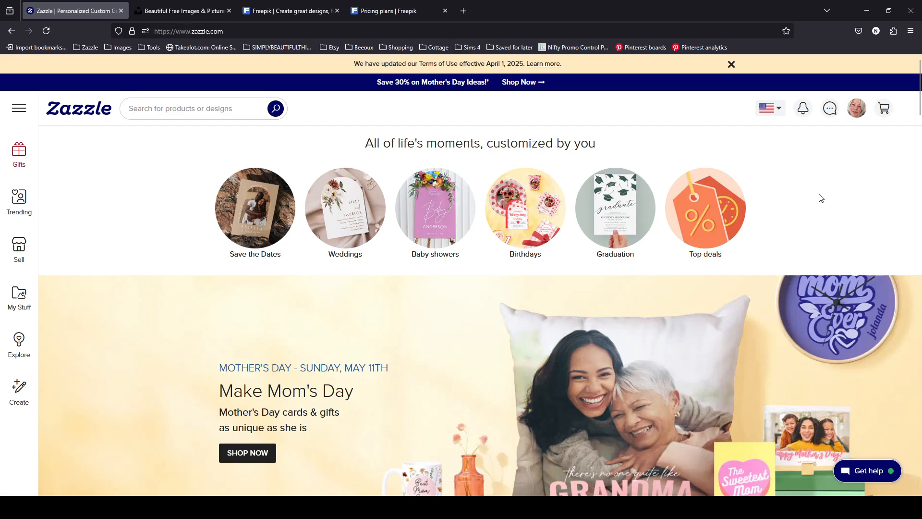
- Look through the wedding invitation's personalization fields from host to QR code link, and close the form
click(857, 118)
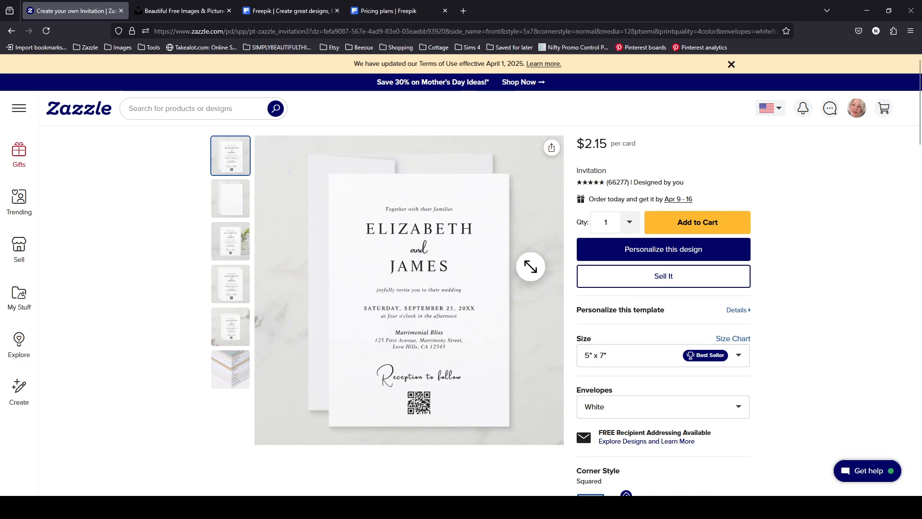
click(664, 259)
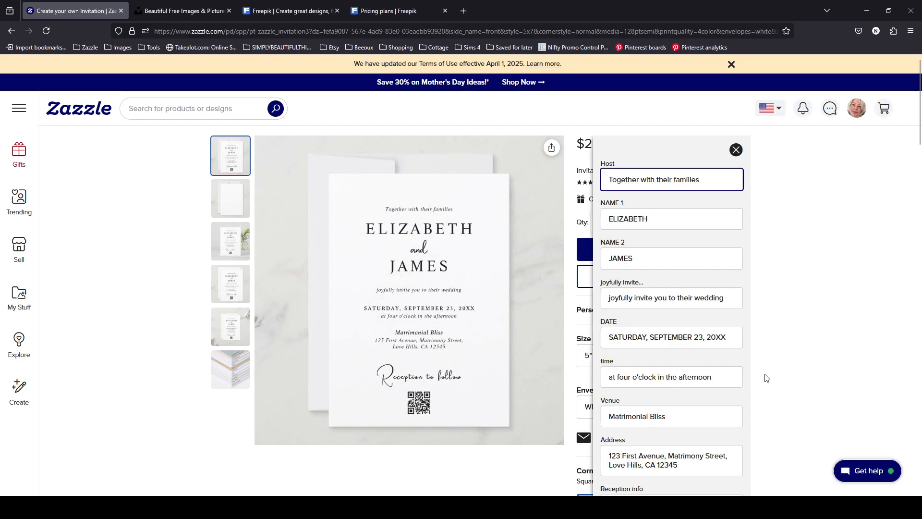
scroll(769, 376, down, 2)
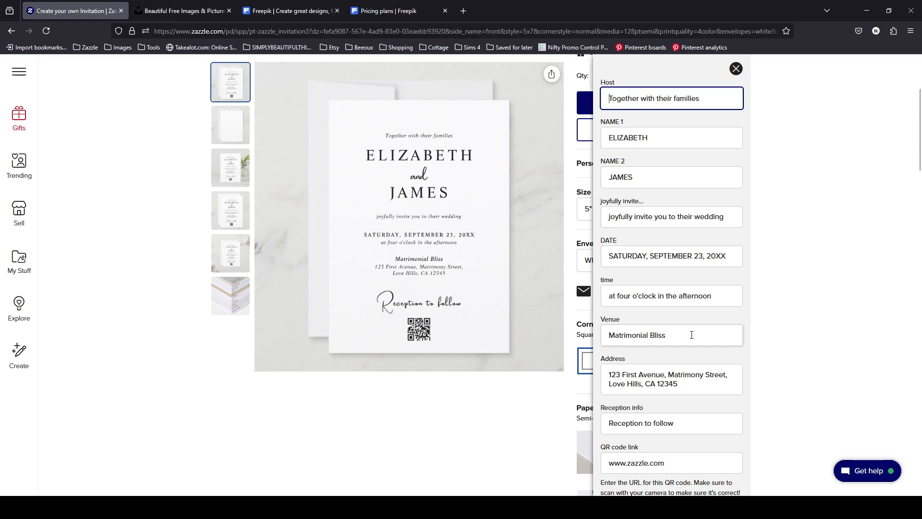
scroll(692, 335, down, 6)
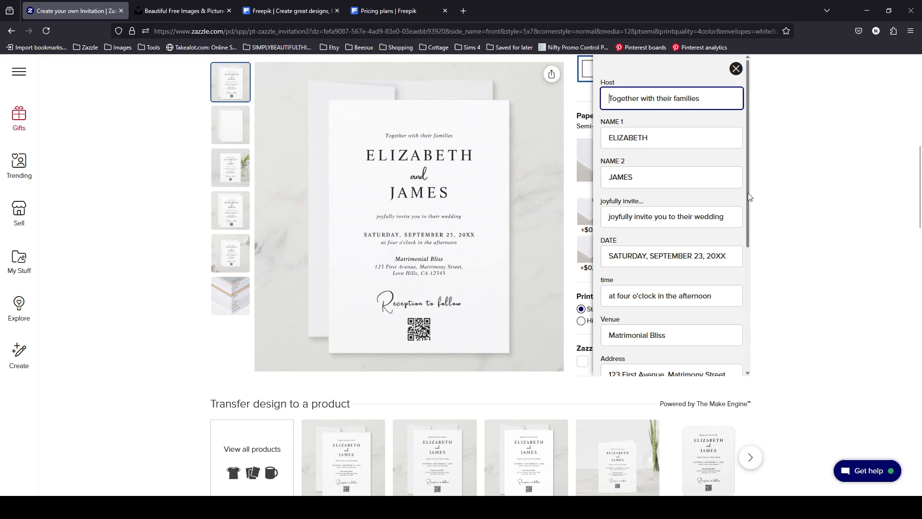
click(736, 69)
scroll(647, 222, down, 2)
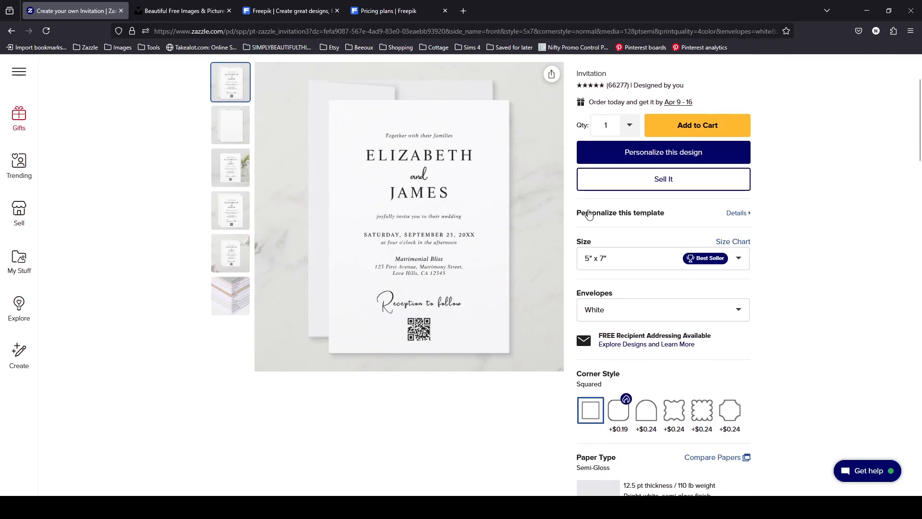
- Reopen the invitation's personalization form, replace the NAME 1 entry with a different first name in capitals, and close the form
click(724, 218)
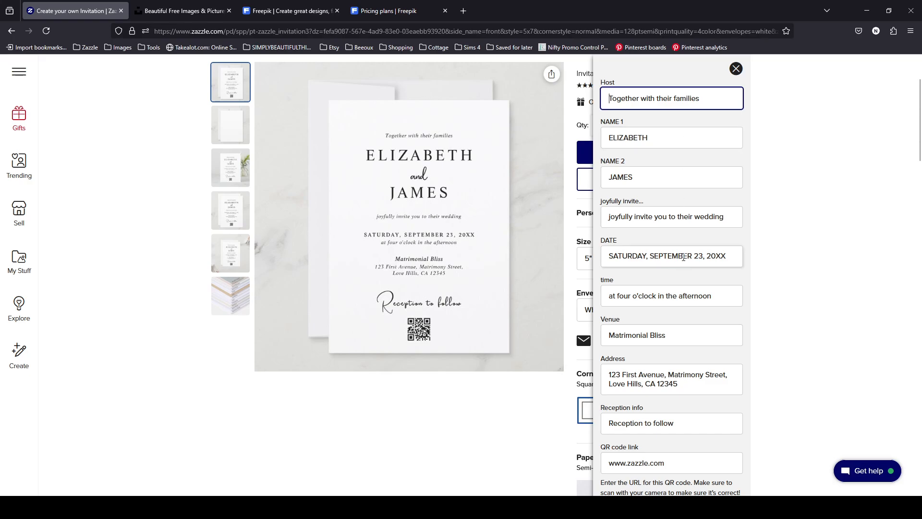
scroll(684, 257, down, 1)
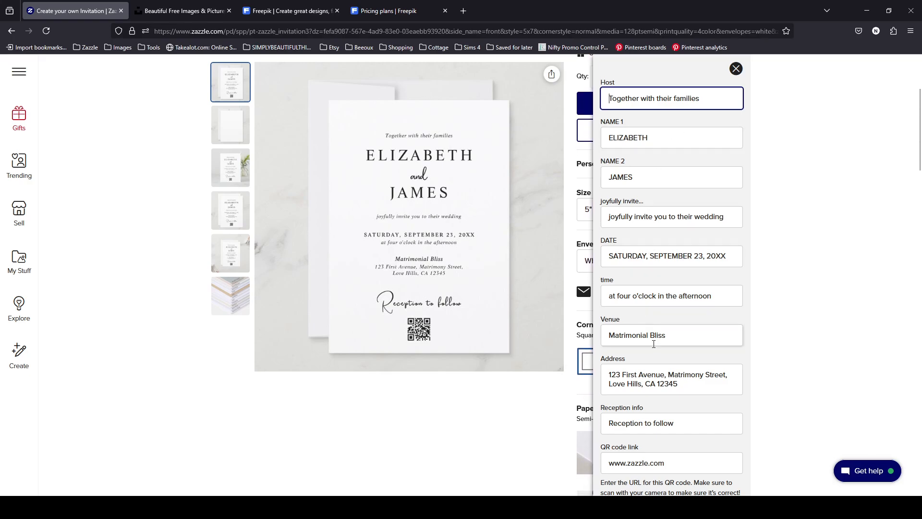
click(692, 217)
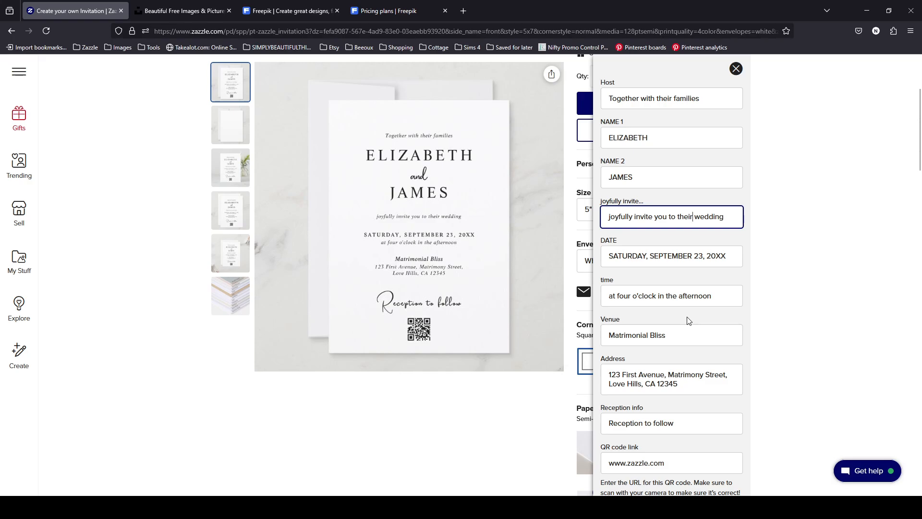
scroll(690, 321, down, 4)
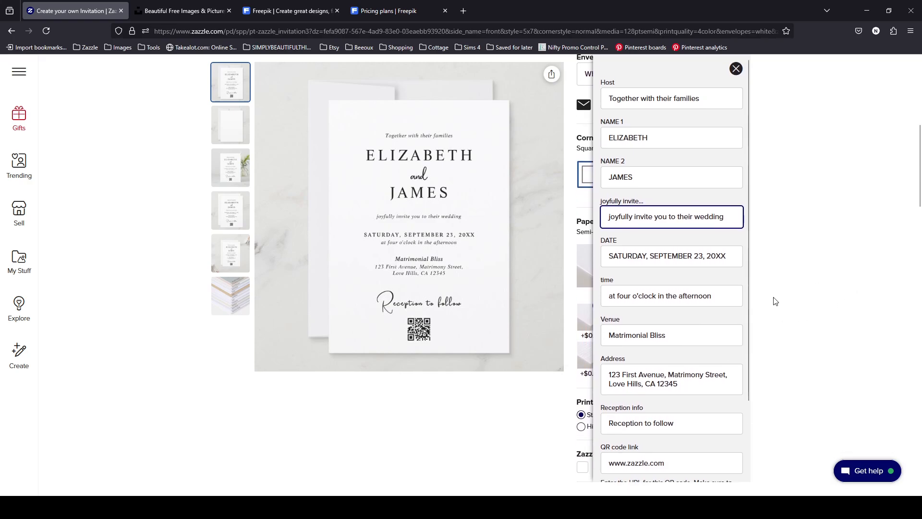
scroll(775, 301, down, 2)
drag(747, 143, 751, 294)
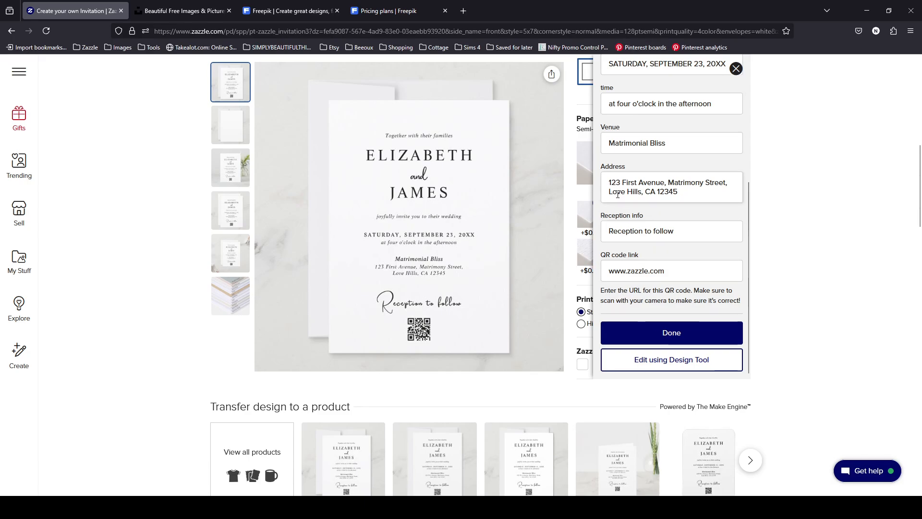
scroll(618, 194, up, 5)
double_click(655, 138)
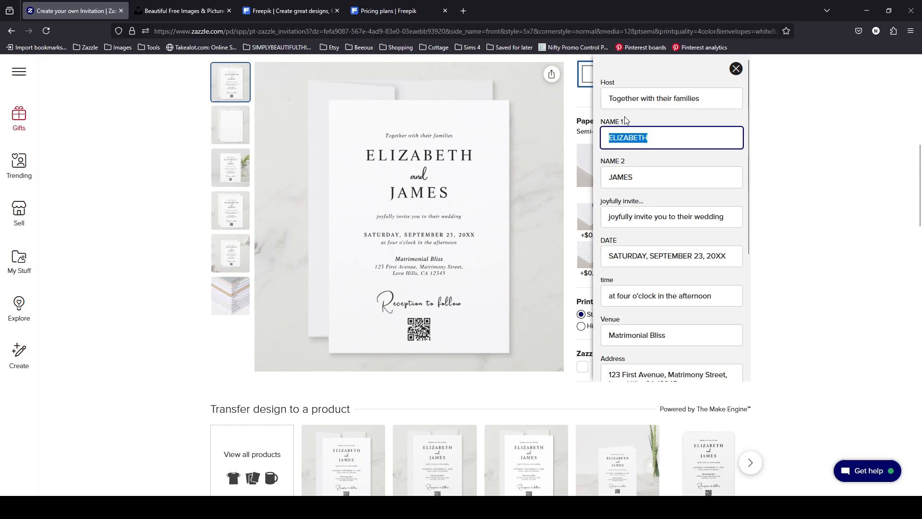
text(MICHAELA)
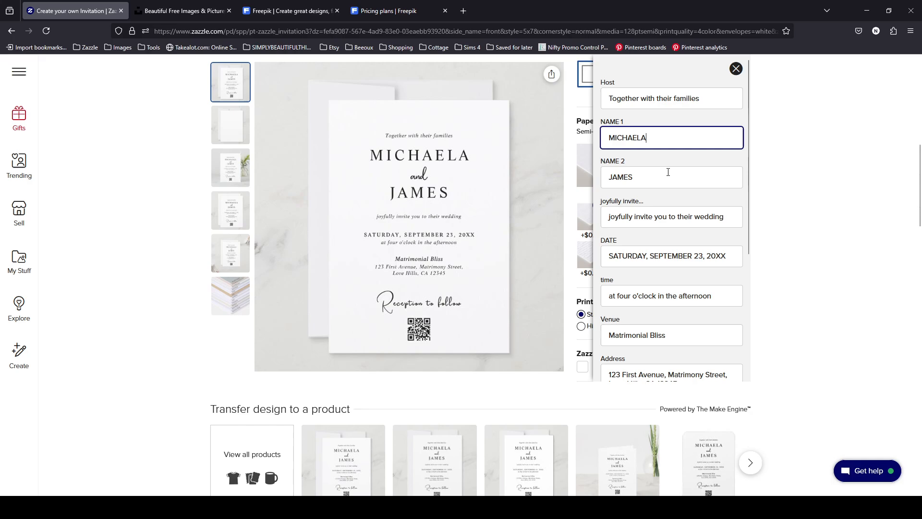
scroll(700, 262, down, 4)
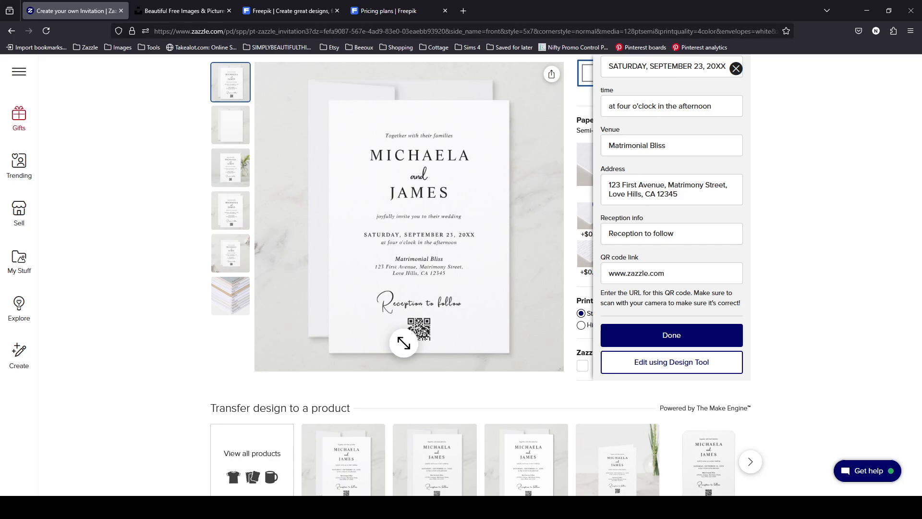
click(736, 70)
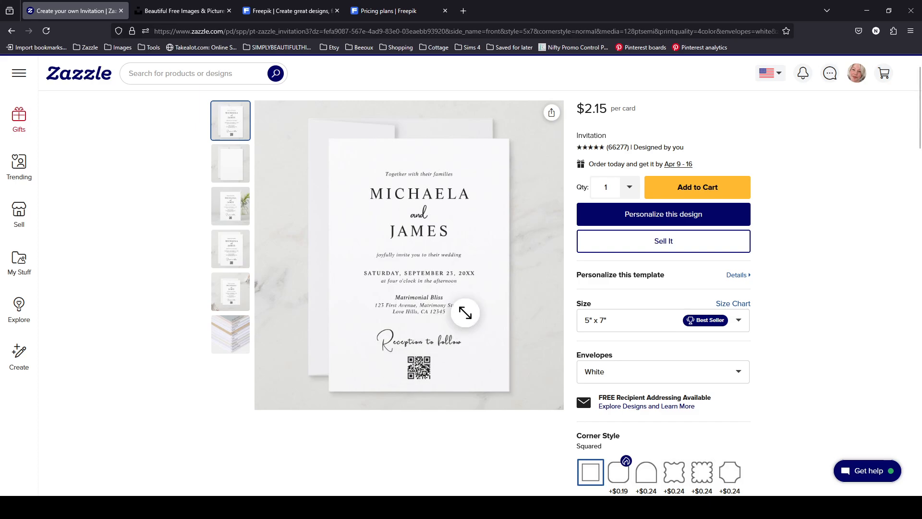
- Open the invitation in the full Design Tool from its personalization form
click(615, 221)
scroll(813, 347, down, 5)
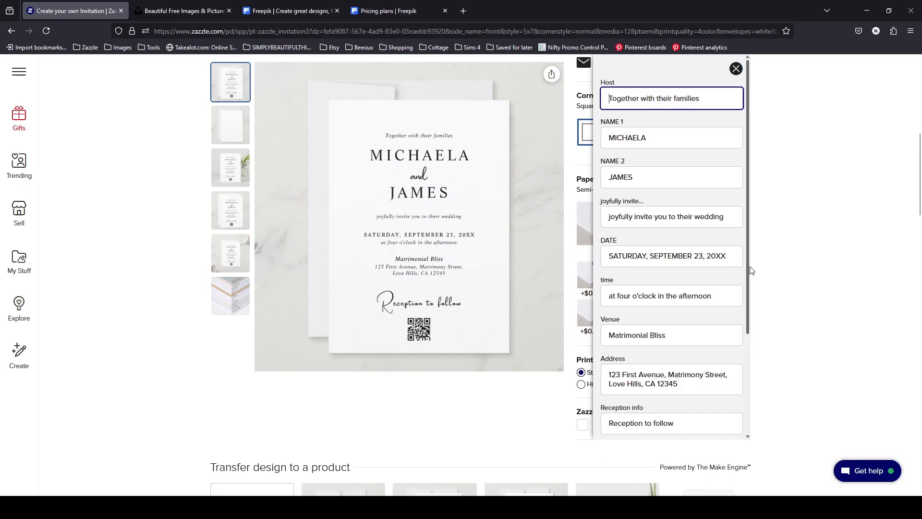
scroll(752, 270, down, 3)
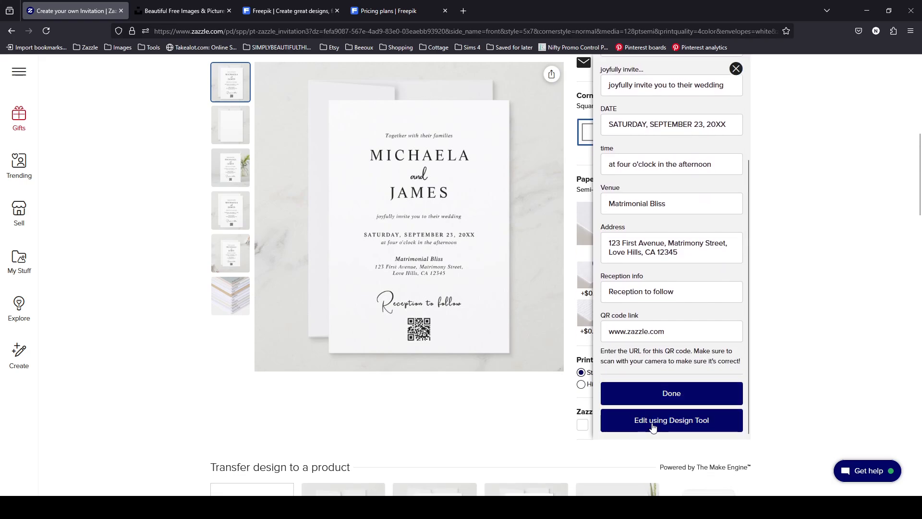
click(678, 422)
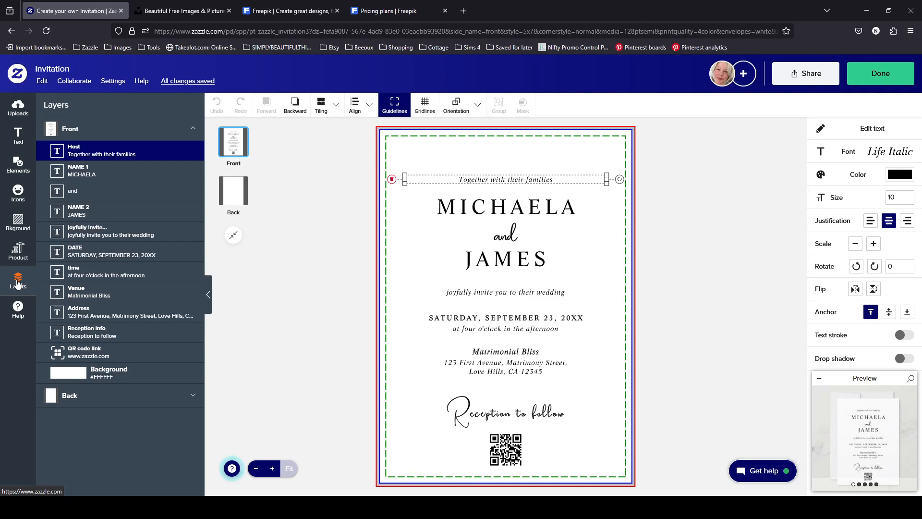
- Examine the invitation's layers by selecting the NAME 1 and NAME 2 texts, viewing the back side, and returning to the front
click(111, 174)
click(120, 212)
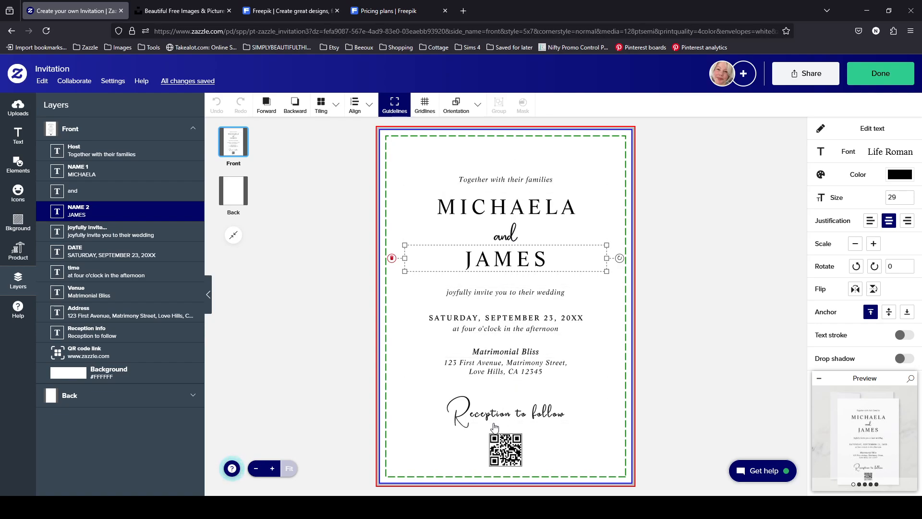
click(80, 136)
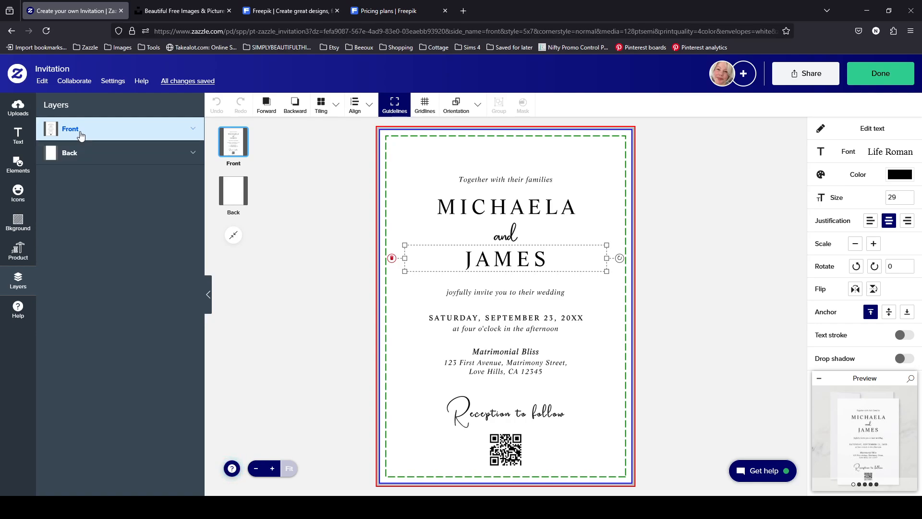
click(80, 161)
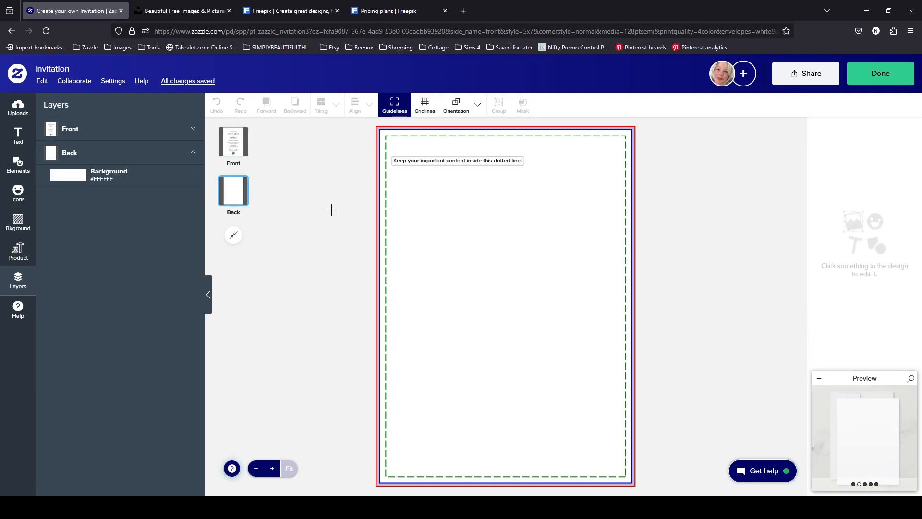
click(93, 127)
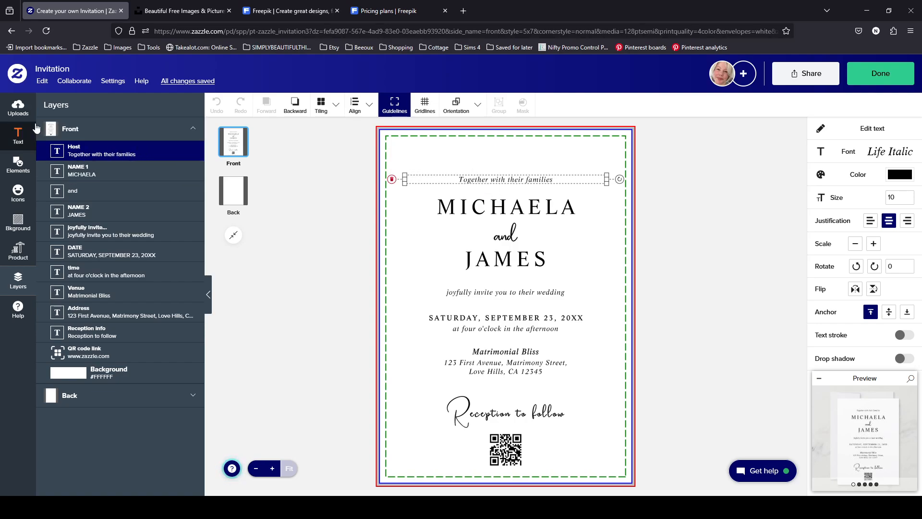
click(22, 135)
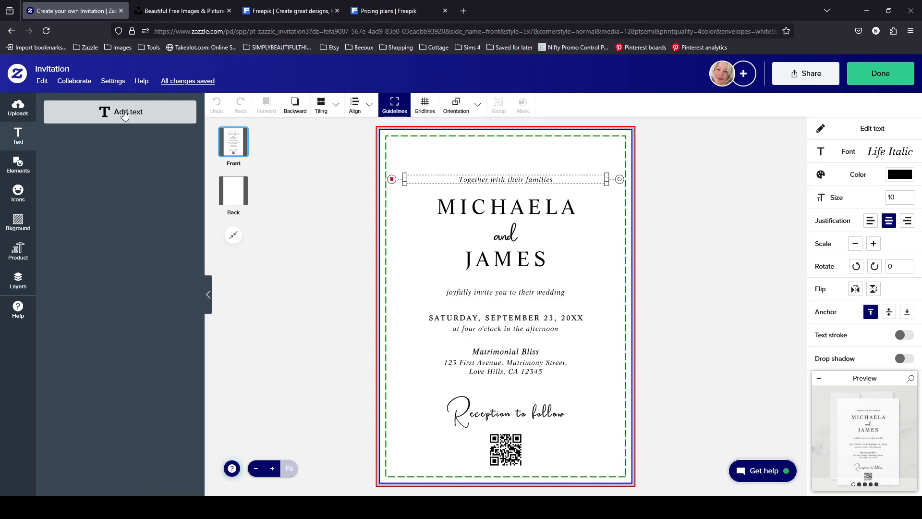
click(124, 114)
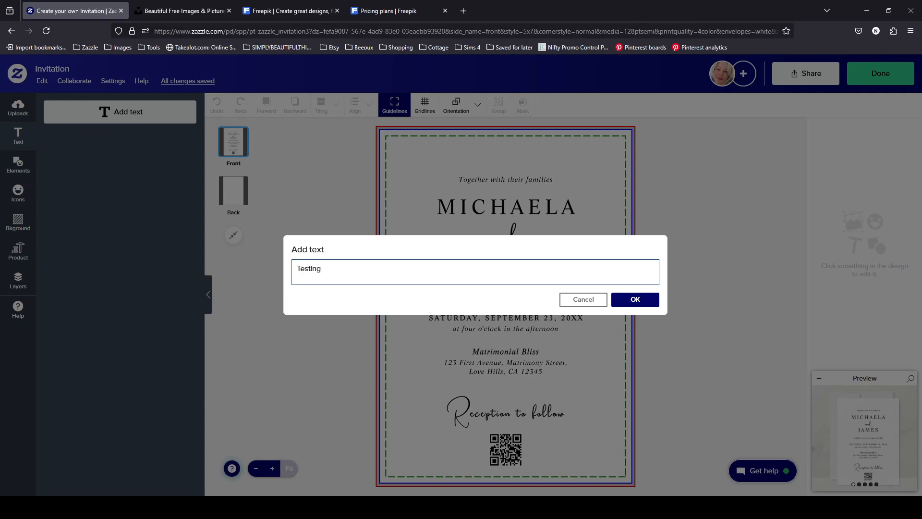
click(583, 300)
click(94, 113)
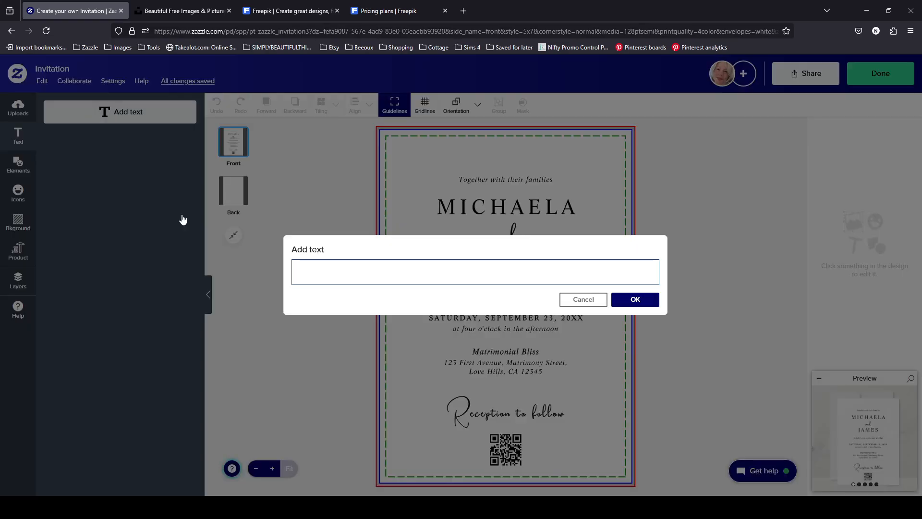
click(574, 302)
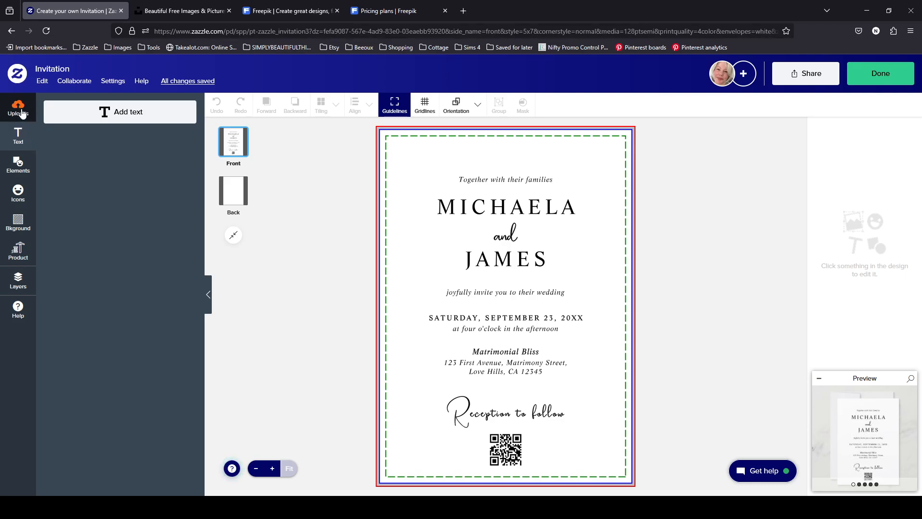
- Add a text object reading "Testing" to the invitation's front and place it above the "Together with their families" line
click(19, 141)
click(19, 141)
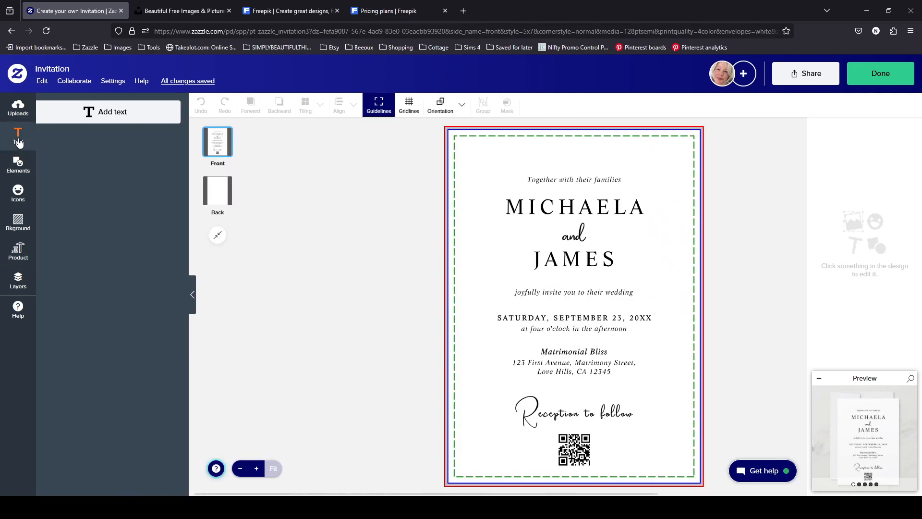
click(118, 113)
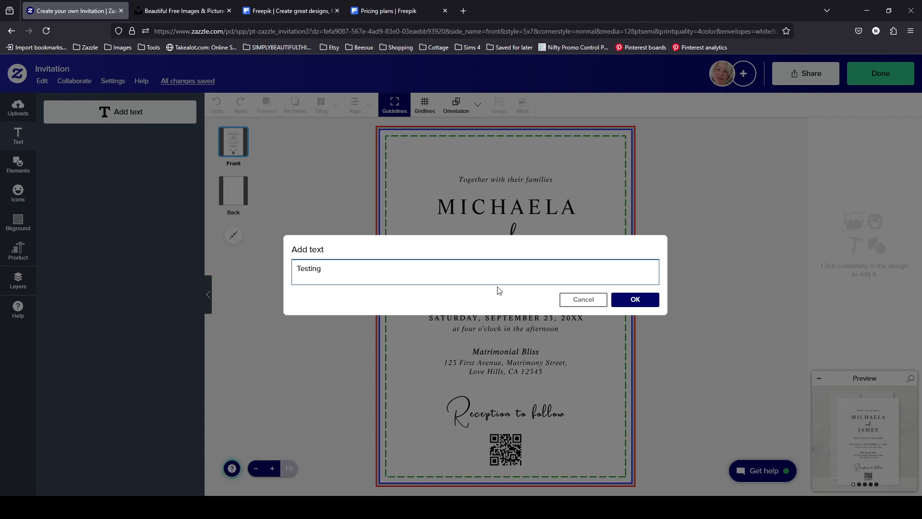
click(657, 303)
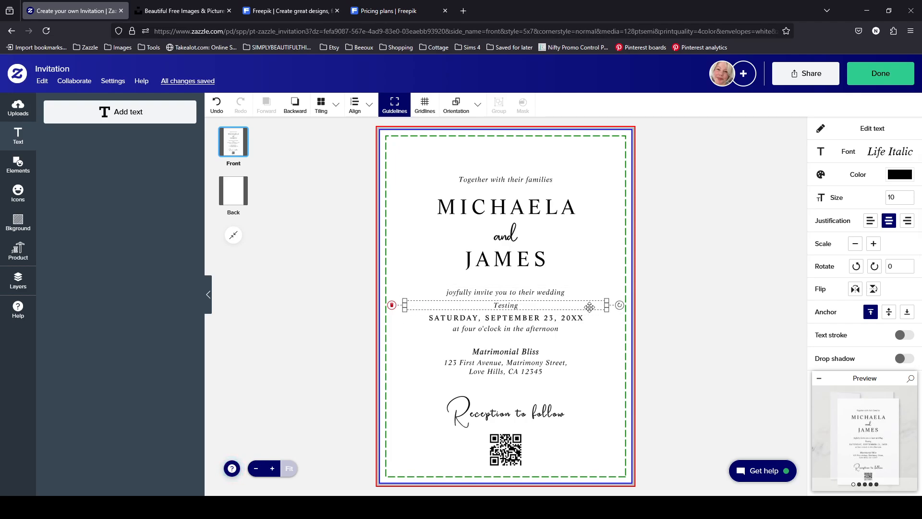
drag(591, 306, 591, 284)
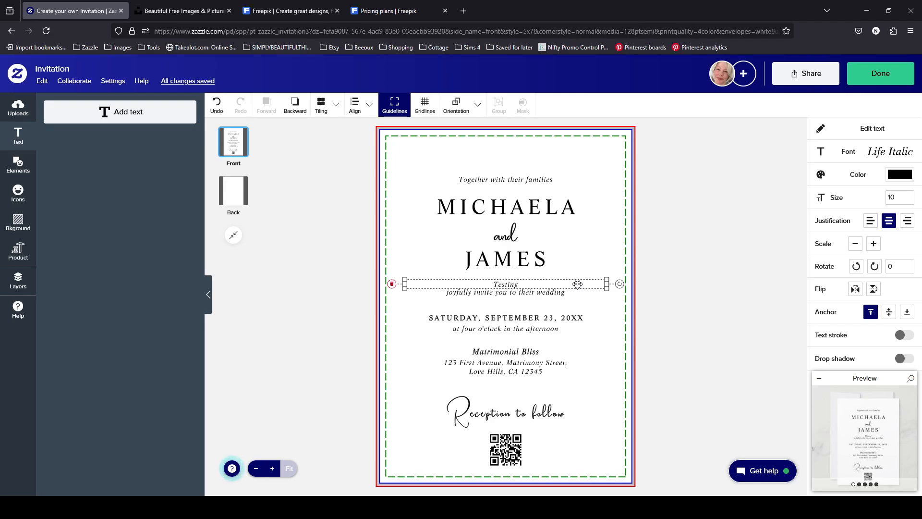
drag(578, 284, 578, 161)
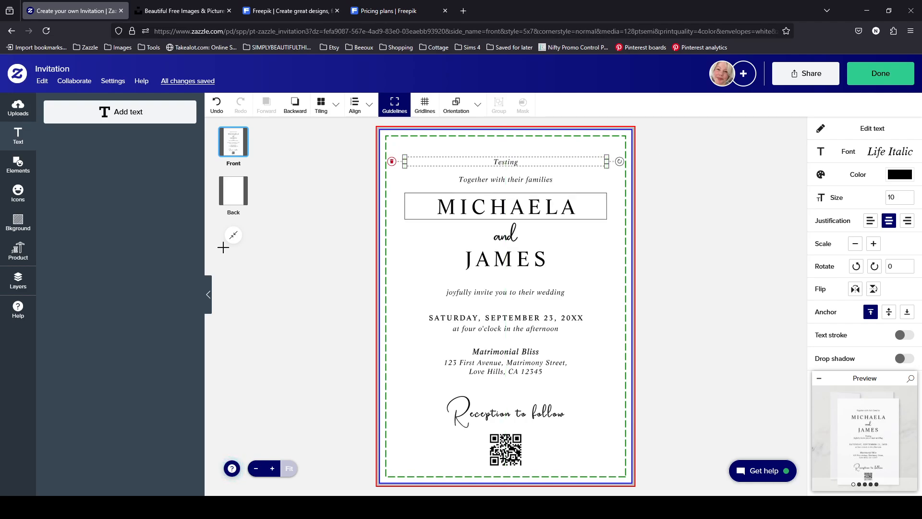
click(18, 281)
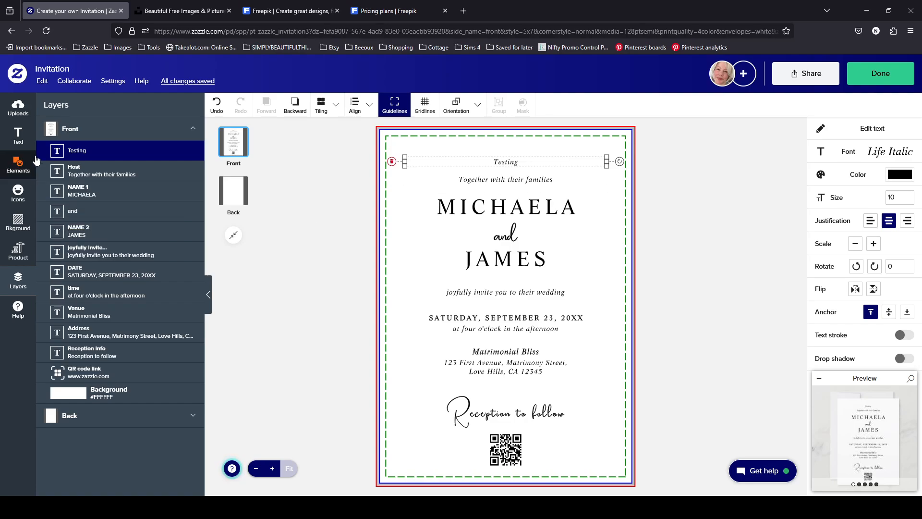
click(18, 137)
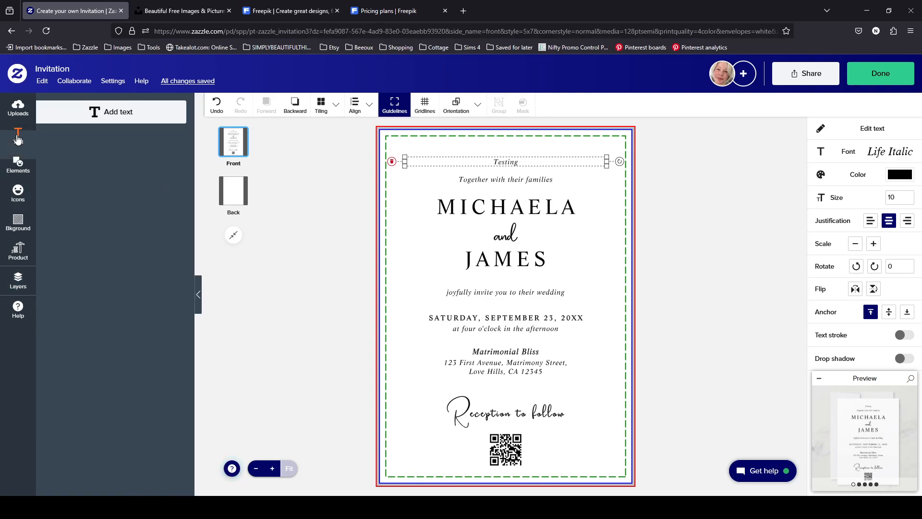
click(90, 119)
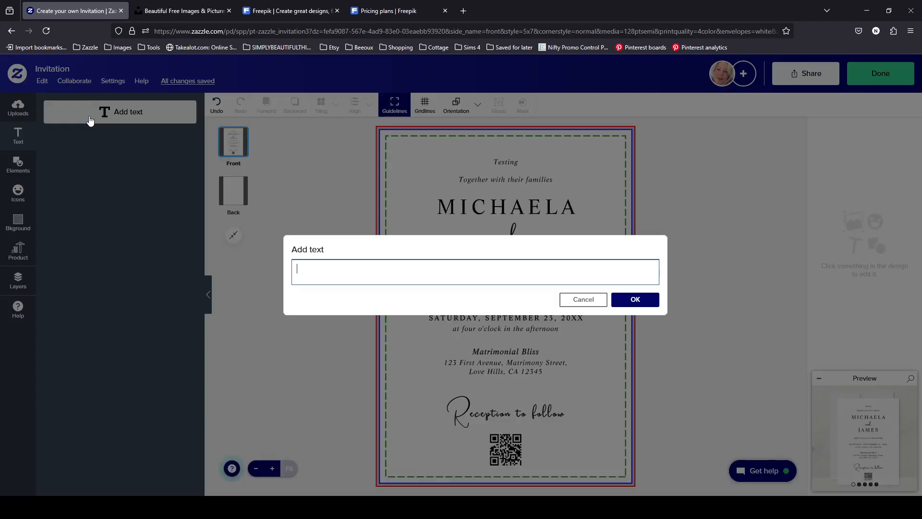
click(599, 303)
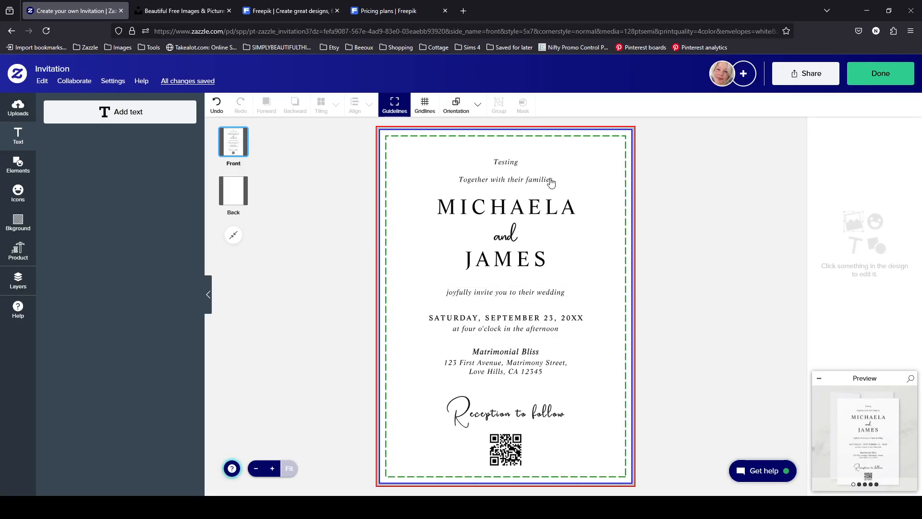
- Nudge the "Testing" text slightly higher above the "Together with their families" line
mouse_move(511, 165)
mouse_down()
mouse_move(521, 166)
mouse_move(495, 153)
mouse_move(509, 161)
mouse_up()
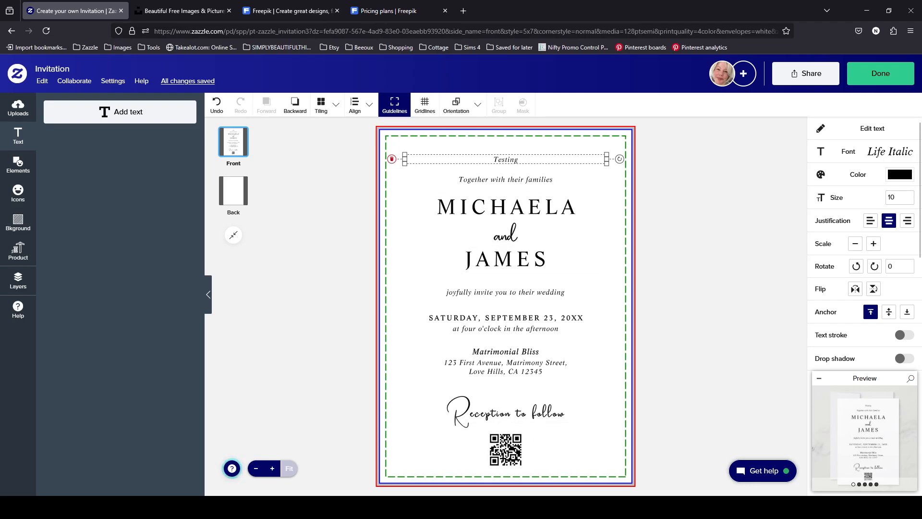
- Change the "Testing" text's font to Bandakala from the Script + Calligraphy category
click(894, 129)
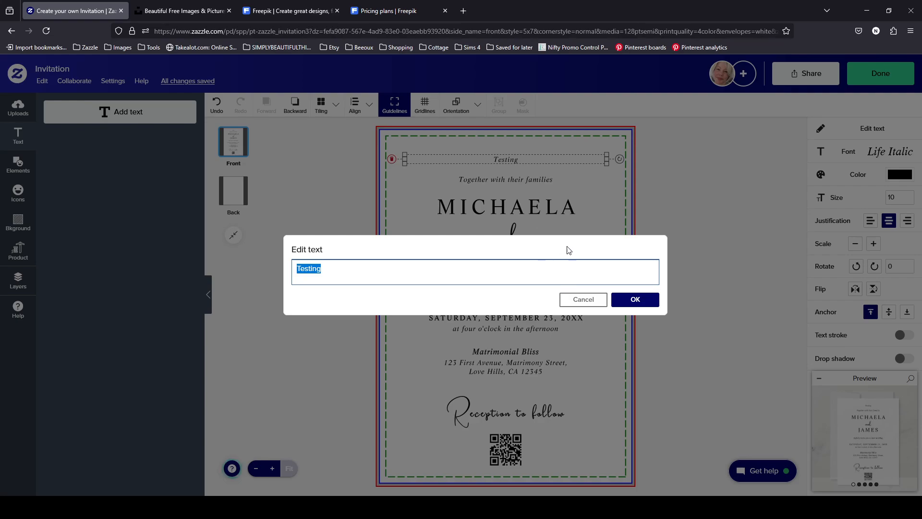
click(587, 308)
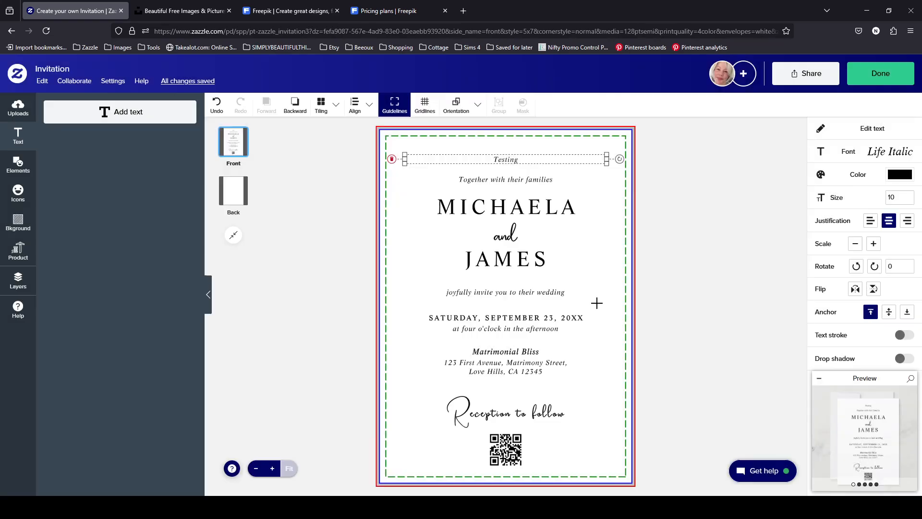
click(900, 152)
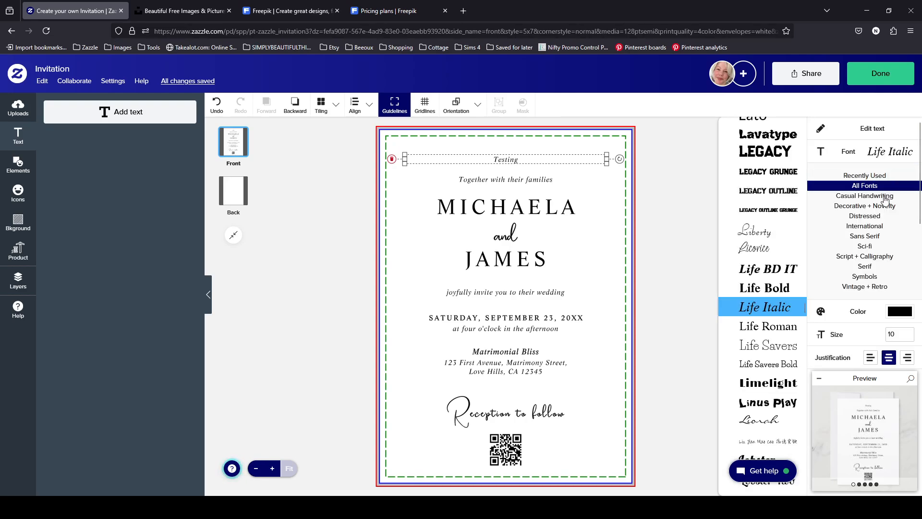
click(880, 258)
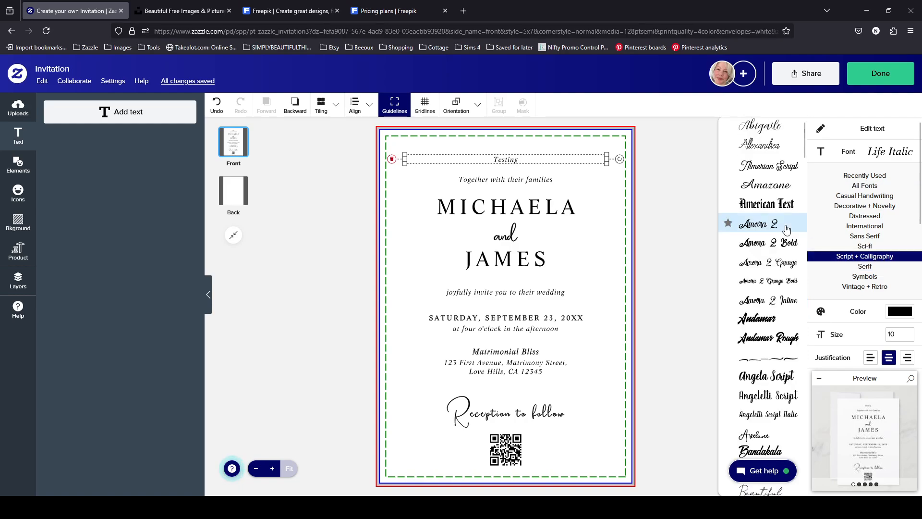
scroll(784, 180, down, 1)
scroll(784, 180, down, 4)
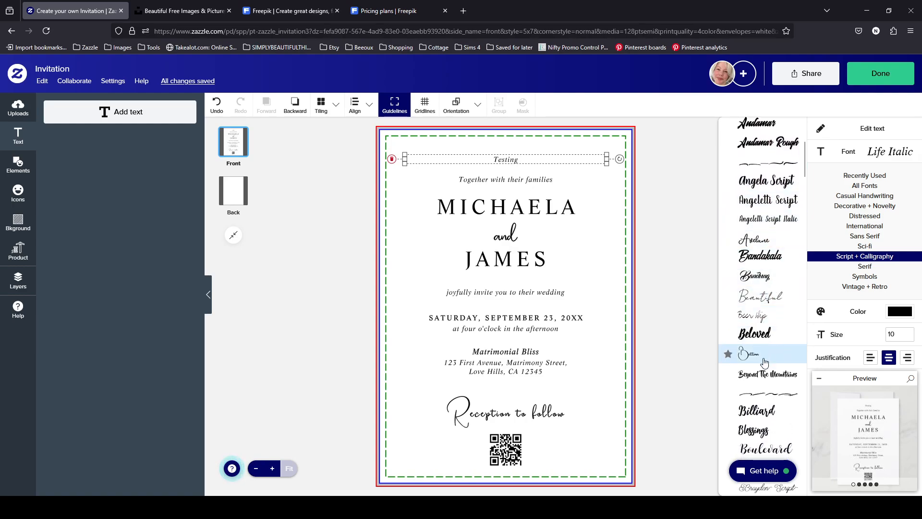
scroll(776, 358, down, 1)
scroll(779, 358, down, 2)
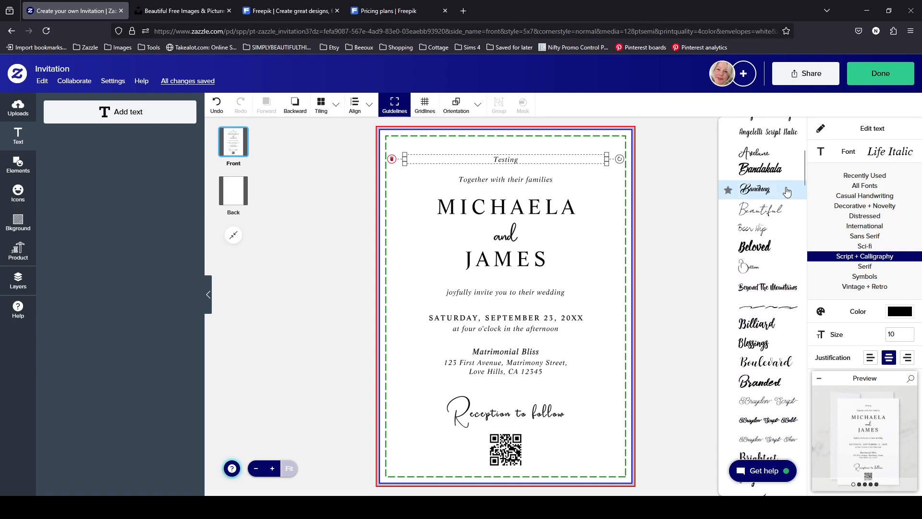
click(772, 166)
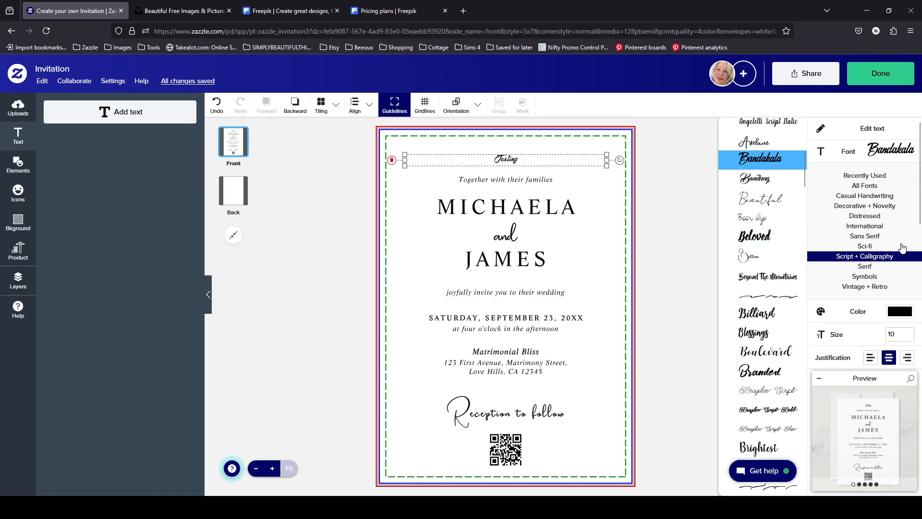
click(902, 150)
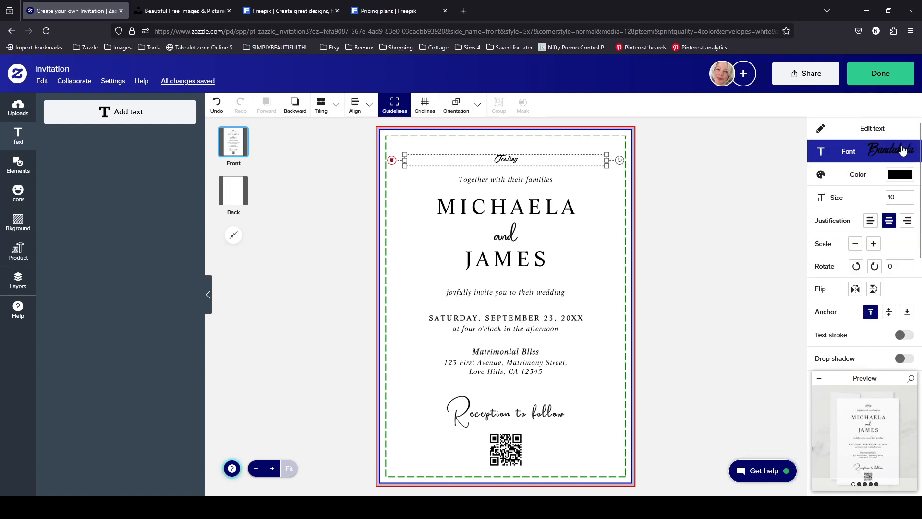
- Color the "Testing" text hot pink, #EC008C
click(906, 182)
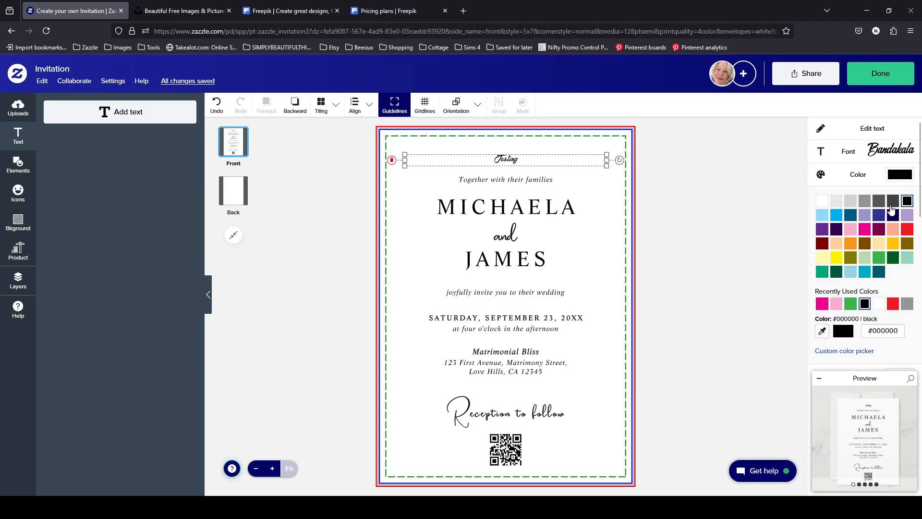
click(865, 229)
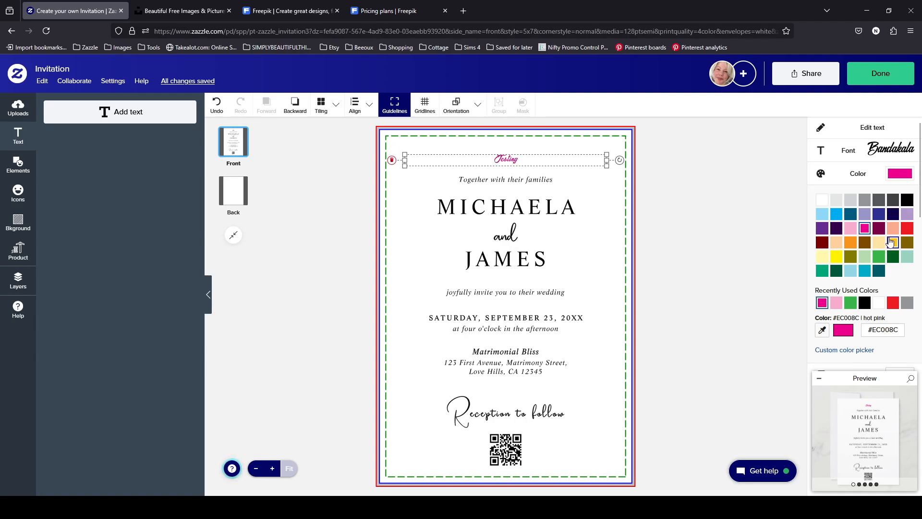
- Use the custom color picker to try green and blue hues on the "Testing" text, settling on bright green #4BEC00
scroll(897, 181, down, 1)
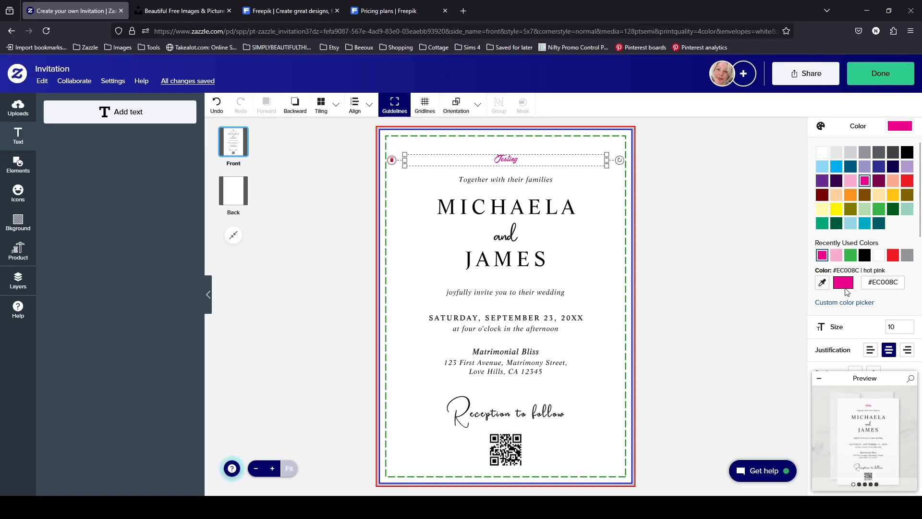
scroll(846, 292, down, 1)
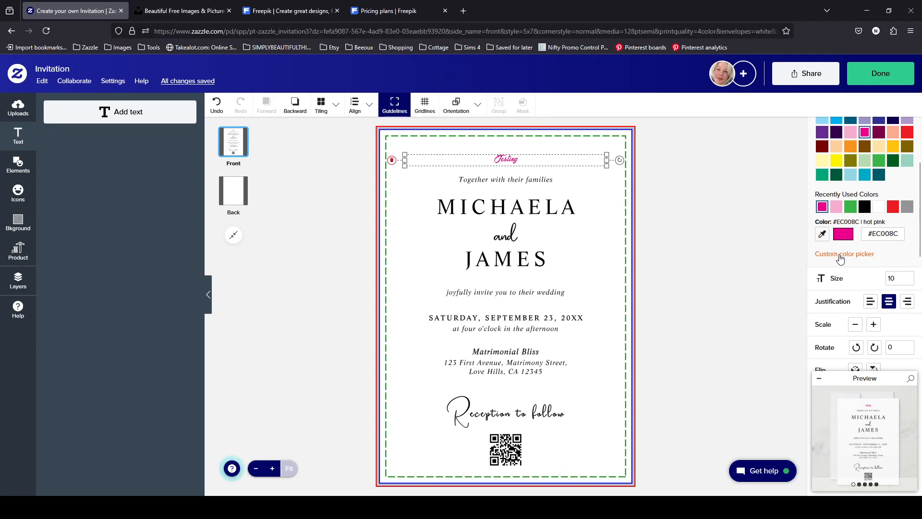
click(843, 254)
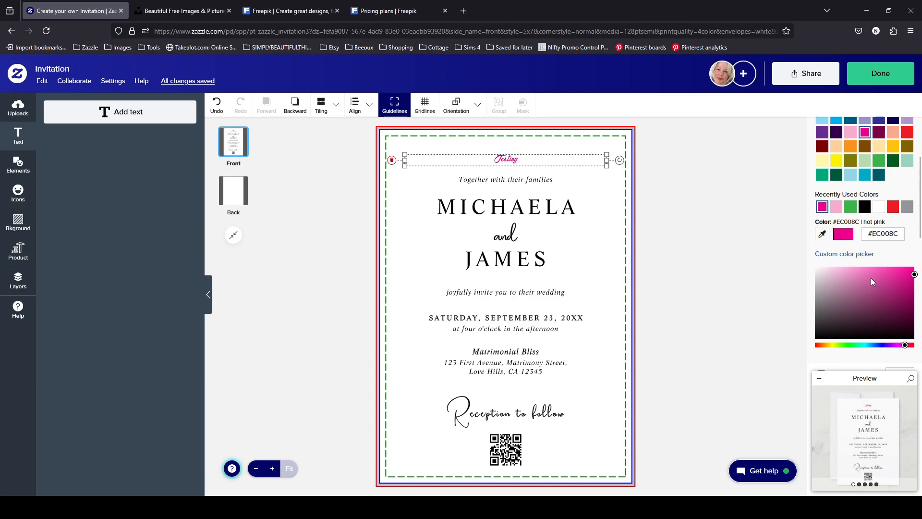
scroll(871, 278, down, 2)
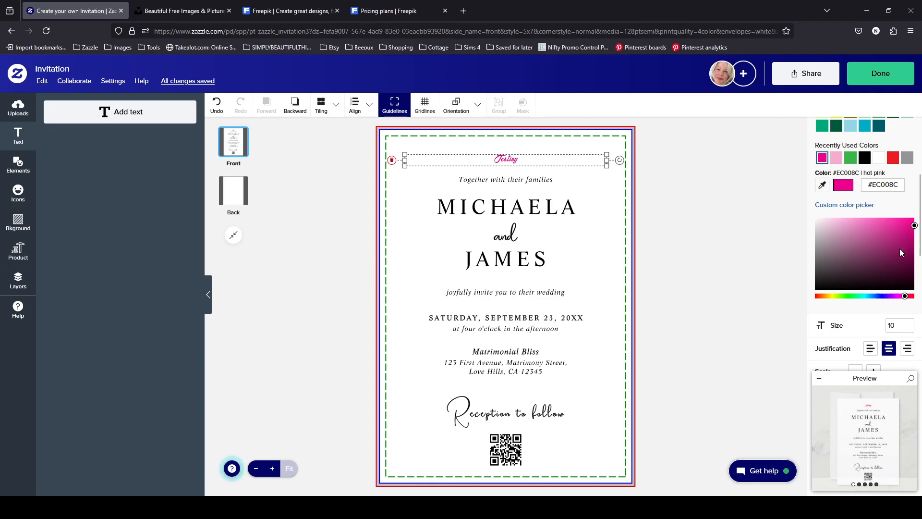
click(843, 296)
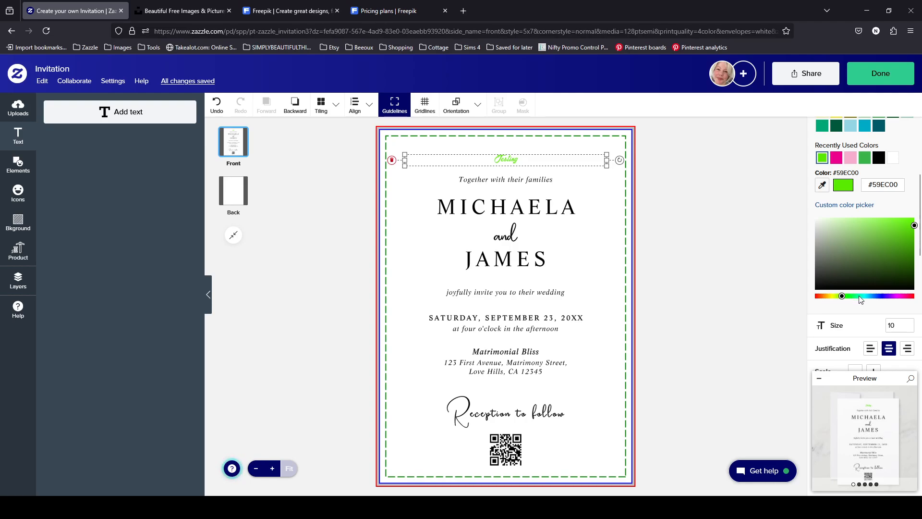
click(879, 296)
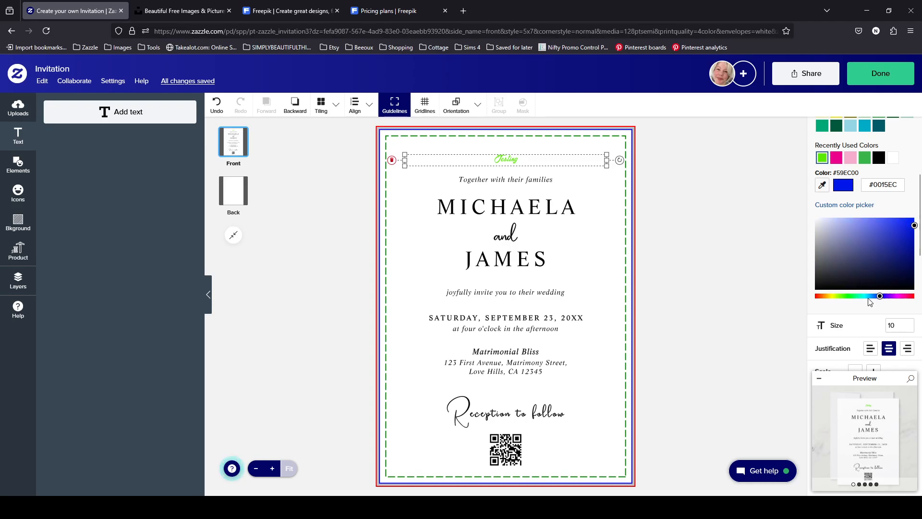
click(843, 296)
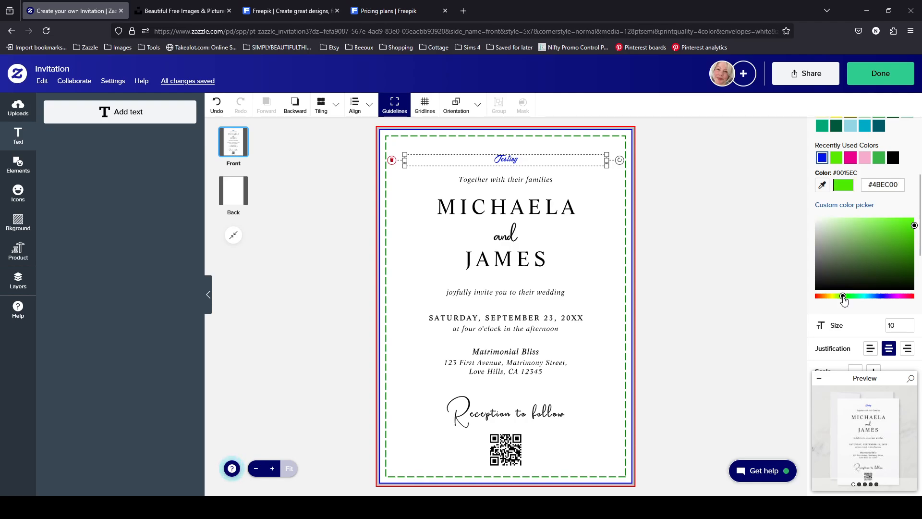
- Try softer green shades on the "Testing" text, including #4C8432, #83BC68 and #68BC8D
drag(914, 228, 894, 260)
drag(871, 250, 877, 255)
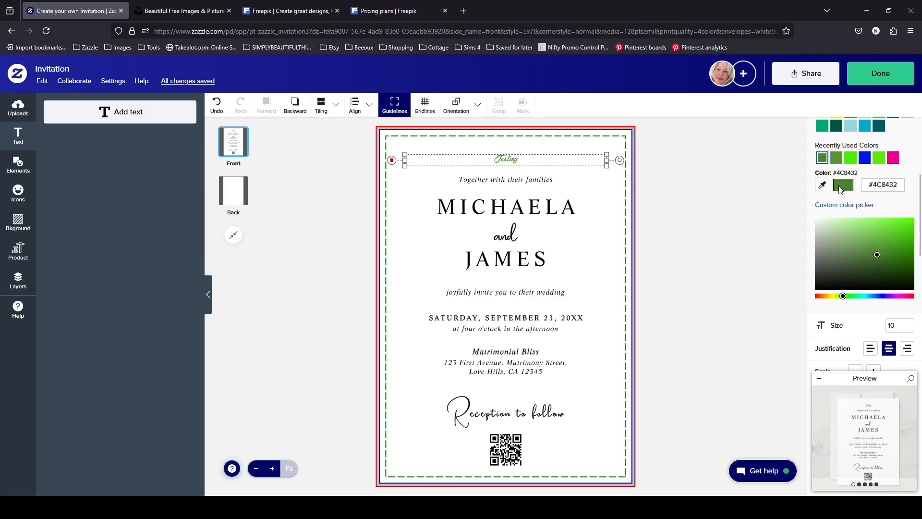
drag(877, 261, 859, 239)
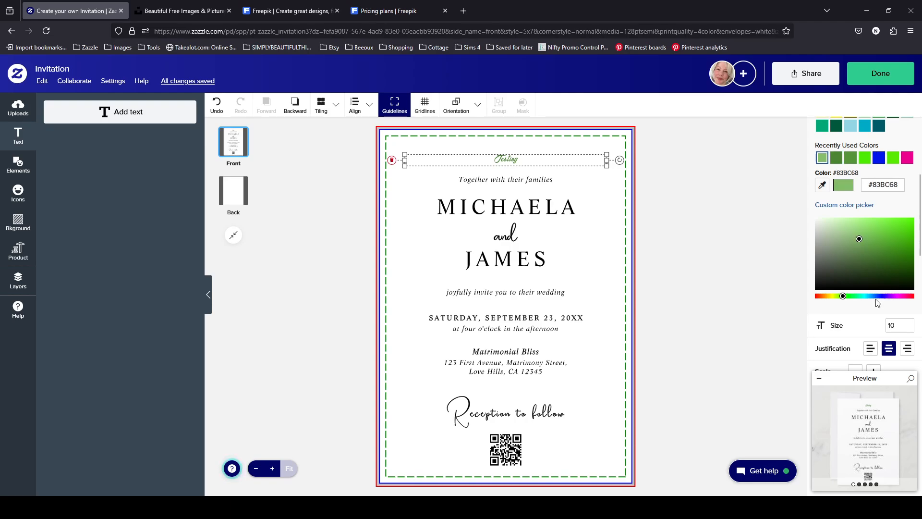
drag(843, 300, 847, 302)
click(839, 301)
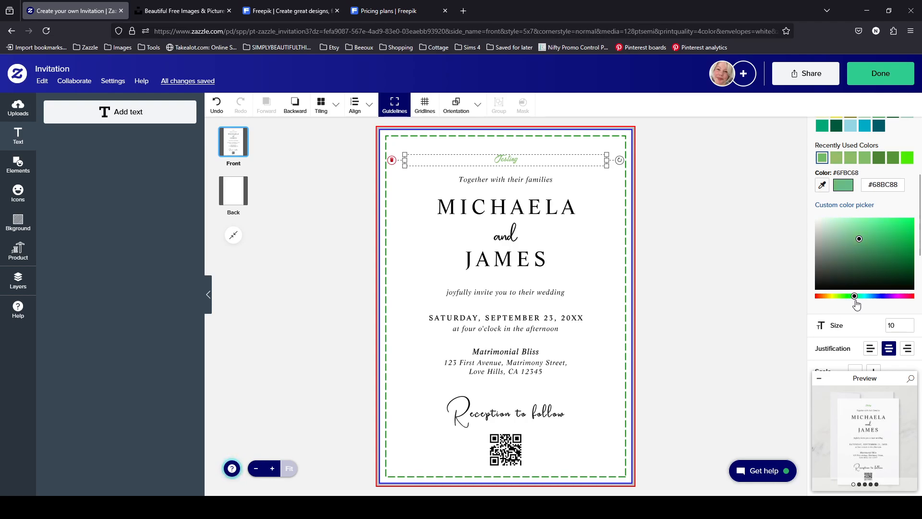
click(857, 304)
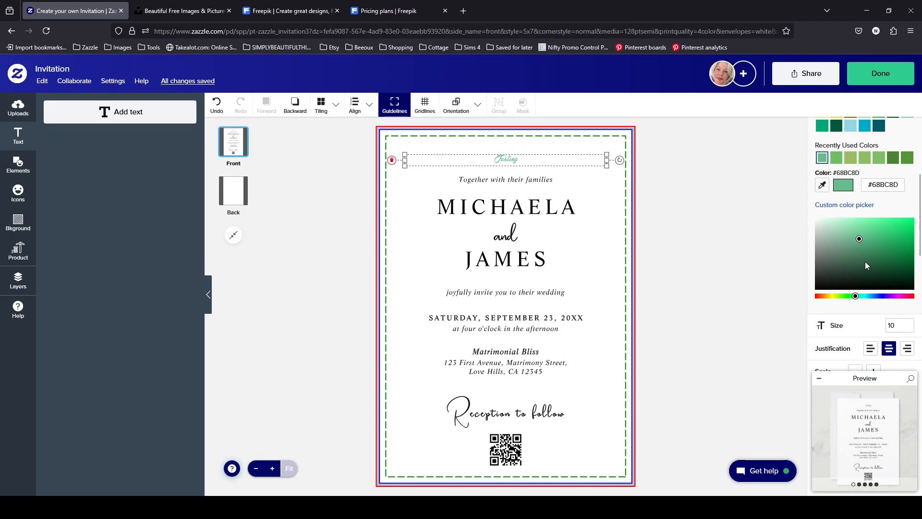
- Set the "Testing" text to the light olive green #B4C879 and close the color options
click(856, 297)
drag(856, 301, 837, 300)
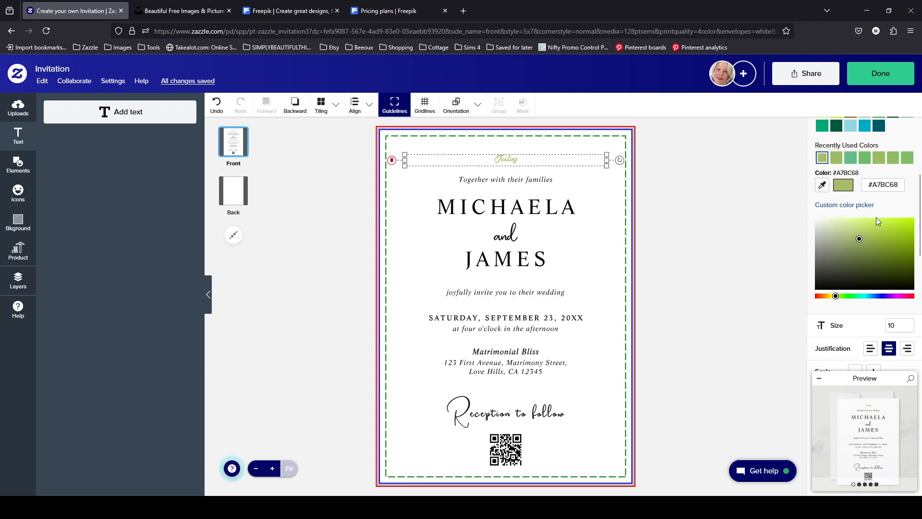
click(854, 235)
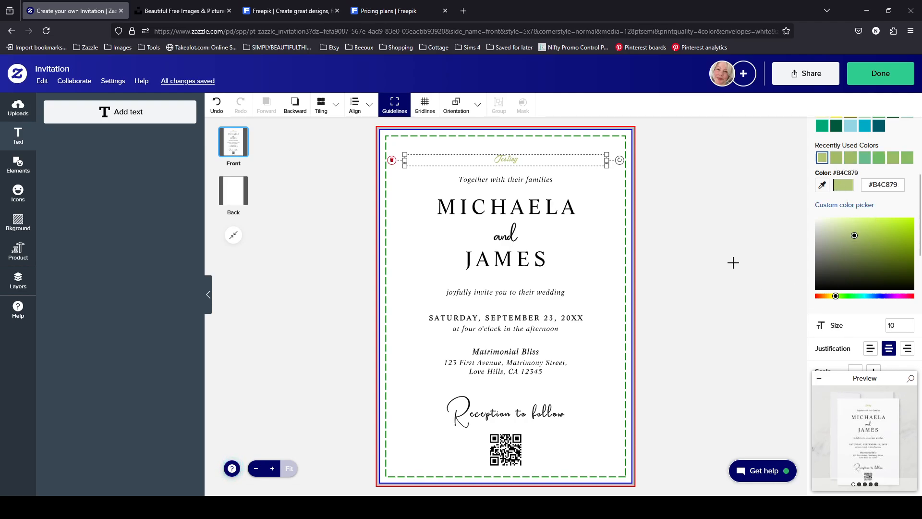
drag(917, 233, 916, 192)
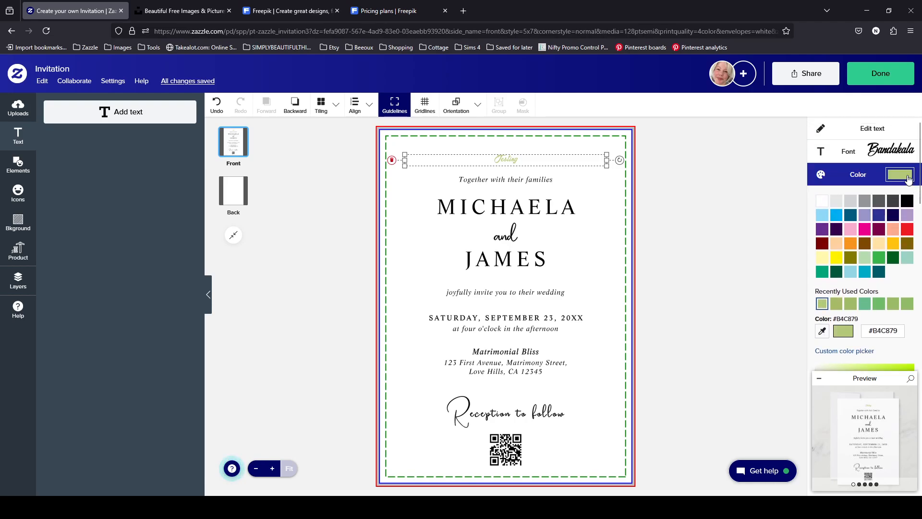
click(900, 175)
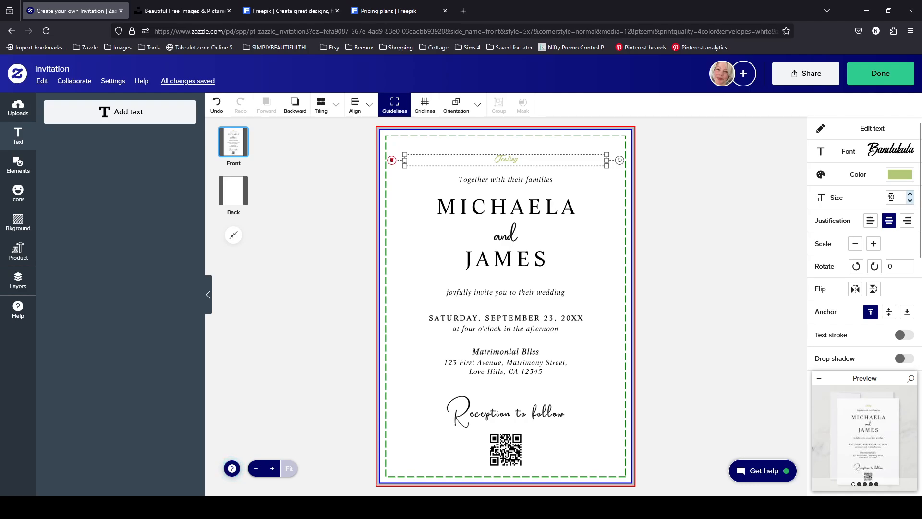
- Set the "Testing" text's size to 20
double_click(902, 200)
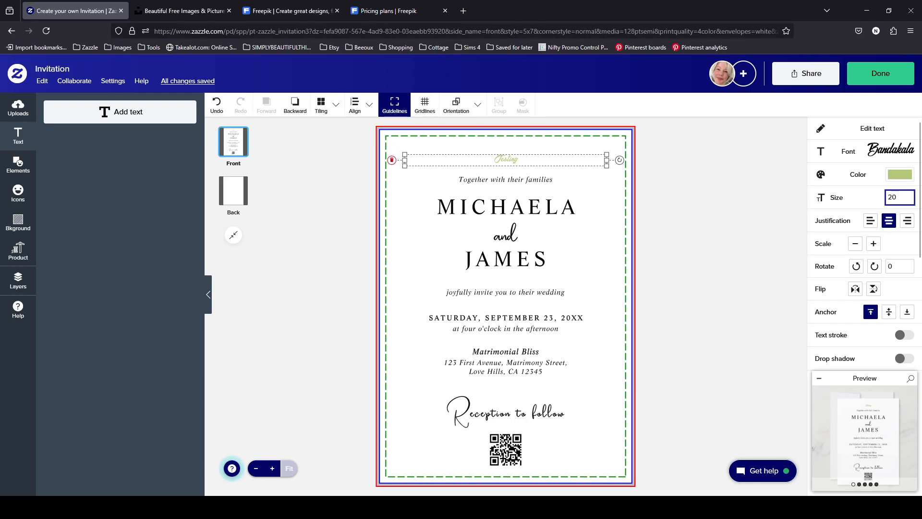
key(Return)
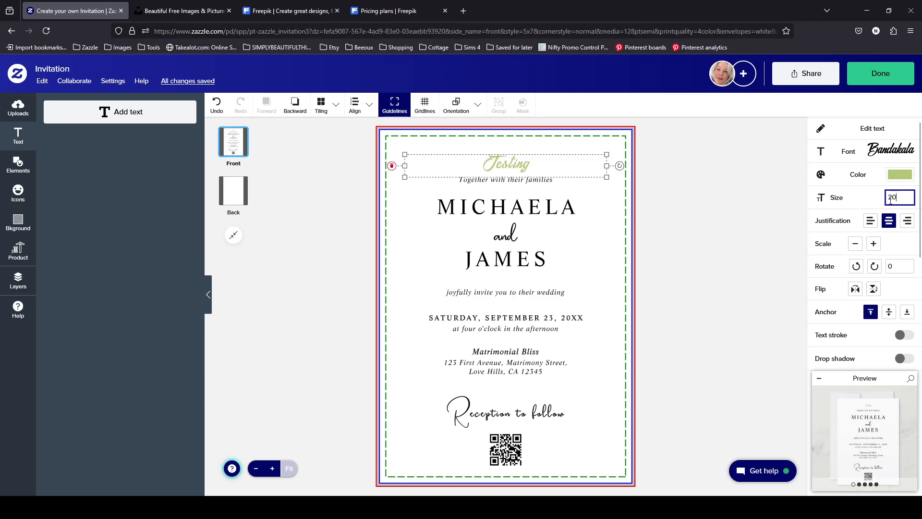
click(904, 248)
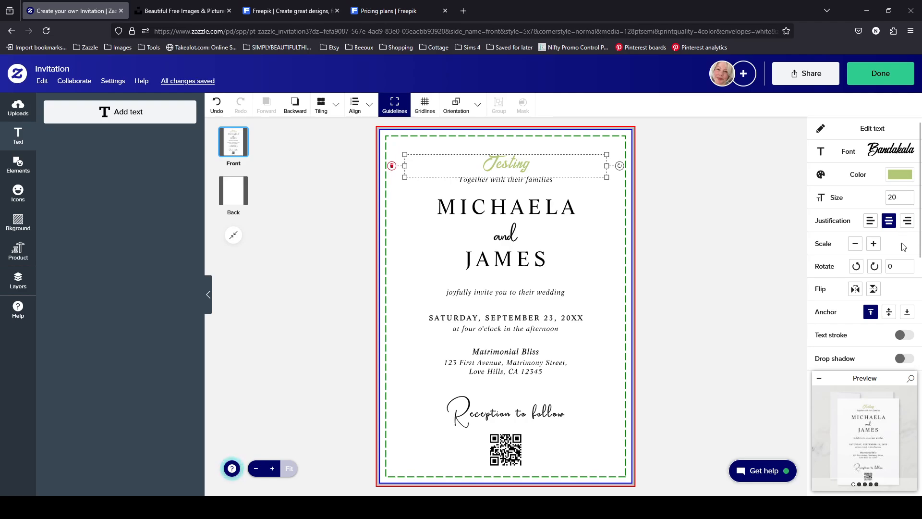
- Increase the "Testing" text's size to 30 and move it slightly higher on the invitation
click(910, 195)
click(911, 195)
click(910, 194)
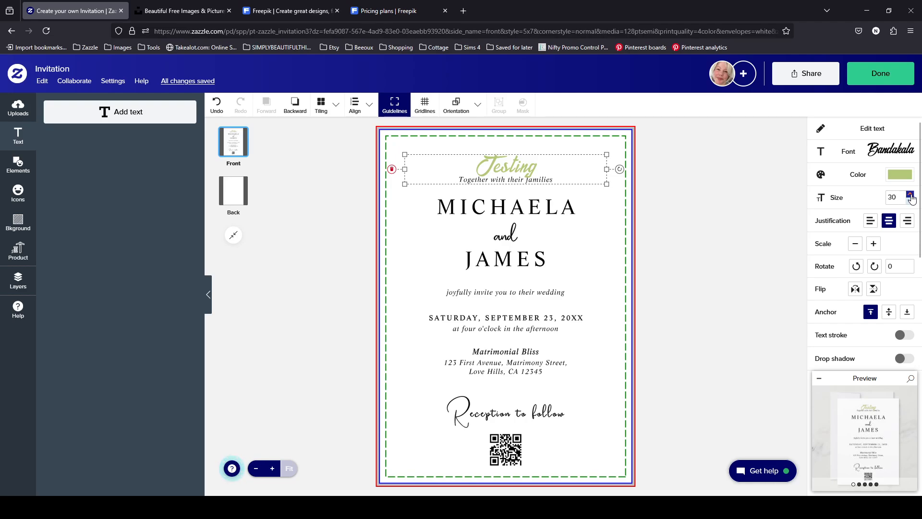
drag(575, 171, 574, 160)
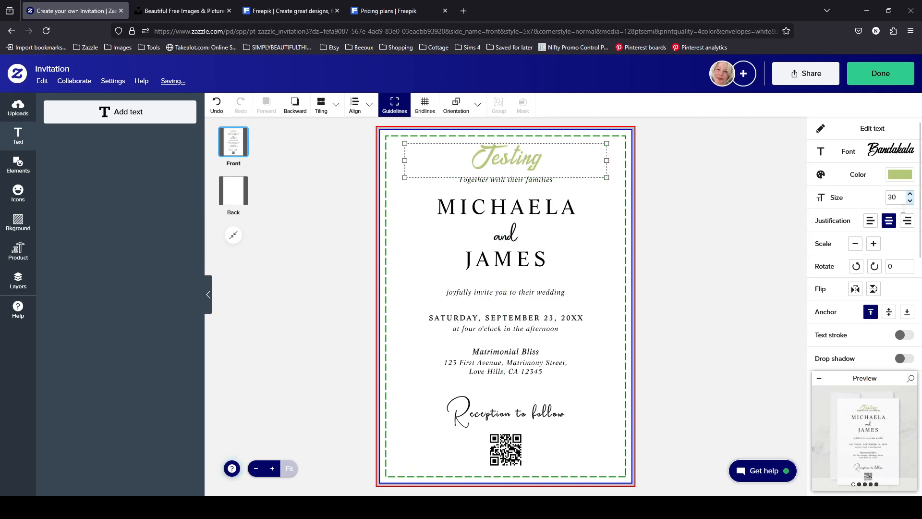
- Try left justification on the "Testing" text and restore center justification
click(870, 227)
click(889, 223)
click(873, 221)
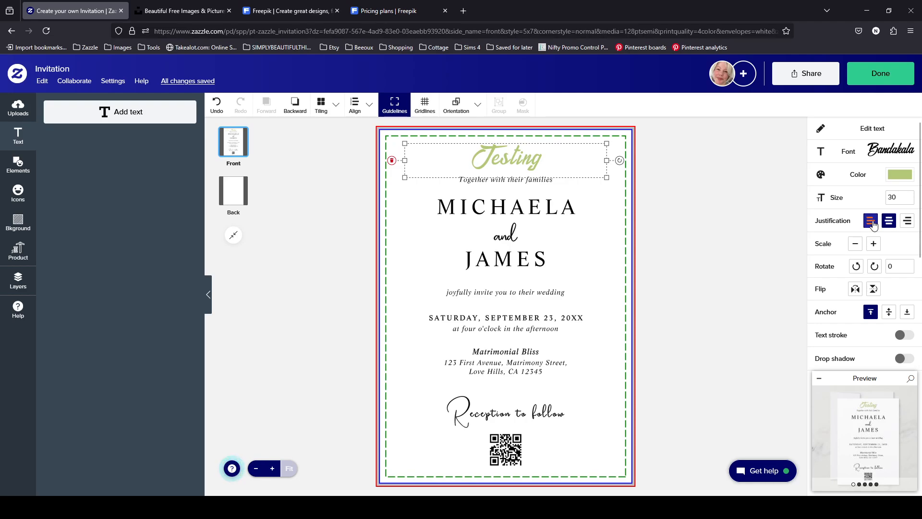
click(889, 222)
- Scale the "Testing" text up three increments and back down one, to size 35.94
click(874, 244)
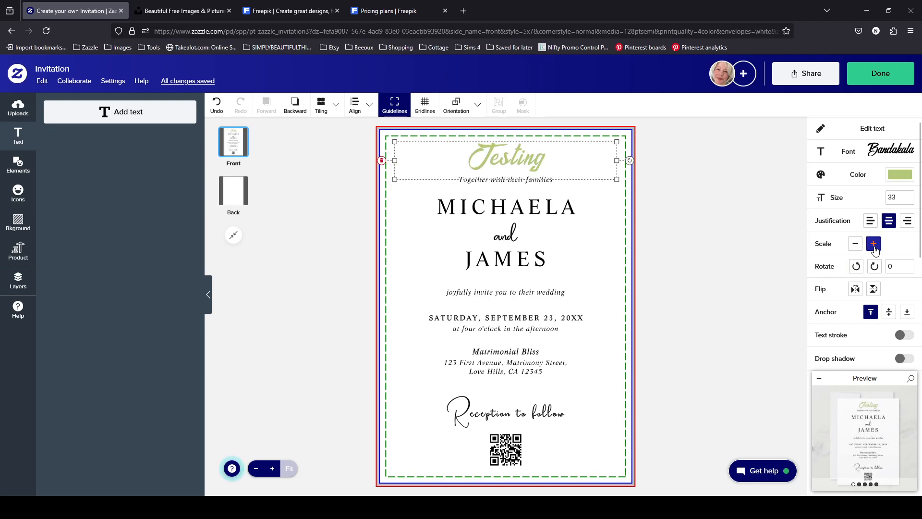
click(874, 245)
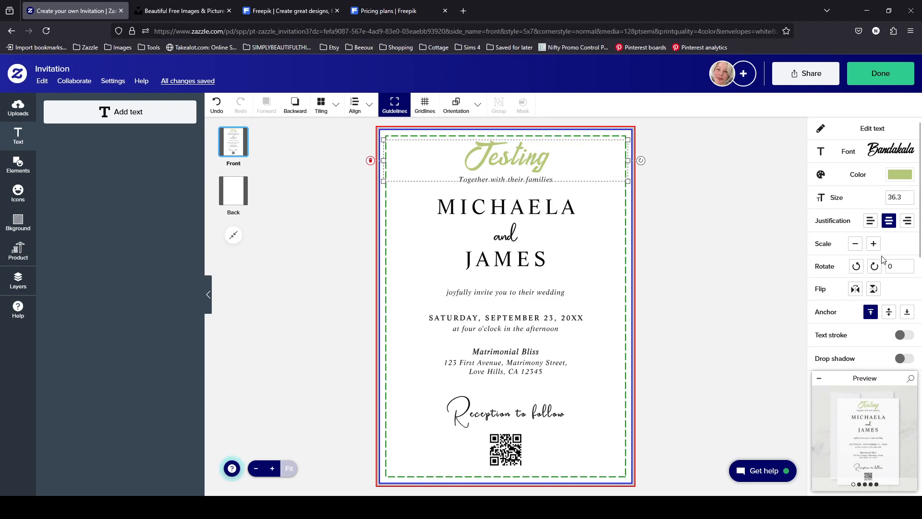
click(874, 244)
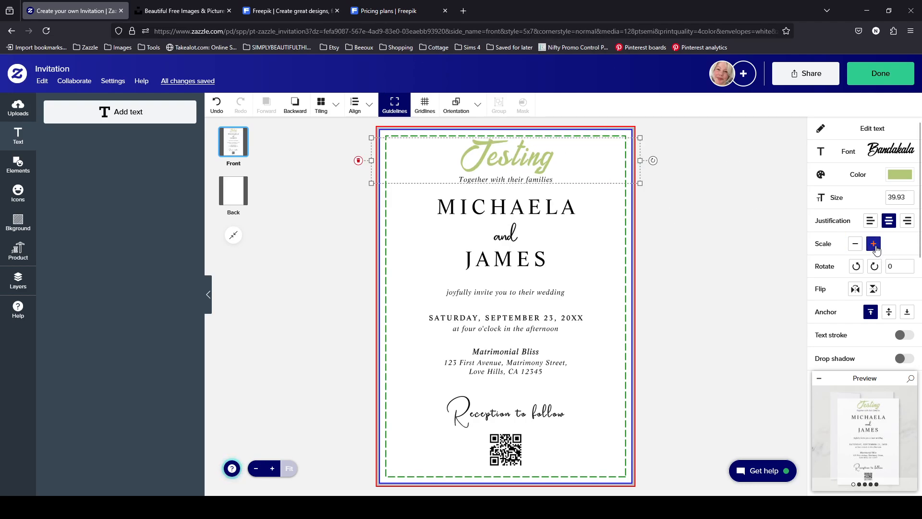
click(854, 246)
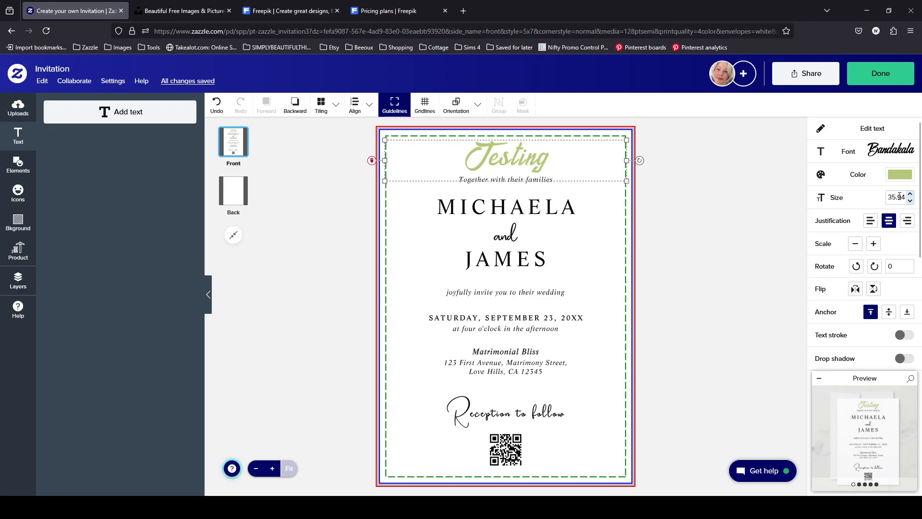
- Scale the "Testing" text up one increment and back down two, to size 32.02
click(874, 244)
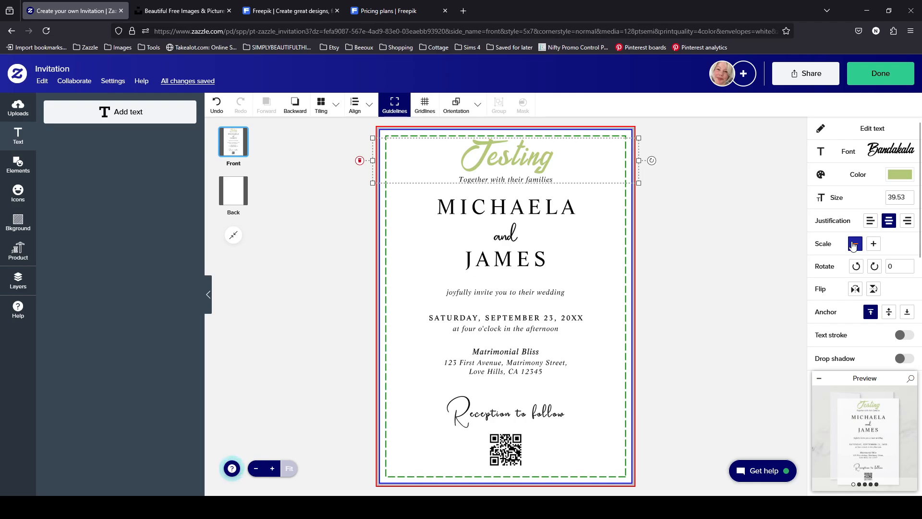
click(855, 245)
click(854, 244)
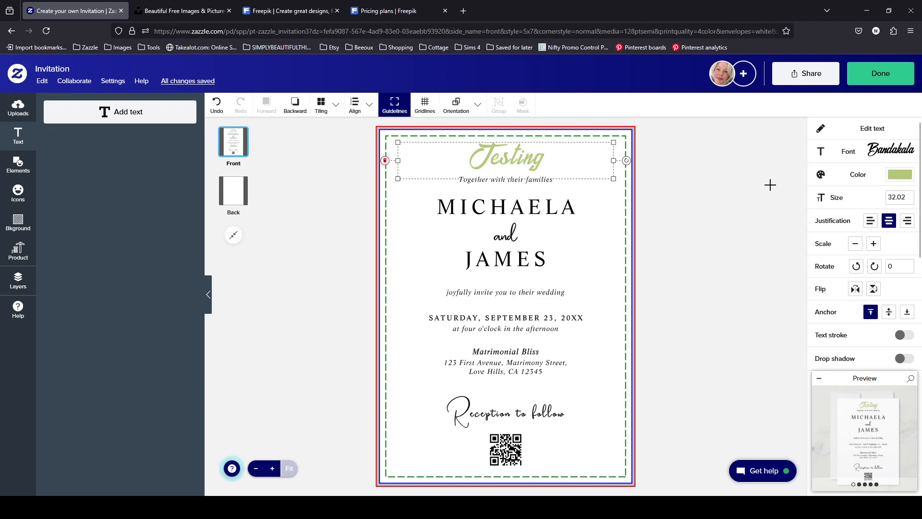
- Try rotating the "Testing" text to -45, 45 and 90 degrees, and set its rotation back to 0
scroll(903, 237, down, 3)
scroll(912, 235, down, 1)
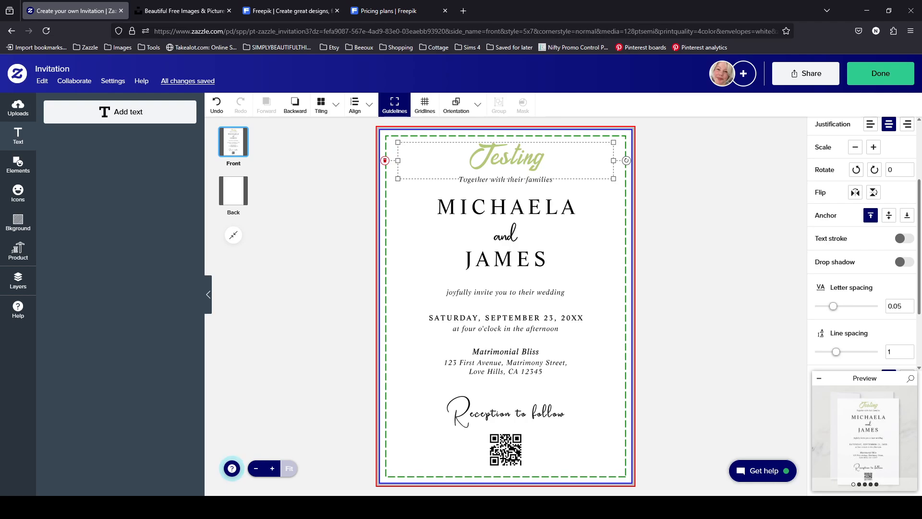
click(857, 172)
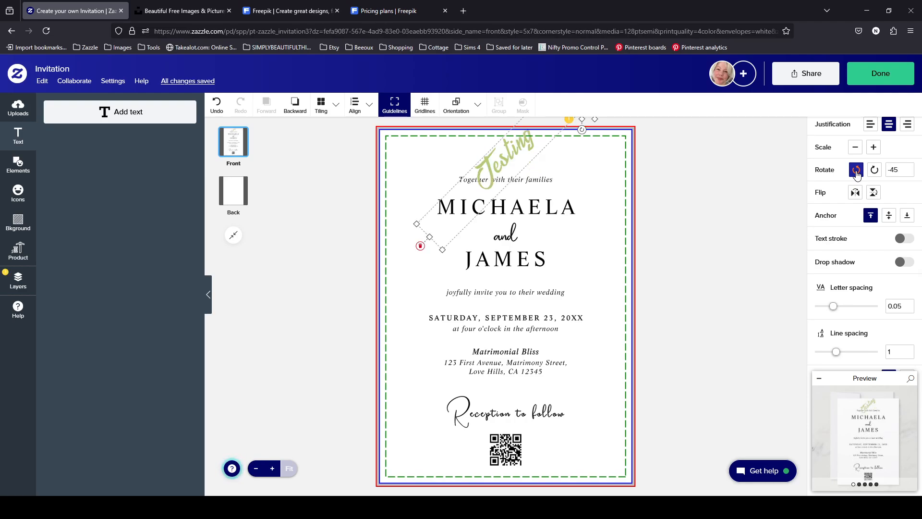
click(875, 170)
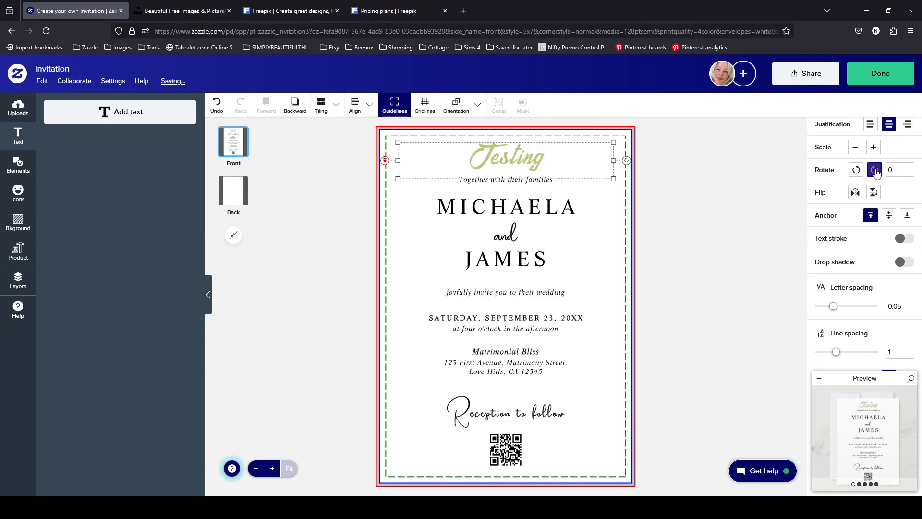
click(875, 170)
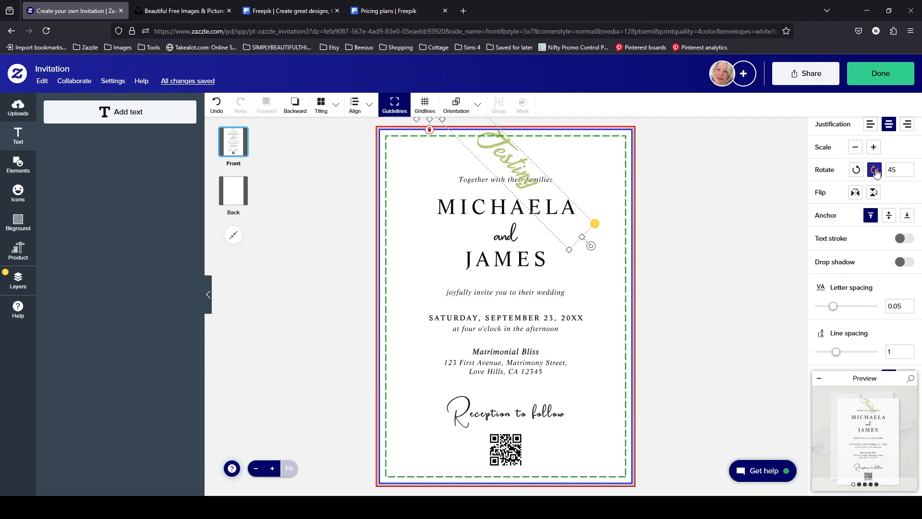
click(875, 171)
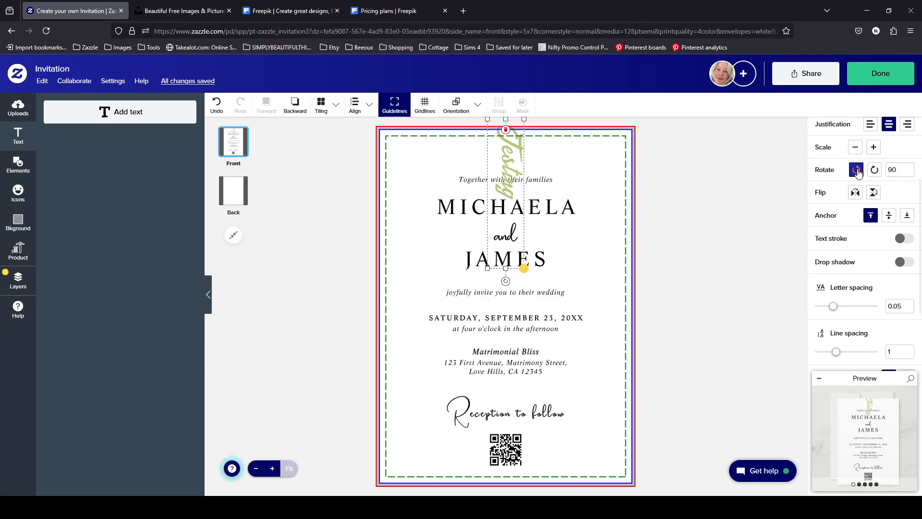
click(901, 168)
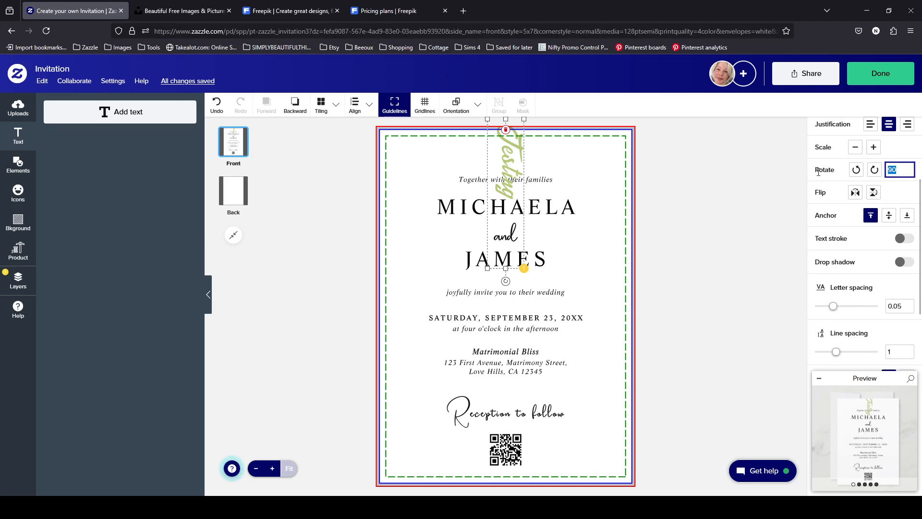
text(0)
click(753, 224)
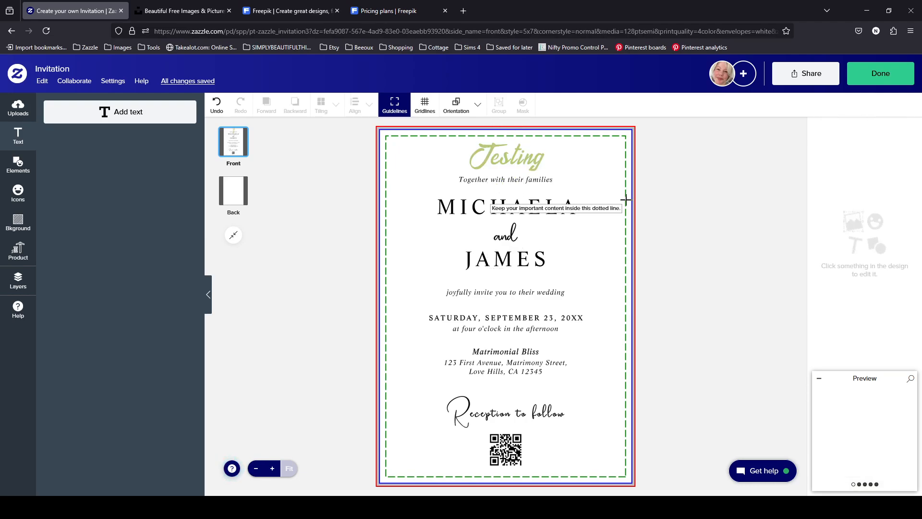
- Try flipping the "Testing" text horizontally and vertically, and undo the remaining flip
click(518, 152)
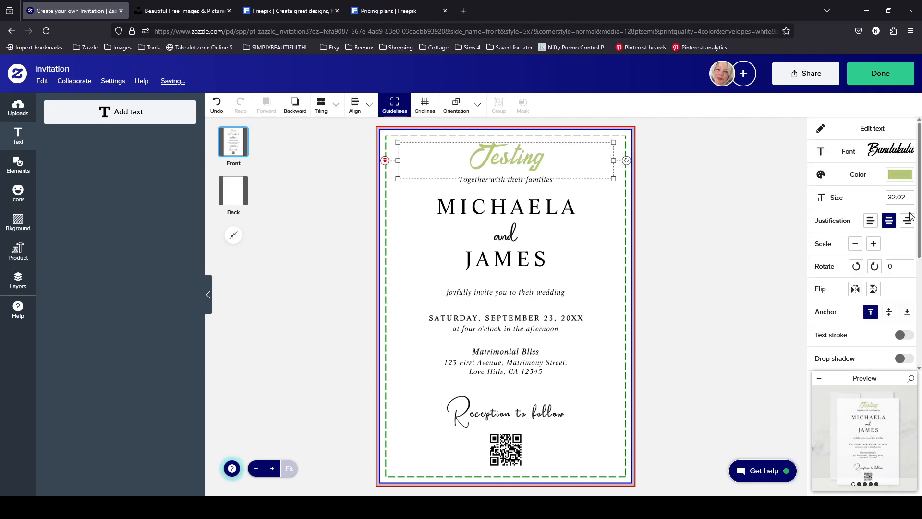
scroll(903, 219, down, 1)
scroll(903, 220, down, 1)
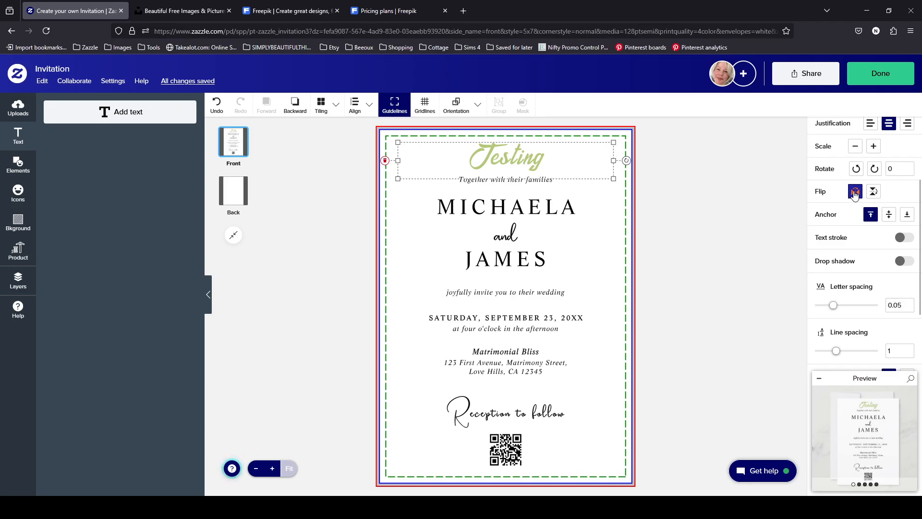
click(856, 192)
click(873, 192)
click(875, 192)
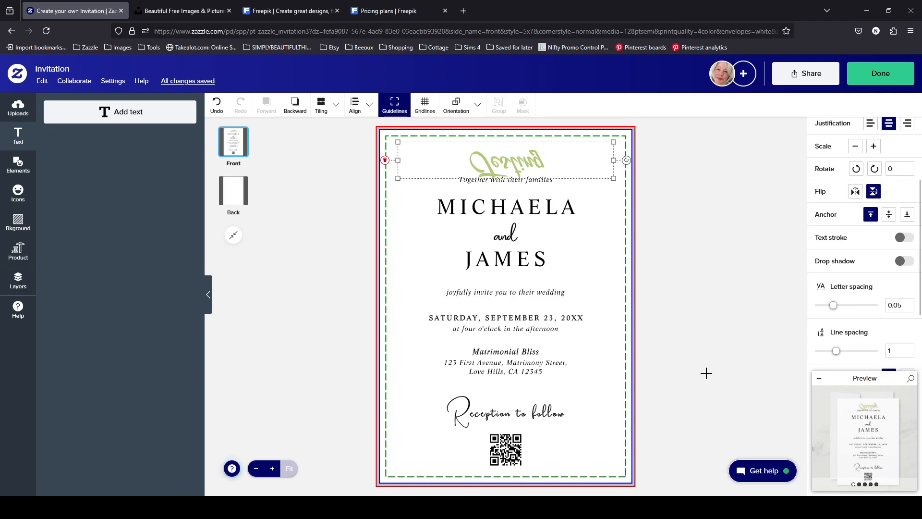
key(ctrl+z)
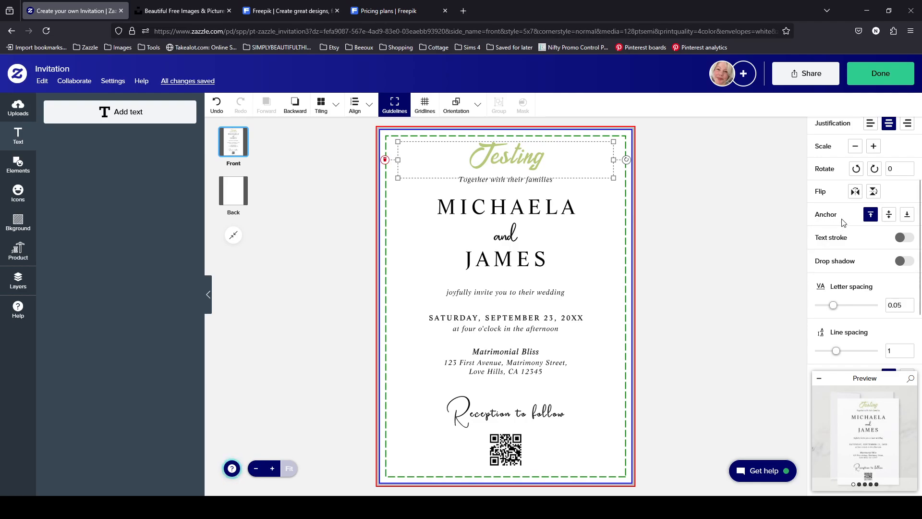
- Move the "Testing" text slightly higher, try the middle anchor and set its anchor to bottom
mouse_move(579, 156)
mouse_down()
mouse_move(581, 172)
mouse_move(583, 154)
mouse_up()
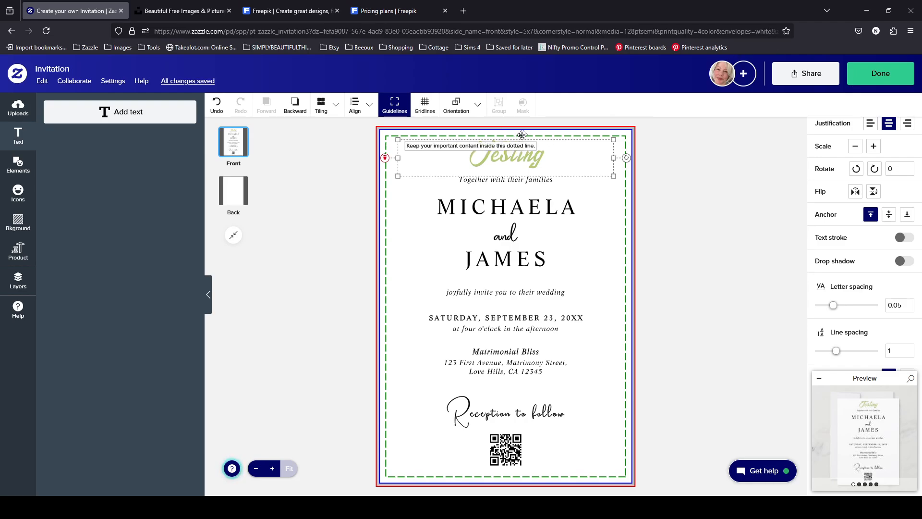
click(890, 215)
click(907, 216)
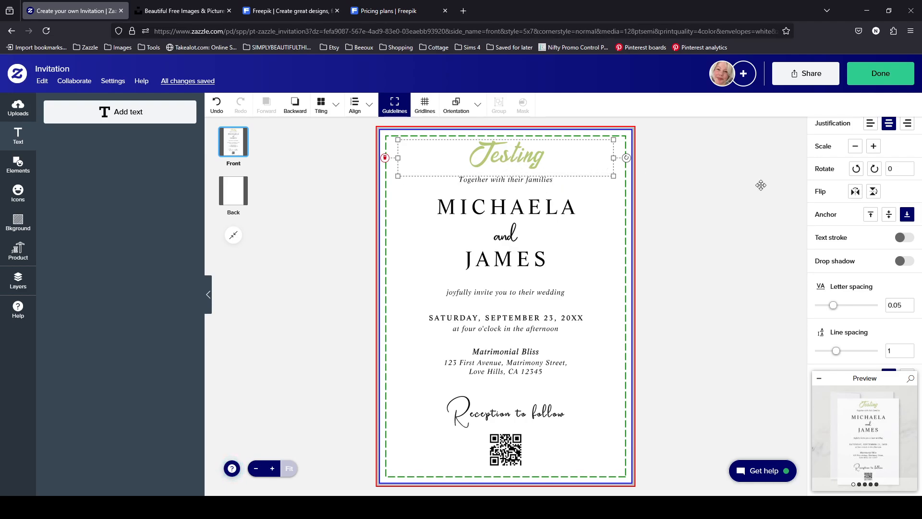
- Set the "Testing" text's size to 20, and undo and redo the change to compare the bottom-anchored results
scroll(865, 240, up, 2)
scroll(896, 197, up, 1)
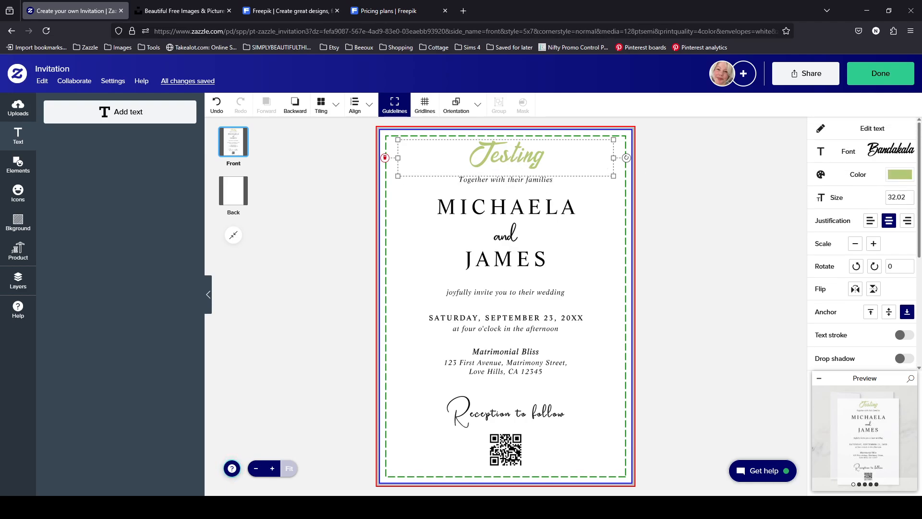
double_click(893, 196)
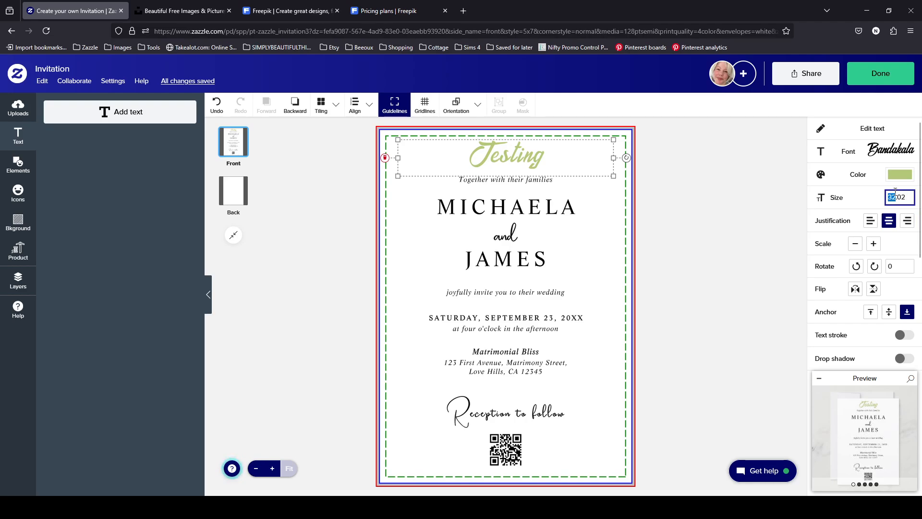
triple_click(906, 198)
text(20)
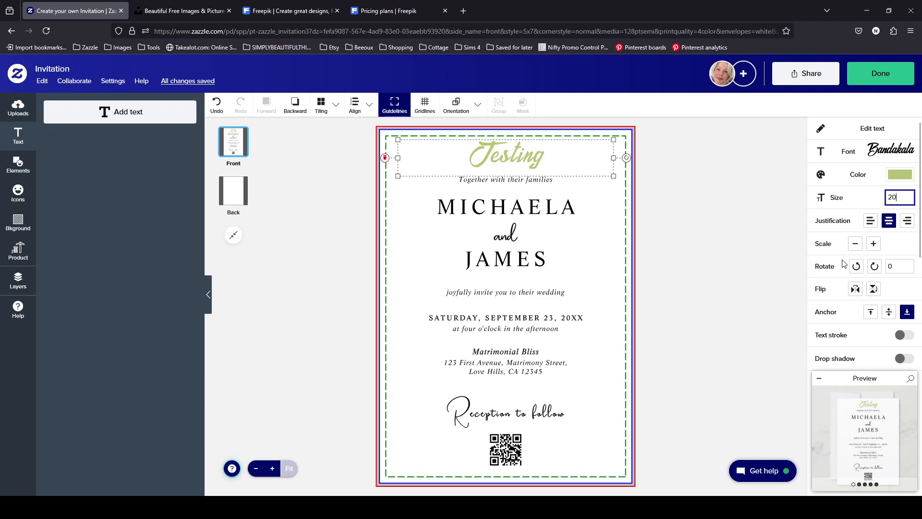
key(Return)
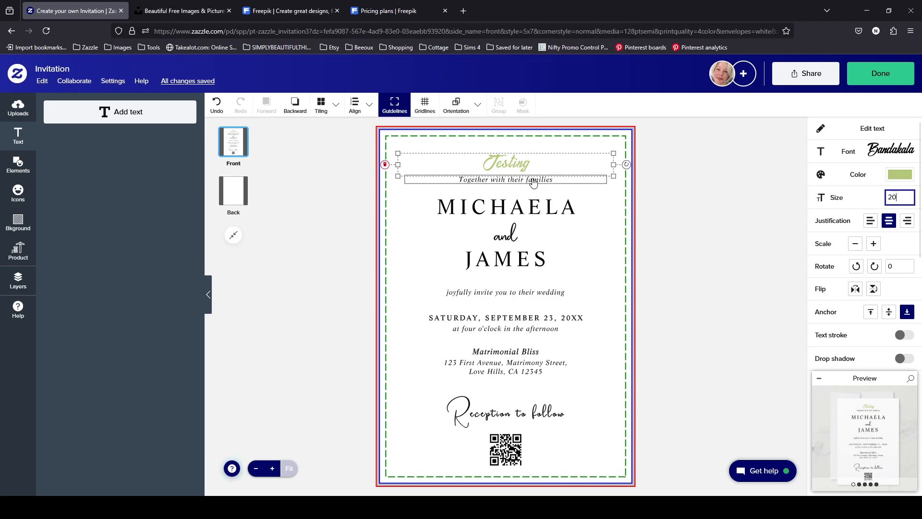
click(562, 164)
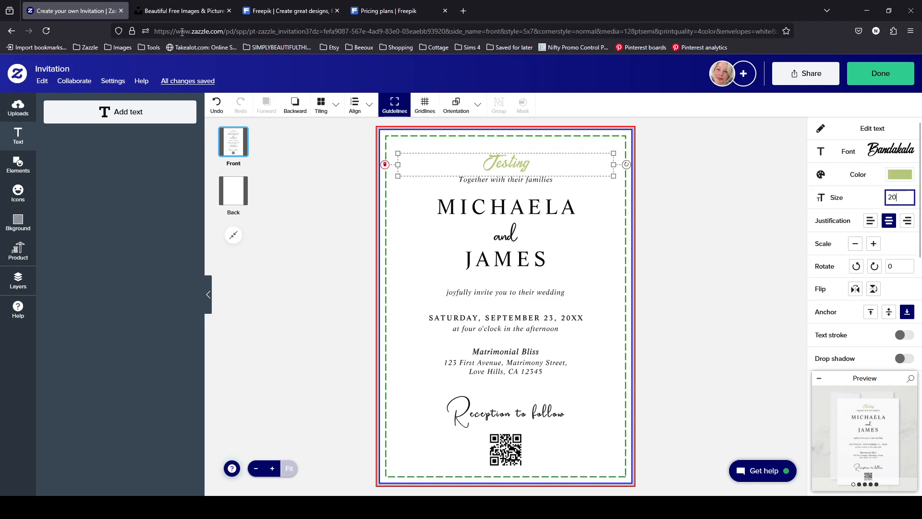
click(217, 106)
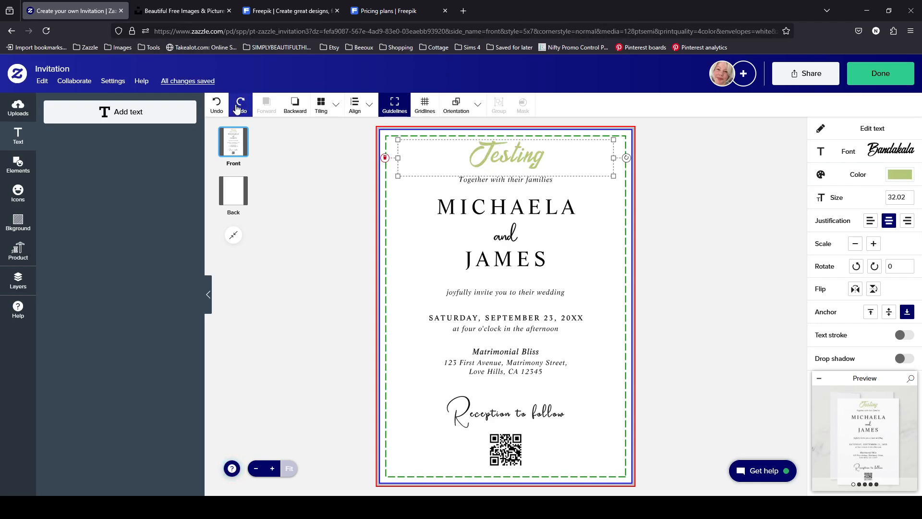
click(238, 106)
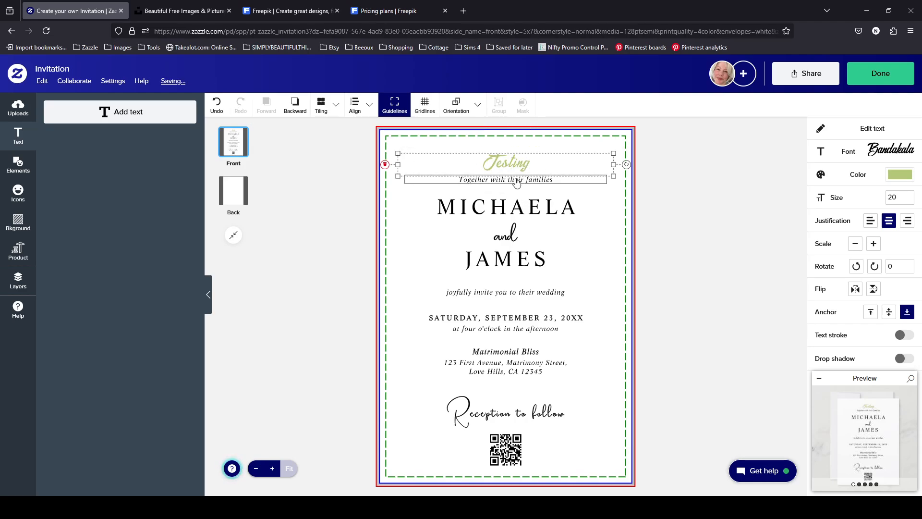
- Set the "Testing" text's anchor to middle and its size to 40
click(892, 314)
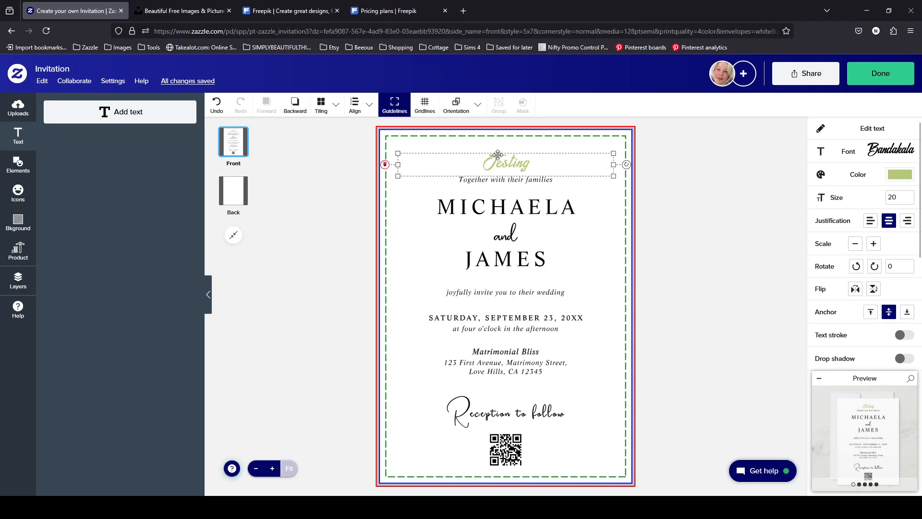
double_click(897, 197)
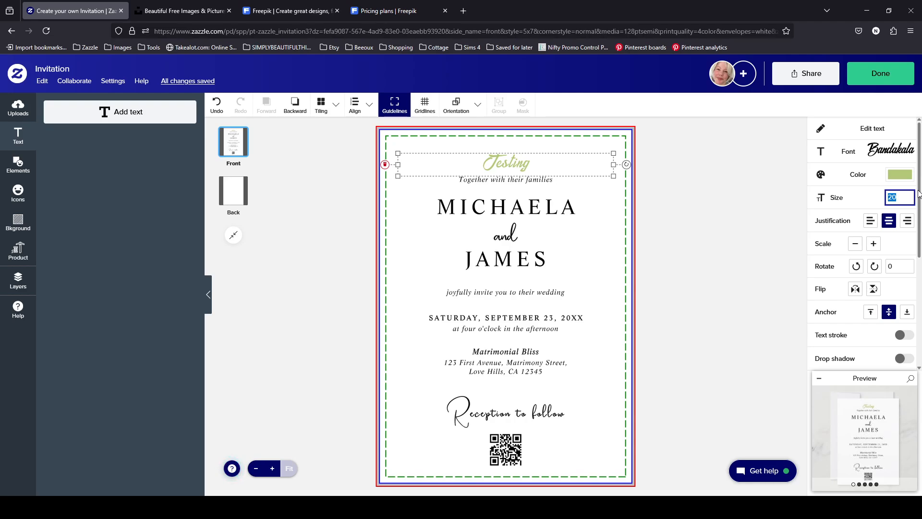
text(40)
click(902, 266)
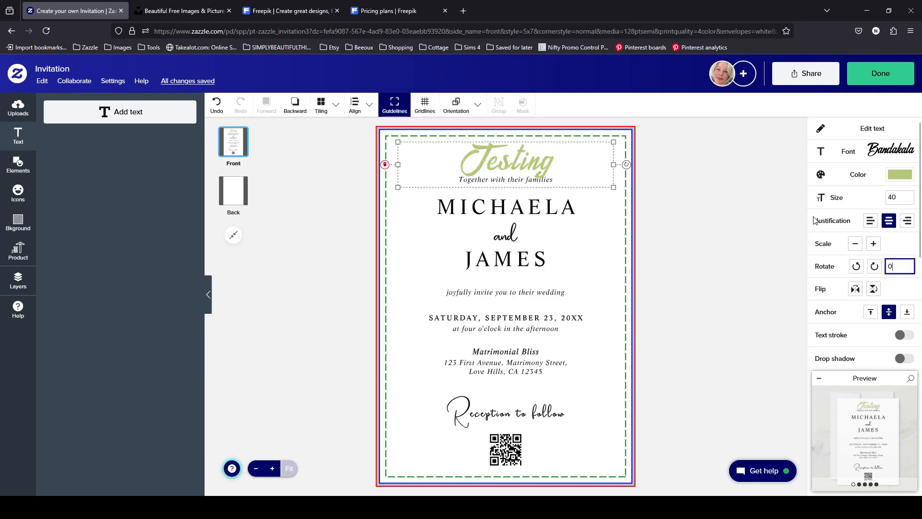
double_click(899, 197)
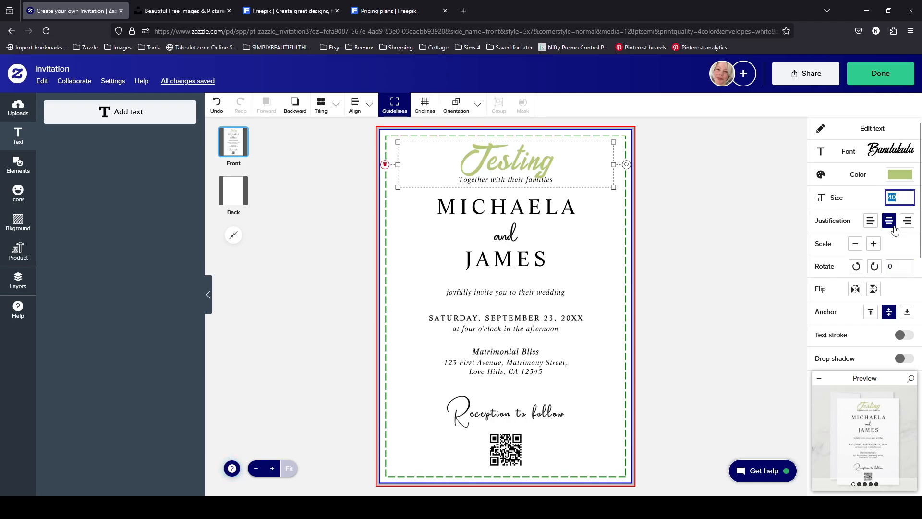
click(895, 253)
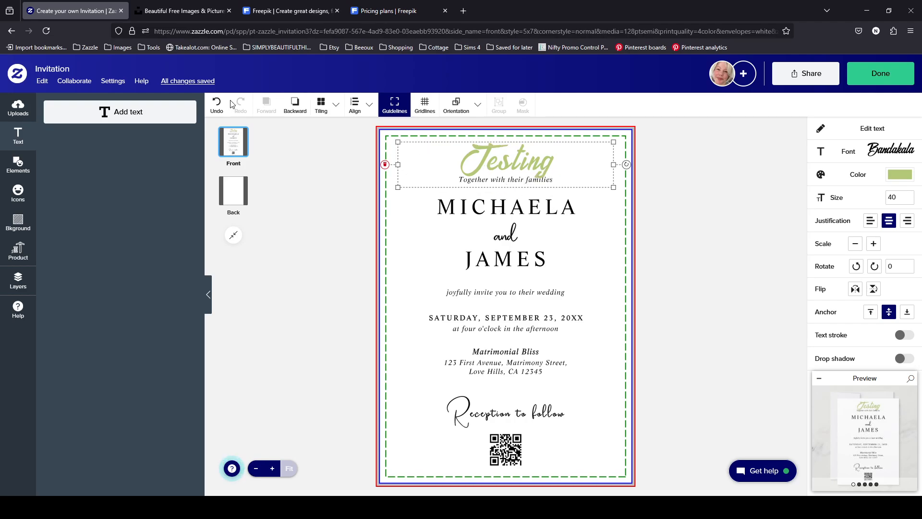
- Undo the last three size and anchor changes to the "Testing" text and redo them one at a time
click(216, 105)
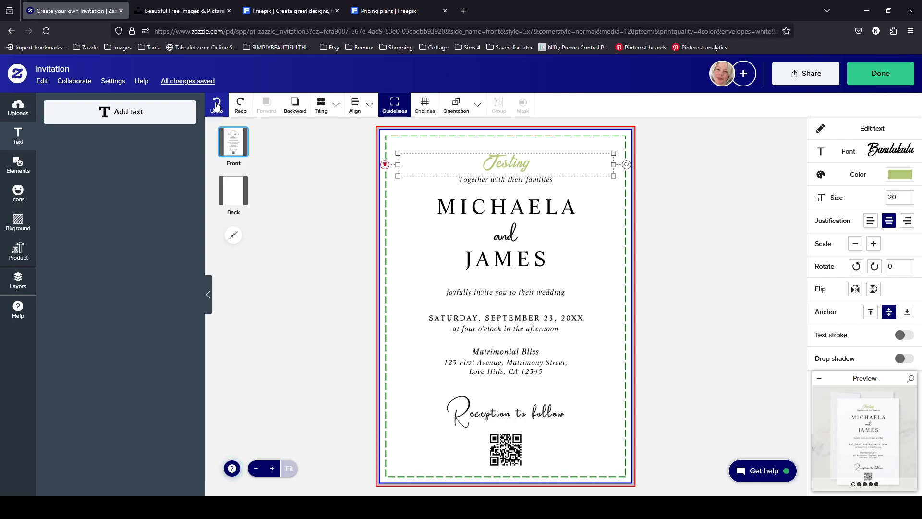
click(216, 104)
click(217, 106)
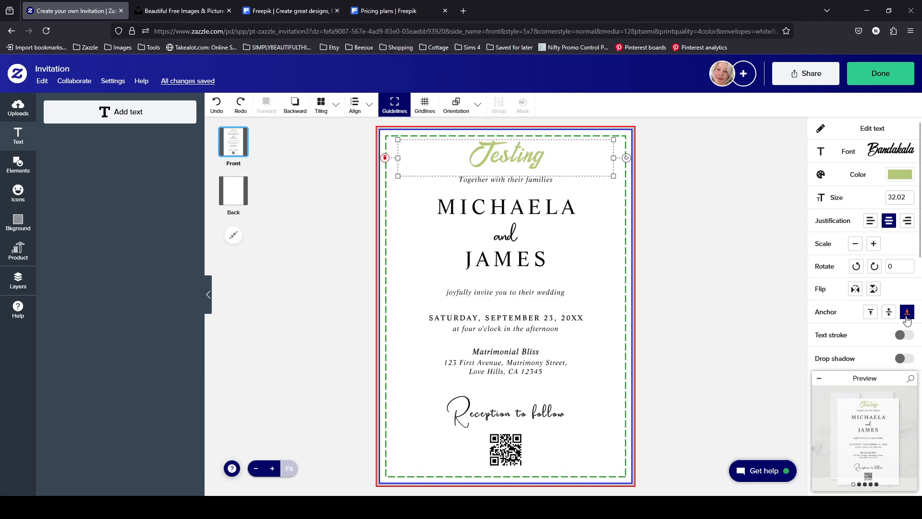
click(245, 105)
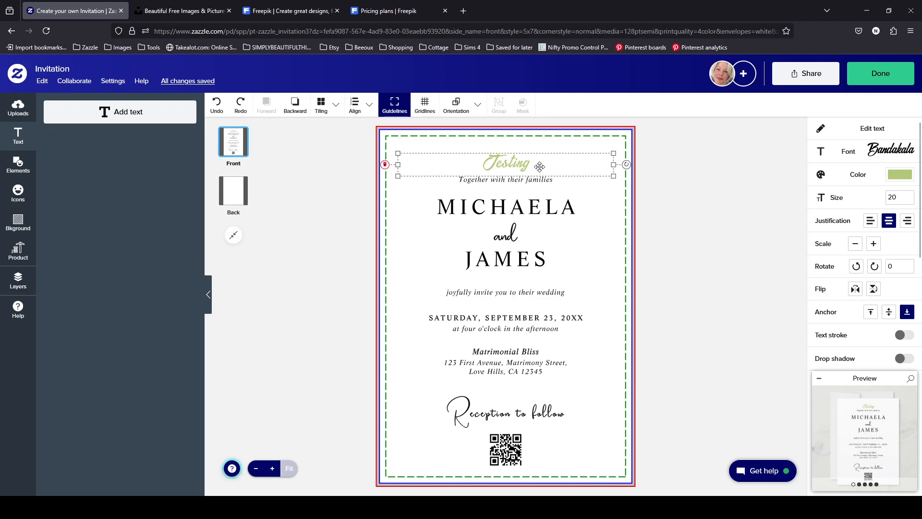
click(240, 106)
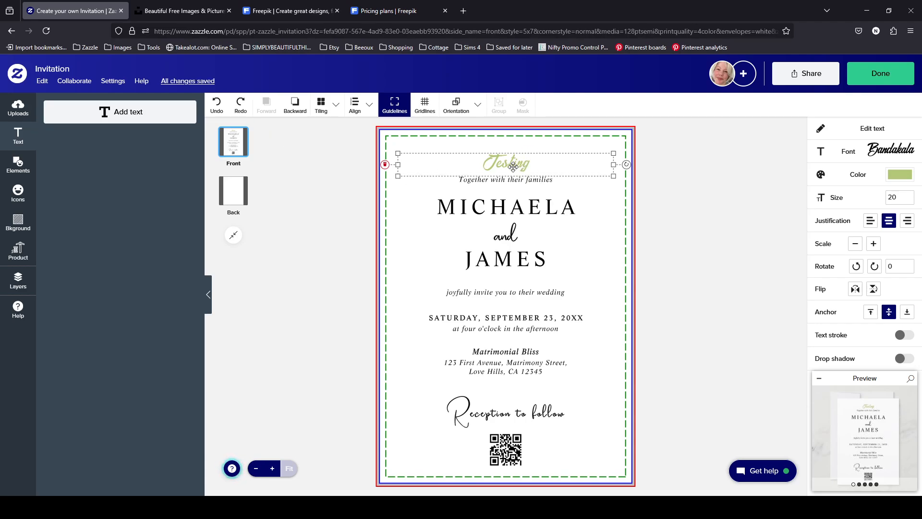
click(242, 105)
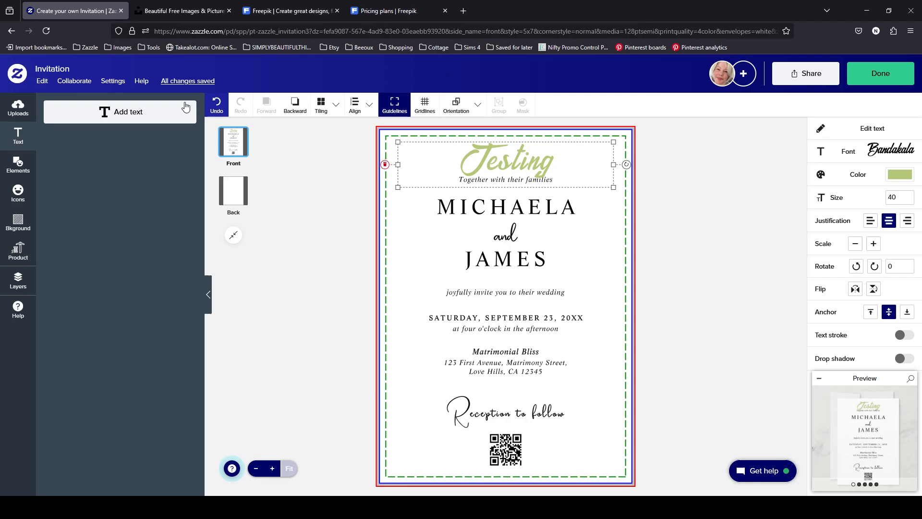
- Undo the last size change on the "Testing" text and set its size to 60
click(216, 106)
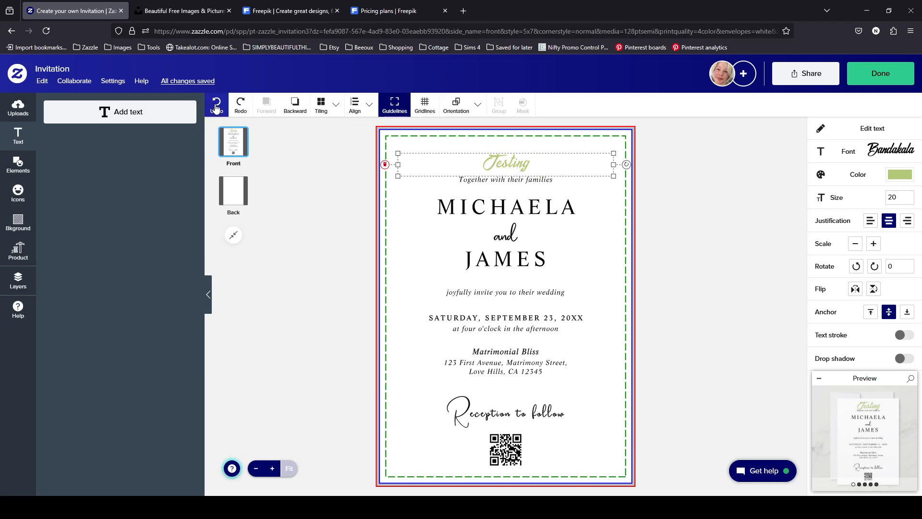
click(908, 198)
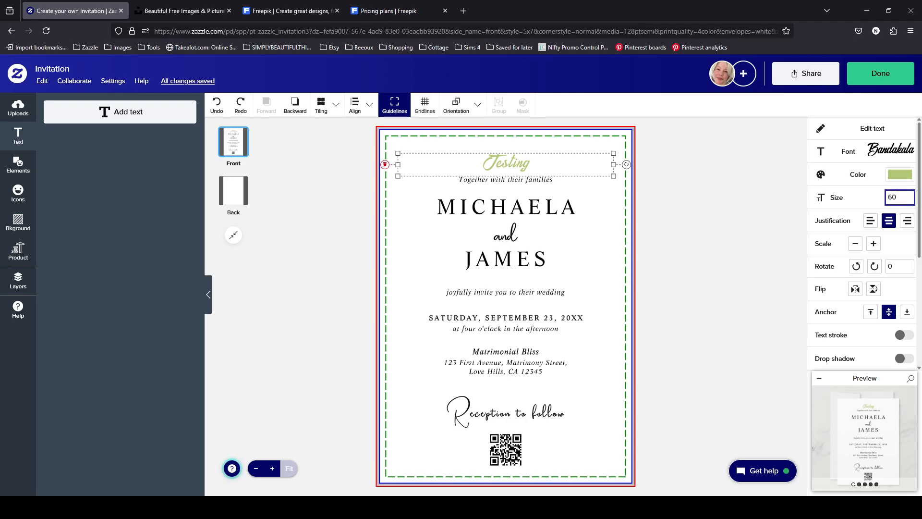
text(60)
key(Return)
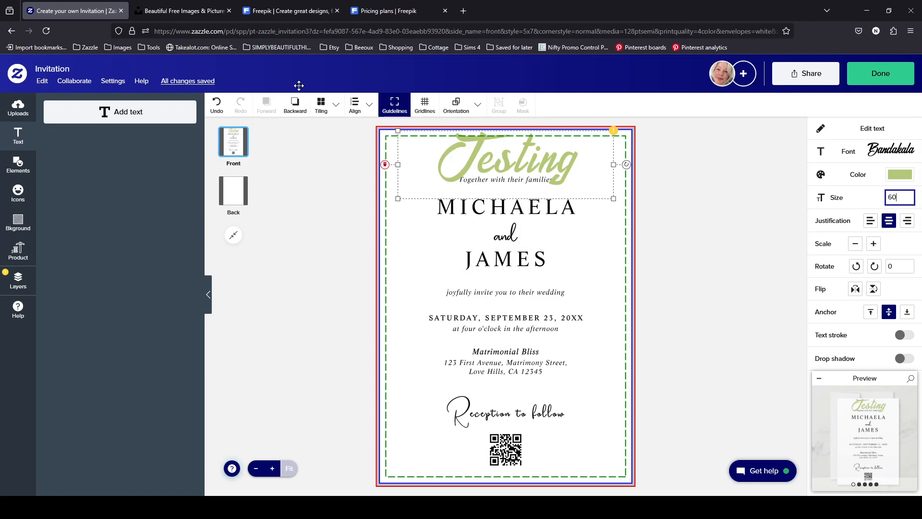
- Undo and redo the last size change on the "Testing" text twice to compare the middle-anchored results
click(223, 112)
click(222, 111)
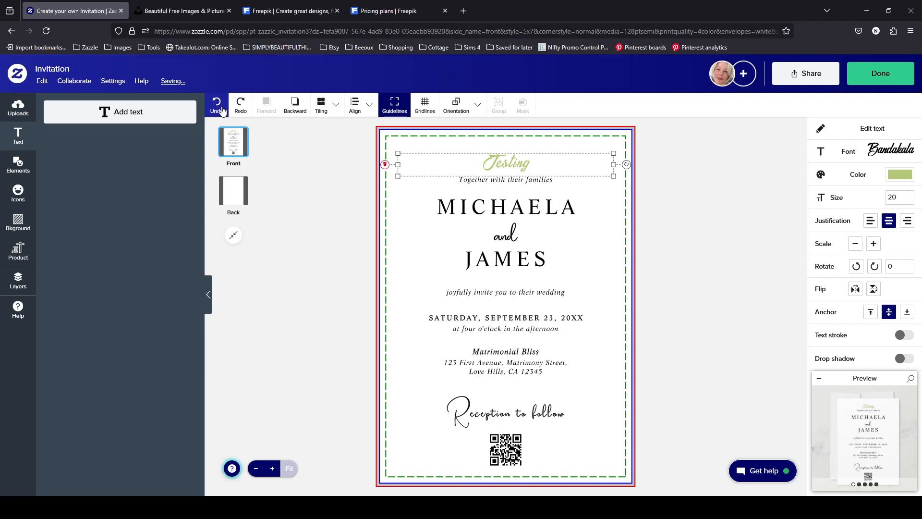
click(242, 105)
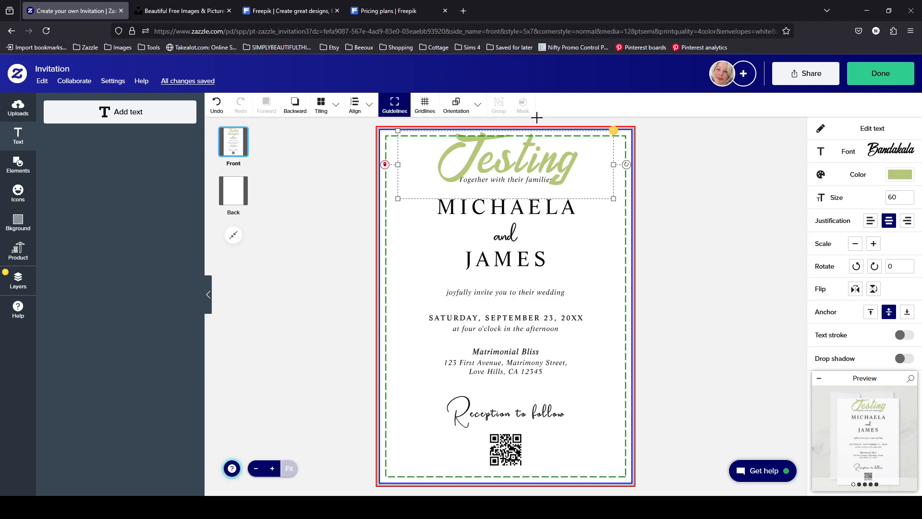
key(ctrl+z)
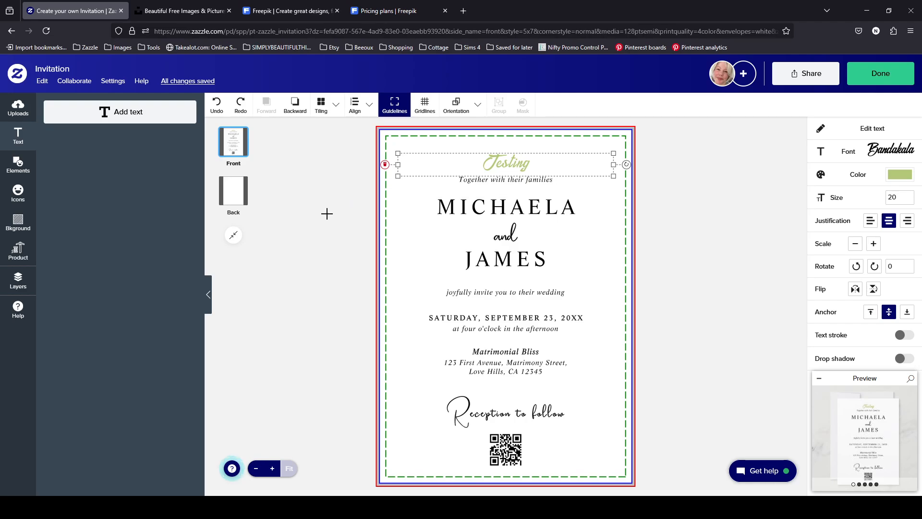
click(242, 107)
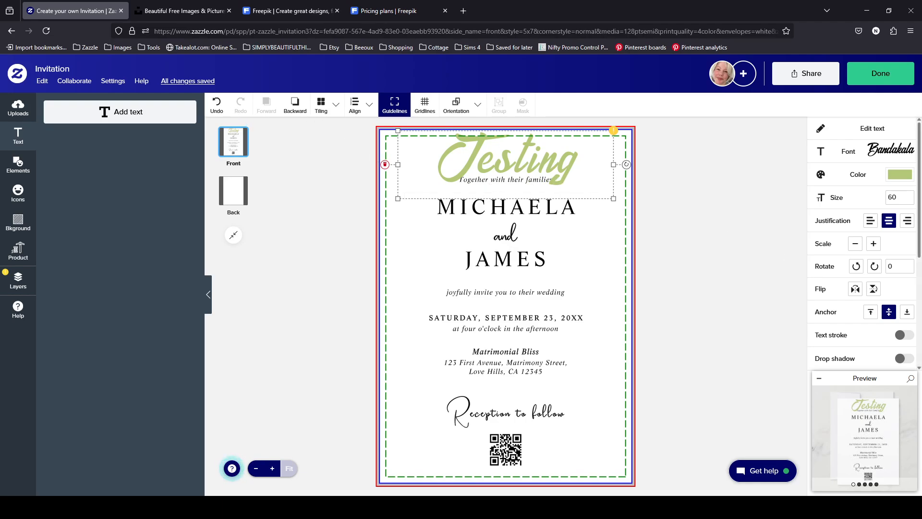
- Set the "Testing" text's anchor to top and its size to 20
click(871, 312)
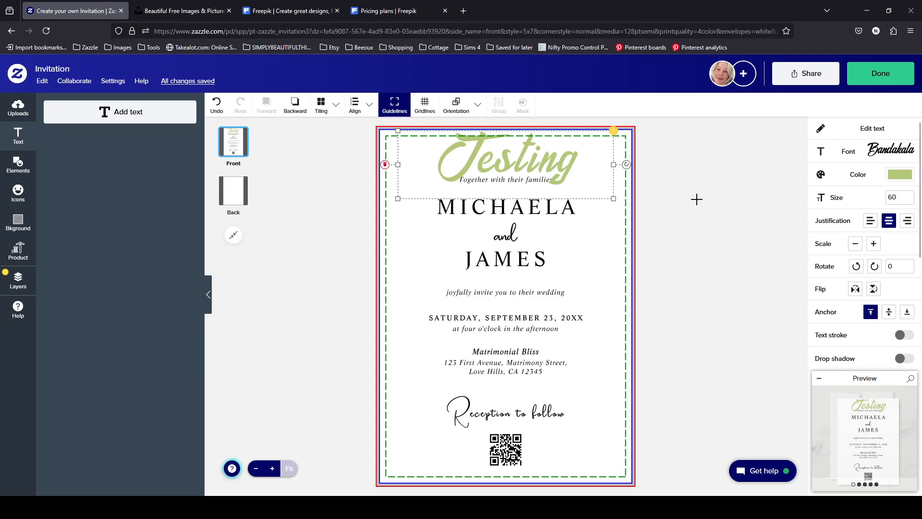
drag(892, 195, 883, 224)
click(907, 267)
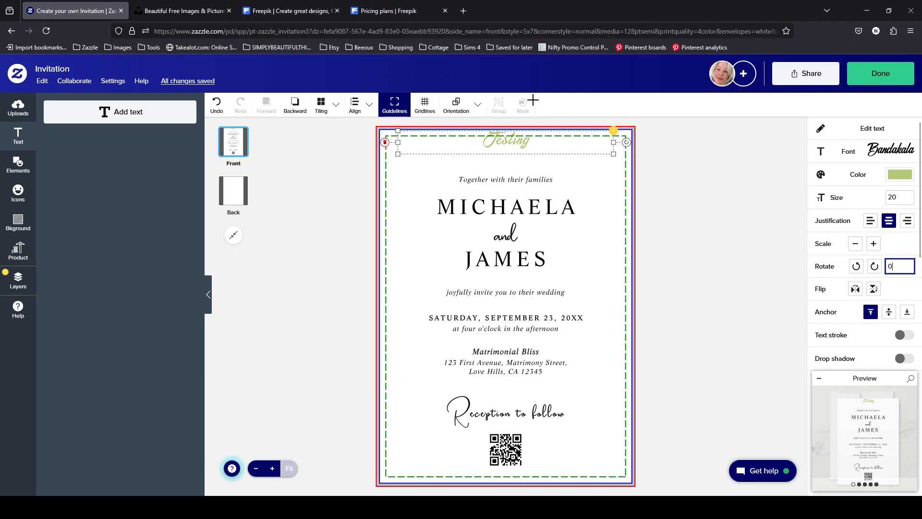
- Undo and redo the "Testing" text's last size change to compare the top-anchored results
click(219, 106)
click(217, 105)
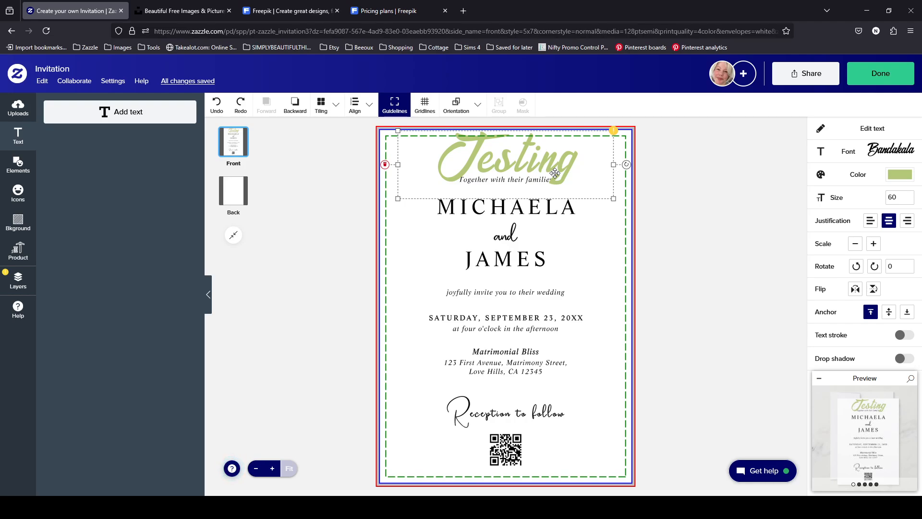
click(242, 108)
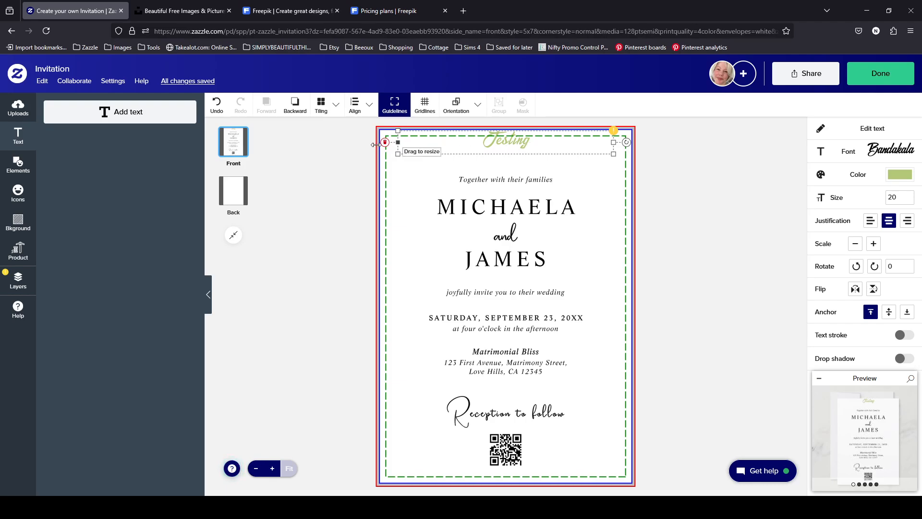
- Move the "Testing" text from the top of the invitation to the empty area right of the QR code
drag(520, 139, 520, 155)
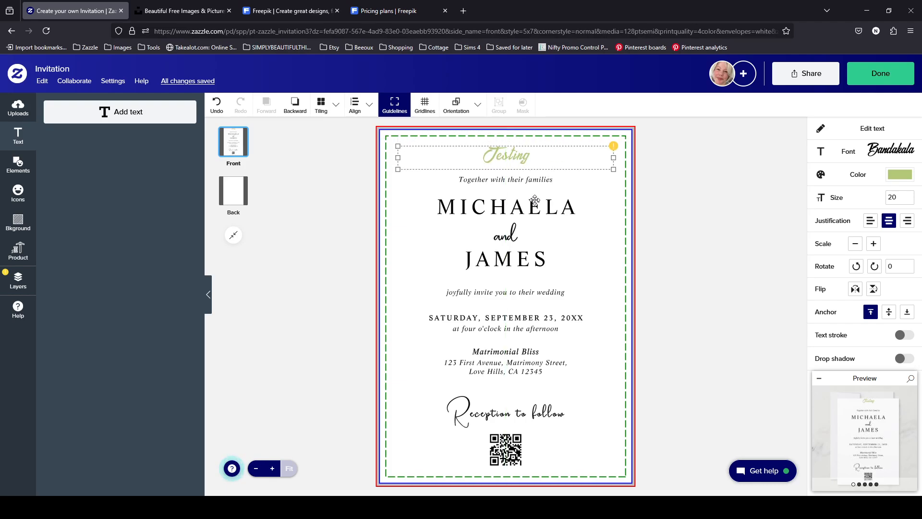
click(566, 181)
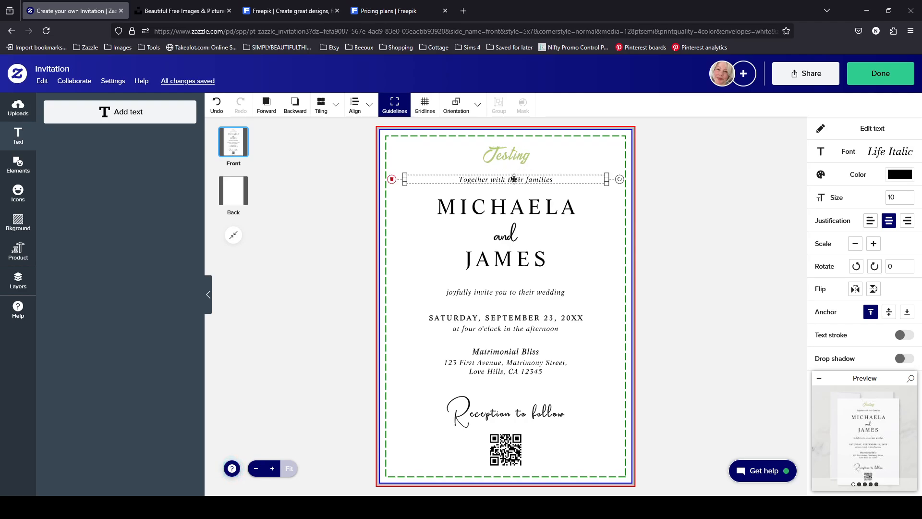
drag(509, 155, 585, 466)
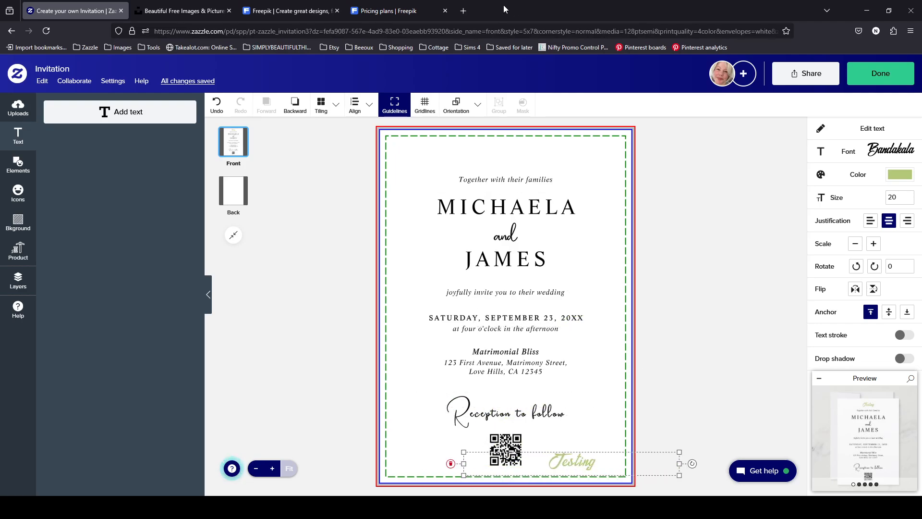
- Examine the template object options of the "Together with their families" text, including its product page label and URL parameter name
click(511, 179)
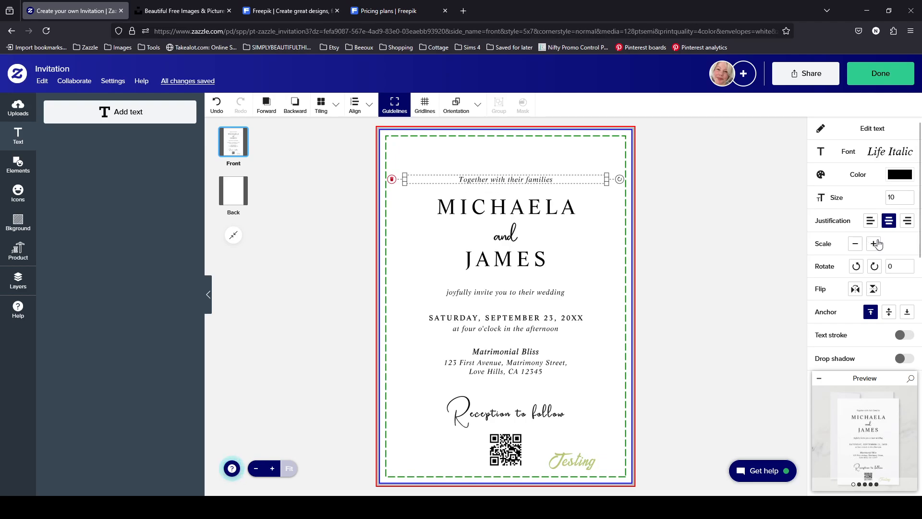
scroll(887, 244, down, 4)
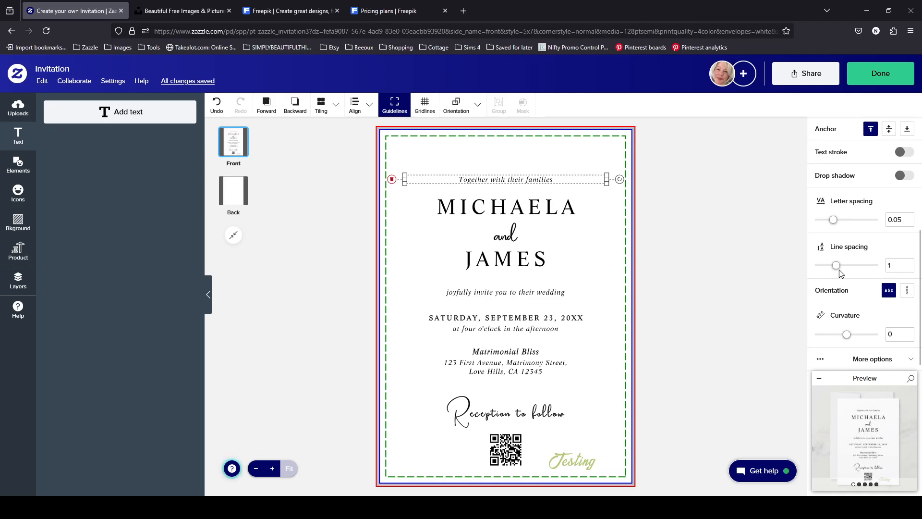
click(873, 368)
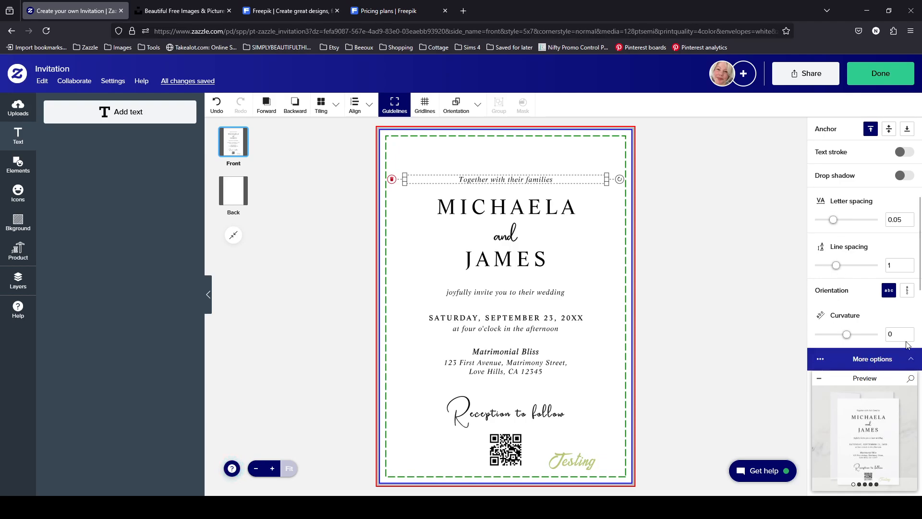
scroll(908, 299, down, 4)
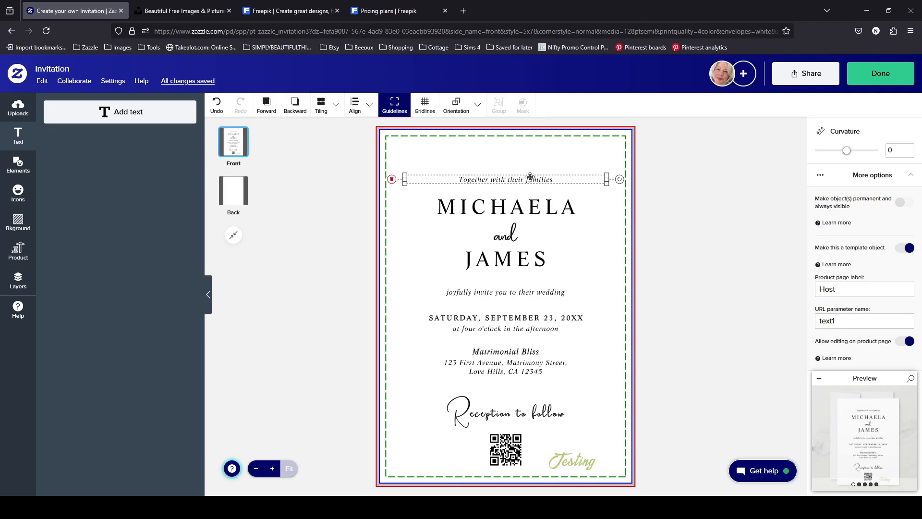
- Finish the design, open the template's personalization form, copy the Host text and clear that field to view the invitation without it
click(881, 74)
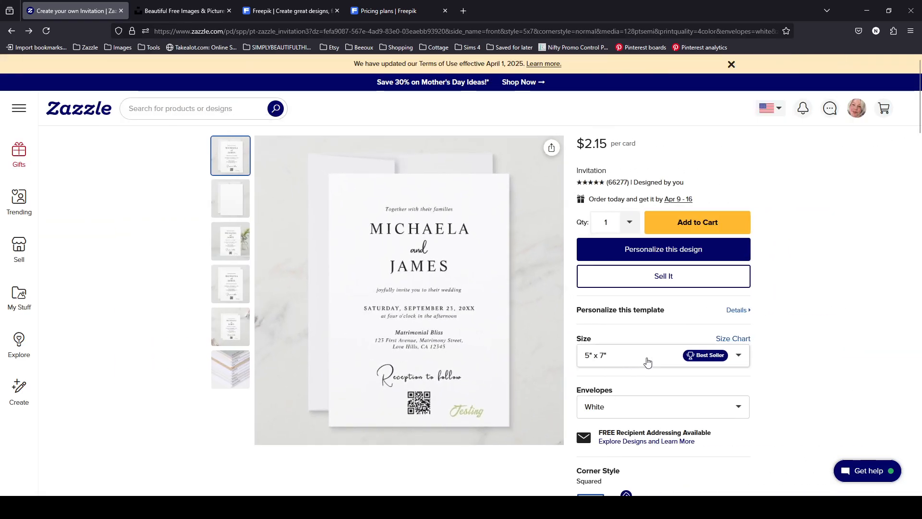
scroll(692, 327, down, 1)
click(737, 263)
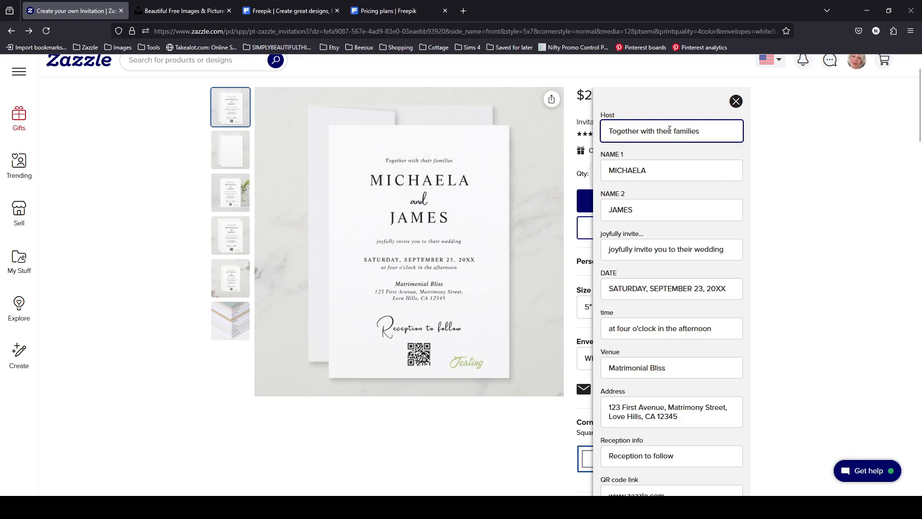
triple_click(698, 131)
key(ctrl+c)
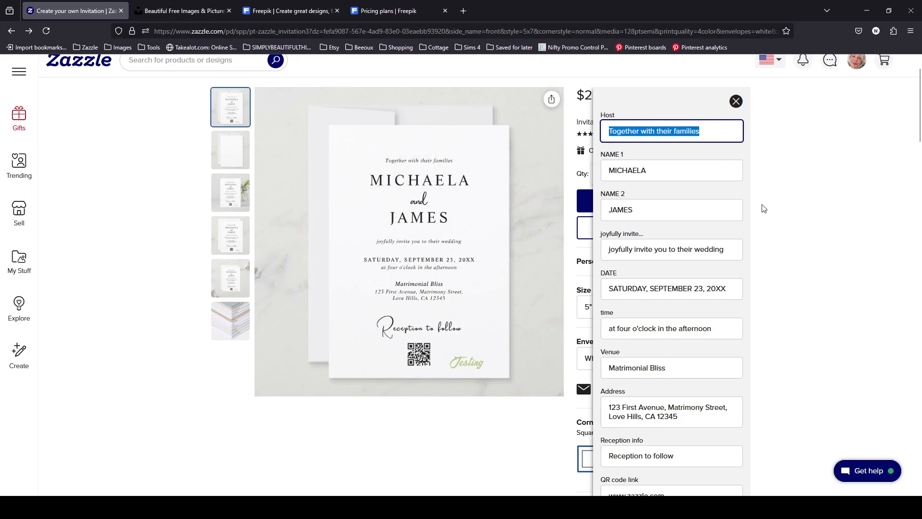
key(BackSpace)
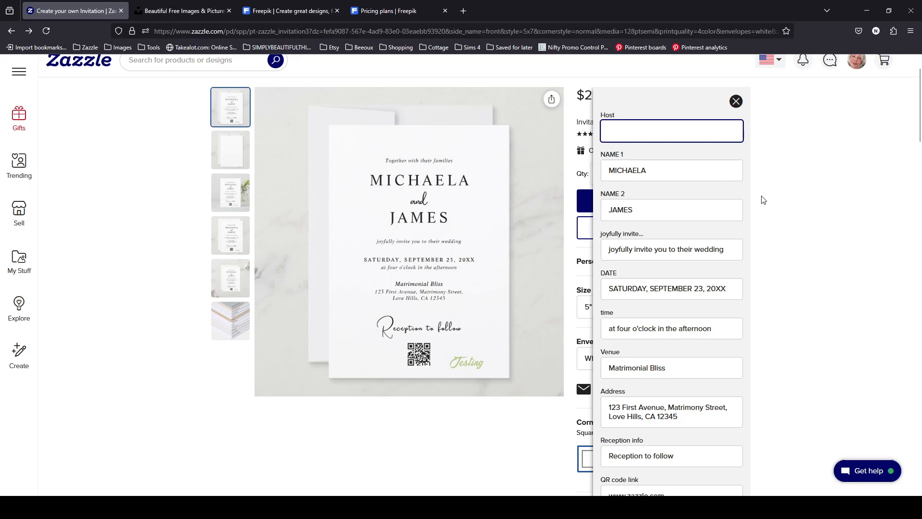
click(763, 199)
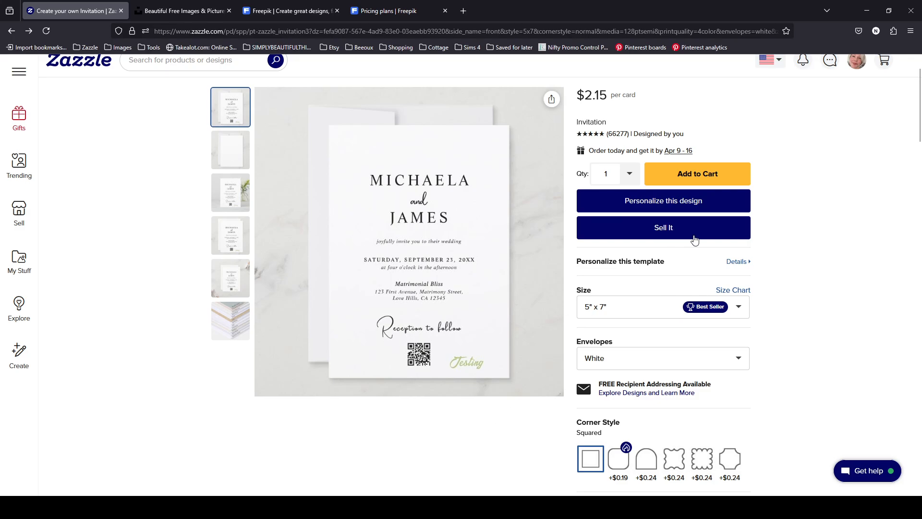
- Restore "Together with their families" in the template's Host field and reopen the invitation in the design tool
click(732, 262)
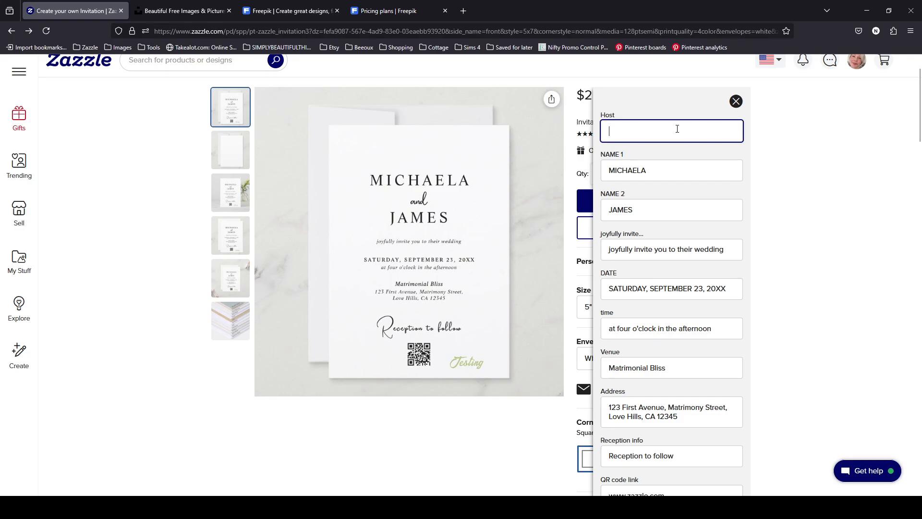
key(ctrl+v)
scroll(750, 418, down, 5)
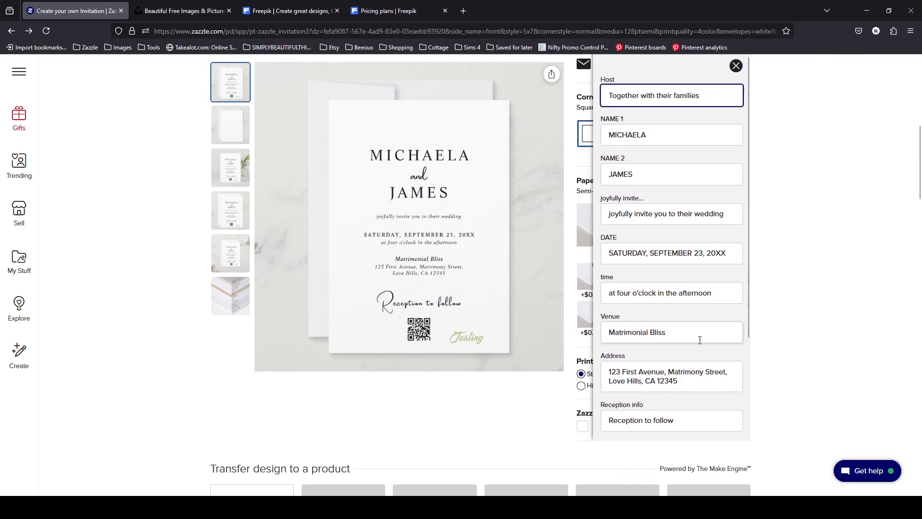
drag(750, 120, 755, 263)
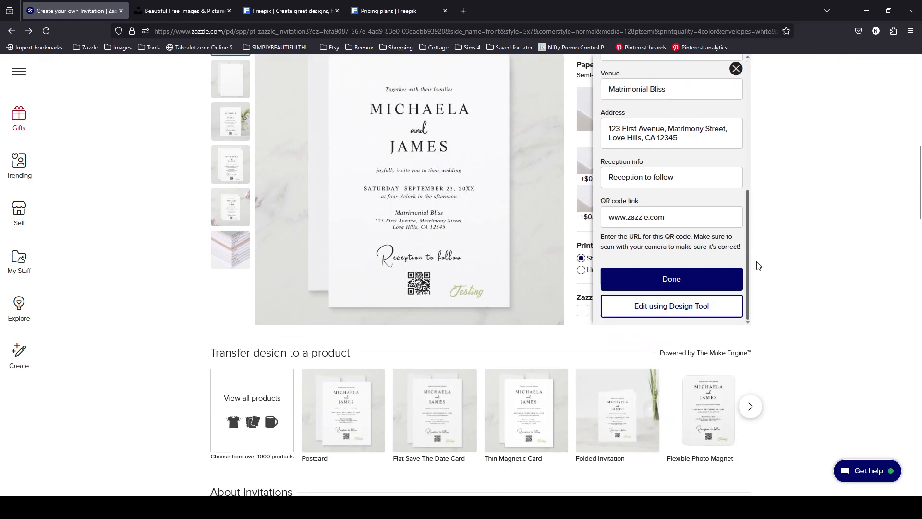
click(700, 316)
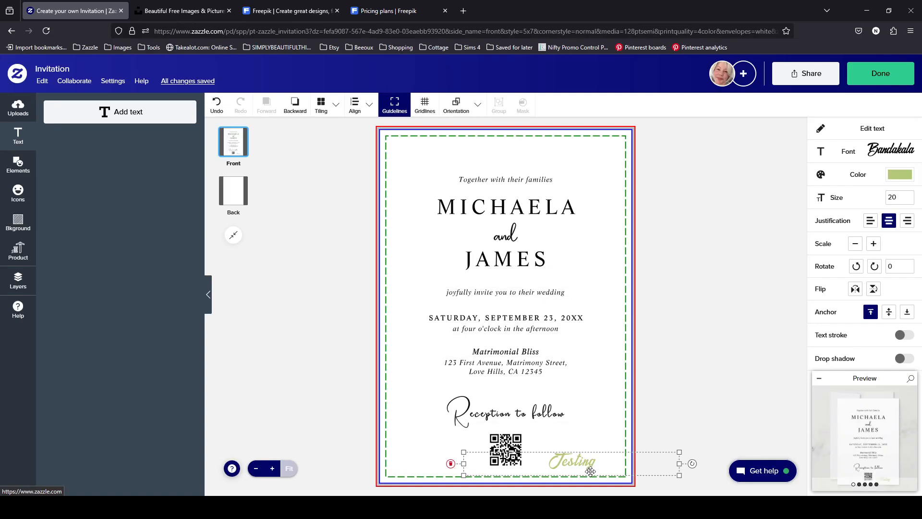
- Try repeating "Together with their families" on two extra lines of its top-anchored text, and undo the edit
click(536, 175)
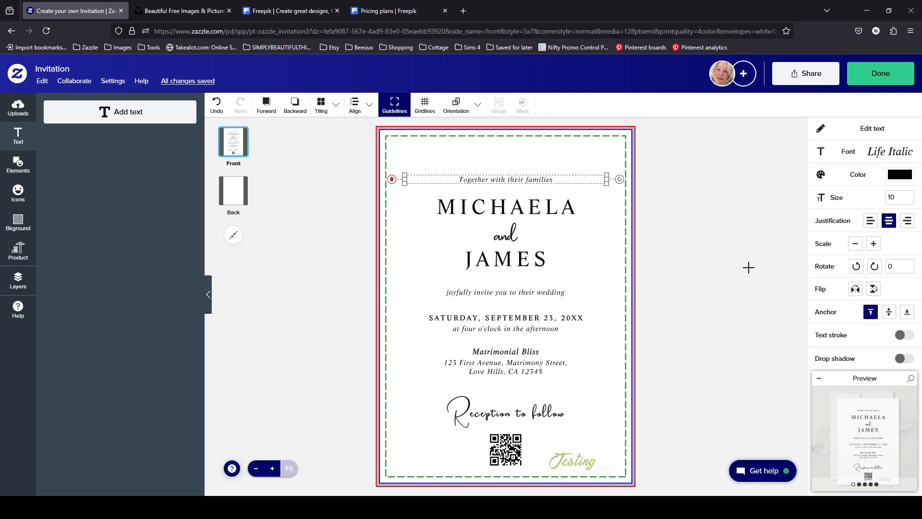
double_click(512, 180)
key(ctrl+c)
click(423, 275)
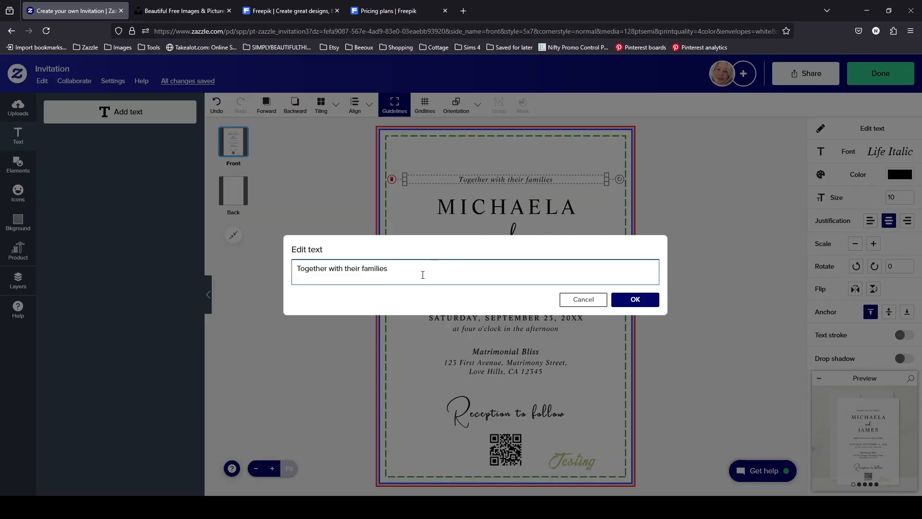
key(Return)
key(ctrl+v)
key(Return)
key(ctrl+v)
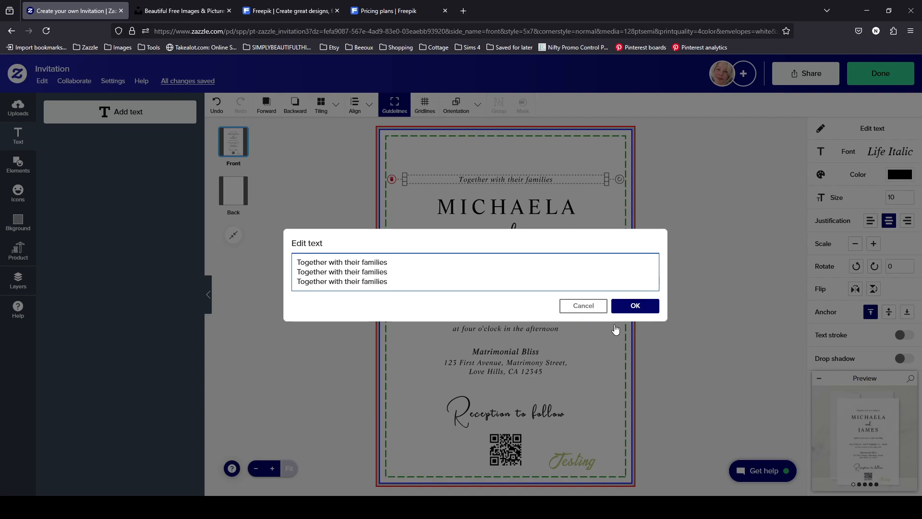
click(638, 308)
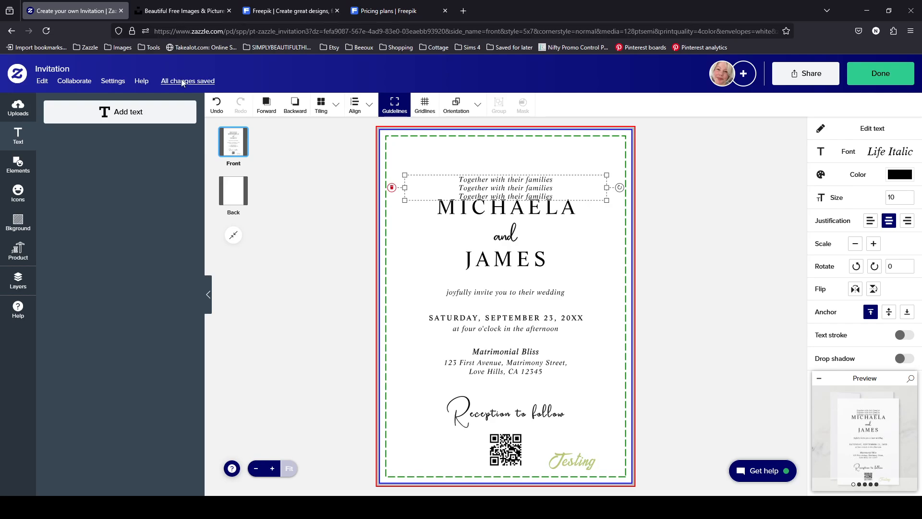
click(220, 104)
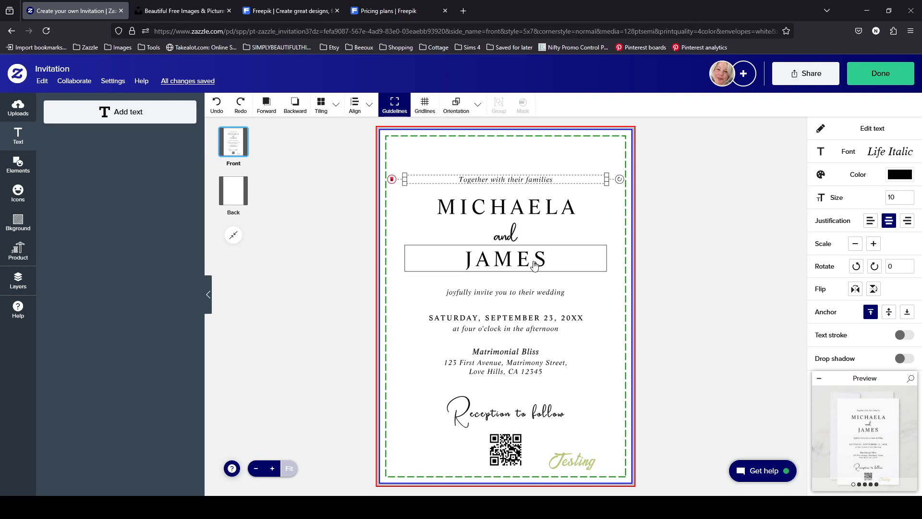
- Set the "Together with their families" text's anchor to middle and repeat its wording on two extra lines
click(890, 315)
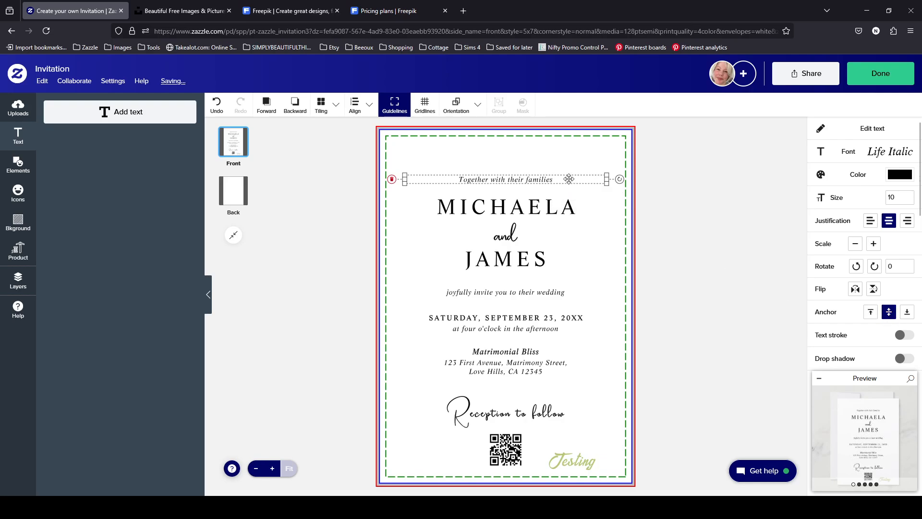
double_click(516, 189)
key(ctrl+c)
click(419, 272)
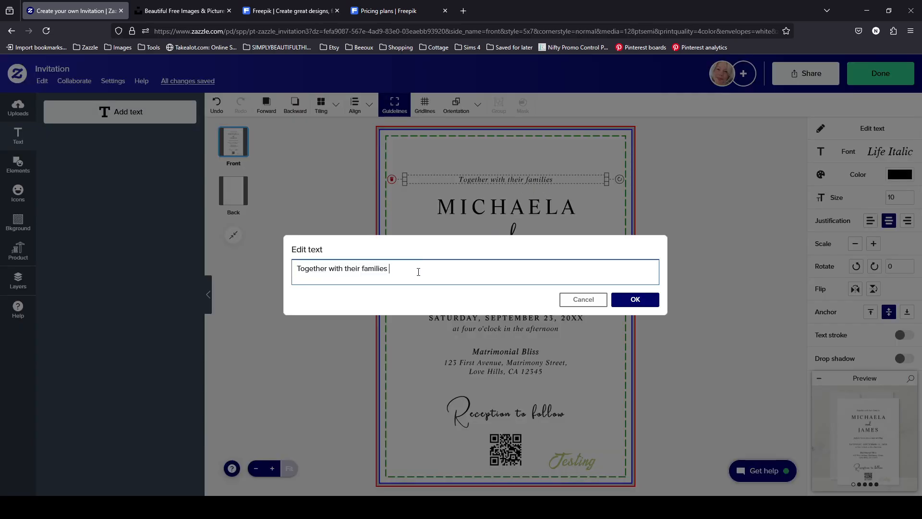
key(Return)
key(ctrl+v)
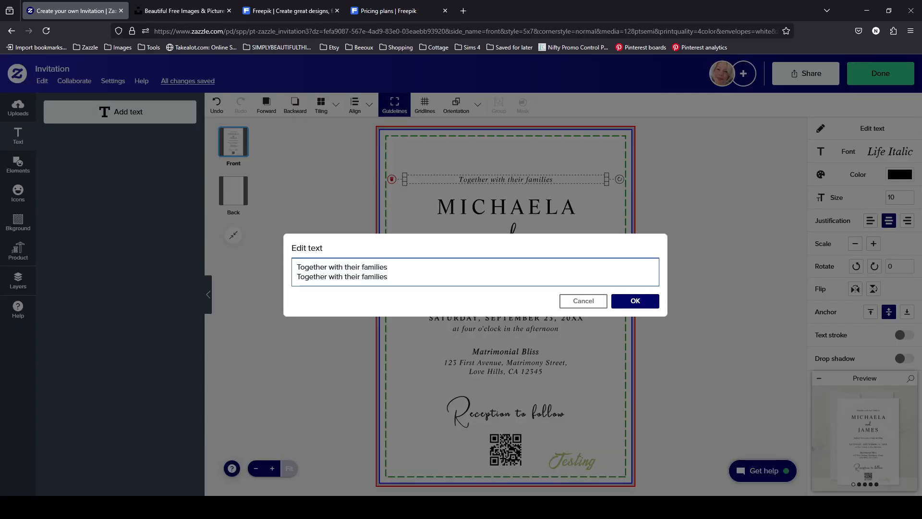
key(Return)
key(ctrl+v)
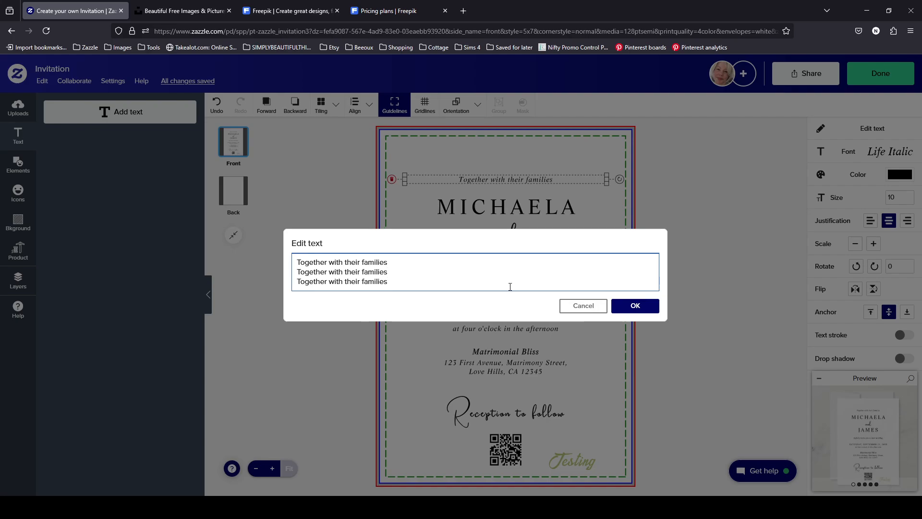
click(635, 305)
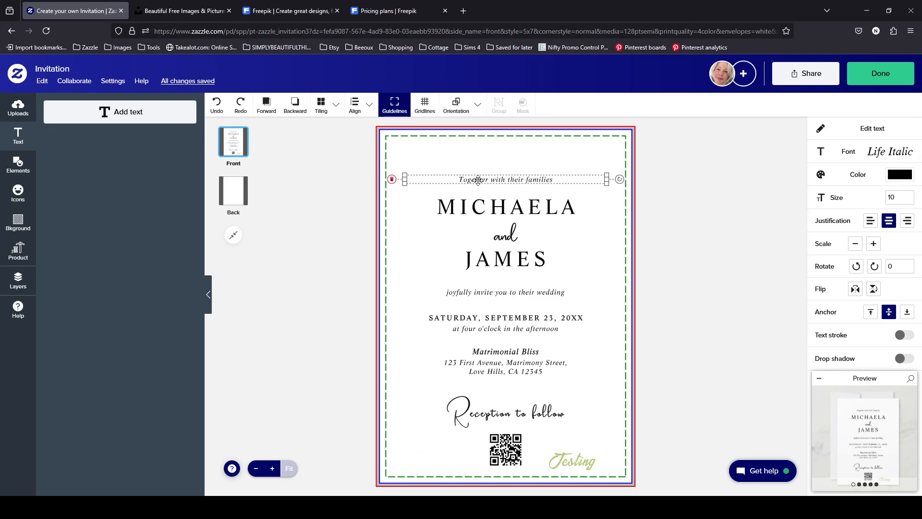
- Try repeating "Together with their families" on two extra lines of its middle-anchored text, and undo the edit
double_click(577, 181)
key(ctrl+c)
click(440, 270)
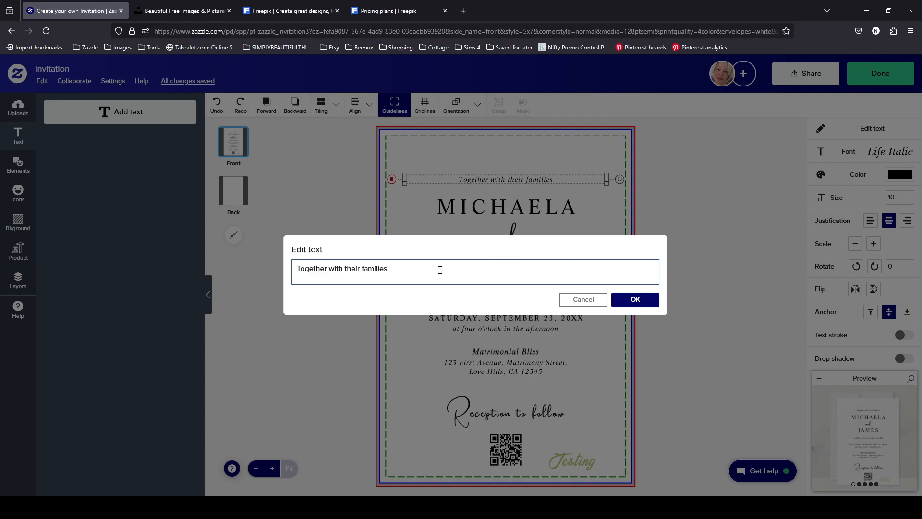
key(Return)
key(ctrl+v)
key(Return)
key(ctrl+v)
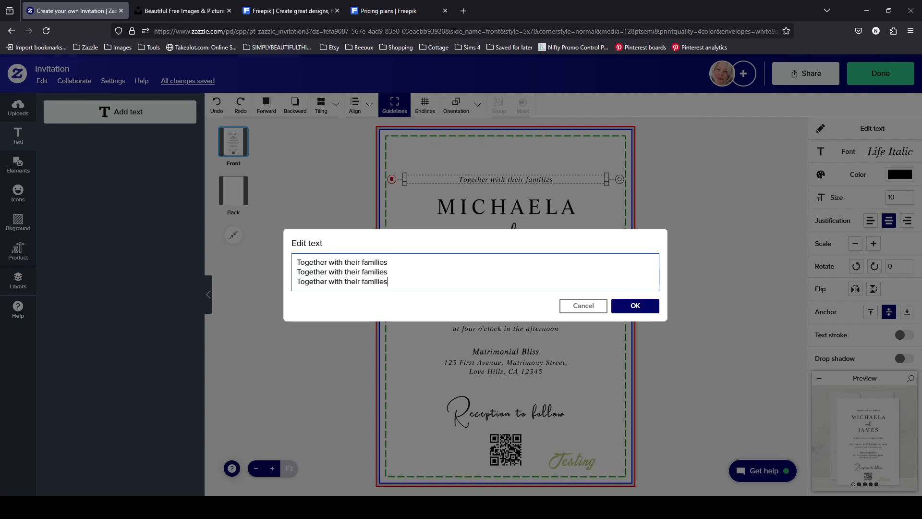
click(635, 306)
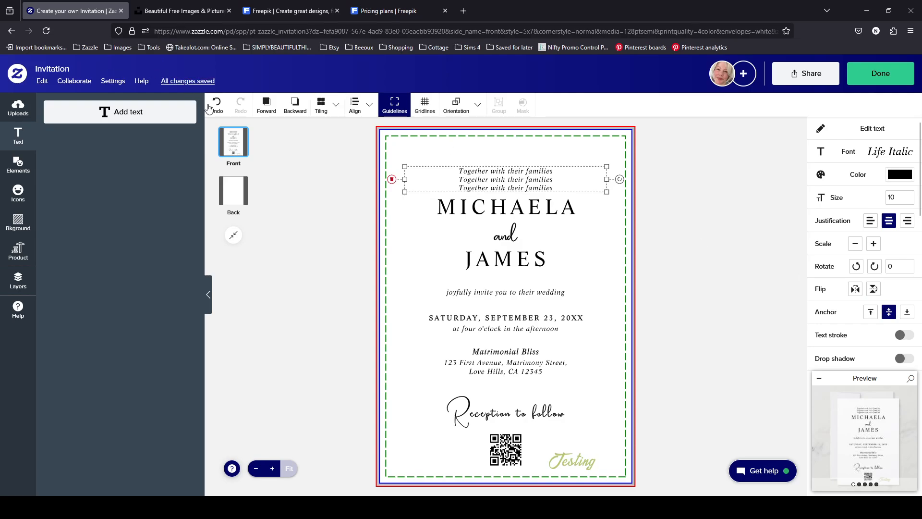
key(ctrl+z)
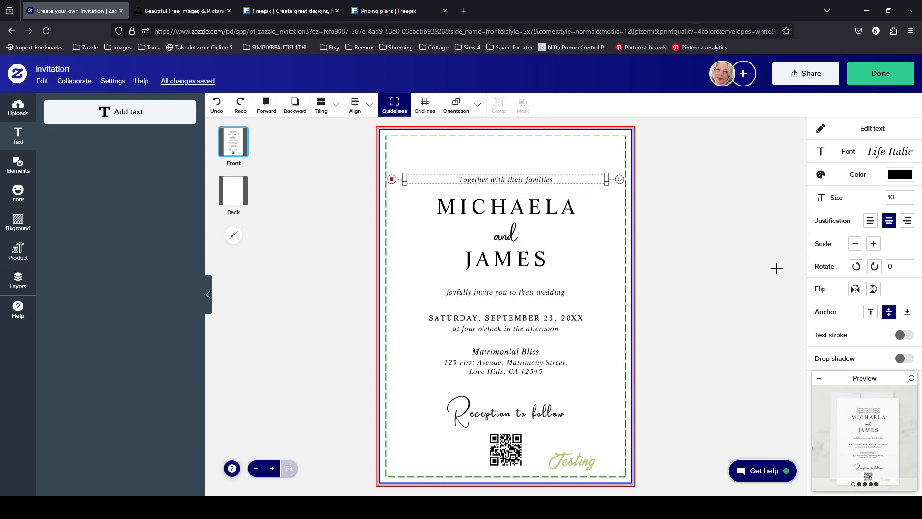
- Set the "Together with their families" text's anchor to bottom, try its wording on two extra lines, and undo the added lines
click(907, 313)
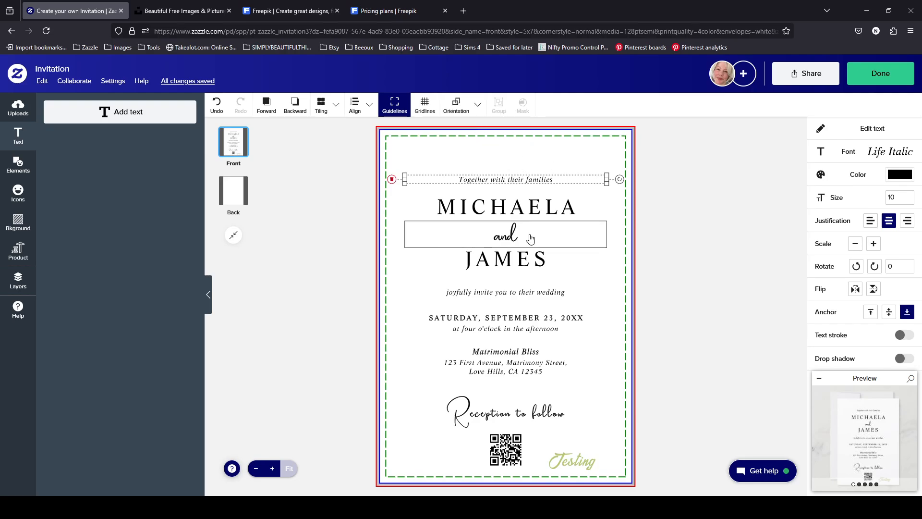
double_click(506, 180)
key(ctrl+c)
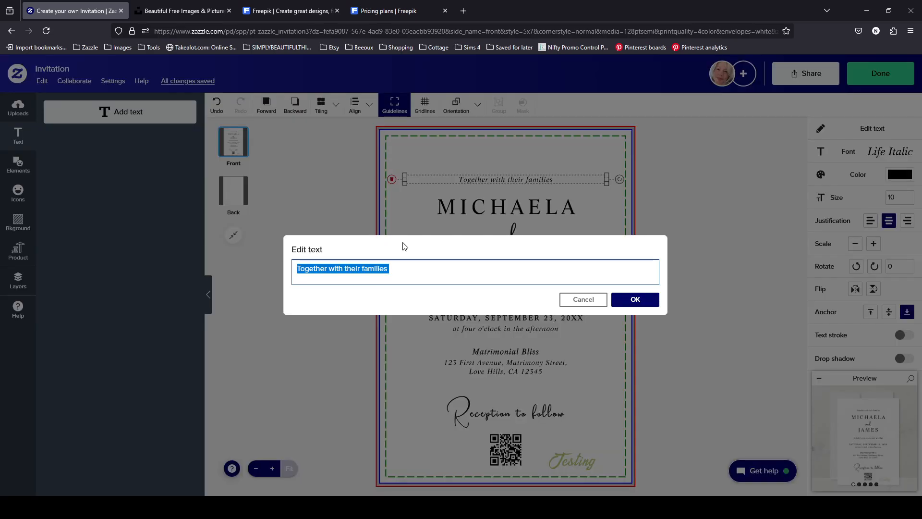
click(423, 276)
key(Return)
key(ctrl+v)
key(Return)
key(ctrl+v)
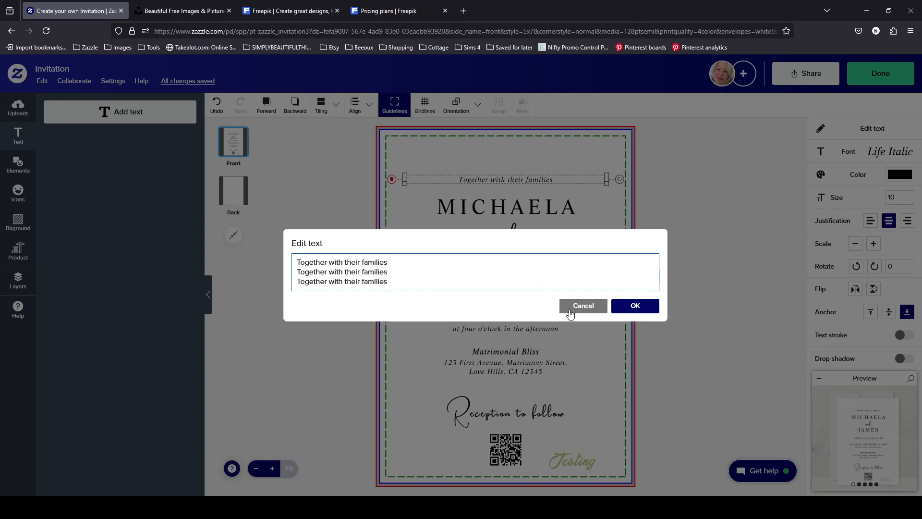
click(630, 306)
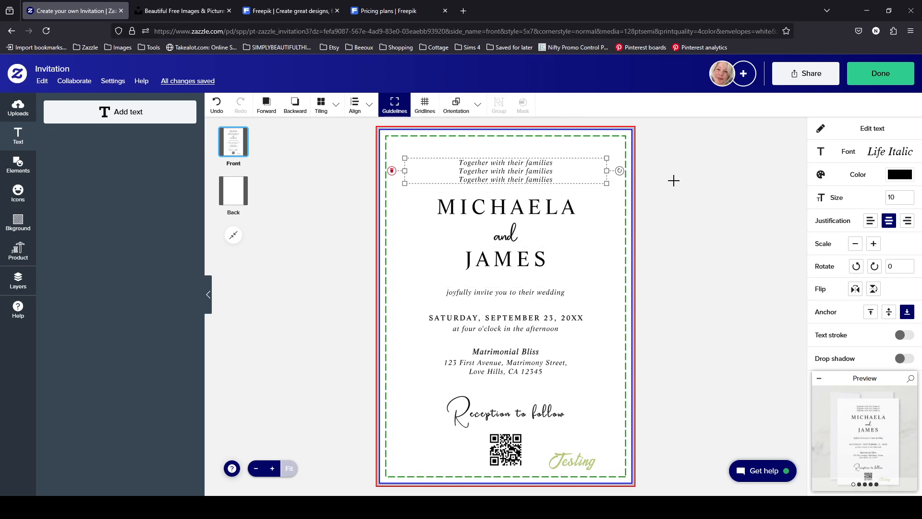
click(216, 105)
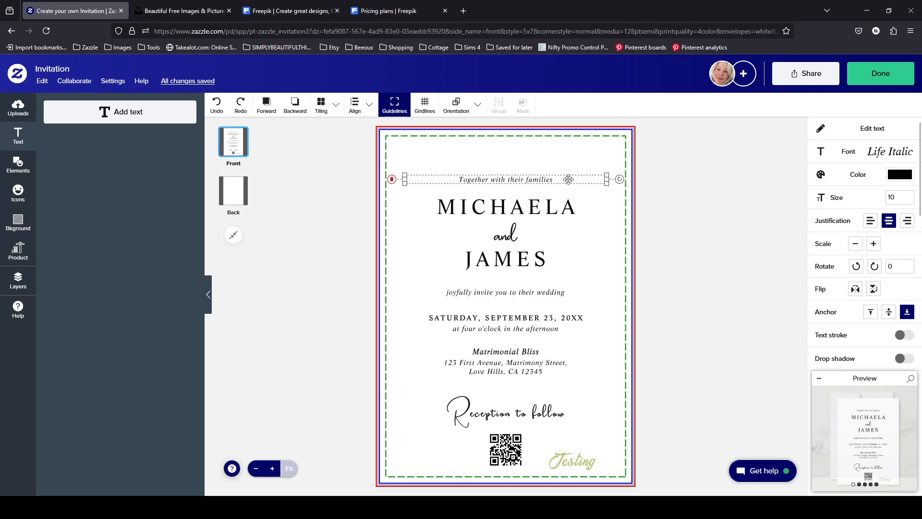
- Try adding a second given name to the top-anchored name above "and", and undo the addition
click(530, 206)
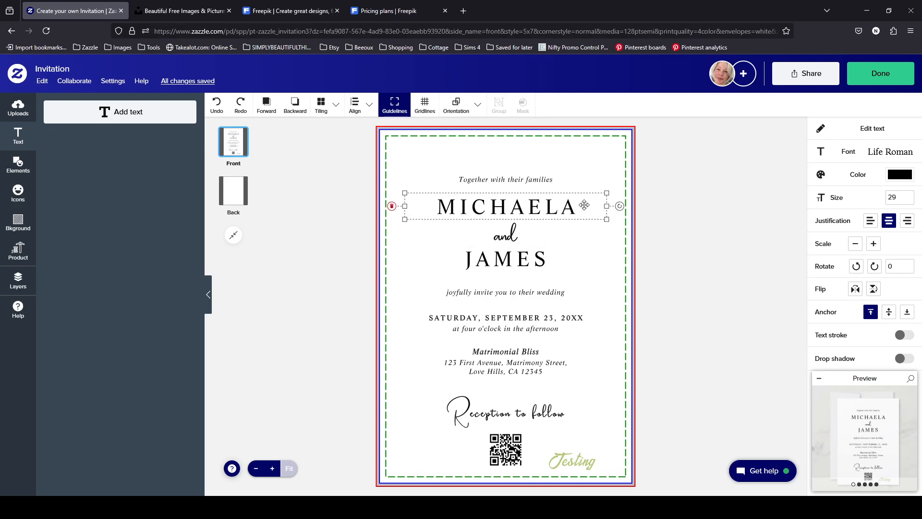
double_click(470, 210)
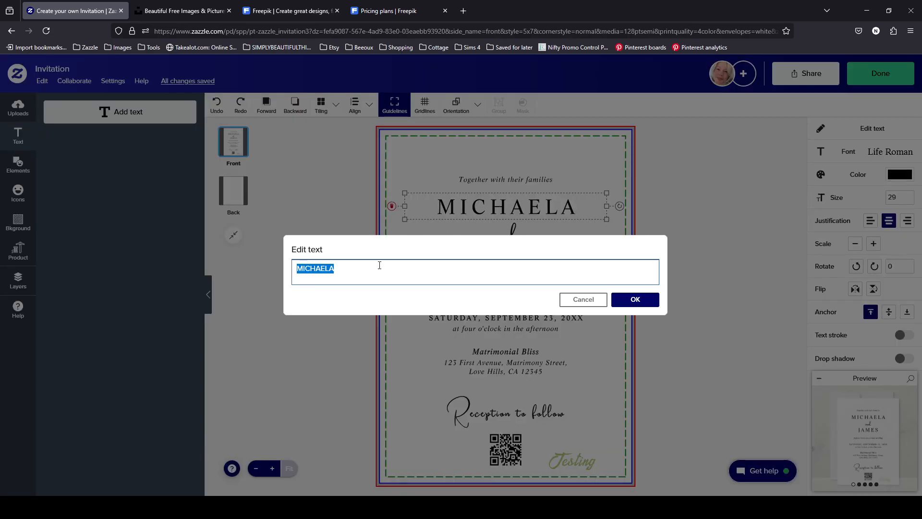
click(406, 260)
text(JANE)
click(641, 309)
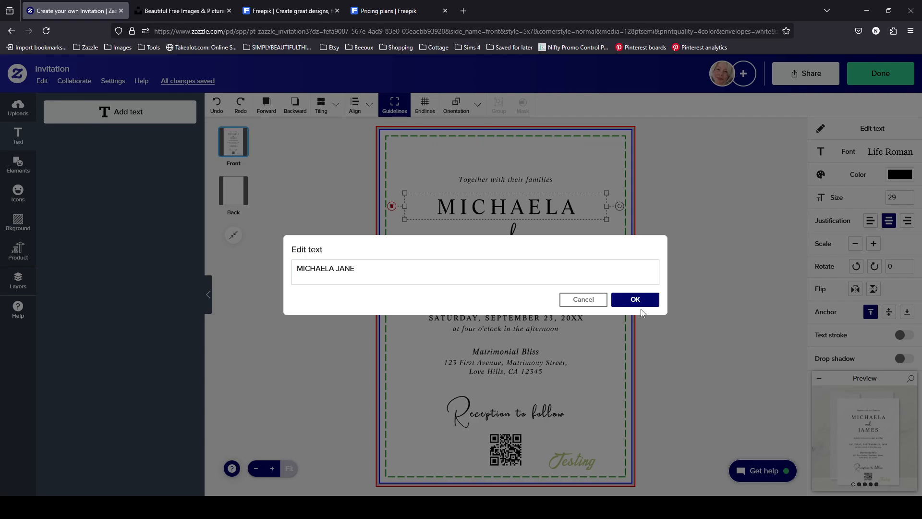
click(647, 308)
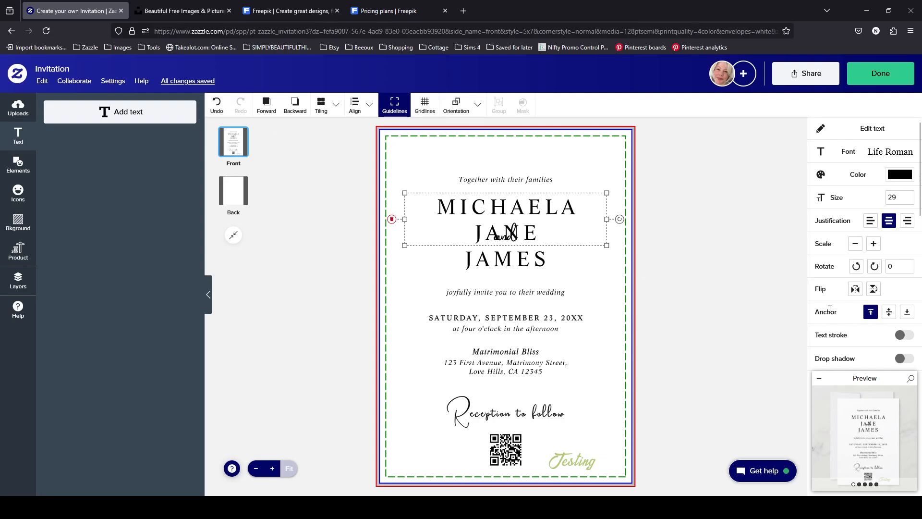
key(ctrl+z)
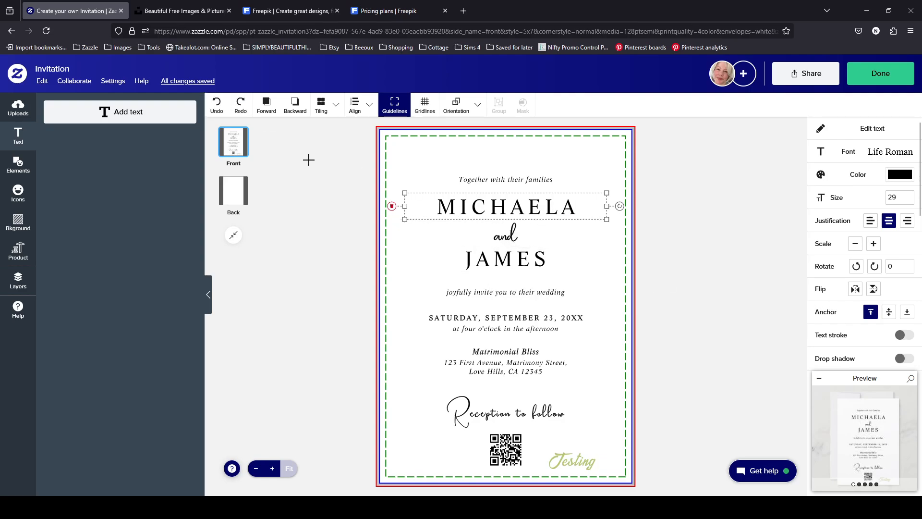
- Set the anchor of the name above "and" to middle, try adding the second given name again, and undo the addition
click(889, 310)
double_click(511, 206)
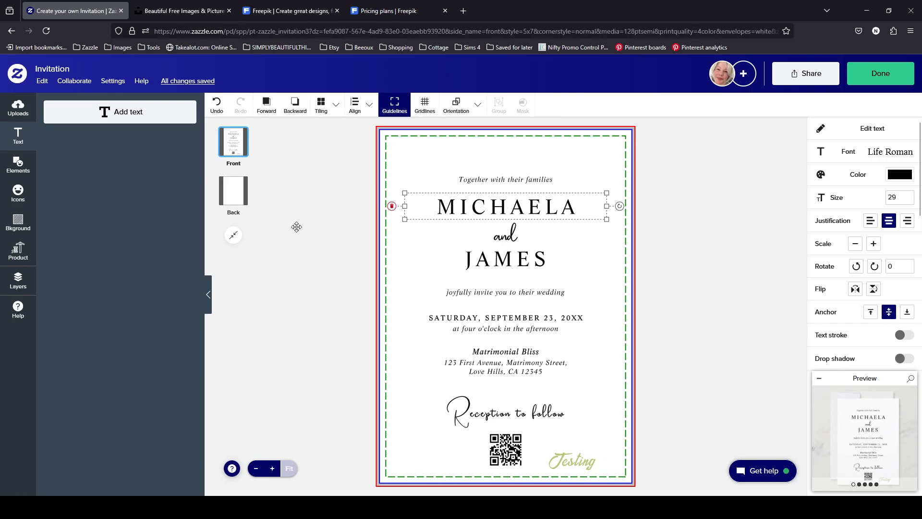
click(376, 270)
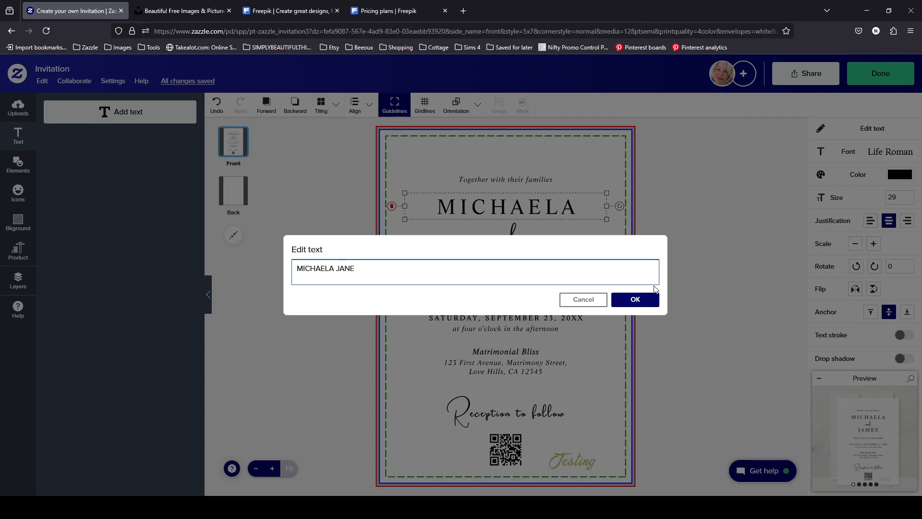
click(651, 302)
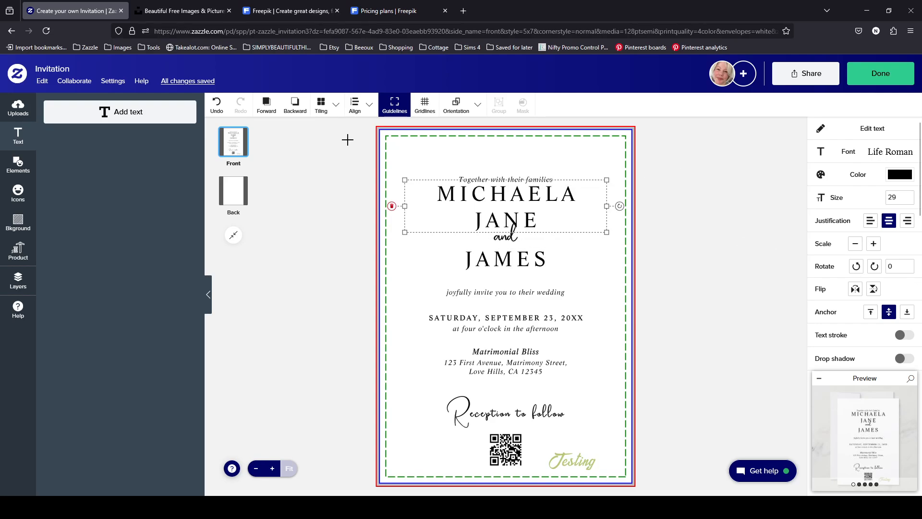
click(216, 115)
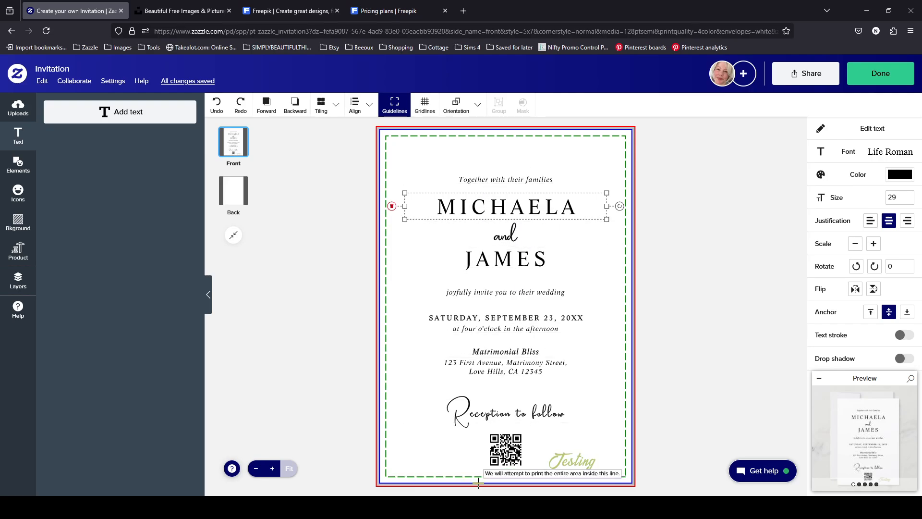
- Check the invitation's back, return to the front and move the "Testing" text to centre above "Together with their families"
click(243, 202)
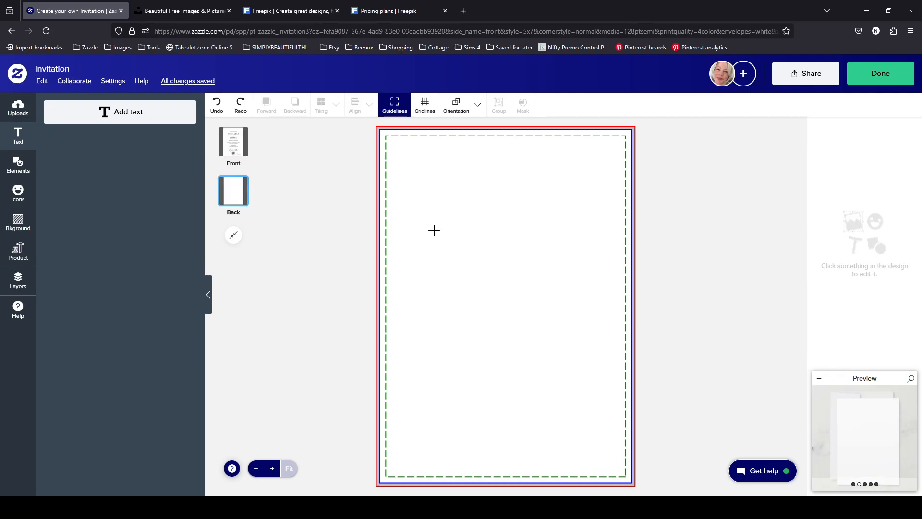
click(235, 150)
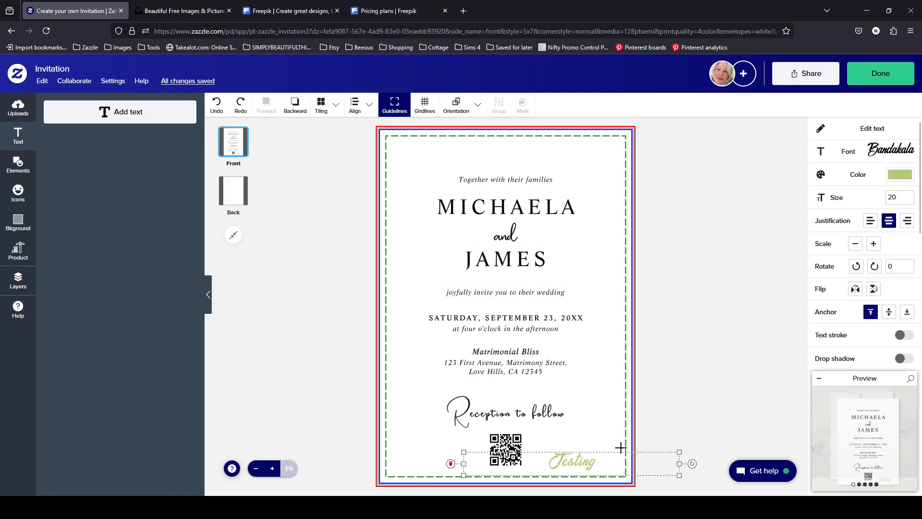
drag(617, 454, 552, 165)
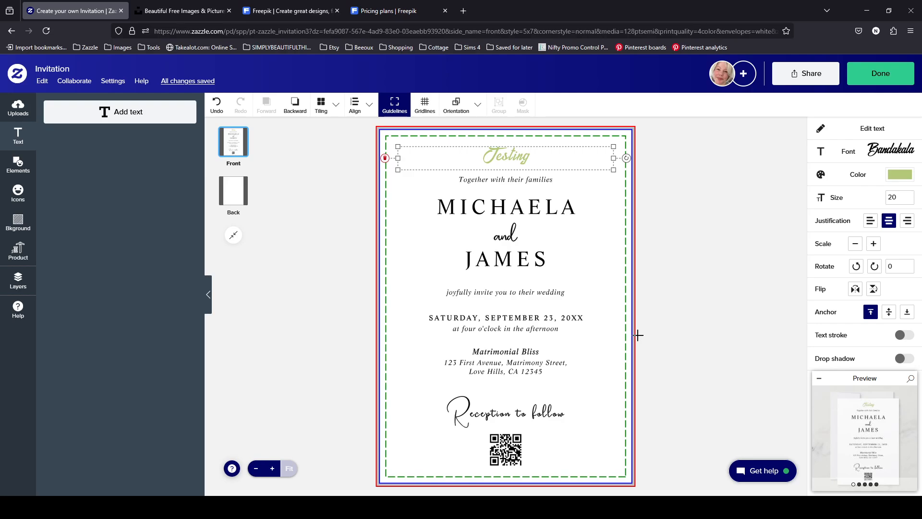
- Set the anchor of the name below "and" to top and the anchor of the name above "and" to bottom
click(535, 217)
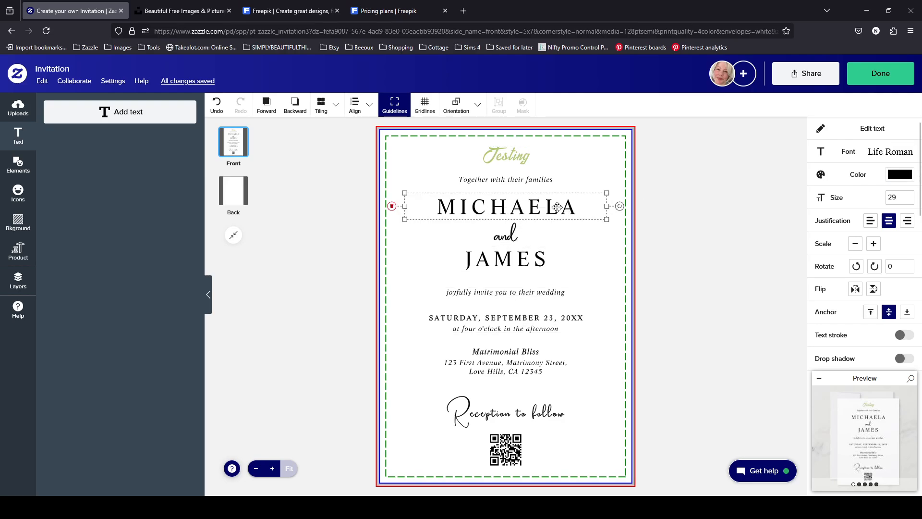
click(524, 259)
click(871, 312)
click(889, 313)
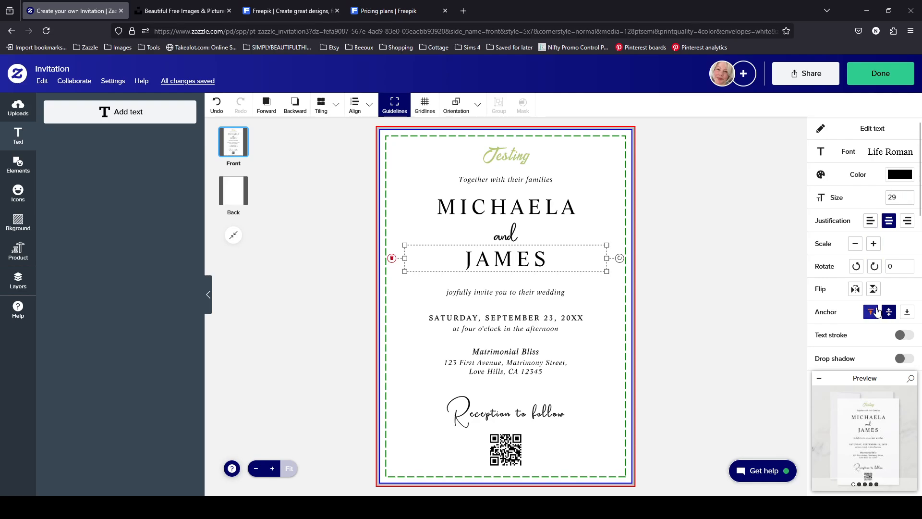
click(876, 311)
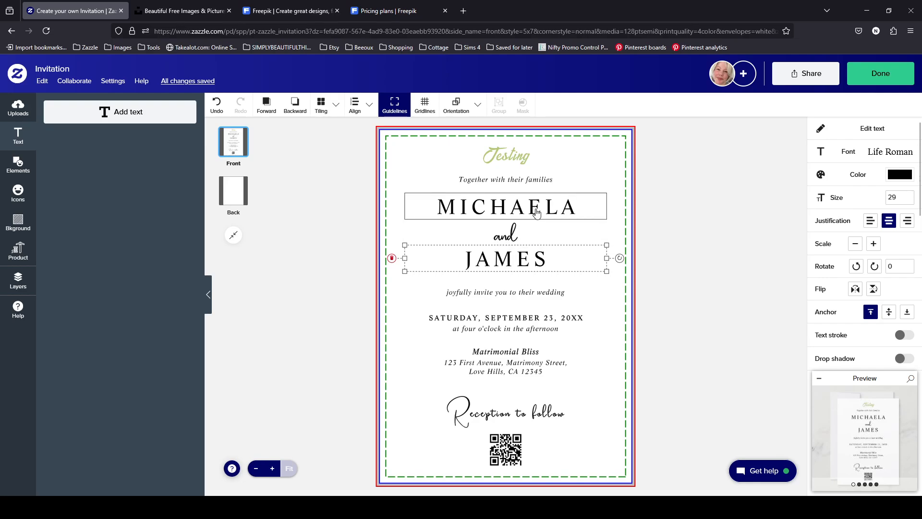
click(538, 218)
click(906, 311)
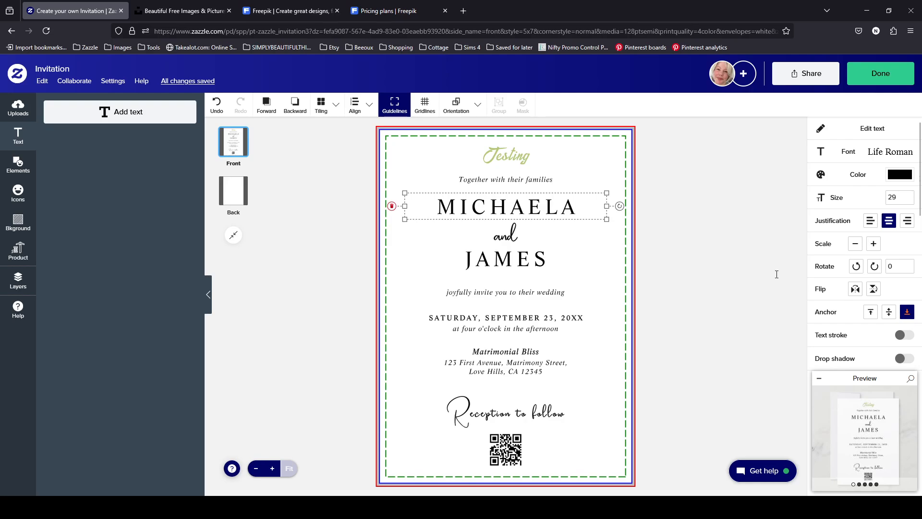
- Try a smaller font size on the bottom-anchored name above "and", and restore its size to 29
click(910, 203)
click(911, 204)
click(911, 203)
click(910, 204)
click(911, 204)
click(911, 204)
click(910, 204)
click(911, 204)
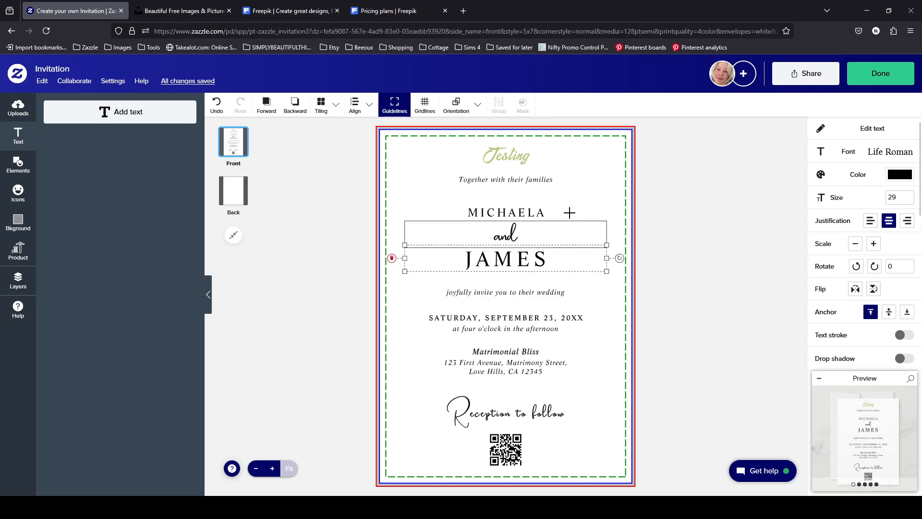
click(898, 192)
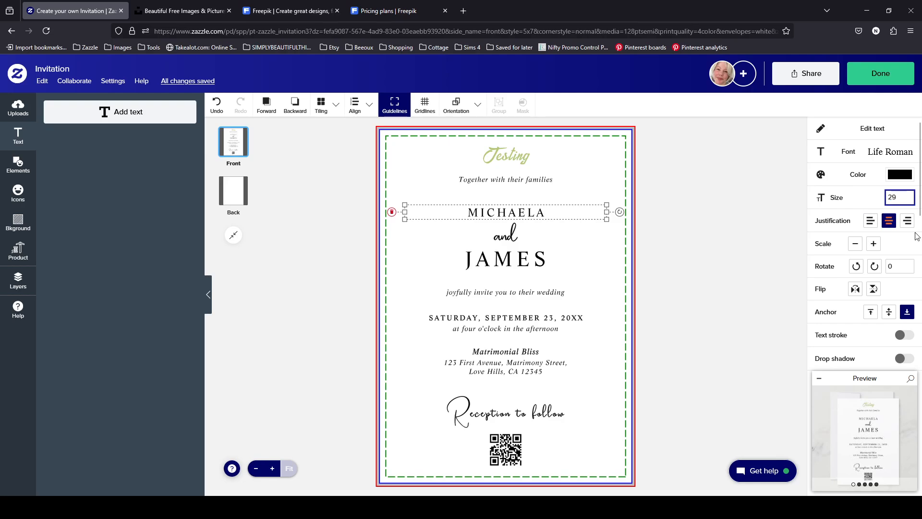
key(Return)
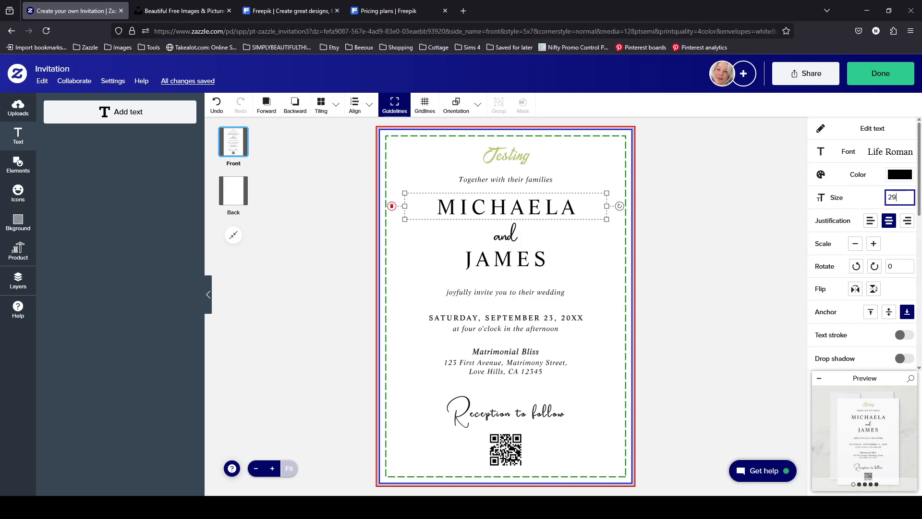
- Set the anchor of the script "and" text between the two names to middle
click(500, 235)
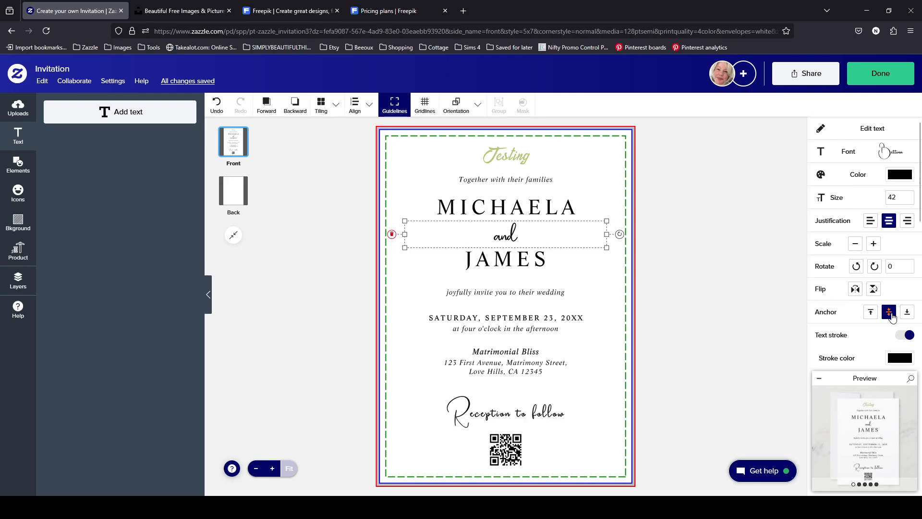
click(890, 312)
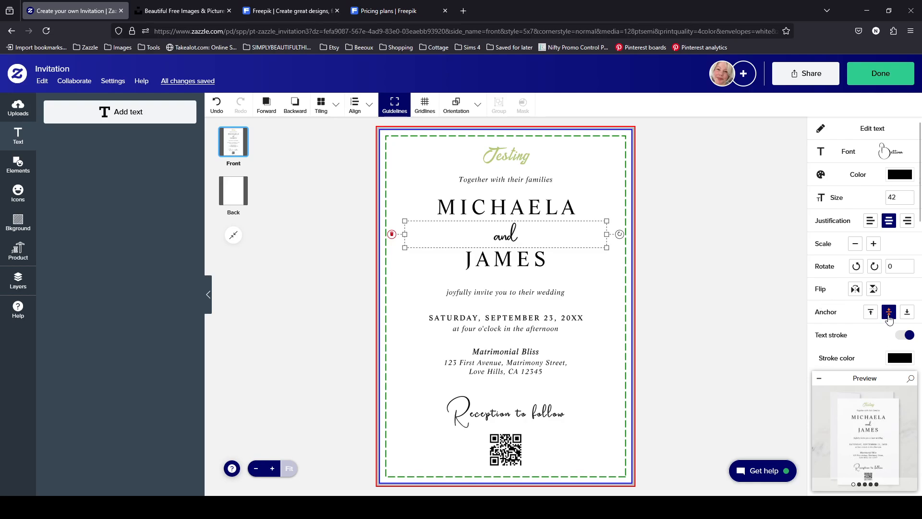
- Try font size 20 on the top-anchored name below "and", restore it to 29 and deselect the text
click(543, 259)
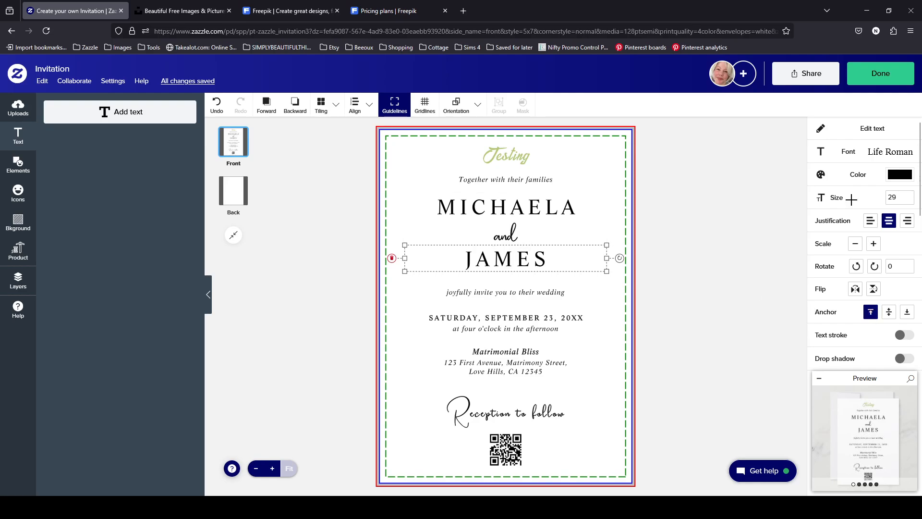
drag(893, 197, 911, 202)
text(0)
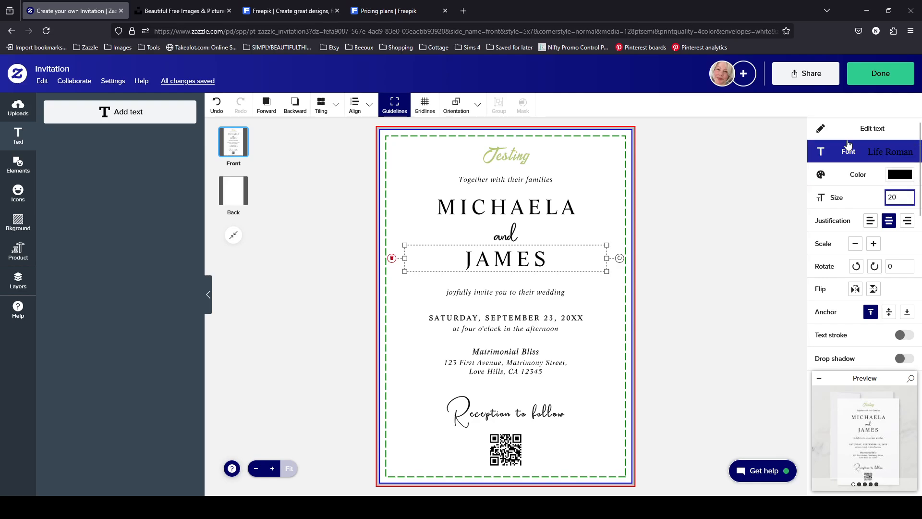
key(Tab)
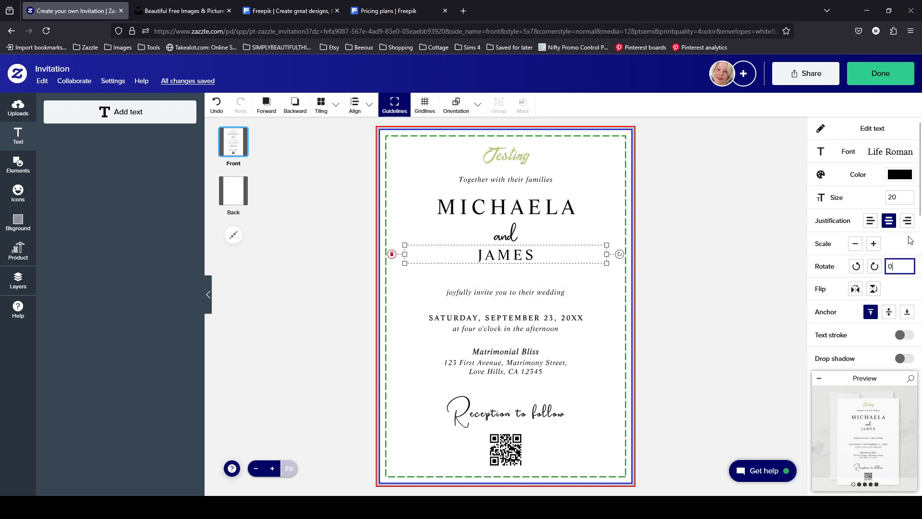
drag(891, 195, 914, 199)
click(850, 349)
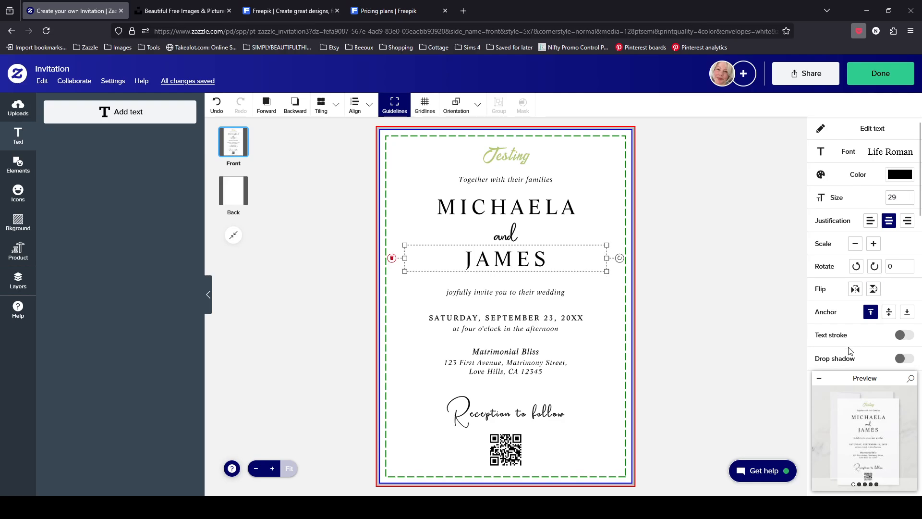
click(802, 268)
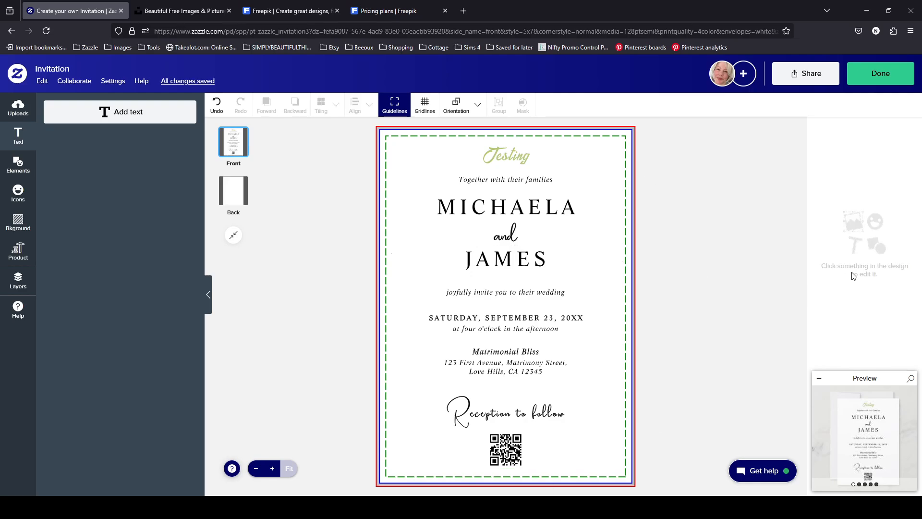
- Check the anchor settings of "Together with their families", both names and the script "and" between them
click(528, 181)
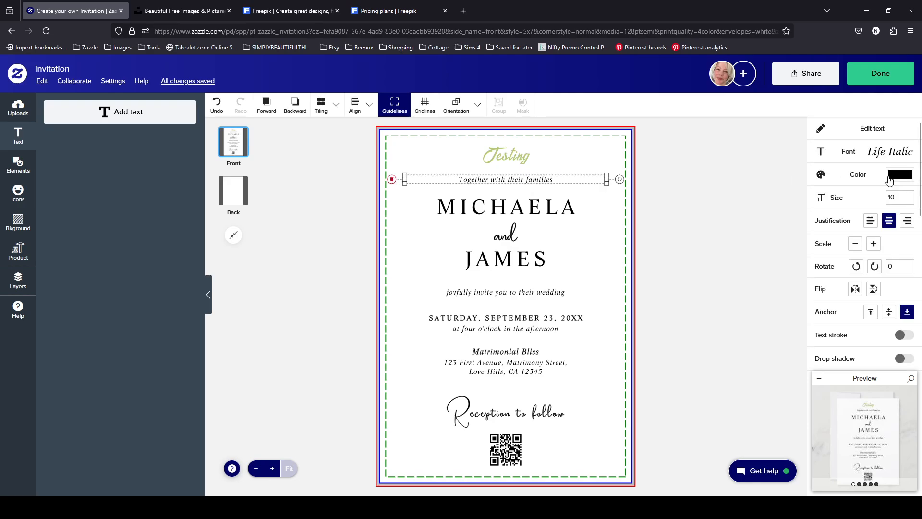
click(535, 267)
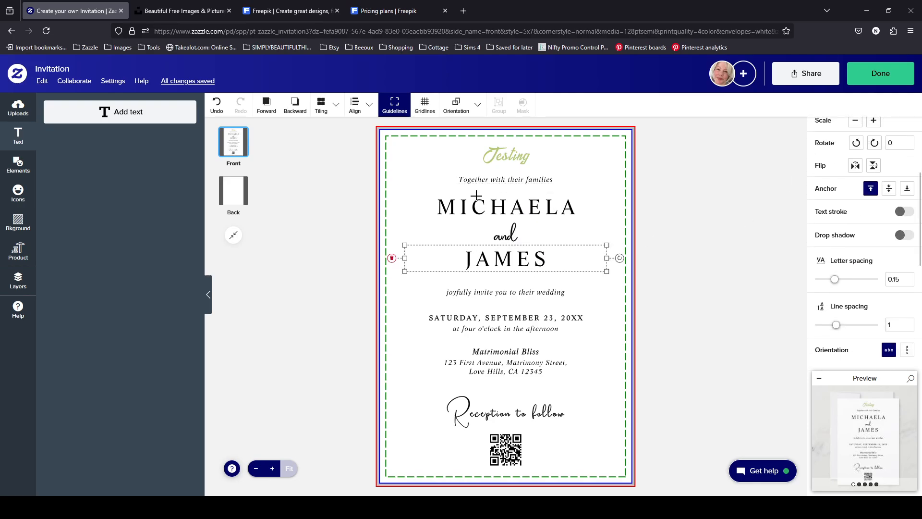
click(542, 208)
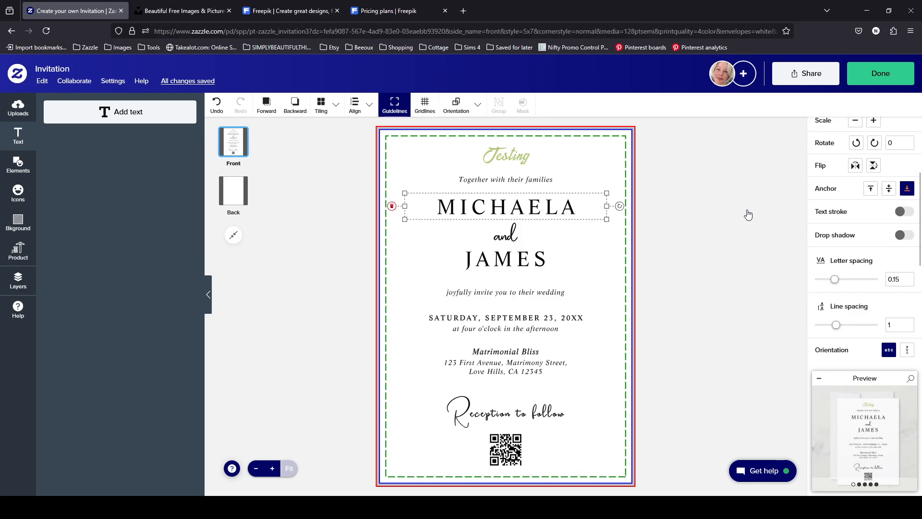
click(523, 234)
click(886, 191)
click(481, 267)
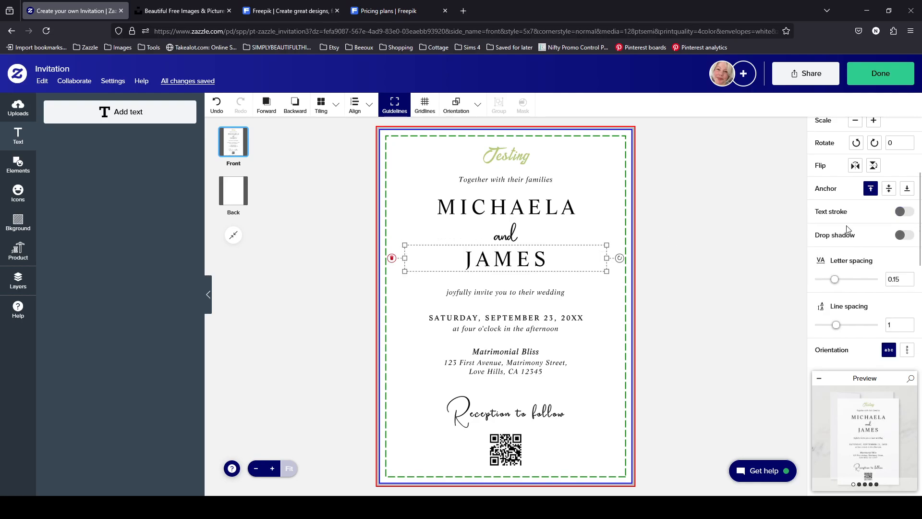
- Set the anchor of the "joyfully invite you to their wedding" line to middle
click(528, 299)
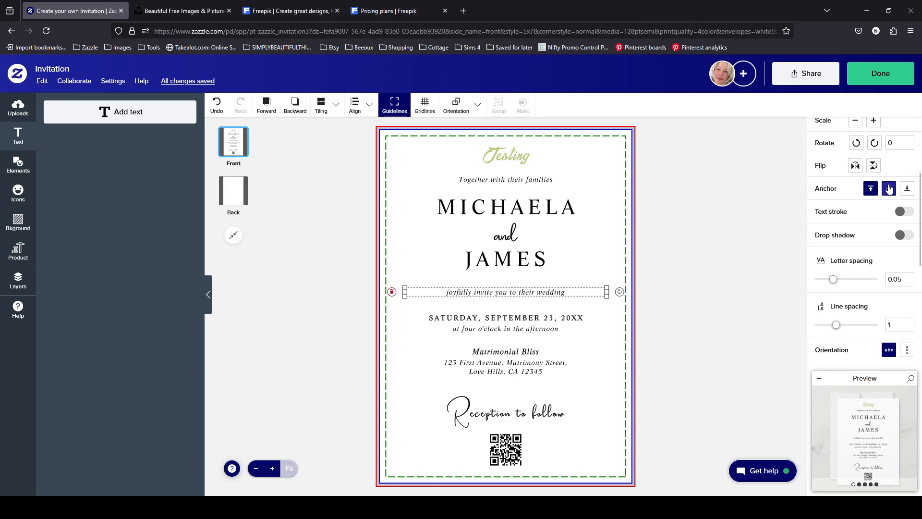
click(889, 188)
scroll(888, 192, up, 3)
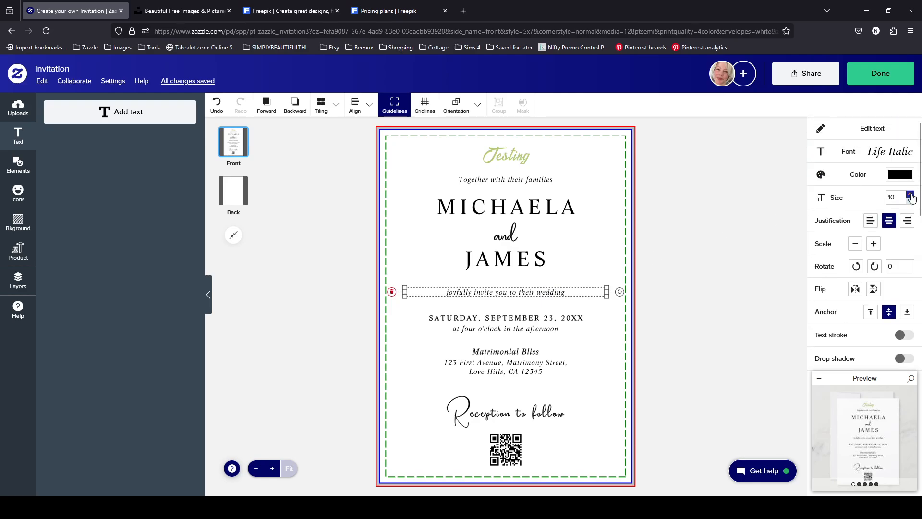
- Try font sizes 16 and 7 on the middle-anchored "joyfully invite you to their wedding" line, and restore its size to 10
click(910, 194)
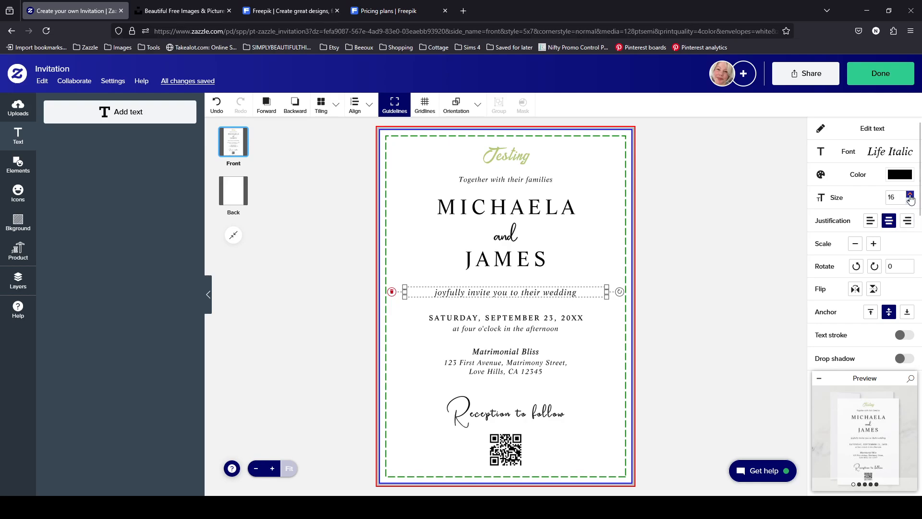
click(910, 202)
click(911, 202)
click(910, 202)
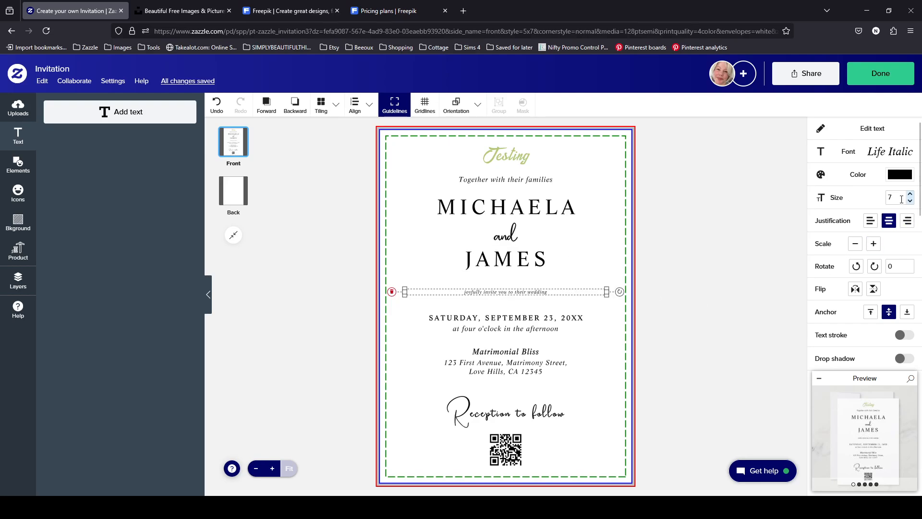
click(550, 331)
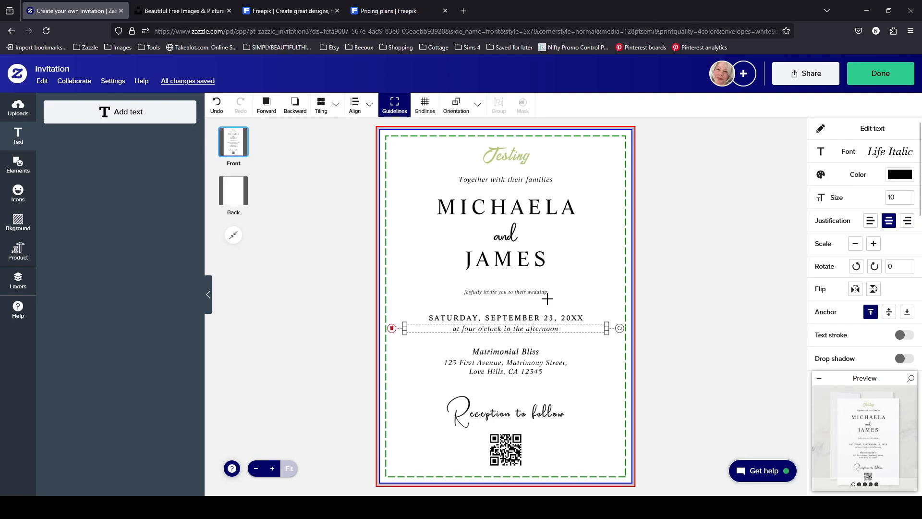
click(549, 293)
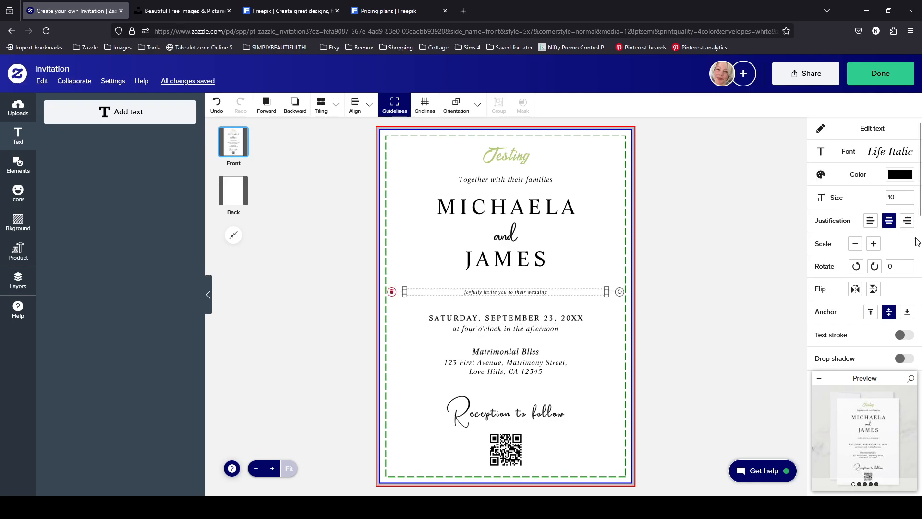
- Set the anchor of the wedding date line to bottom
scroll(917, 241, down, 3)
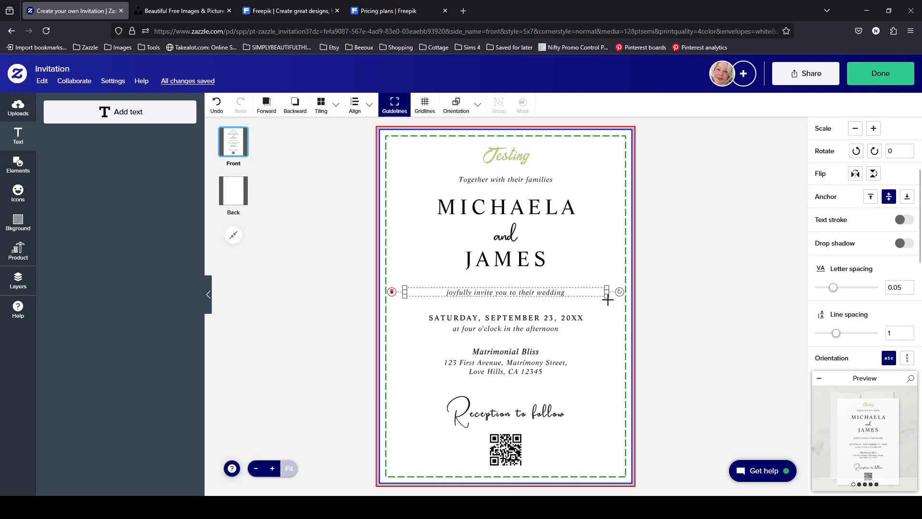
click(556, 318)
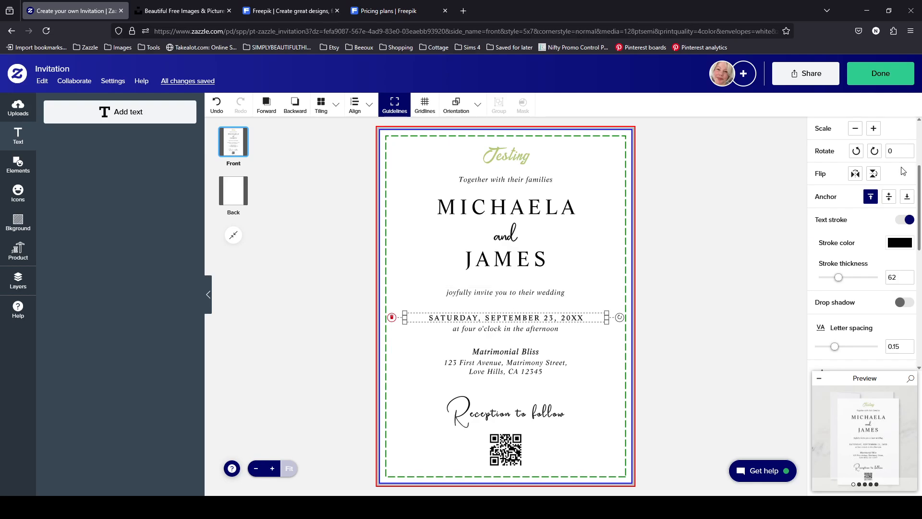
click(906, 198)
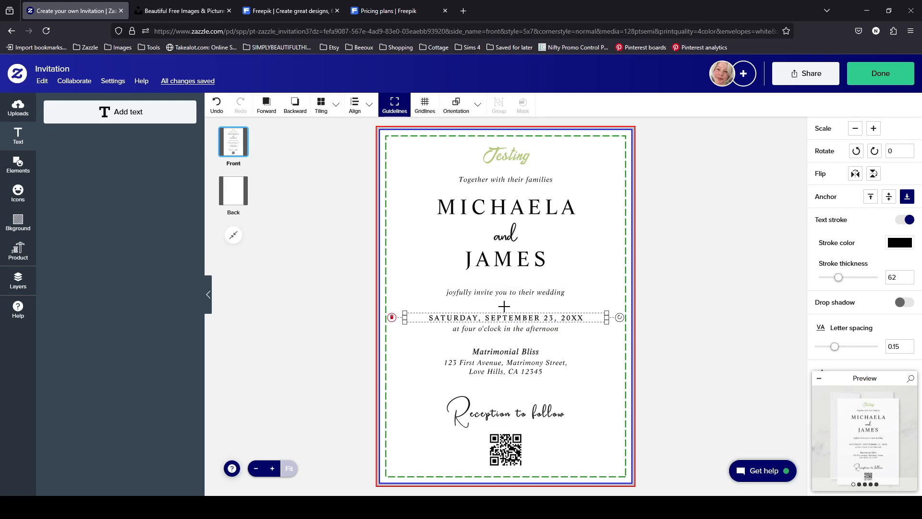
- Check the anchor settings of the ceremony time, venue name and address lines
click(539, 331)
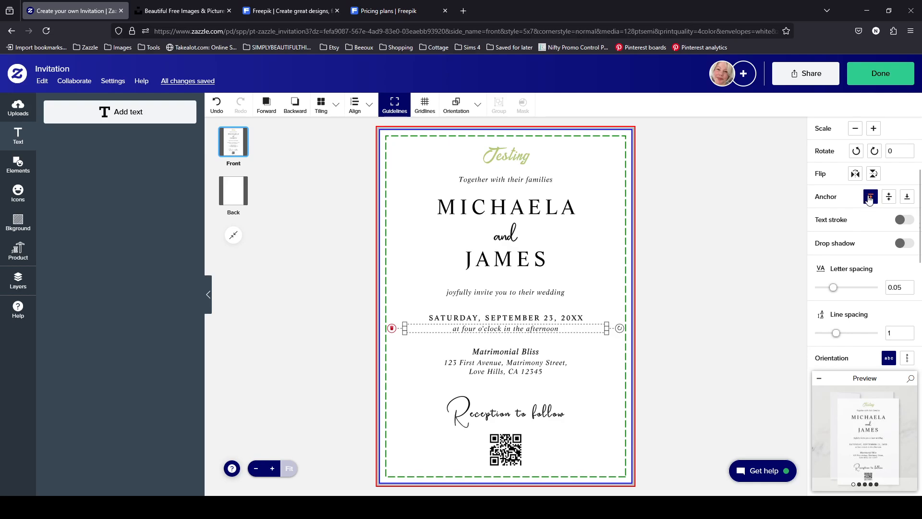
click(556, 331)
click(545, 352)
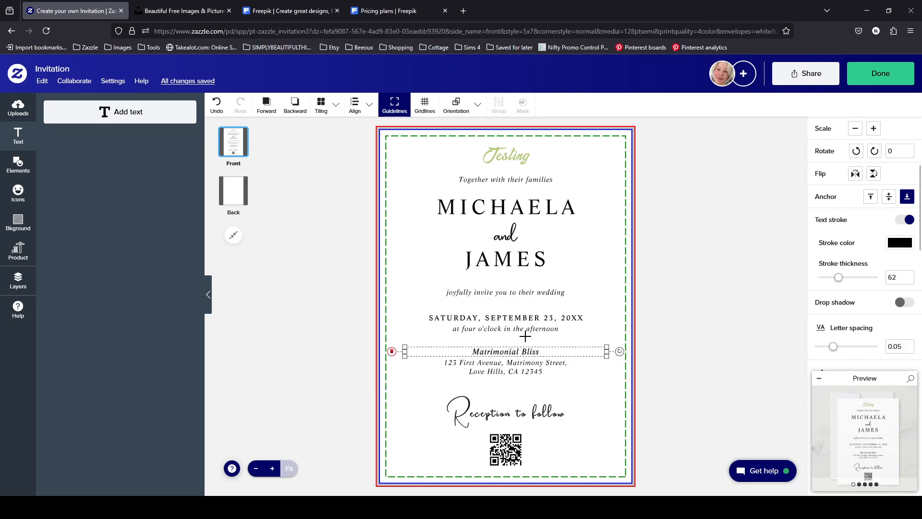
click(535, 368)
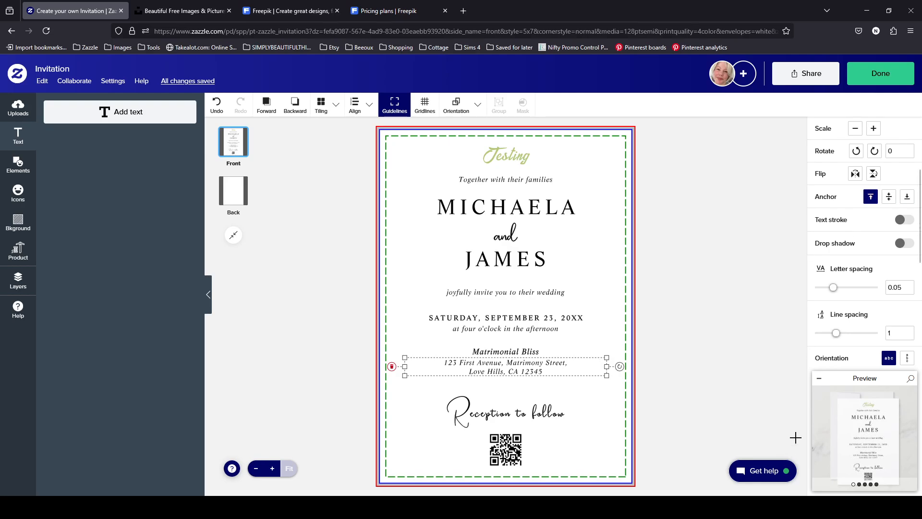
- Change the "Reception to follow" text to "Dinner and dancing to follow"
click(538, 417)
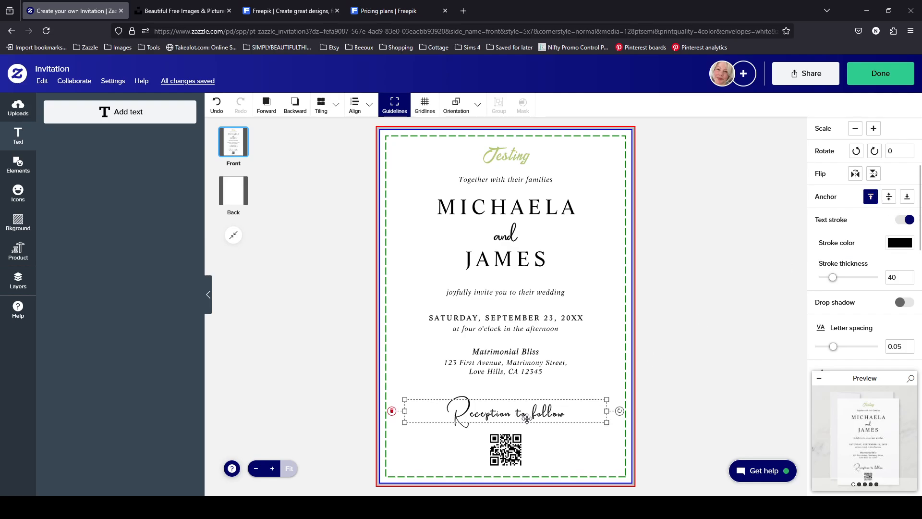
double_click(408, 404)
double_click(321, 270)
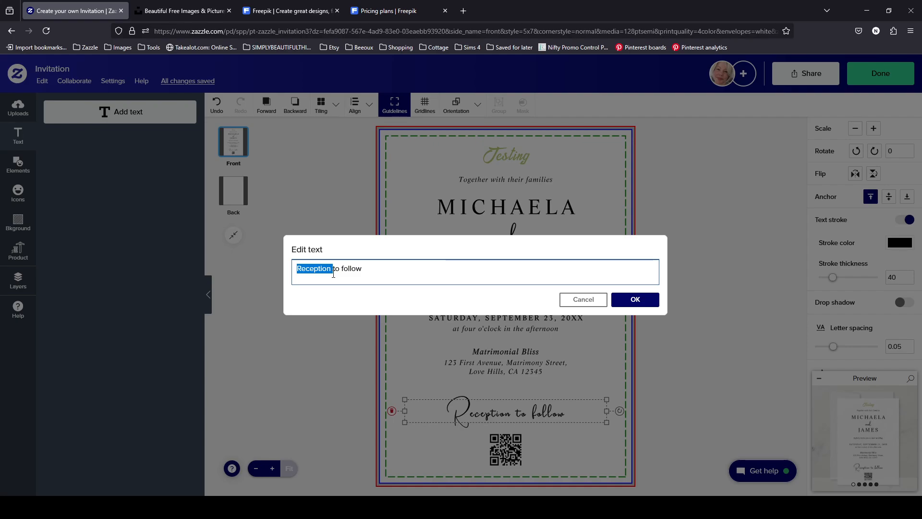
text(Dinner )
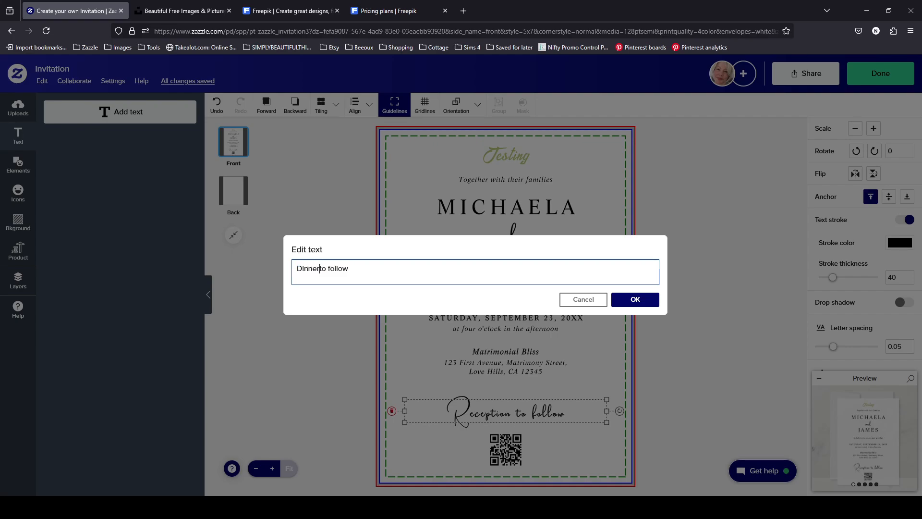
text(and dancin)
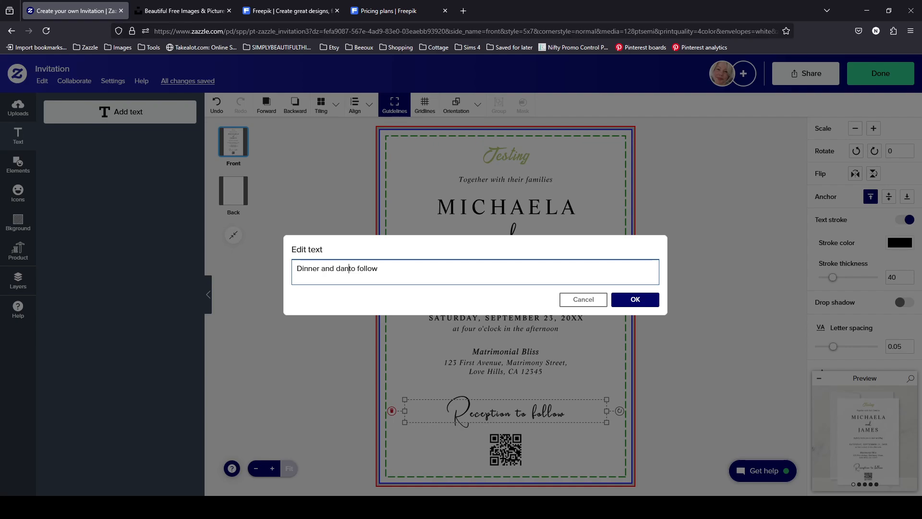
text(g)
click(634, 300)
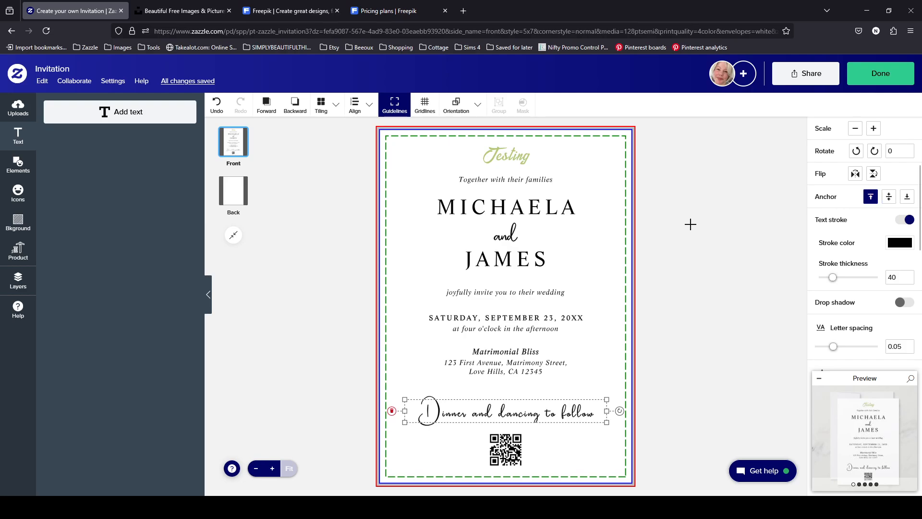
- Turn off the text stroke on the "Dinner and dancing to follow" line
click(564, 160)
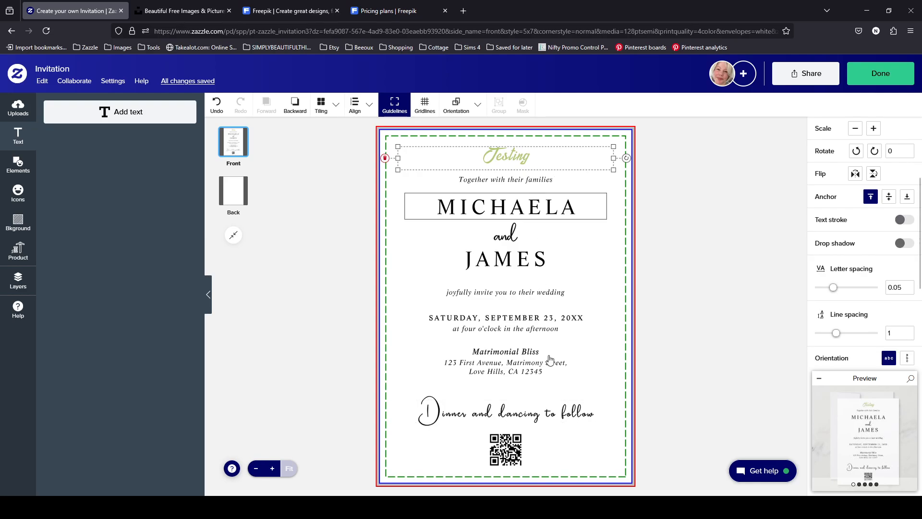
click(550, 421)
click(903, 220)
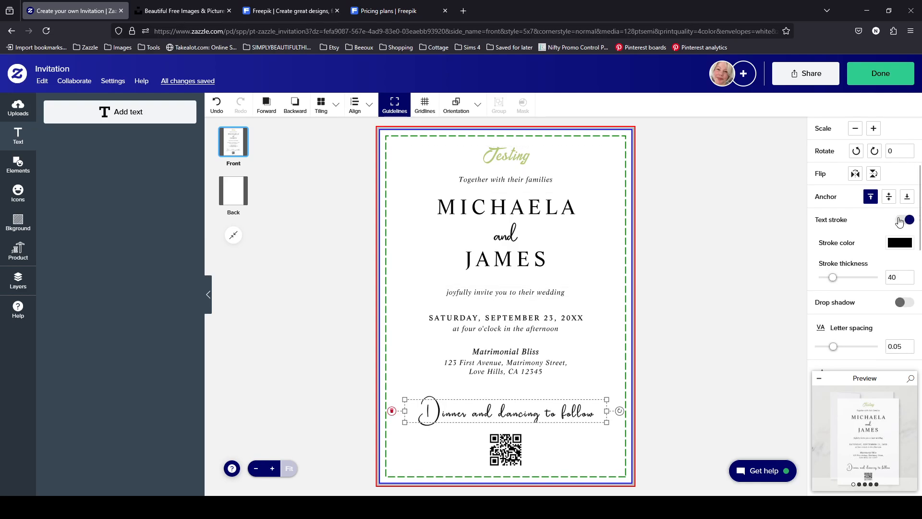
click(903, 220)
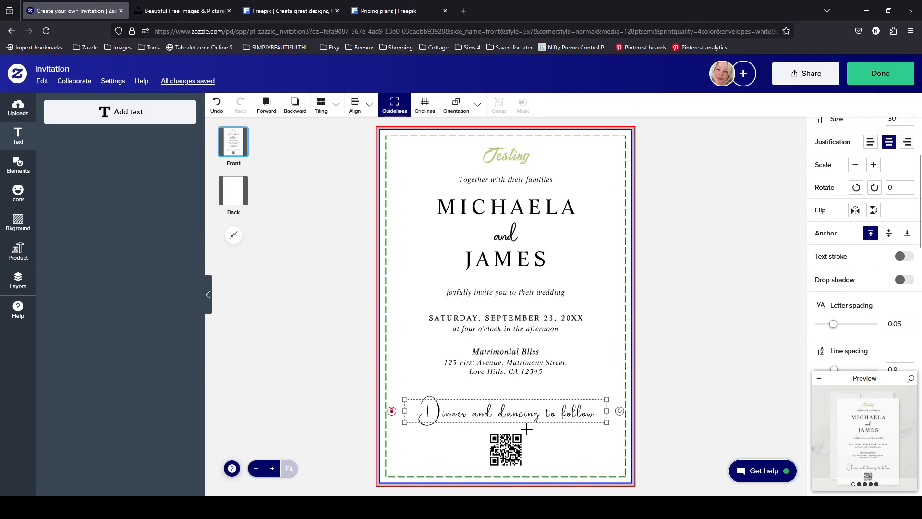
- Look up the font of the "Dinner and dancing to follow" line and examine the invitation in the enlarged preview
scroll(890, 187, up, 2)
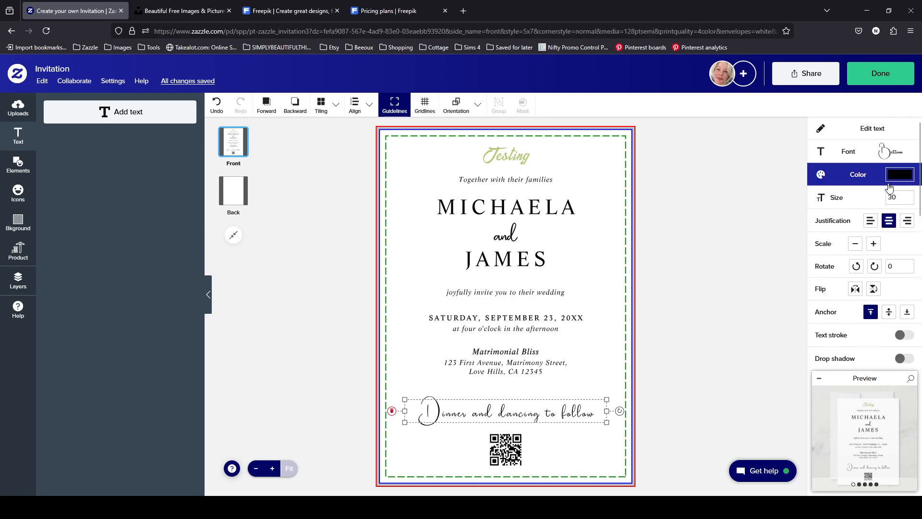
click(892, 154)
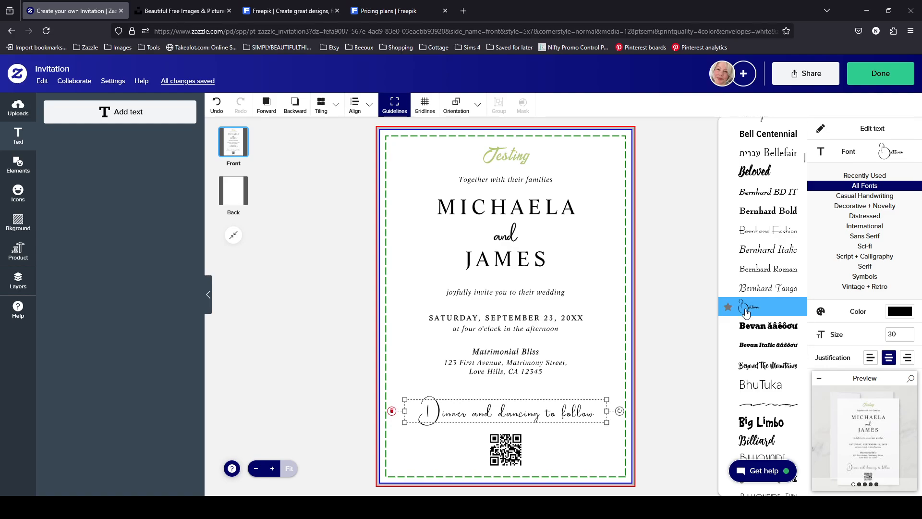
click(890, 153)
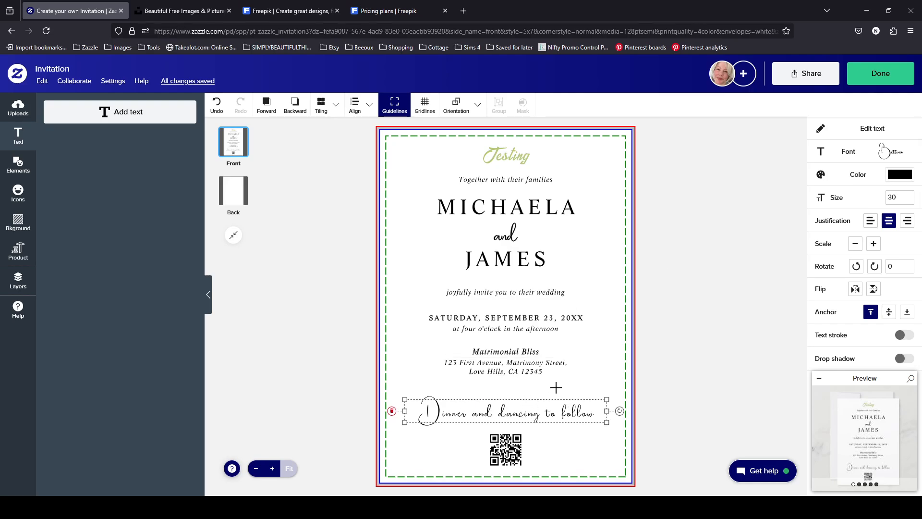
click(871, 410)
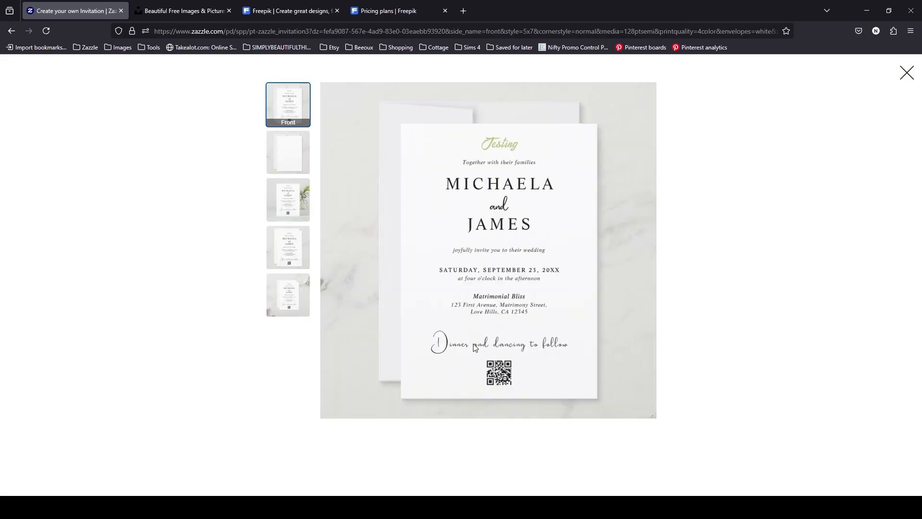
click(906, 73)
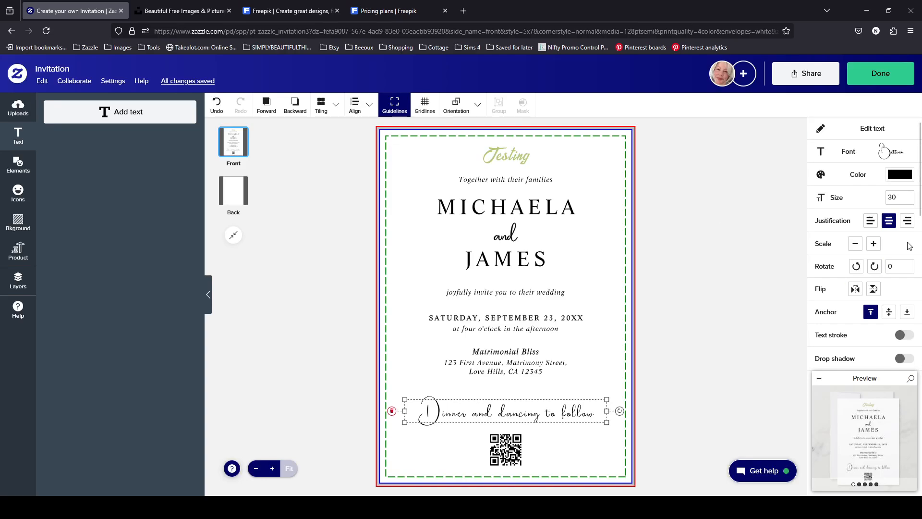
- Turn on the text stroke for the "Dinner and dancing to follow" line
scroll(910, 246, down, 2)
scroll(908, 246, down, 1)
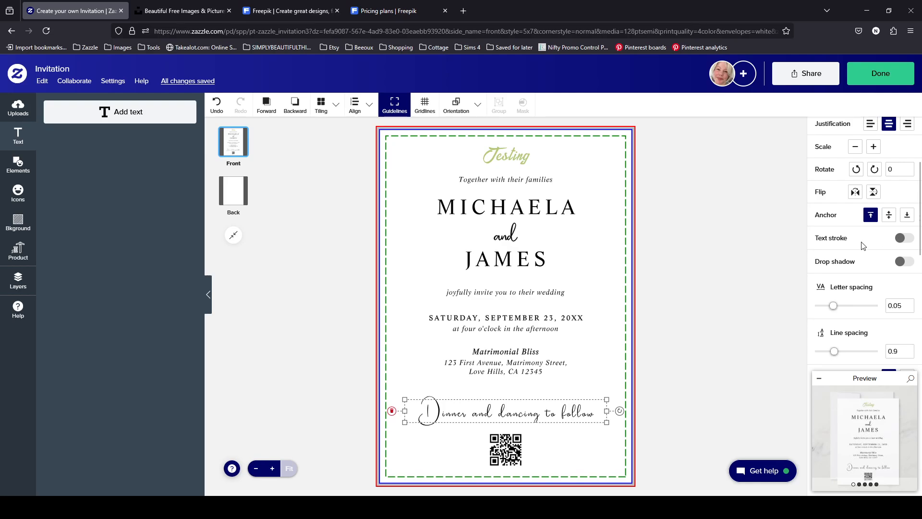
click(908, 239)
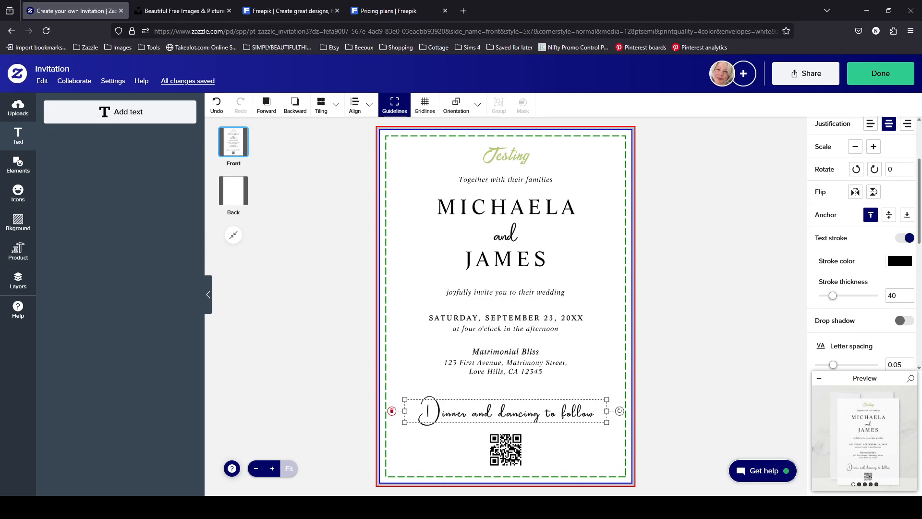
- Try a text stroke thickness of 80 and then 50 on the "Dinner and dancing to follow" line
scroll(897, 202, down, 3)
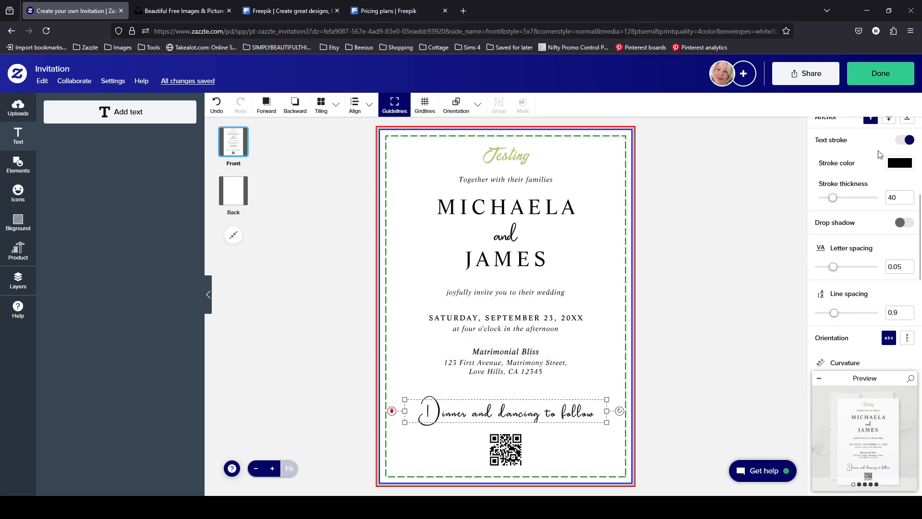
click(899, 197)
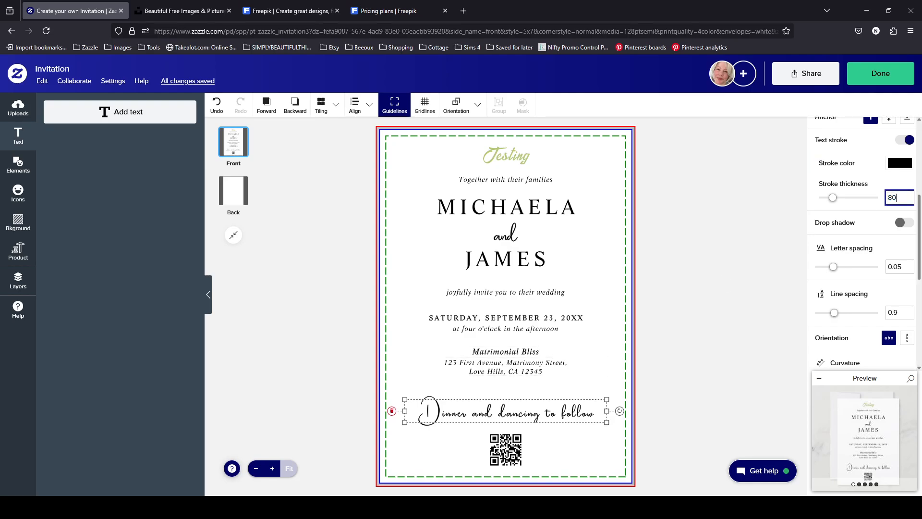
text(80)
click(891, 267)
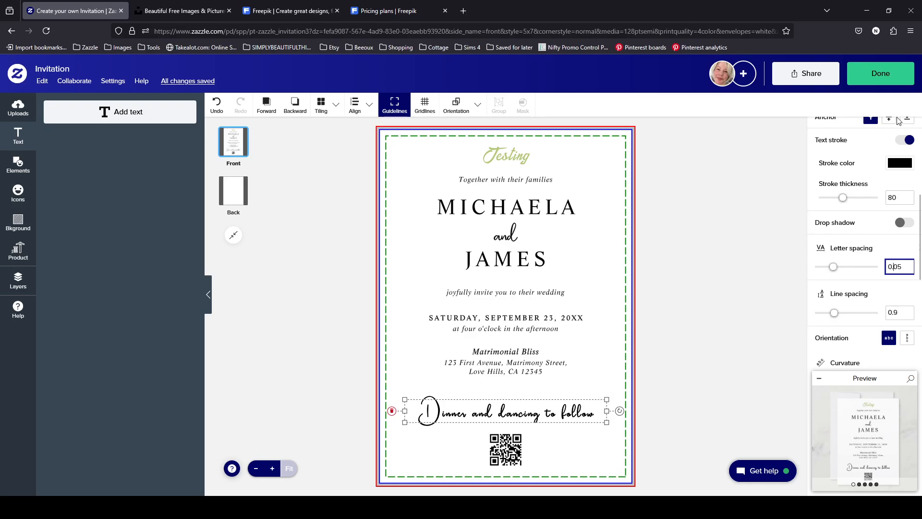
drag(893, 197, 890, 197)
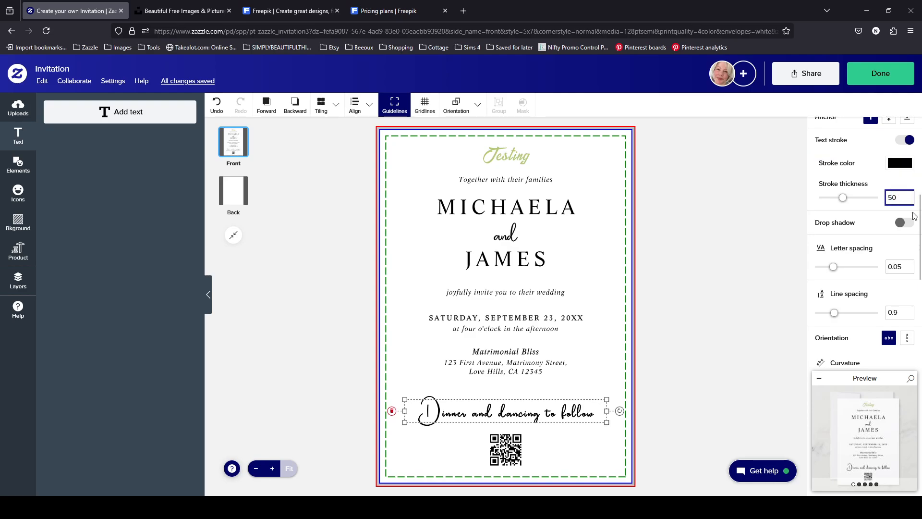
click(899, 267)
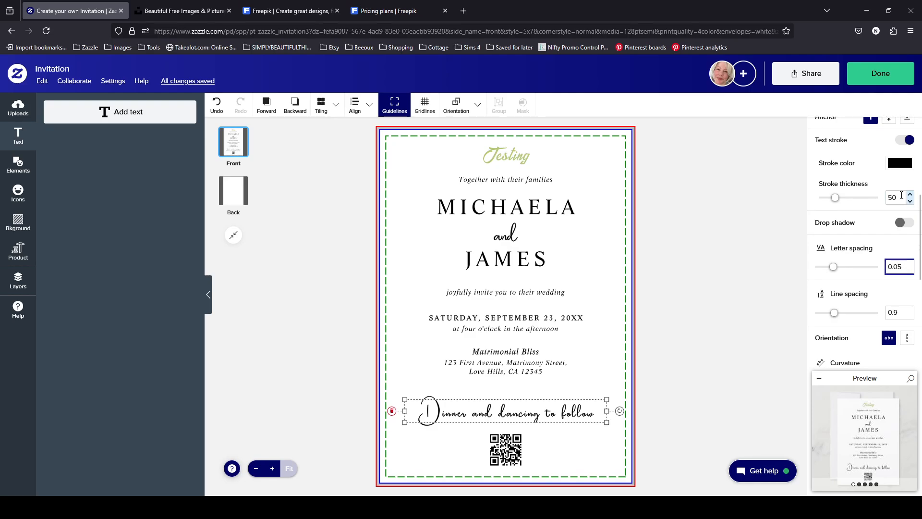
- Lower the text stroke thickness of the "Dinner and dancing to follow" line to 40
double_click(902, 197)
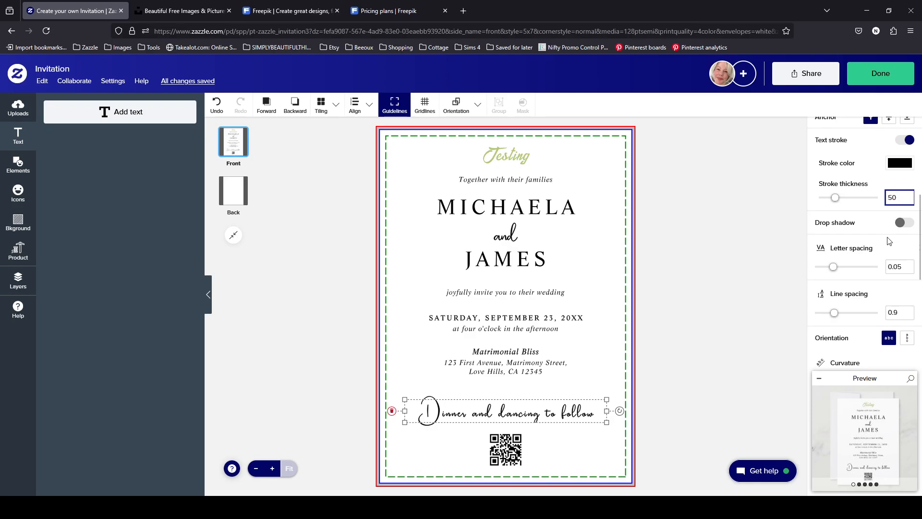
click(910, 201)
click(911, 201)
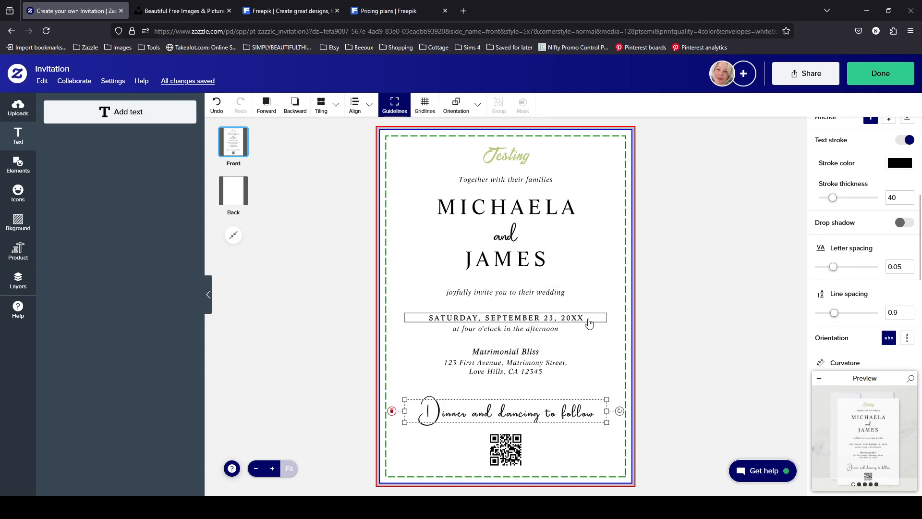
- Finish editing the invitation design and go to its product page
scroll(825, 255, up, 4)
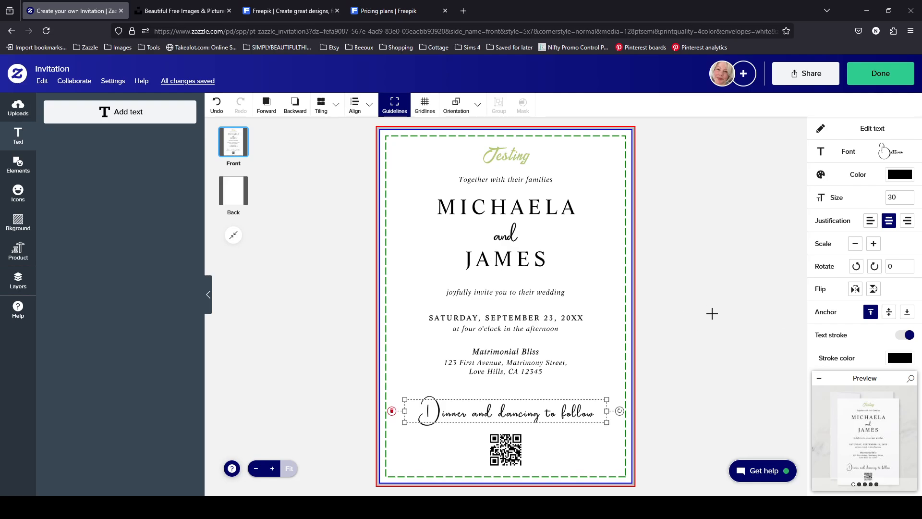
click(881, 73)
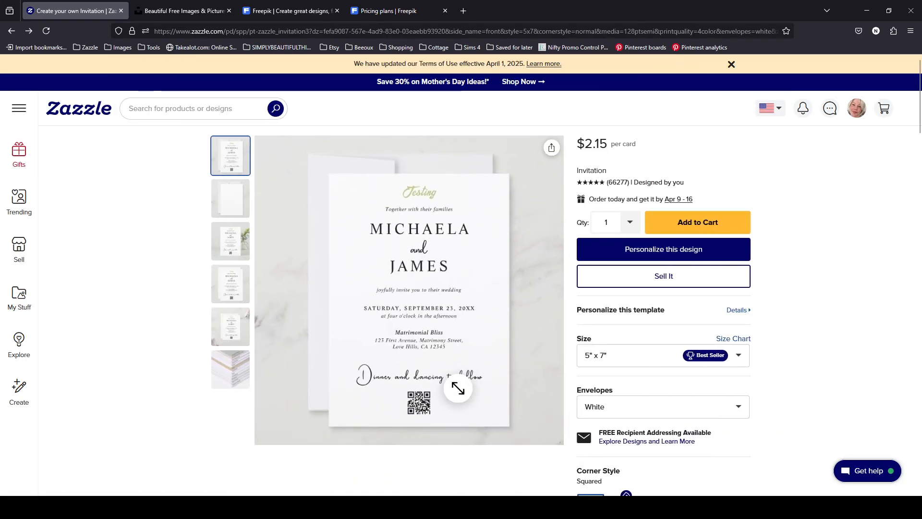
- Open the original product behind the first customer review, the Purple Gold Sparkle Floral Couples Shower Invite, for customizing
scroll(461, 391, down, 20)
scroll(498, 402, down, 15)
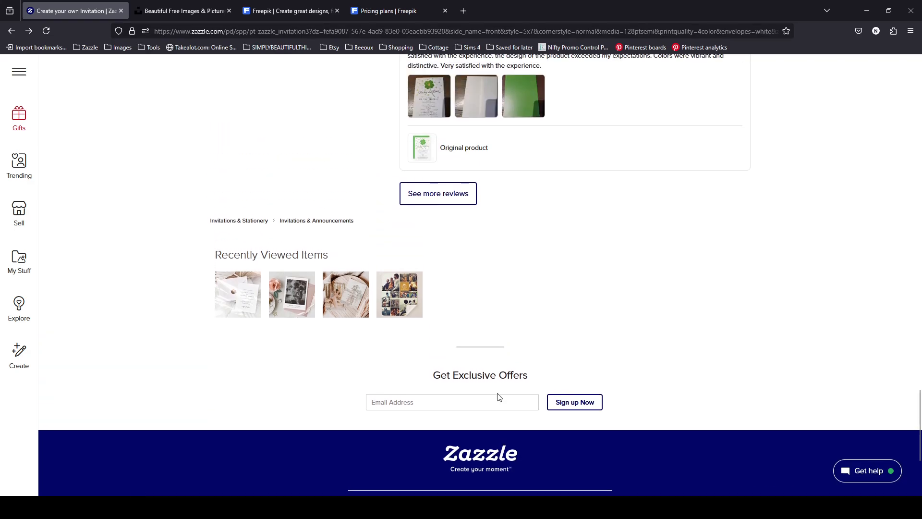
scroll(498, 397, up, 15)
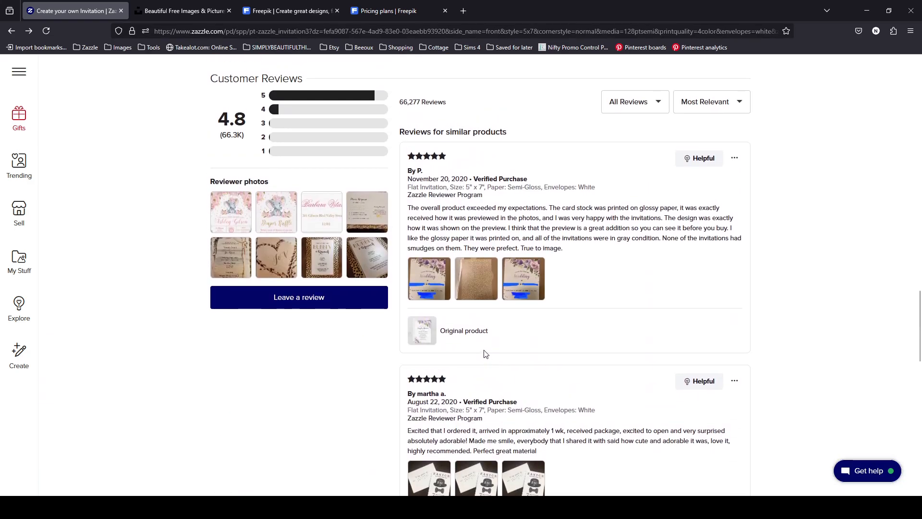
click(455, 331)
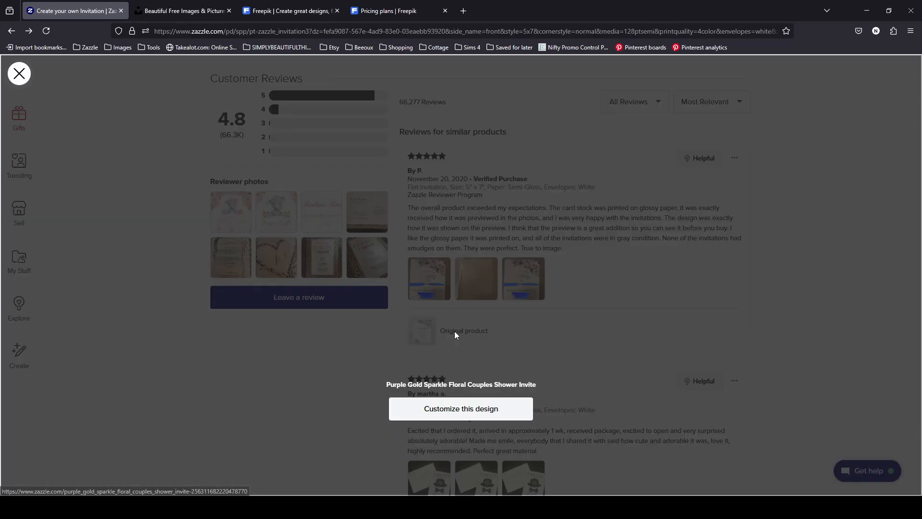
click(467, 409)
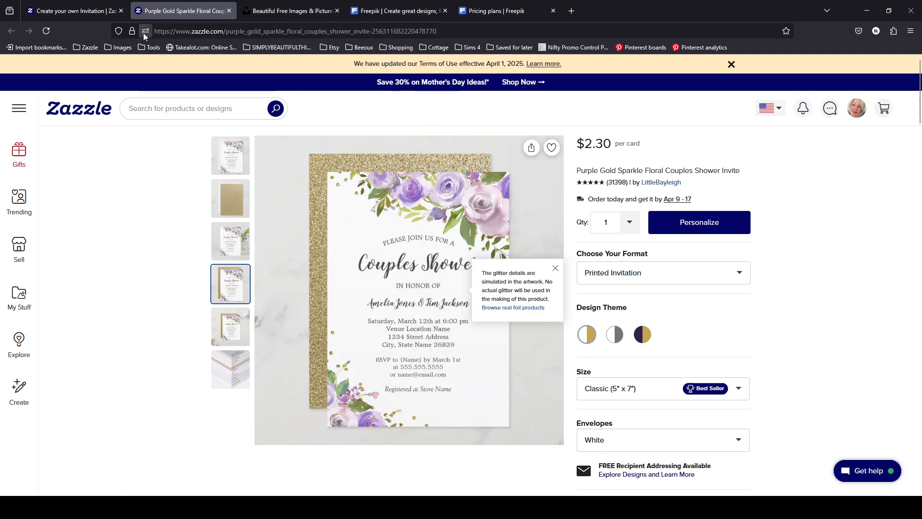
- Return to the custom invitation's product page and examine its options, product details and customer reviews
click(88, 12)
click(20, 76)
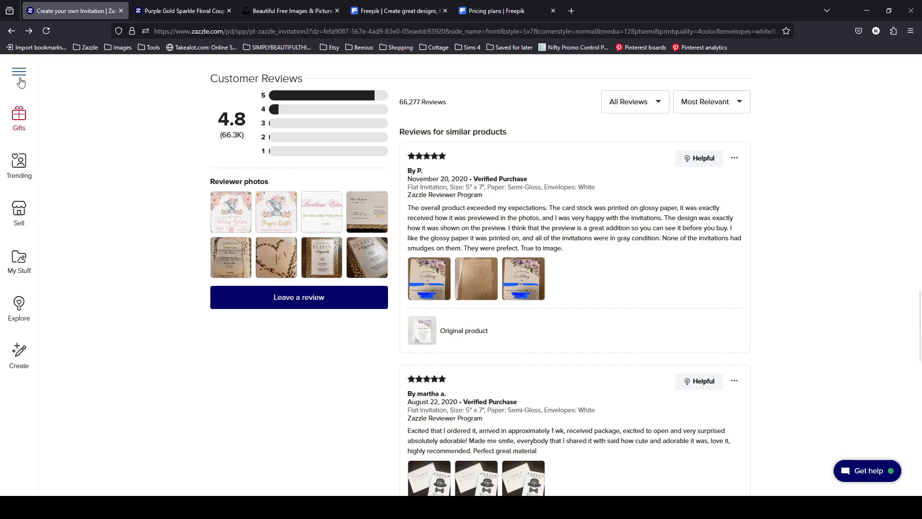
scroll(114, 179, up, 15)
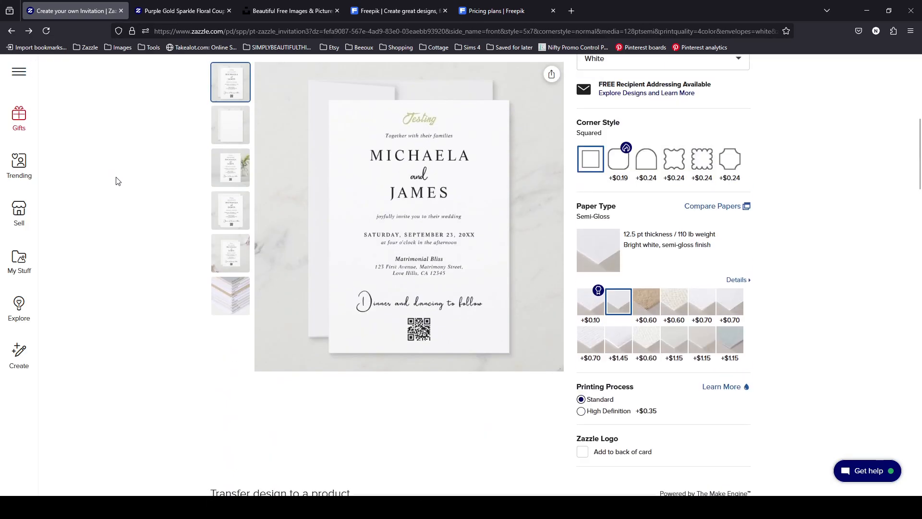
scroll(118, 181, up, 5)
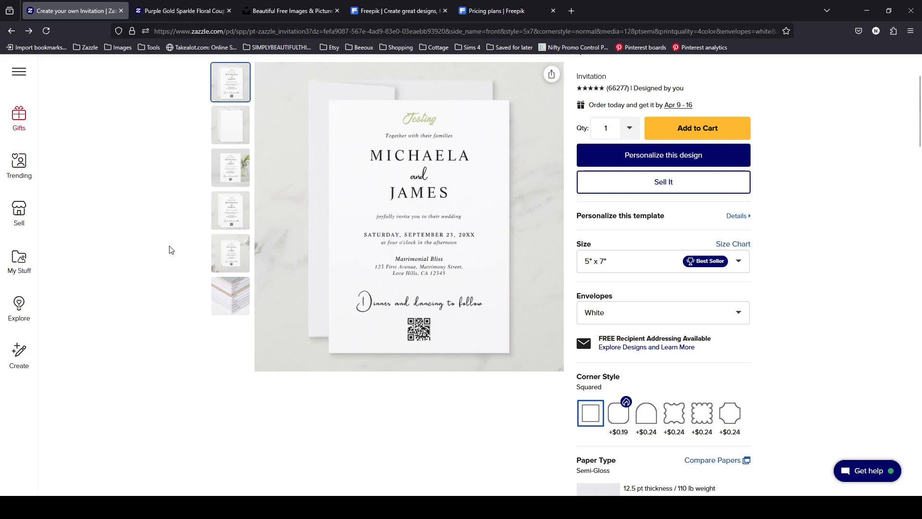
scroll(169, 250, down, 5)
scroll(169, 250, down, 15)
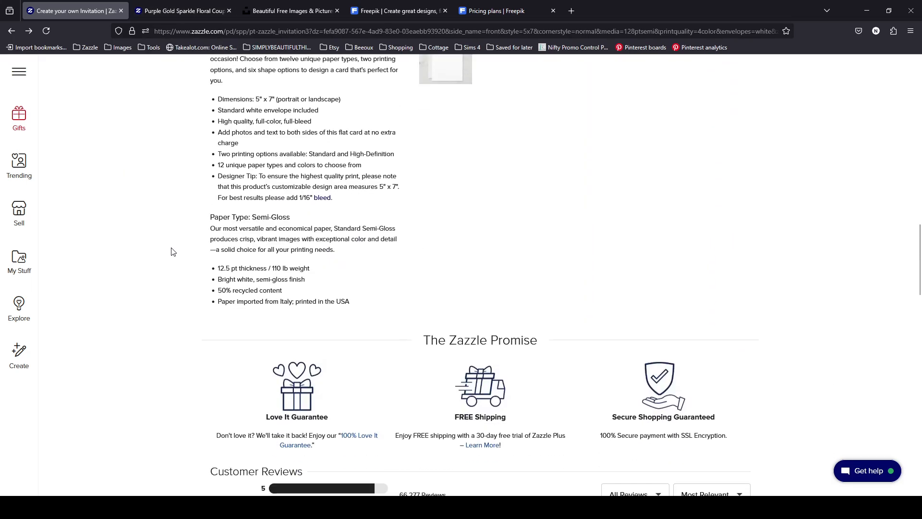
scroll(173, 251, down, 15)
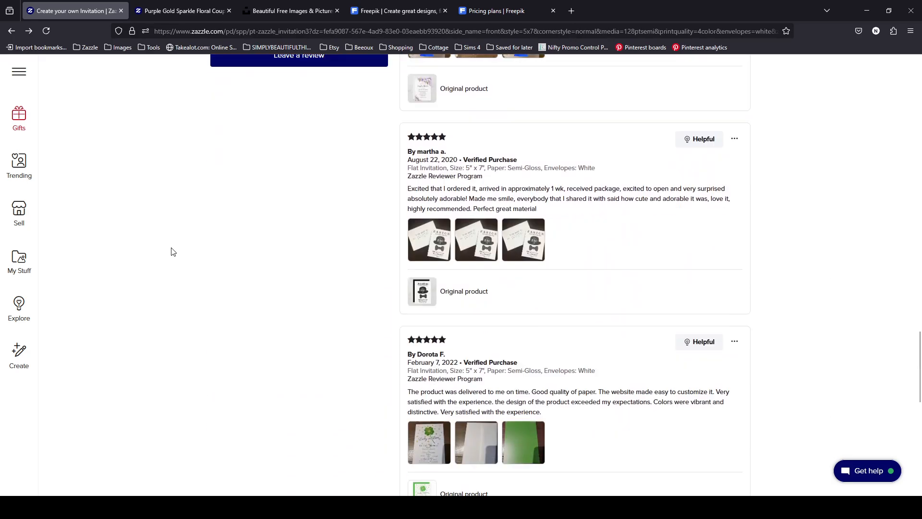
scroll(173, 252, down, 2)
scroll(173, 251, up, 10)
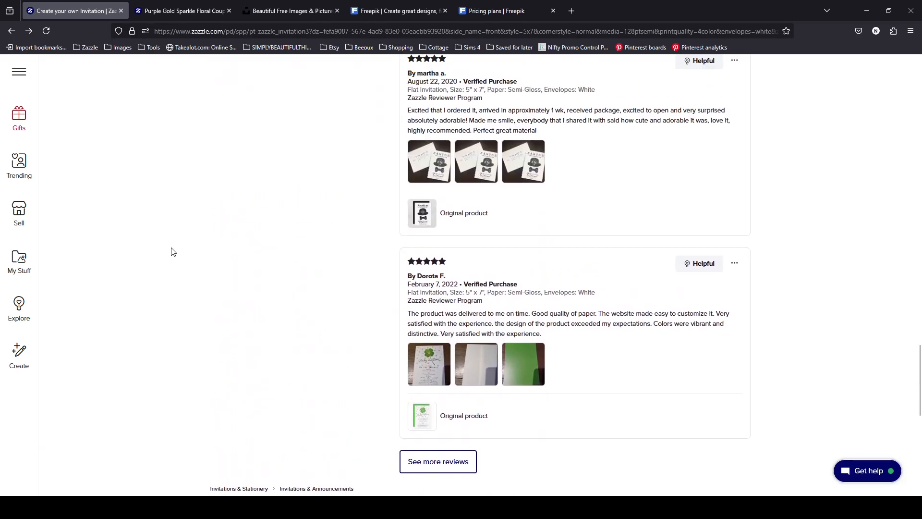
scroll(173, 251, up, 15)
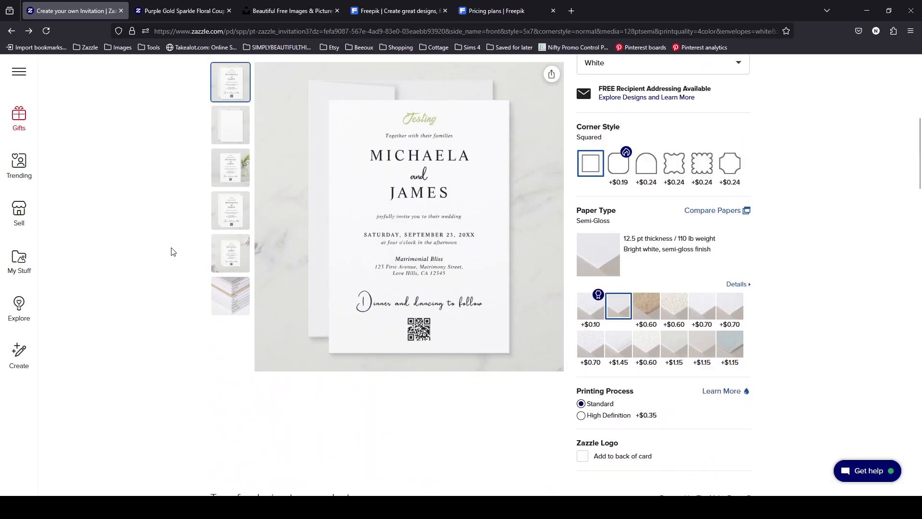
scroll(173, 252, up, 2)
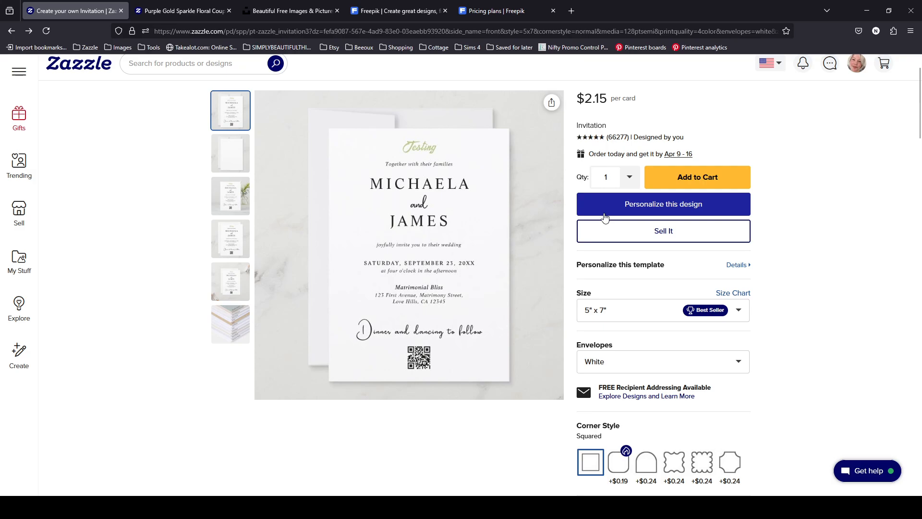
- Examine the paper options, personalization option and related designs on the Purple Gold Sparkle Floral Couples Shower Invite page
click(140, 13)
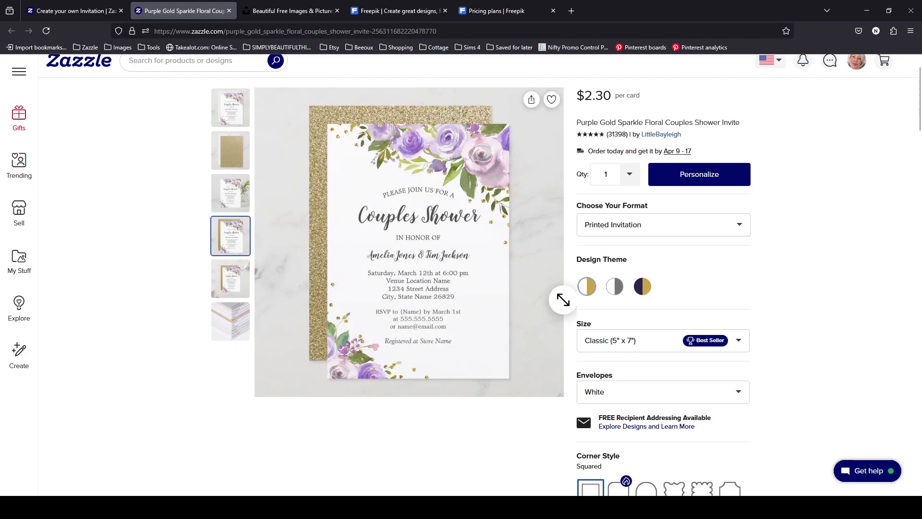
scroll(671, 425, down, 8)
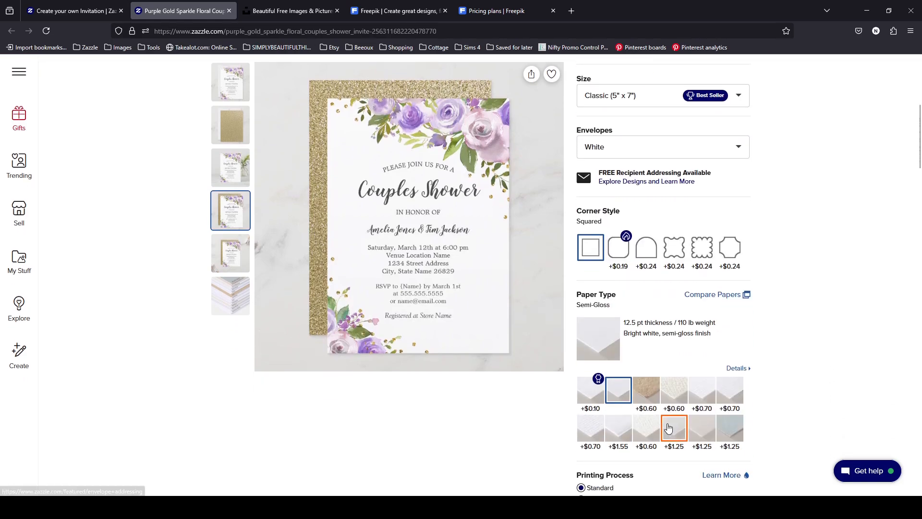
scroll(770, 399, down, 6)
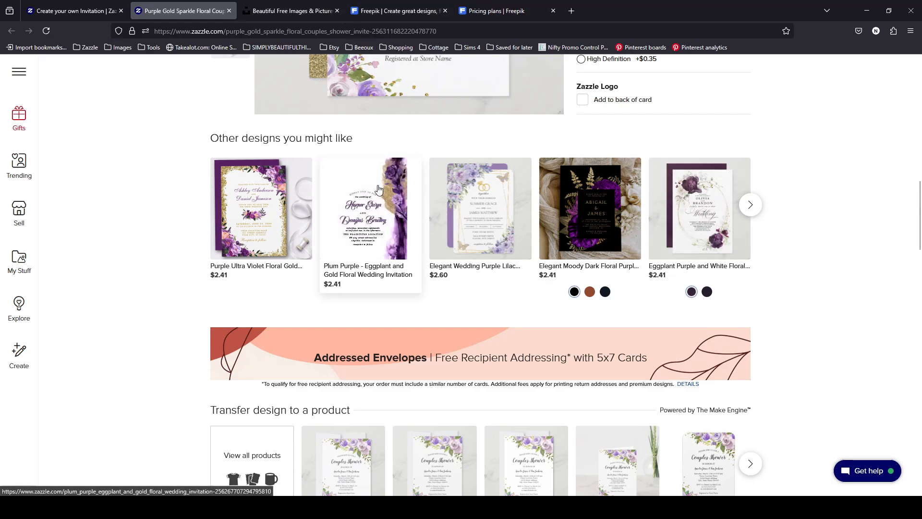
scroll(370, 211, up, 4)
scroll(370, 211, up, 1)
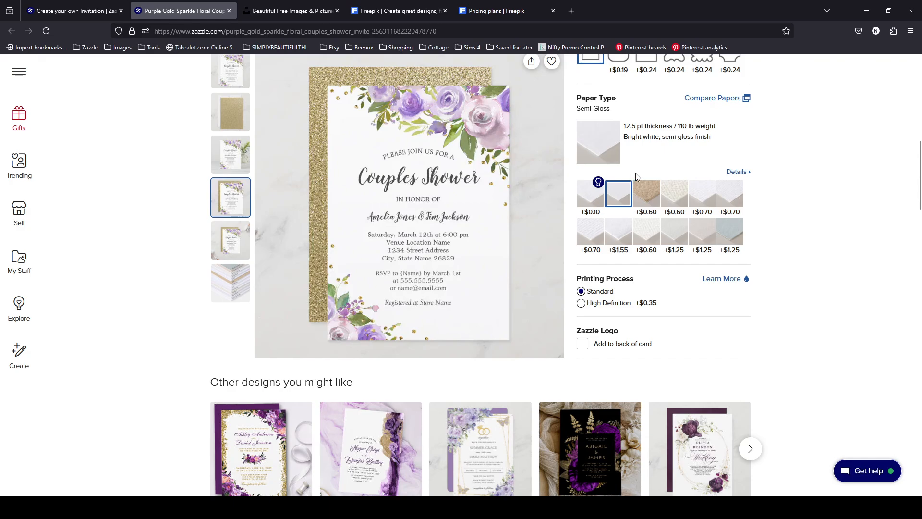
scroll(636, 176, up, 10)
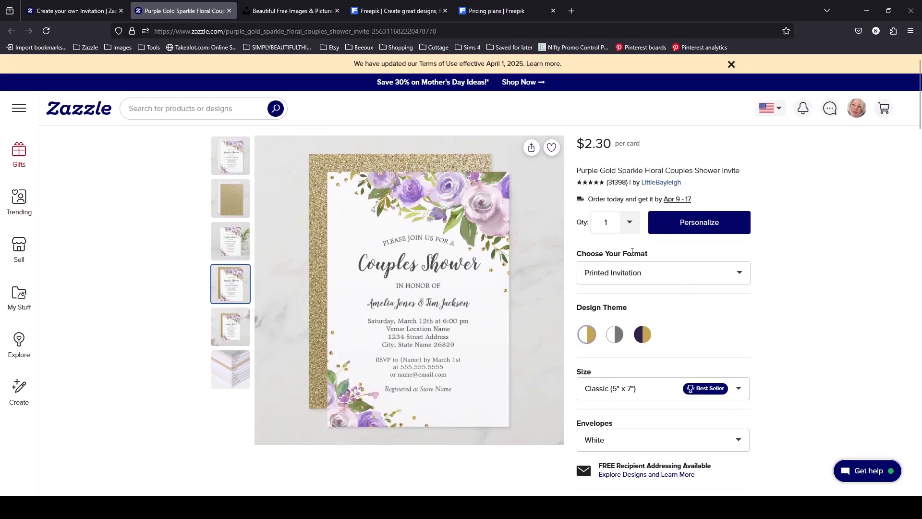
click(714, 226)
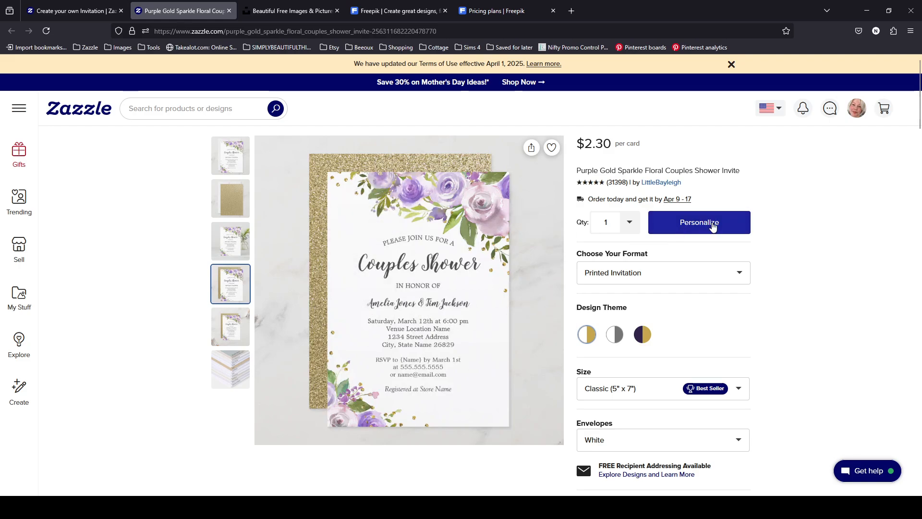
- Go to the Wedding Invitations category from the category links near the end of the couples shower invite page
scroll(291, 439, down, 20)
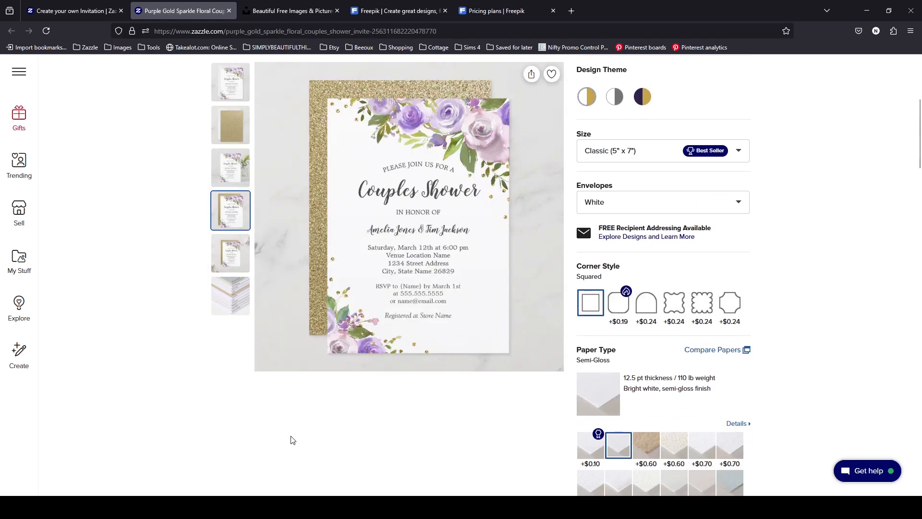
scroll(305, 423, down, 15)
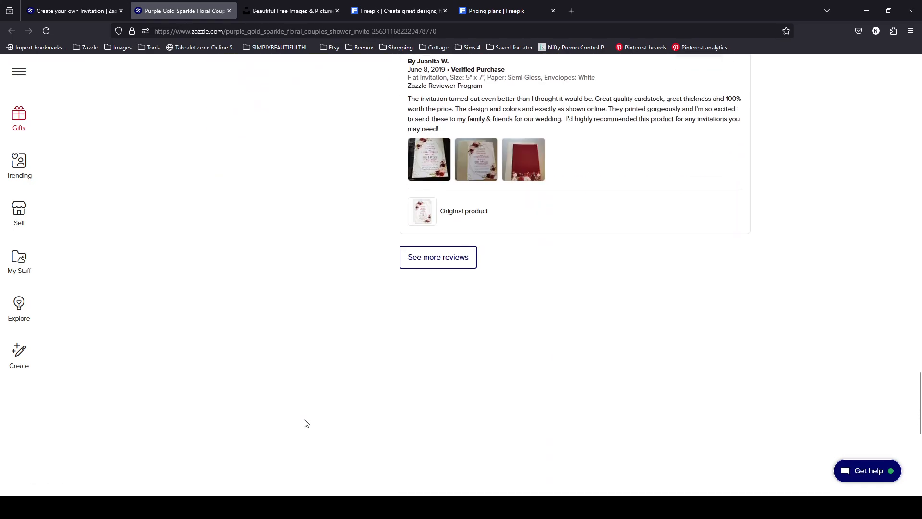
scroll(305, 423, up, 5)
scroll(306, 423, down, 5)
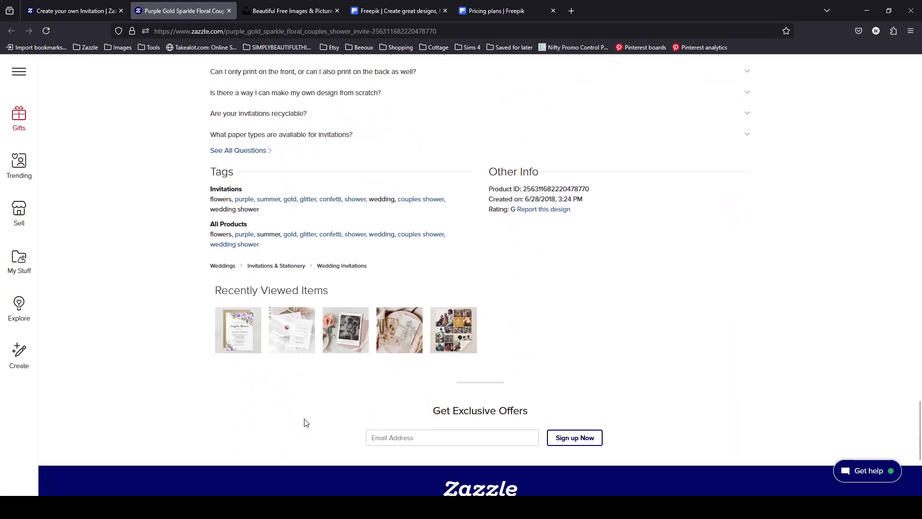
click(336, 270)
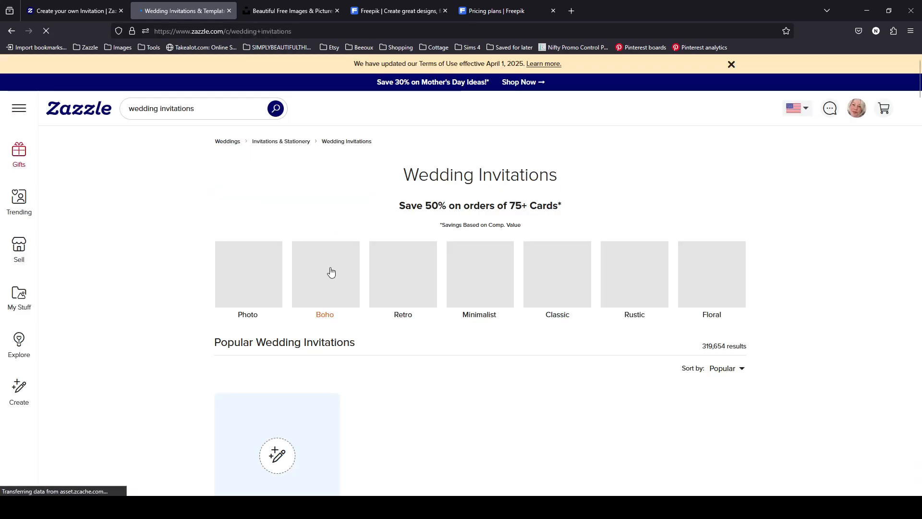
- Open the Elegant White and Black Gold Border Photo Wedding Invitation from the popular designs and examine its page down to the customer reviews
scroll(382, 334, down, 5)
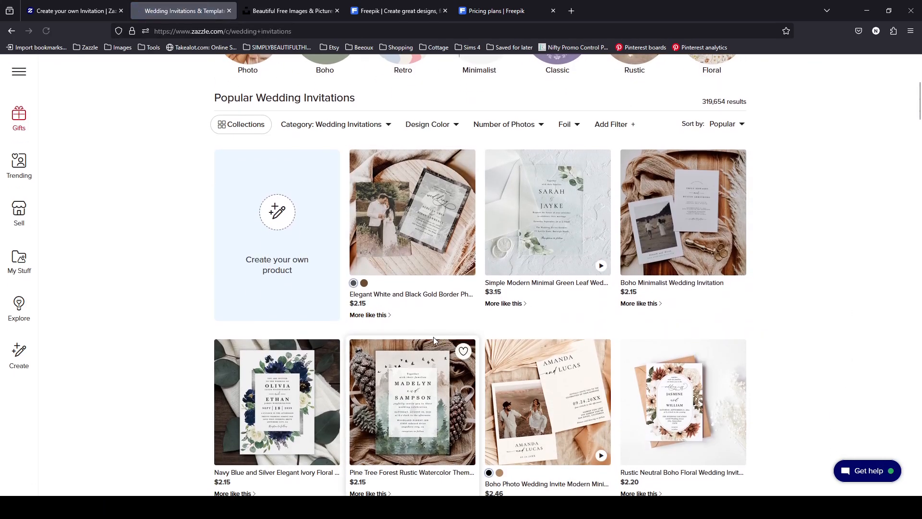
click(411, 204)
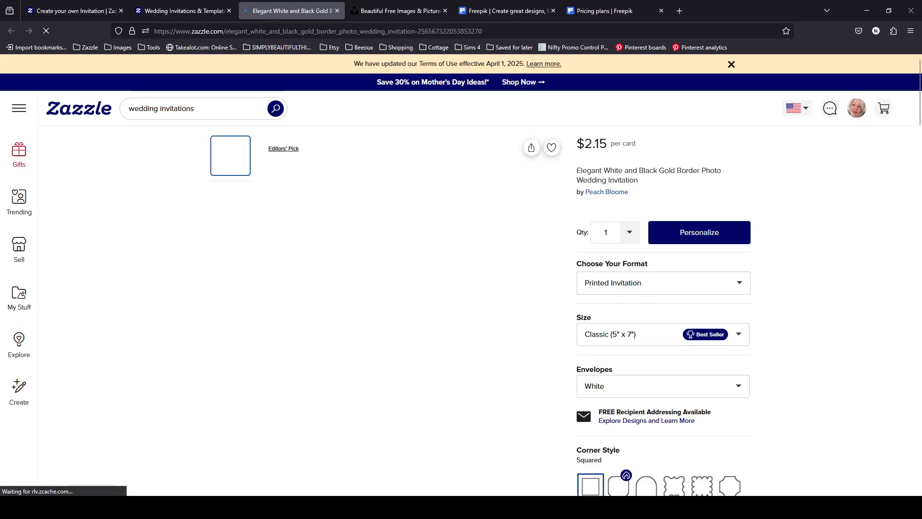
scroll(582, 445, down, 5)
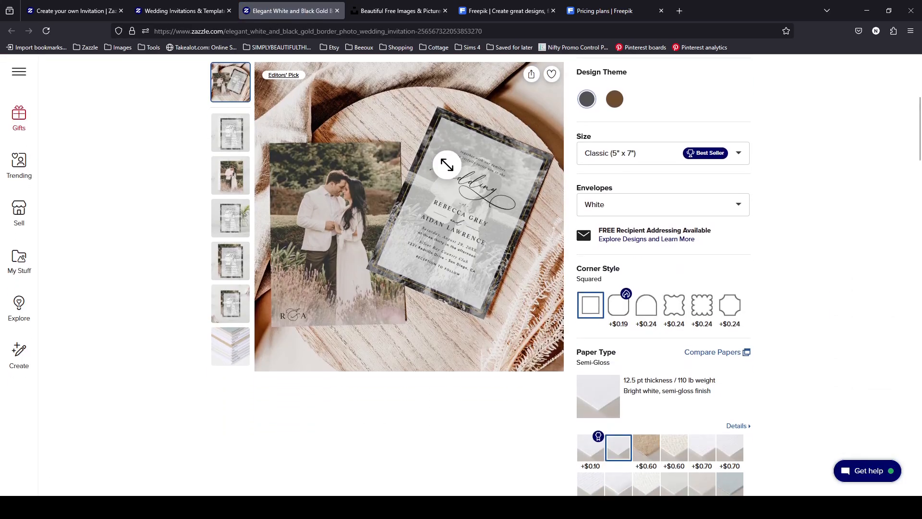
scroll(896, 276, down, 15)
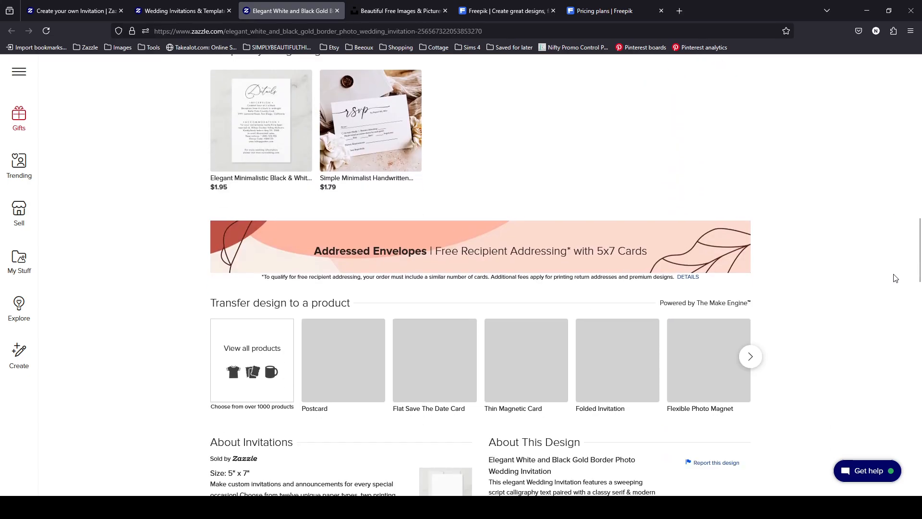
scroll(895, 279, down, 15)
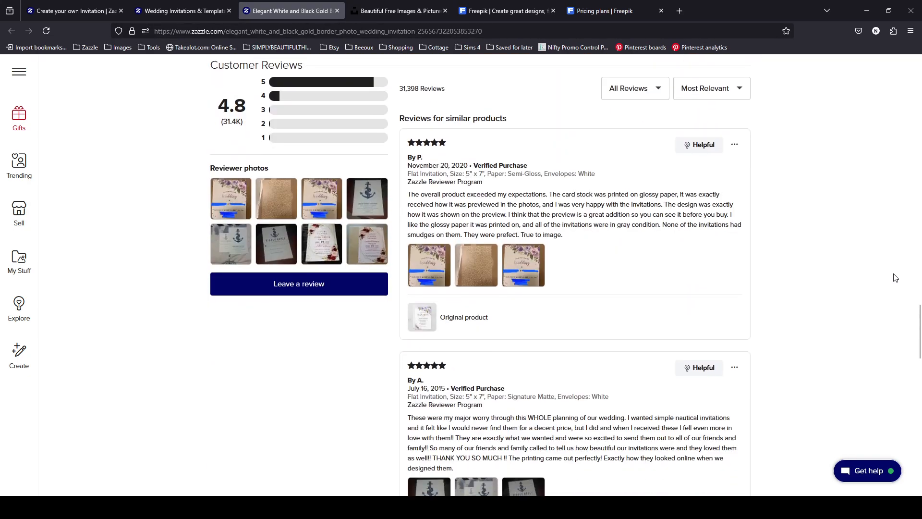
- Highlight the "Reviews for similar products" heading in the customer reviews
drag(400, 118, 512, 117)
scroll(535, 196, up, 2)
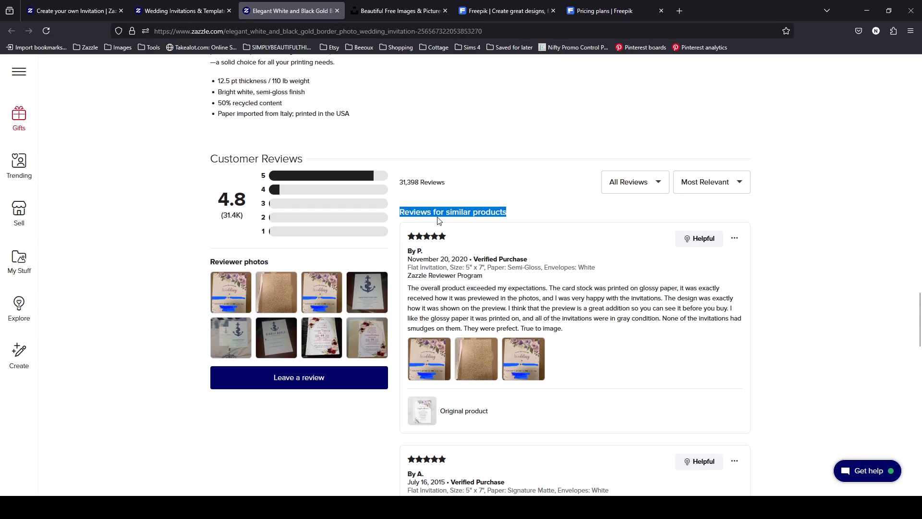
click(465, 216)
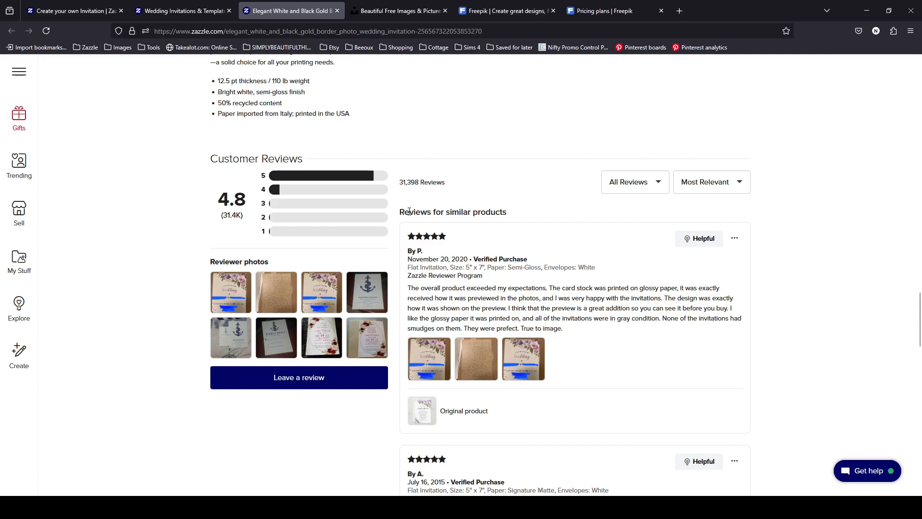
drag(404, 212, 529, 215)
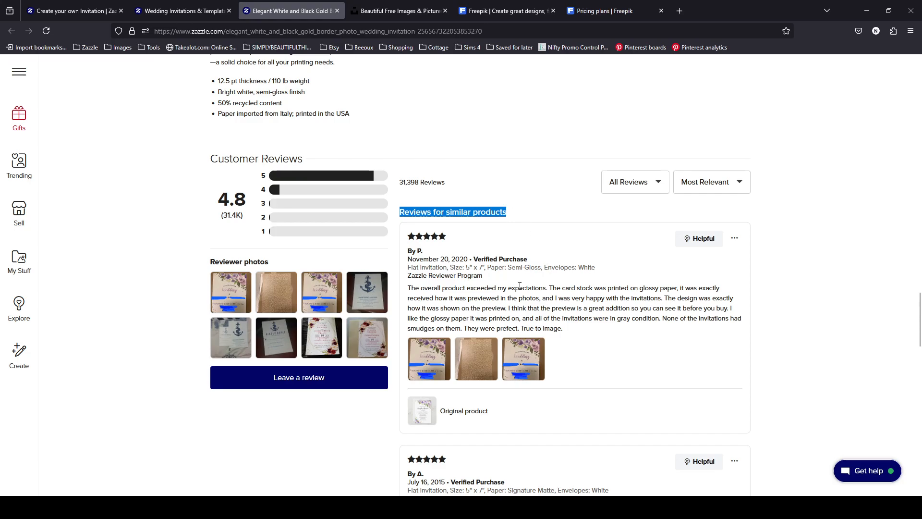
- Start personalizing the photo wedding invitation and select its "together with our families we joyfully invite you to the" text
scroll(516, 296, up, 15)
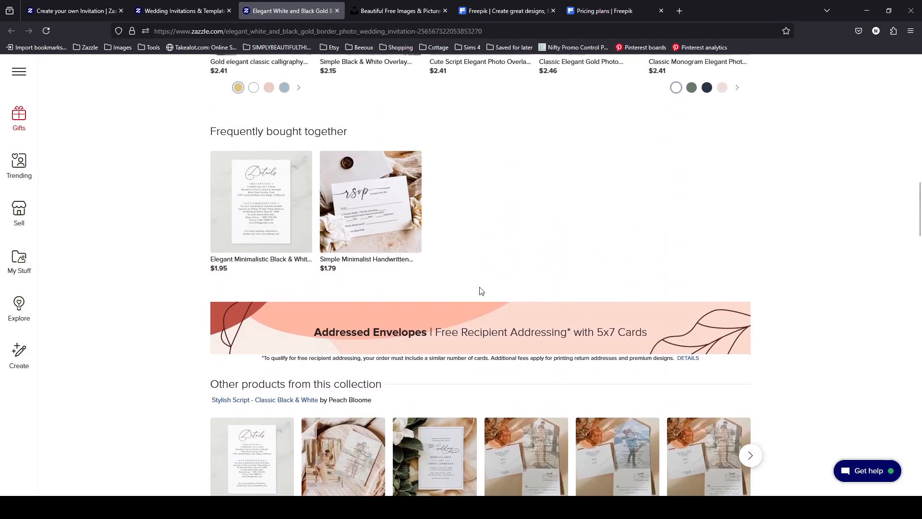
scroll(482, 290, up, 10)
scroll(482, 291, up, 4)
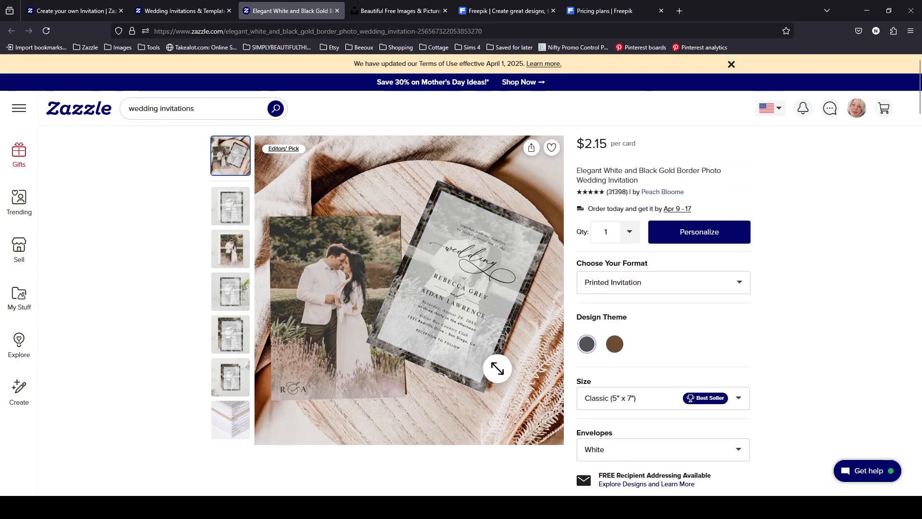
click(688, 240)
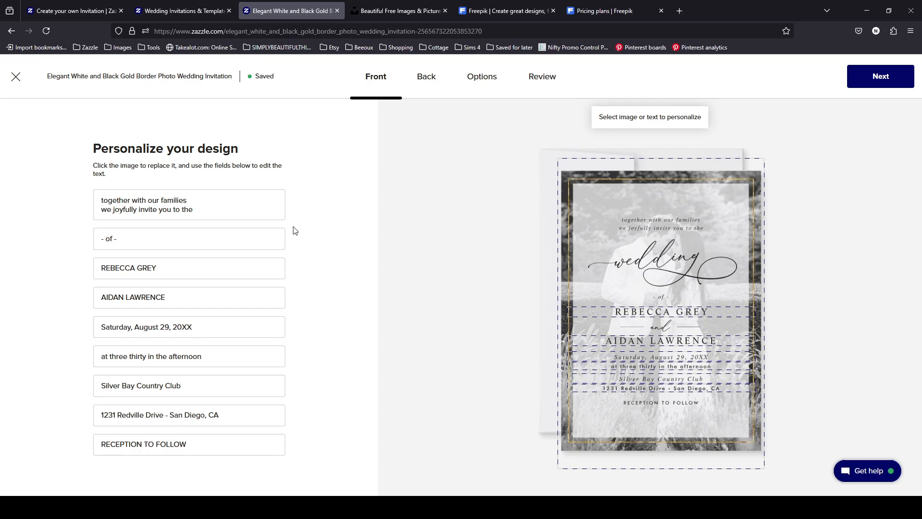
click(231, 204)
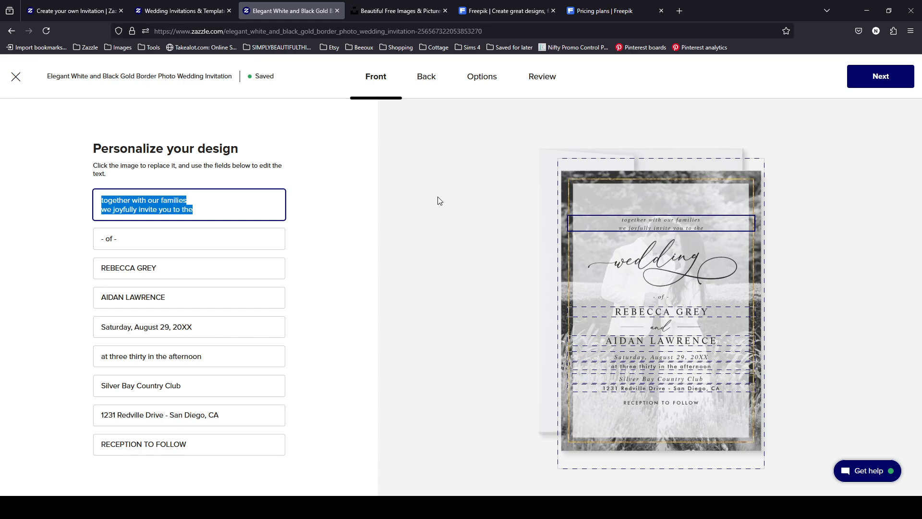
click(202, 212)
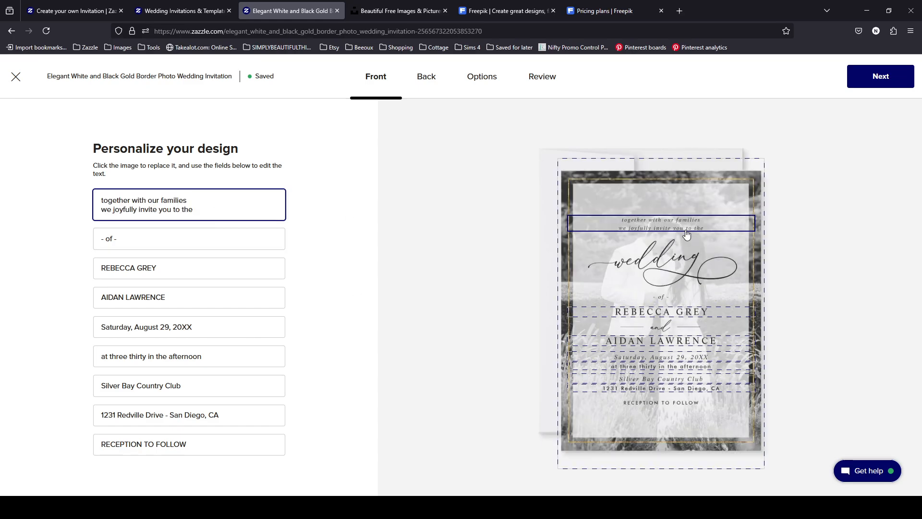
click(686, 229)
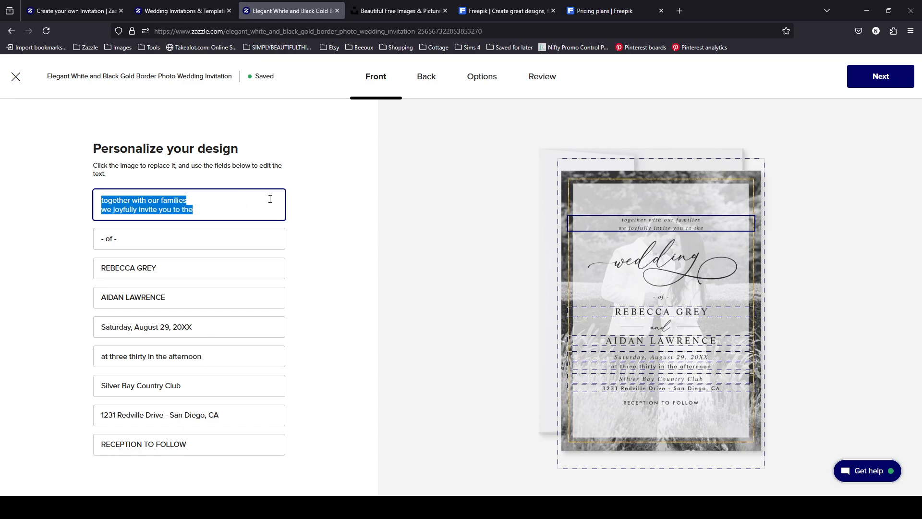
- Examine the photo invitation's options and back-side initial fields, leave the personalization and reopen it on the front side
click(480, 82)
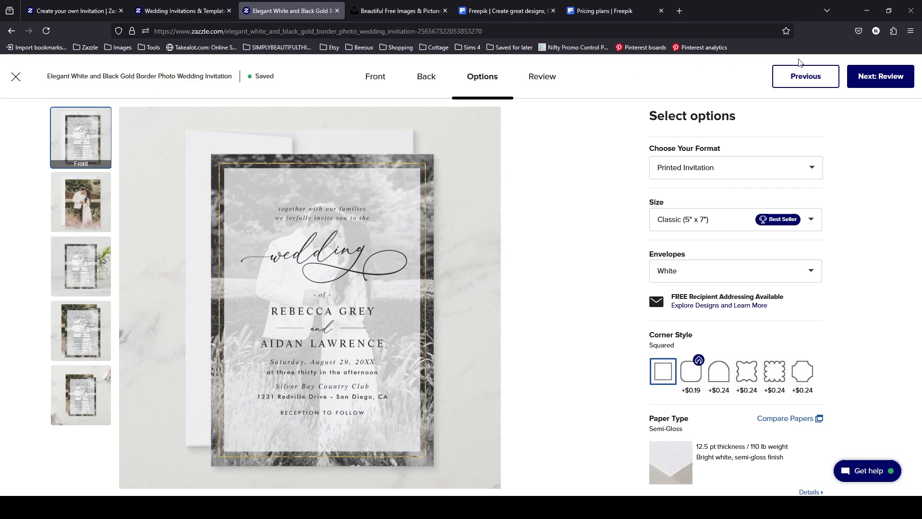
click(801, 81)
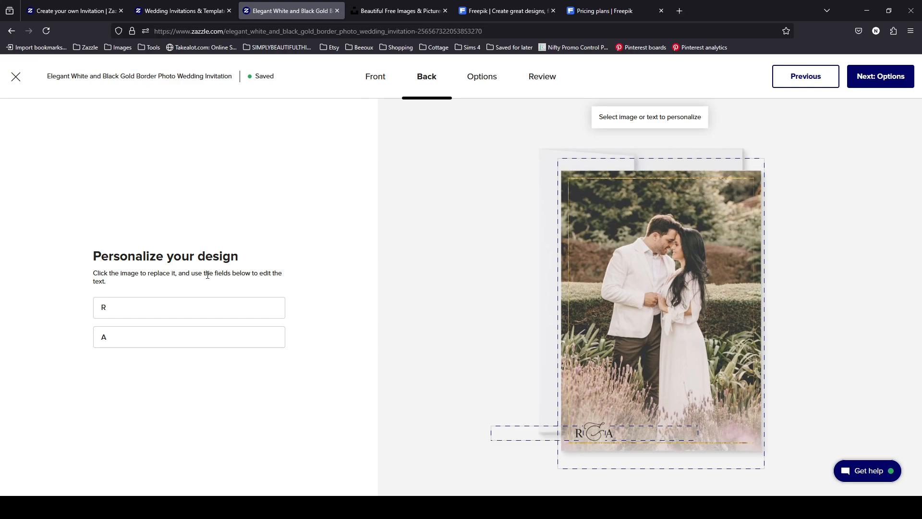
click(194, 312)
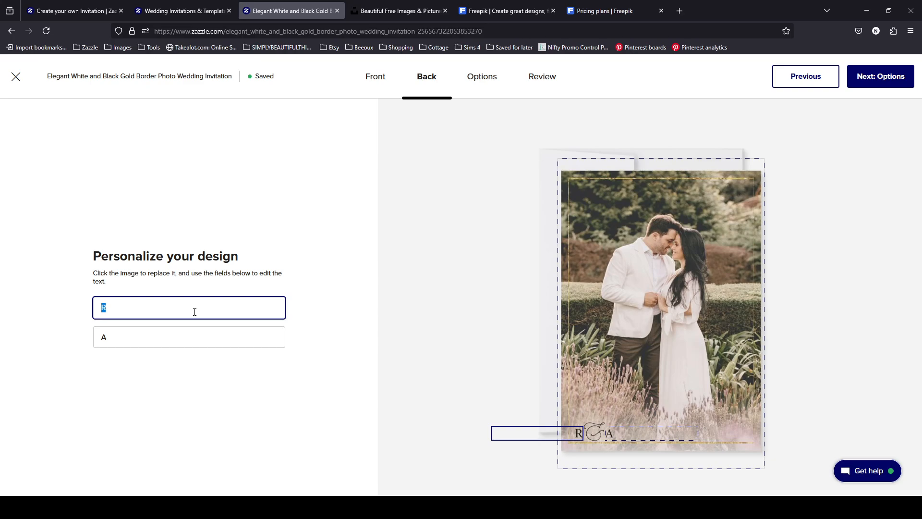
click(16, 77)
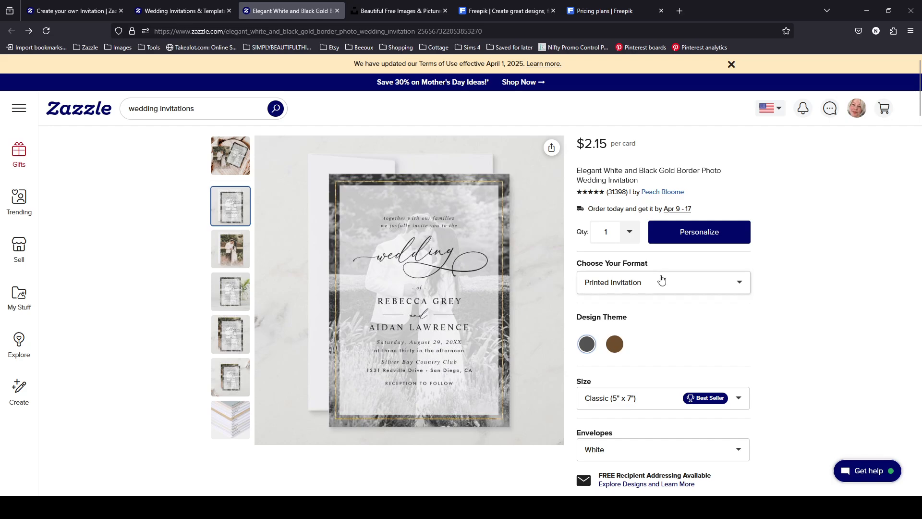
click(672, 238)
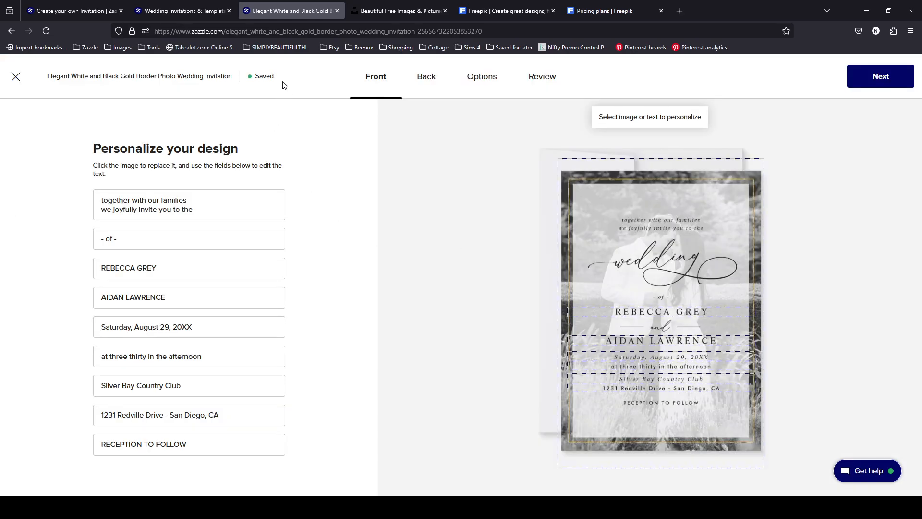
- Return to the custom invitation, look through its template fields and open the design in the full editor
click(187, 11)
click(83, 10)
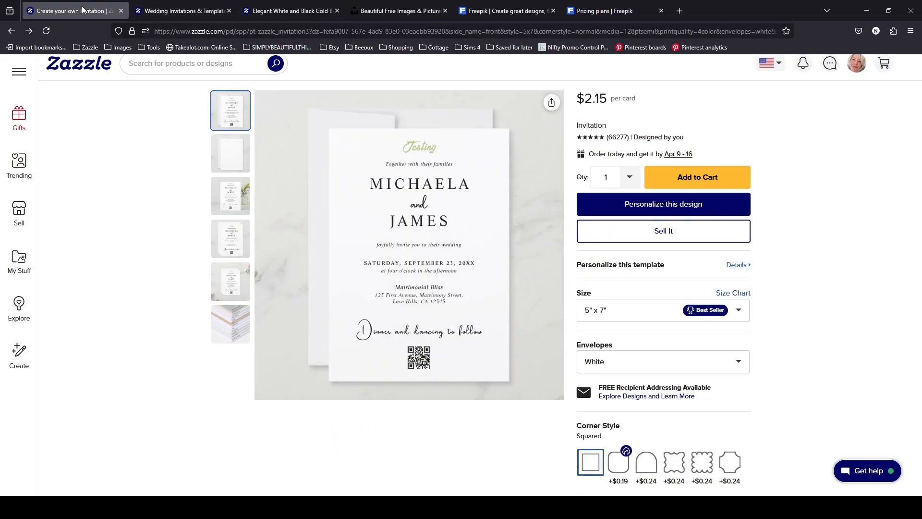
click(638, 217)
scroll(696, 312, down, 1)
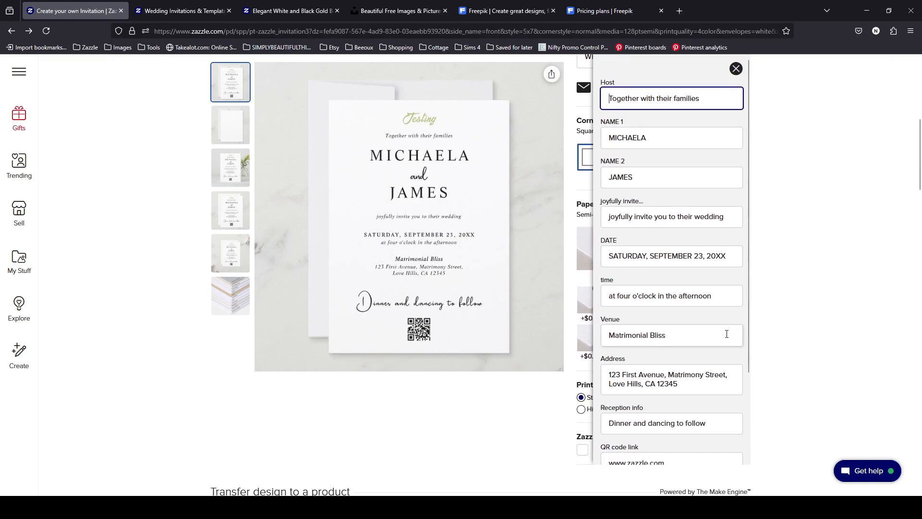
scroll(726, 334, down, 5)
drag(752, 89, 749, 214)
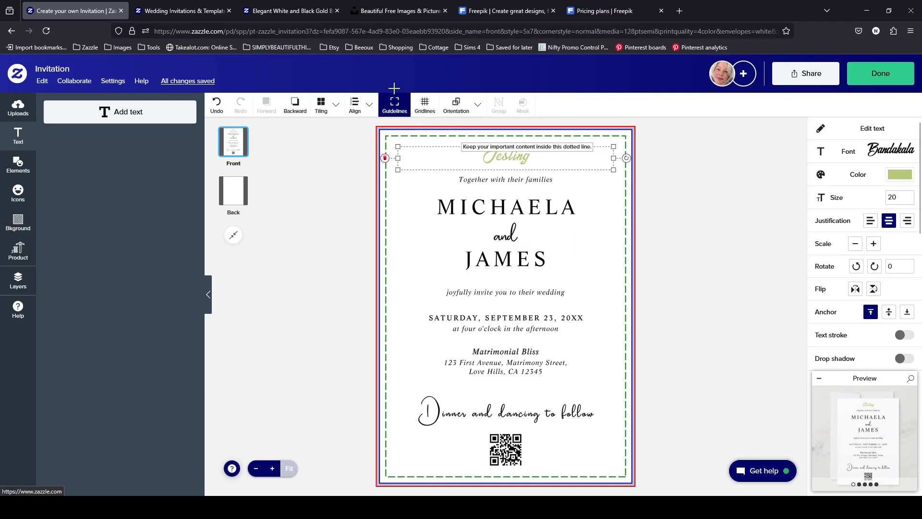
- Return to the photo wedding invitation, close its personalization and examine the related designs, collection products and design transfer options
click(183, 10)
click(289, 12)
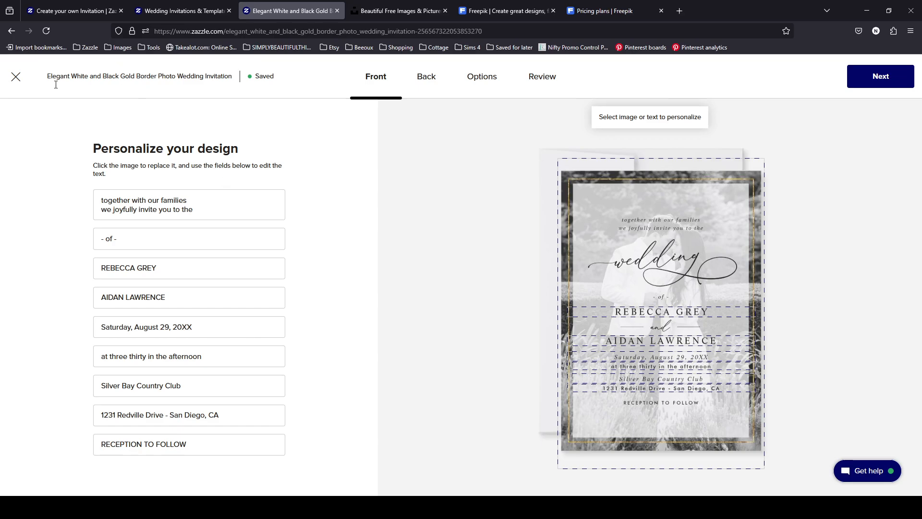
click(16, 76)
scroll(281, 360, down, 15)
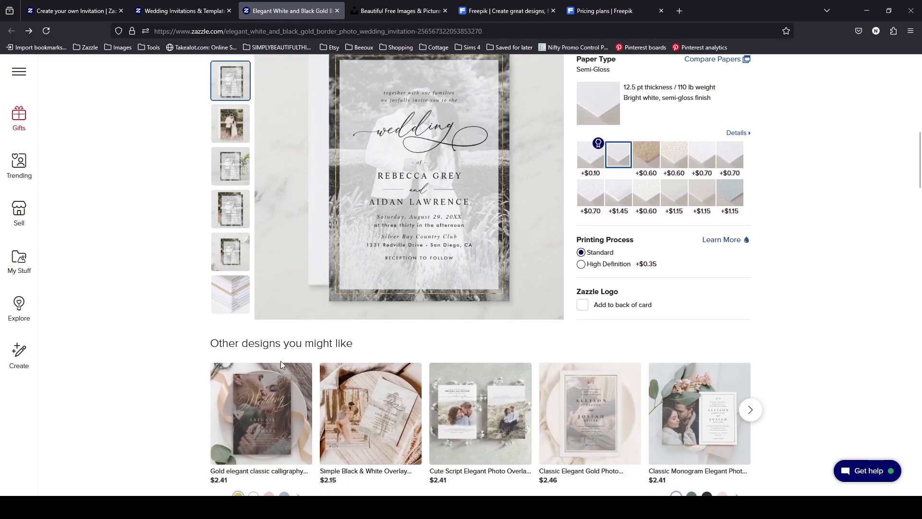
scroll(303, 244, down, 10)
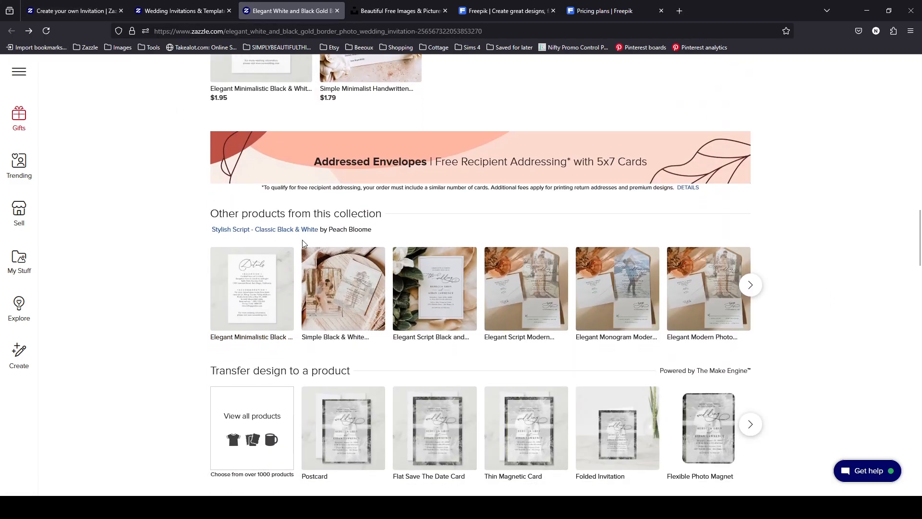
scroll(305, 247, down, 6)
scroll(308, 248, up, 15)
scroll(310, 249, down, 1)
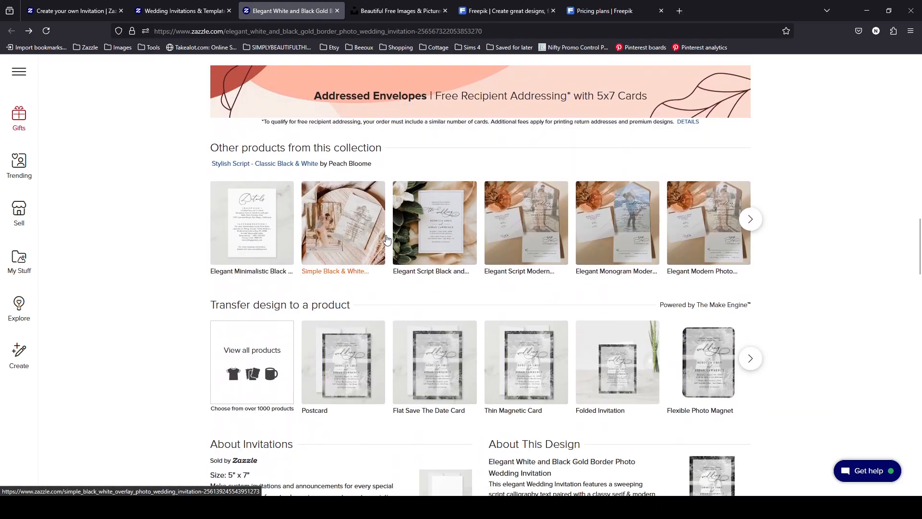
- Open the Elegant Script Black and White Wedding Invitation for personalizing, compare it with the custom invitation's editor and focus its opening text
click(416, 235)
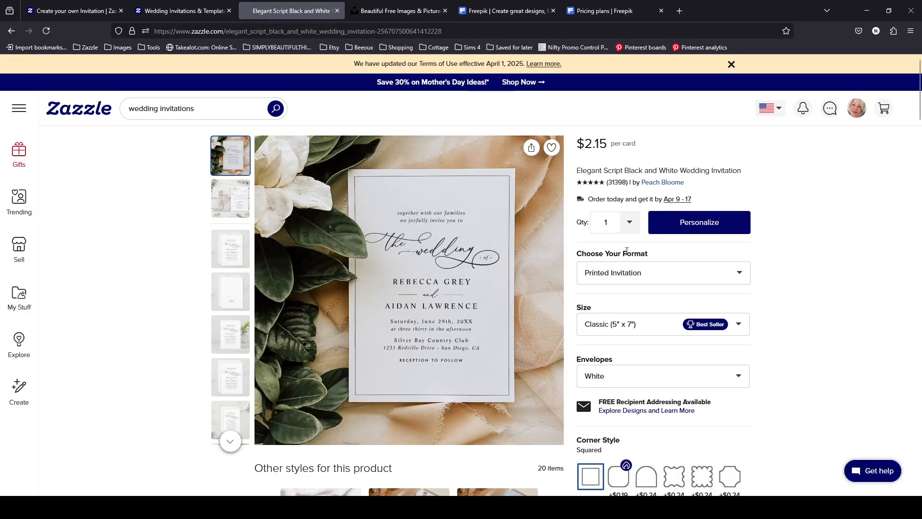
click(691, 236)
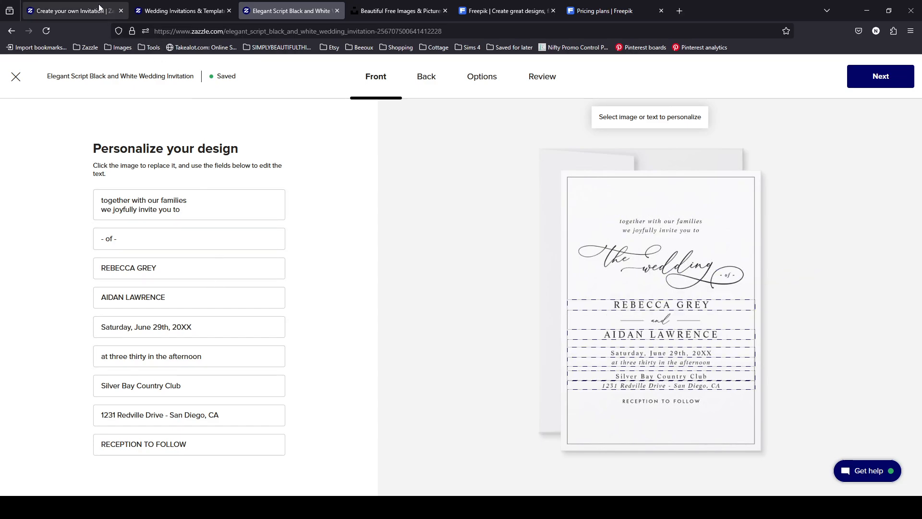
click(72, 10)
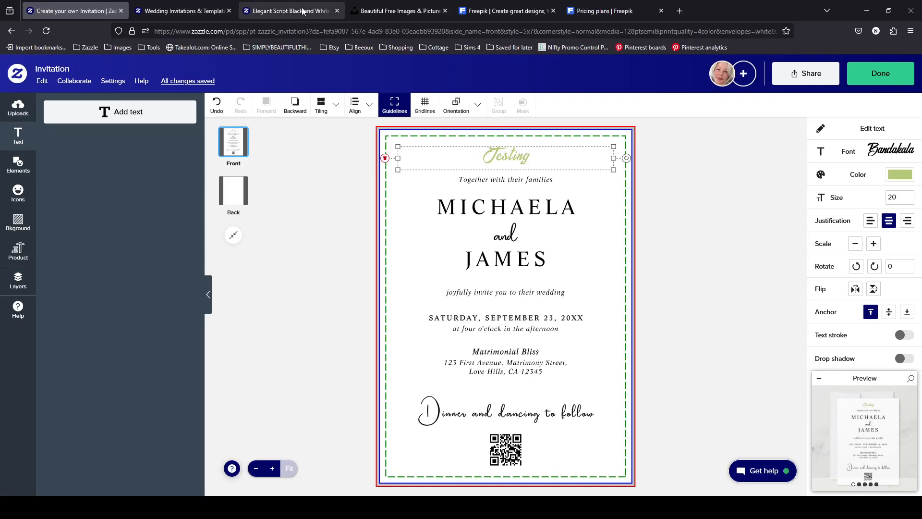
click(303, 10)
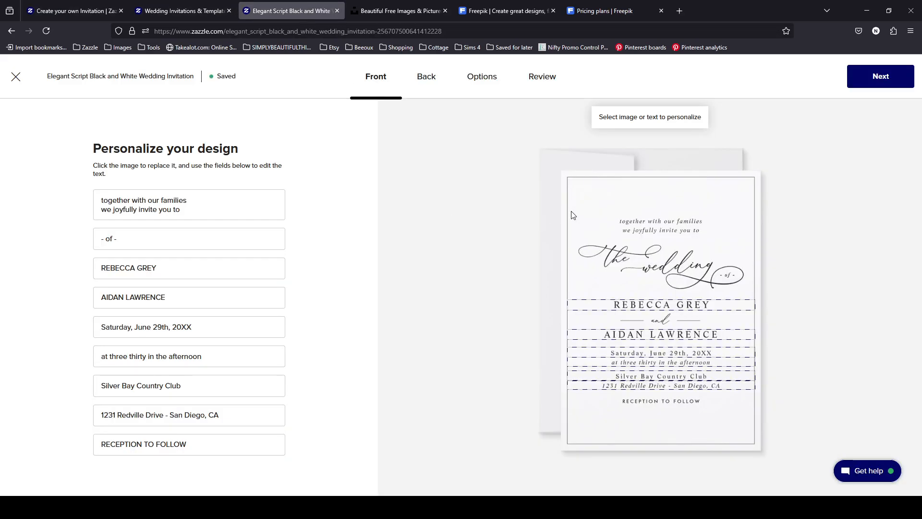
double_click(164, 199)
click(162, 200)
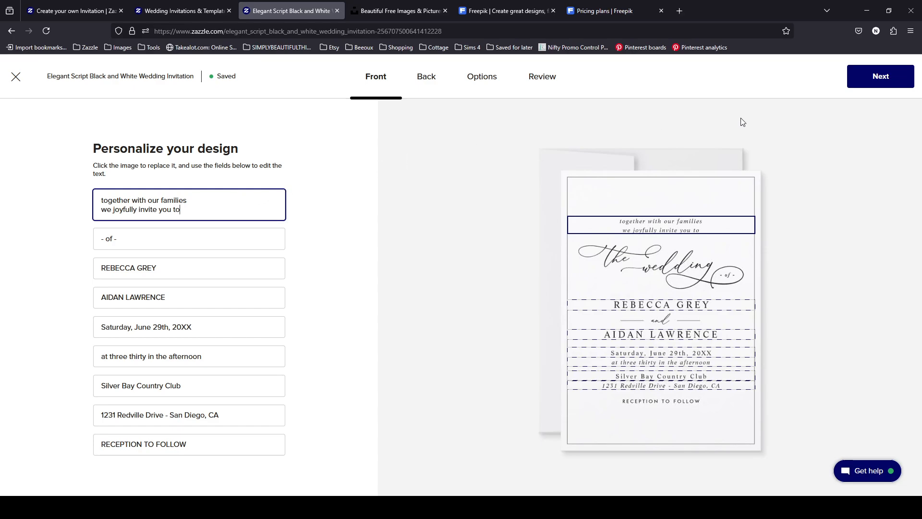
- Close the Elegant Script invitation page and return to the Popular Wedding Invitations listing
click(336, 11)
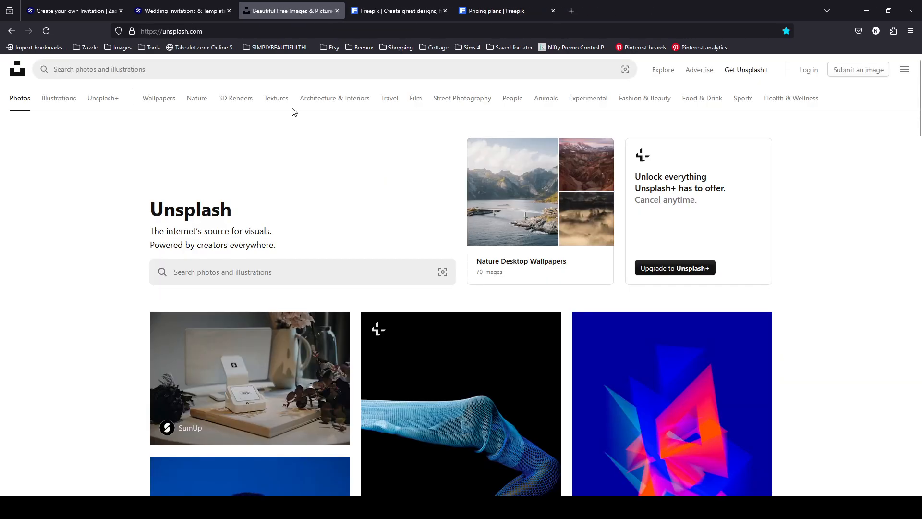
click(180, 15)
click(91, 9)
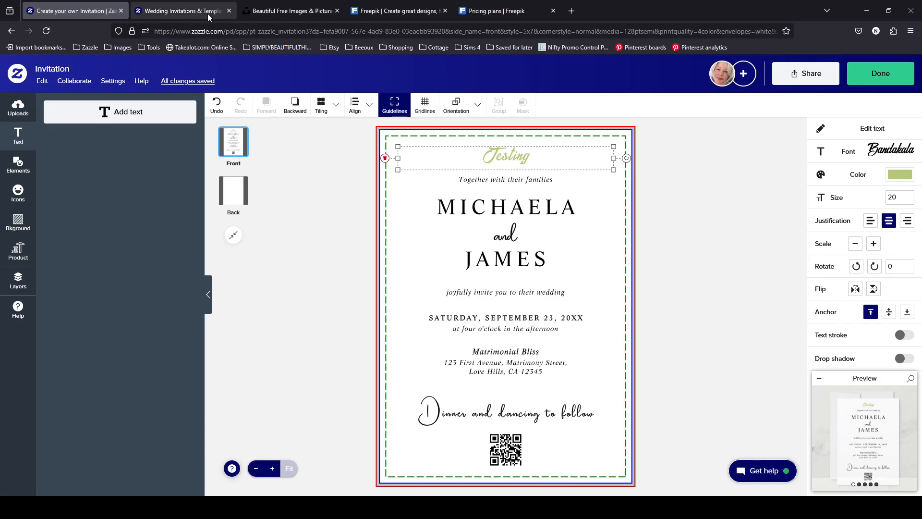
click(206, 13)
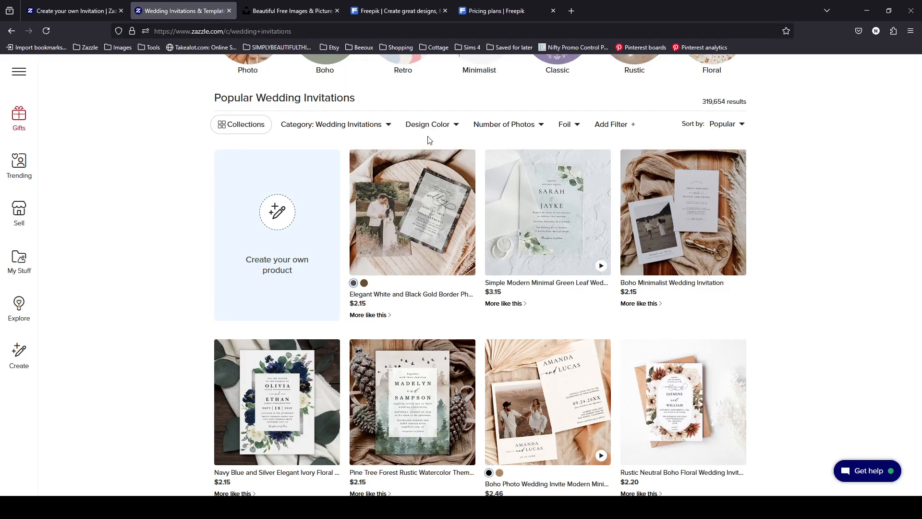
scroll(503, 266, down, 1)
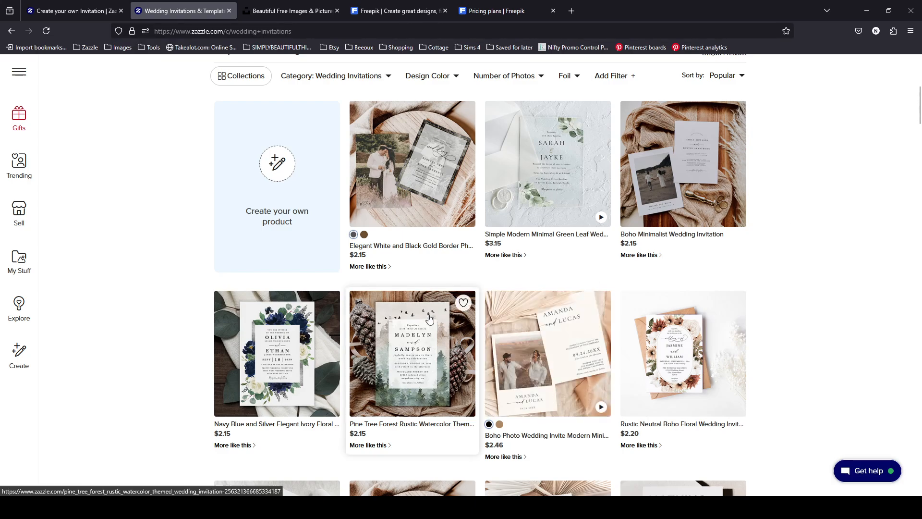
- Return to the custom invitation's editor and examine the fonts used by its separate text lines on the front
click(60, 7)
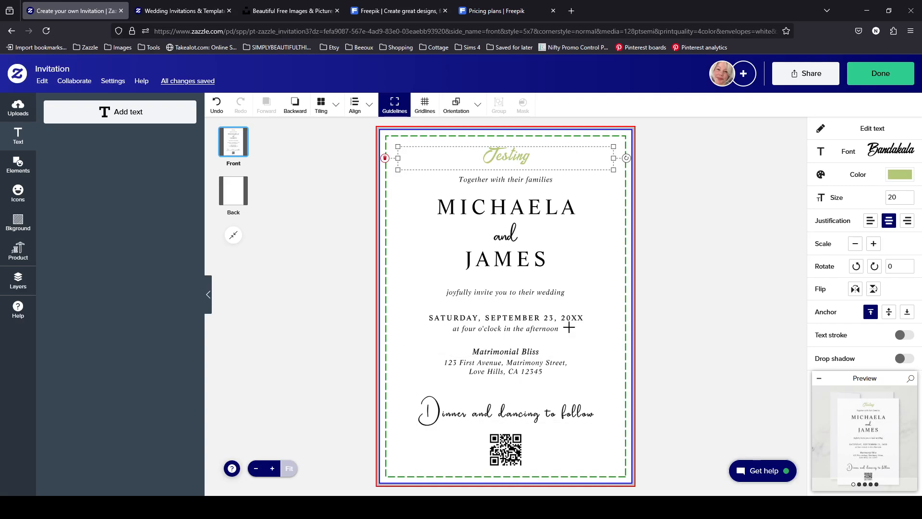
click(272, 468)
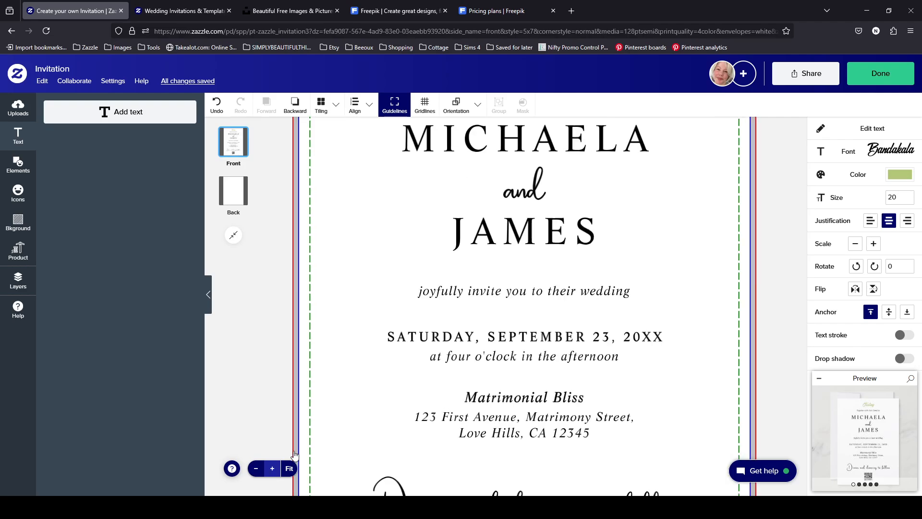
click(272, 469)
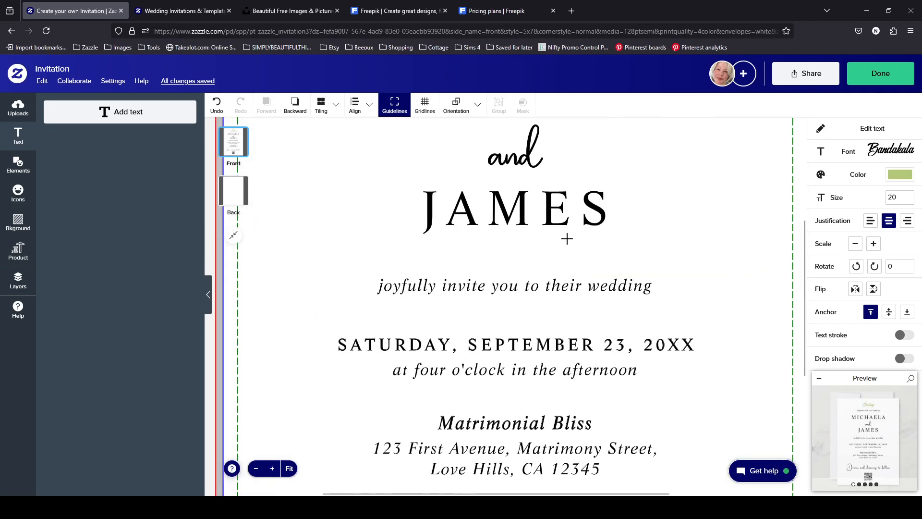
scroll(567, 235, up, 1)
scroll(568, 235, up, 2)
click(570, 234)
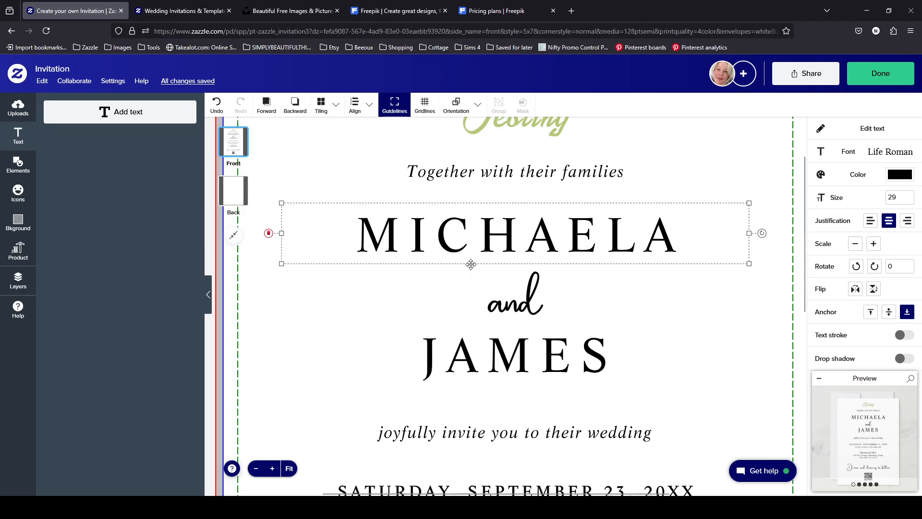
scroll(526, 255, up, 1)
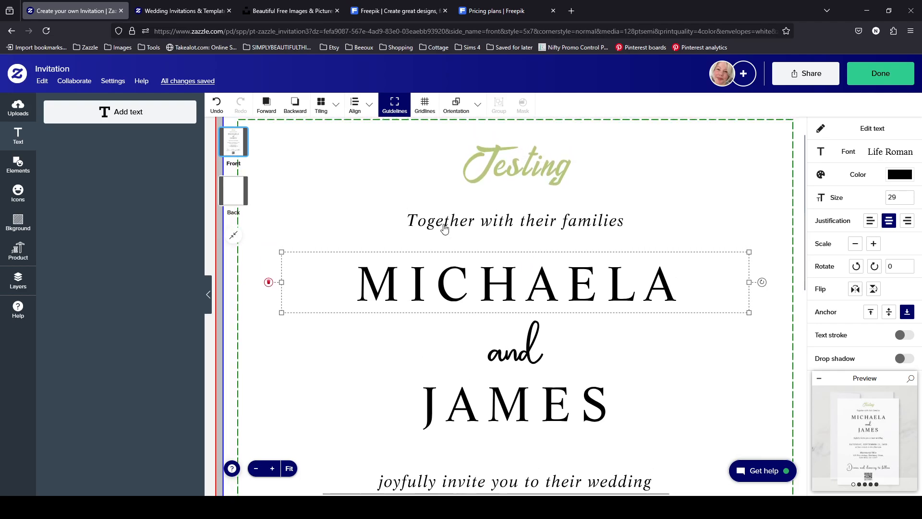
click(444, 223)
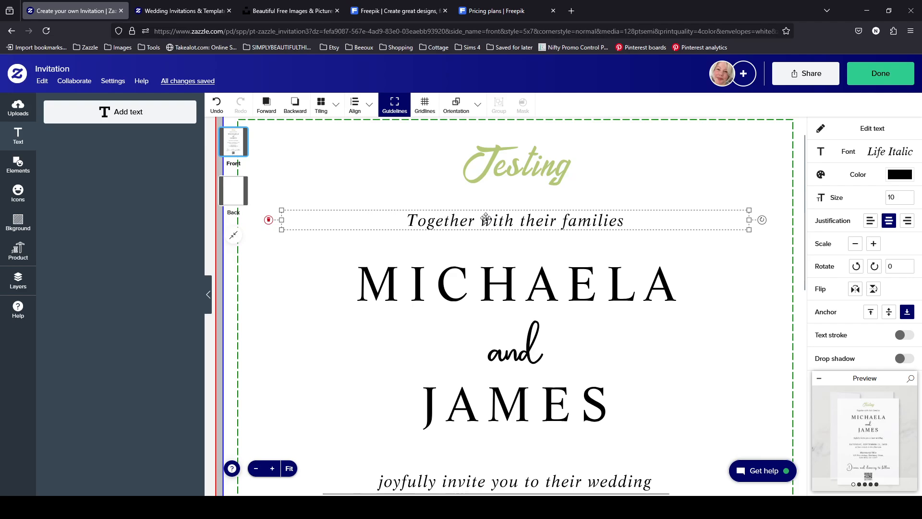
click(519, 177)
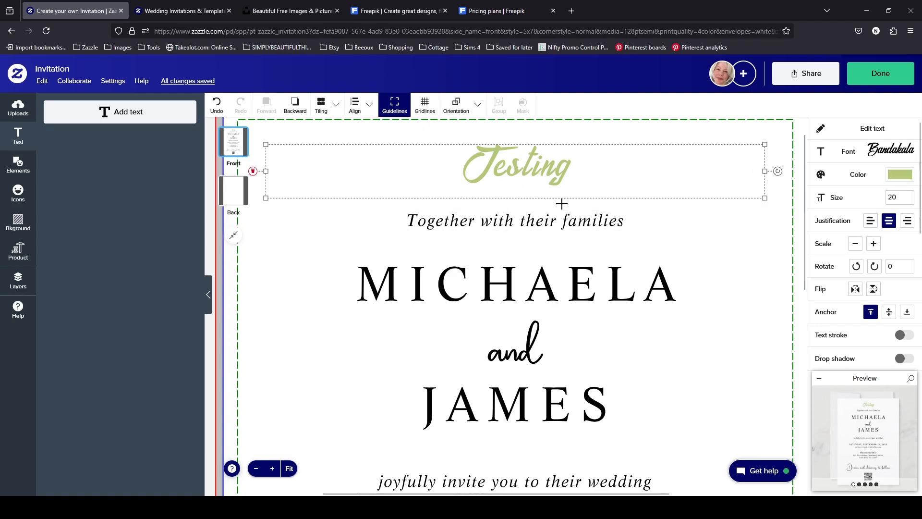
scroll(563, 237, down, 8)
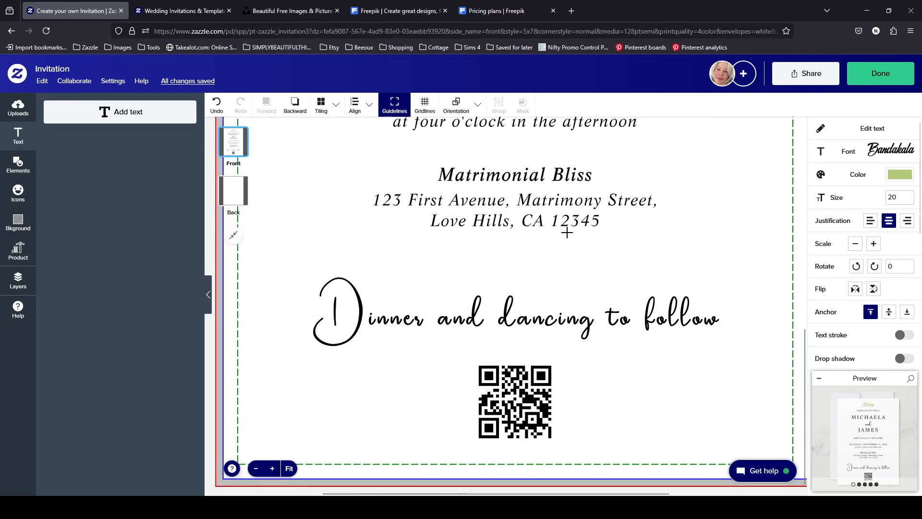
scroll(567, 233, up, 4)
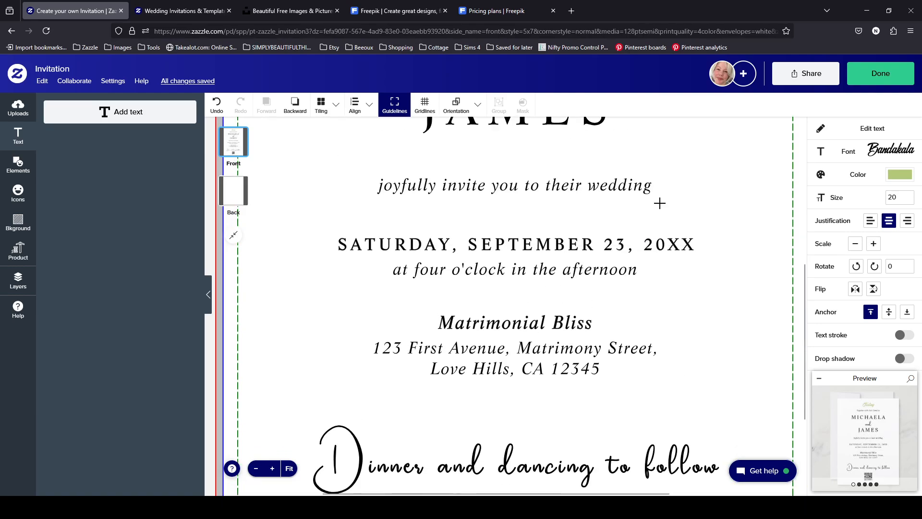
- Try the sans serif font Futura Medium on the line "joyfully invite you to their wedding"
click(608, 233)
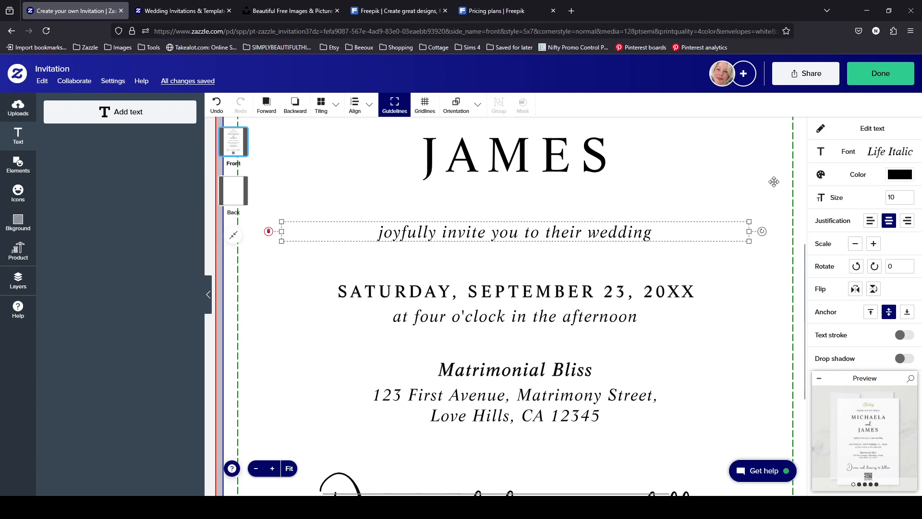
click(906, 151)
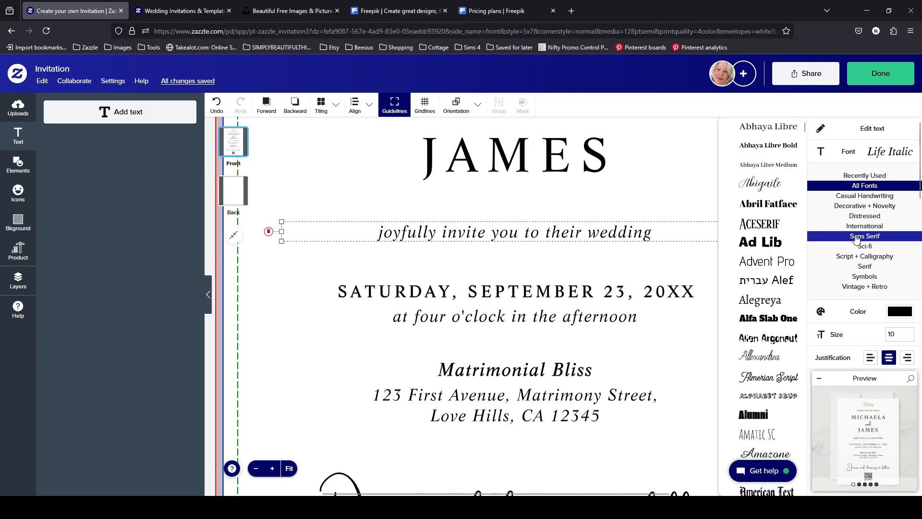
click(857, 237)
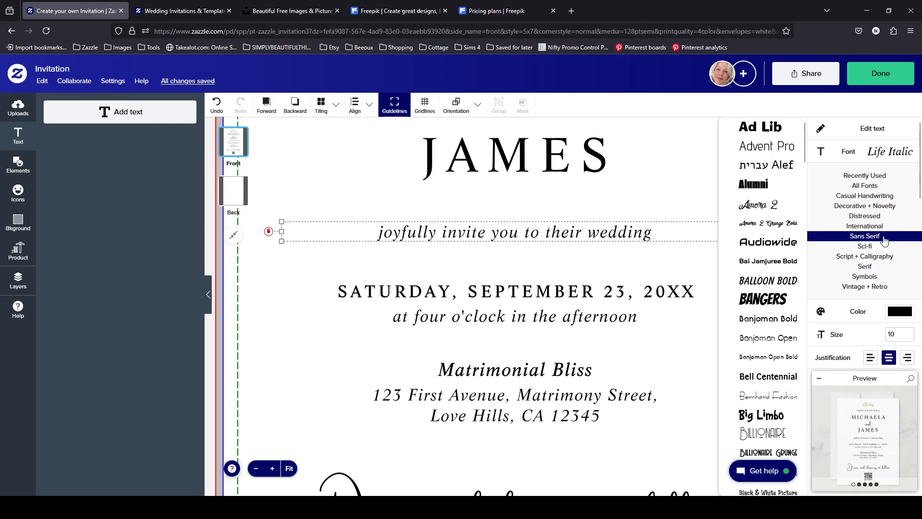
scroll(783, 248, down, 10)
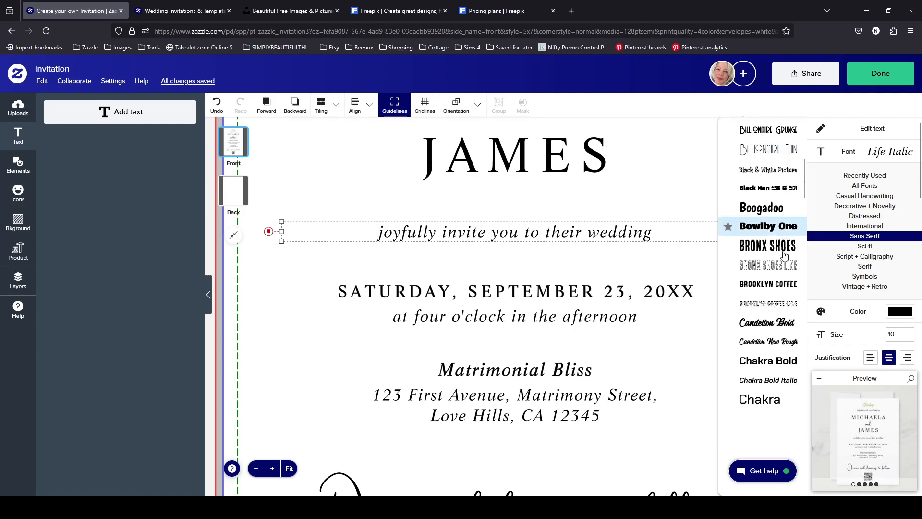
scroll(785, 255, down, 5)
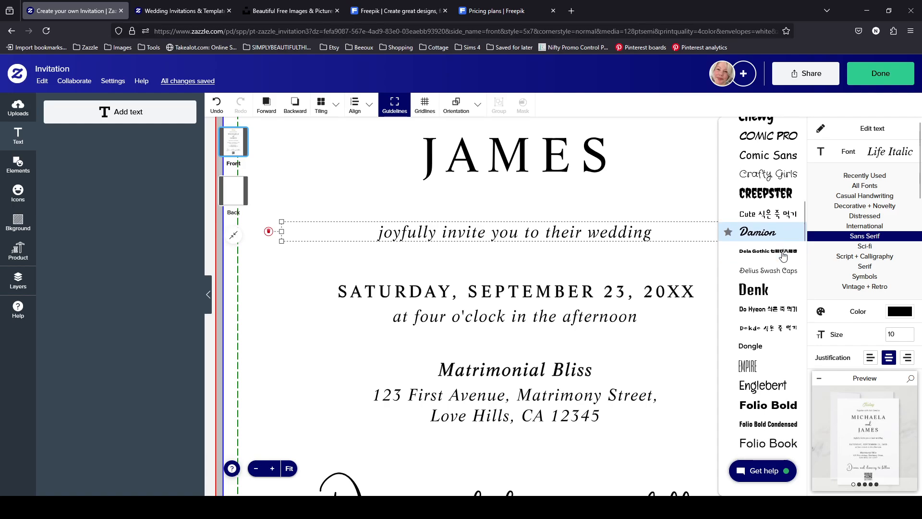
scroll(784, 245, down, 3)
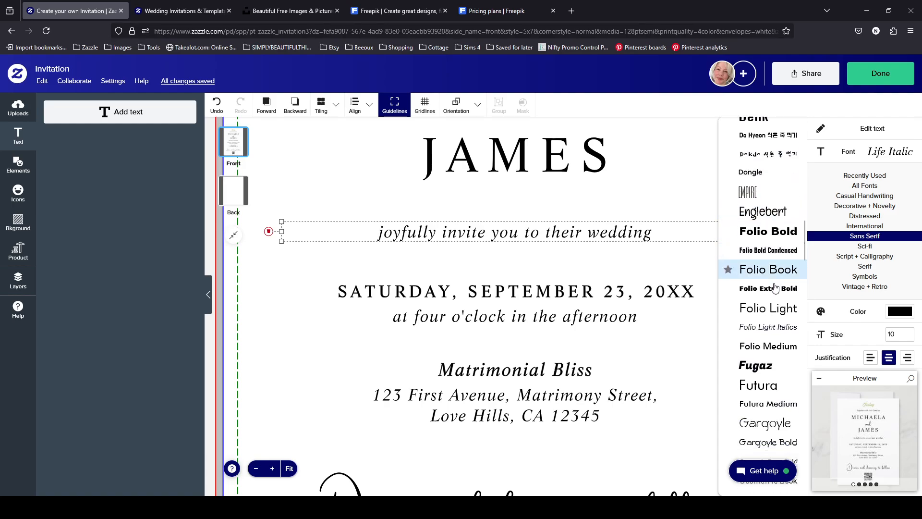
click(770, 400)
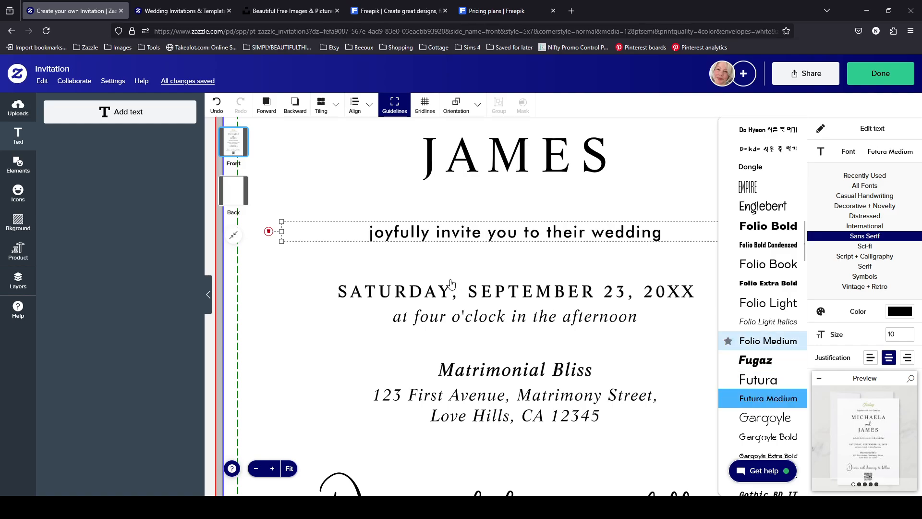
click(396, 246)
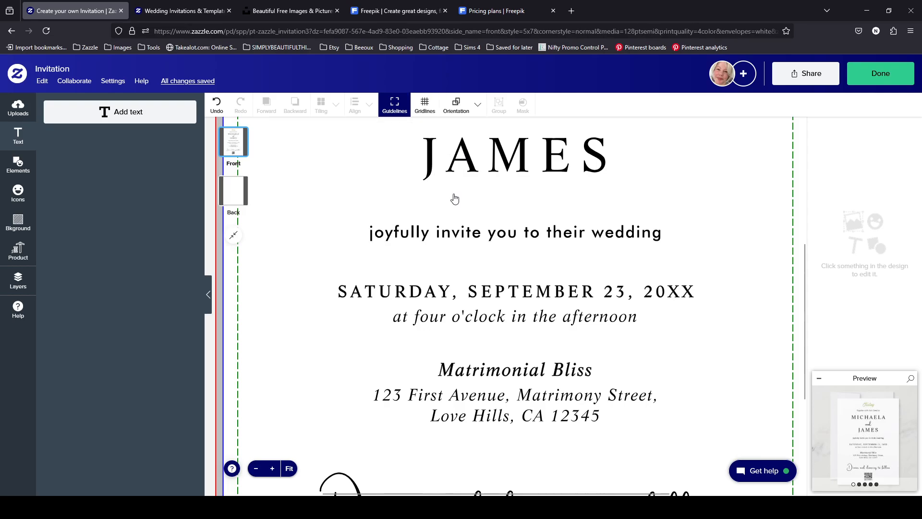
- Browse the Sans Serif and Serif fonts for the "joyfully invite you to their wedding" line and undo its last font change
click(563, 234)
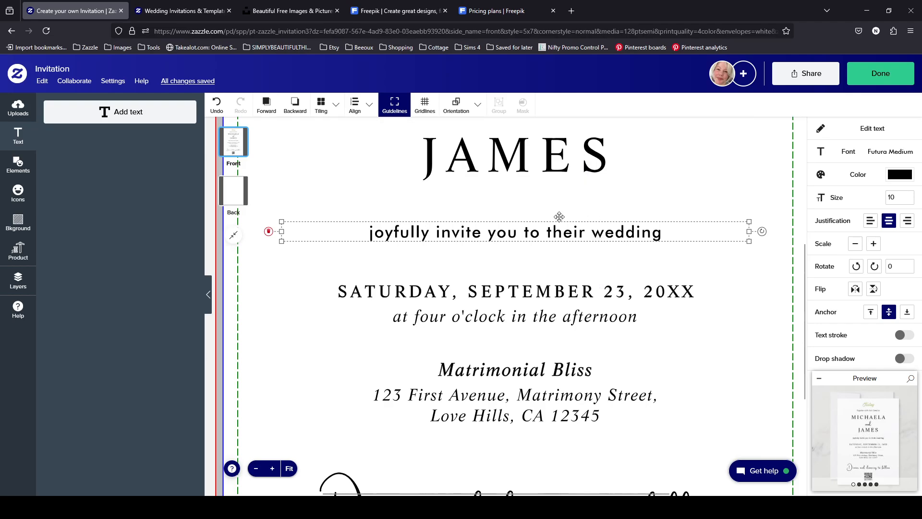
click(897, 152)
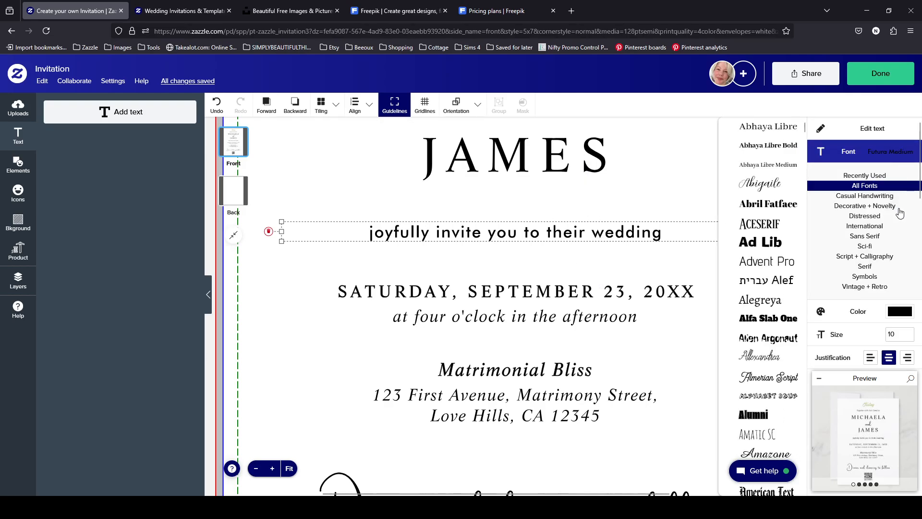
click(895, 236)
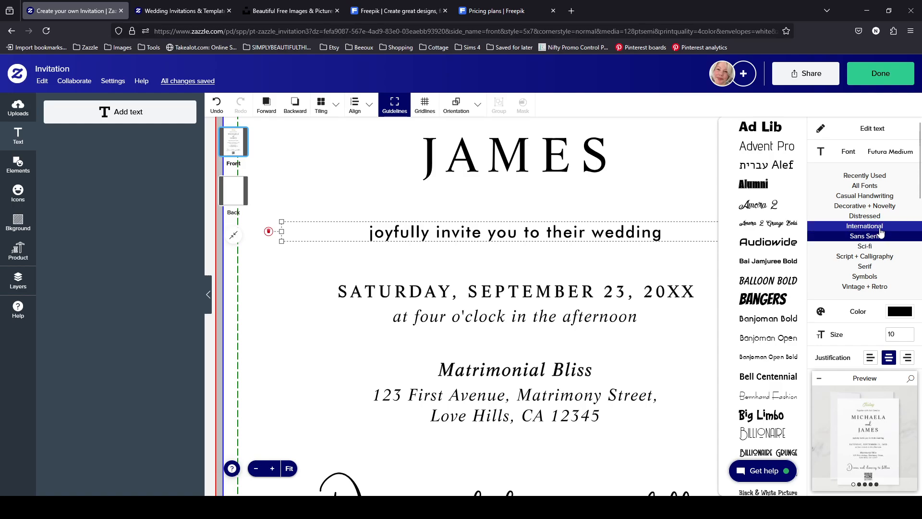
click(869, 267)
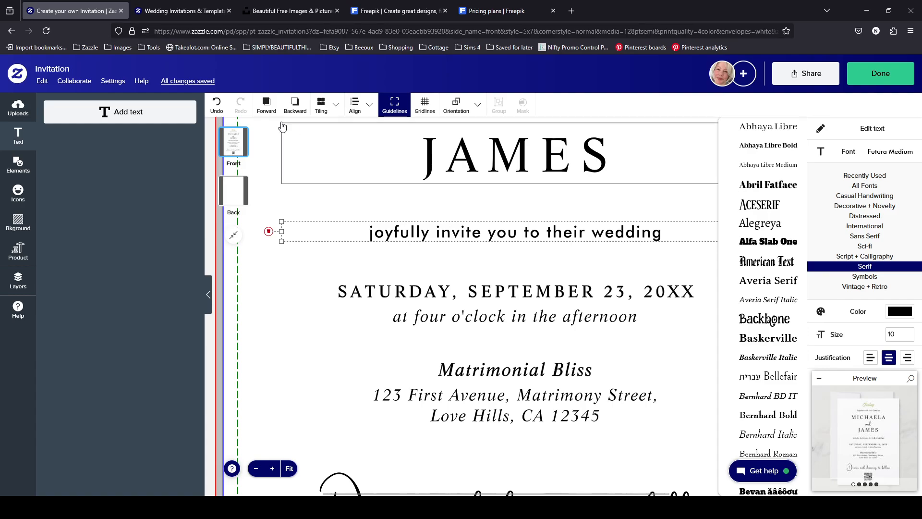
click(221, 103)
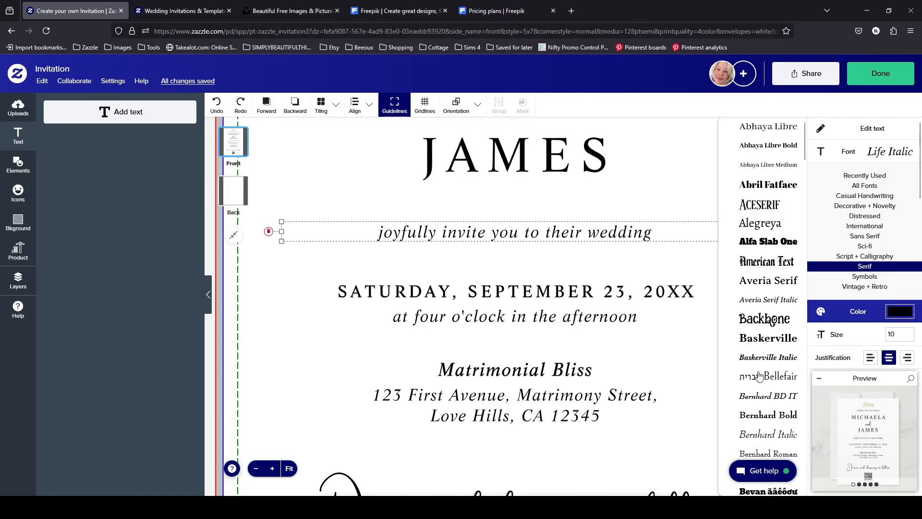
- Look through the invitation line's text formatting options and turn off the text stroke on the word "and" between the couple's names
click(288, 469)
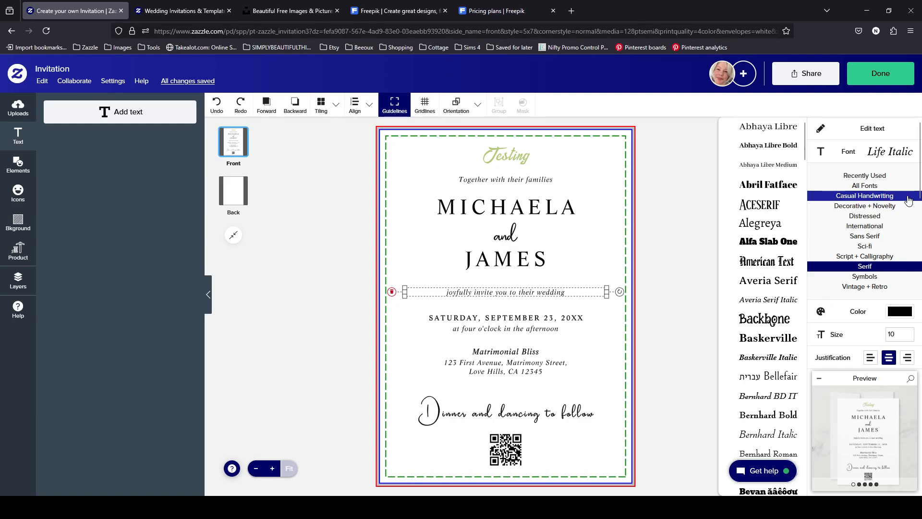
scroll(907, 214, down, 3)
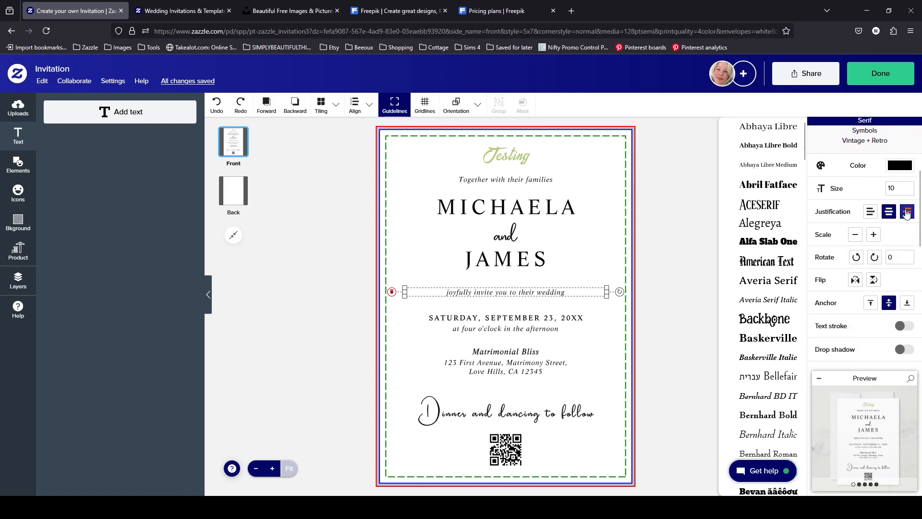
scroll(906, 209, up, 2)
scroll(908, 211, down, 6)
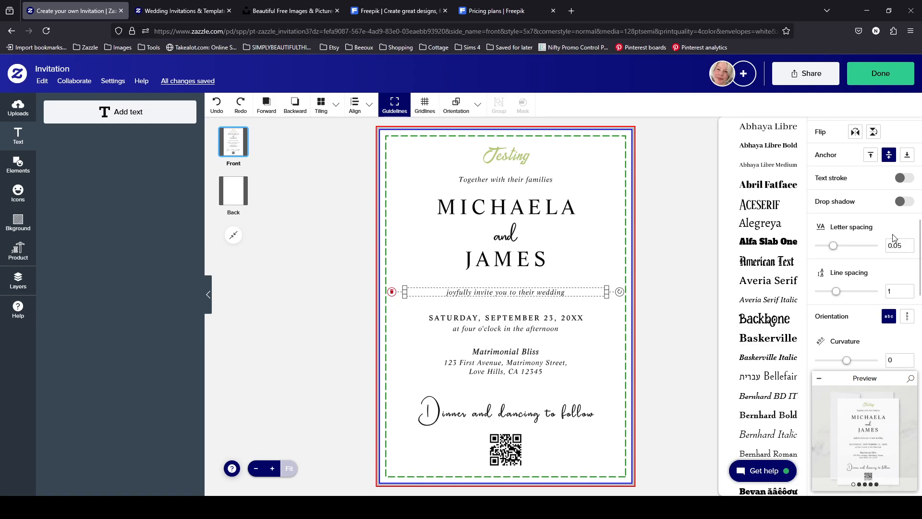
scroll(891, 204, up, 1)
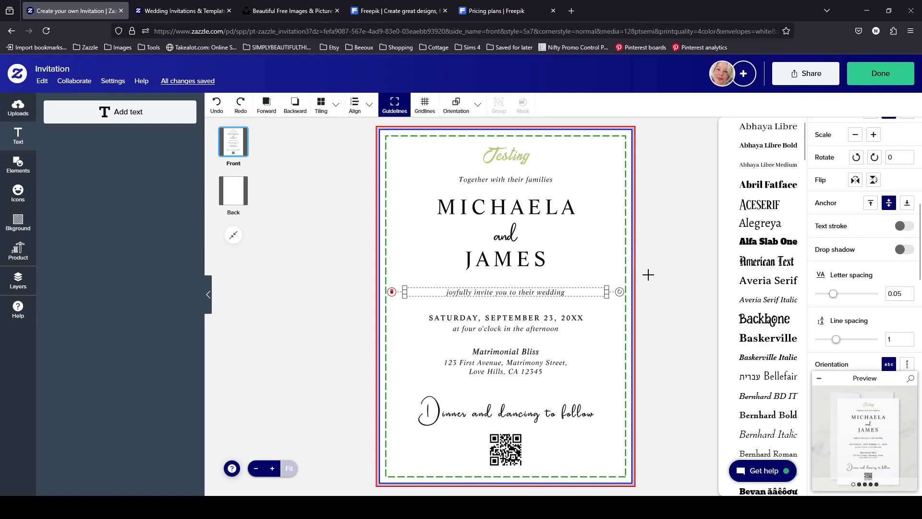
click(520, 234)
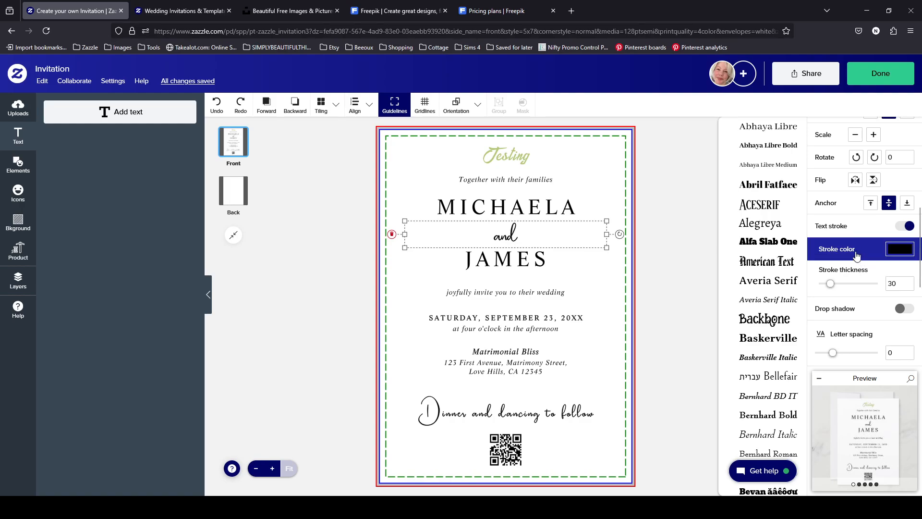
click(901, 229)
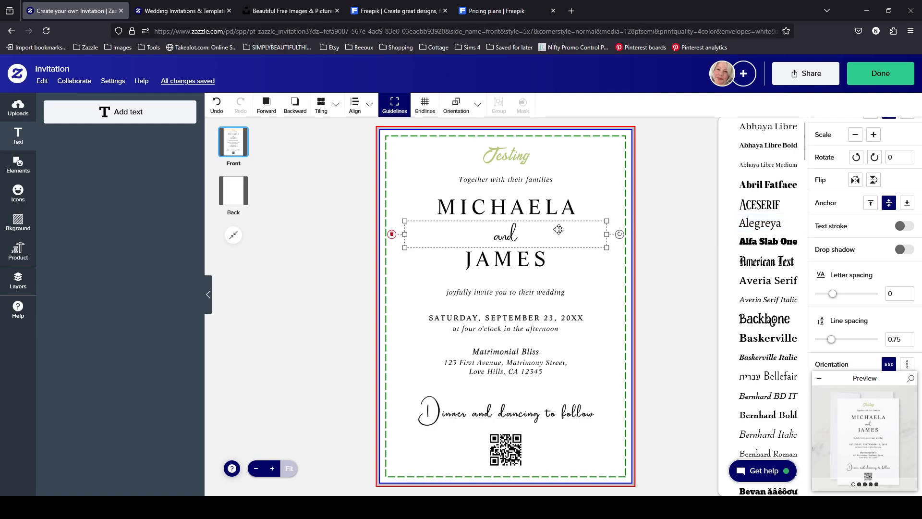
- Browse the Script + Calligraphy fonts and try Emeline on the word "and" between the couple's names
scroll(868, 227, up, 5)
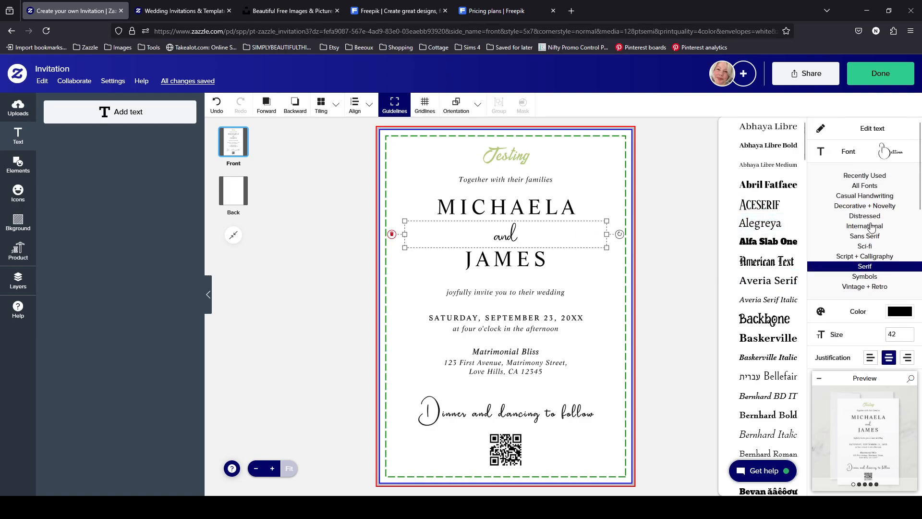
click(877, 256)
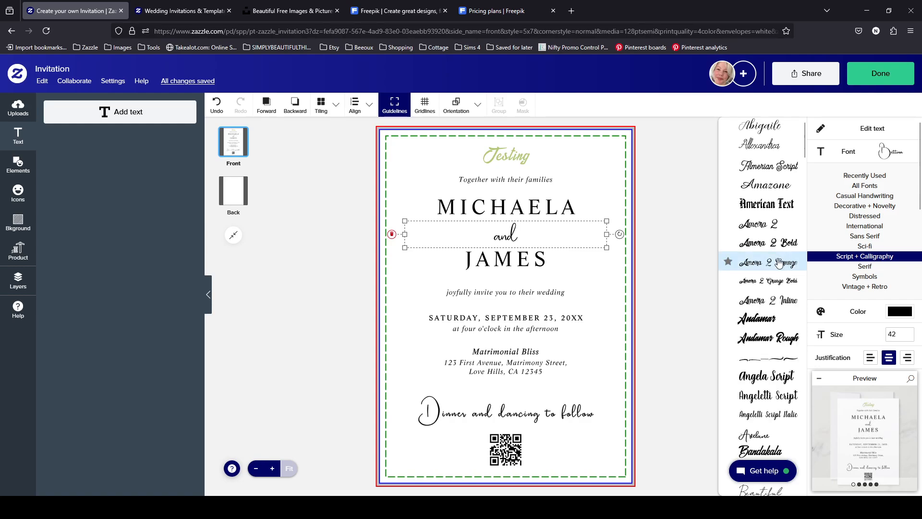
scroll(768, 262, down, 3)
scroll(779, 263, down, 3)
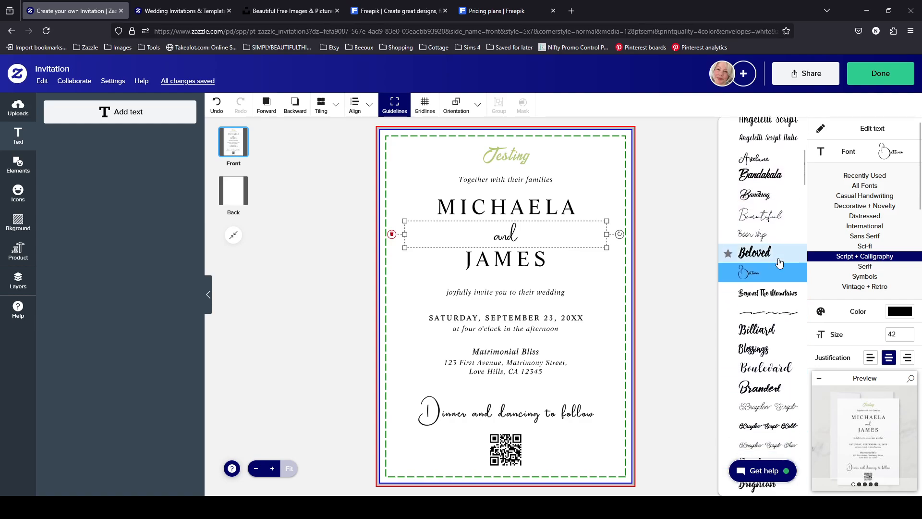
scroll(779, 263, down, 12)
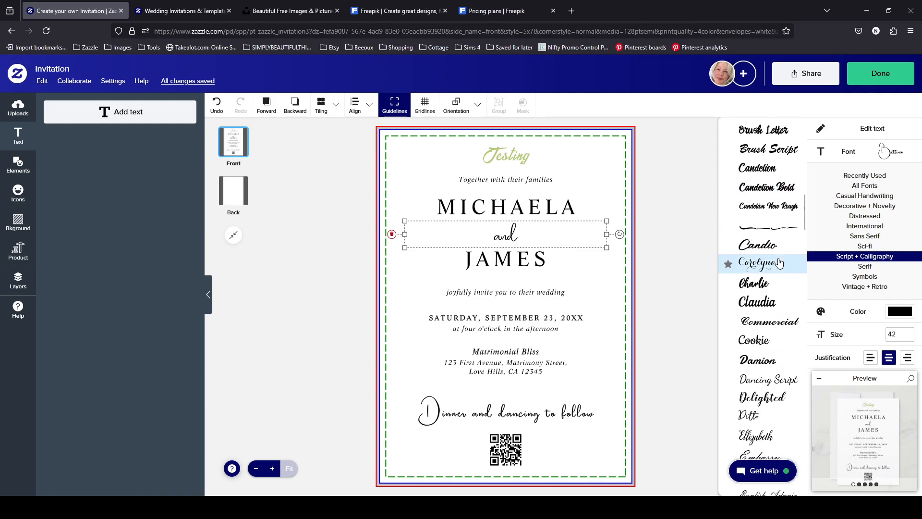
scroll(779, 262, down, 6)
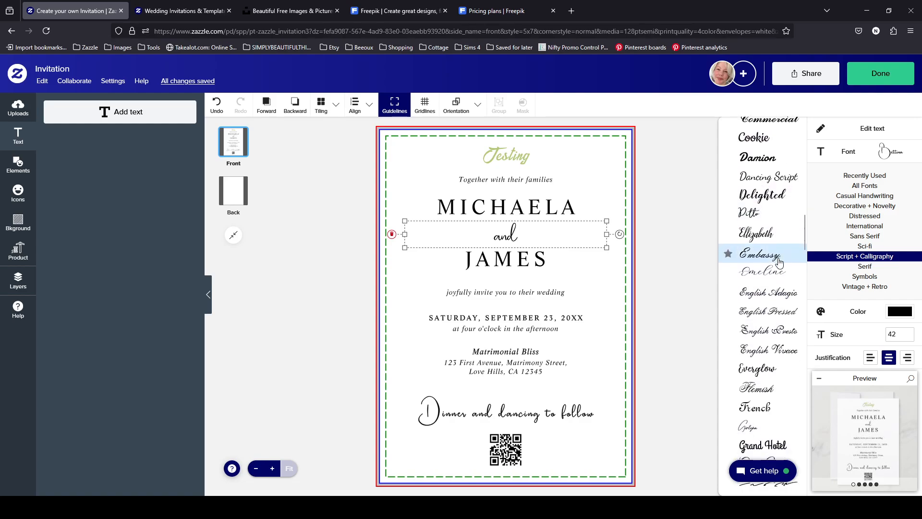
click(777, 270)
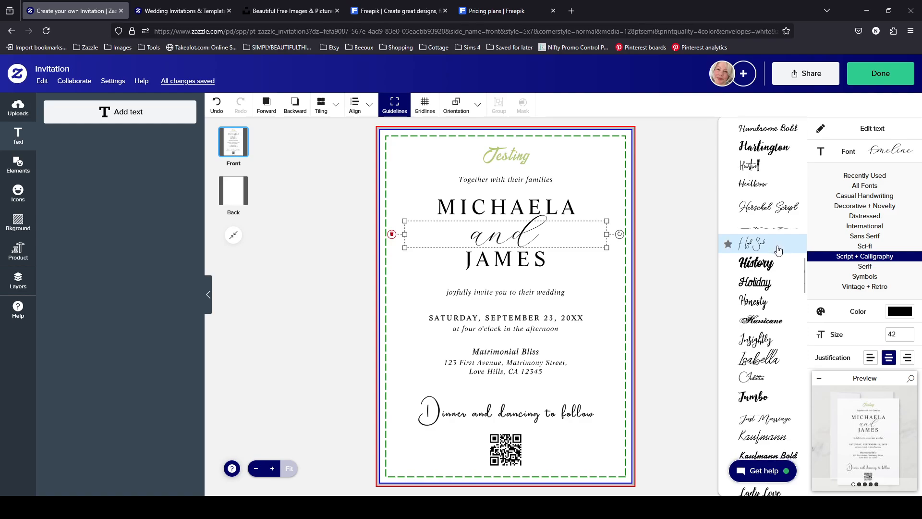
- Try two more script fonts on the word "and", ending with the font Beautiful
click(776, 244)
scroll(786, 266, down, 5)
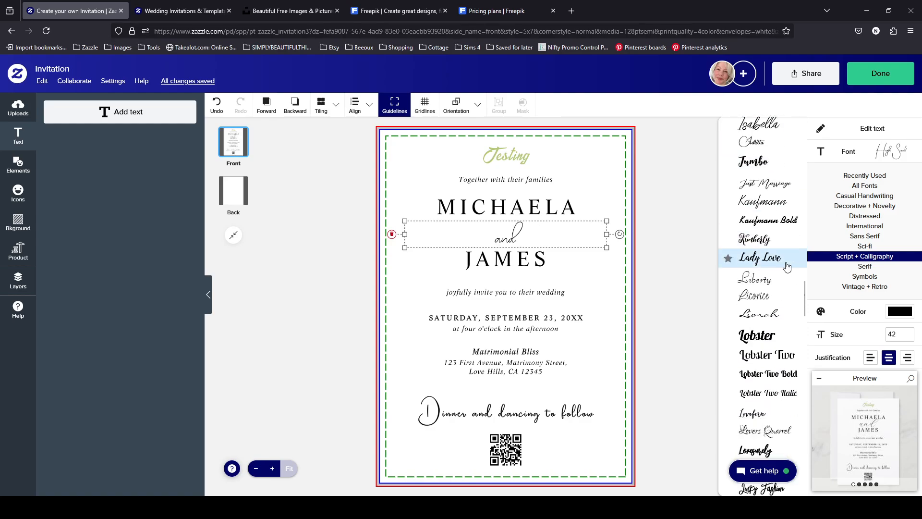
scroll(787, 265, up, 15)
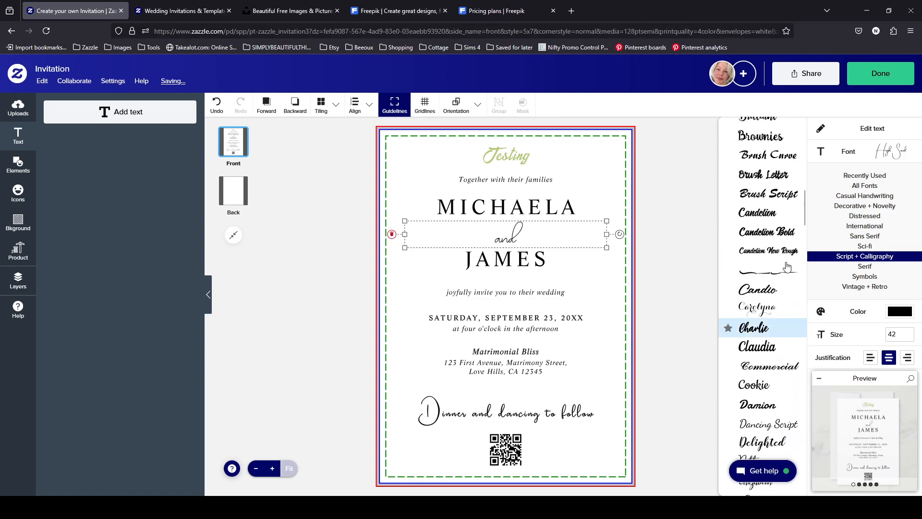
scroll(787, 266, up, 10)
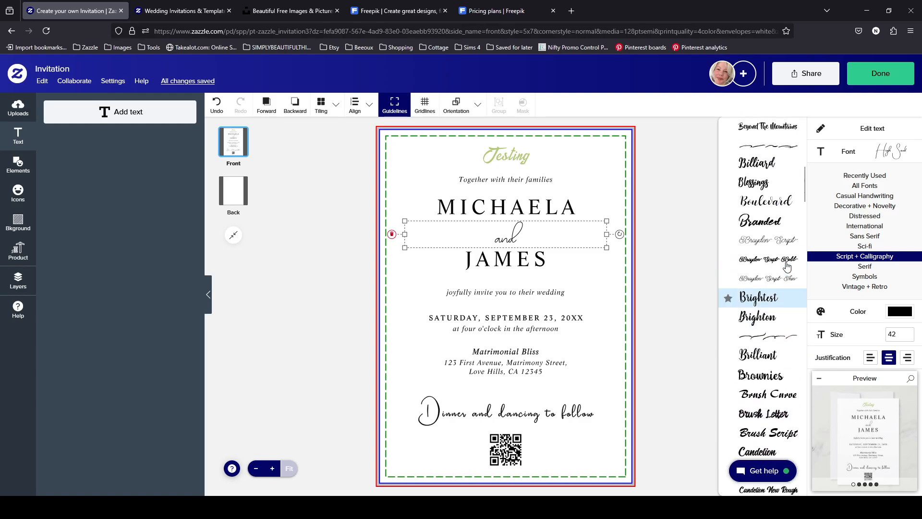
scroll(787, 266, up, 1)
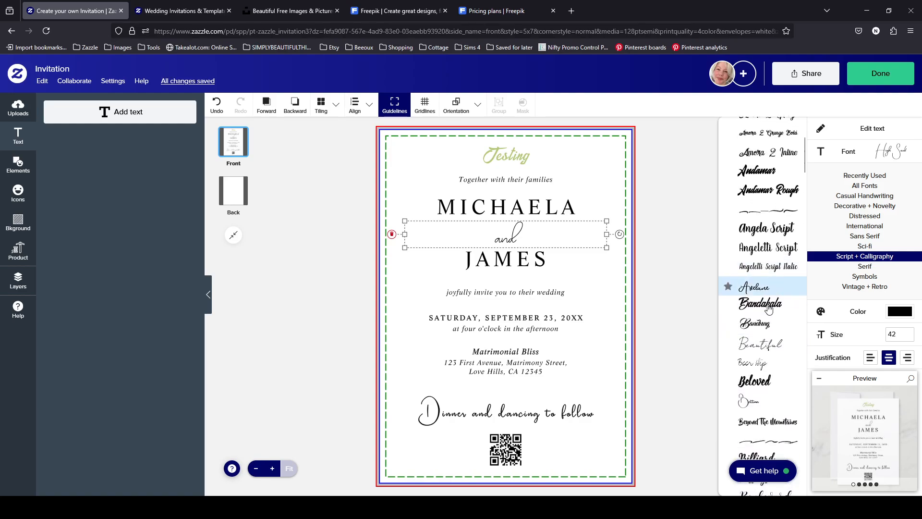
click(779, 354)
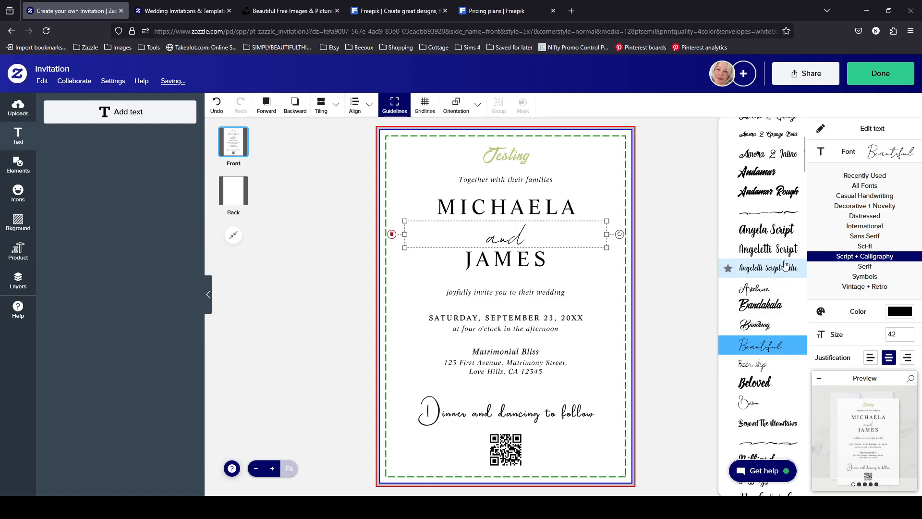
- Undo the three script font changes made to the word "and"
scroll(896, 277, down, 4)
scroll(896, 276, down, 2)
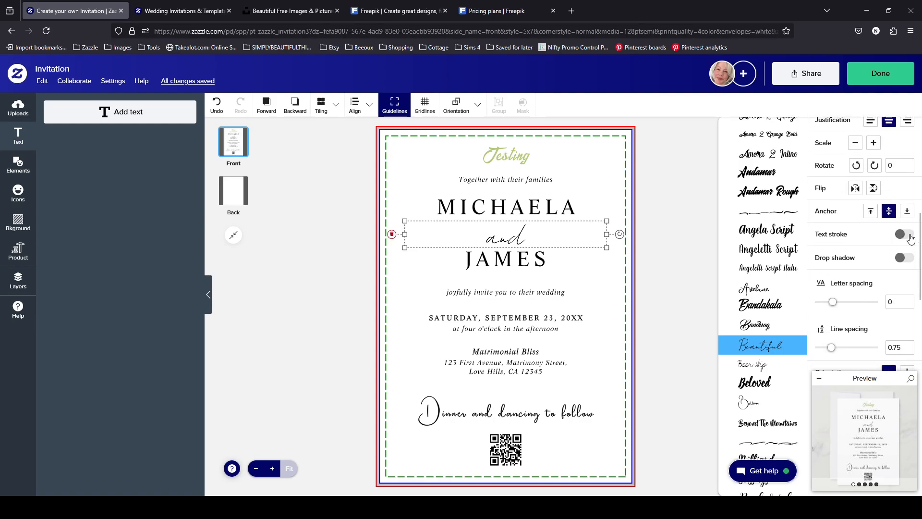
click(217, 112)
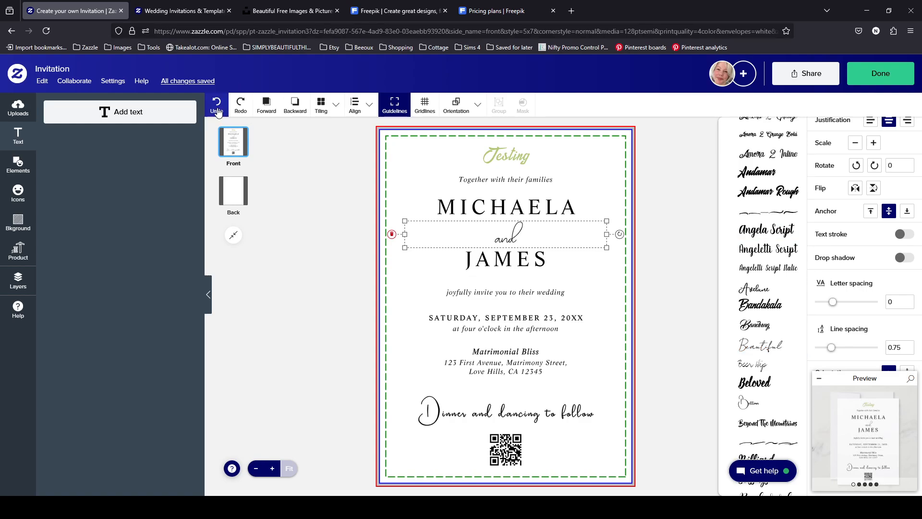
click(217, 111)
click(218, 112)
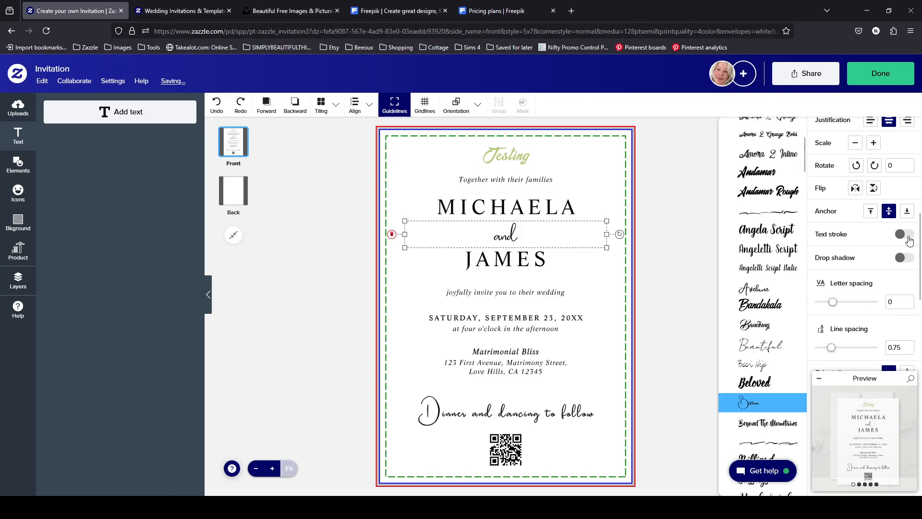
- Turn on the text stroke for the word "and" and look through its stroke color choices
click(908, 236)
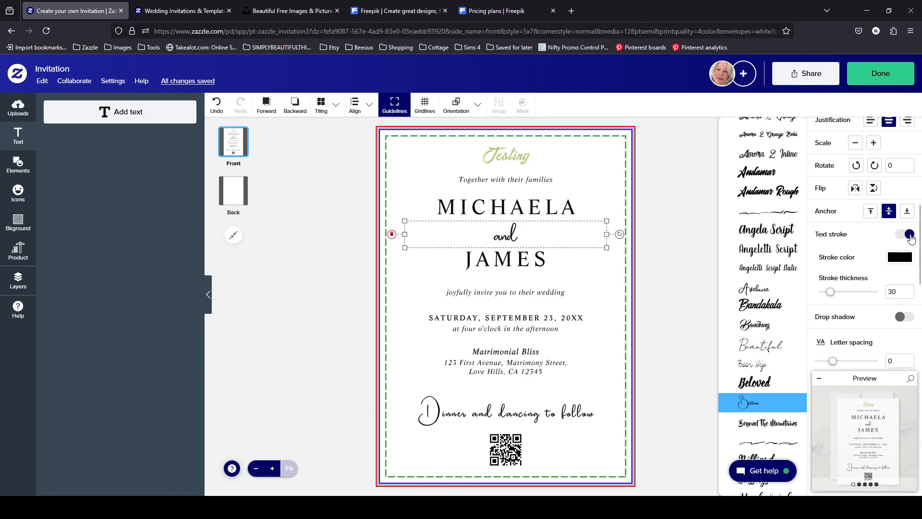
click(901, 258)
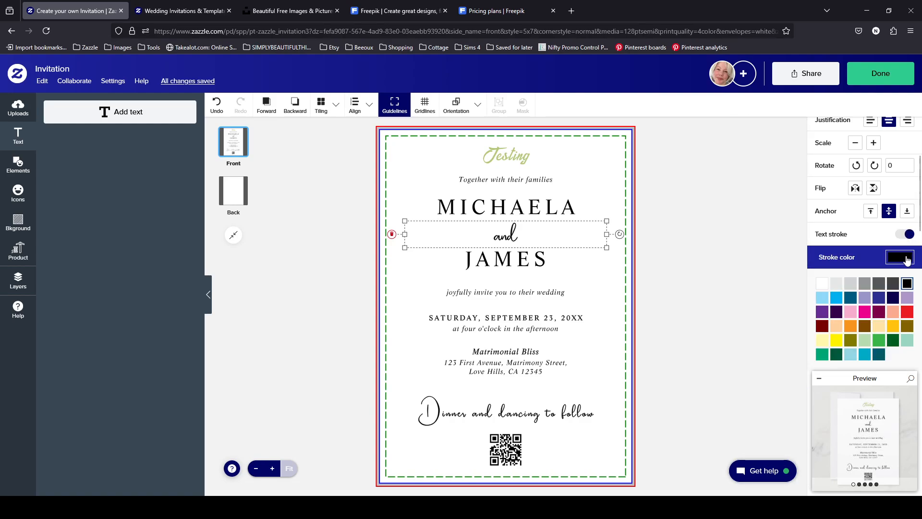
scroll(914, 298, down, 1)
scroll(914, 298, down, 2)
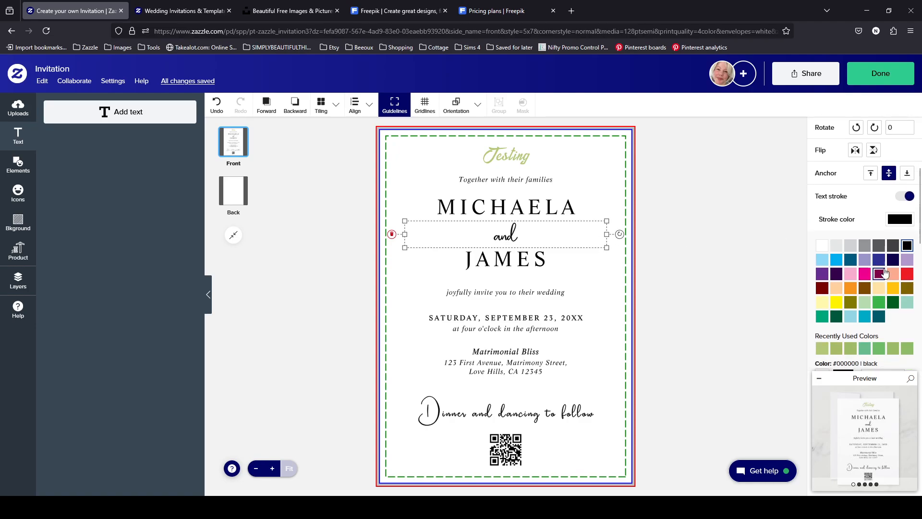
scroll(860, 240, down, 5)
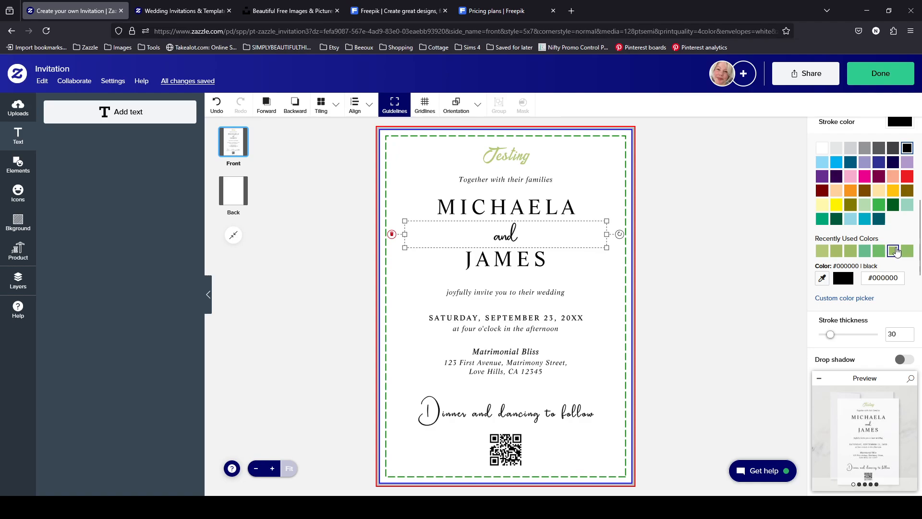
- Try recently used greens as the stroke color of the word "and", ending with #B4C879
click(530, 162)
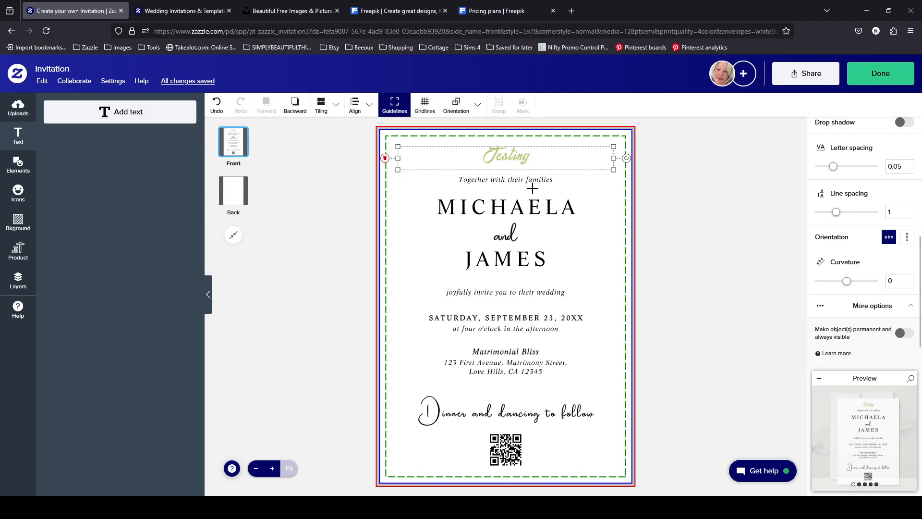
click(516, 223)
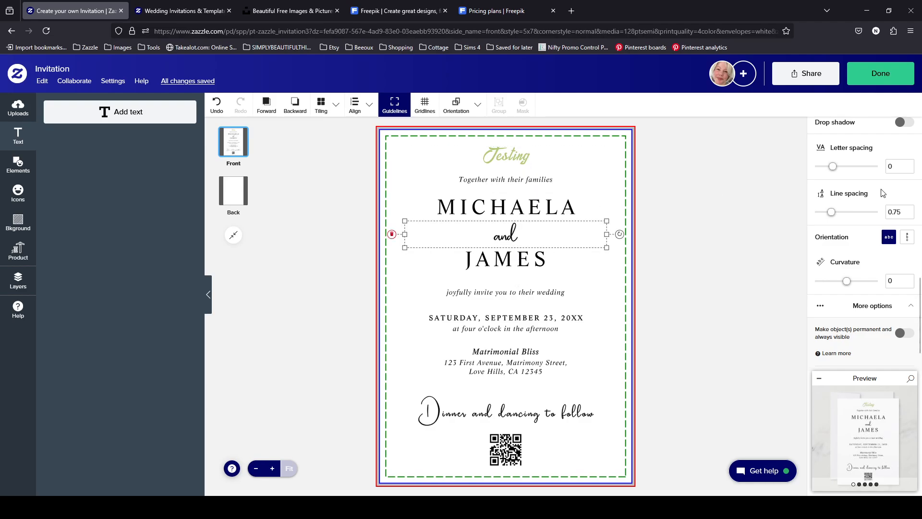
scroll(906, 203, down, 1)
scroll(905, 202, up, 5)
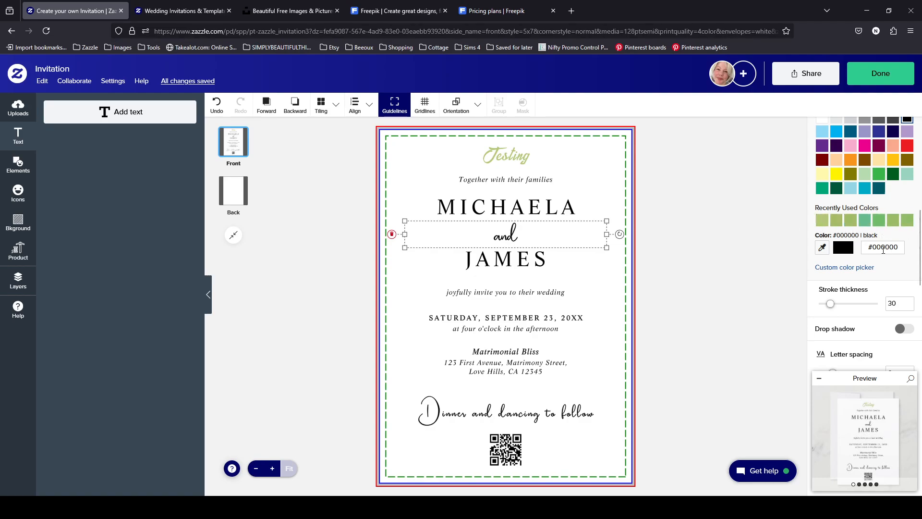
click(855, 268)
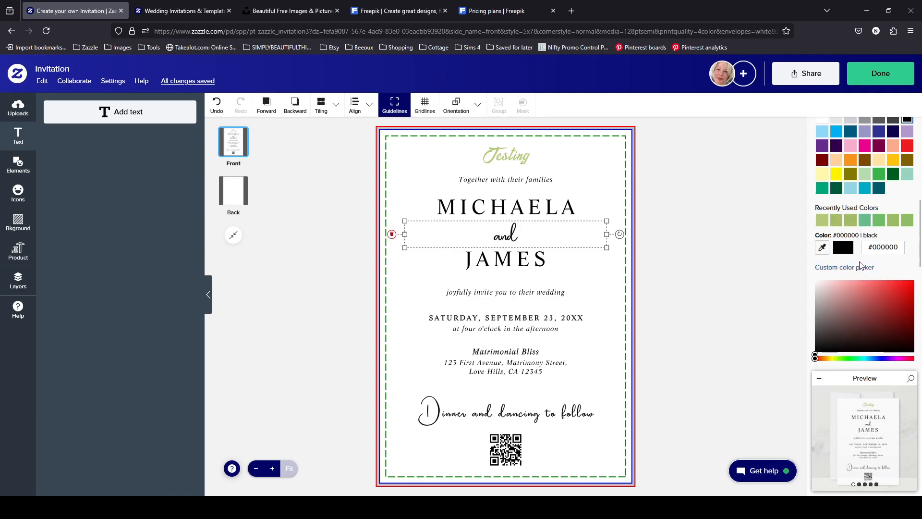
click(850, 220)
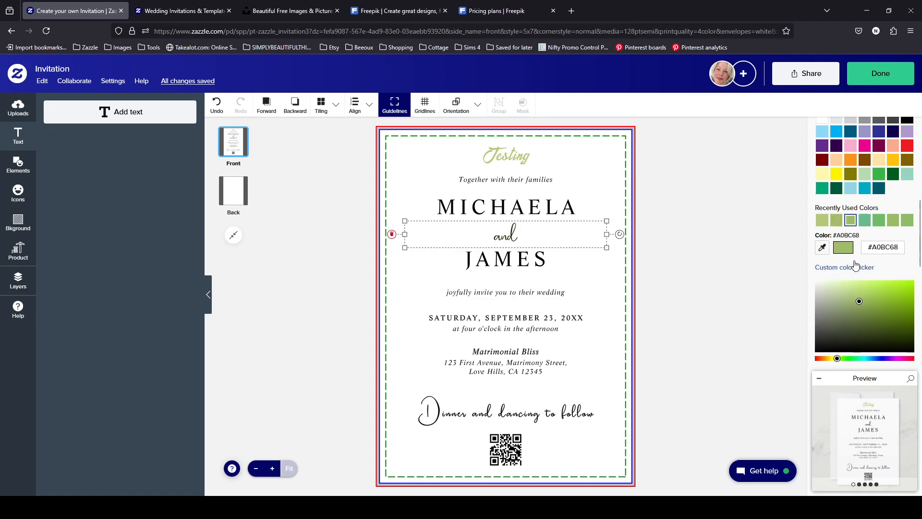
click(823, 221)
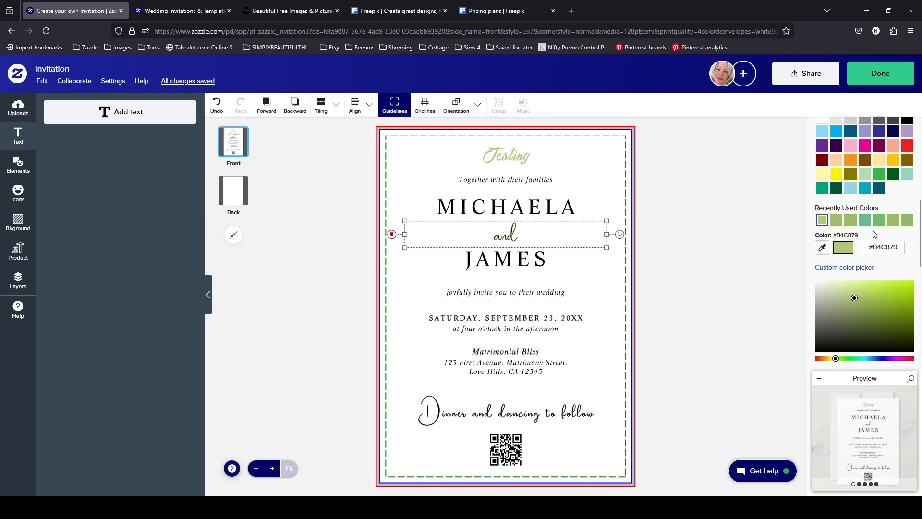
- Sample a stroke color for the word "and" from the invitation design with the eyedropper
click(823, 249)
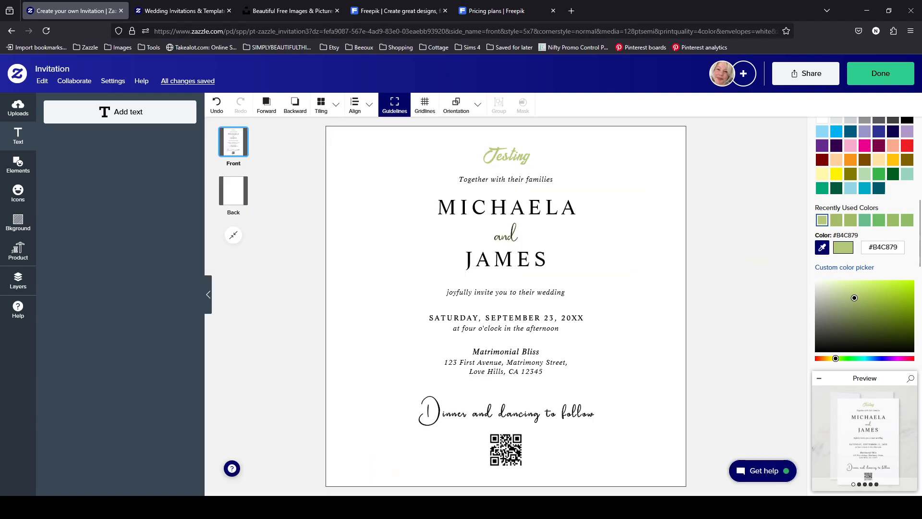
click(673, 231)
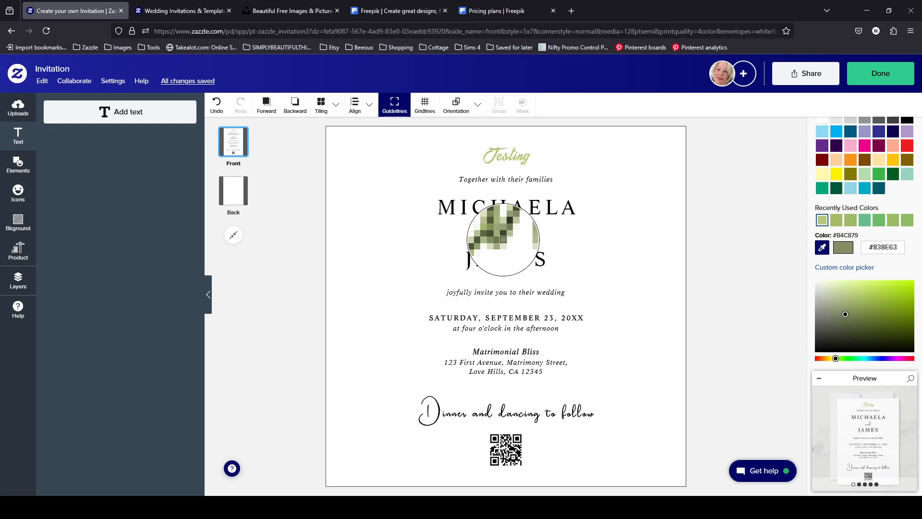
- Sample #838E63 from the canvas as the stroke color of the "and" text
click(503, 240)
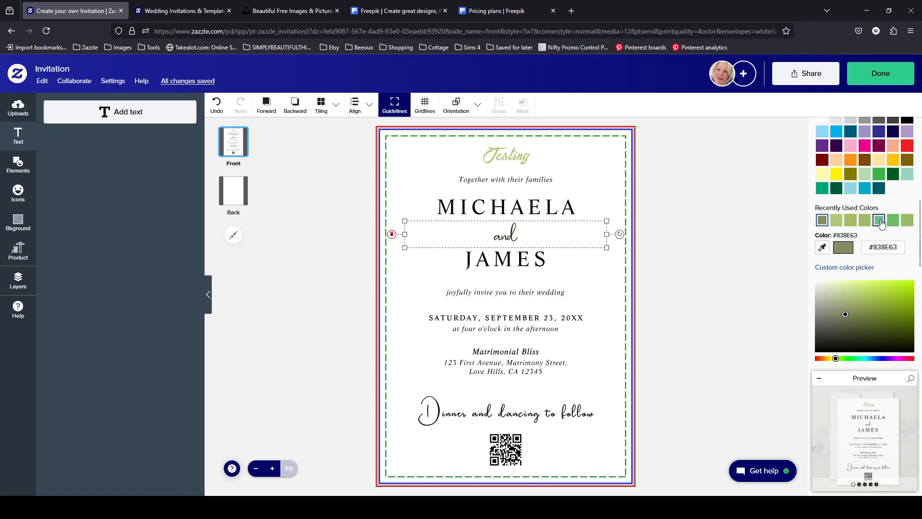
scroll(912, 332, up, 5)
scroll(912, 332, down, 3)
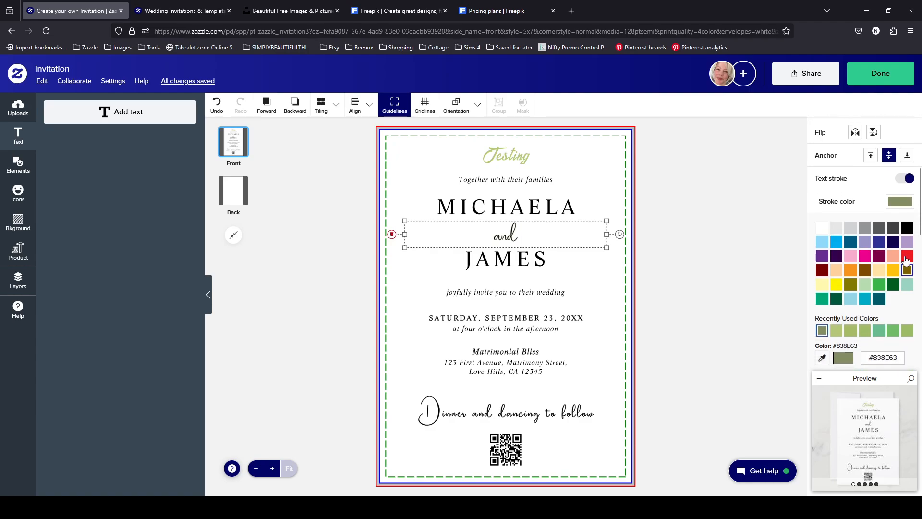
click(864, 191)
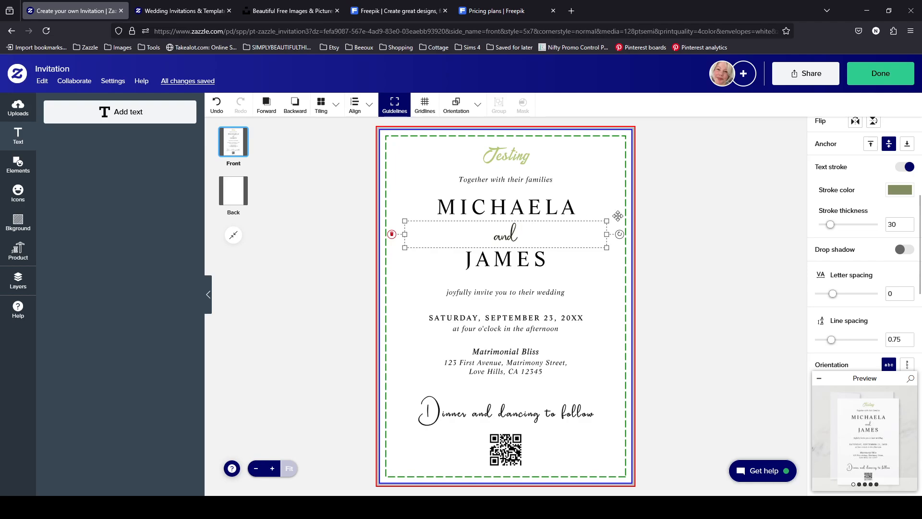
scroll(906, 176, up, 5)
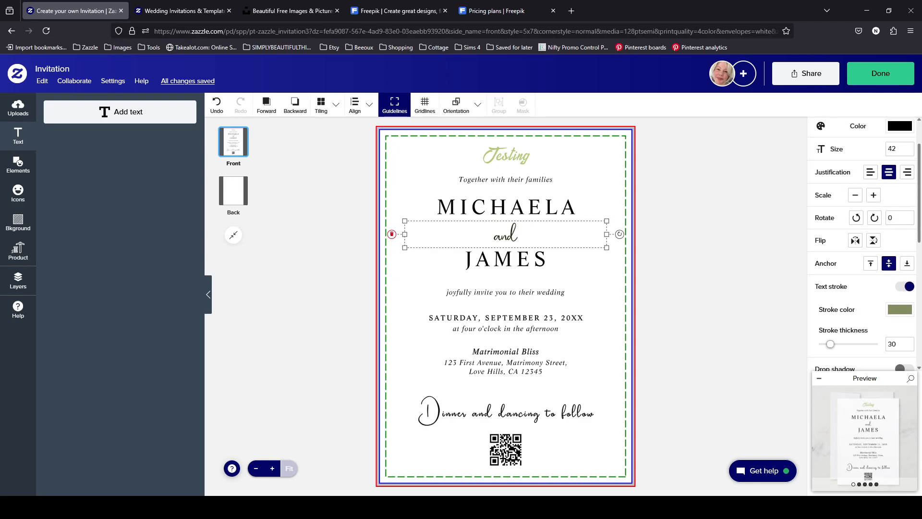
- Set the fill color of the "and" text to the recently used #838E63
click(906, 176)
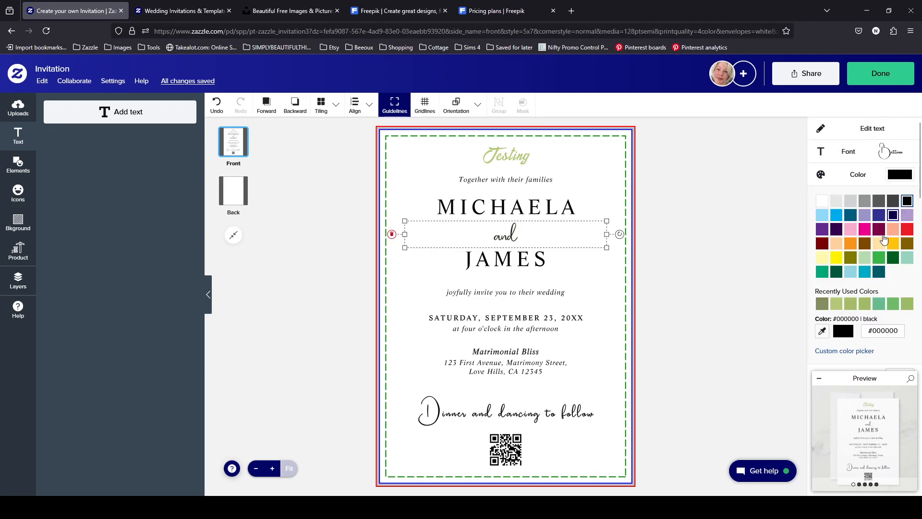
click(823, 304)
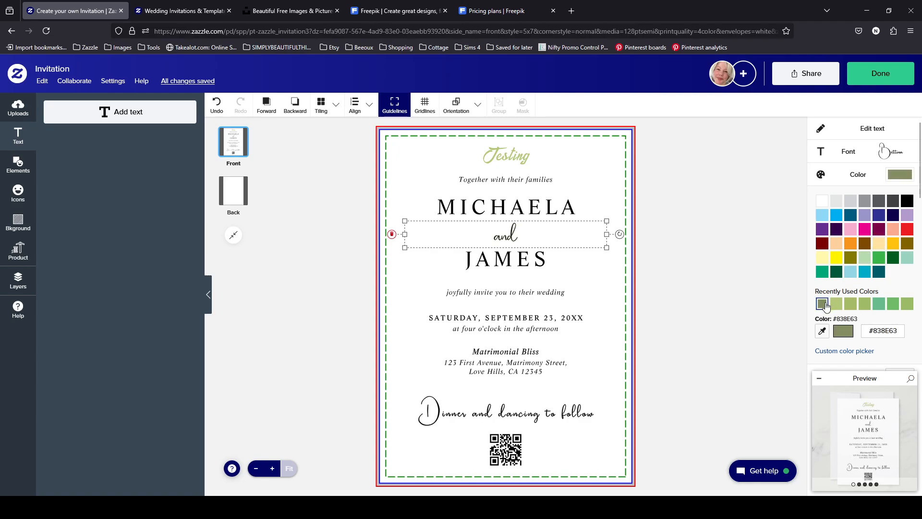
click(899, 175)
scroll(912, 216, down, 3)
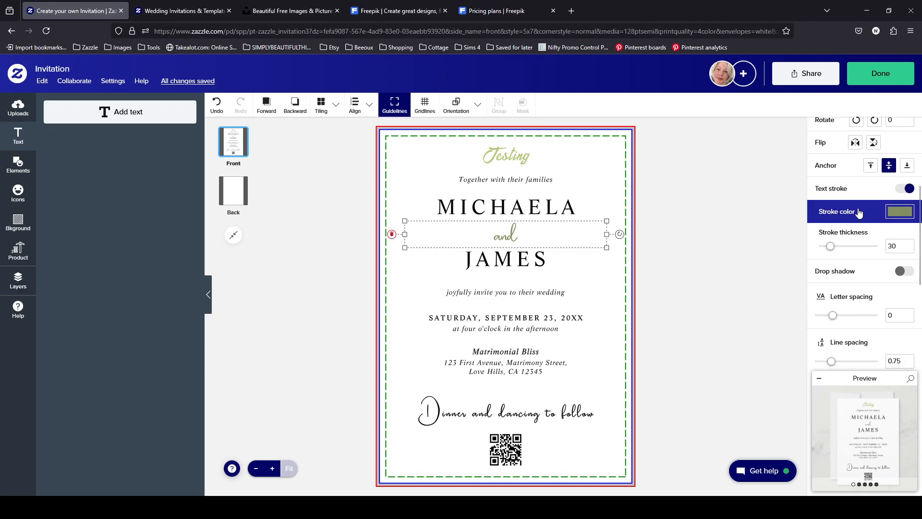
scroll(884, 206, up, 3)
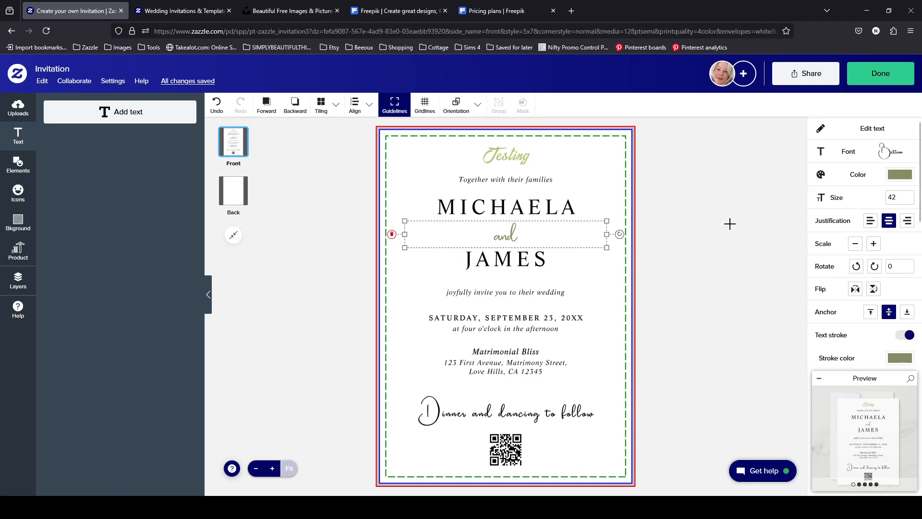
scroll(874, 231, down, 5)
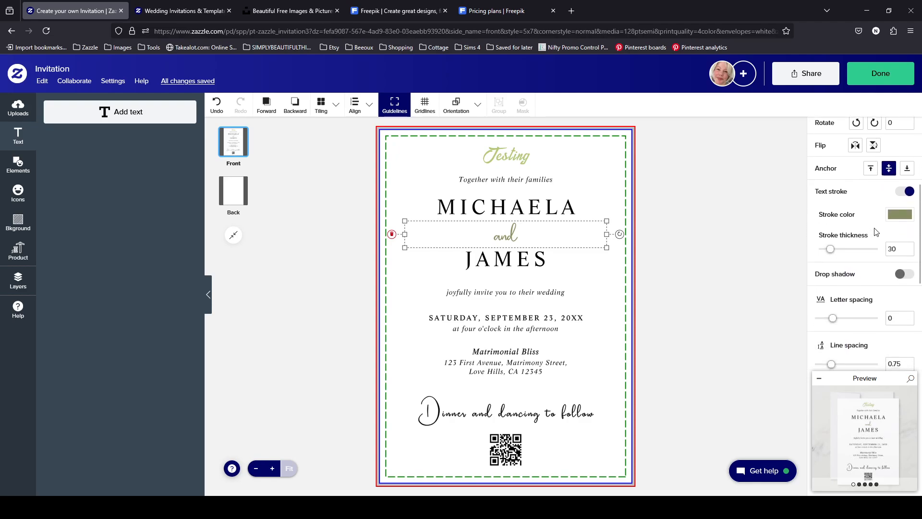
- Undo the recent fill and stroke color changes on the "and" text
click(216, 105)
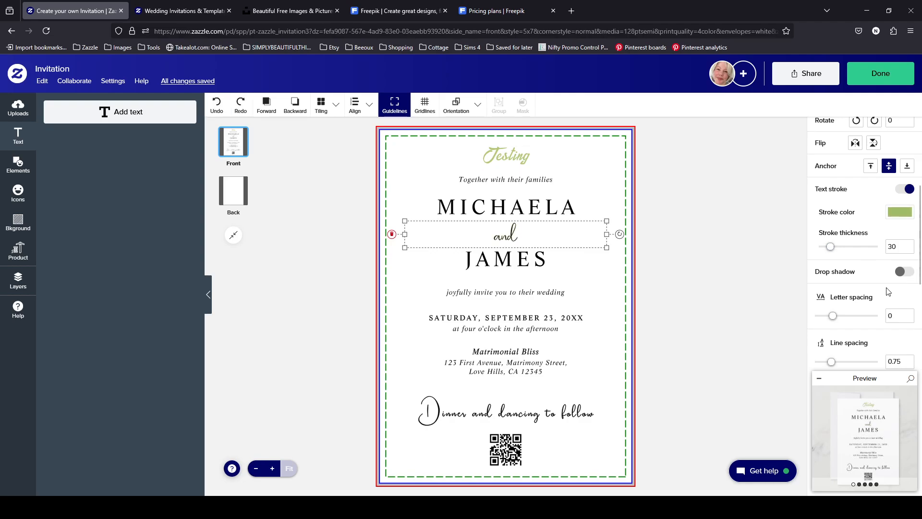
click(217, 104)
- Turn on the drop shadow for the "and" text and try several grey shades, ending on light grey
scroll(888, 237, down, 2)
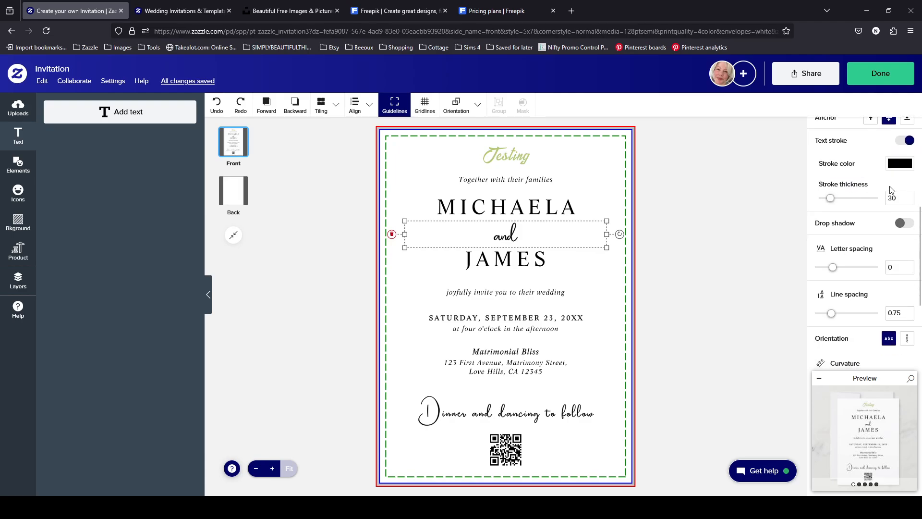
click(908, 223)
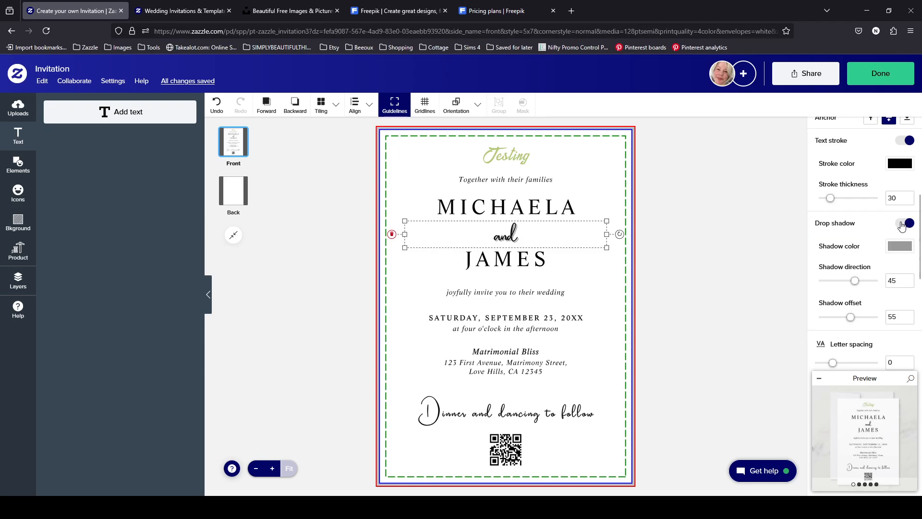
click(894, 247)
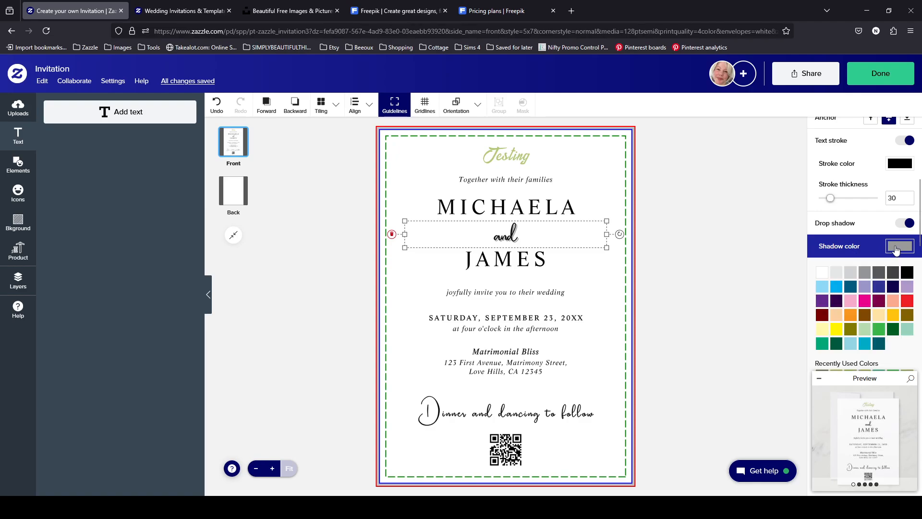
click(851, 273)
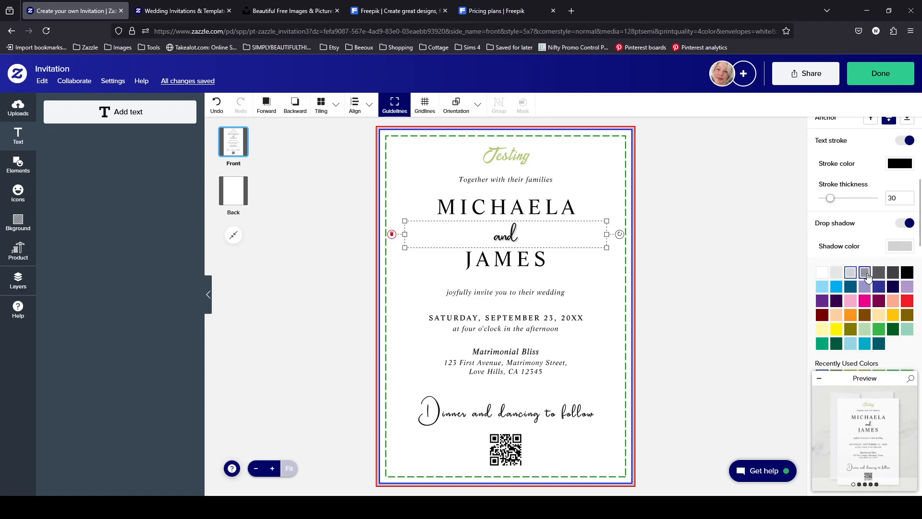
click(867, 274)
click(906, 274)
click(879, 273)
click(851, 273)
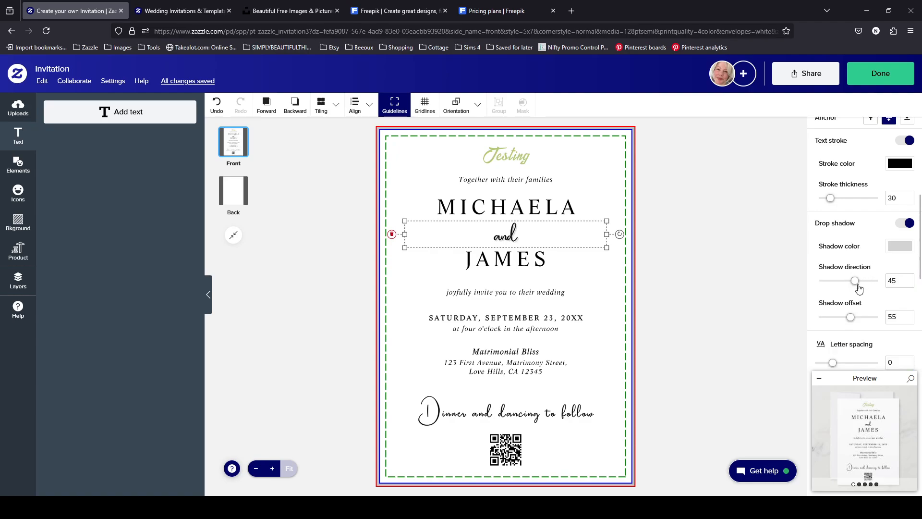
- Change the drop shadow of the "and" text to red with direction 109 and offset 100
drag(856, 281, 861, 282)
click(899, 246)
click(908, 301)
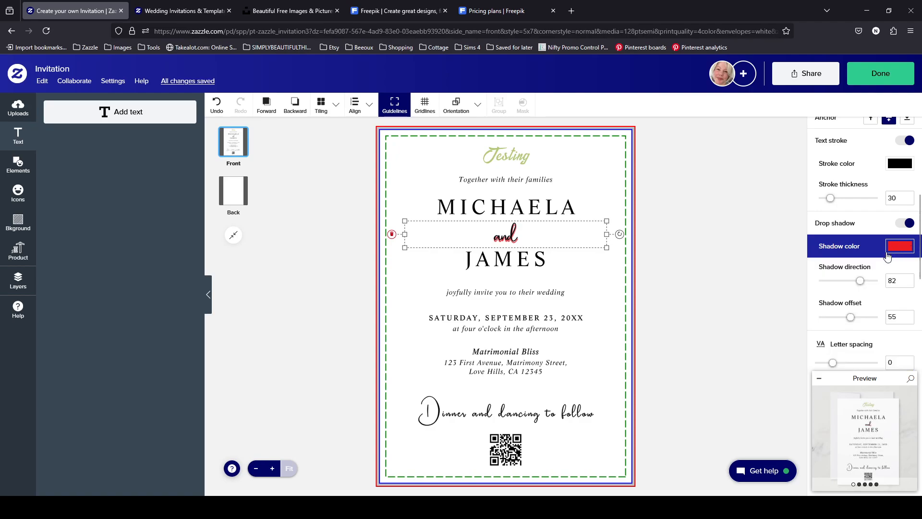
mouse_move(861, 282)
mouse_down()
mouse_move(879, 285)
mouse_move(820, 287)
mouse_move(887, 289)
mouse_move(822, 284)
mouse_move(865, 284)
mouse_up()
drag(850, 318, 901, 328)
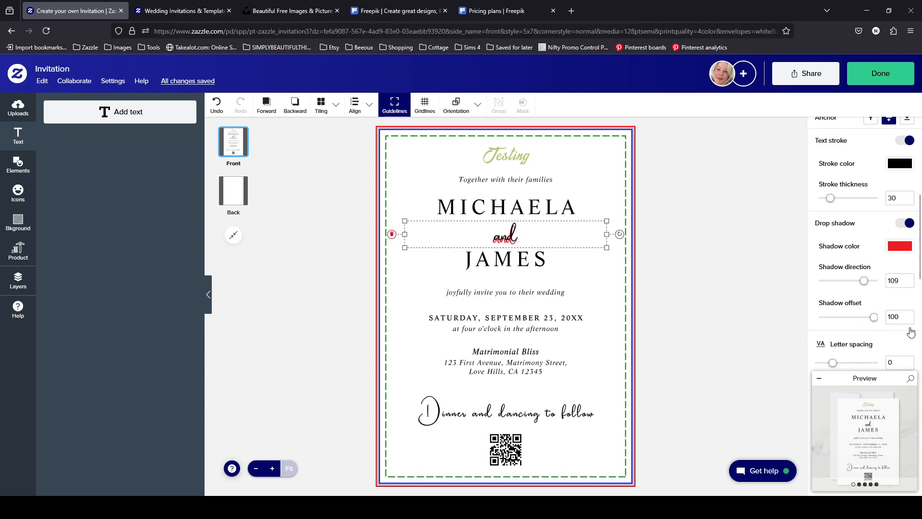
- Reduce the shadow offset of the "and" text and turn its drop shadow off
mouse_move(873, 317)
mouse_down()
mouse_move(820, 327)
mouse_move(860, 320)
mouse_up()
click(902, 224)
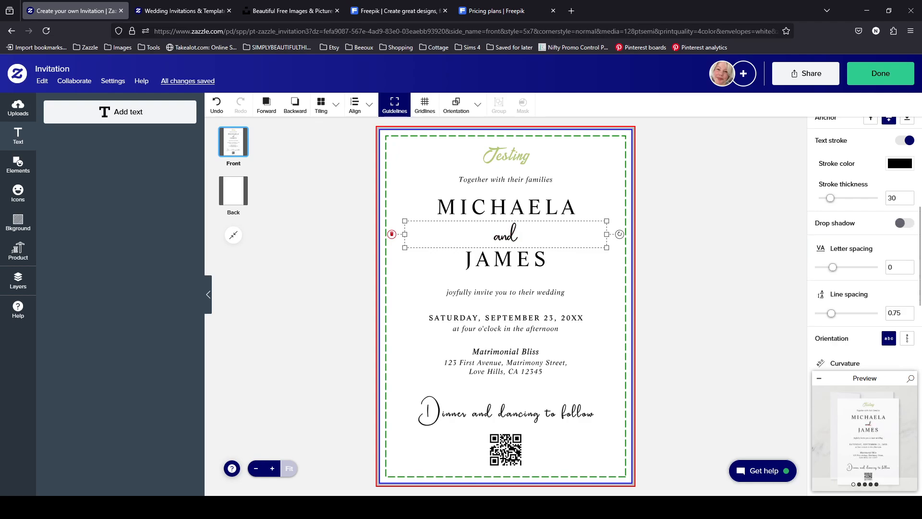
- Examine the letter and line spacing settings of the "and" text and the two name lines
scroll(910, 257, down, 2)
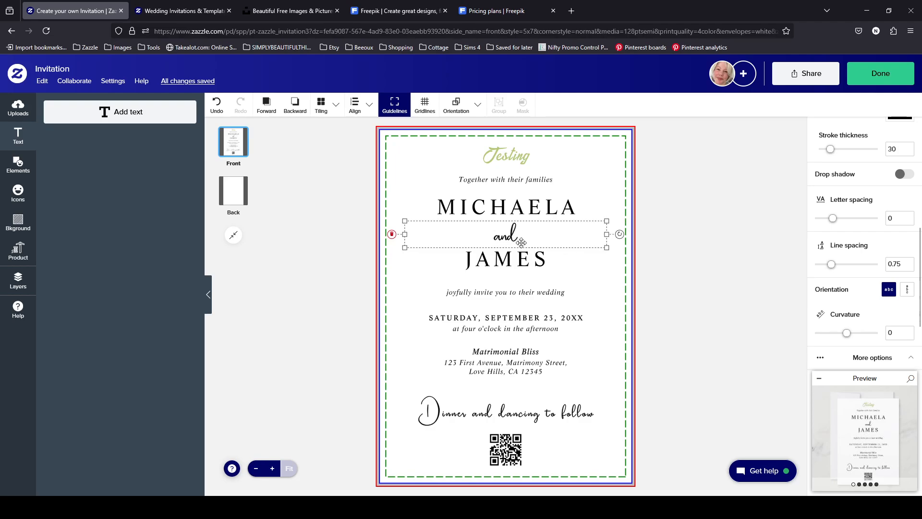
scroll(900, 213, up, 1)
scroll(904, 210, up, 5)
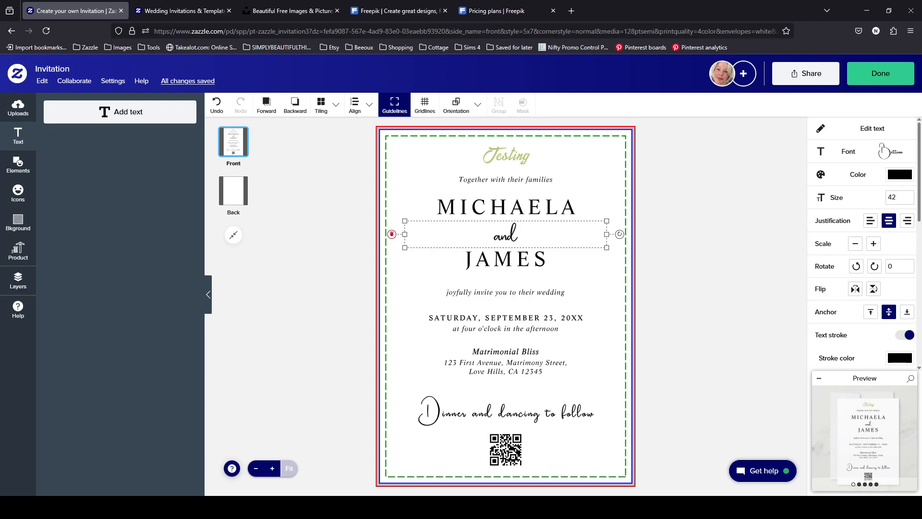
scroll(905, 214, down, 5)
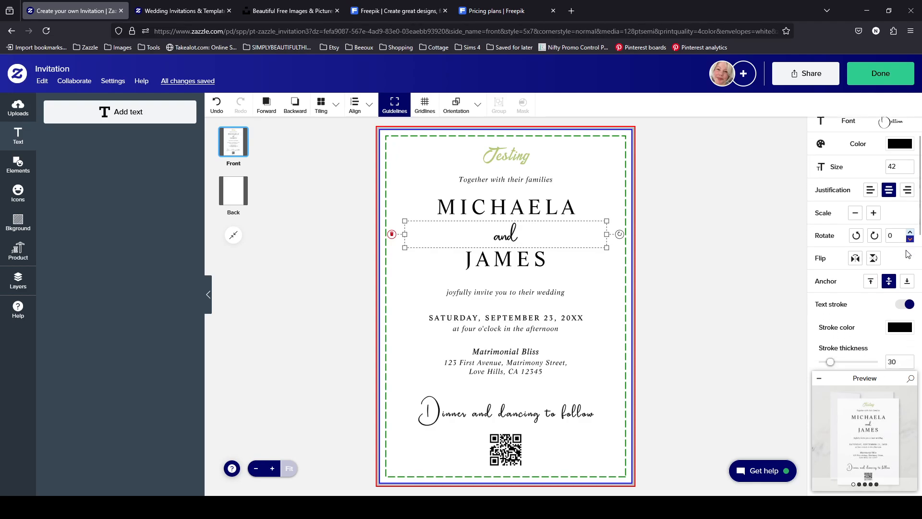
click(909, 270)
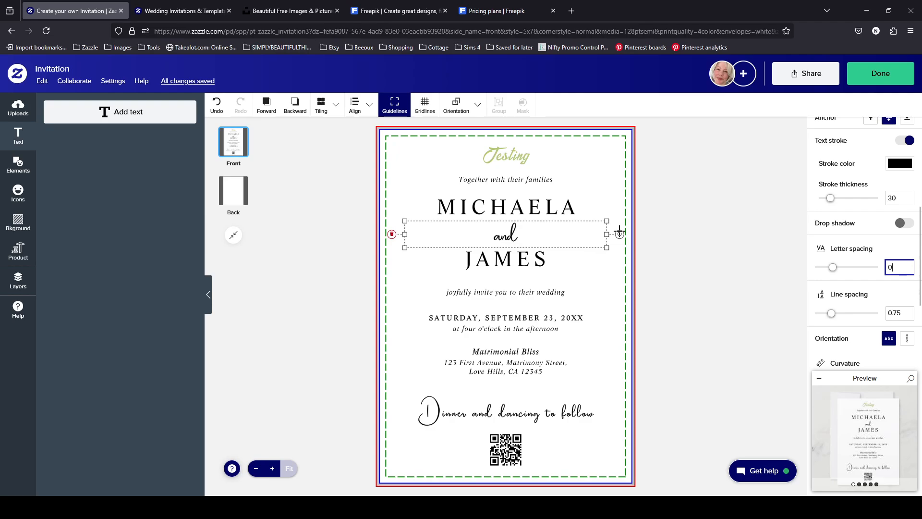
click(539, 265)
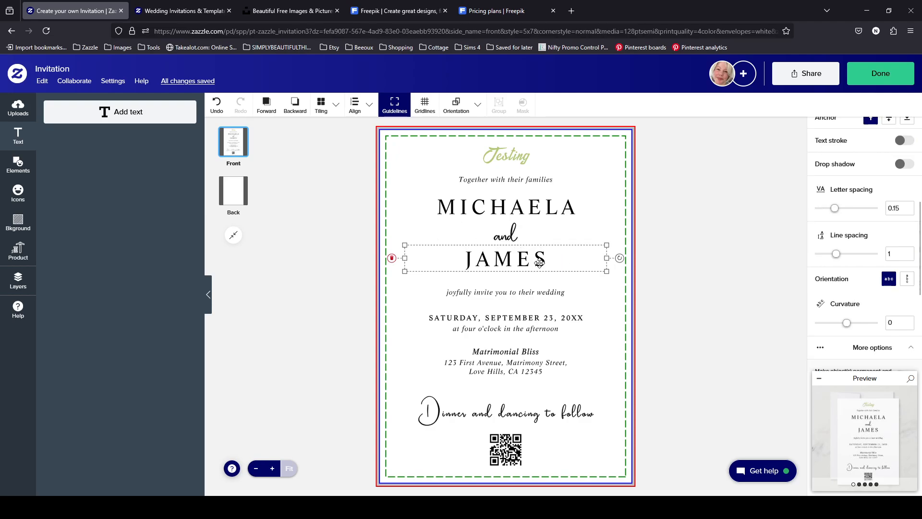
click(550, 210)
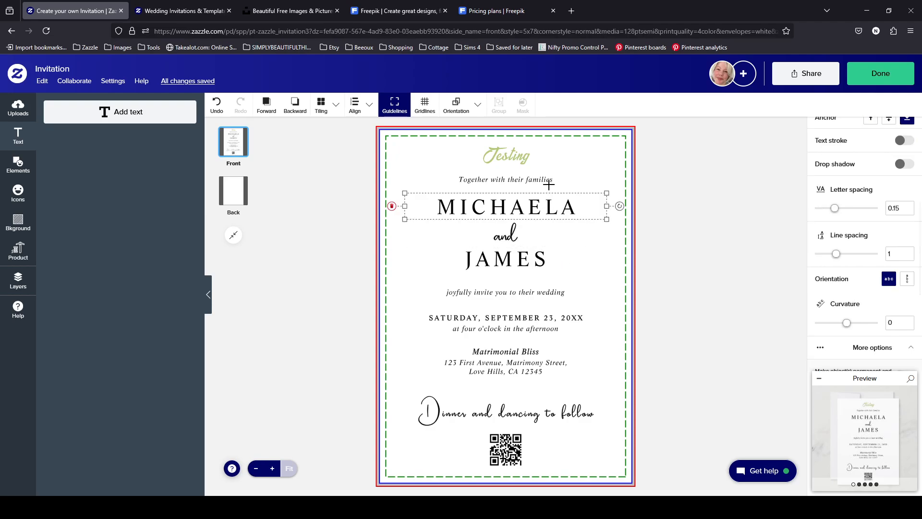
- Increase the letter spacing of the "Together with their families" line to 0.25
click(549, 182)
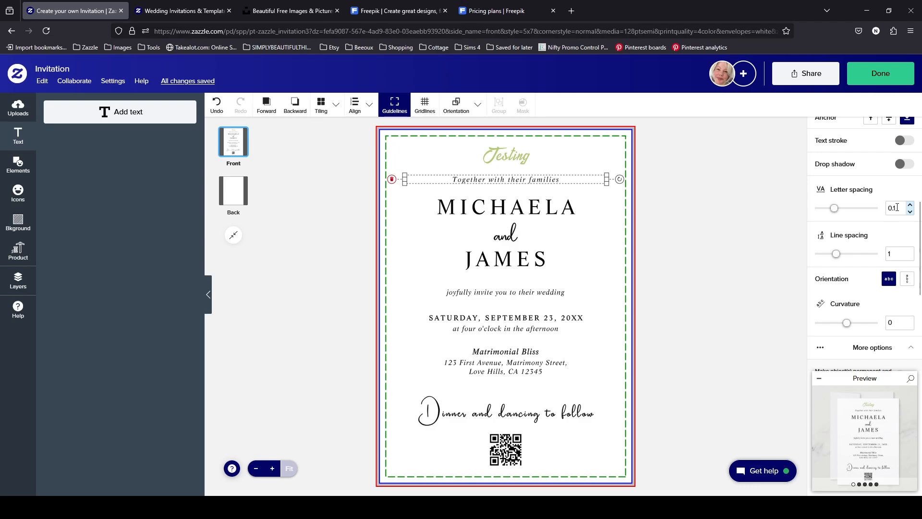
double_click(898, 209)
click(912, 232)
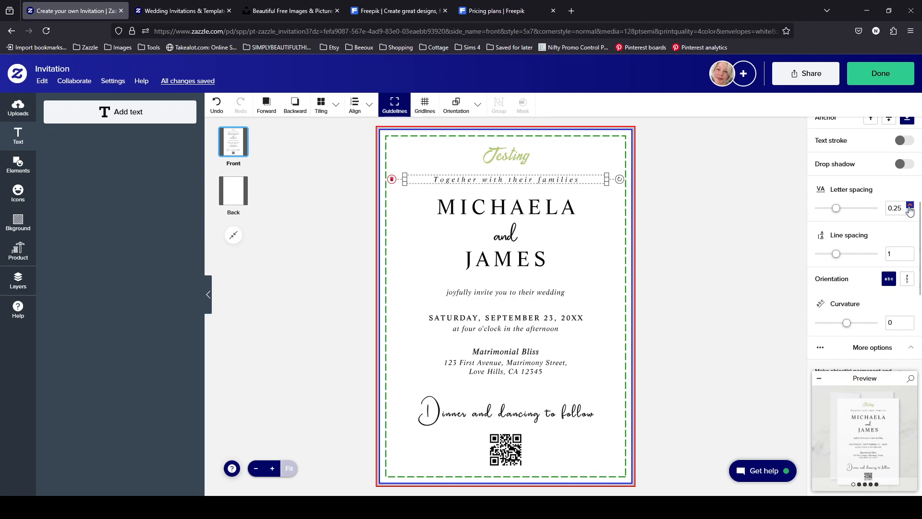
- Try a letter spacing of 0.2 on the "Together with their families" line, and reduce it to 0.05
click(896, 208)
drag(896, 207, 904, 208)
text(2)
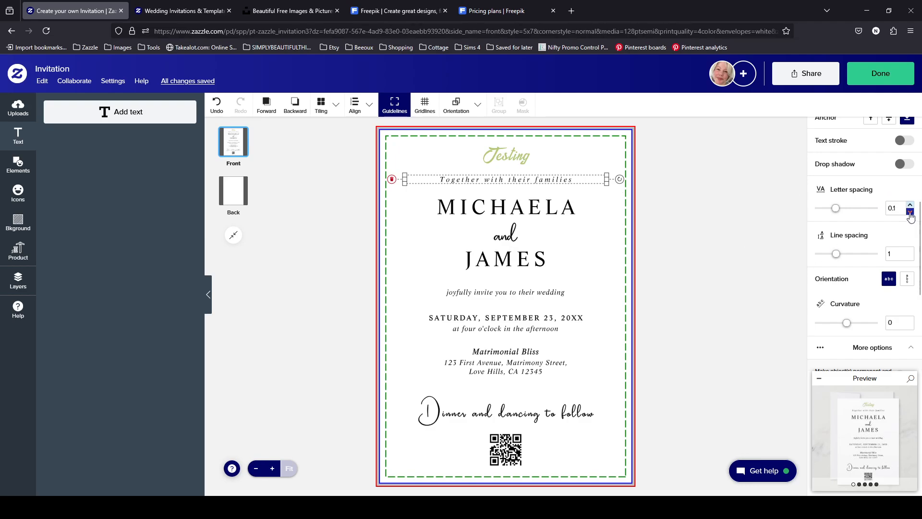
click(910, 212)
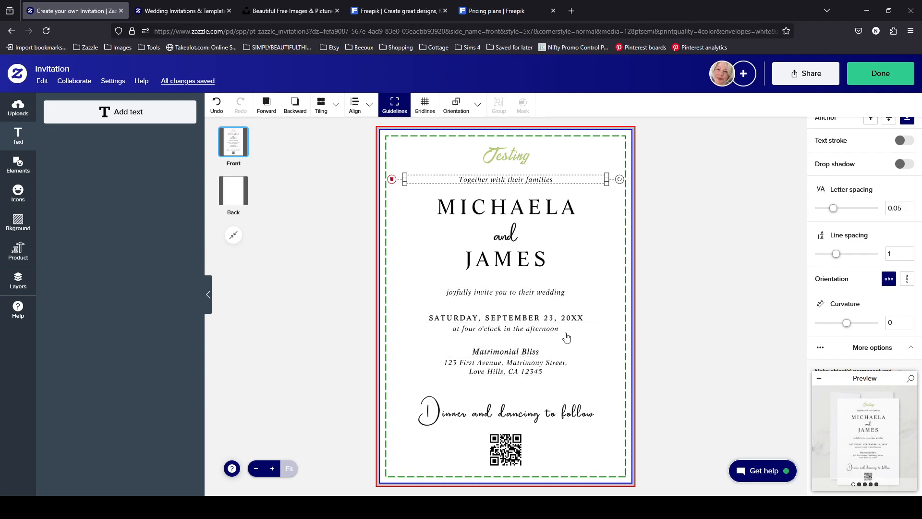
- Set the letter spacing of the "Together with their families" line to 0.02
click(909, 212)
click(910, 206)
drag(896, 208, 919, 213)
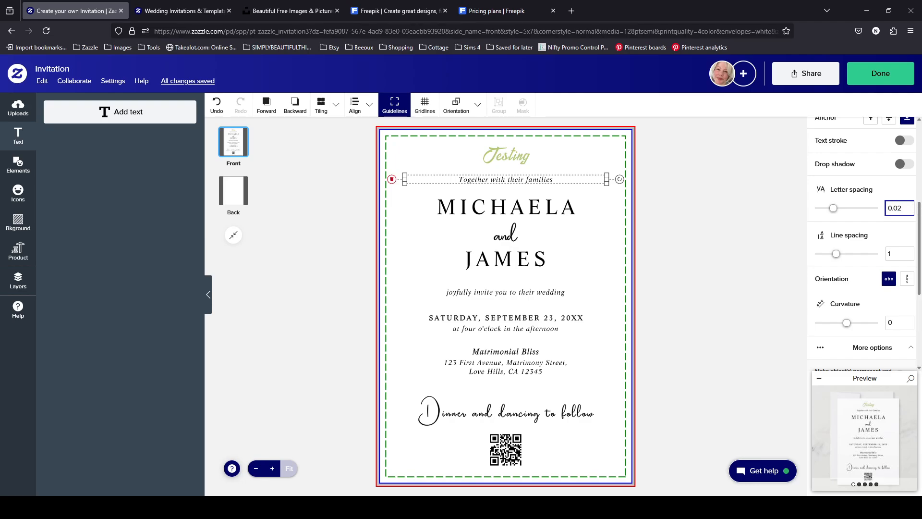
click(889, 254)
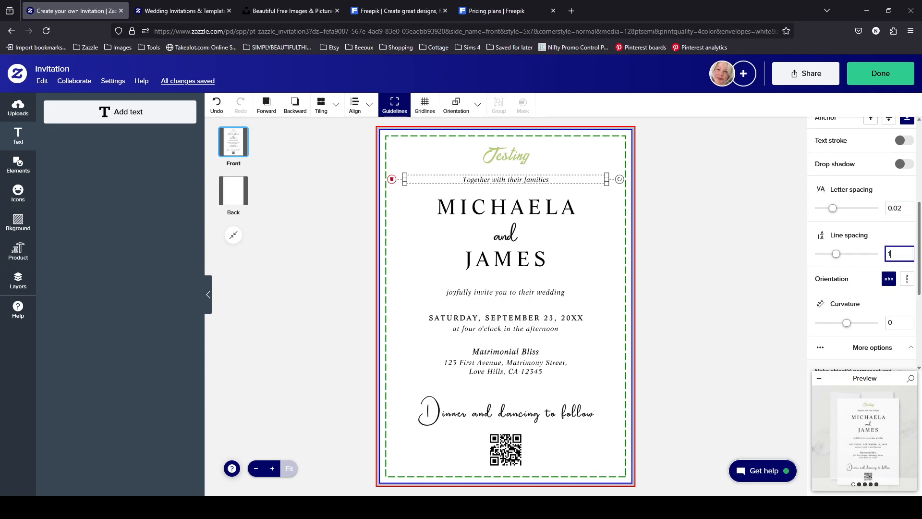
- Lower the letter spacing of the "Together with their families" line to -0.03
click(909, 212)
click(909, 212)
click(909, 212)
click(910, 212)
click(910, 212)
- Set the letter spacing of the "Together with their families" line to 0.05
double_click(902, 209)
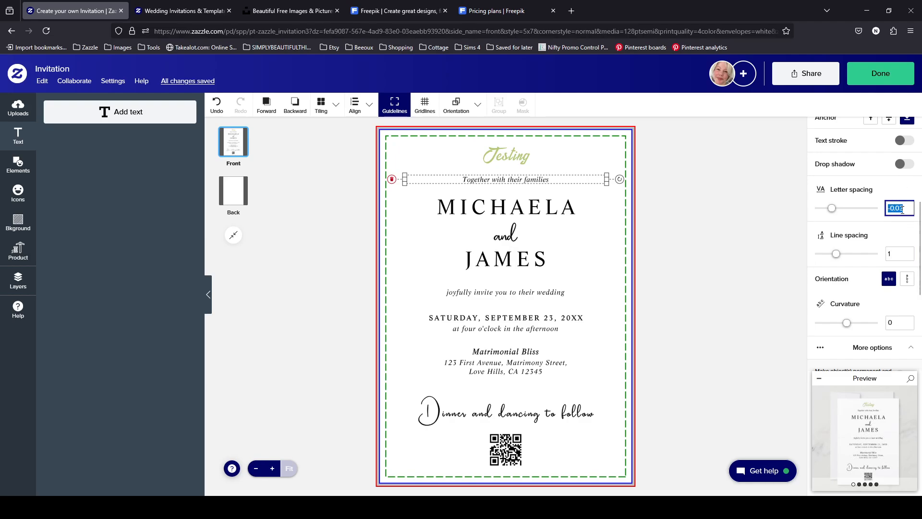
text(0)
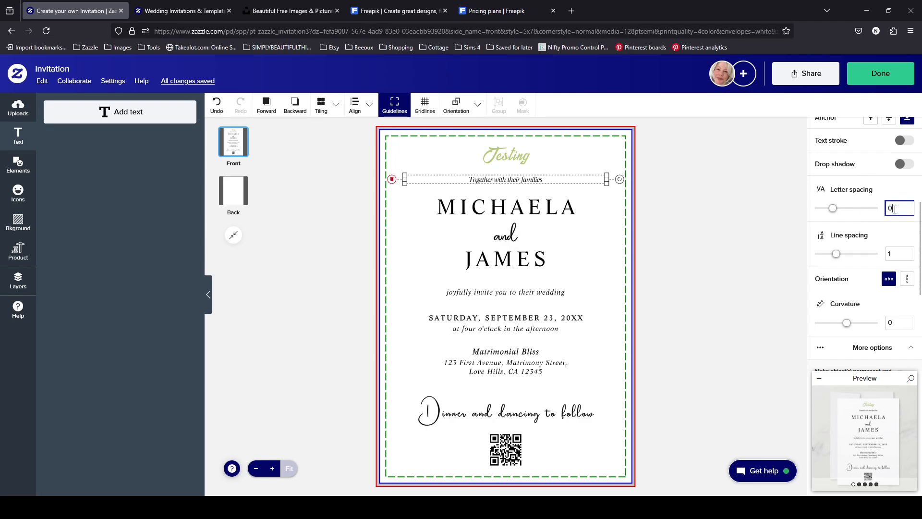
text(.05)
key(Return)
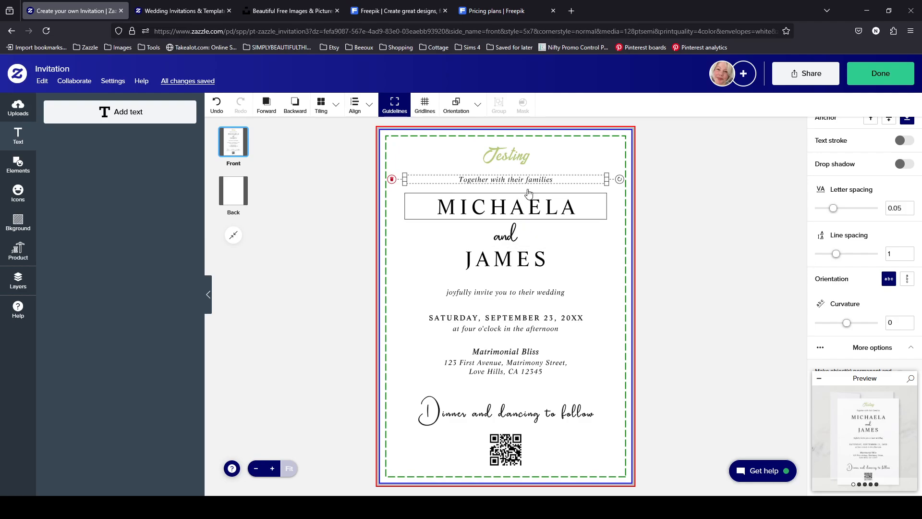
- Compare the letter spacing of the "joyfully invite you" line, the ceremony time line and the upper name line
click(558, 295)
click(552, 331)
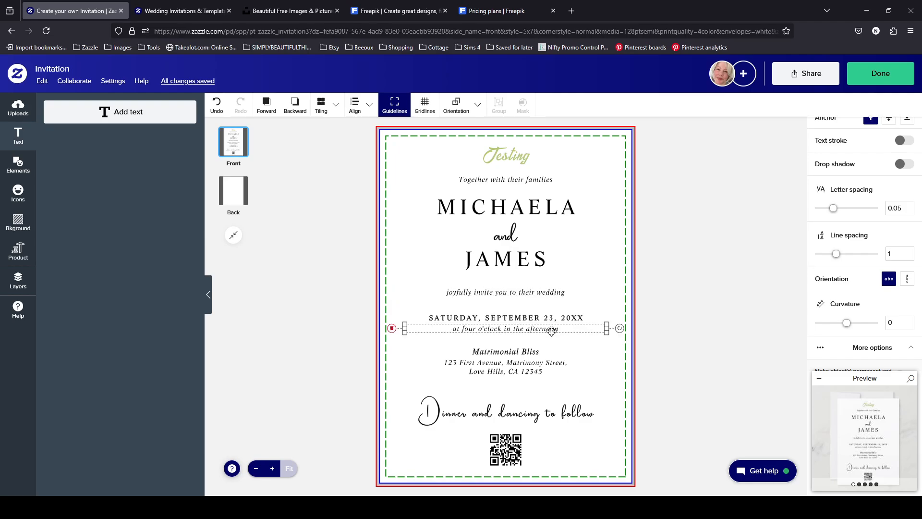
click(546, 205)
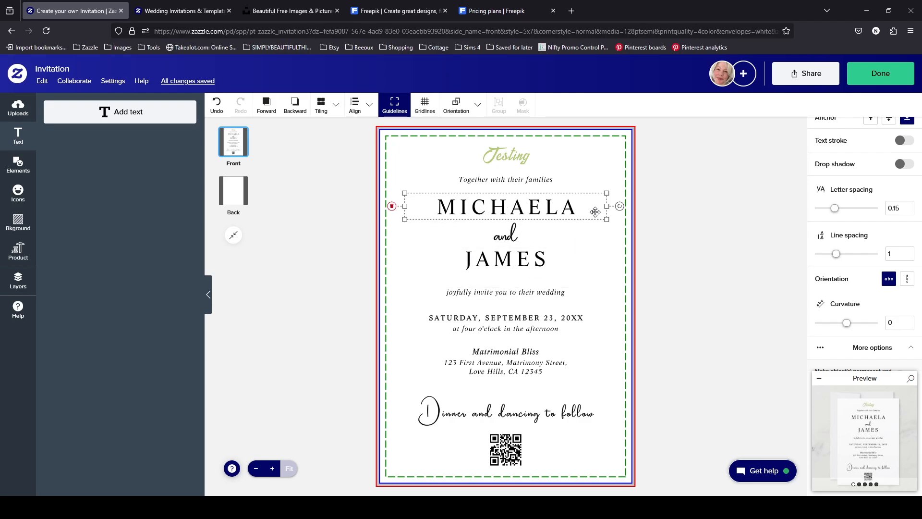
- Try a letter spacing of 0 on the upper name line and undo the change
click(897, 210)
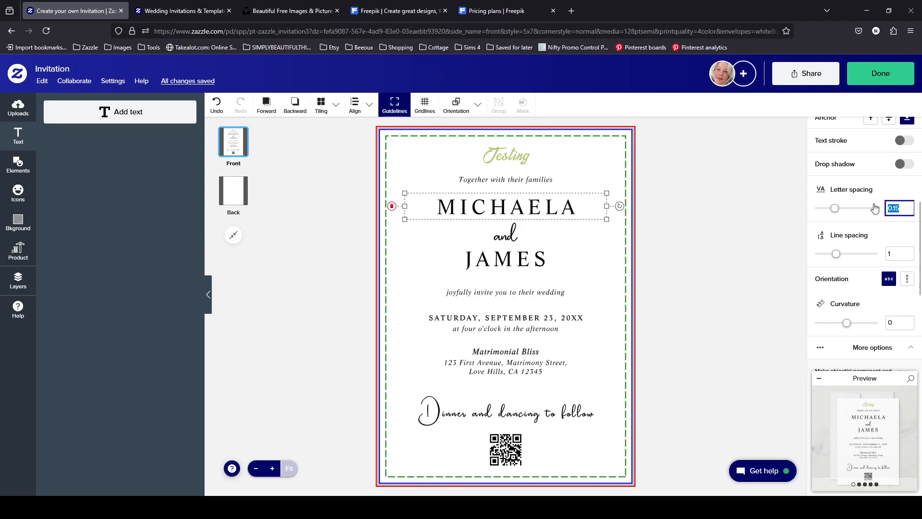
text(0)
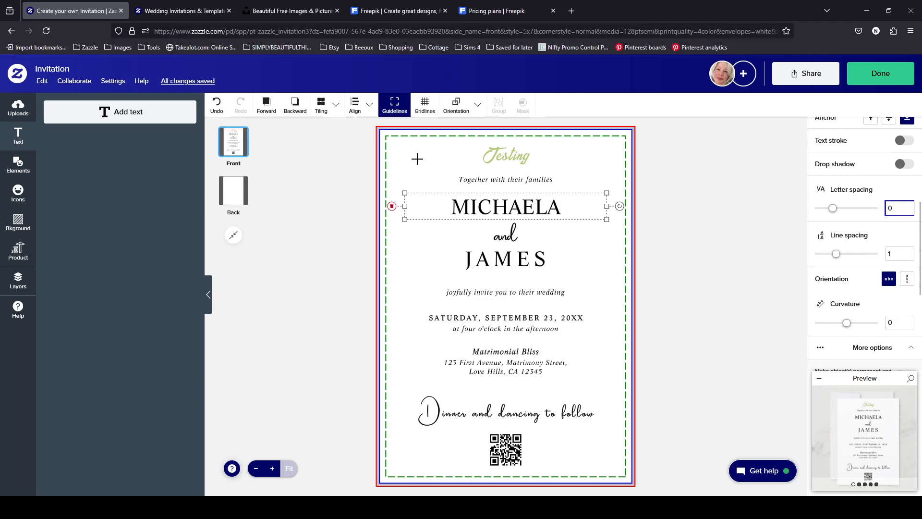
click(217, 103)
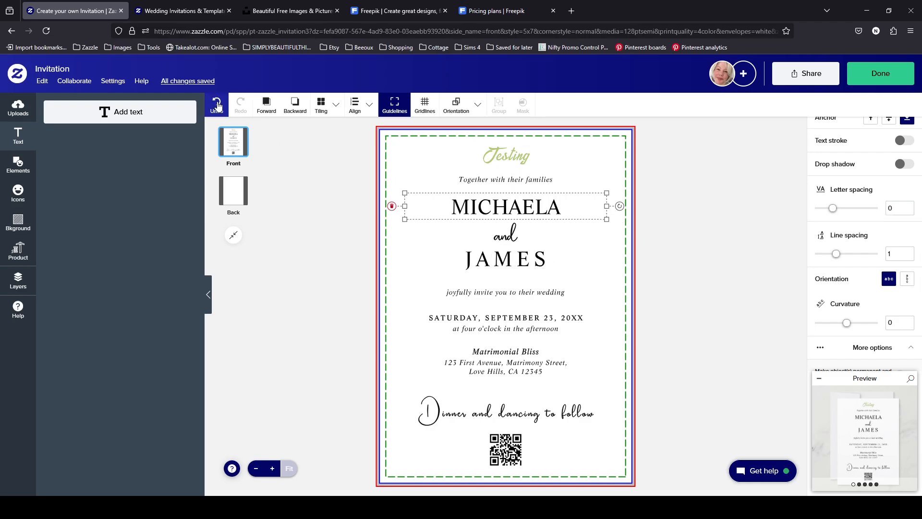
click(217, 105)
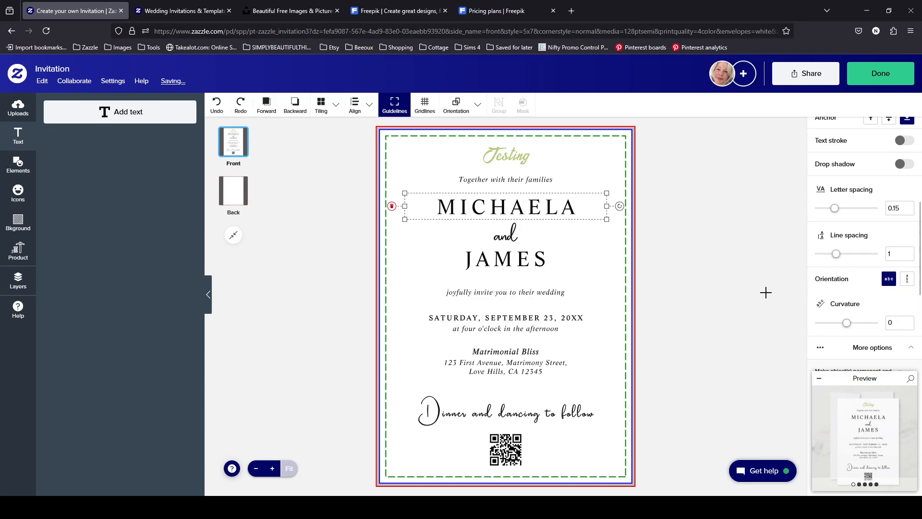
- Set the letter spacing of the upper name line to 0 and dismiss the error dialog to continue editing
click(267, 104)
click(903, 208)
text(0)
click(900, 254)
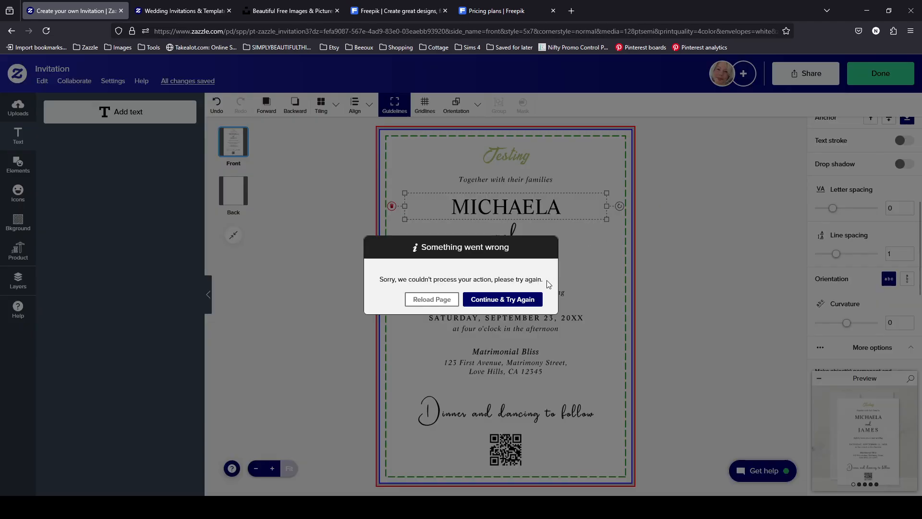
click(511, 302)
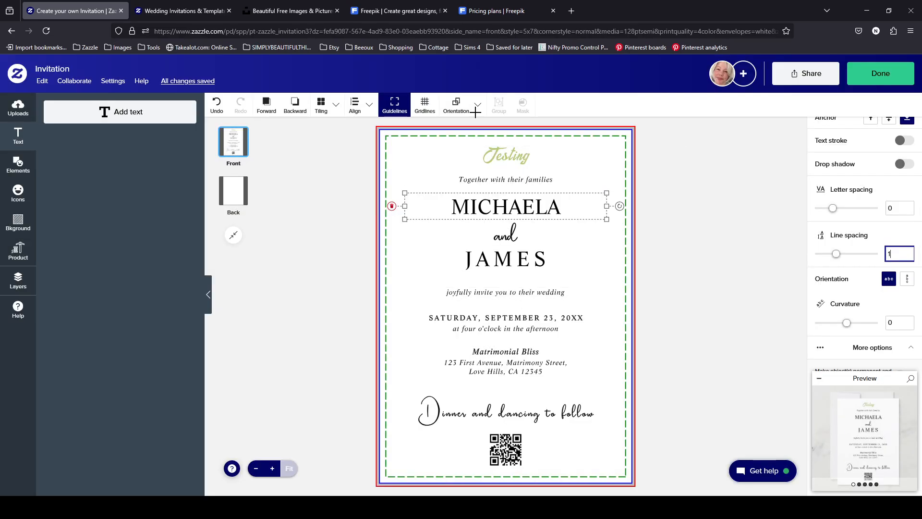
- Reload the page and reopen the invitation in the design editor through its personalization options
click(53, 34)
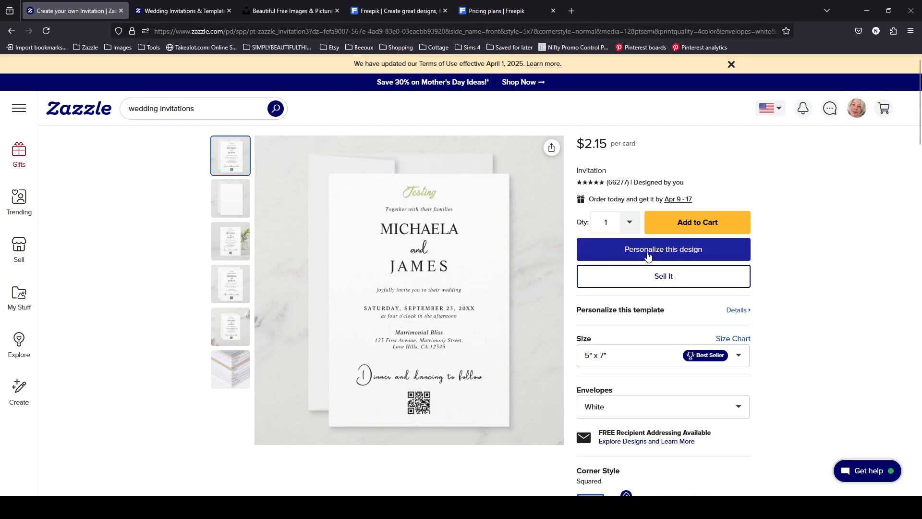
click(648, 256)
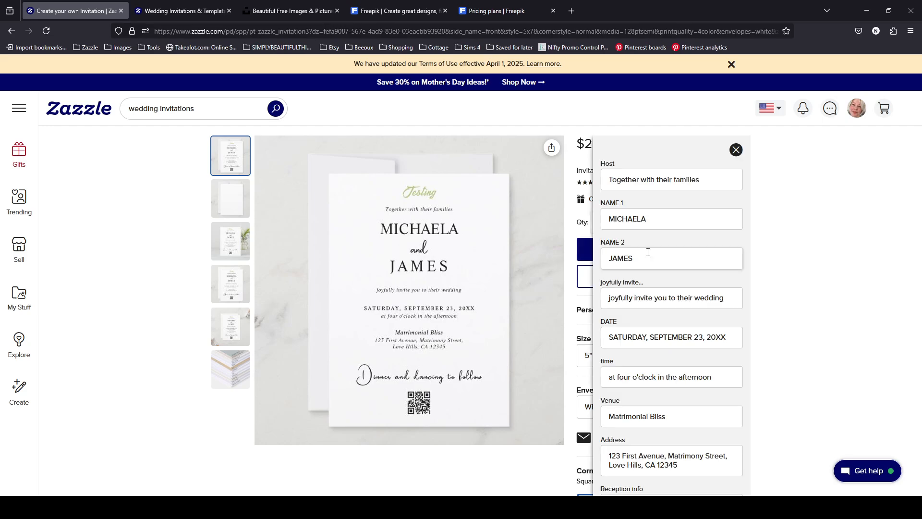
scroll(747, 377, down, 2)
scroll(731, 332, down, 5)
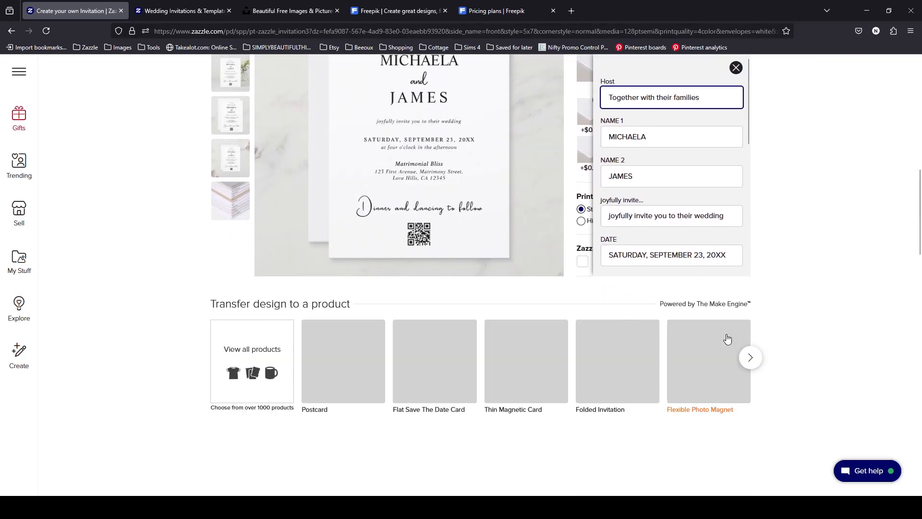
click(752, 125)
click(711, 254)
scroll(716, 269, down, 3)
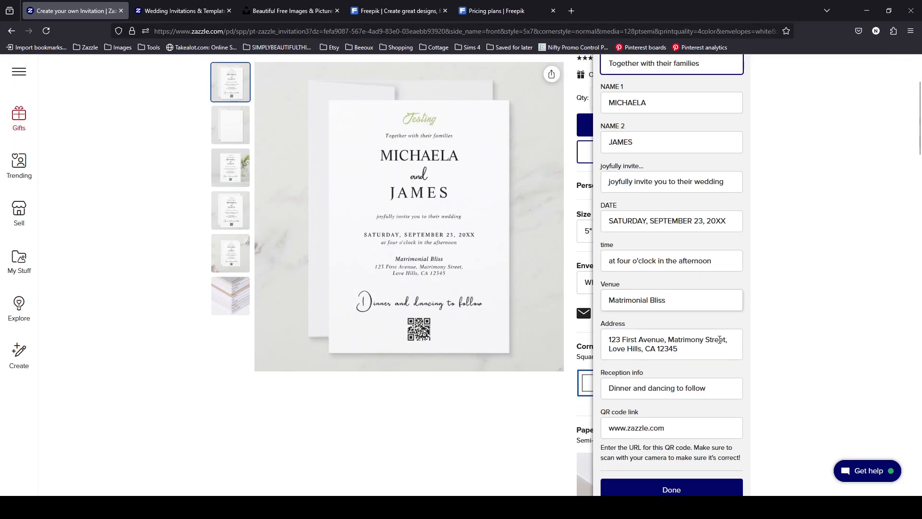
drag(748, 212, 752, 362)
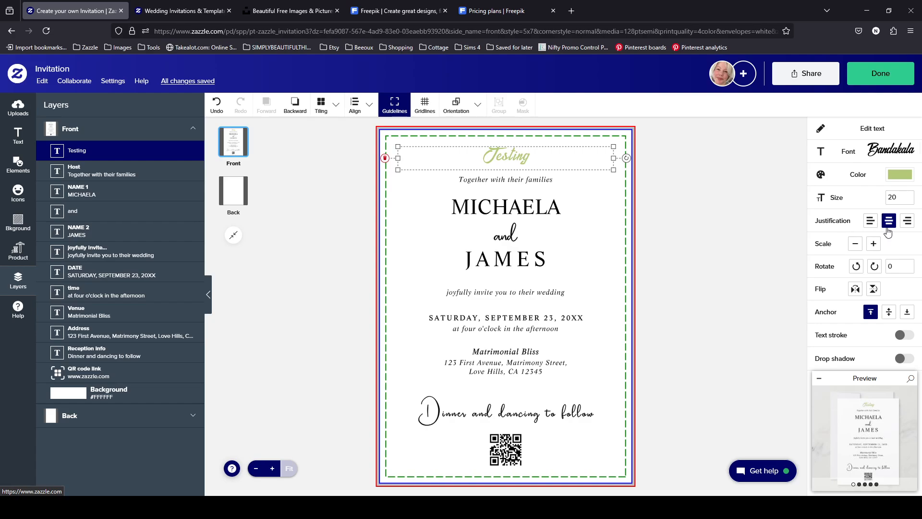
- Set the letter spacing of the upper name line to 0.15 and raise it to 0.2
scroll(919, 230, down, 5)
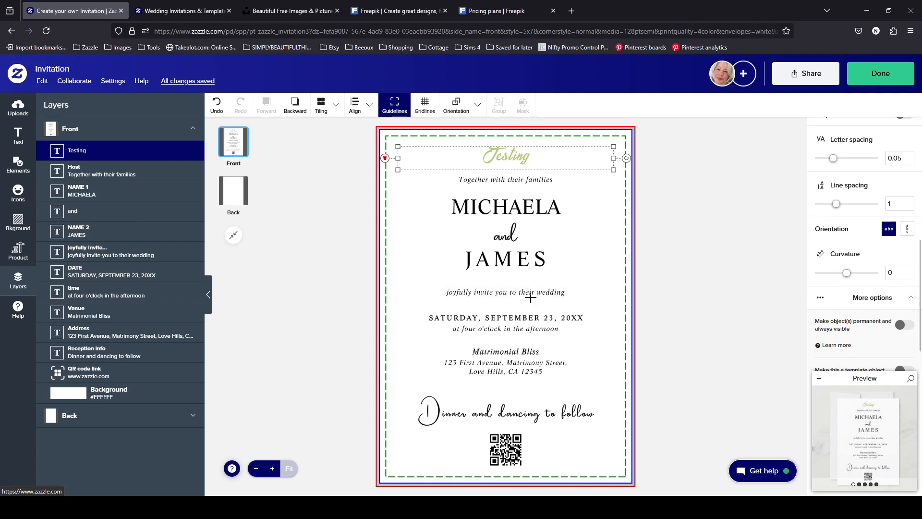
scroll(914, 253, up, 1)
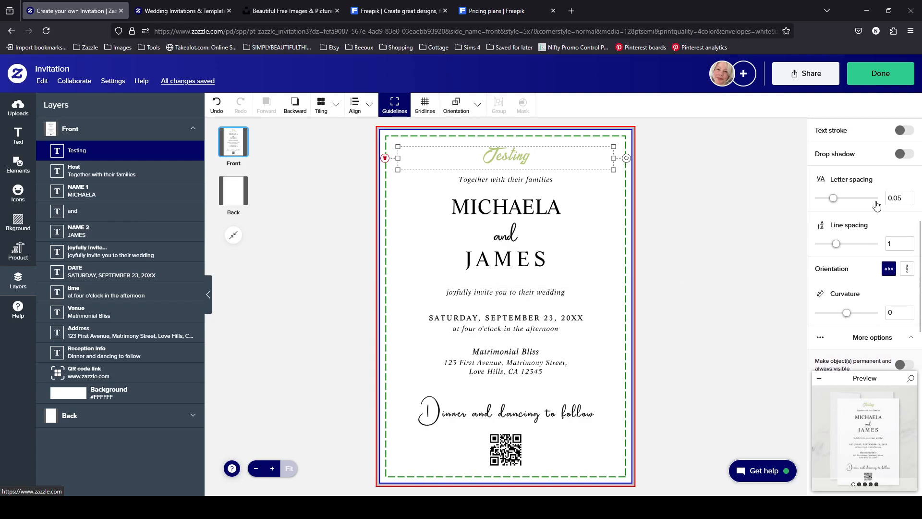
click(890, 205)
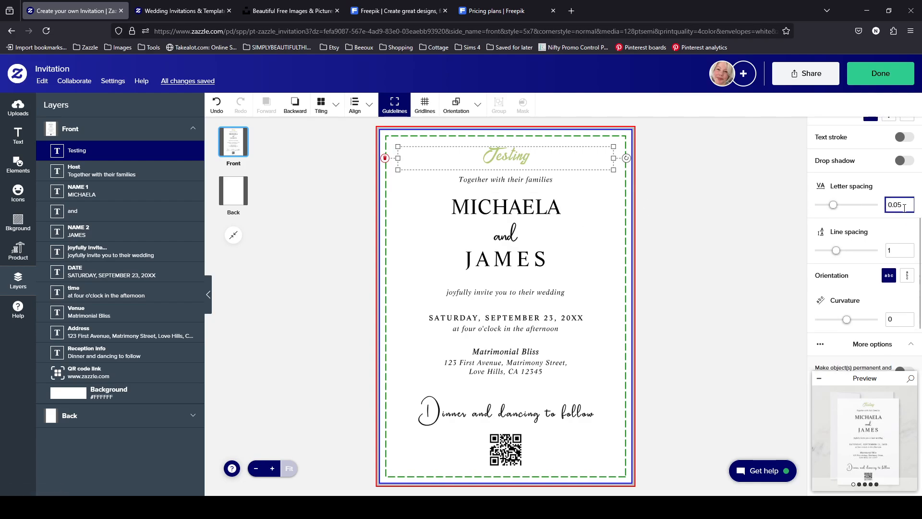
click(552, 179)
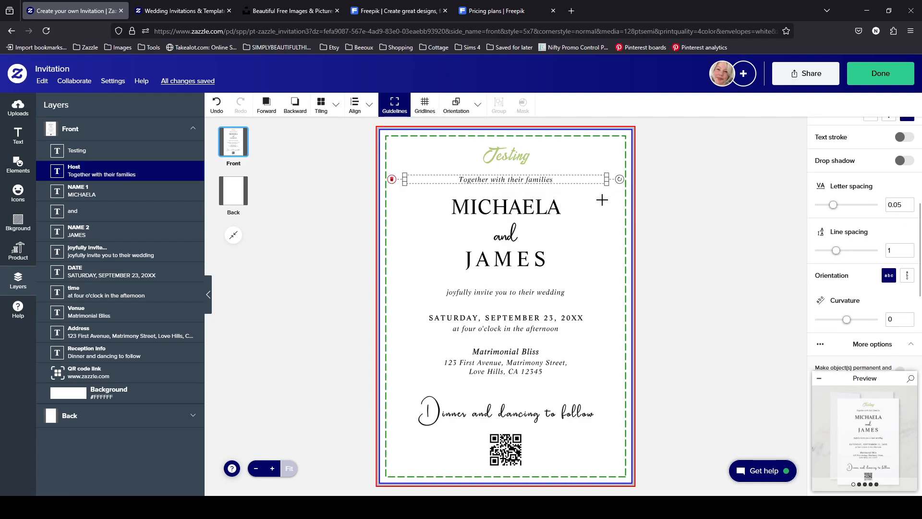
click(563, 208)
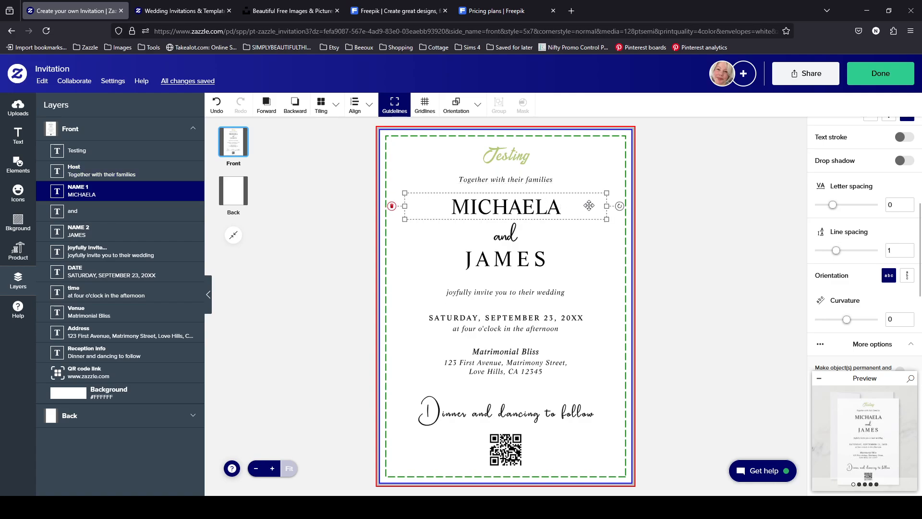
click(899, 204)
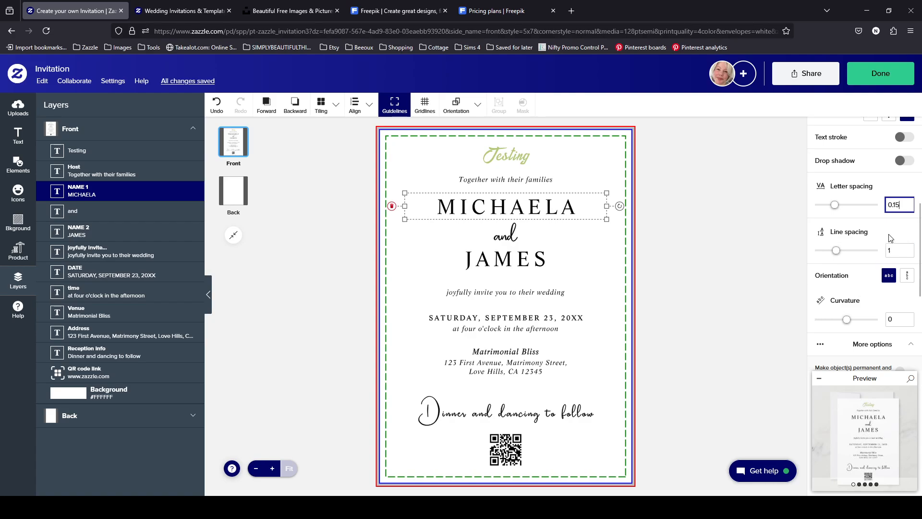
click(911, 203)
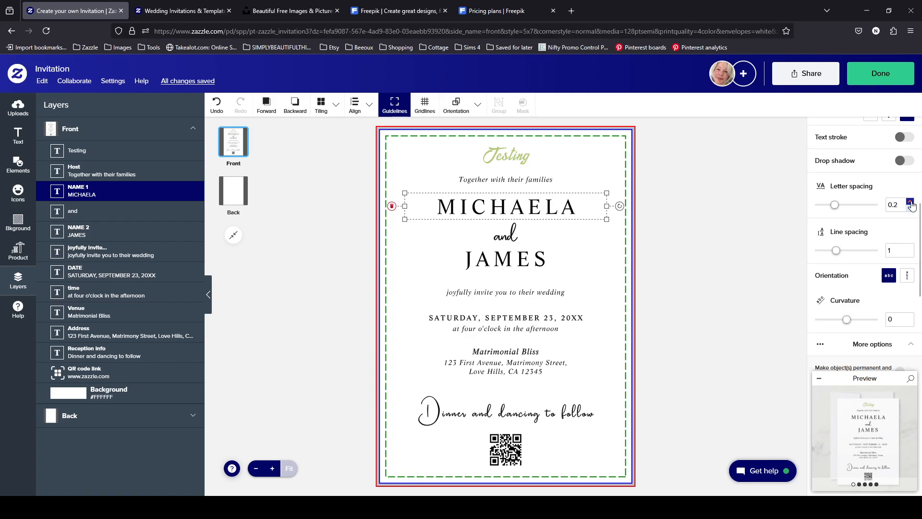
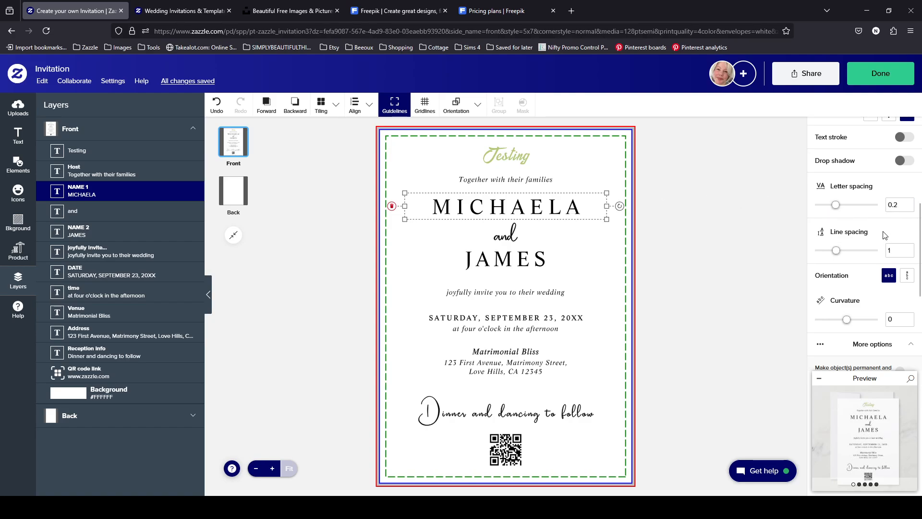
- Compare the letter spacing of the "joyfully invite you" line, the date line and the ceremony time line
click(504, 293)
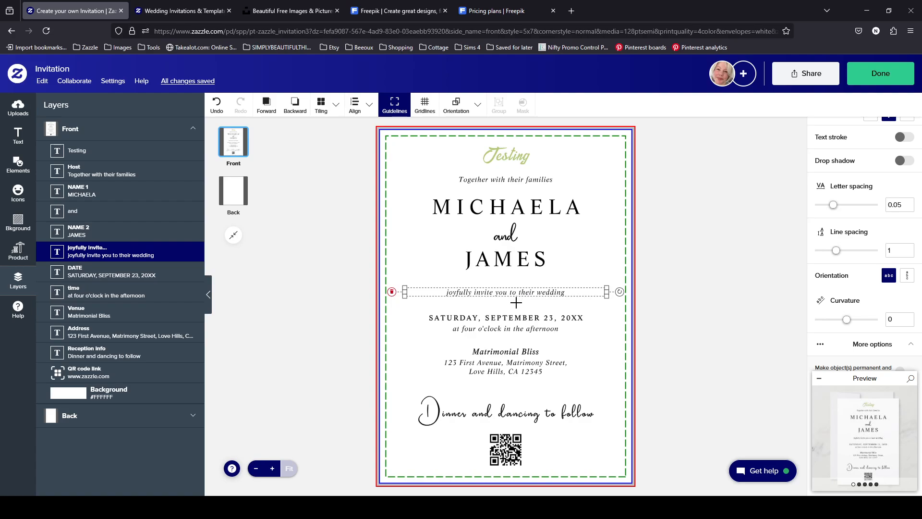
click(515, 318)
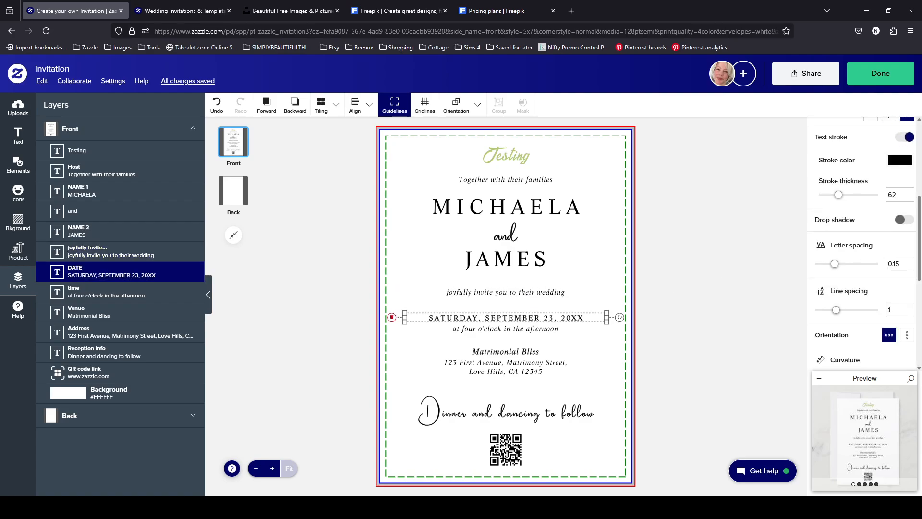
scroll(912, 240, down, 1)
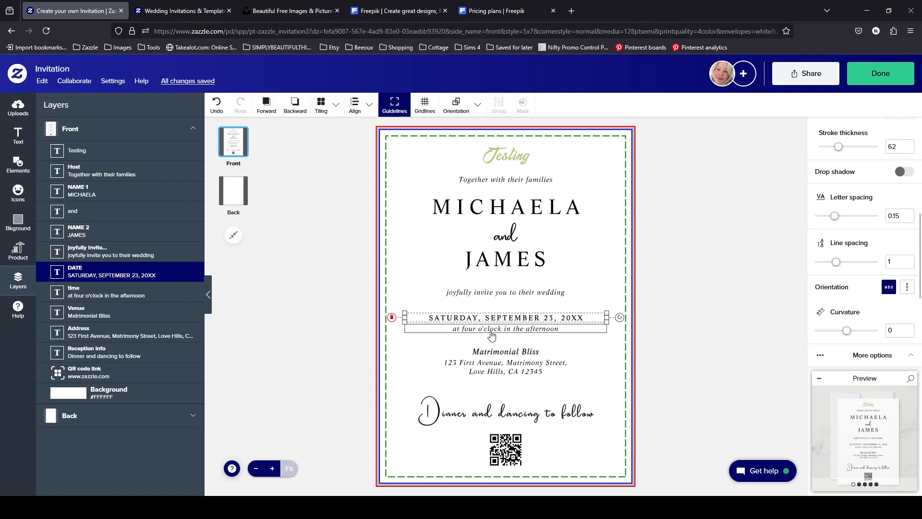
click(537, 301)
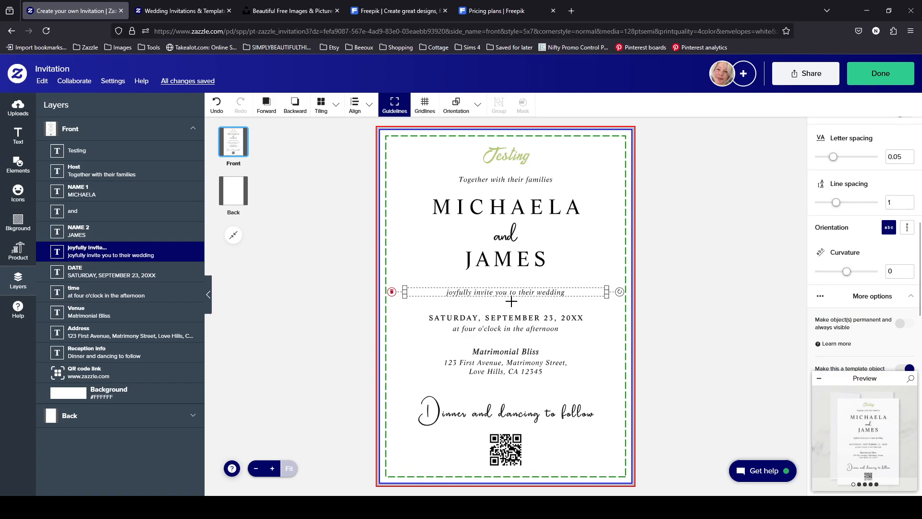
click(522, 321)
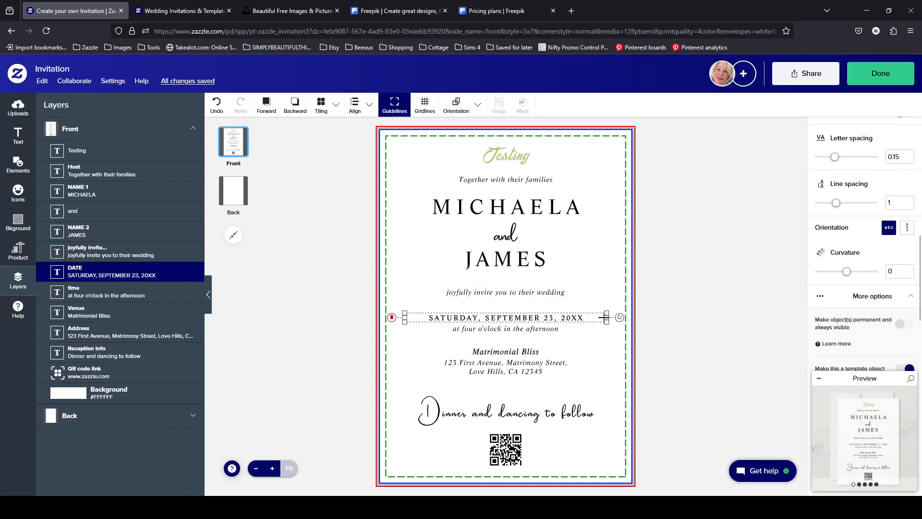
click(529, 329)
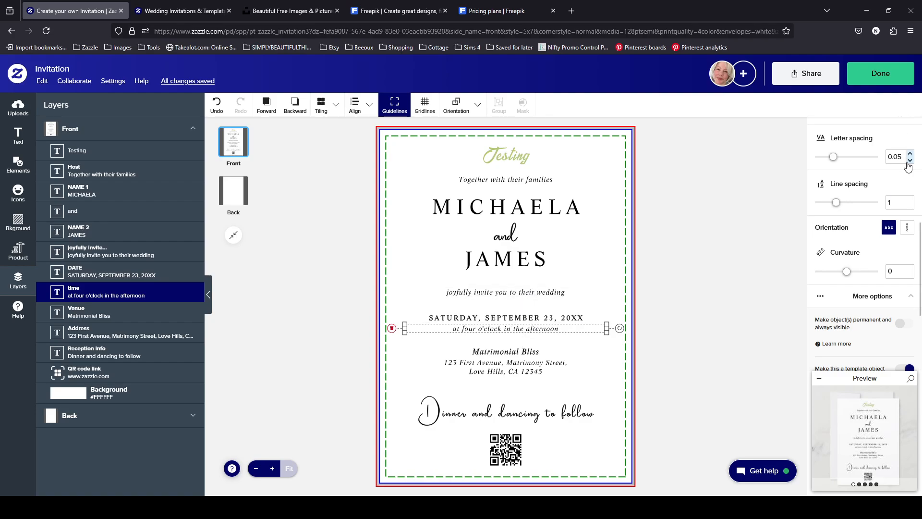
scroll(893, 163, up, 2)
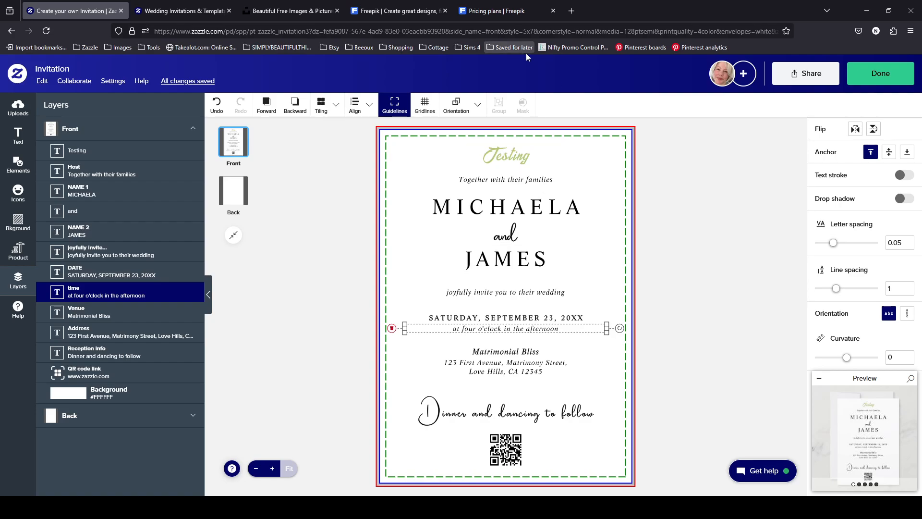
- Select the host, "joyfully invite you", time and address lines together to view their shared text settings, and clear the selection
click(552, 184)
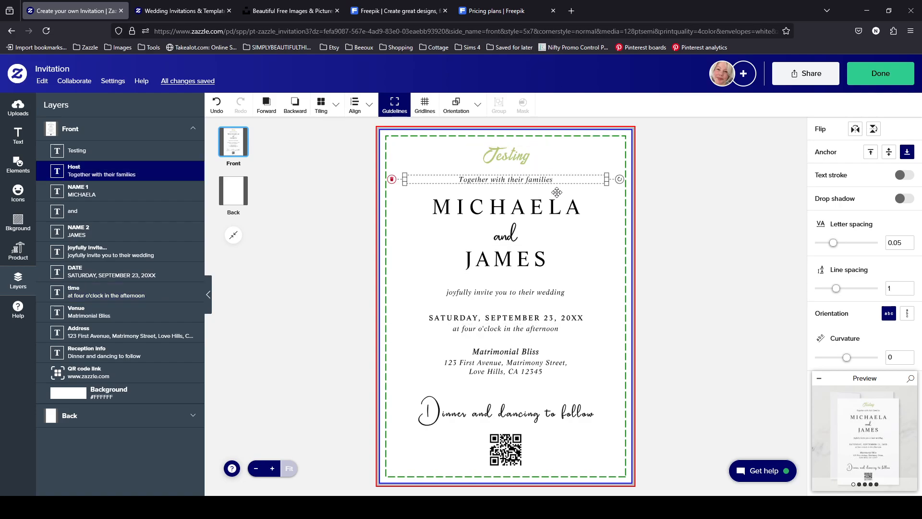
shift+click(556, 294)
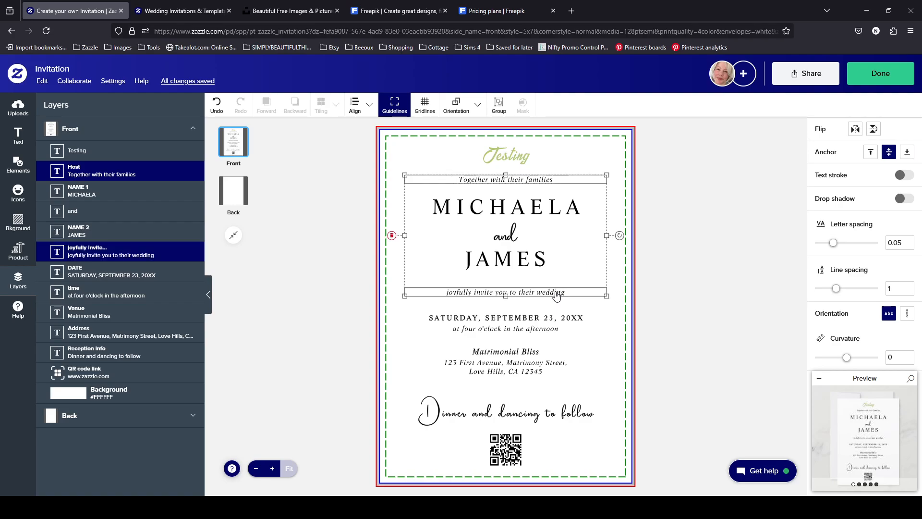
shift+click(549, 335)
shift+click(544, 368)
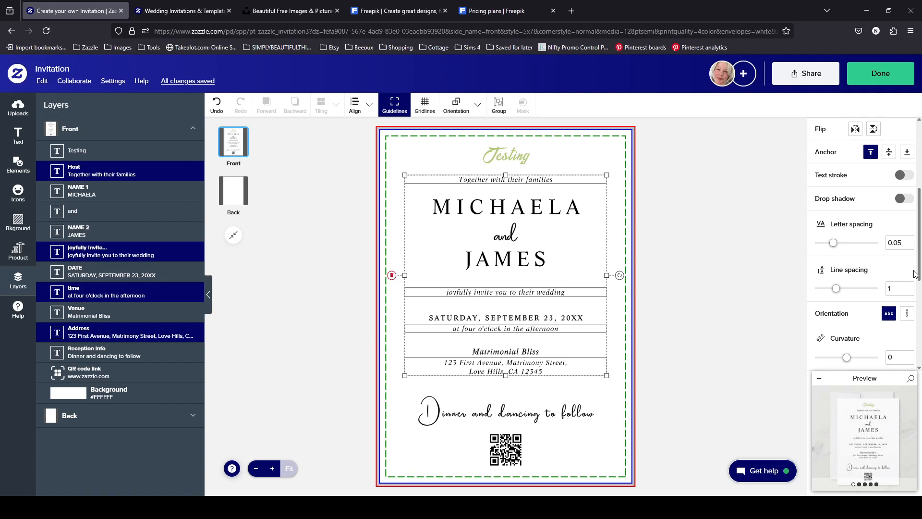
click(708, 273)
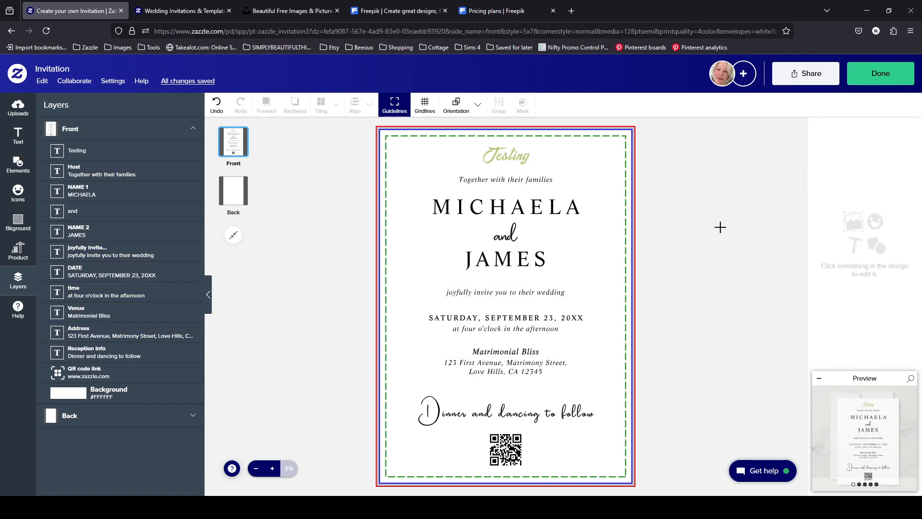
- Try the date line in vertical orientation along the invitation's left edge and undo both changes
click(559, 318)
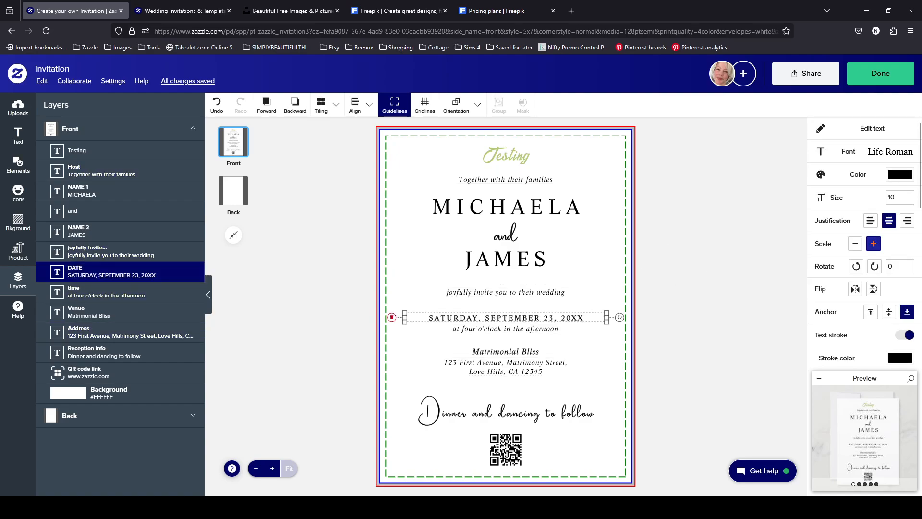
scroll(865, 240, down, 1)
scroll(880, 198, down, 5)
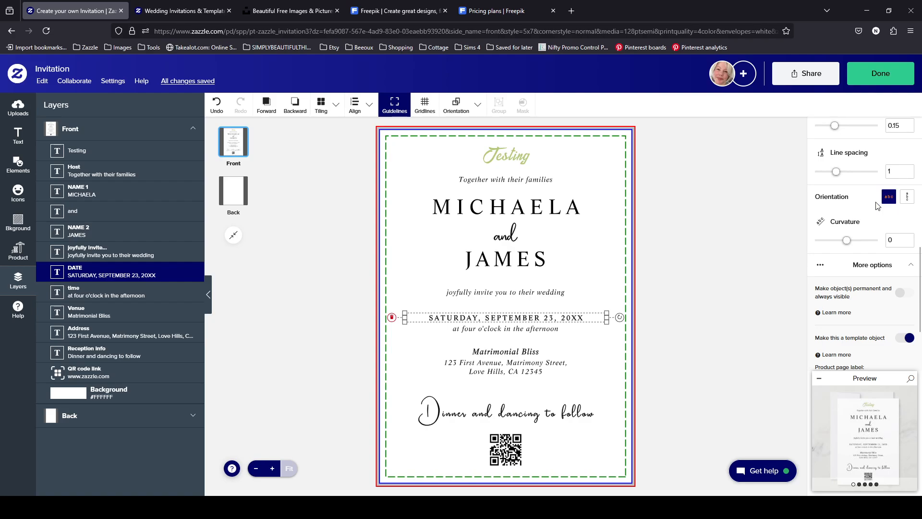
click(906, 199)
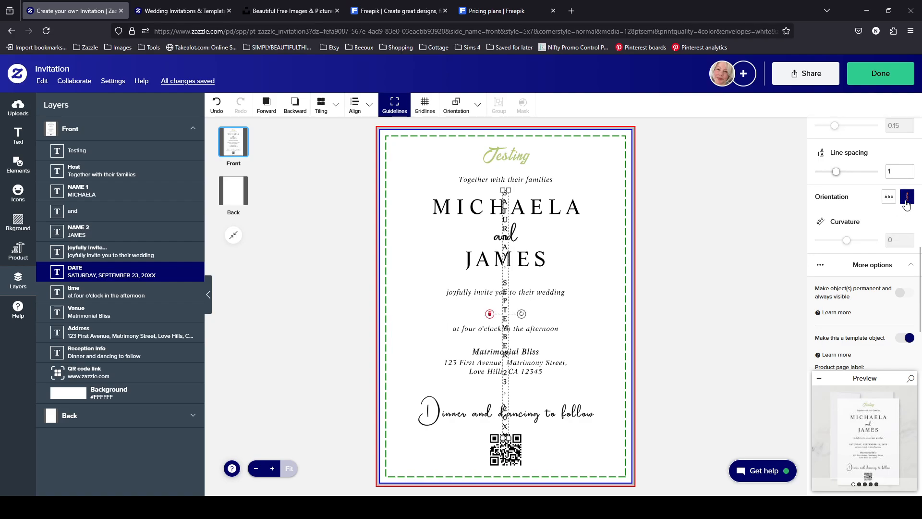
drag(504, 268, 400, 244)
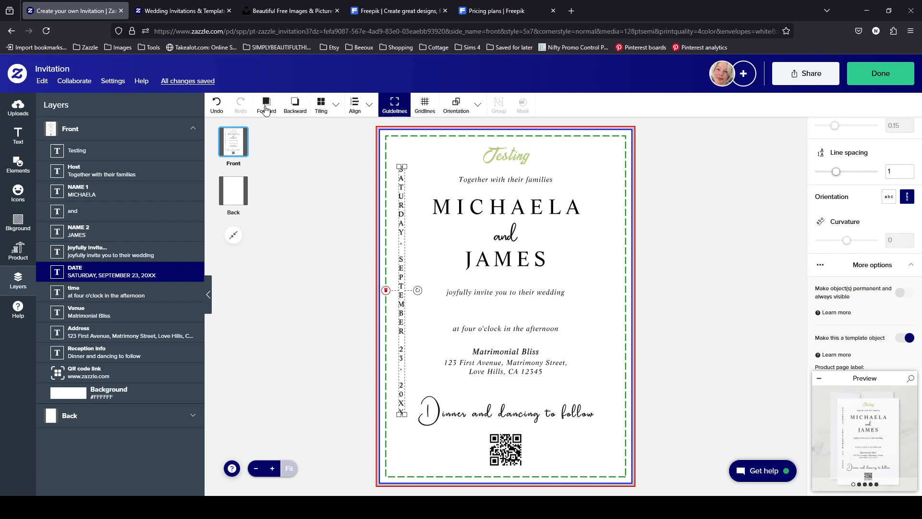
click(214, 108)
click(213, 109)
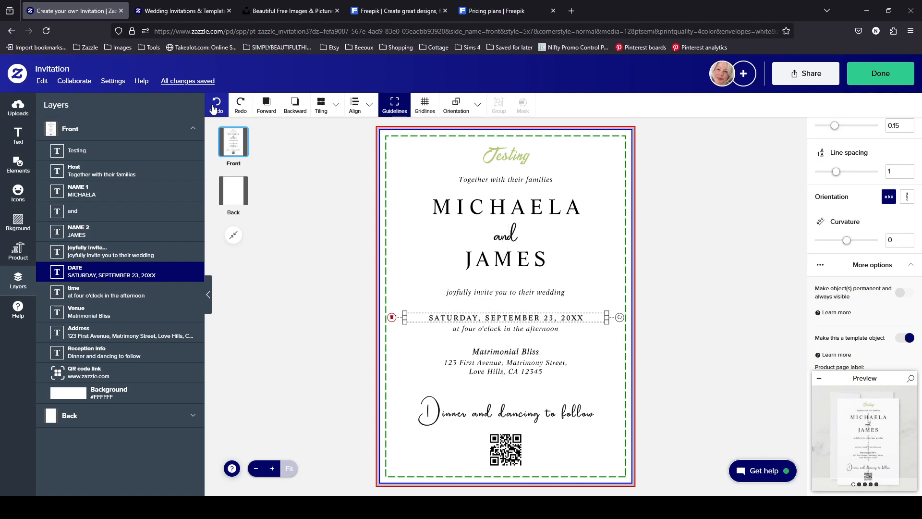
- Examine the template-object and editing settings of the date line, the host line and the "Testing" text
scroll(868, 263, down, 1)
scroll(867, 263, down, 3)
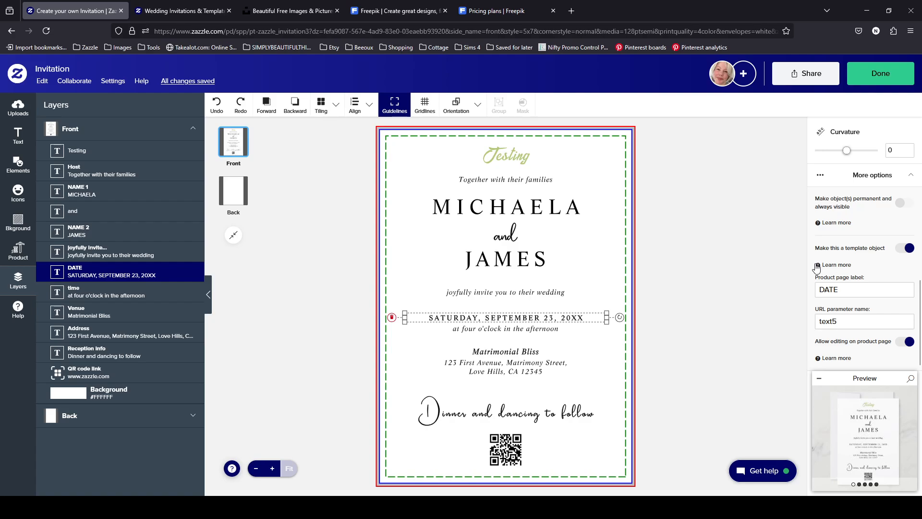
click(542, 183)
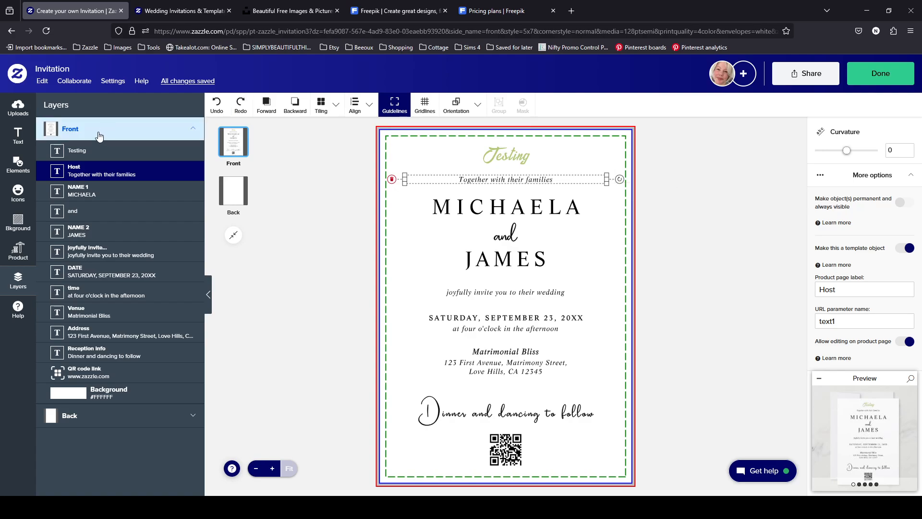
click(97, 151)
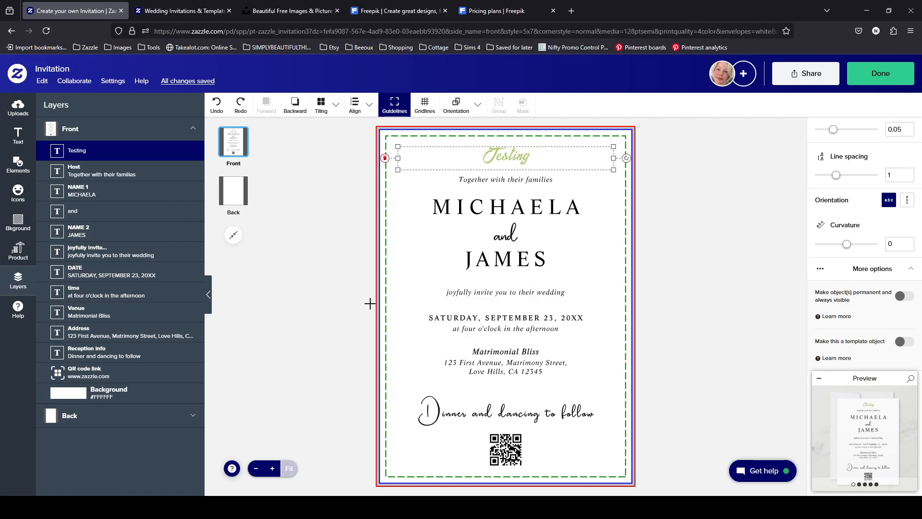
- Cut the QR code and paste it back in place as the top layer of the invitation's front
click(515, 451)
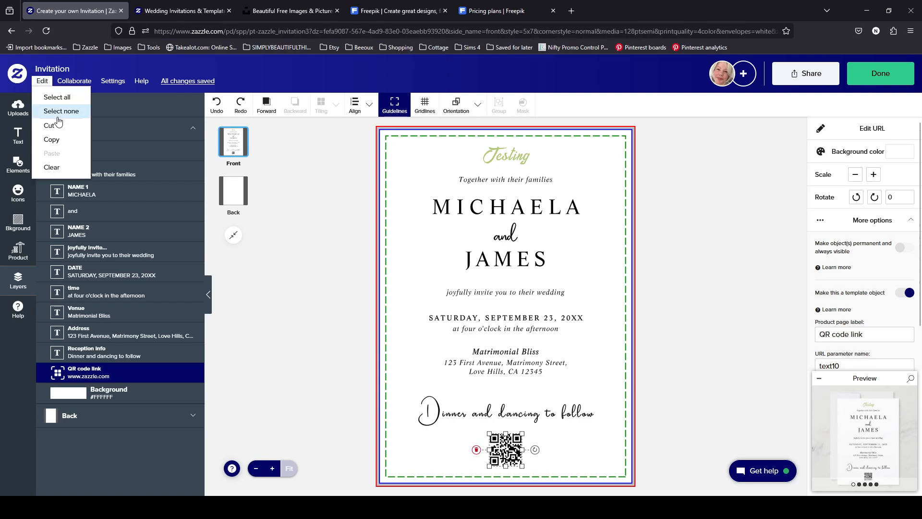
key(Delete)
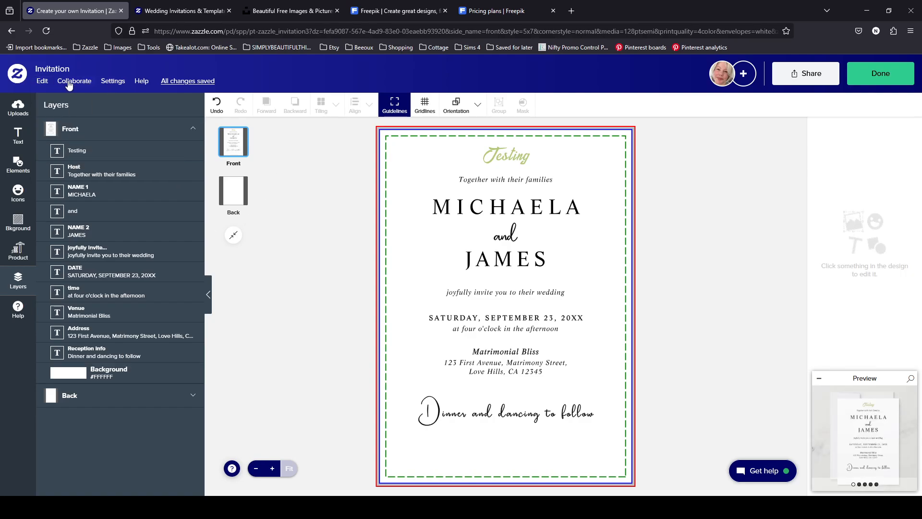
click(44, 83)
click(52, 154)
- Cut and repaste the "Dinner and dancing to follow" line and the address block in turn, moving each to the top of the layers
click(462, 415)
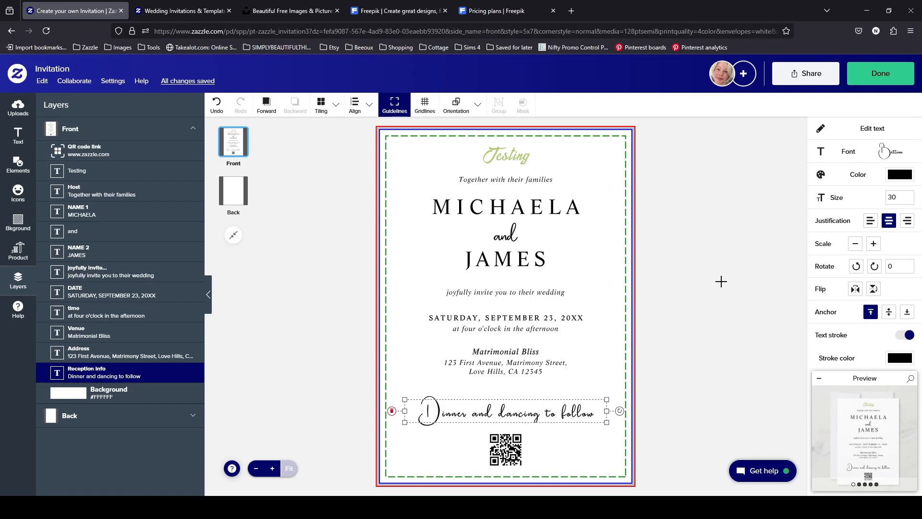
key(Delete)
key(ctrl+z)
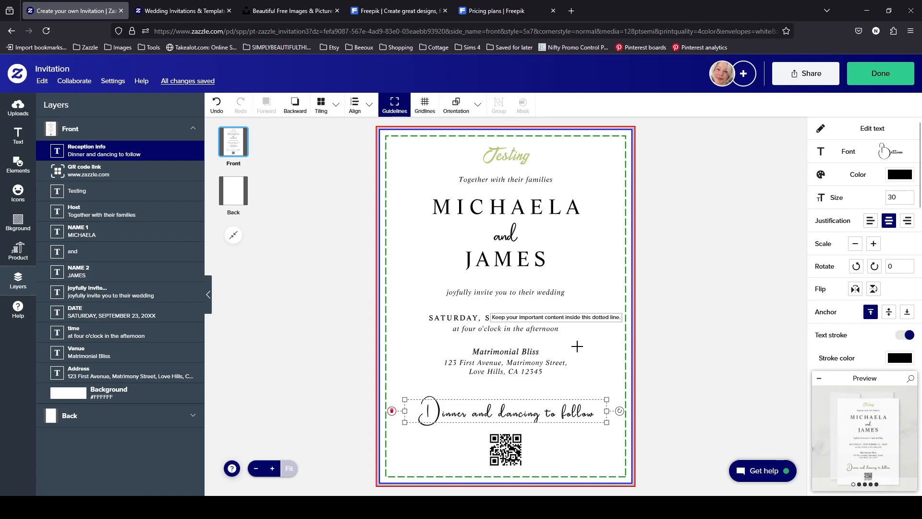
click(544, 363)
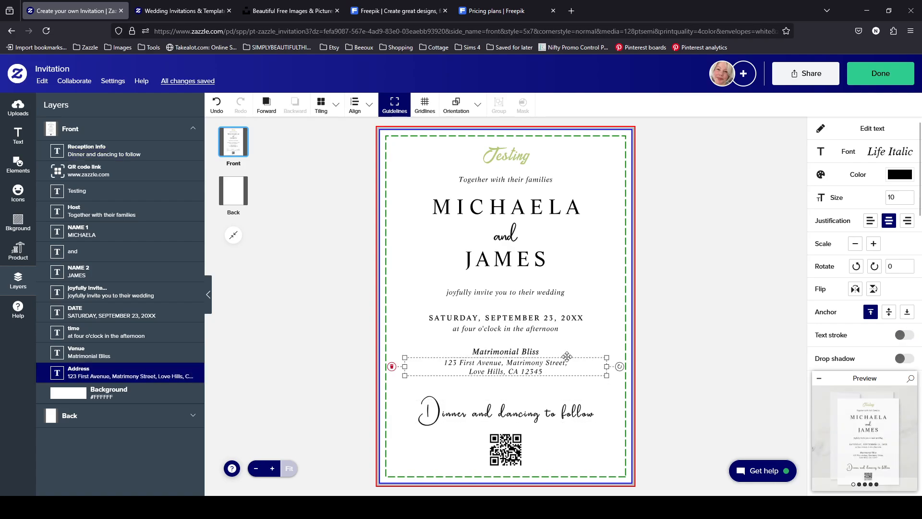
key(Delete)
key(ctrl+z)
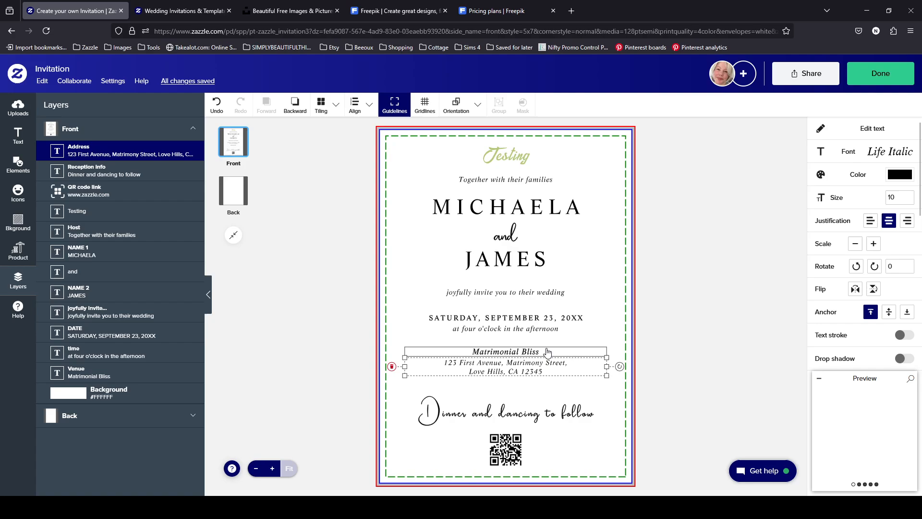
- Cut and repaste the "Matrimonial Bliss" venue line and the ceremony time line in turn, placing each on top of the layer stack
click(547, 348)
key(Delete)
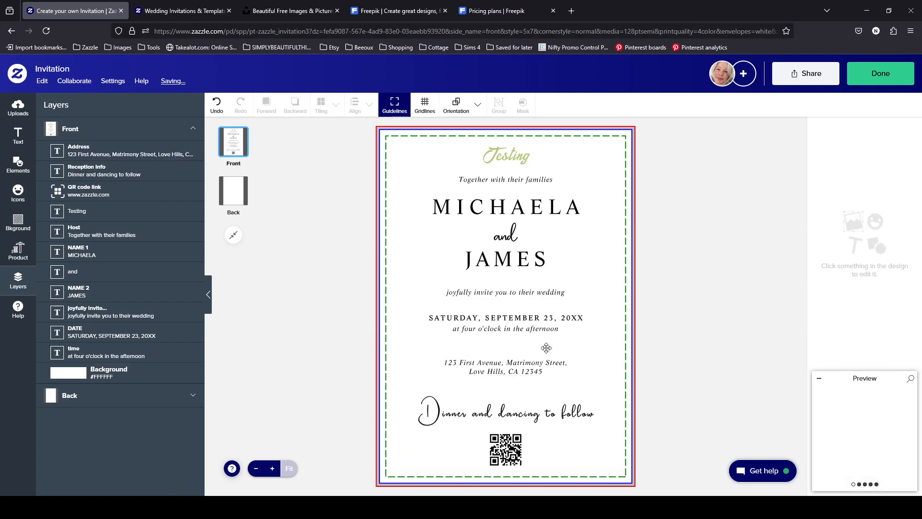
key(ctrl+z)
click(546, 331)
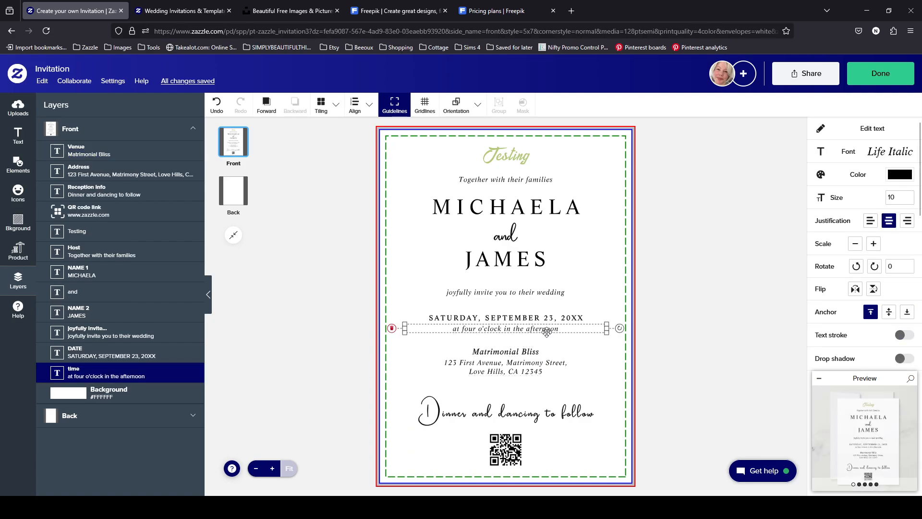
key(Delete)
key(ctrl+z)
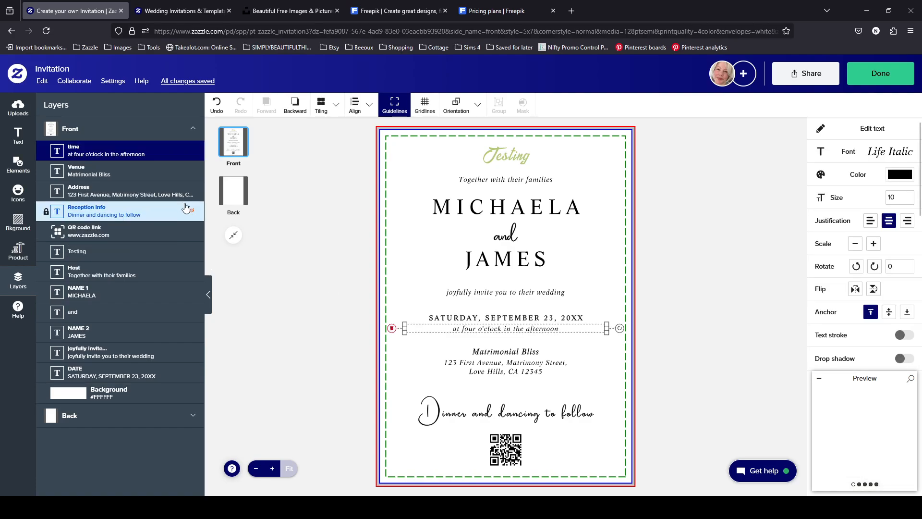
- Cut and repaste the date line, followed by the "joyfully invite you" line, to bring each to the topmost layer
click(538, 317)
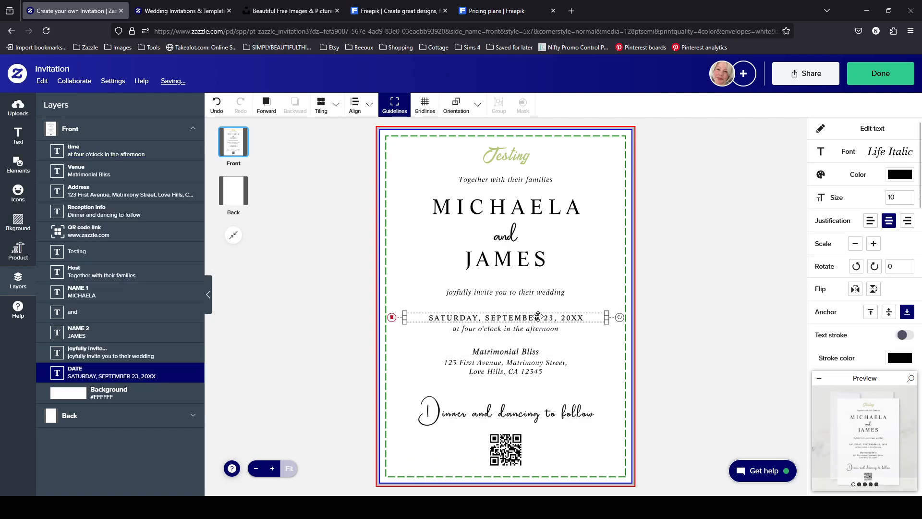
key(Delete)
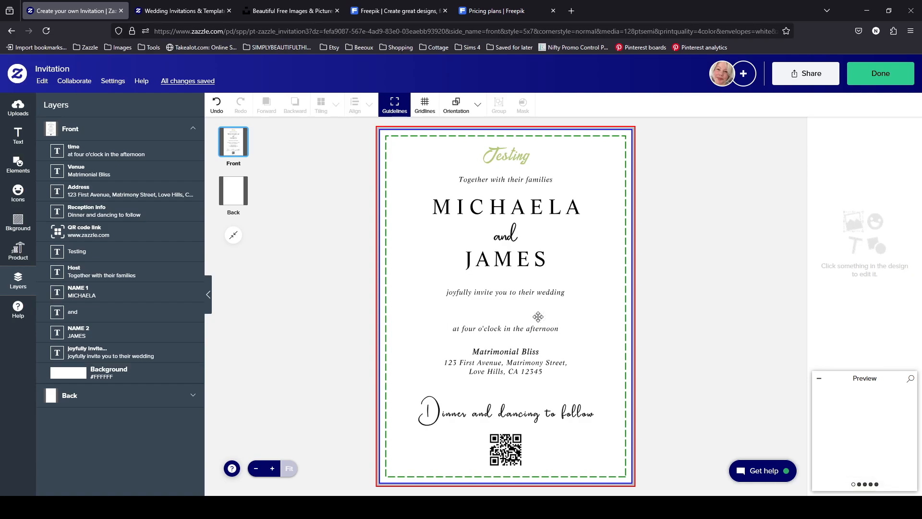
key(ctrl+z)
click(550, 293)
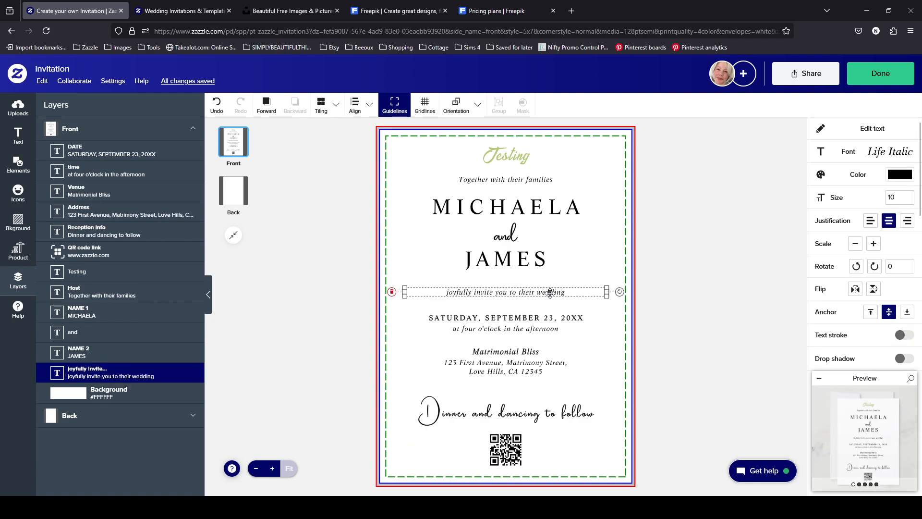
key(Delete)
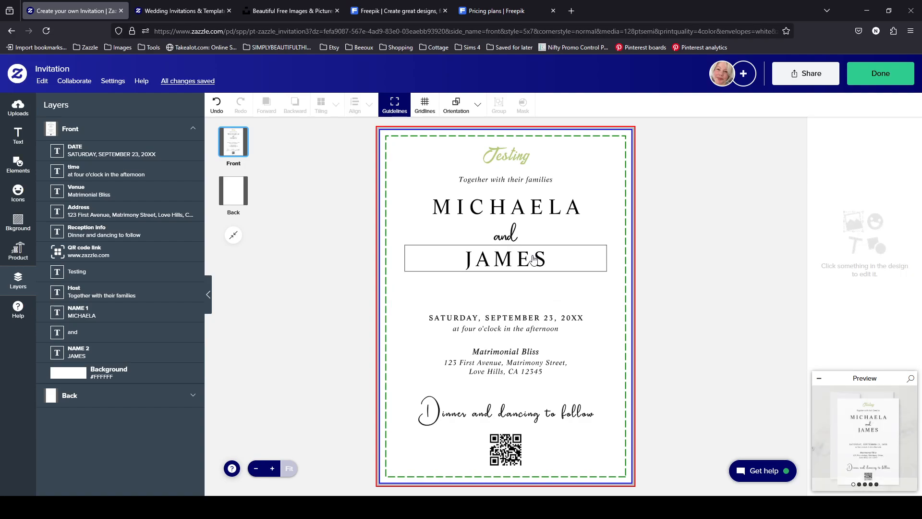
key(ctrl+z)
- Cut and repaste the lower name line and the "and" text in turn, bringing each to the top of the layers
click(532, 258)
key(Delete)
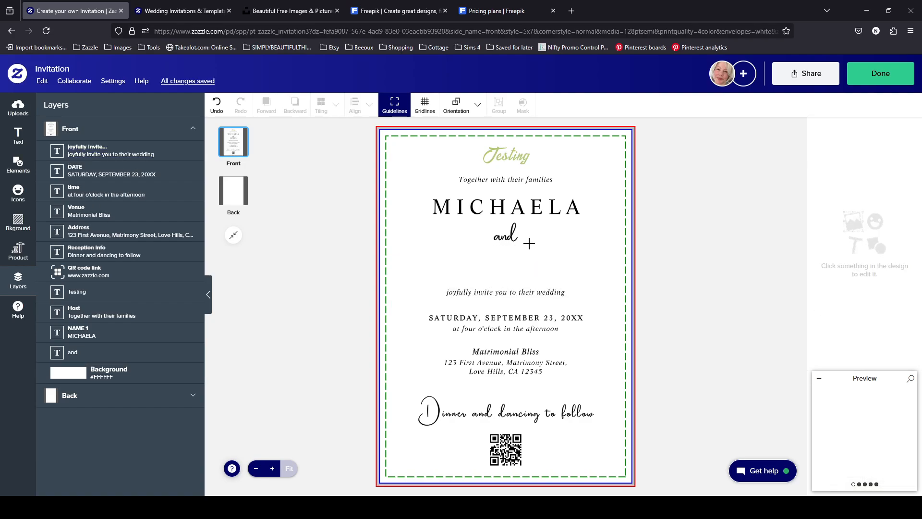
key(ctrl+z)
click(521, 225)
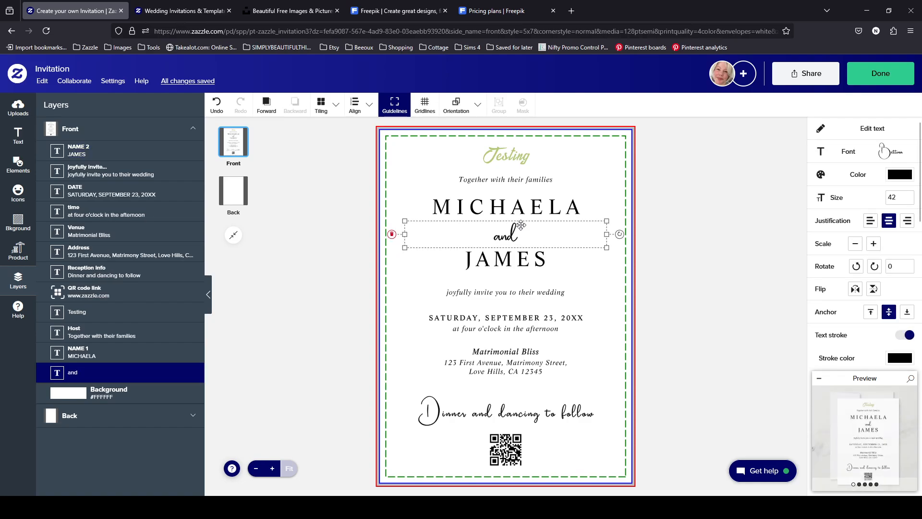
key(Delete)
key(ctrl+z)
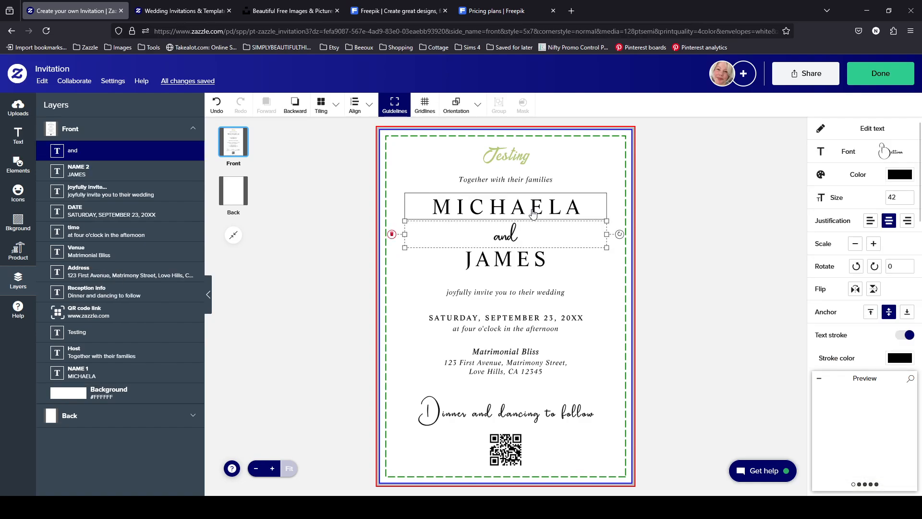
- Cut and repaste the upper name line and the host line in turn, so the layers follow the invitation's reading order
click(532, 213)
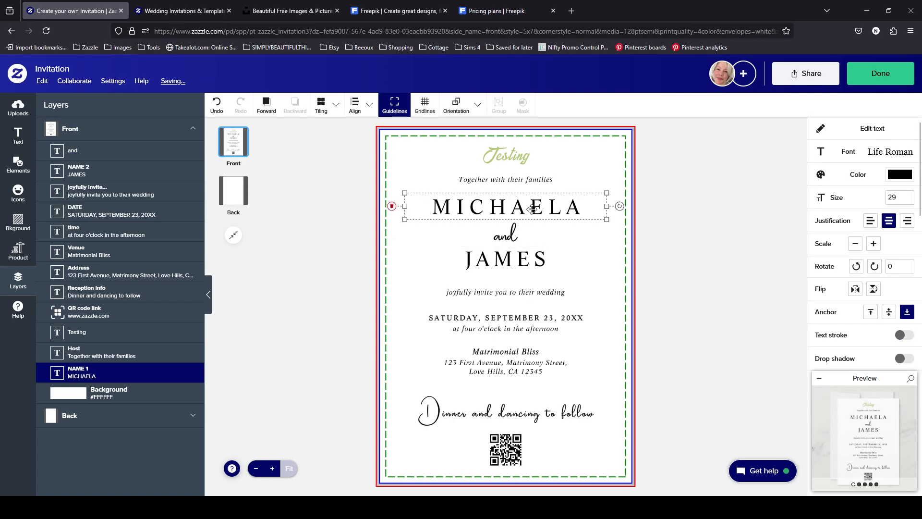
key(Delete)
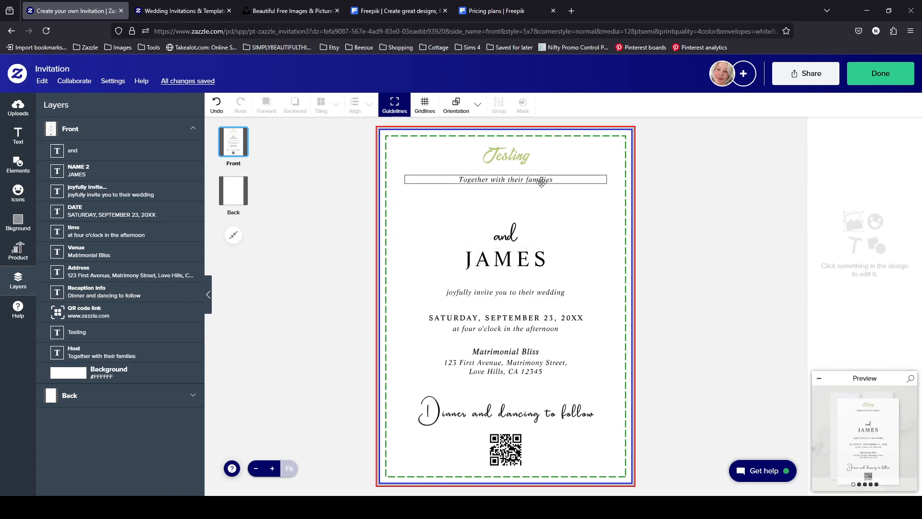
key(ctrl+z)
click(541, 181)
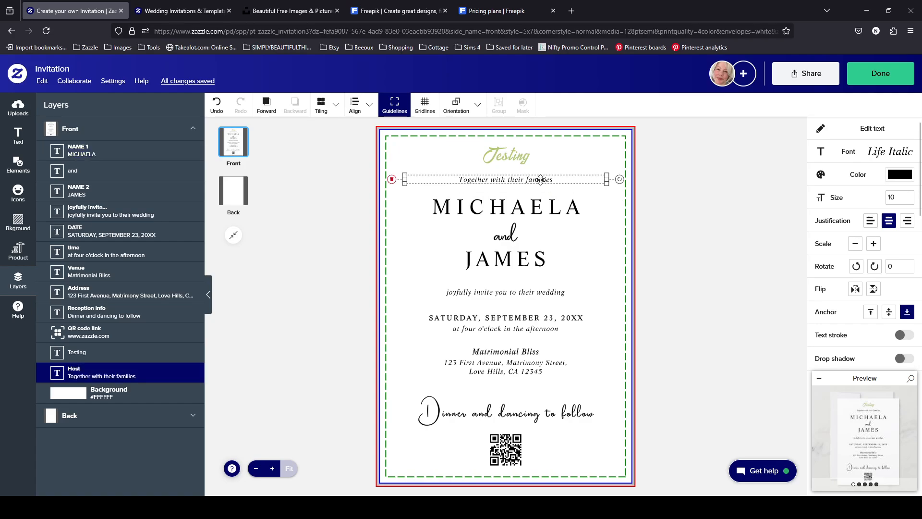
key(Delete)
key(ctrl+z)
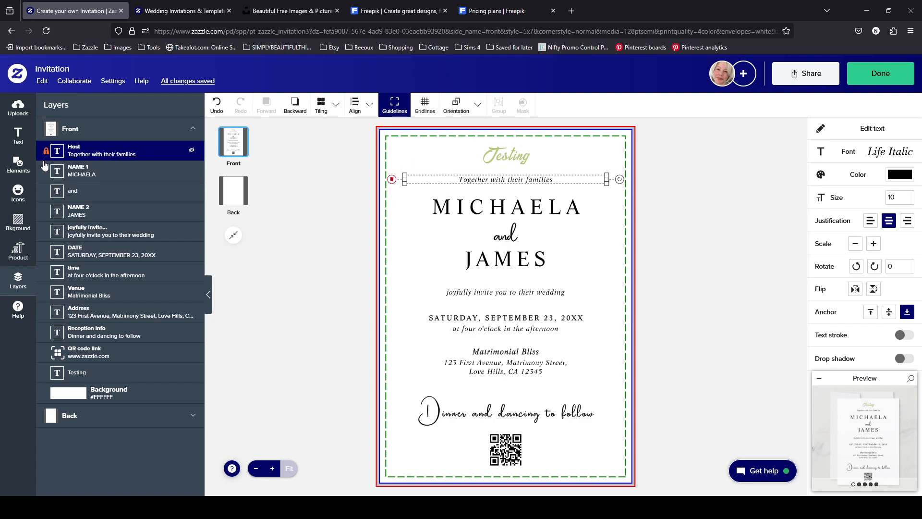
- Check that the host, upper name and "and" layers match the order of the text on the invitation
click(104, 176)
click(103, 192)
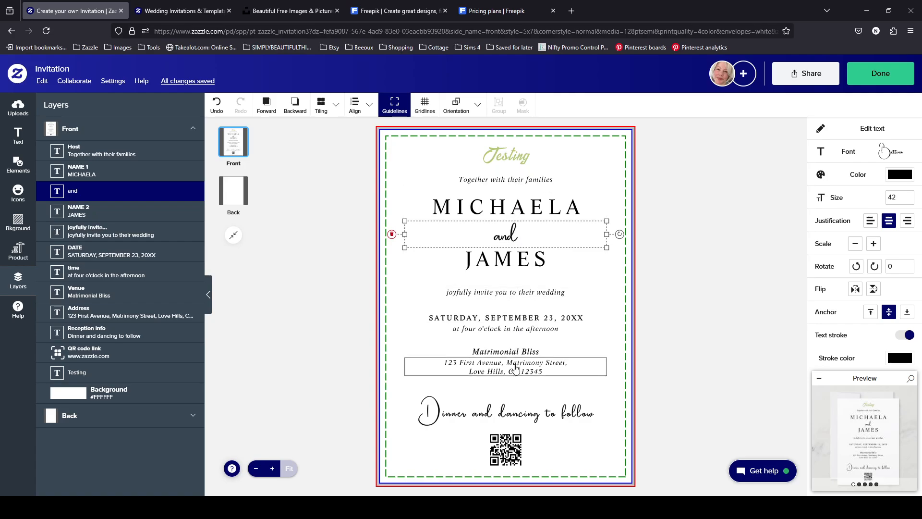
click(128, 153)
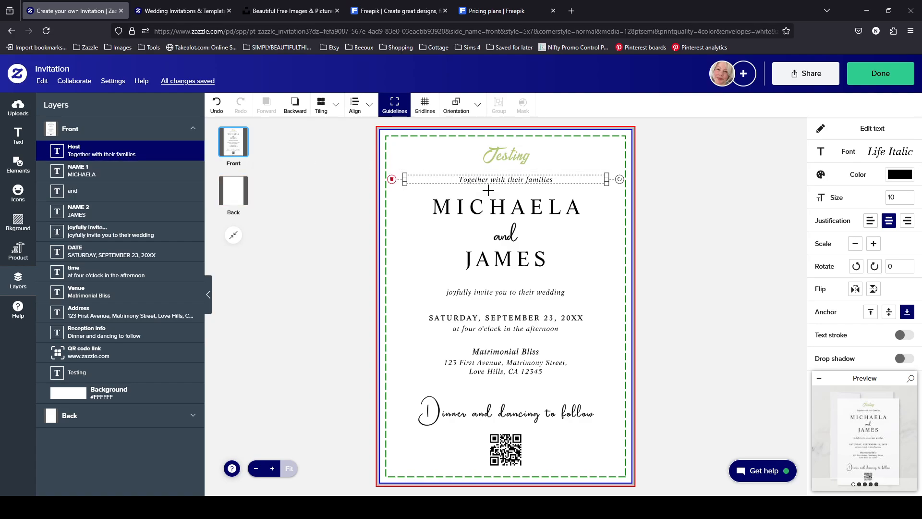
click(514, 208)
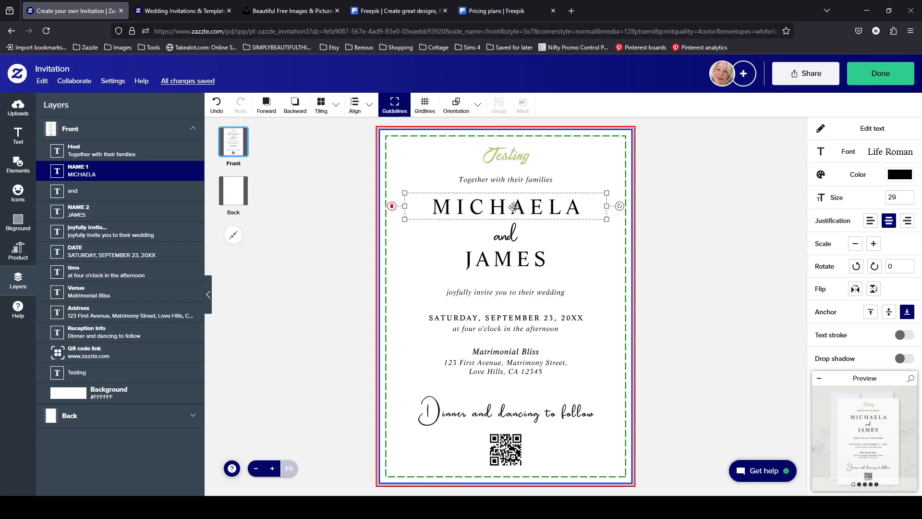
click(513, 237)
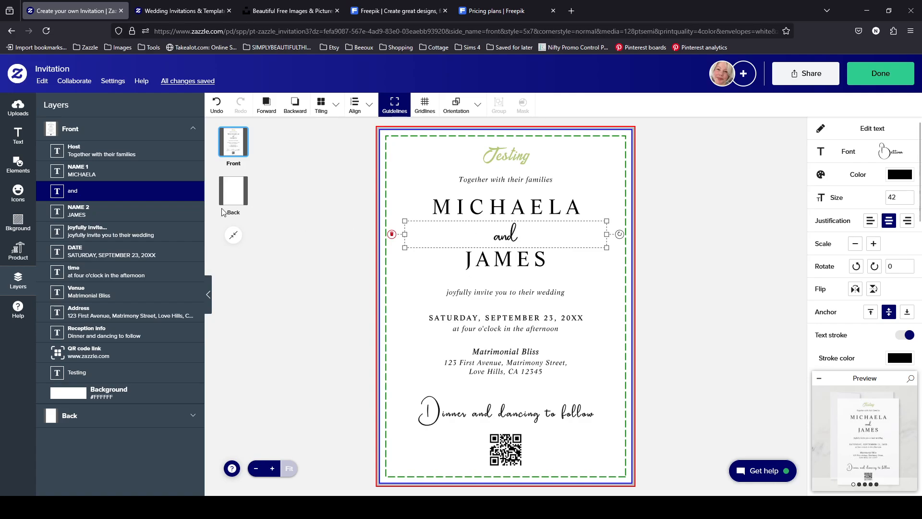
- Curve the lower name line, raising its curvature through 0.2, 0.4 and 0.6 to 1
click(542, 258)
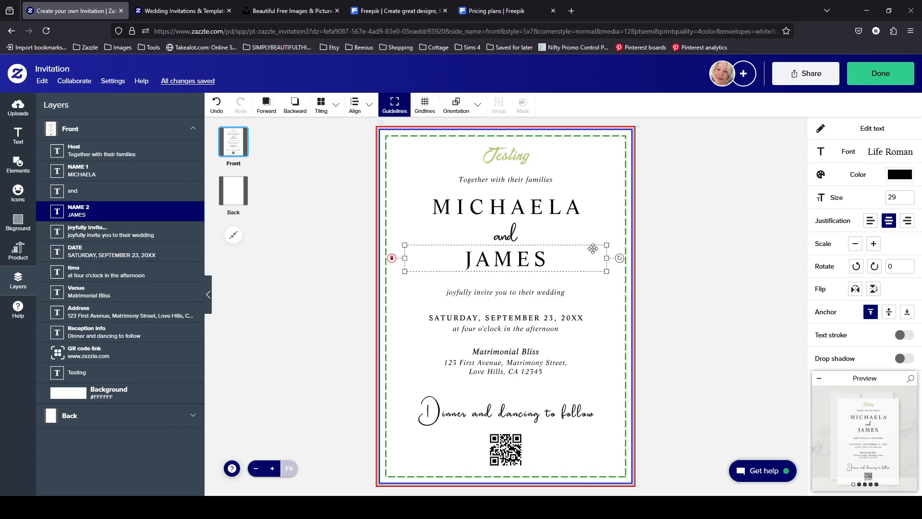
scroll(910, 260, down, 3)
scroll(910, 260, down, 4)
scroll(894, 195, up, 3)
scroll(886, 247, down, 1)
scroll(885, 247, down, 2)
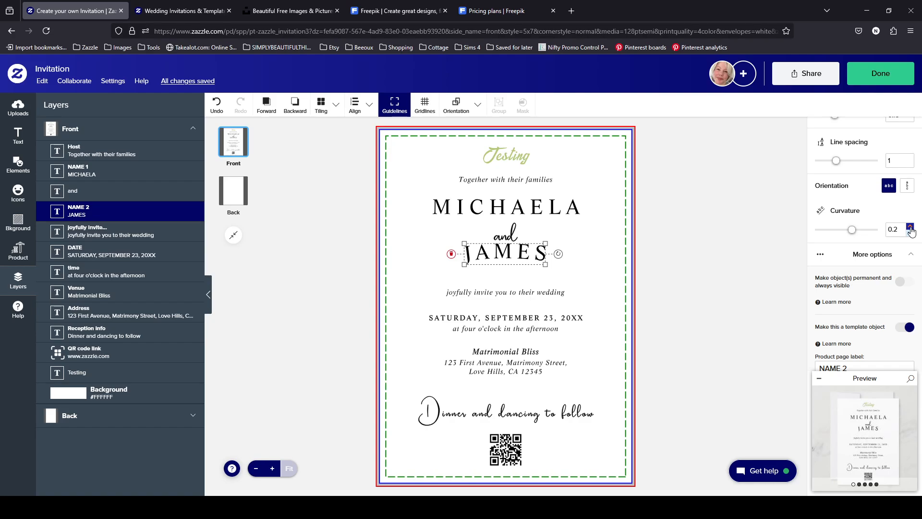
click(910, 226)
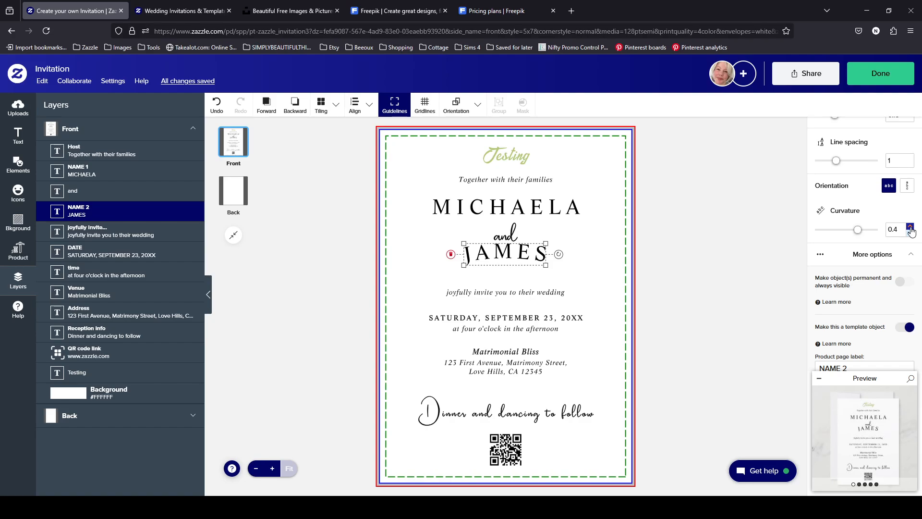
click(910, 227)
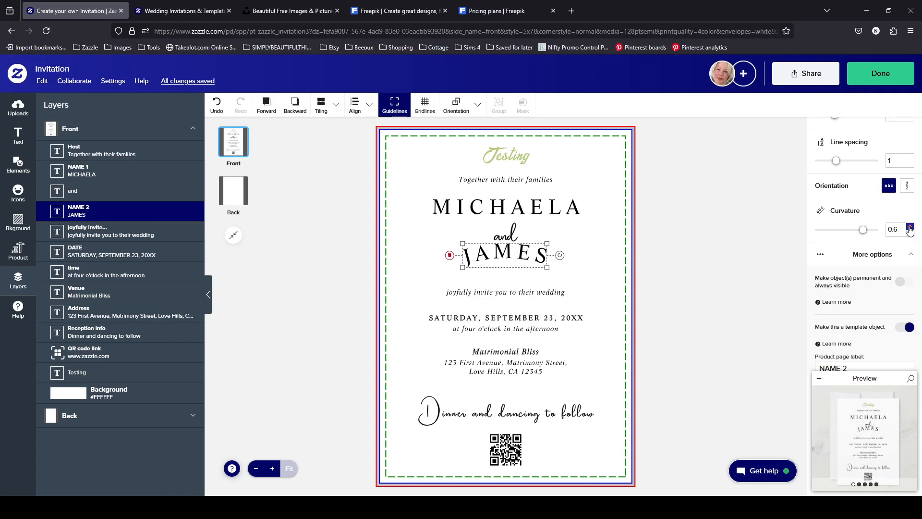
click(909, 229)
click(910, 228)
click(909, 228)
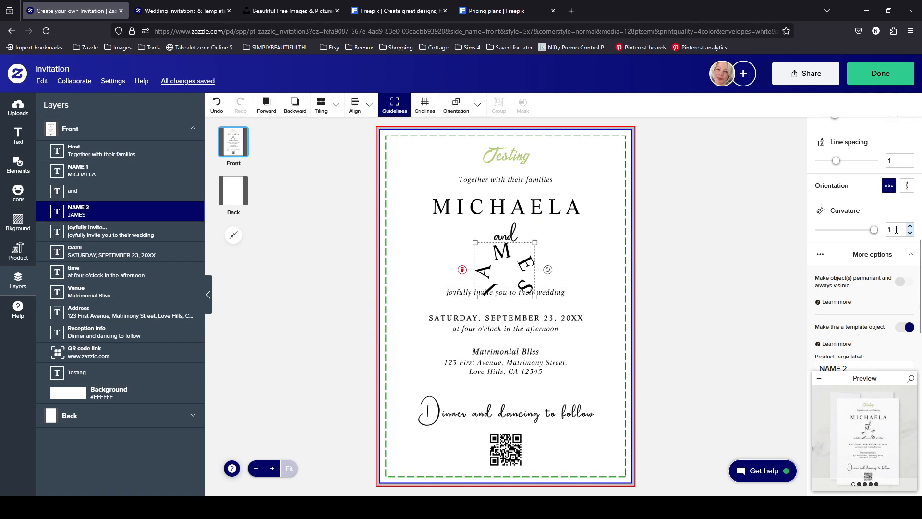
- Reduce the lower name line's curvature to 0.8 and collapse its additional options
click(909, 234)
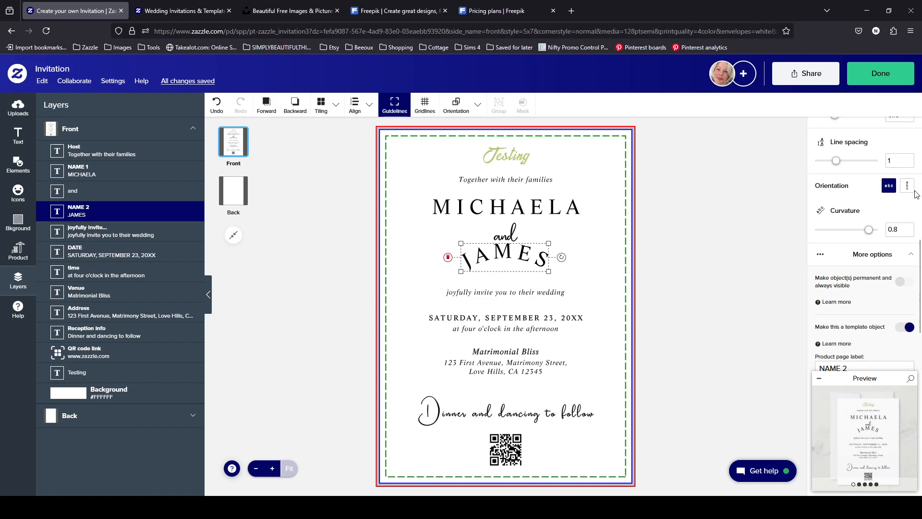
click(903, 229)
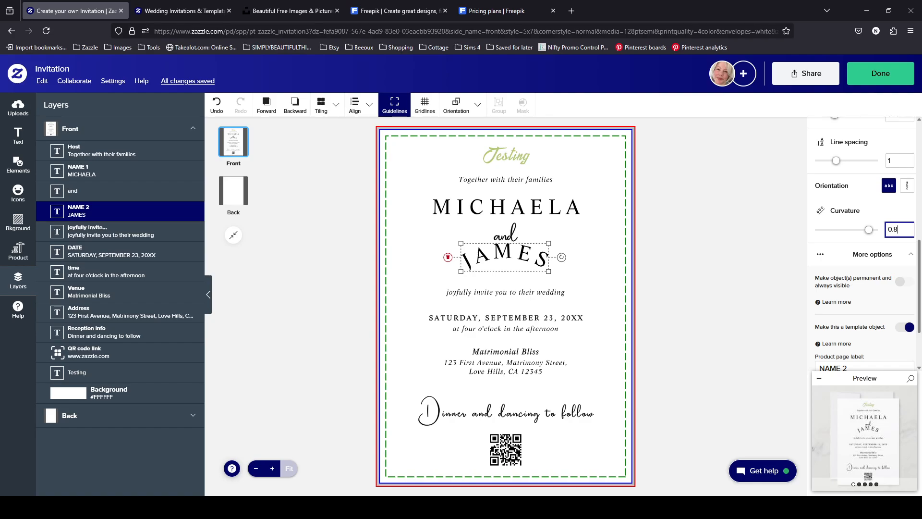
click(911, 255)
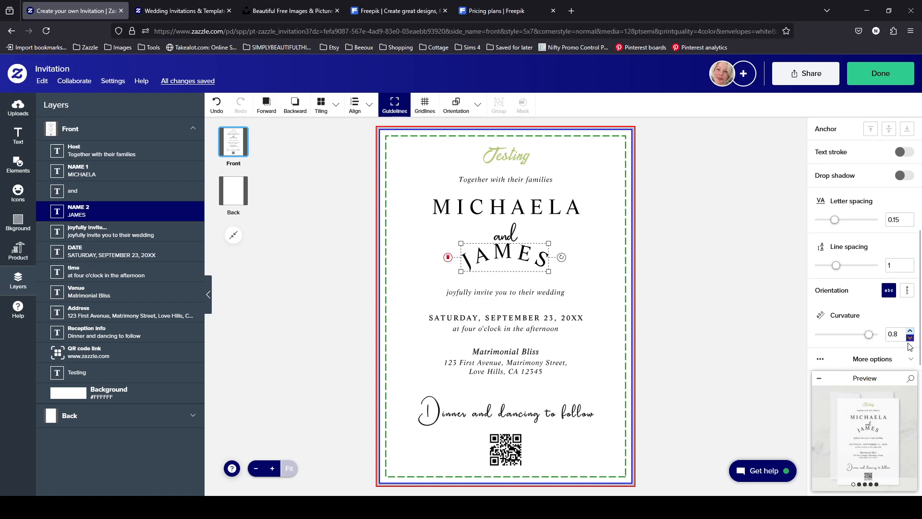
- Expand the lower name line's additional options, step its curvature through 0.9, 0.7 and 0.6, and set it to 0.64
click(890, 369)
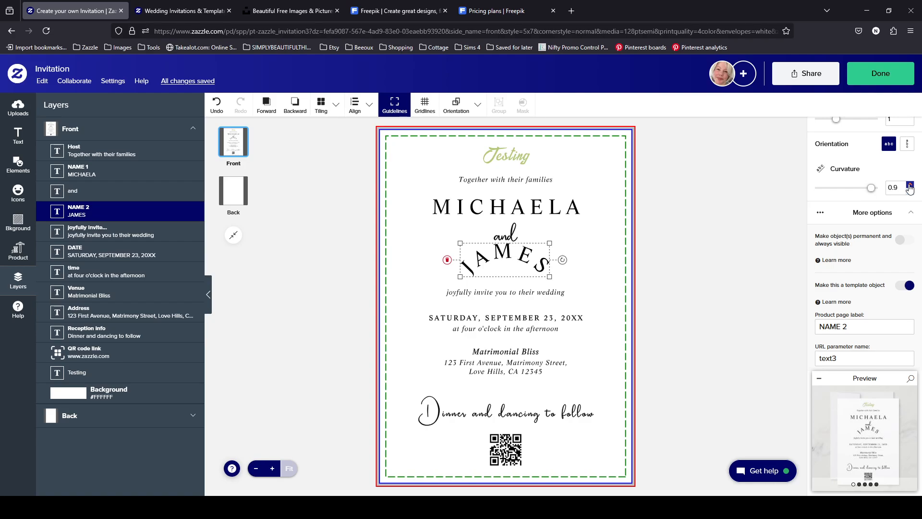
click(910, 191)
click(910, 192)
click(910, 191)
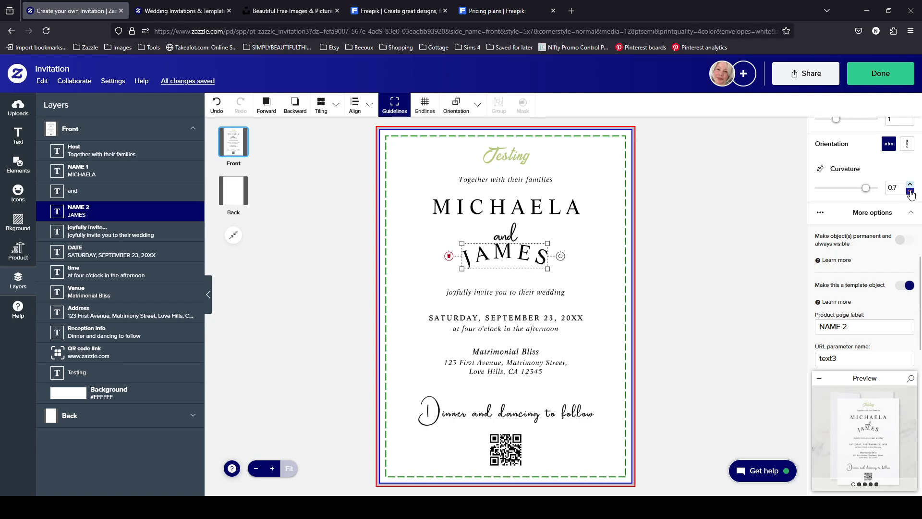
click(911, 192)
click(910, 192)
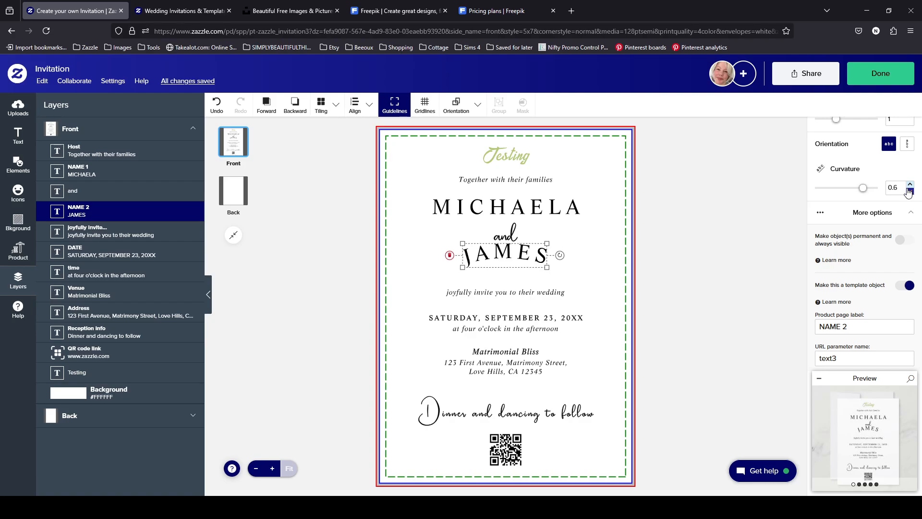
click(910, 184)
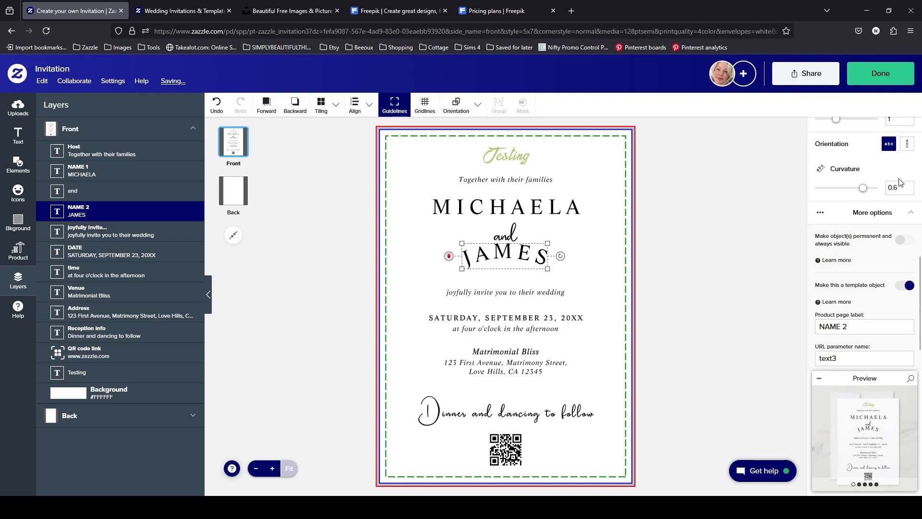
click(901, 189)
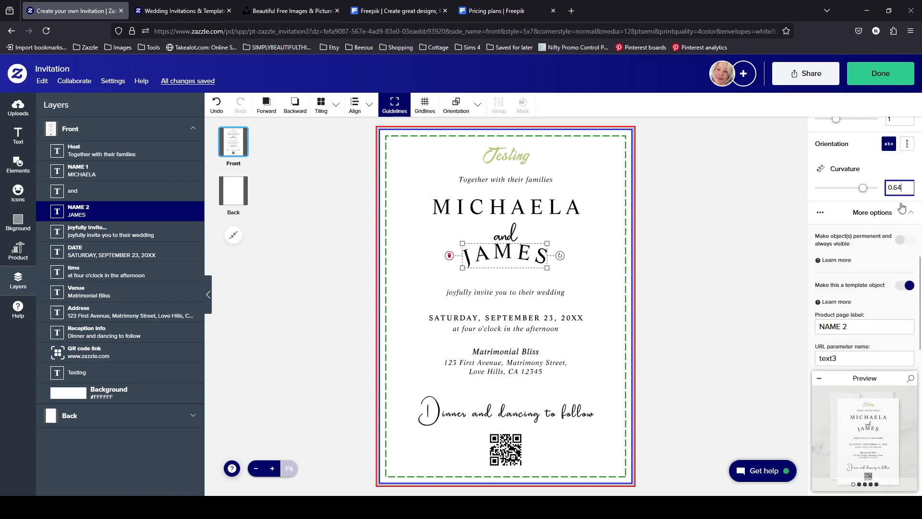
click(870, 325)
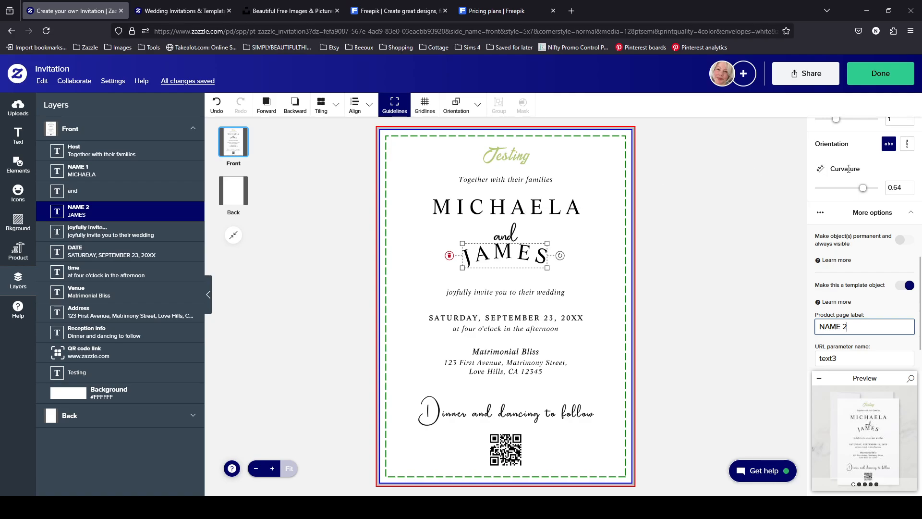
click(223, 107)
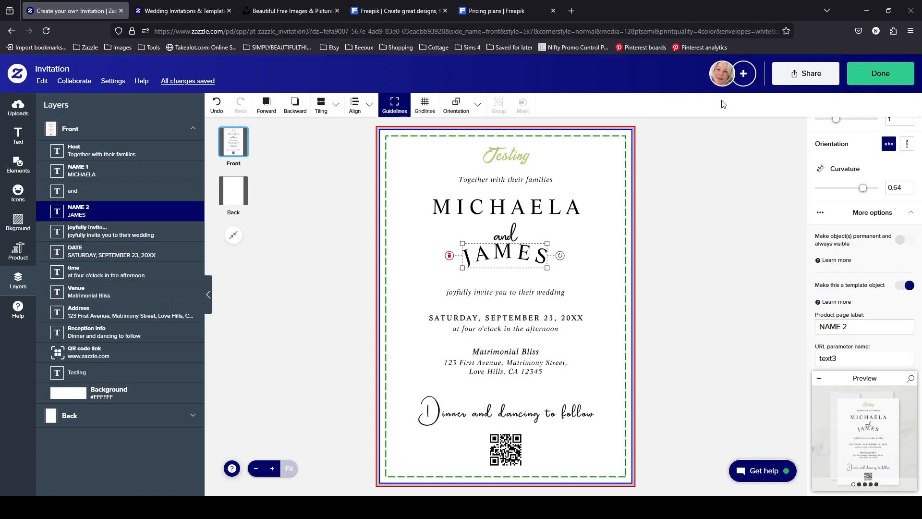
- Add a circle shape to the invitation and move it down so its upper edge meets the lower name line
click(14, 166)
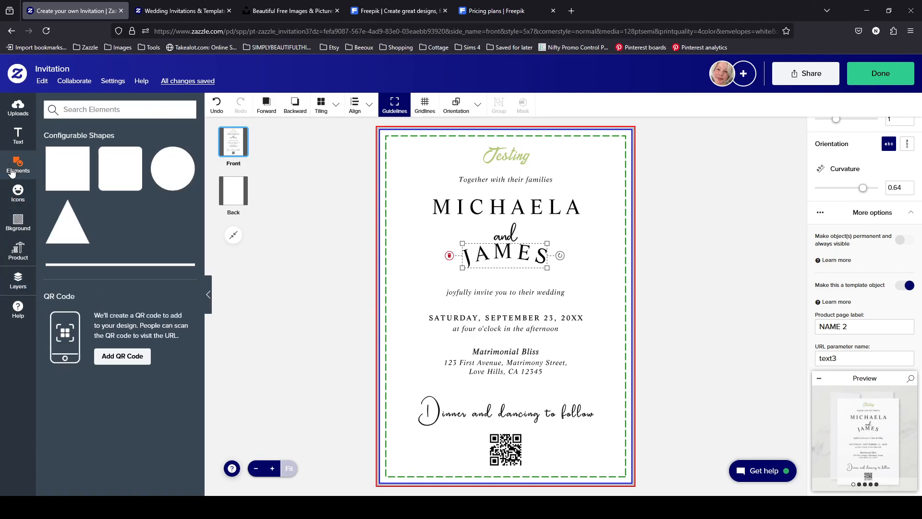
click(161, 172)
drag(532, 295, 531, 342)
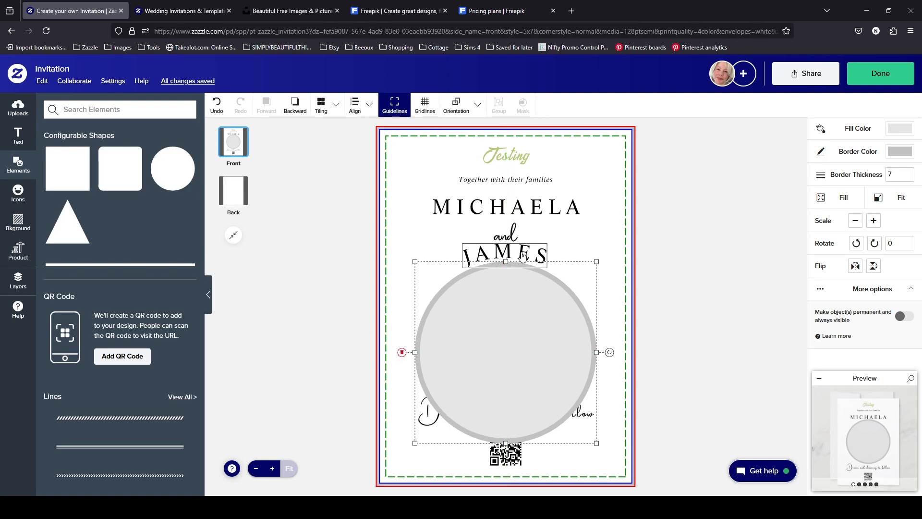
- Place the circle's layer directly beneath the lower name's layer and move that name just inside the circle's upper arc
click(522, 252)
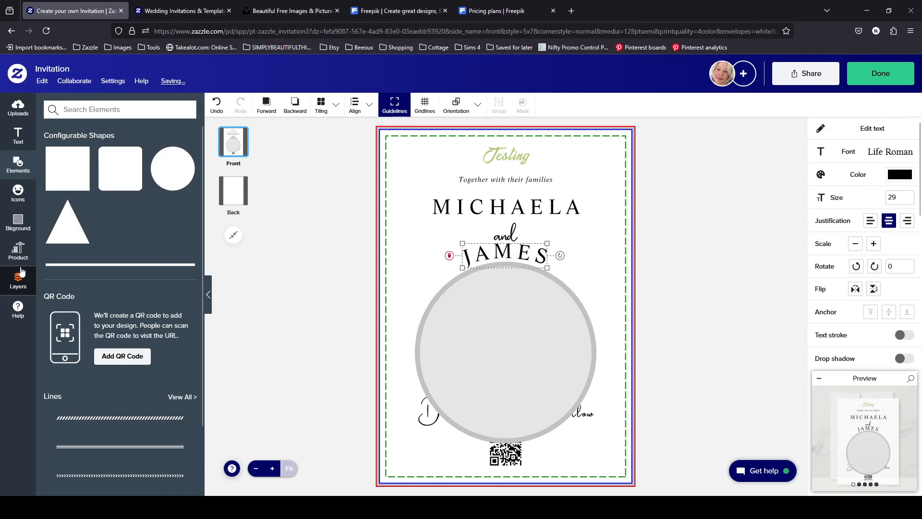
click(18, 287)
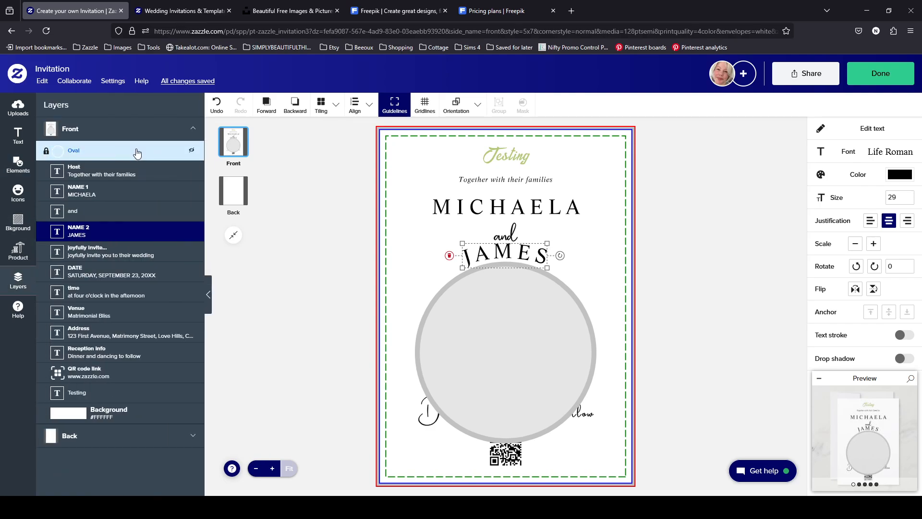
click(136, 152)
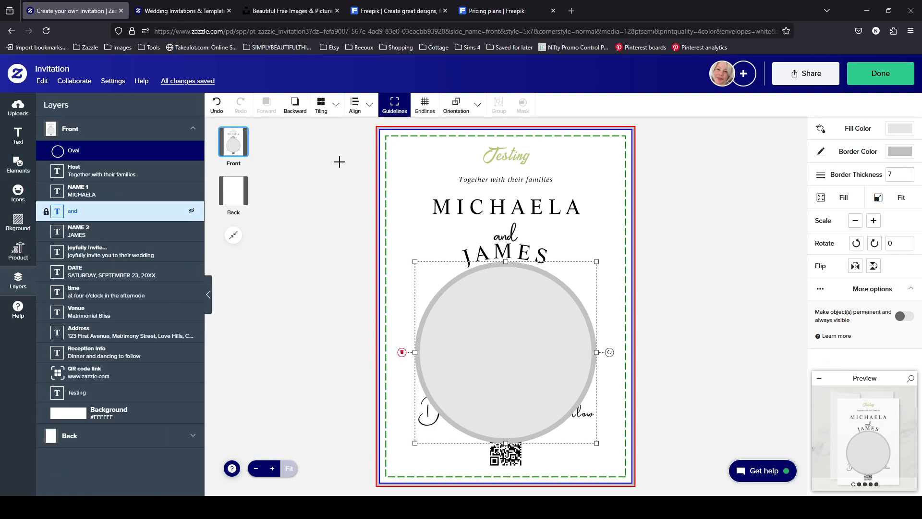
drag(535, 257, 535, 290)
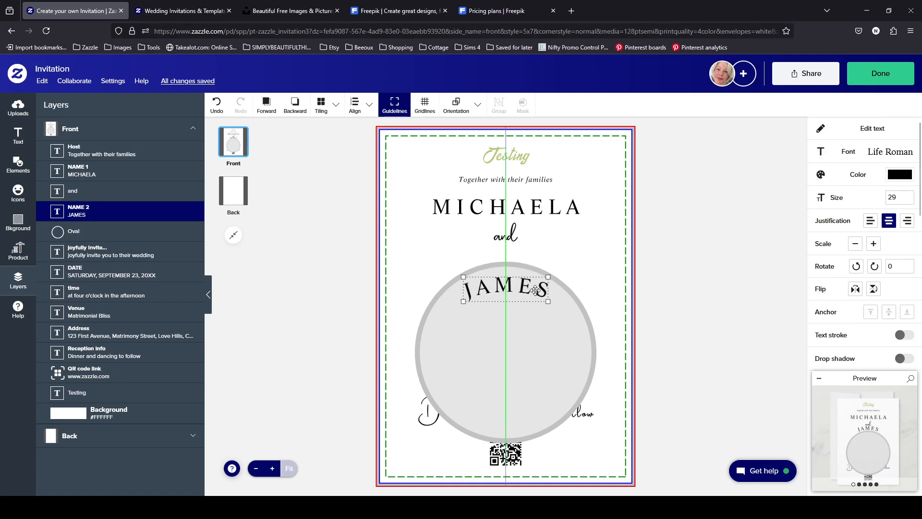
click(711, 265)
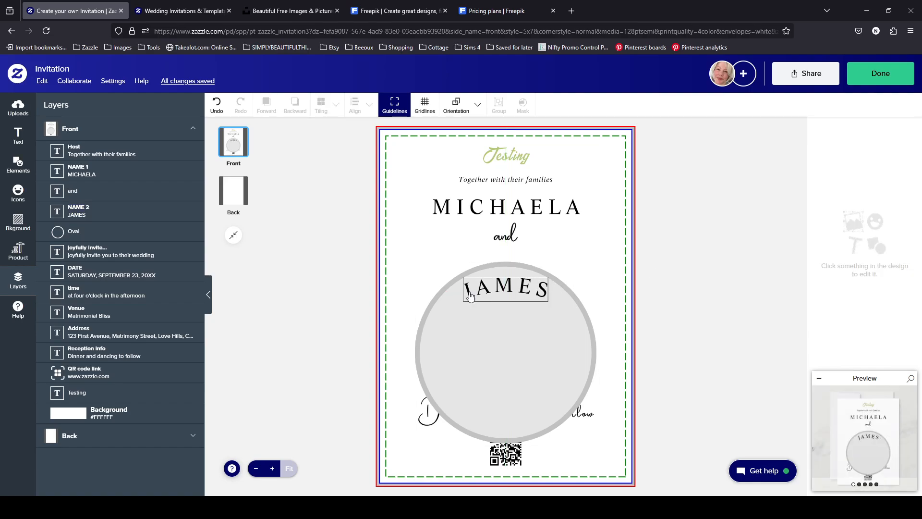
- Set the lower name line's curvature to 0.7 and deselect it to compare it with the circle
click(522, 288)
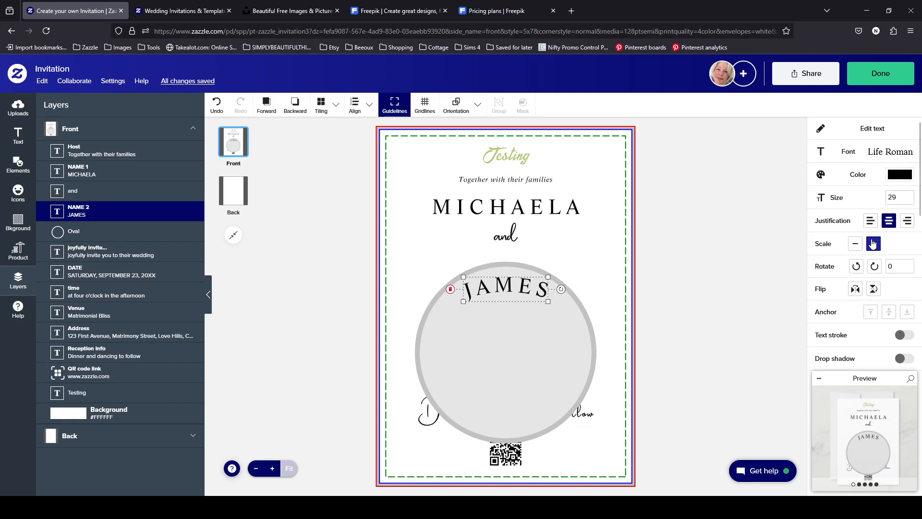
scroll(917, 248, down, 5)
scroll(909, 235, down, 4)
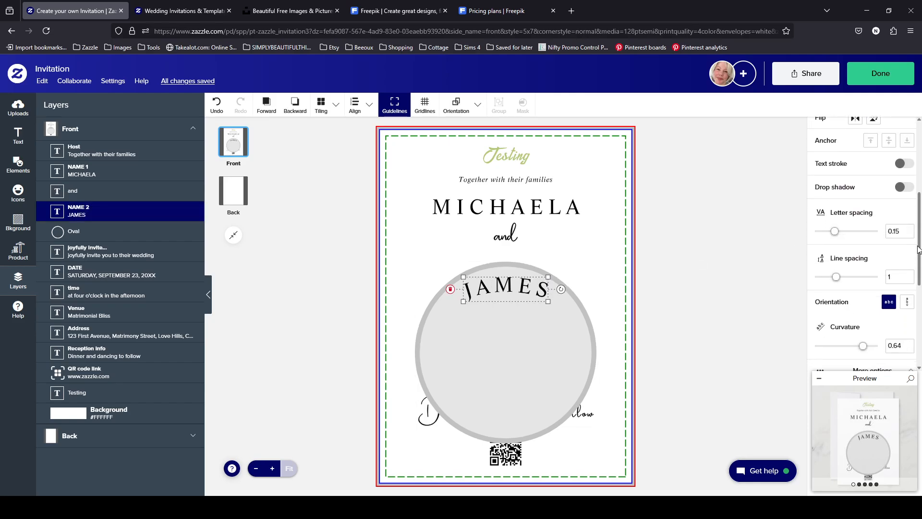
scroll(910, 235, down, 3)
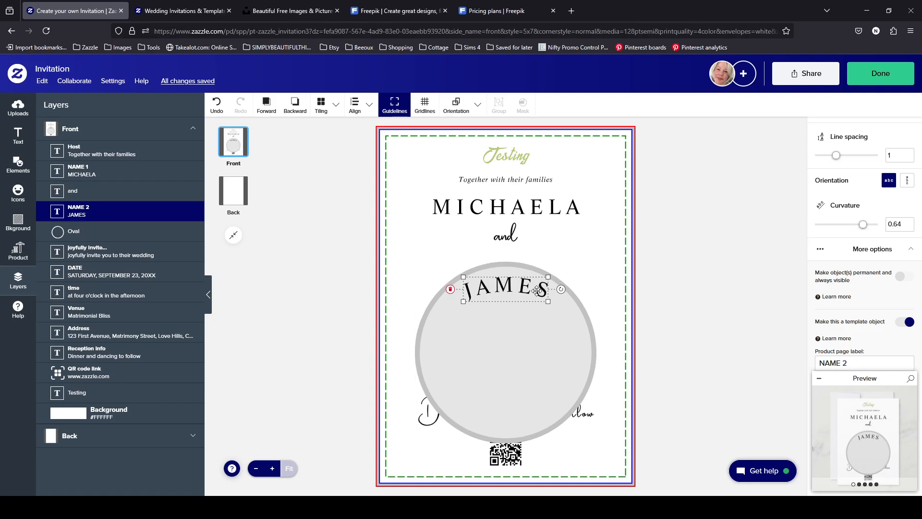
double_click(895, 224)
text(7)
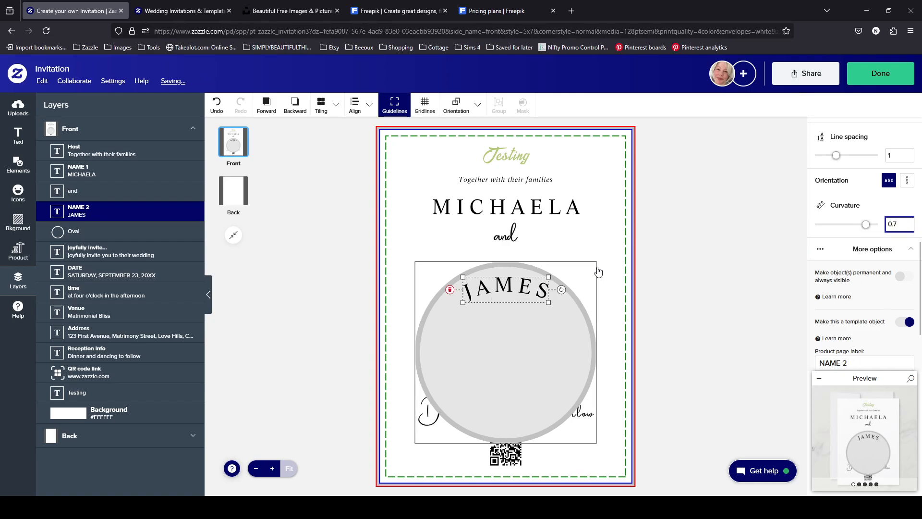
click(677, 246)
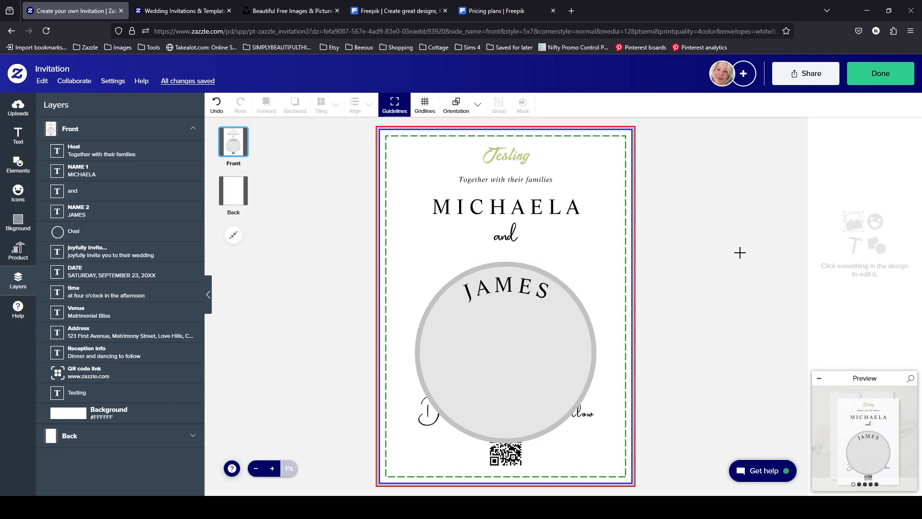
- Increase the lower name line's curvature to 0.75 and deselect it
click(529, 288)
scroll(865, 245, down, 2)
scroll(903, 235, down, 5)
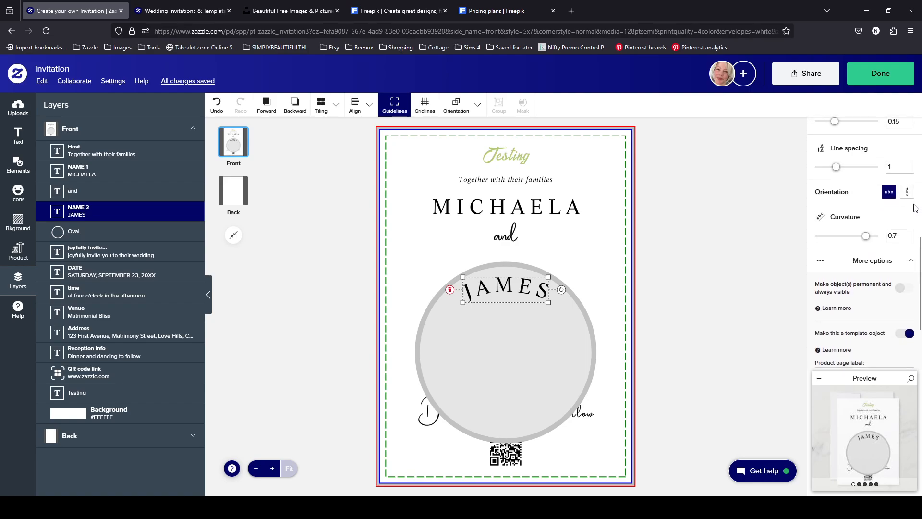
click(904, 232)
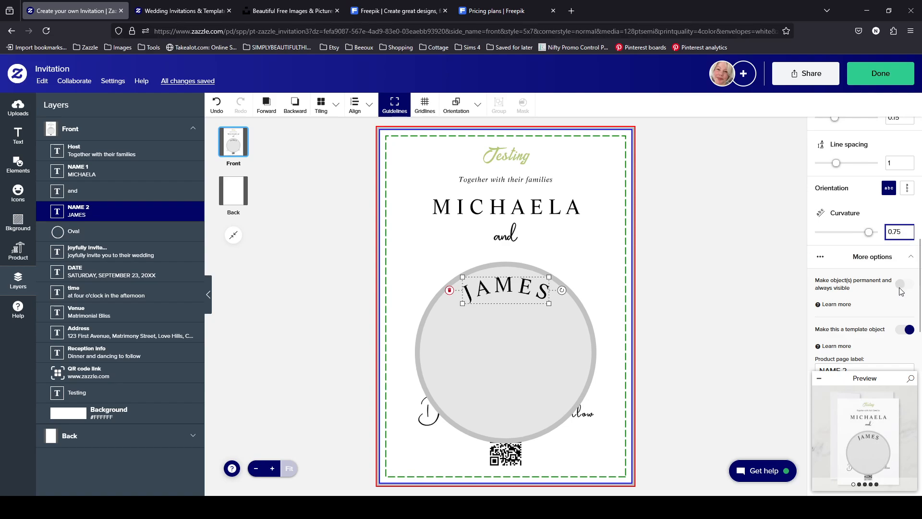
click(671, 309)
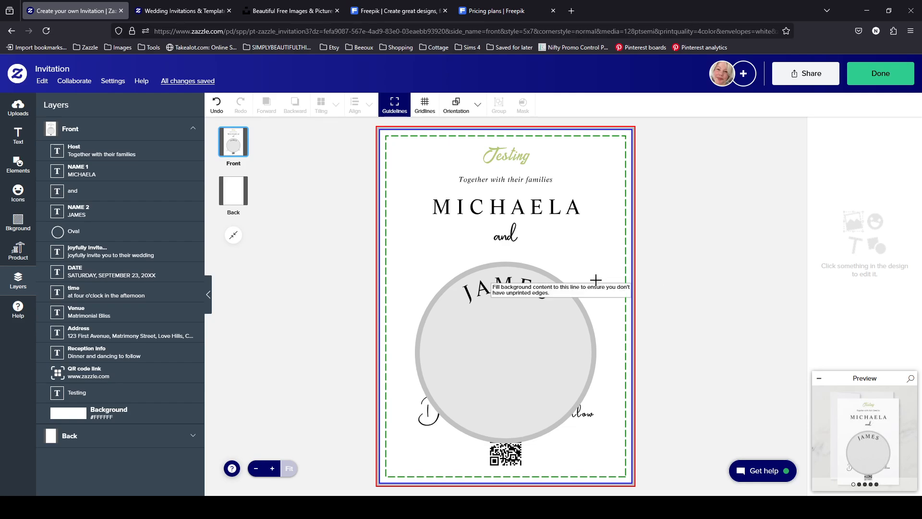
click(533, 287)
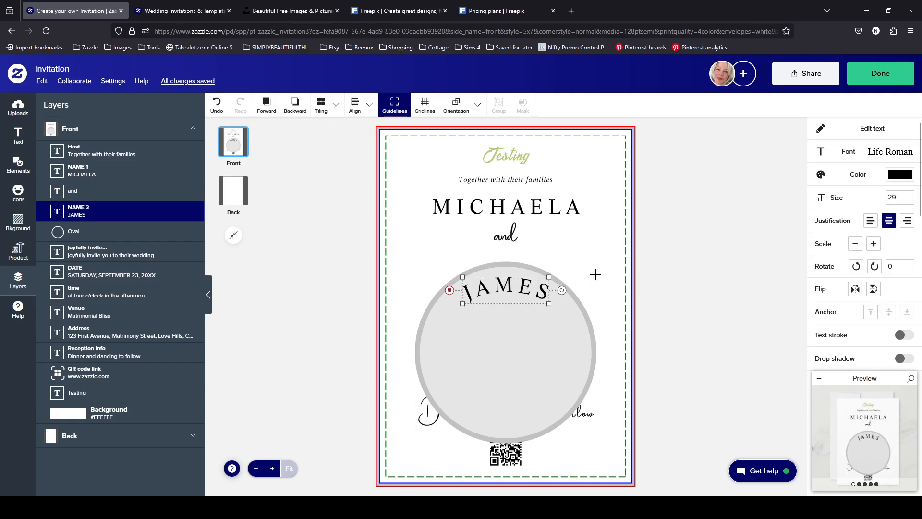
shift+click(595, 270)
click(355, 104)
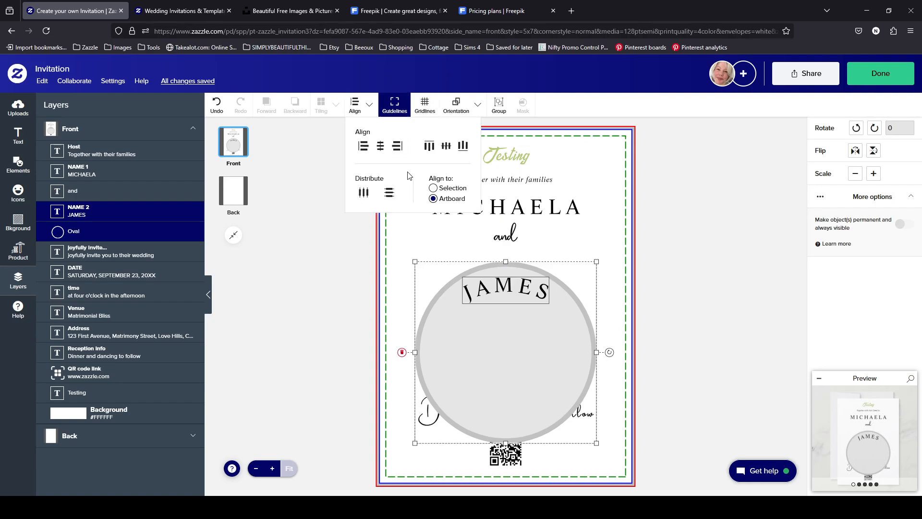
click(681, 264)
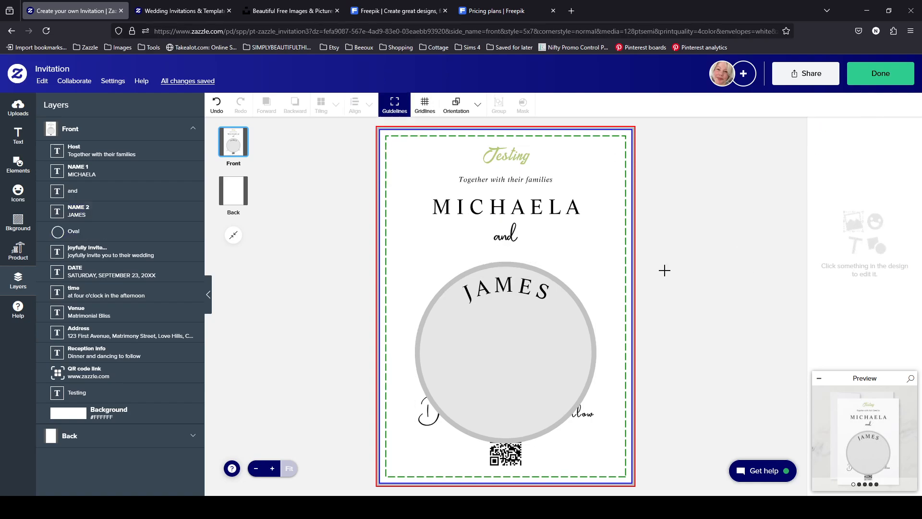
- Set the lower name line's curvature to 0.8 to follow the circle's arc and deselect it
click(515, 294)
click(784, 219)
click(516, 296)
scroll(865, 240, down, 5)
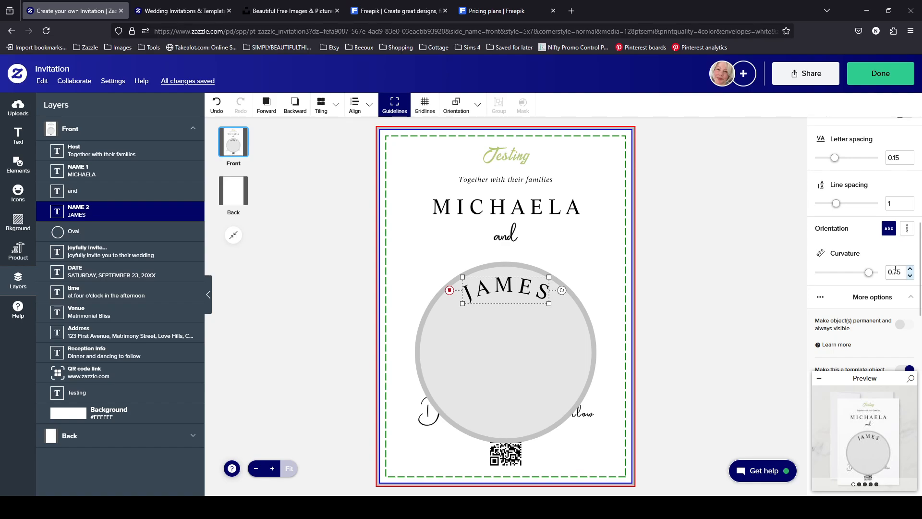
drag(895, 273, 904, 273)
text(8)
key(Tab)
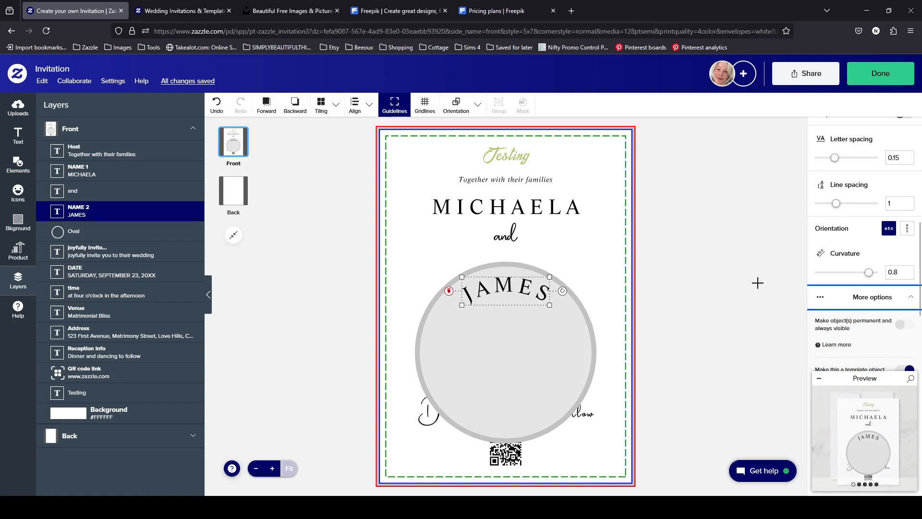
click(723, 265)
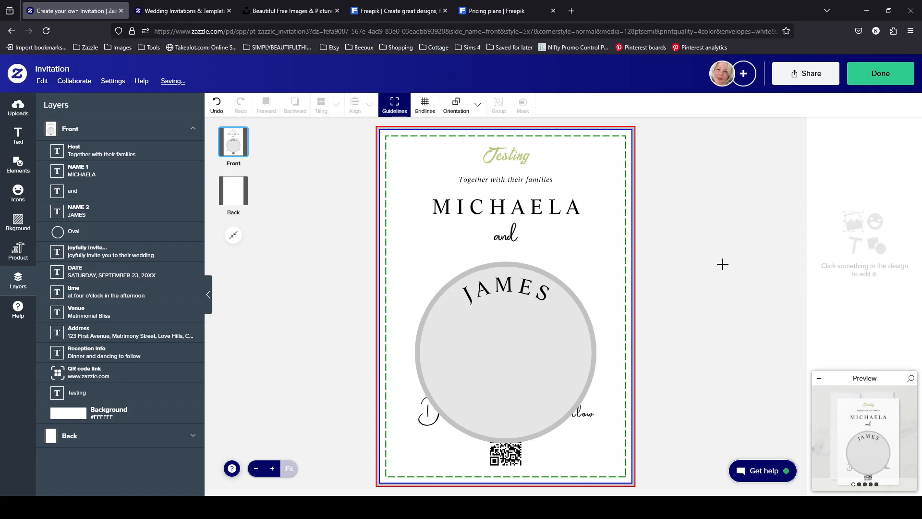
- Move the lower name slightly up toward the circle's edge and reduce its letter spacing to 0.1
click(527, 291)
mouse_move(526, 289)
mouse_down()
mouse_move(528, 281)
mouse_move(529, 301)
mouse_move(529, 285)
mouse_up()
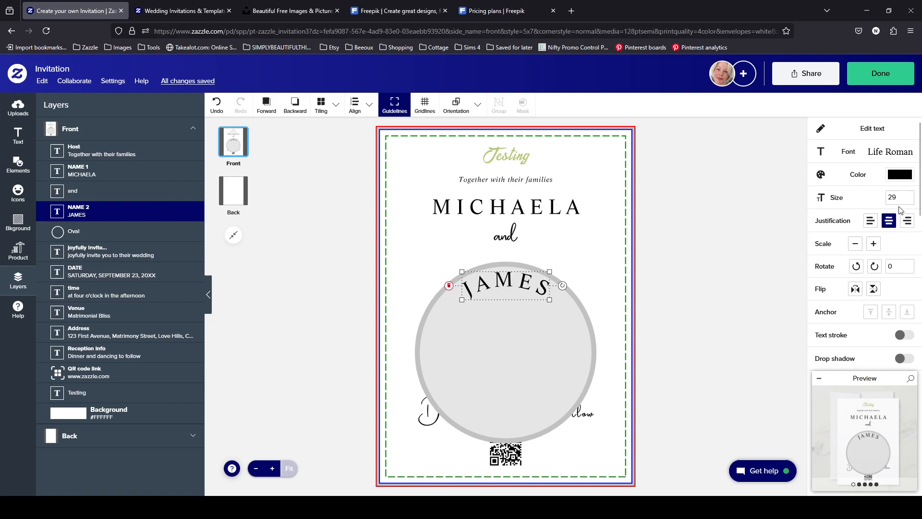
scroll(905, 259, down, 5)
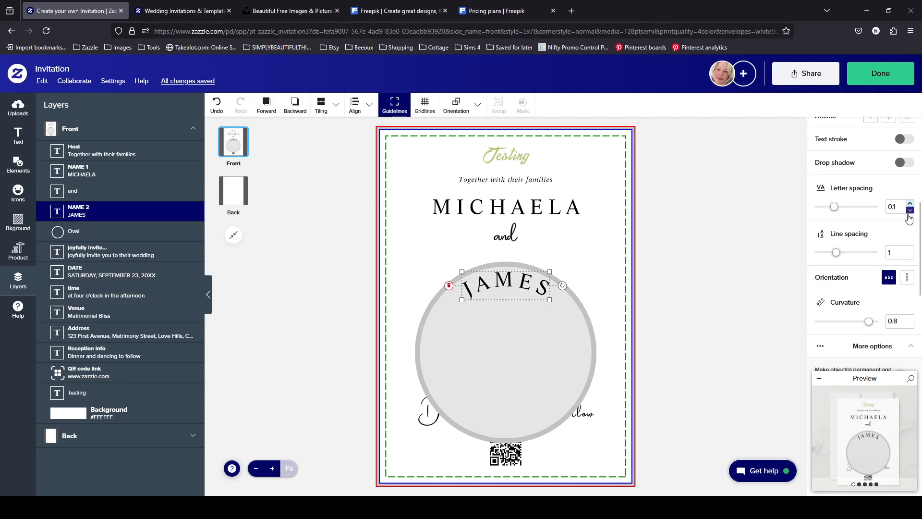
click(909, 210)
- Try a text size of 24 on the curved lower name and undo the size change
scroll(913, 226, up, 4)
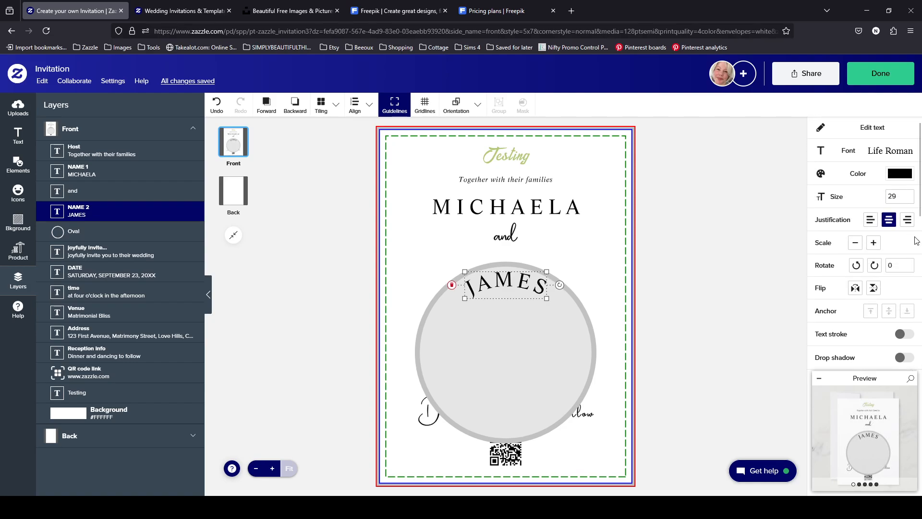
click(910, 201)
click(910, 201)
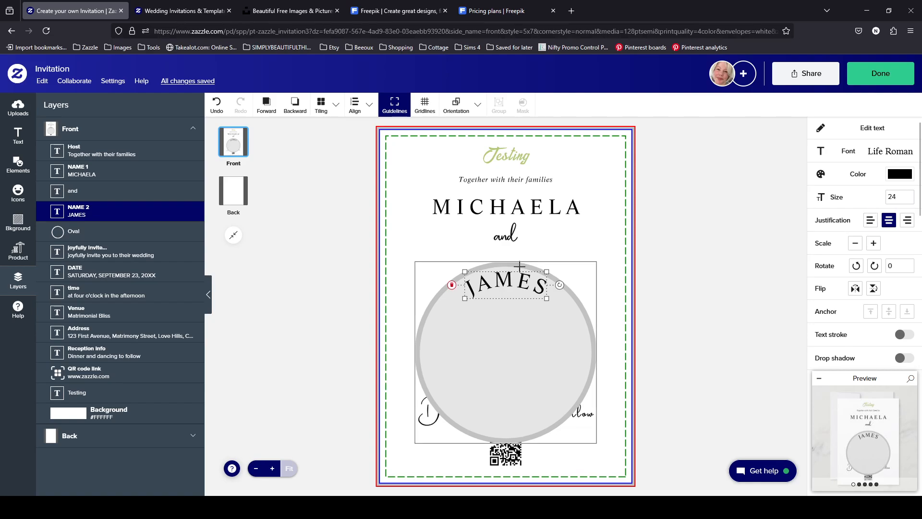
click(689, 246)
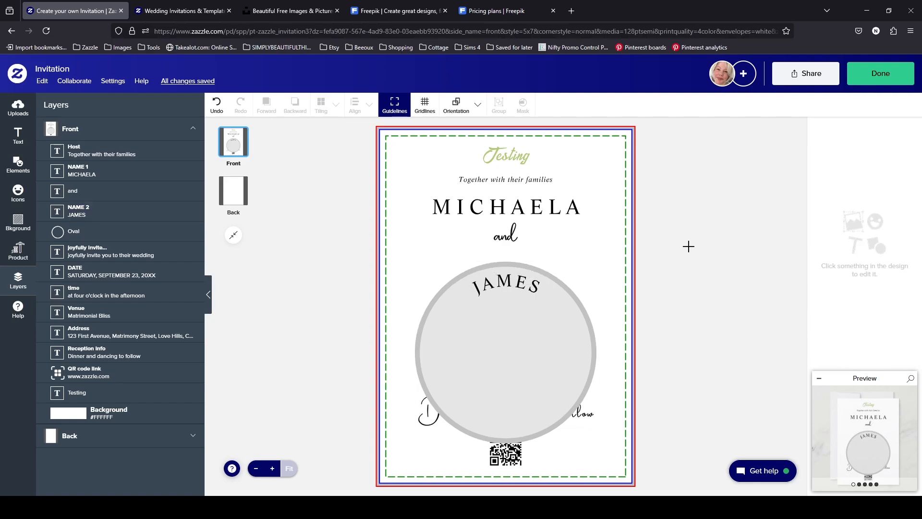
click(517, 290)
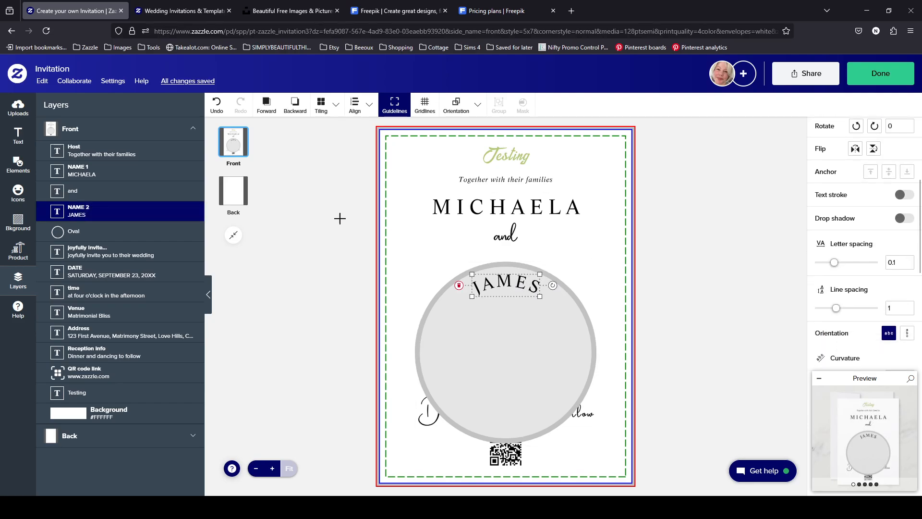
click(217, 105)
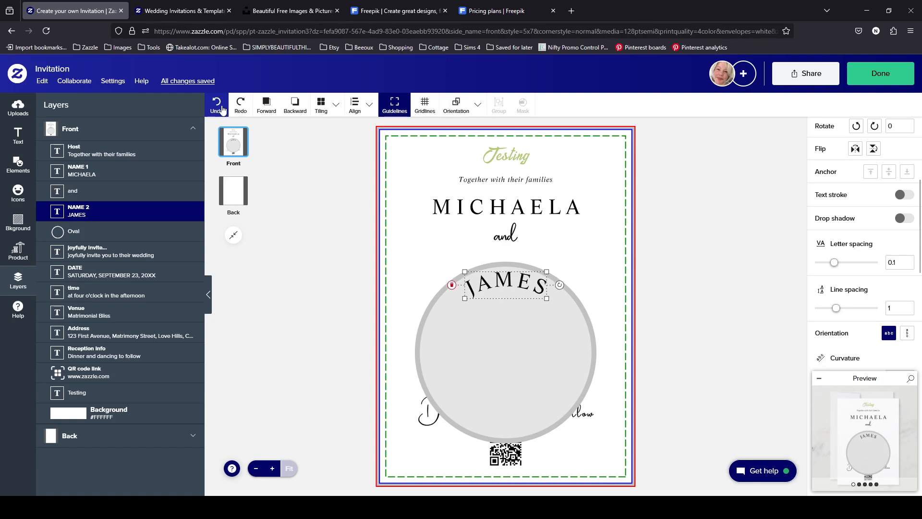
- Undo the recent edits to the lower name line and the circle until the circle is removed from the invitation
click(222, 110)
click(222, 109)
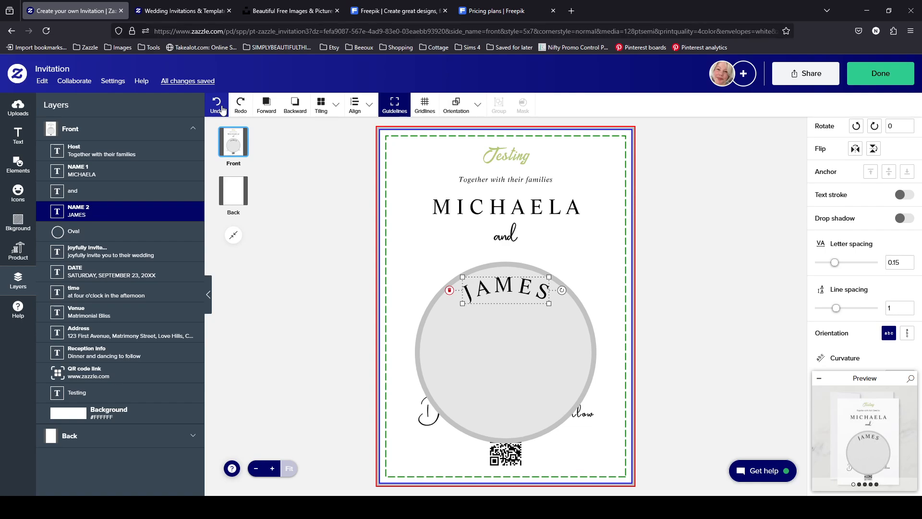
click(221, 110)
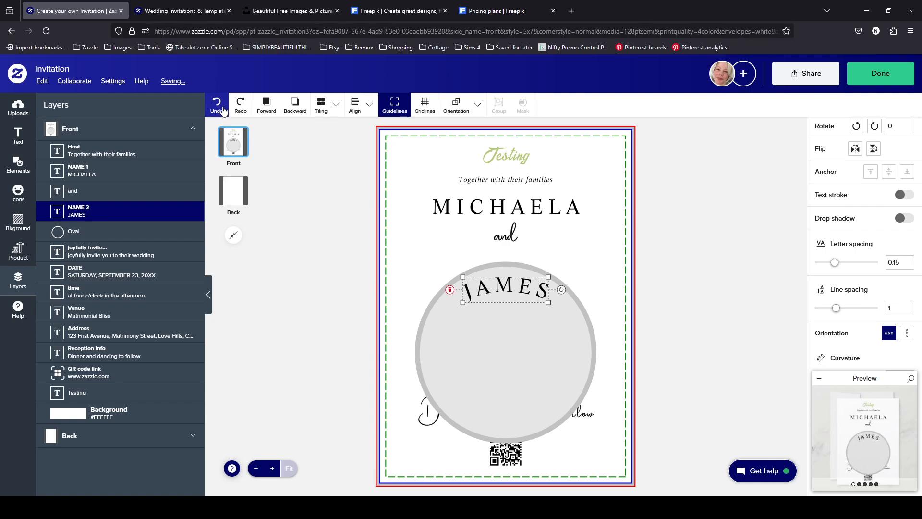
click(222, 110)
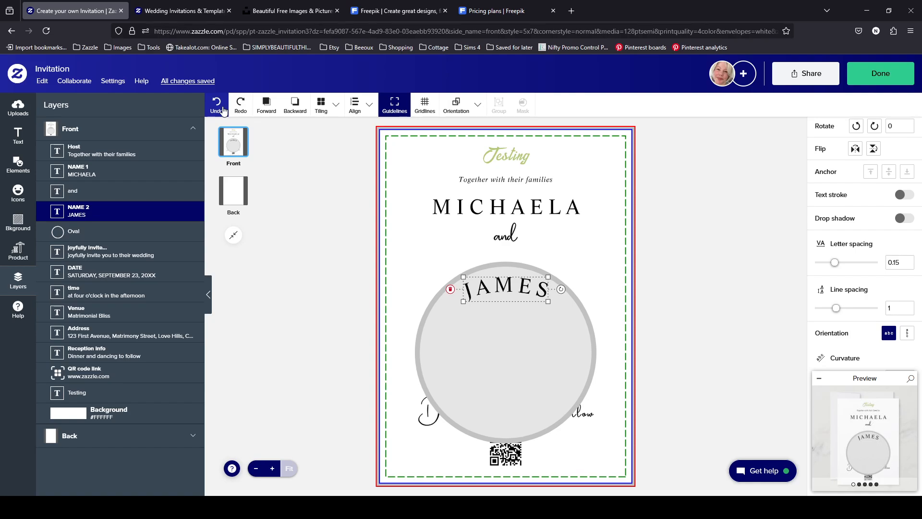
click(222, 110)
click(222, 110)
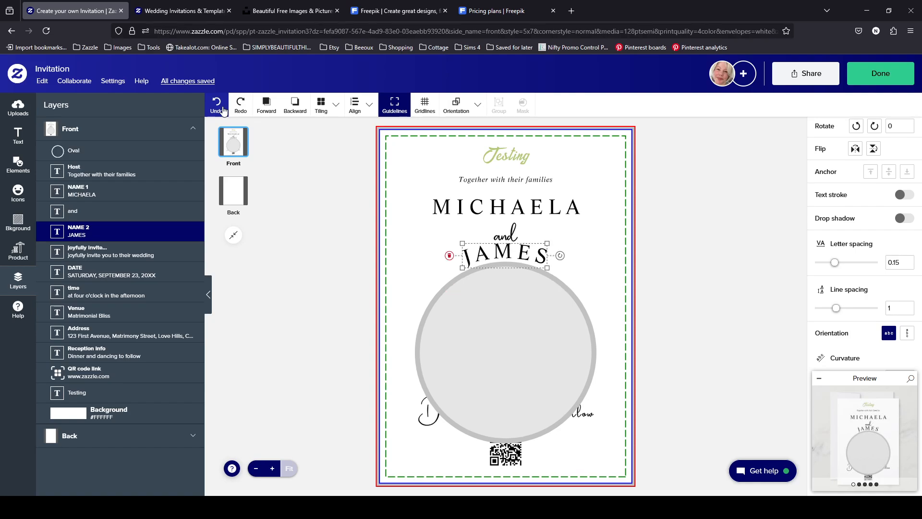
click(222, 110)
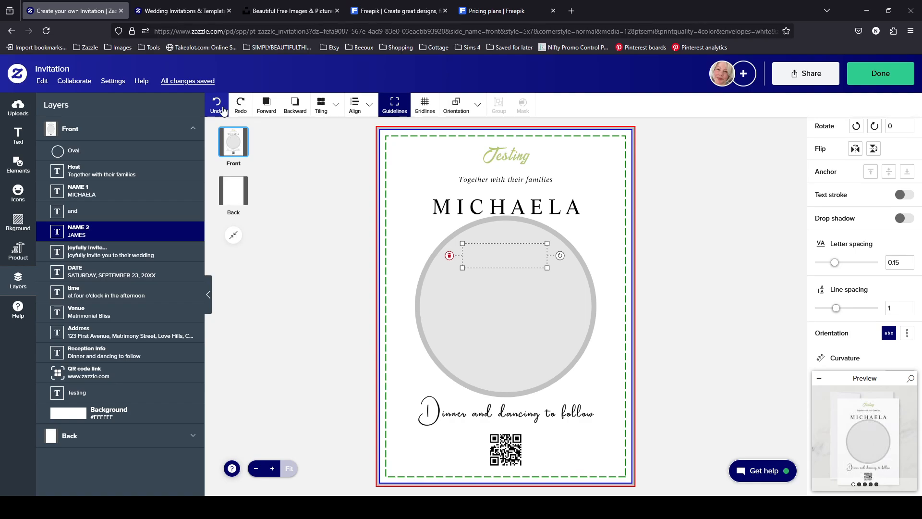
click(222, 110)
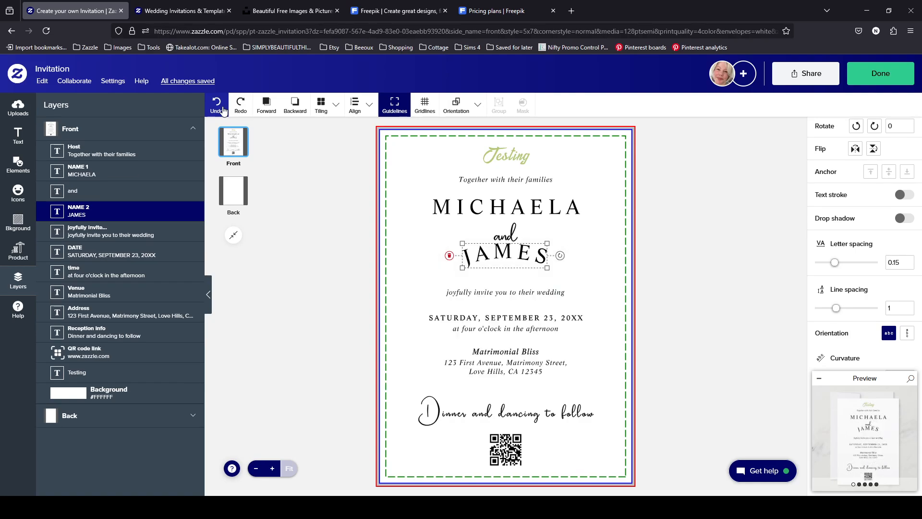
- Undo the remaining curve adjustments on the lower name line and set its curvature to 0
click(221, 110)
click(222, 110)
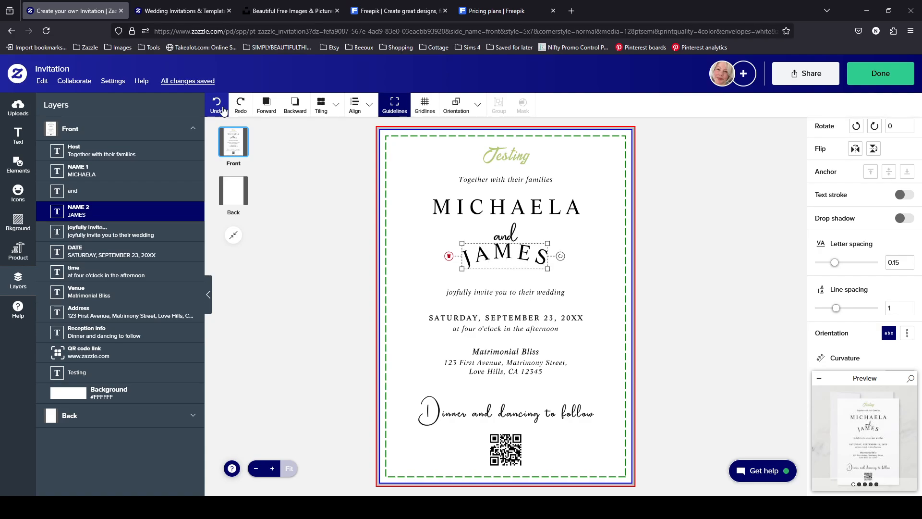
click(222, 110)
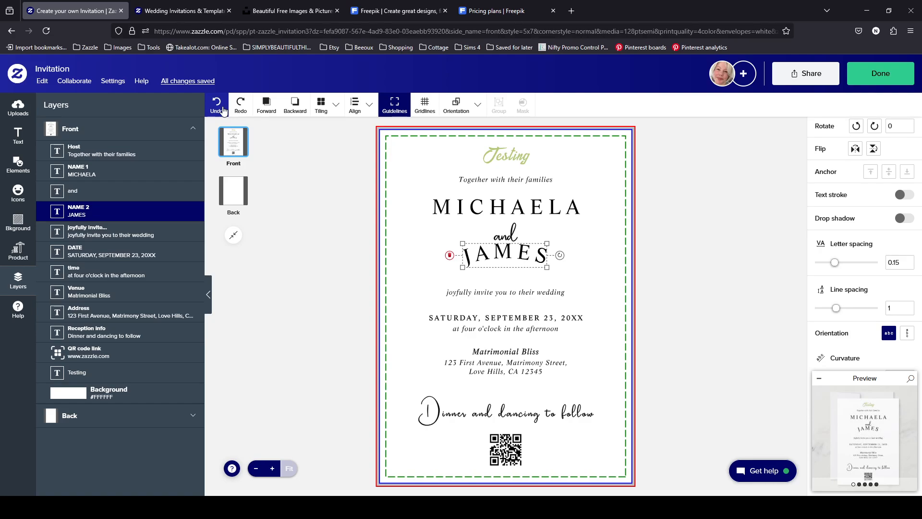
click(223, 111)
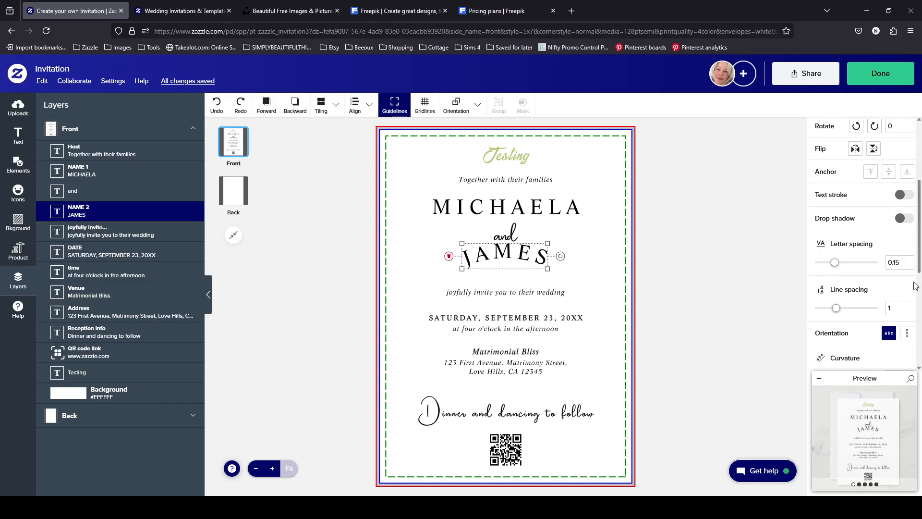
scroll(914, 284, down, 5)
double_click(898, 150)
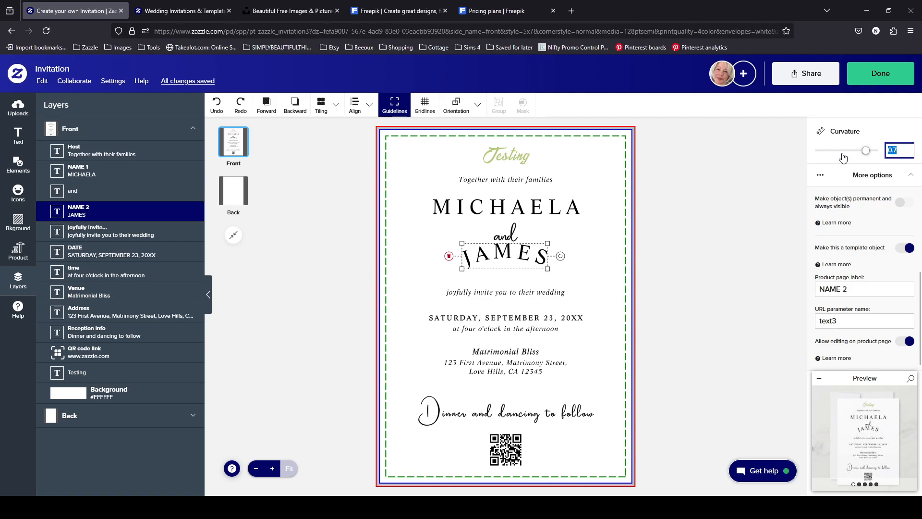
text(0)
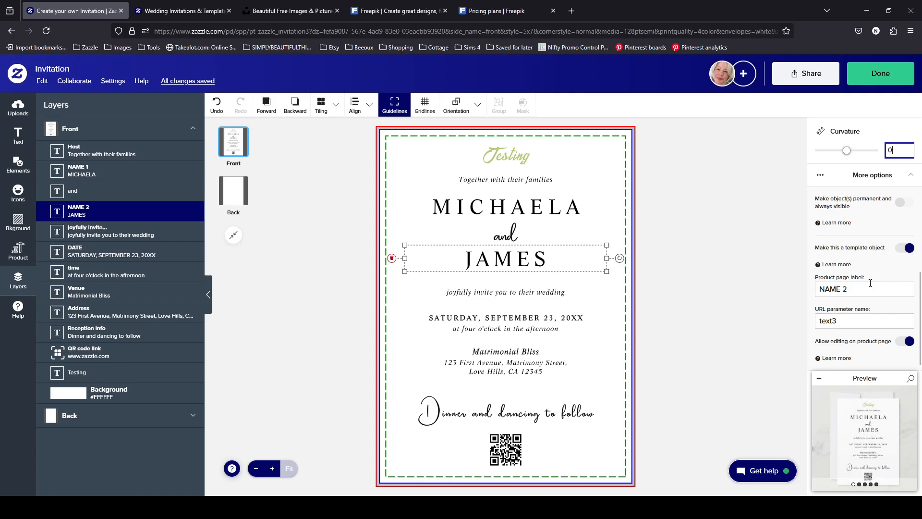
- Collapse and reopen the additional text options, and view the QR code's template object settings
click(908, 175)
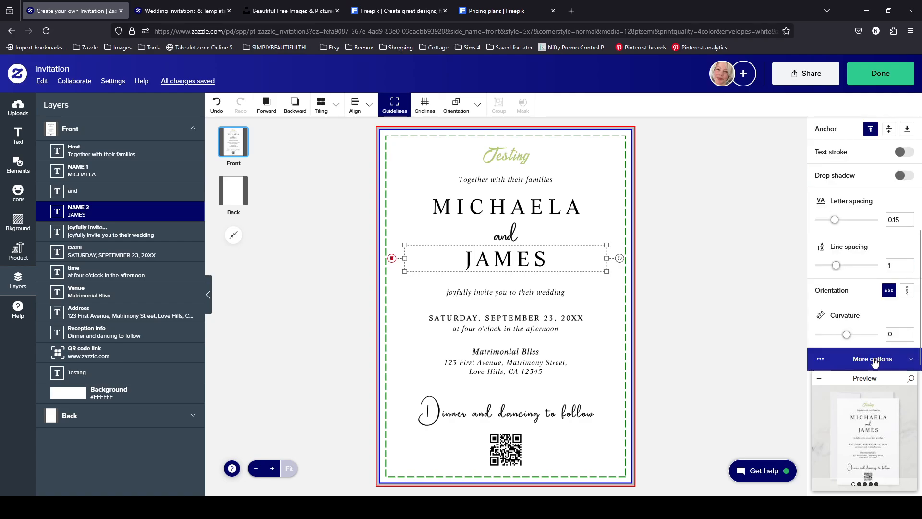
click(906, 360)
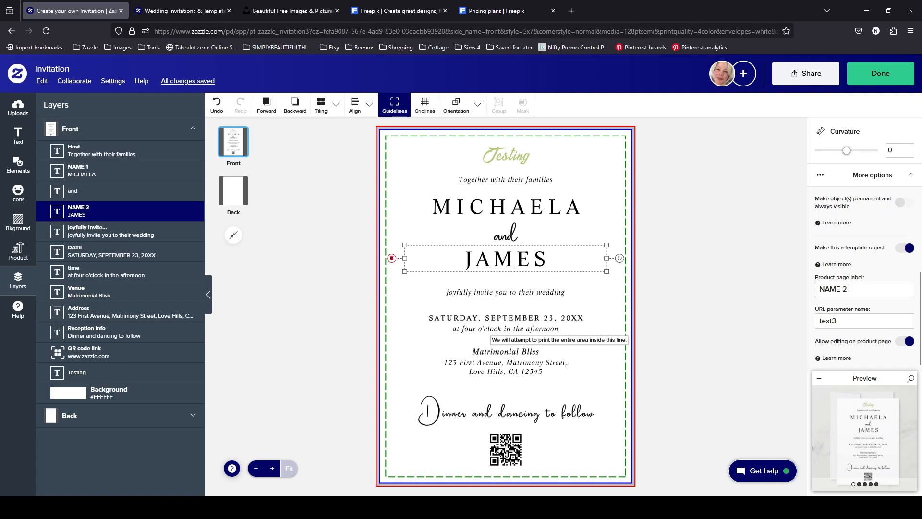
click(502, 450)
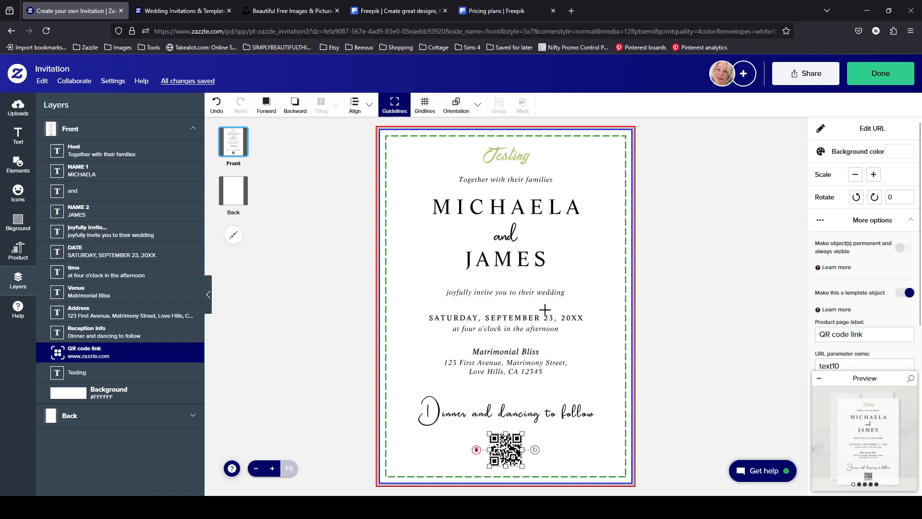
scroll(904, 321, down, 1)
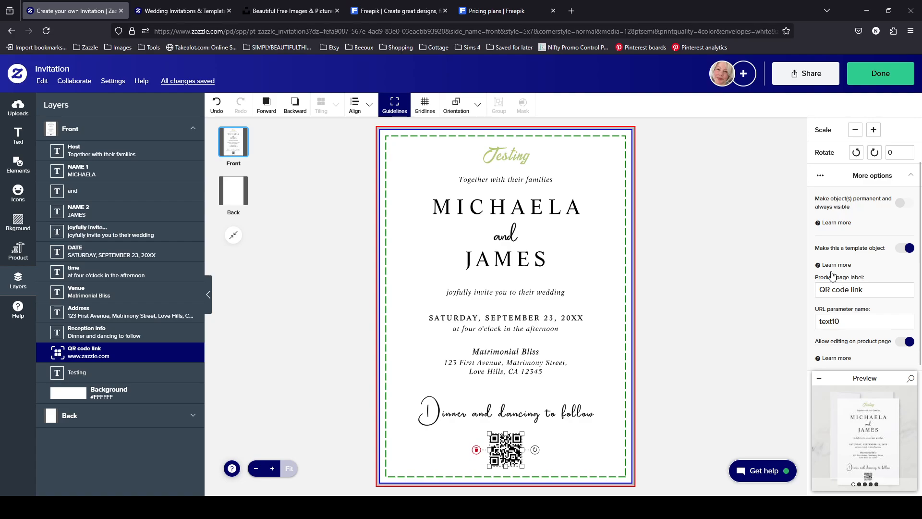
- Try switching the template object setting off and on for the upper name line, and undo the change
click(529, 214)
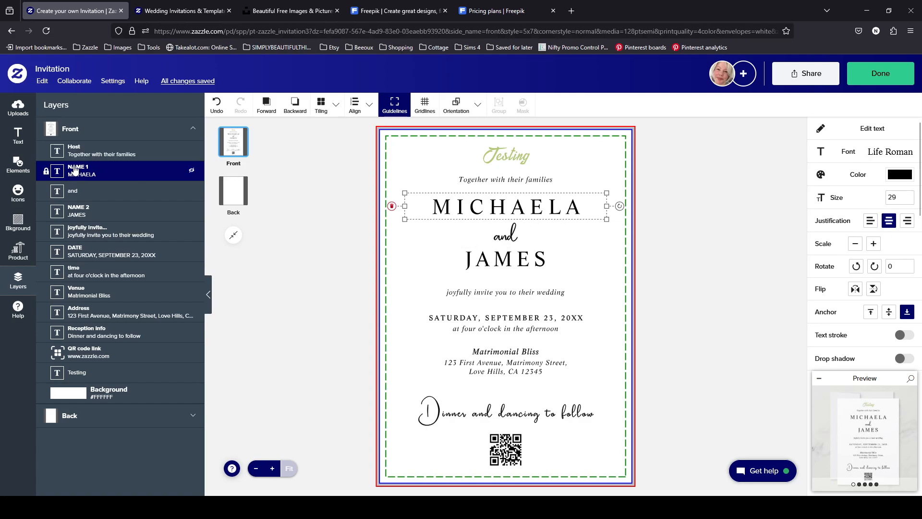
scroll(897, 232, down, 6)
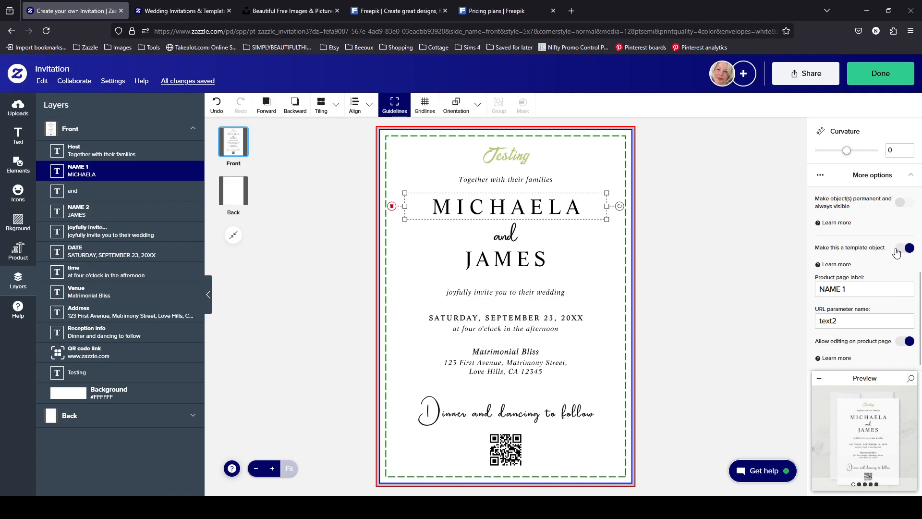
click(899, 251)
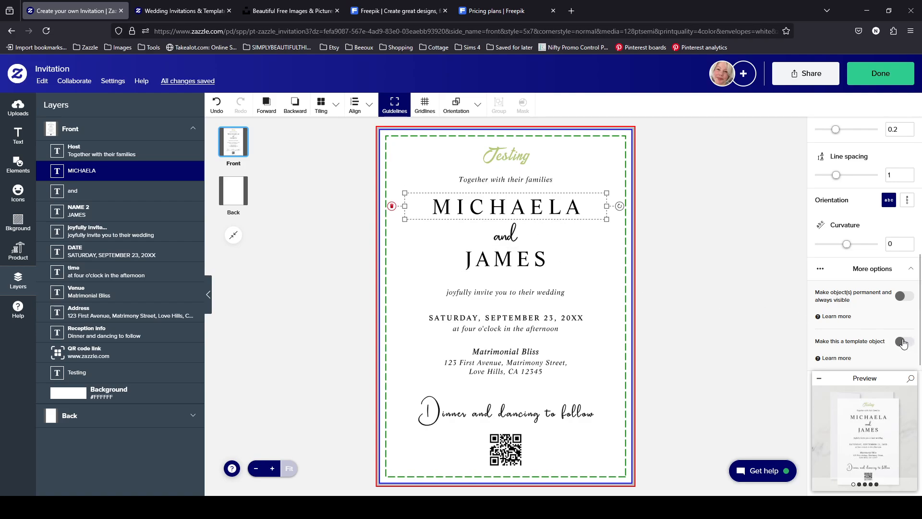
click(909, 342)
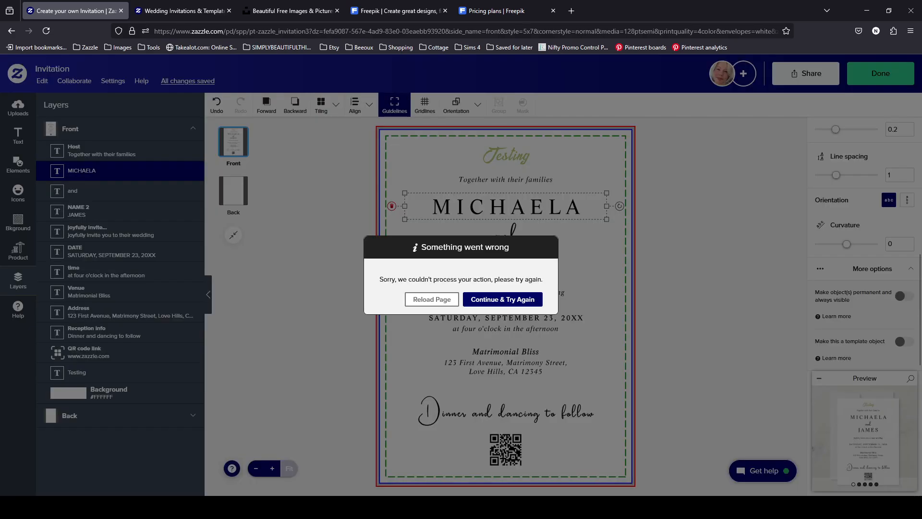
click(493, 300)
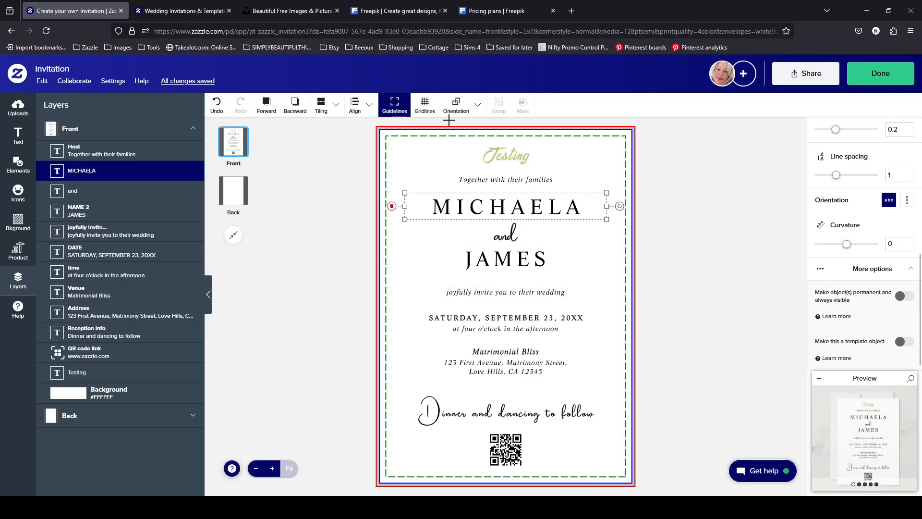
click(219, 103)
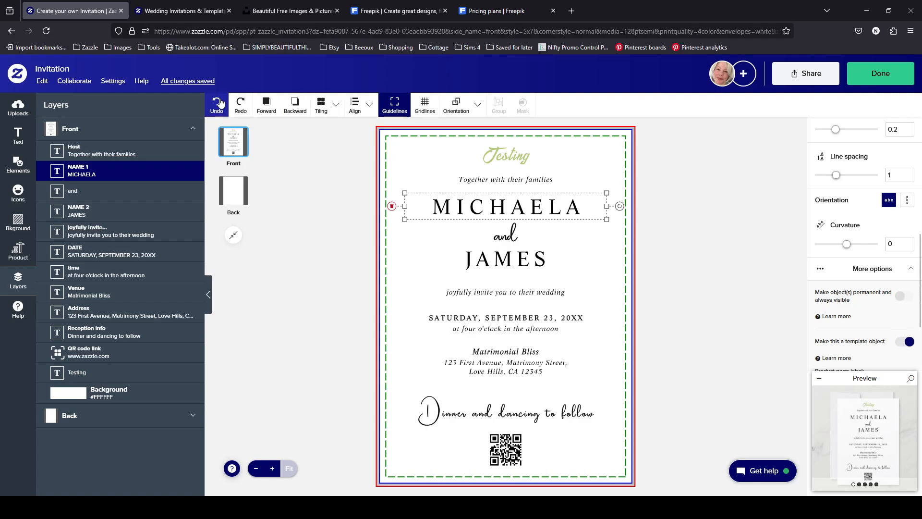
- Check the upper name's product page label against the product page's personalization form, and return to the design editor
scroll(844, 243, down, 2)
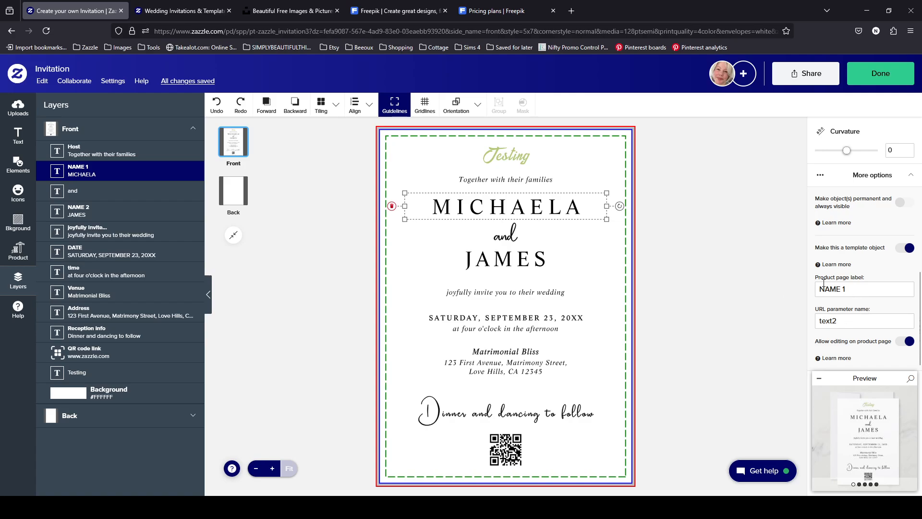
triple_click(853, 290)
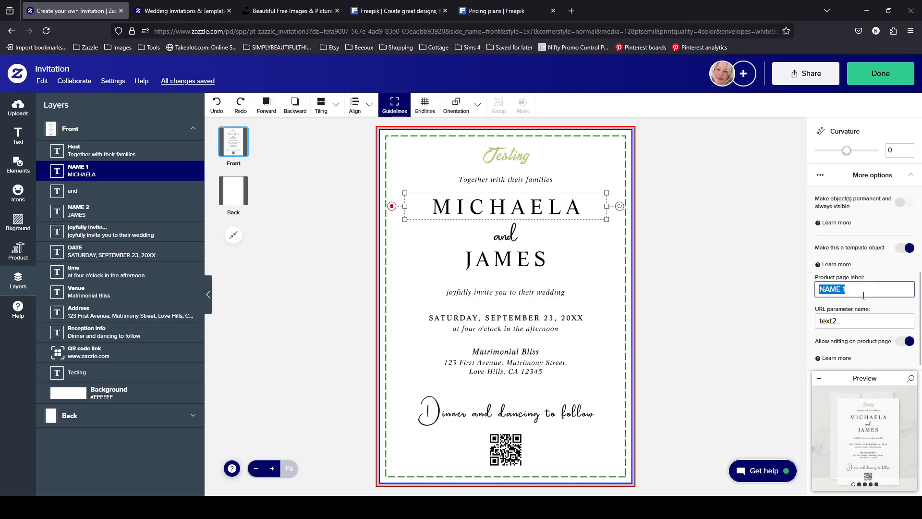
click(881, 73)
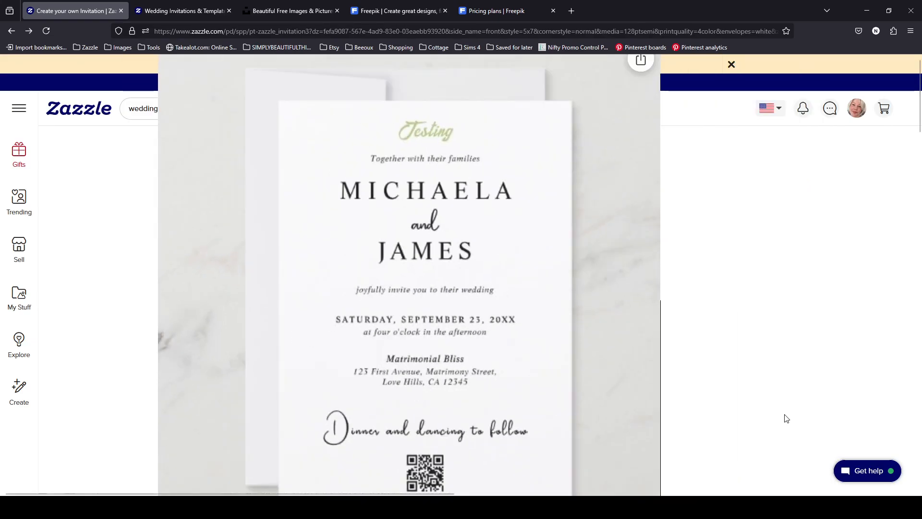
click(738, 312)
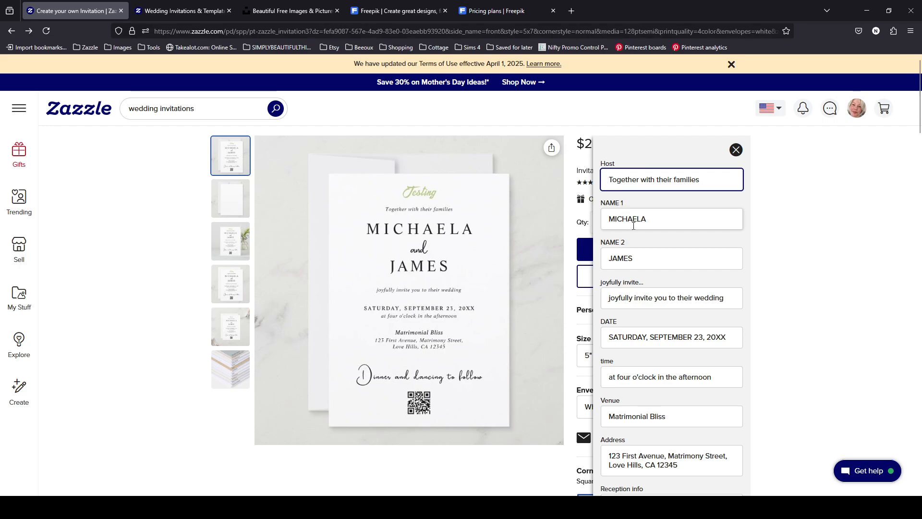
click(736, 149)
click(692, 249)
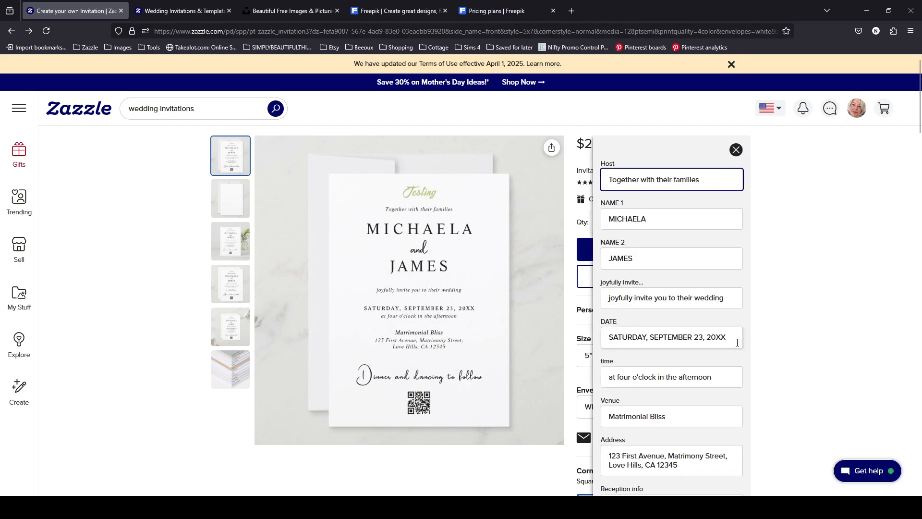
scroll(752, 144, down, 3)
drag(748, 118, 747, 267)
click(702, 259)
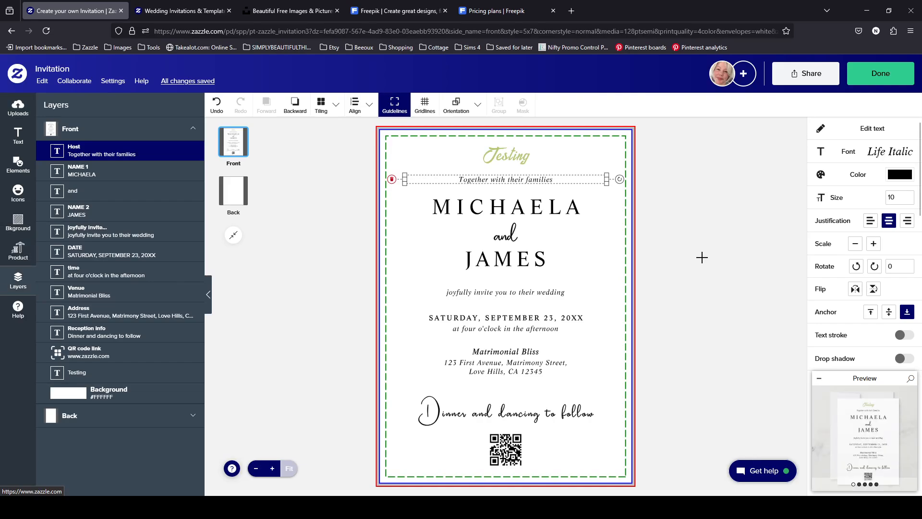
- Examine the upper name line's template object settings, including its product page label and URL parameter name
click(575, 206)
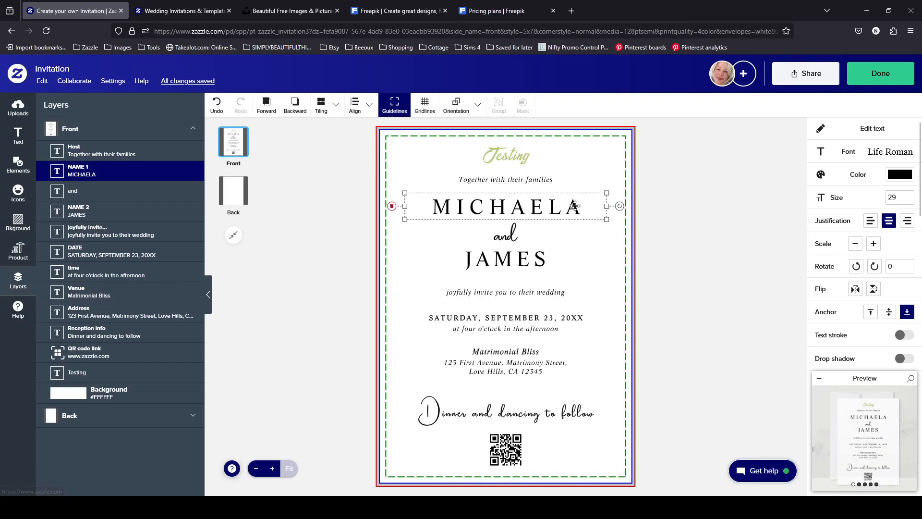
scroll(915, 298, down, 6)
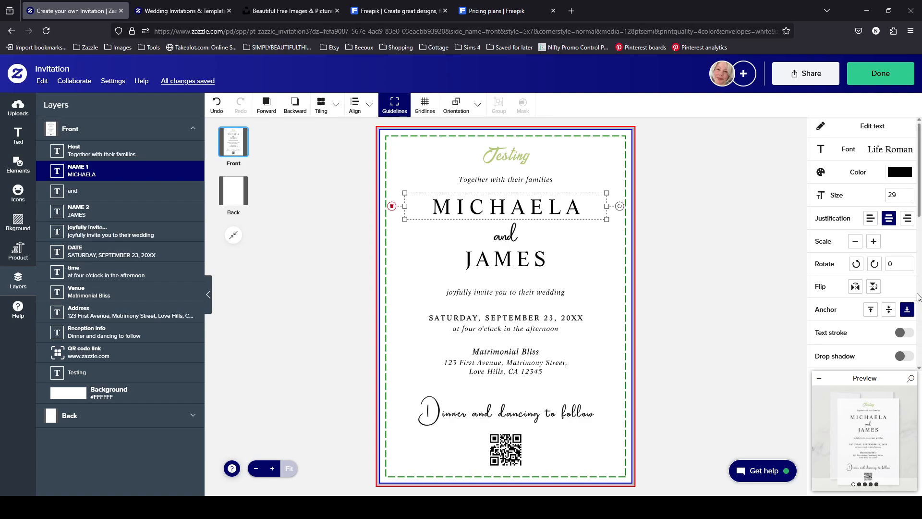
scroll(915, 298, down, 2)
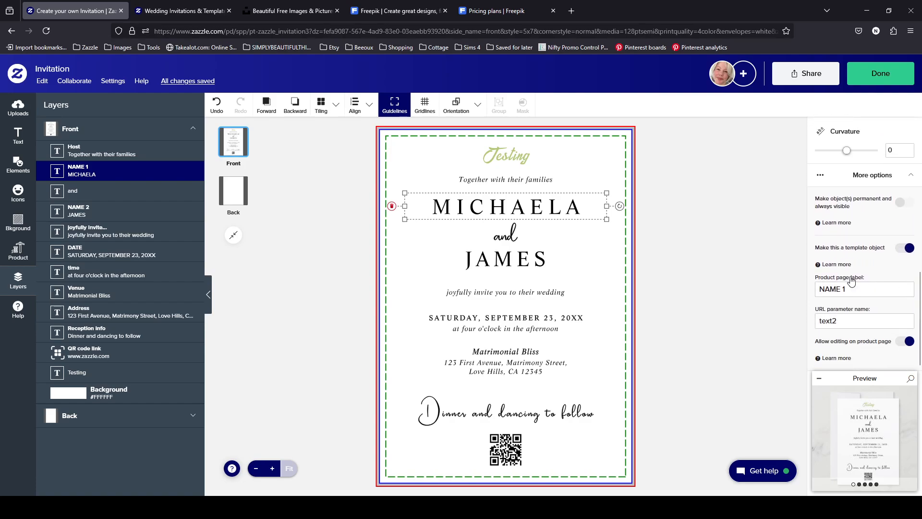
- Try switching the template object setting off and on for the "Together with their families" line, and undo the change
click(527, 178)
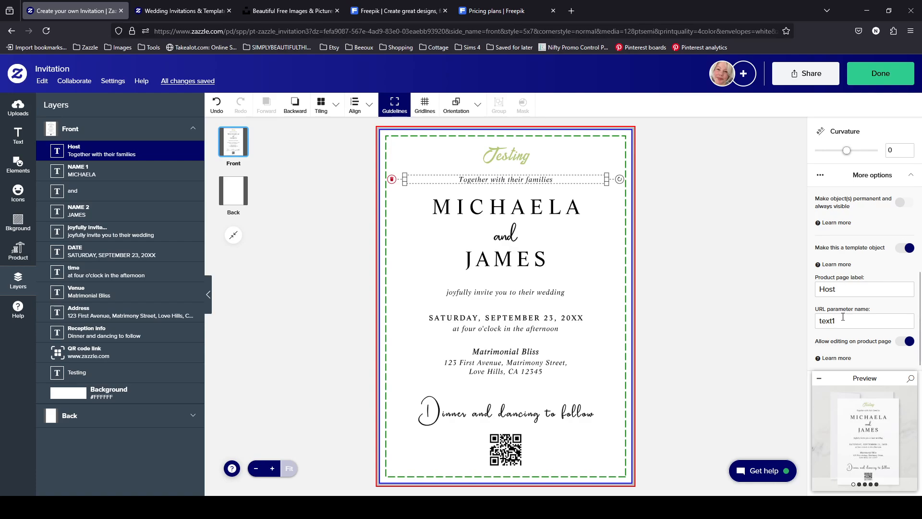
click(907, 248)
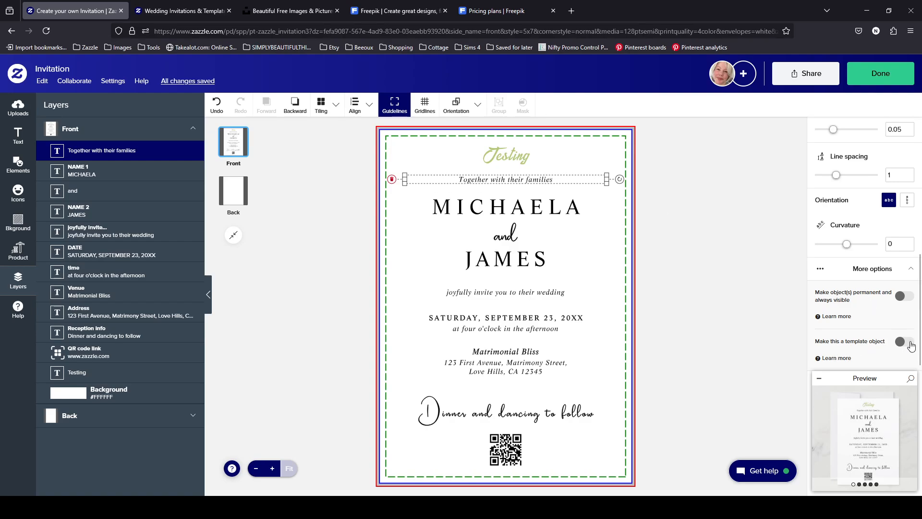
click(910, 342)
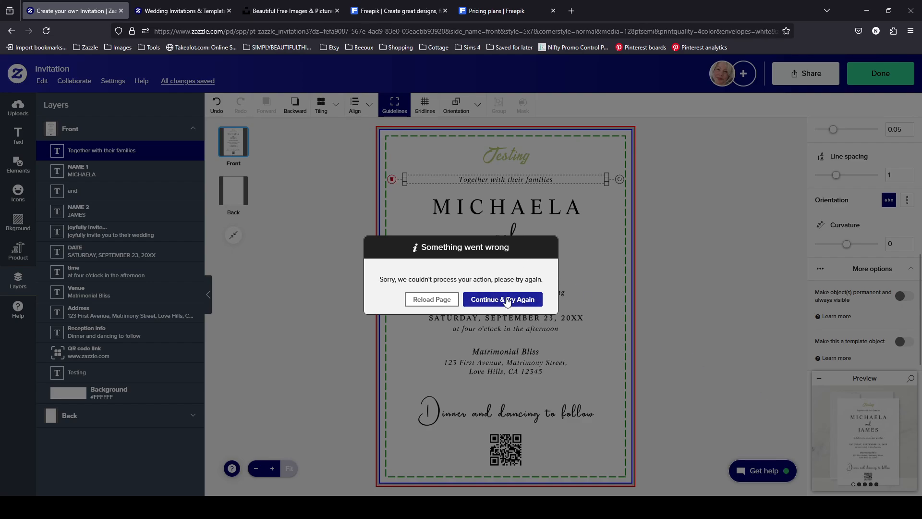
click(504, 299)
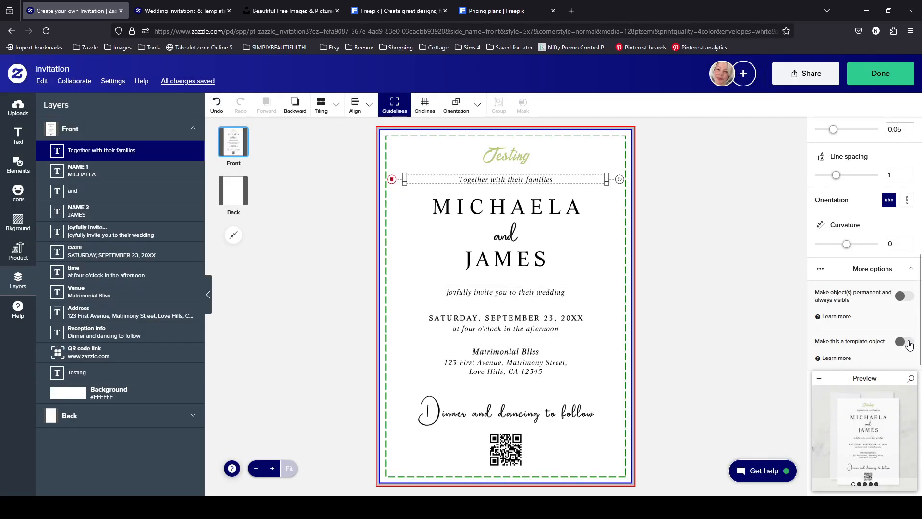
click(214, 107)
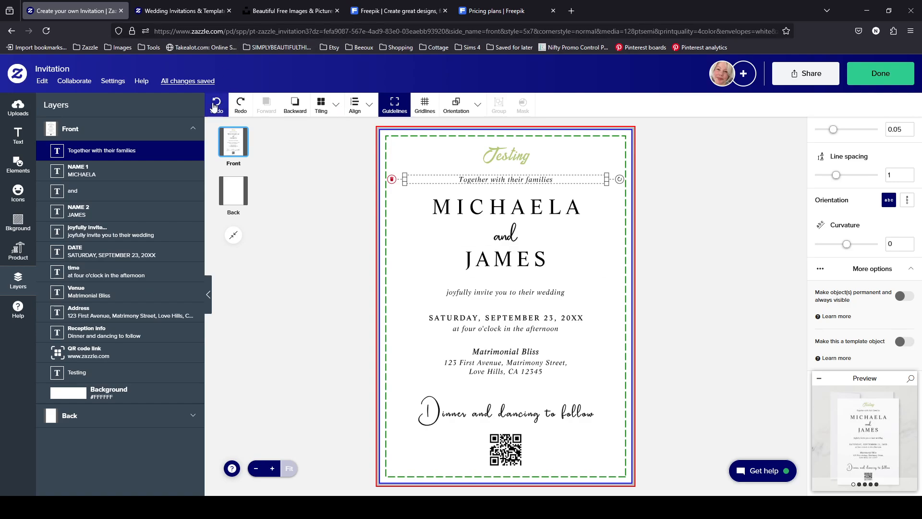
- Undo the remaining template object change on the "Together with their families" line and examine its product page label
click(215, 106)
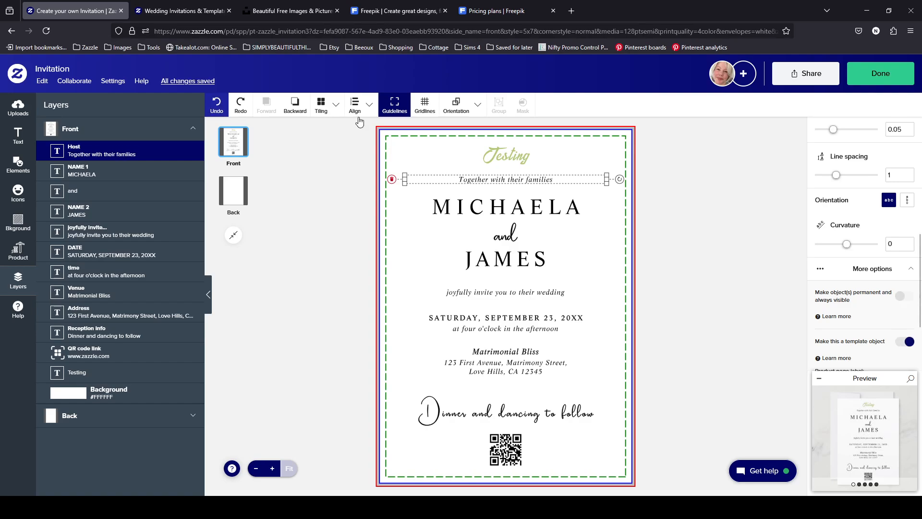
scroll(871, 245, down, 2)
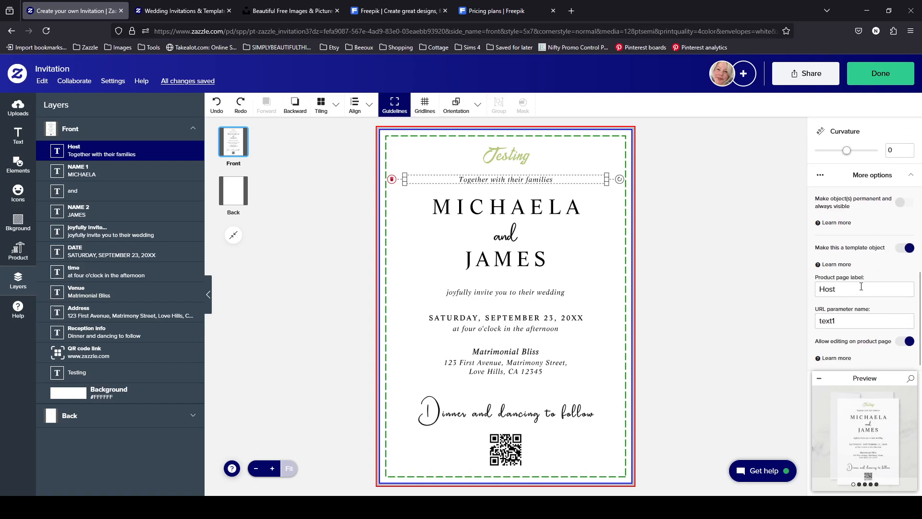
click(842, 289)
double_click(838, 289)
click(844, 288)
mouse_move(872, 272)
- Try to make the "Testing" text above the host line a template object
click(546, 422)
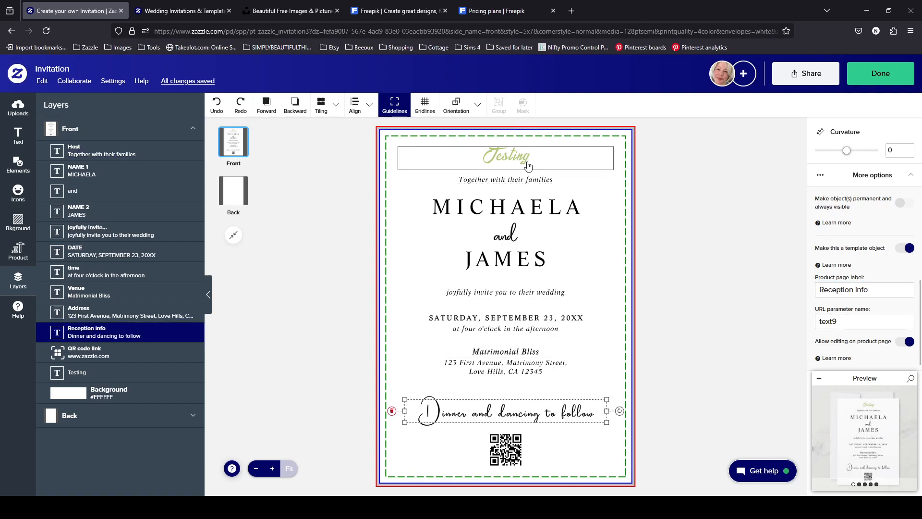
click(528, 158)
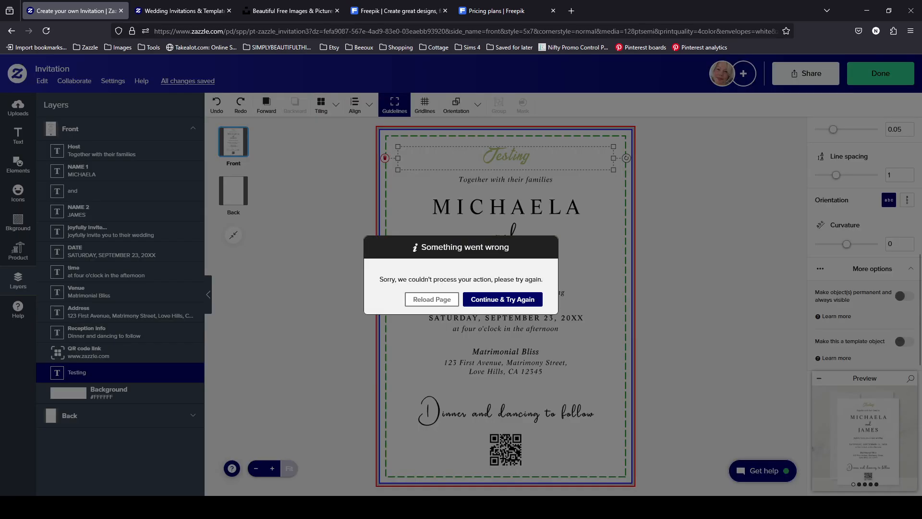
click(510, 306)
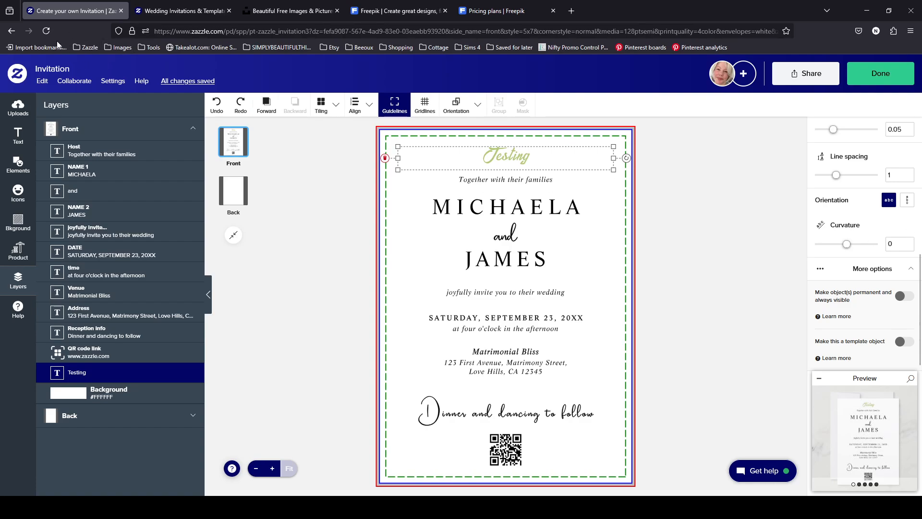
click(908, 345)
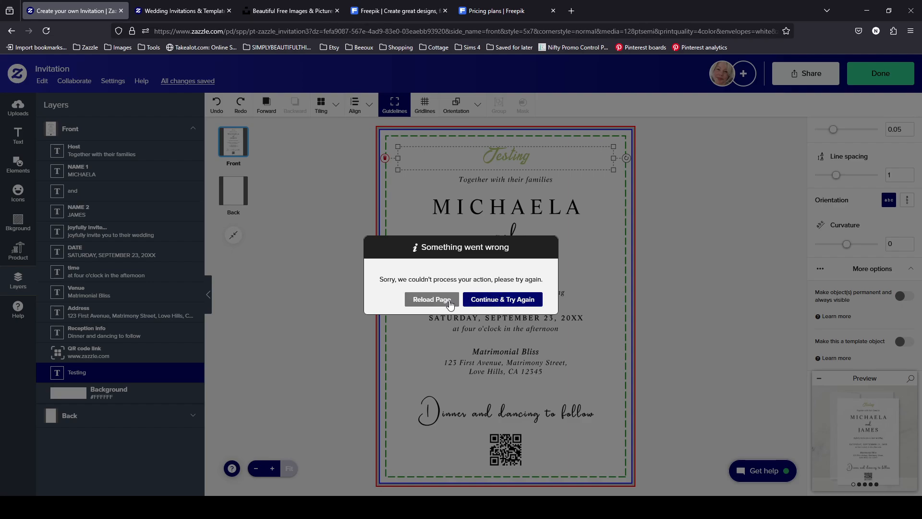
click(432, 300)
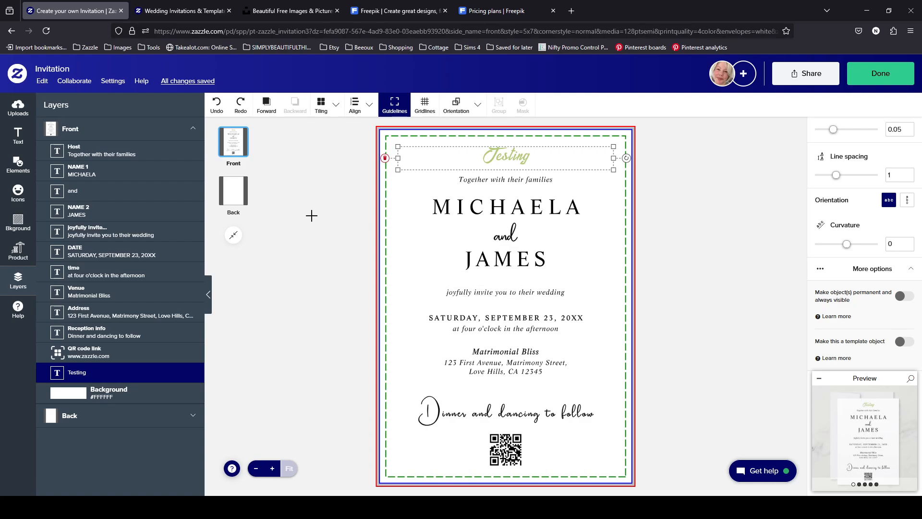
- Reload the page, look through the product page's personalization form, and reopen the invitation in the design tool
click(46, 32)
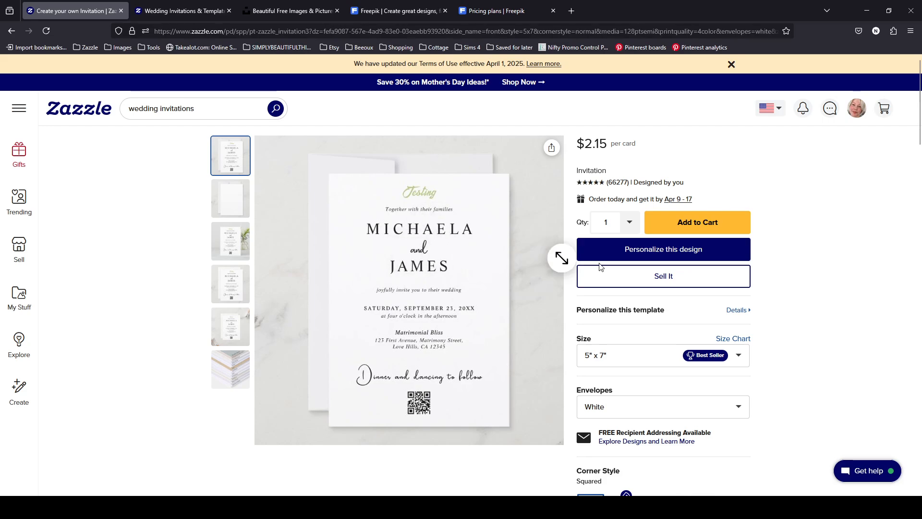
click(688, 249)
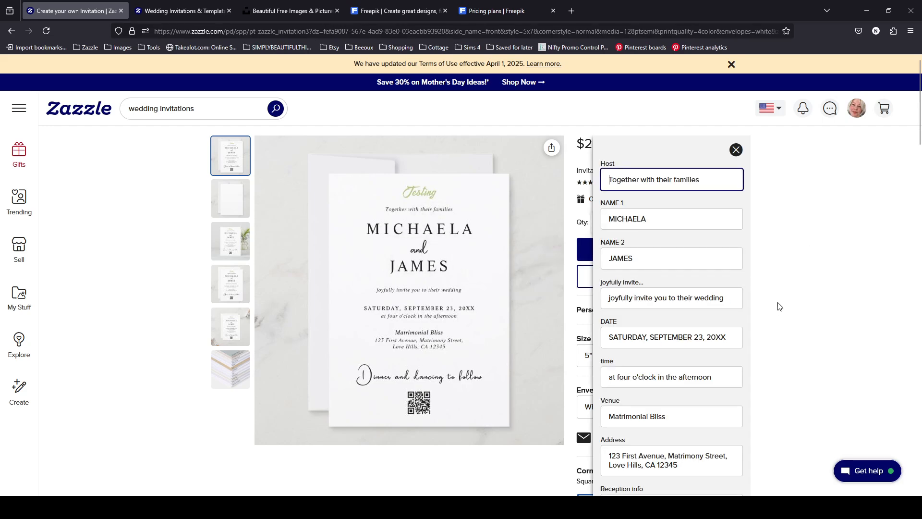
scroll(775, 307, down, 3)
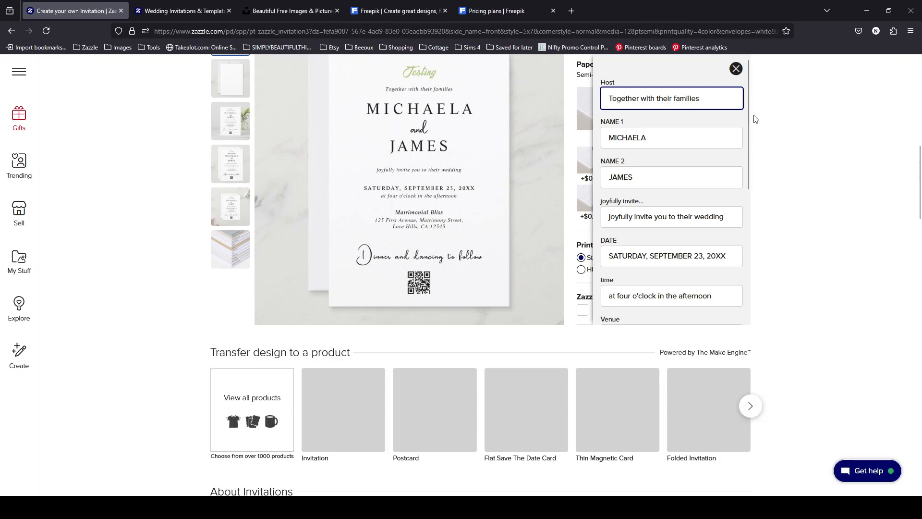
scroll(748, 134, down, 5)
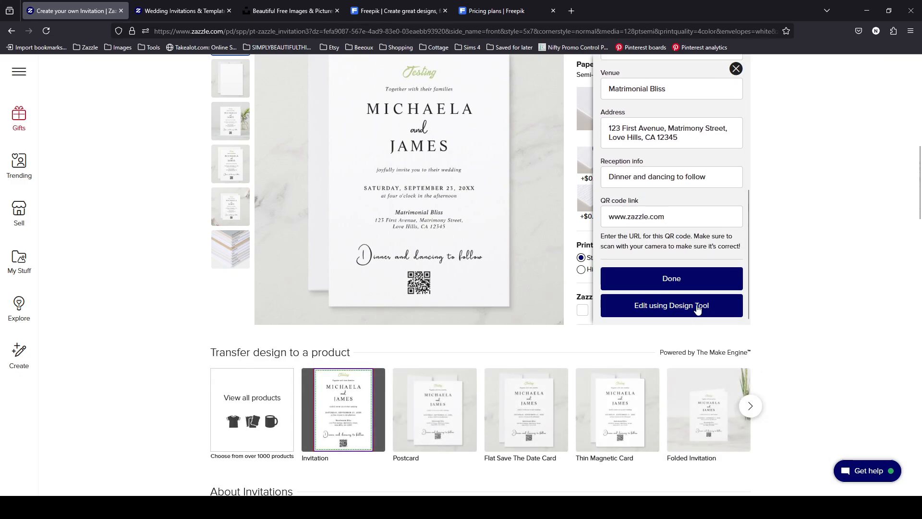
click(697, 307)
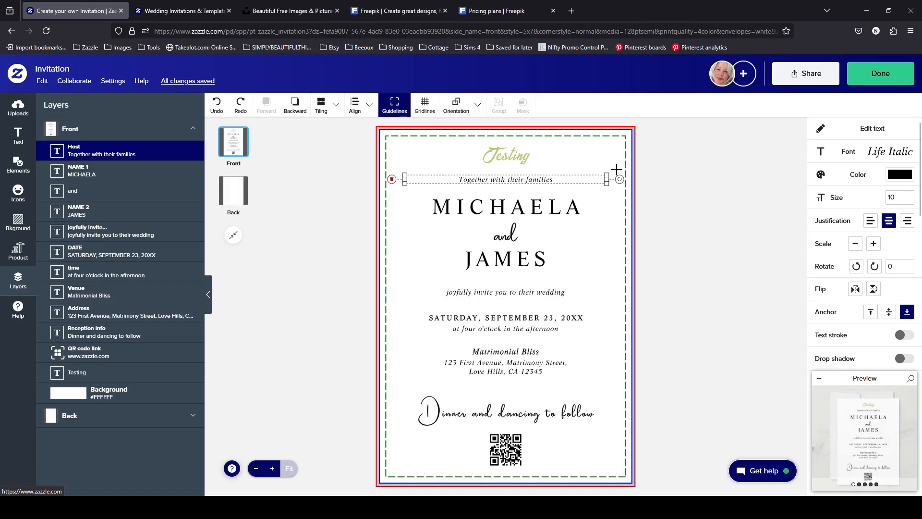
- Retry making the "Testing" text a template object, and delete that text from the invitation
click(526, 155)
scroll(913, 257, down, 3)
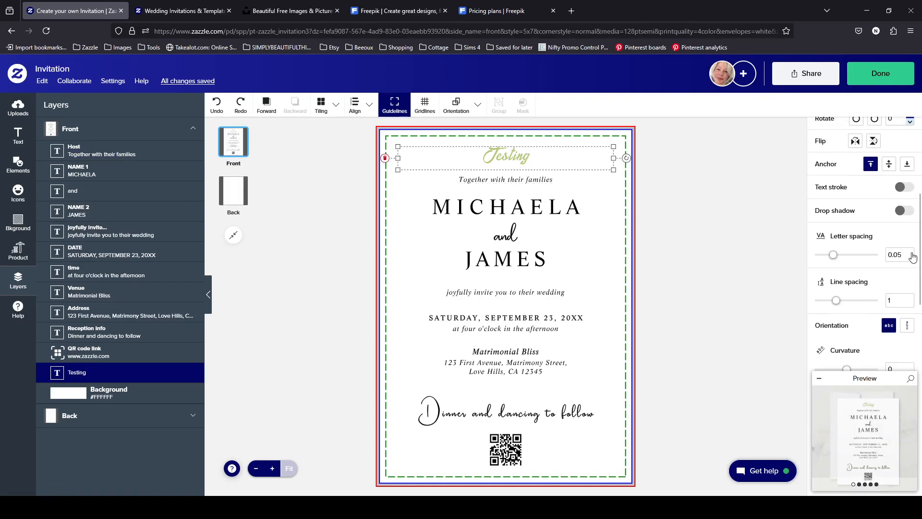
scroll(913, 259, down, 3)
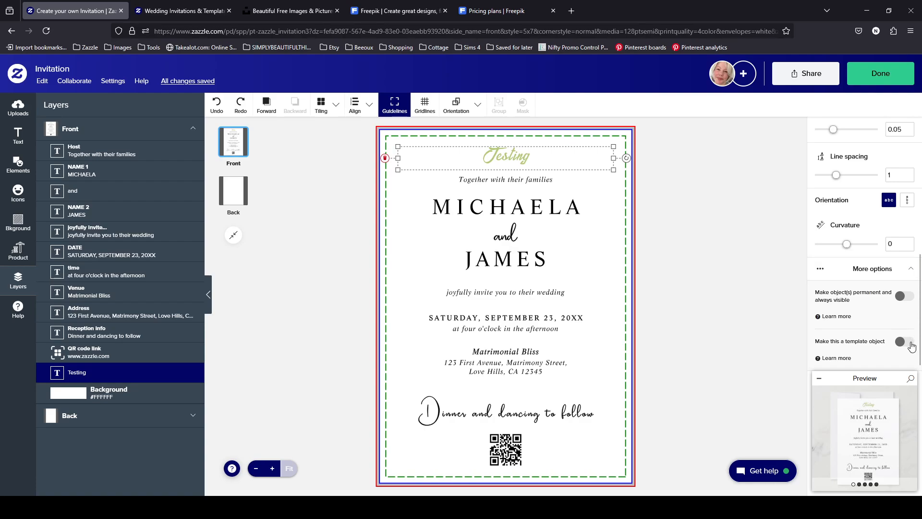
click(911, 343)
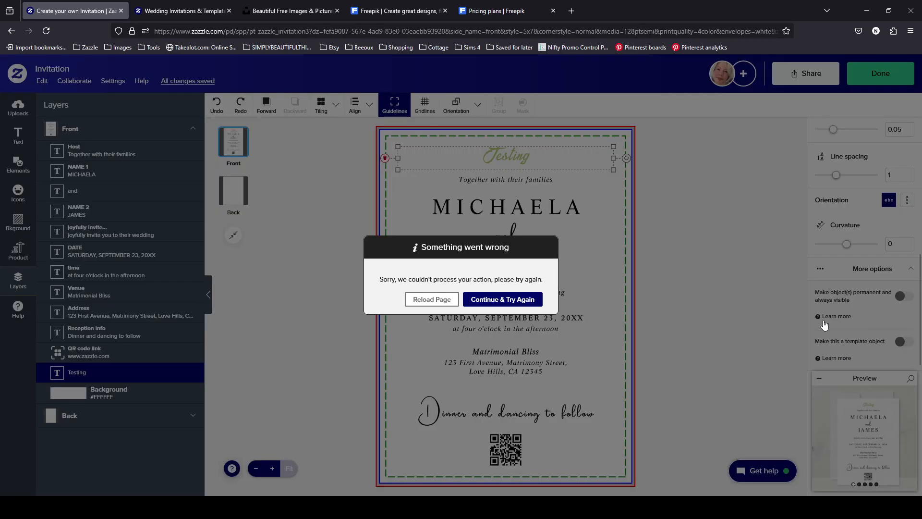
click(500, 299)
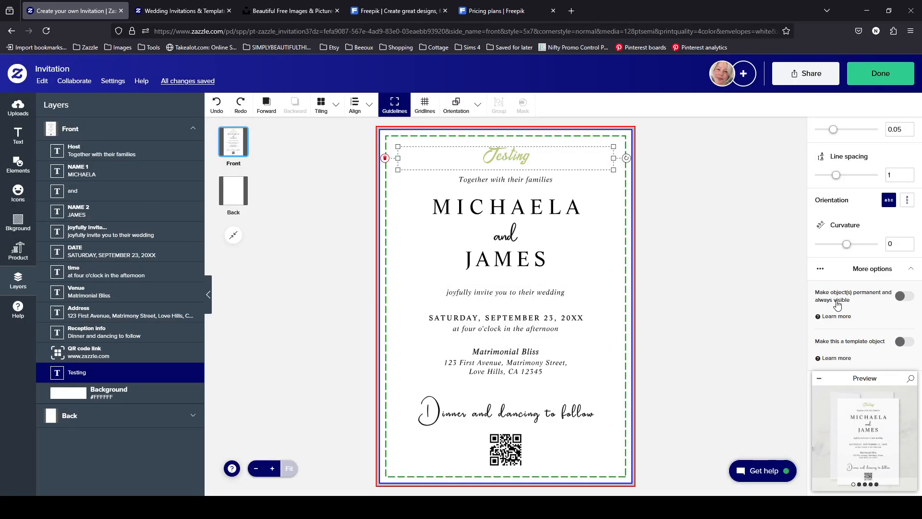
click(911, 343)
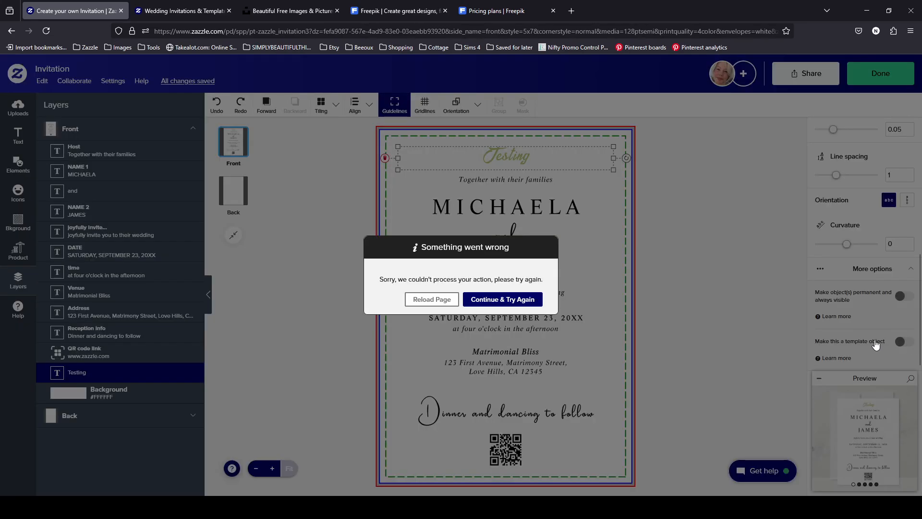
click(478, 301)
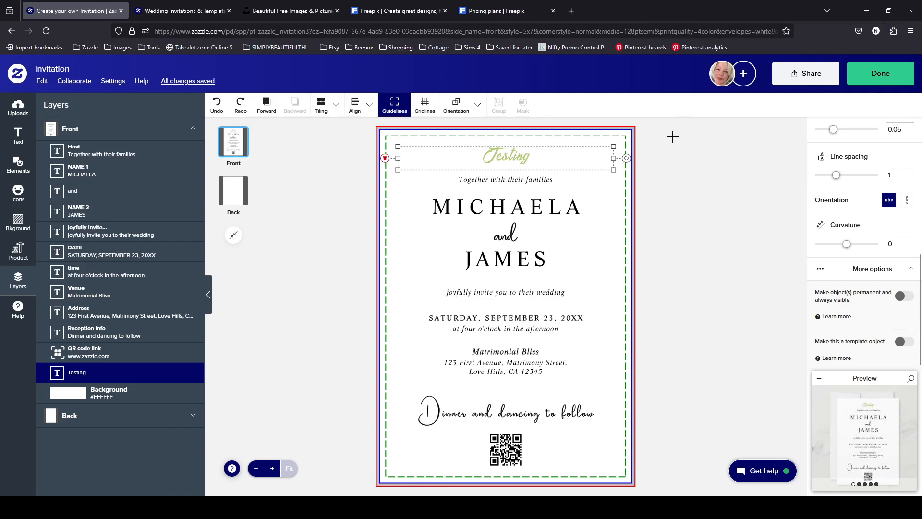
key(Delete)
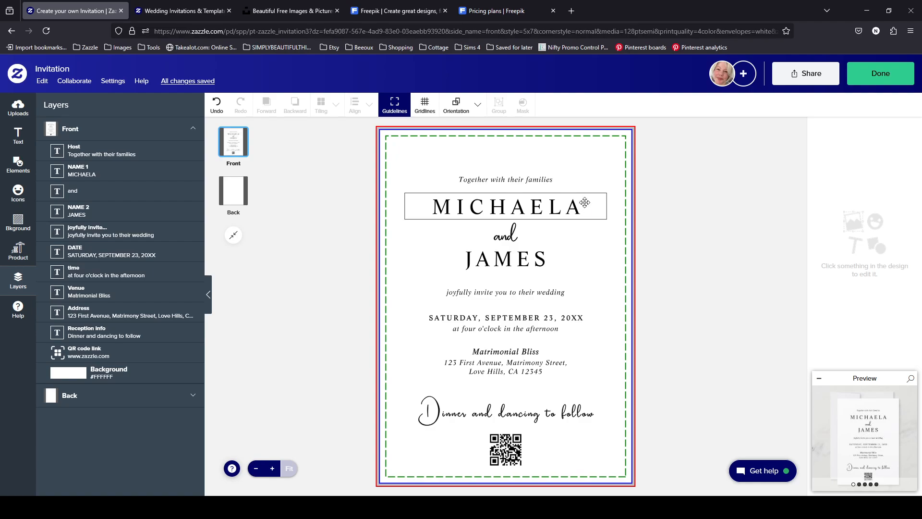
- Duplicate the upper name line and place the copy just above the "Together with their families" line
click(584, 202)
scroll(872, 246, down, 8)
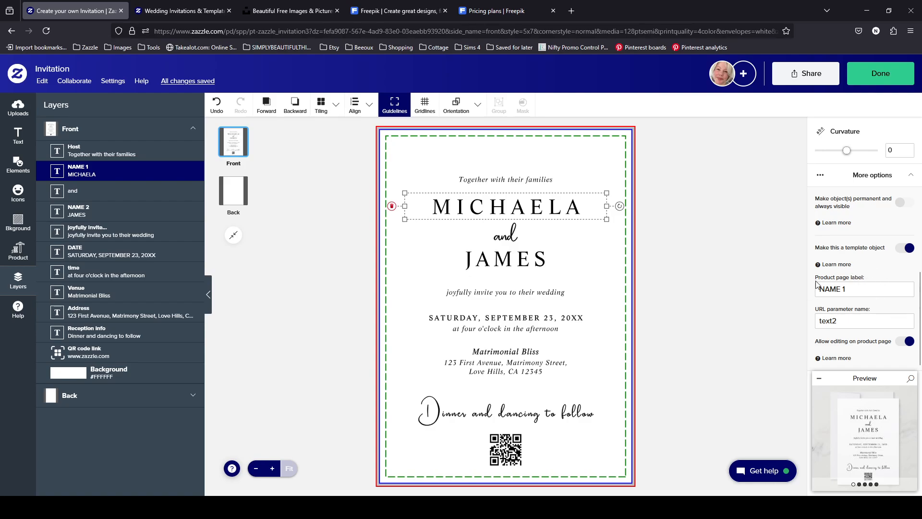
click(841, 322)
click(212, 106)
click(212, 107)
click(673, 187)
key(ctrl+v)
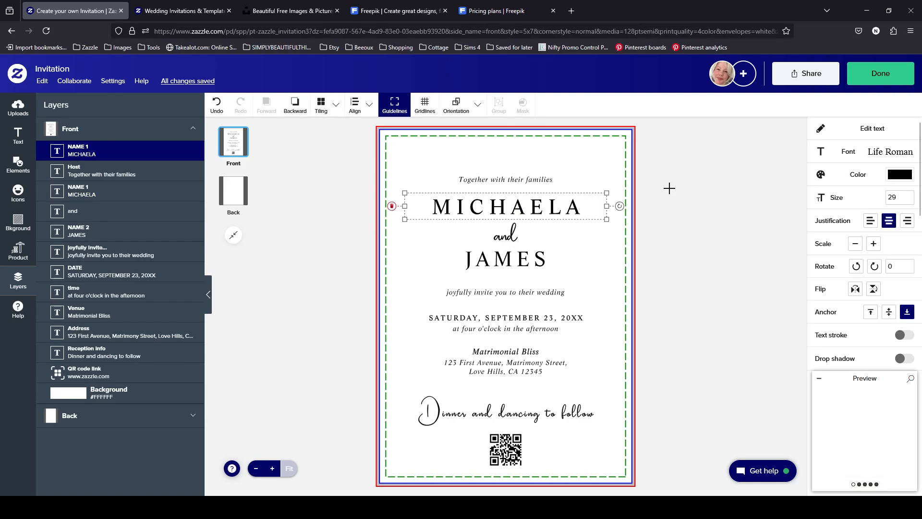
scroll(907, 223, down, 5)
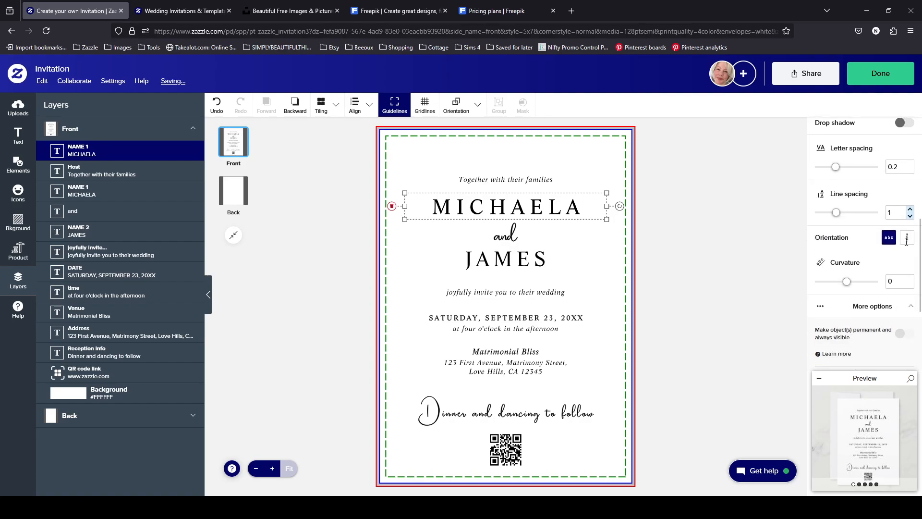
drag(558, 213, 549, 161)
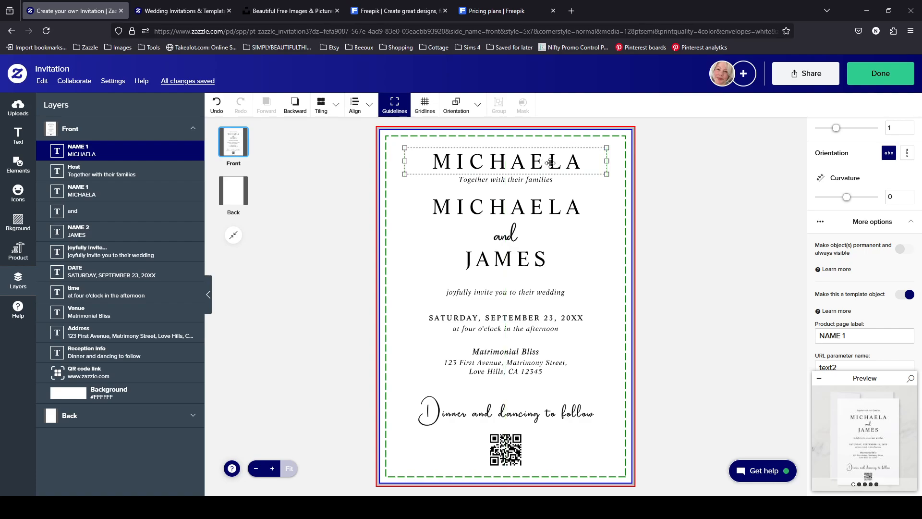
- Compare the product page label and URL parameter name of the original name line and its copy
scroll(865, 240, down, 1)
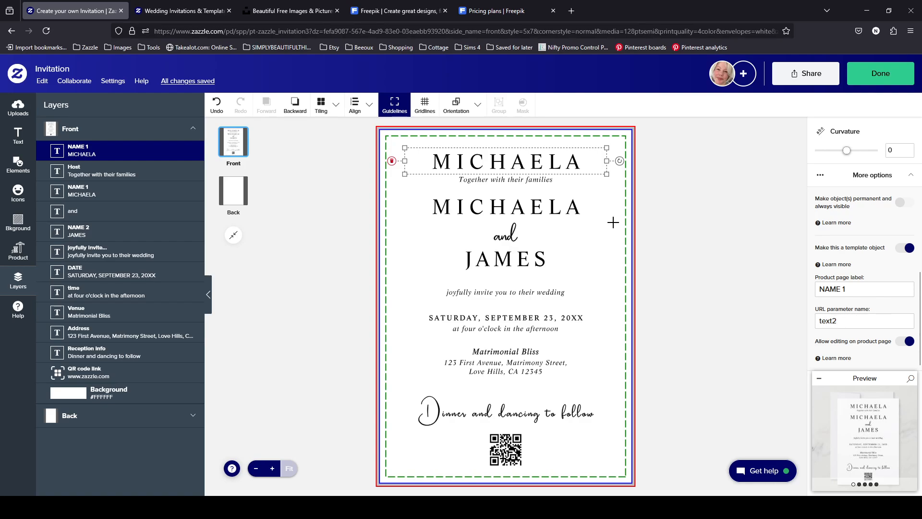
click(564, 208)
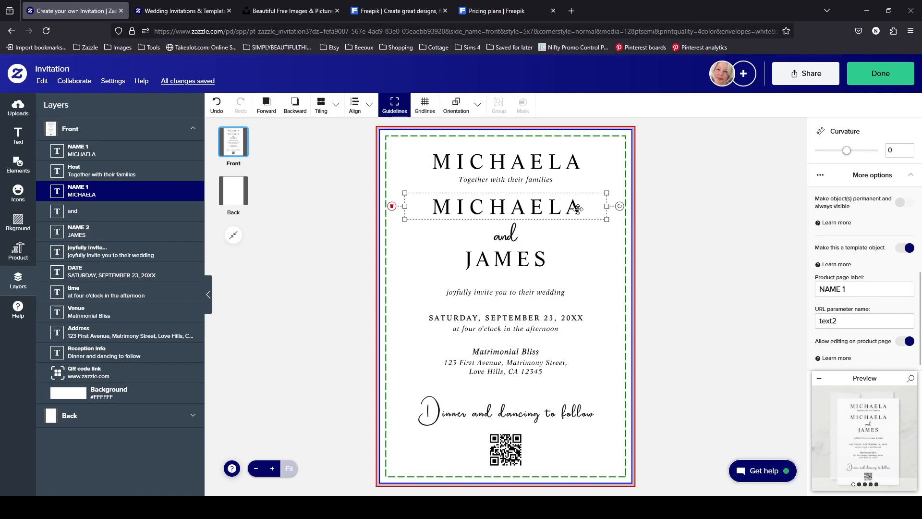
click(575, 159)
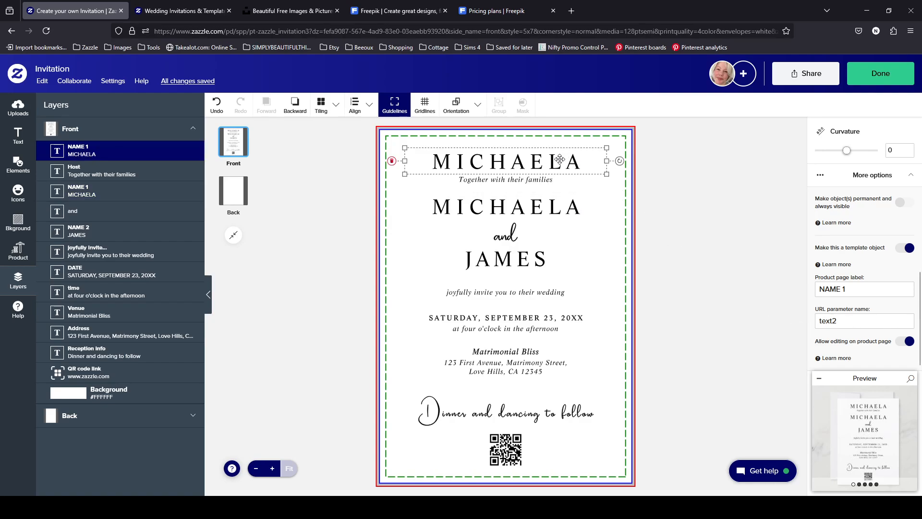
- Replace the copied name line's text with a different first name and move the line slightly up
double_click(586, 159)
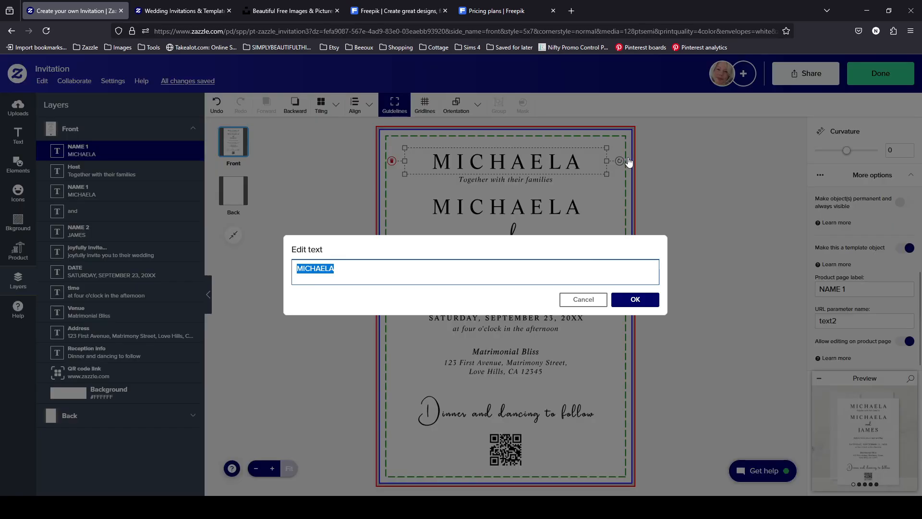
text(A)
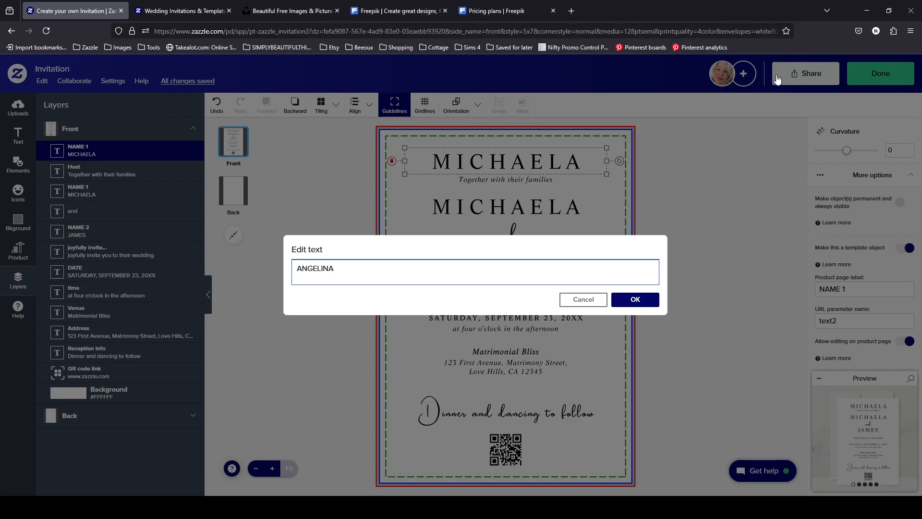
click(651, 302)
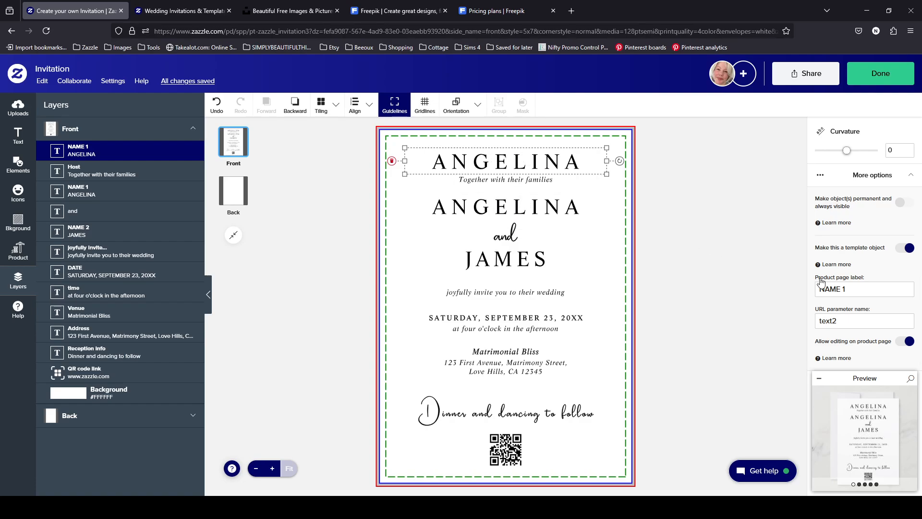
click(871, 293)
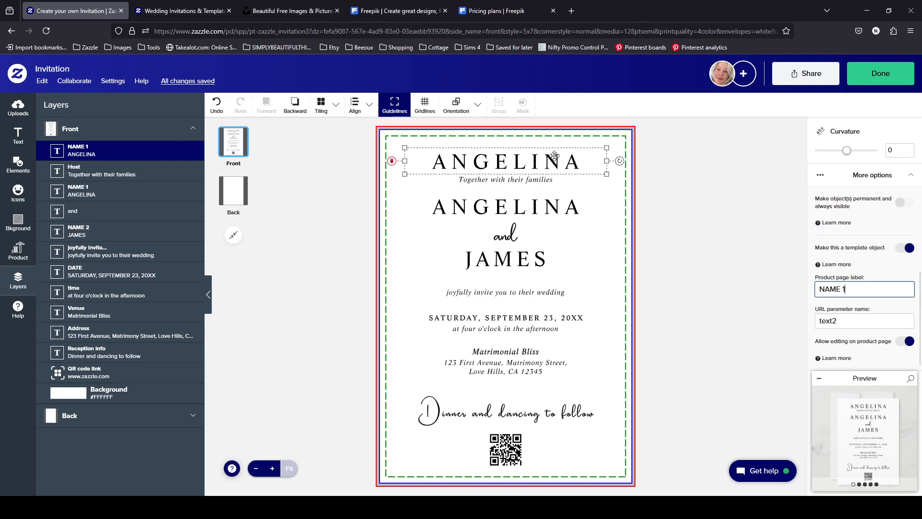
drag(549, 163, 549, 160)
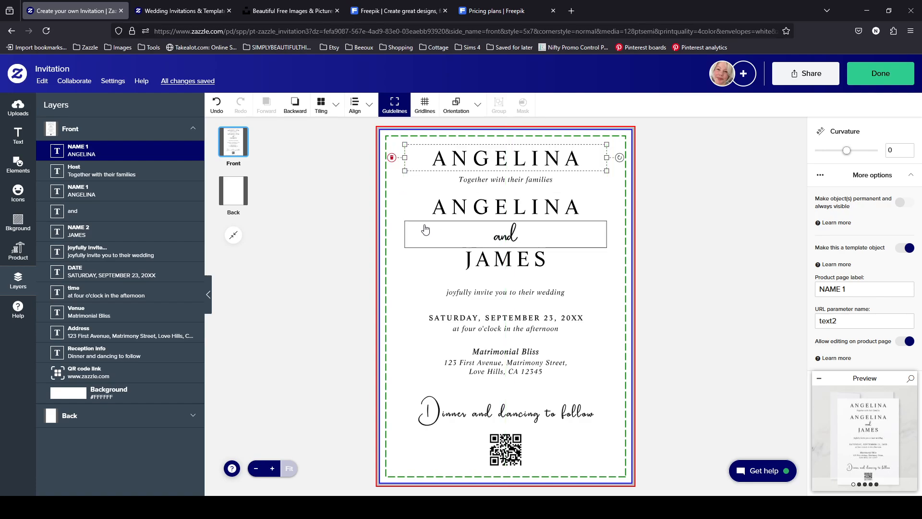
- Finish editing and examine the product page's personalization form for the field shared by the two linked name lines
click(869, 78)
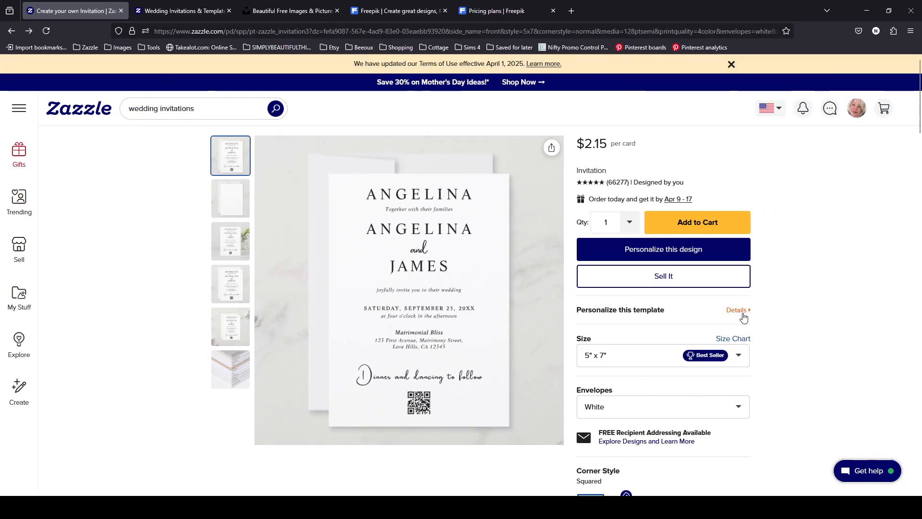
click(735, 309)
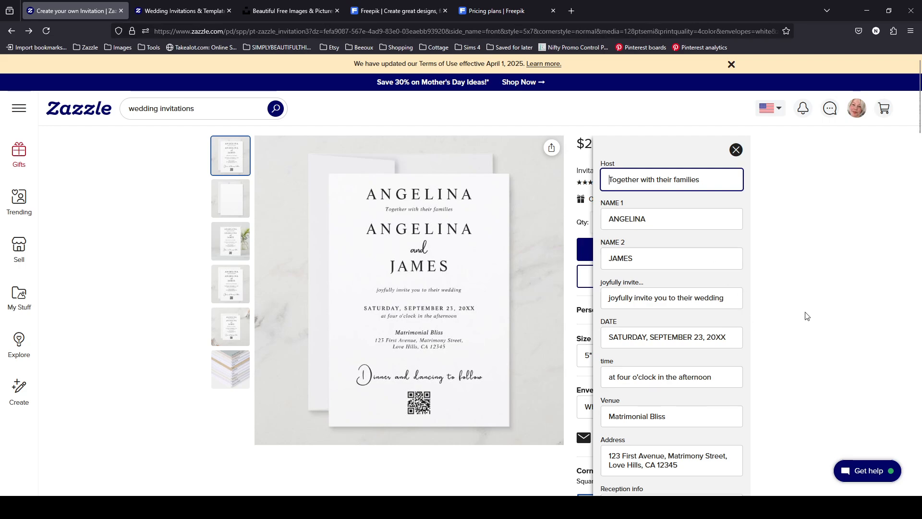
scroll(805, 315, down, 2)
scroll(754, 289, down, 1)
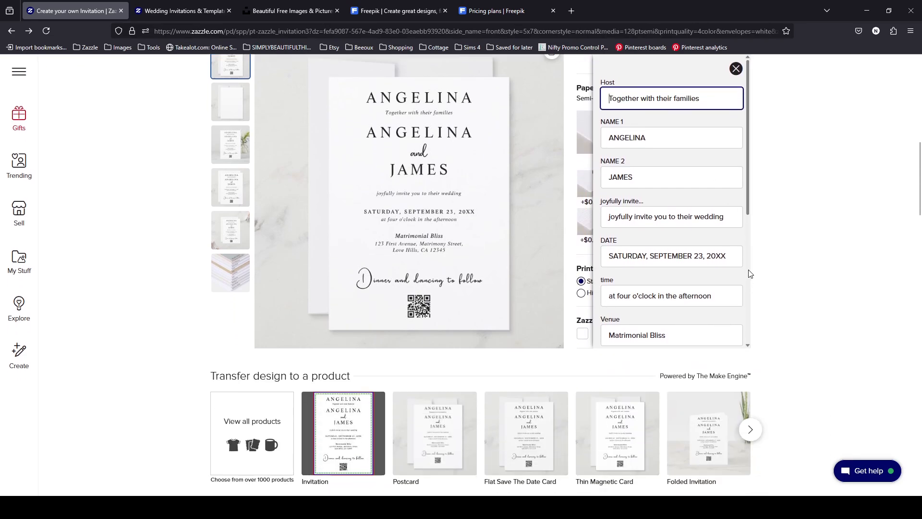
drag(748, 155, 755, 306)
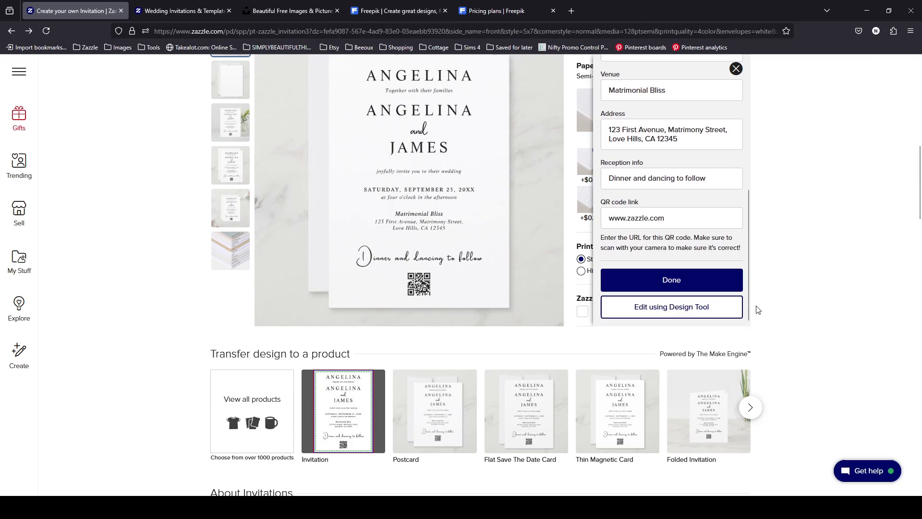
- Reopen the invitation design for editing and check the template settings of its upper text lines, including "and"
click(705, 313)
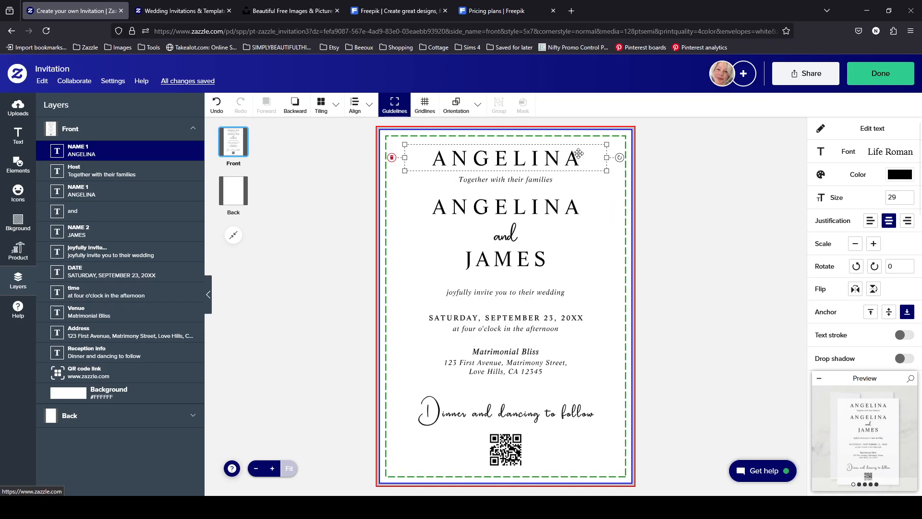
scroll(919, 240, down, 5)
scroll(919, 240, down, 1)
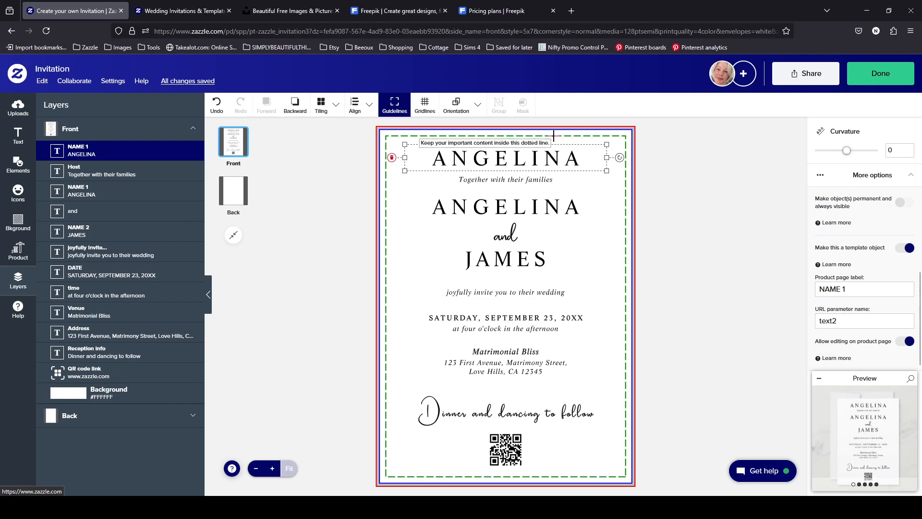
click(544, 181)
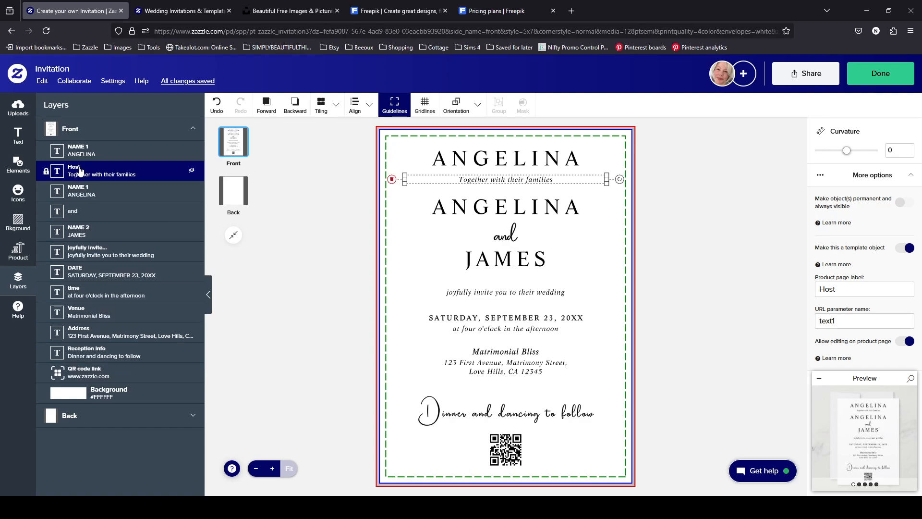
click(94, 212)
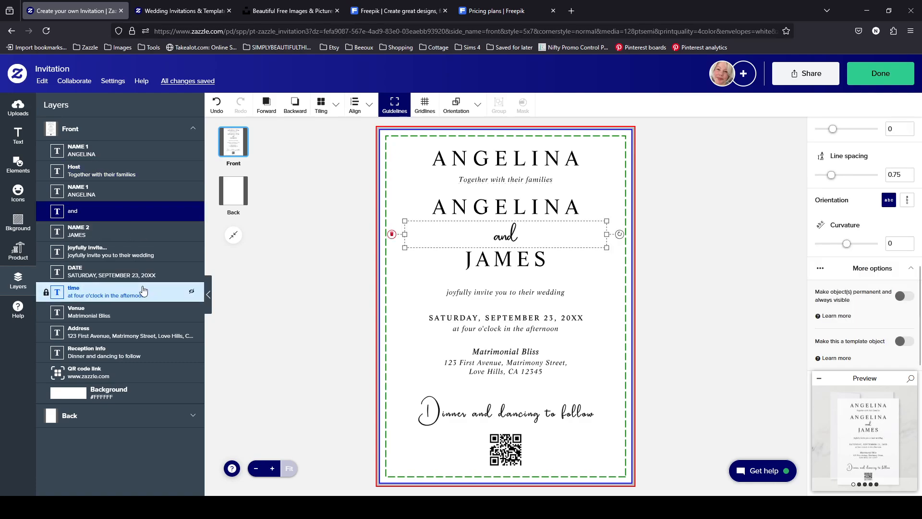
click(113, 194)
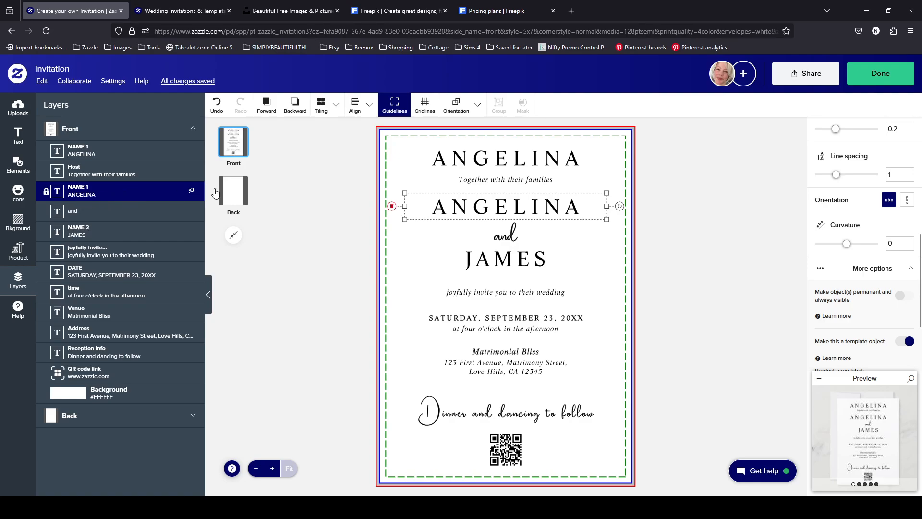
click(125, 211)
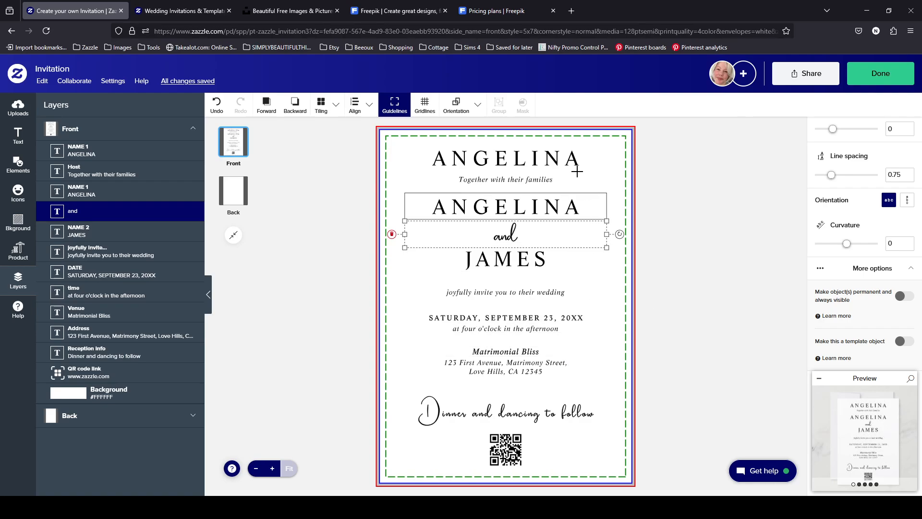
- Compare the product page label and URL parameter name of the topmost name line and the "Together with their families" line
click(571, 158)
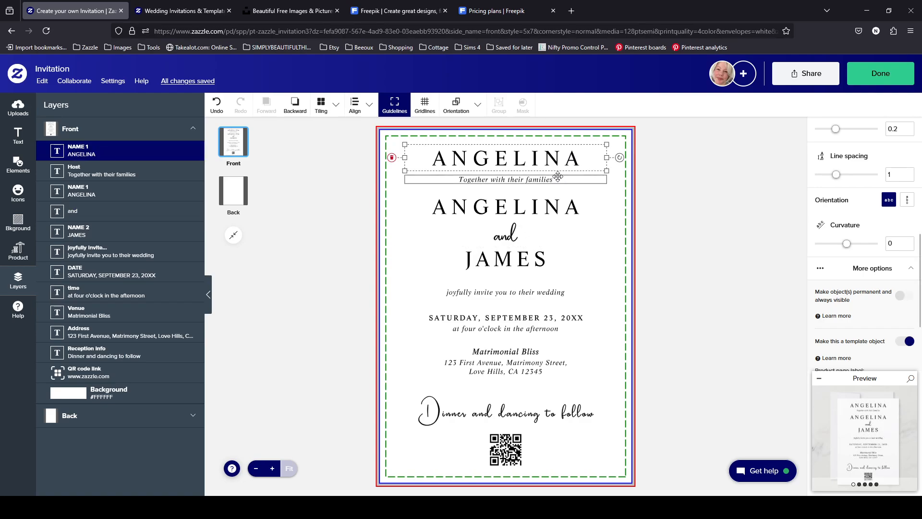
click(557, 178)
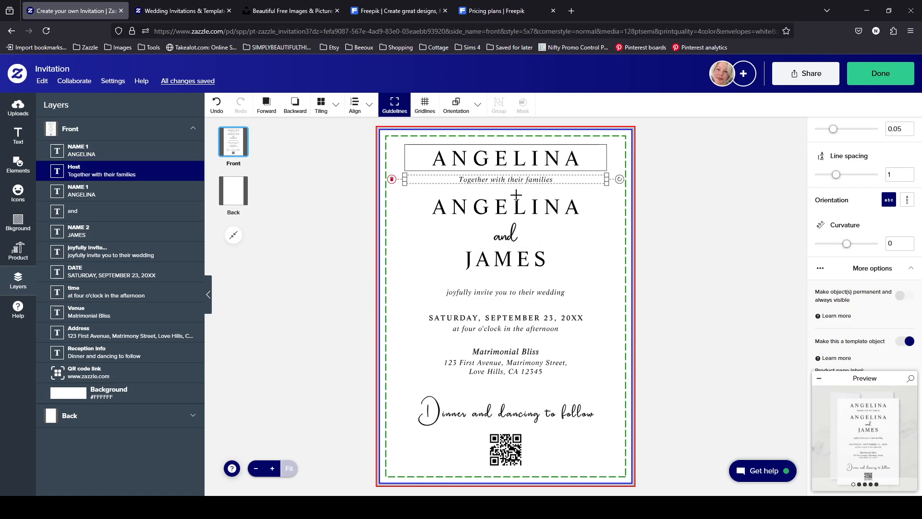
scroll(859, 293, down, 2)
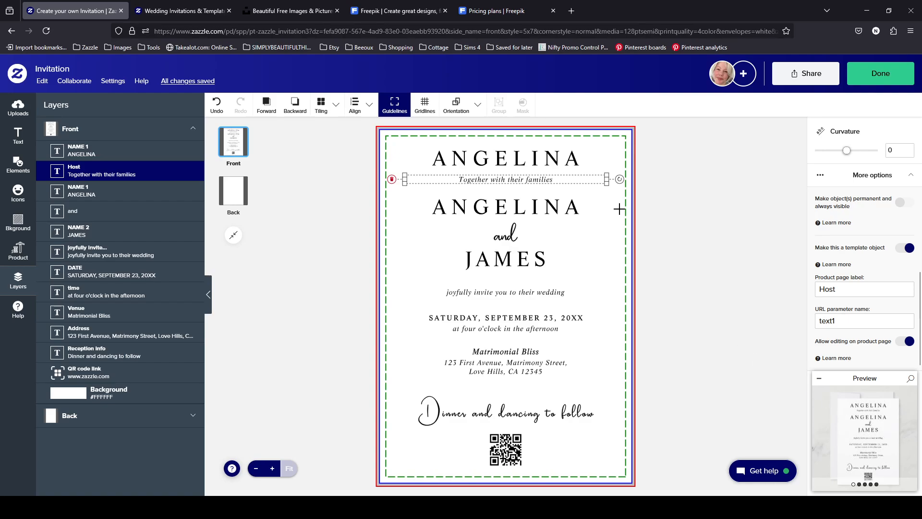
click(564, 159)
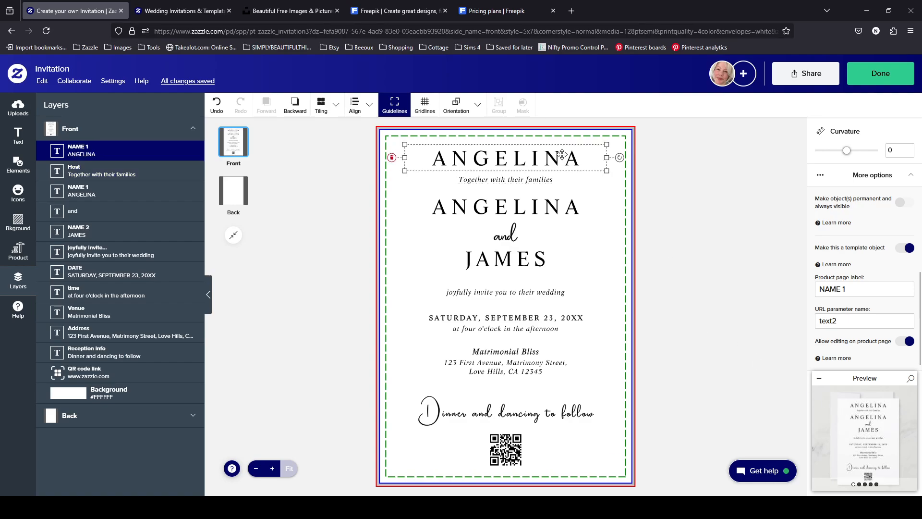
click(537, 181)
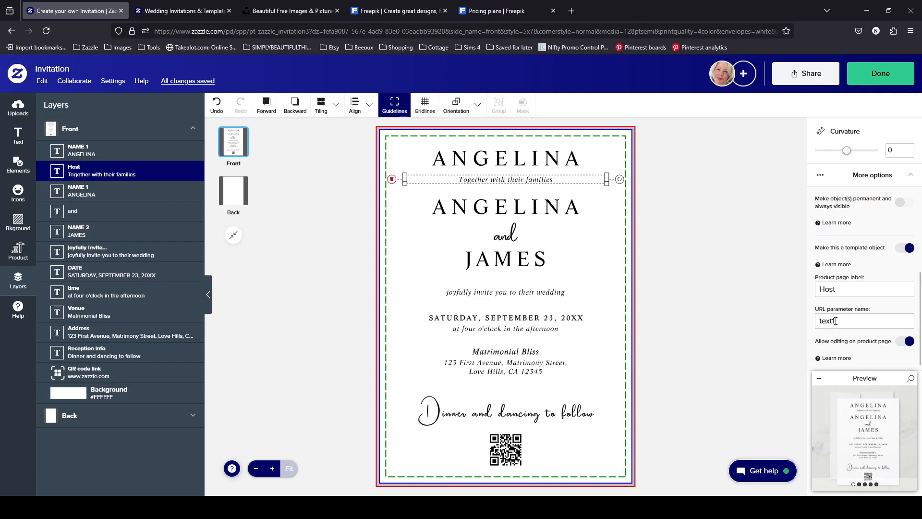
- Give the topmost name line the URL parameter name text0 and the product page label tEST
click(532, 158)
drag(833, 320, 845, 320)
text(0)
double_click(842, 321)
click(846, 321)
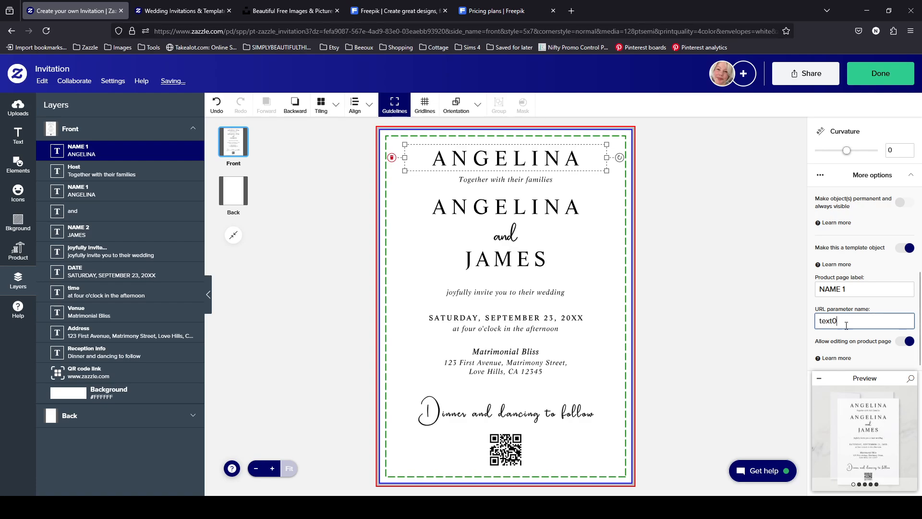
click(862, 289)
key(ctrl+a)
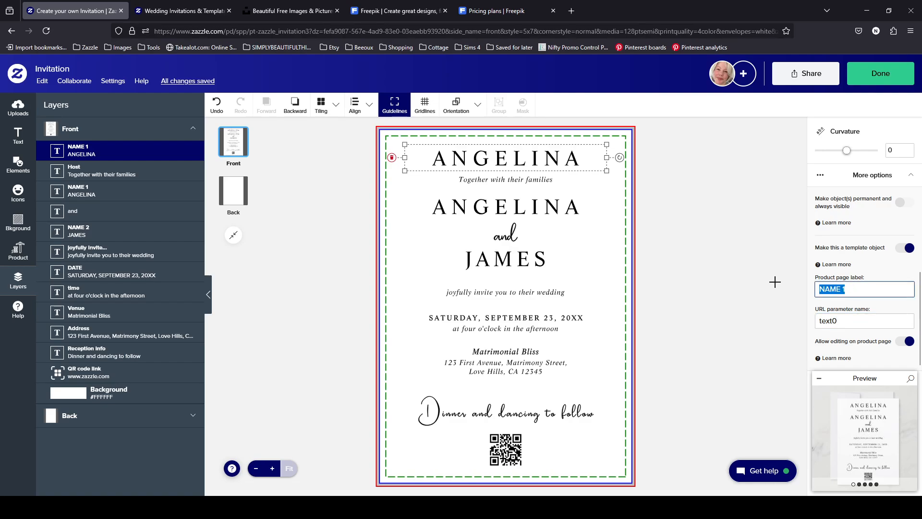
text(tEST)
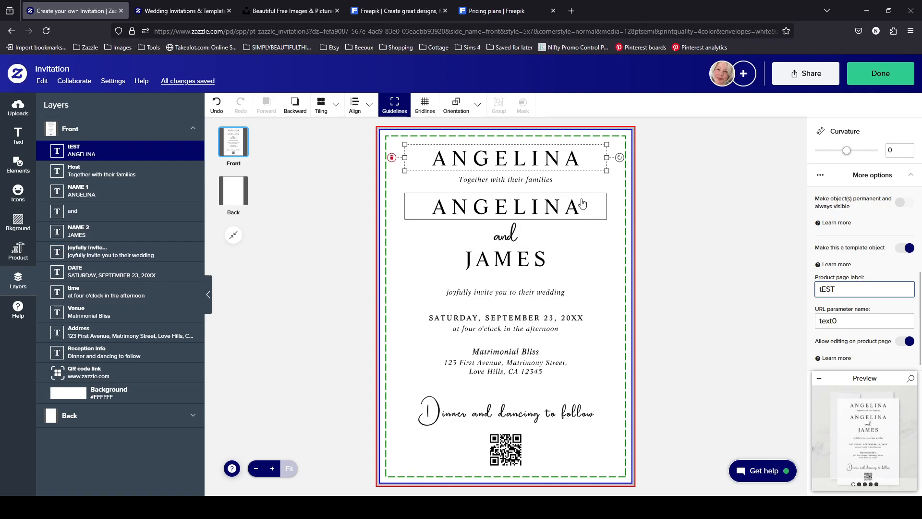
- Replace the text of the topmost name line with OISJFOIWJFI
double_click(566, 156)
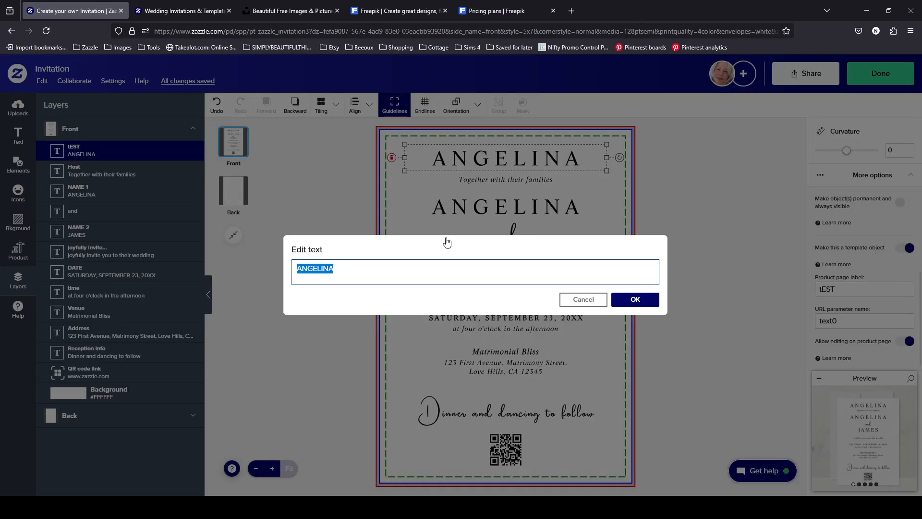
text(OISJFOIWJFI)
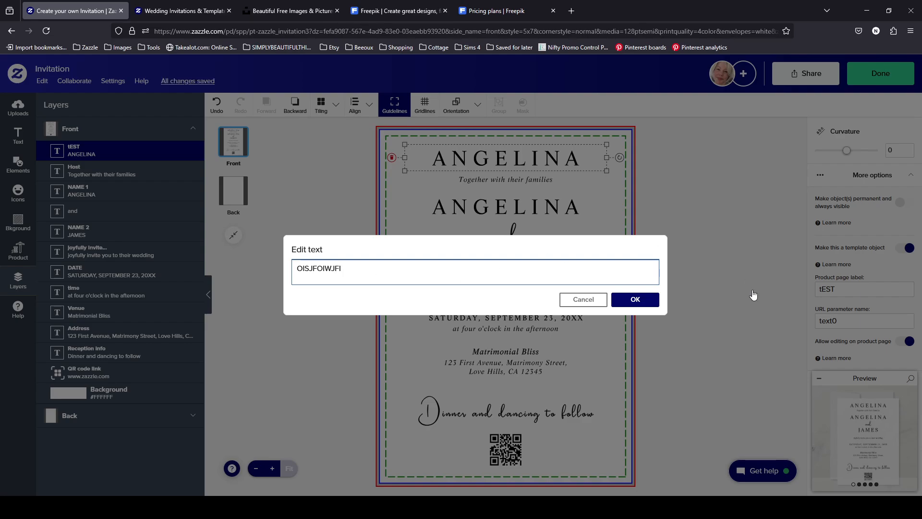
click(636, 299)
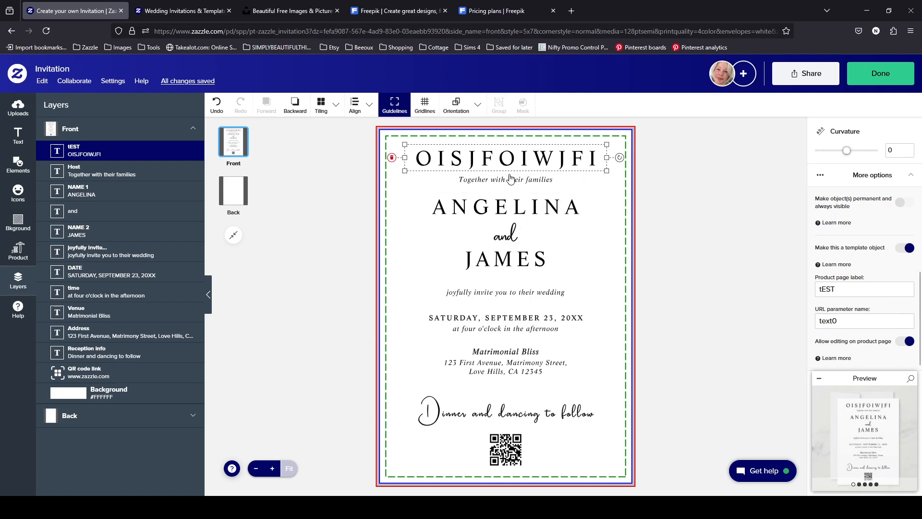
- Compare the URL parameter names of the topmost line, the "Together with their families" line and the couple's two name lines
click(521, 206)
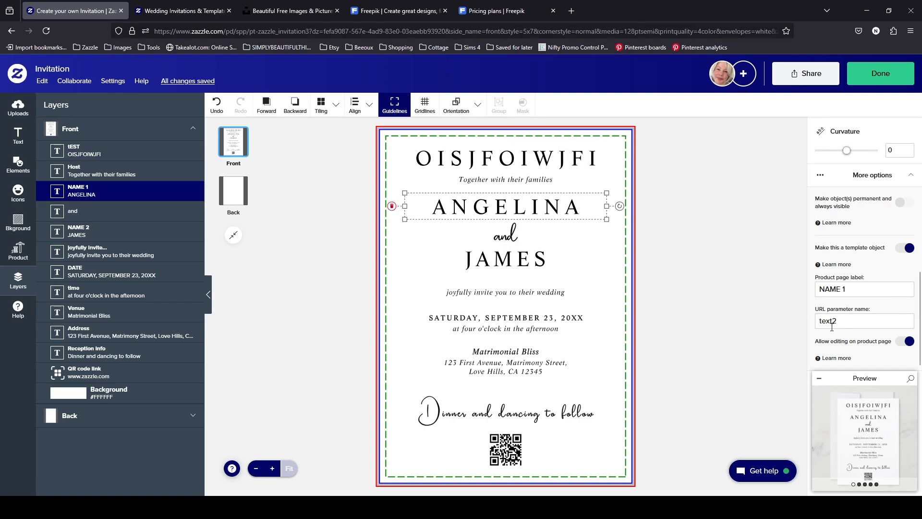
click(512, 160)
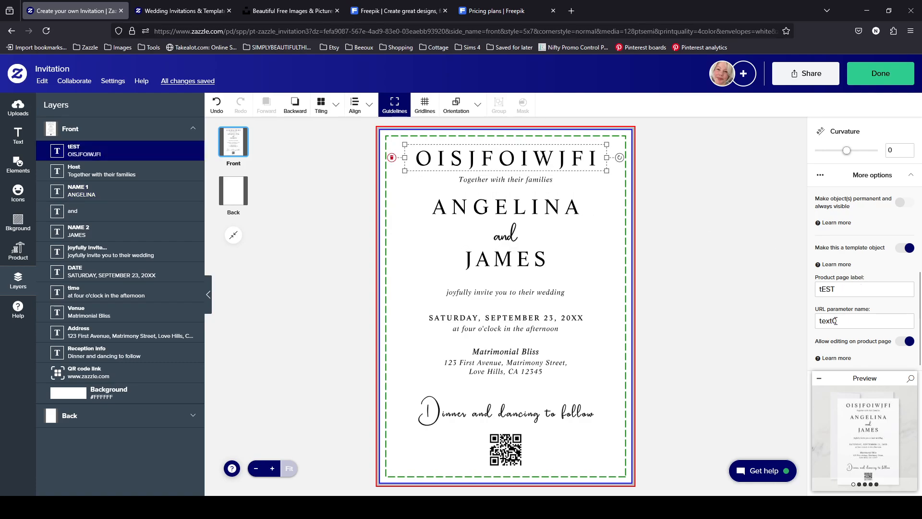
click(552, 180)
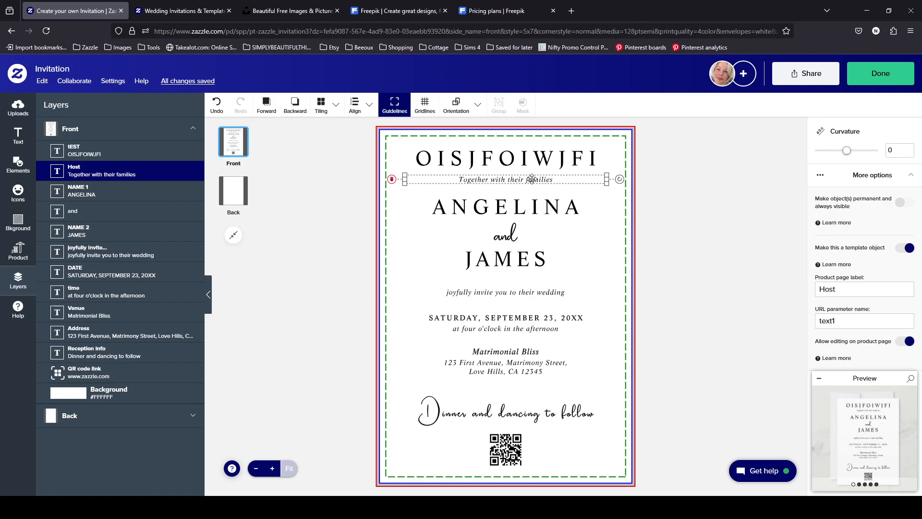
click(538, 208)
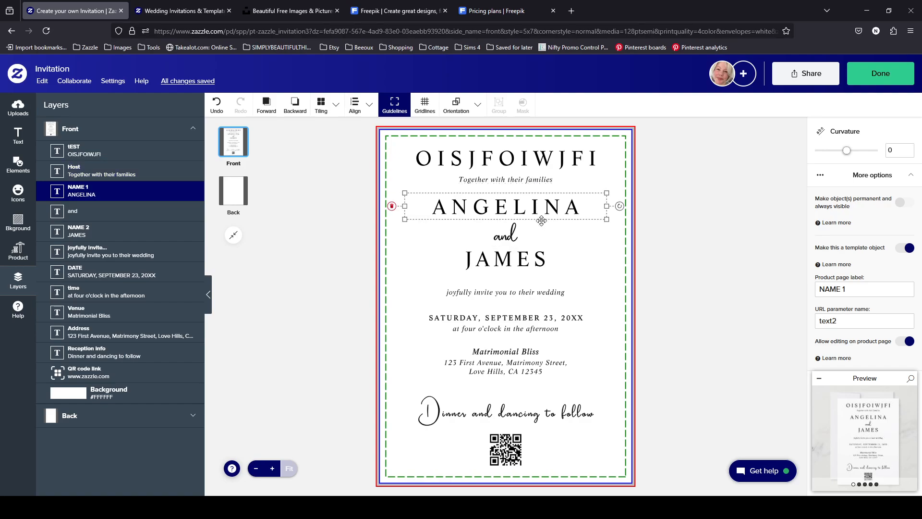
click(538, 259)
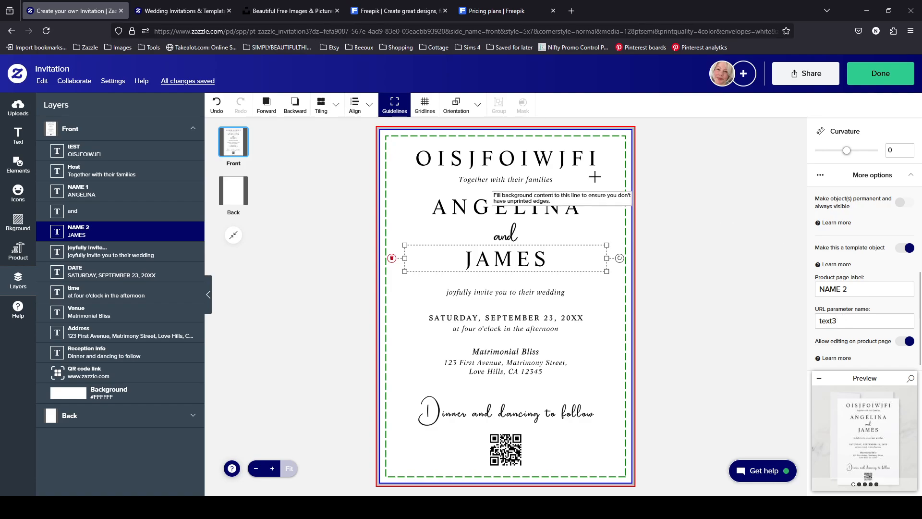
click(564, 181)
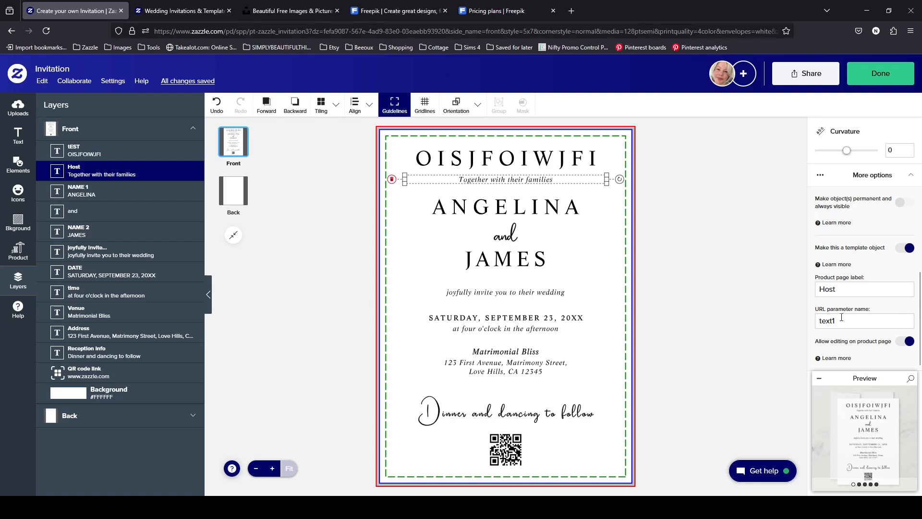
click(562, 208)
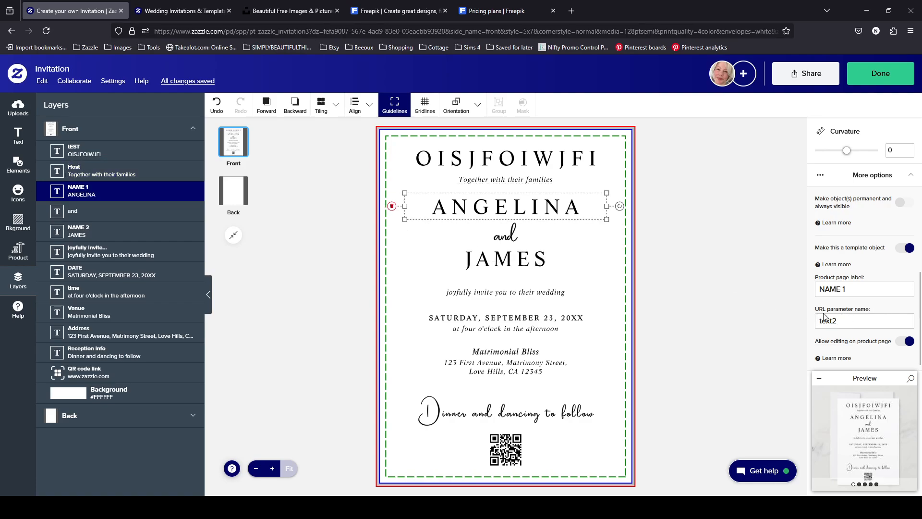
click(840, 326)
click(547, 256)
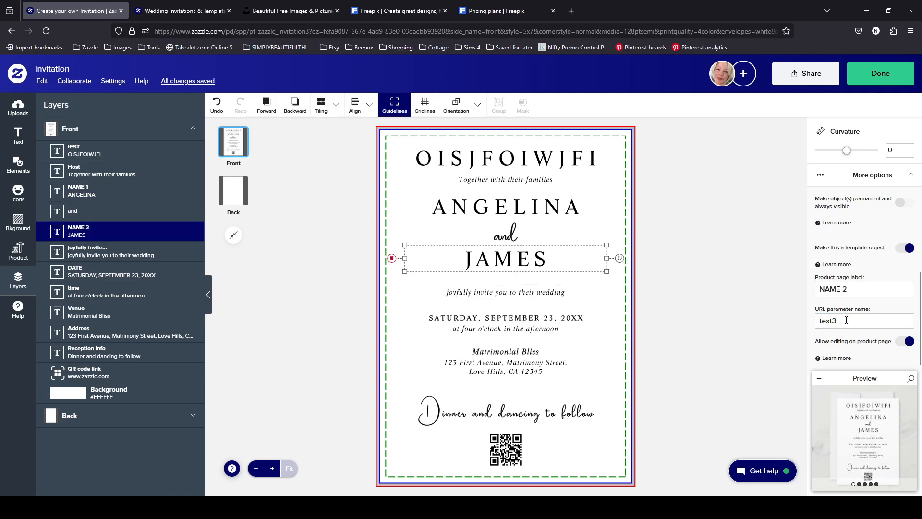
- Check the URL parameter names of the "joyfully invite", date, time and reception lines and of the QR code
click(550, 294)
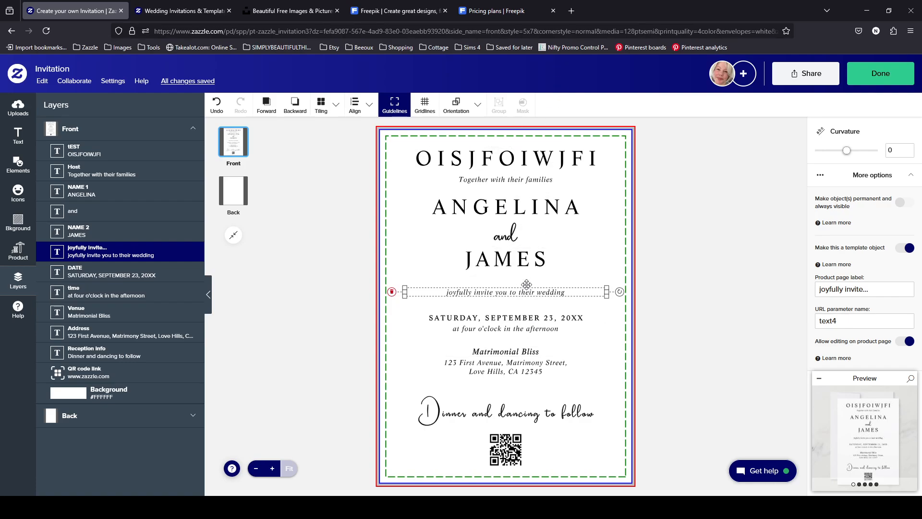
click(847, 323)
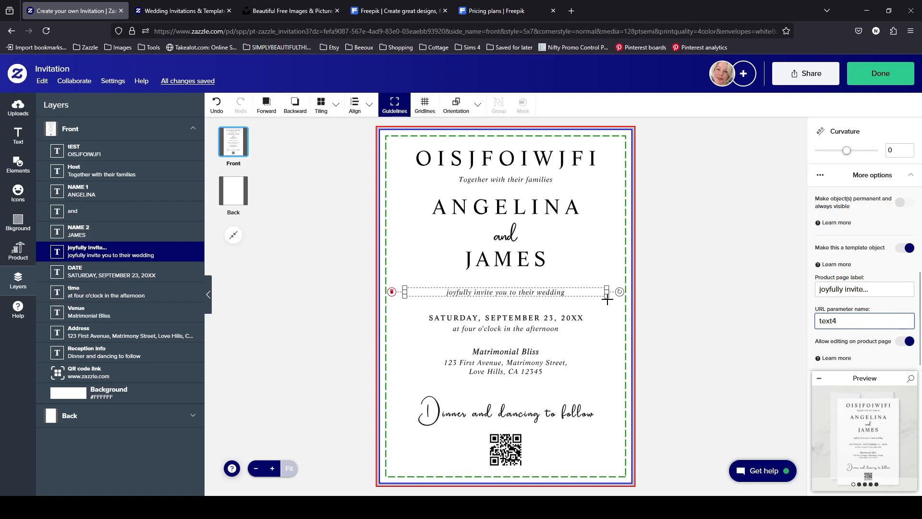
click(550, 321)
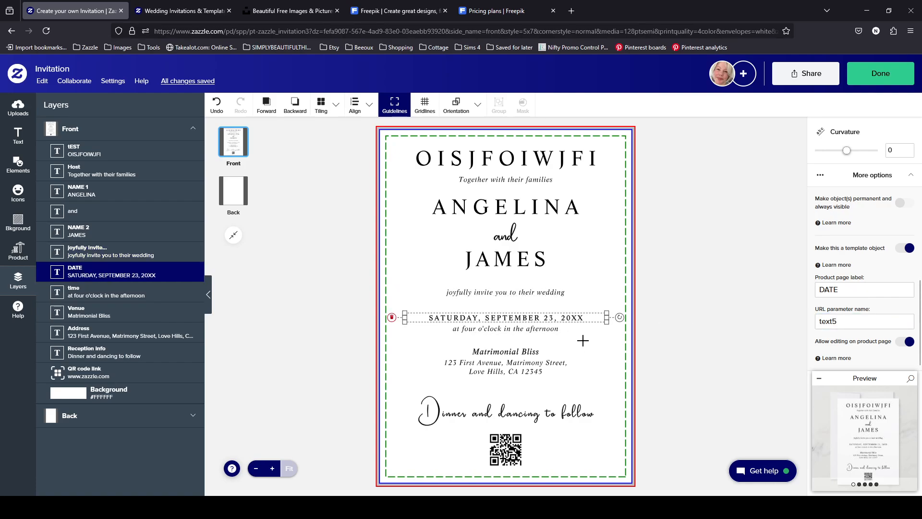
click(523, 330)
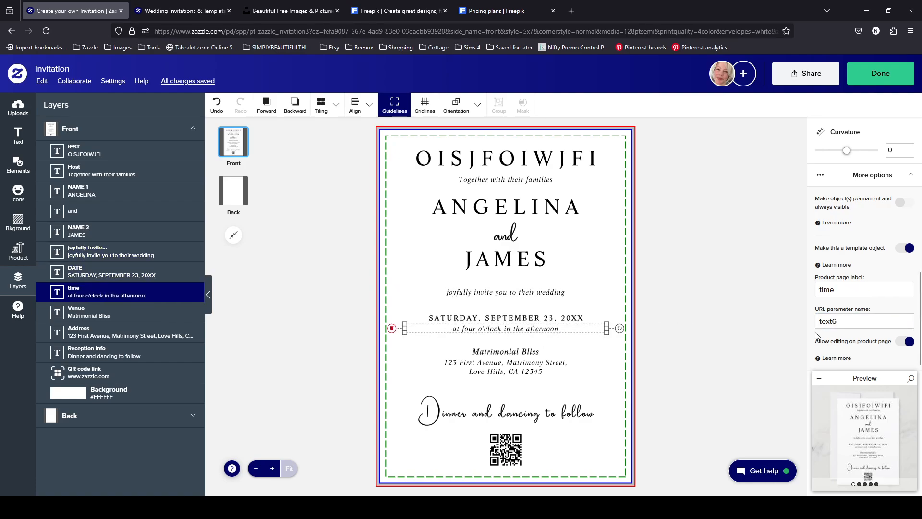
click(840, 323)
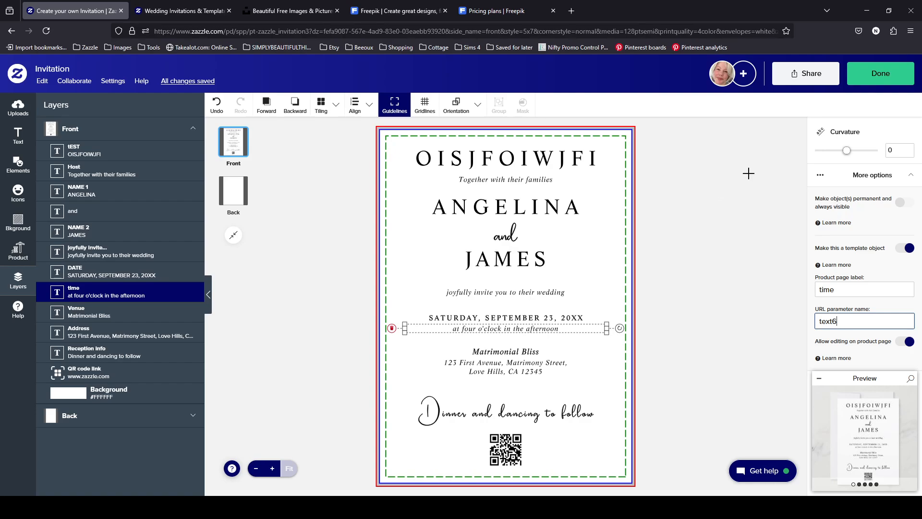
click(538, 416)
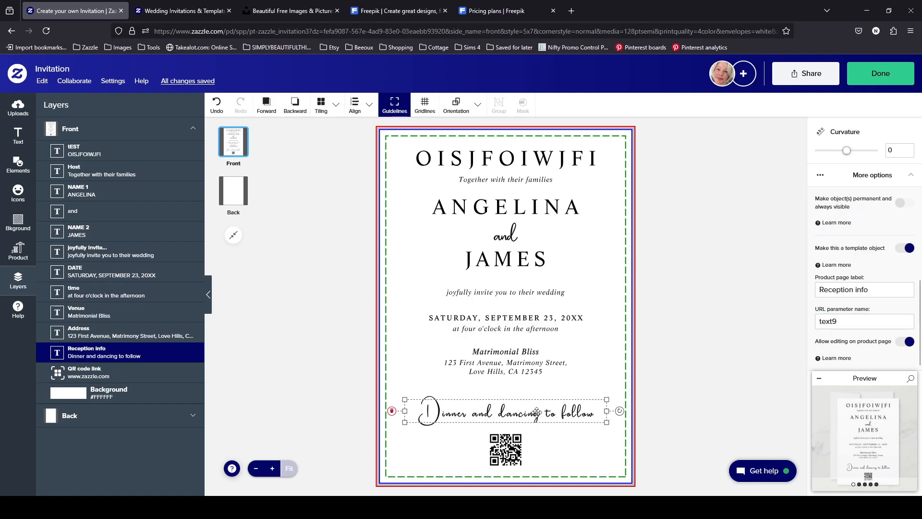
click(518, 444)
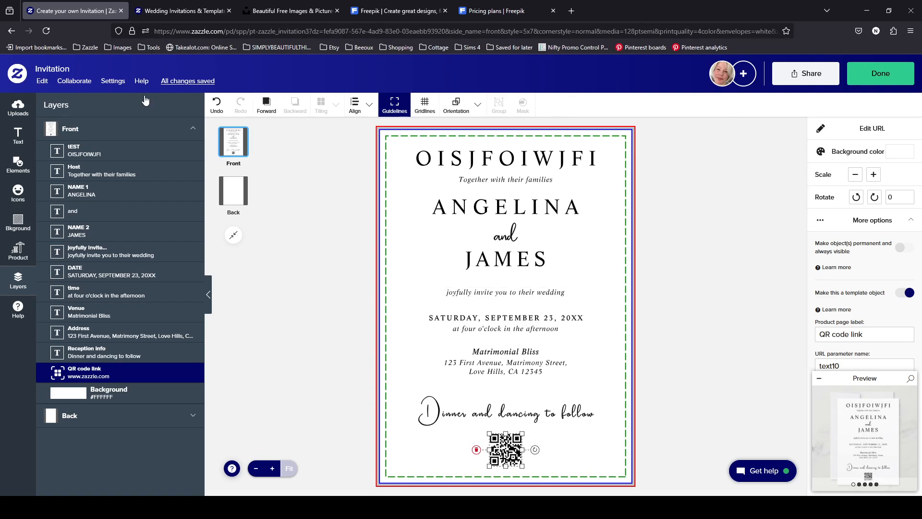
- Compare the template object settings of the topmost line and the "and" line
click(114, 152)
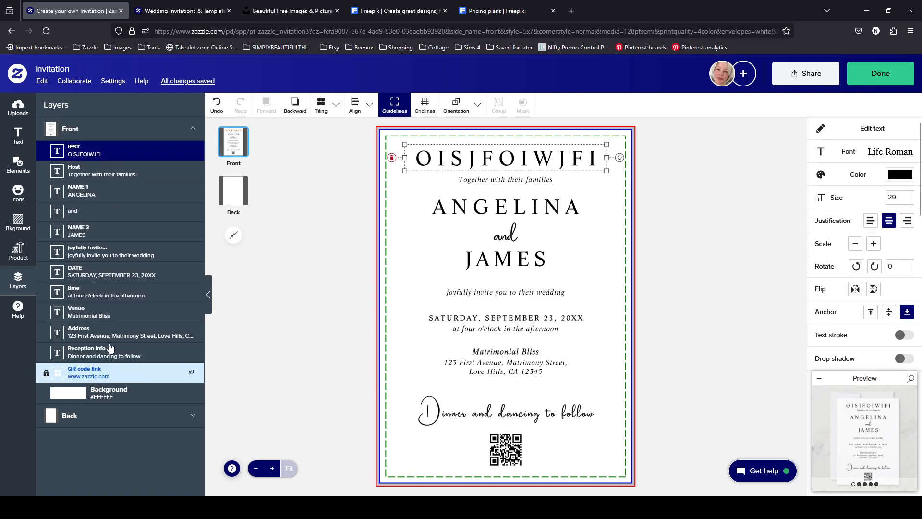
click(121, 210)
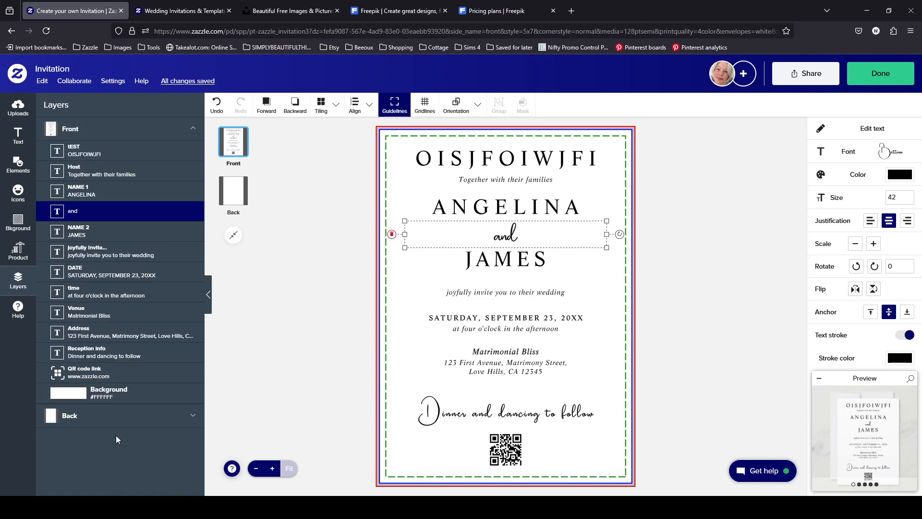
scroll(875, 283, down, 5)
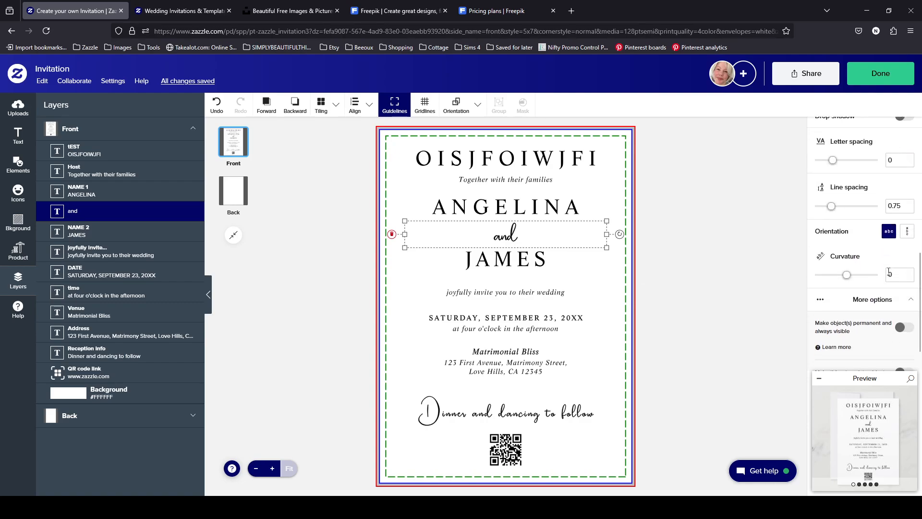
click(576, 153)
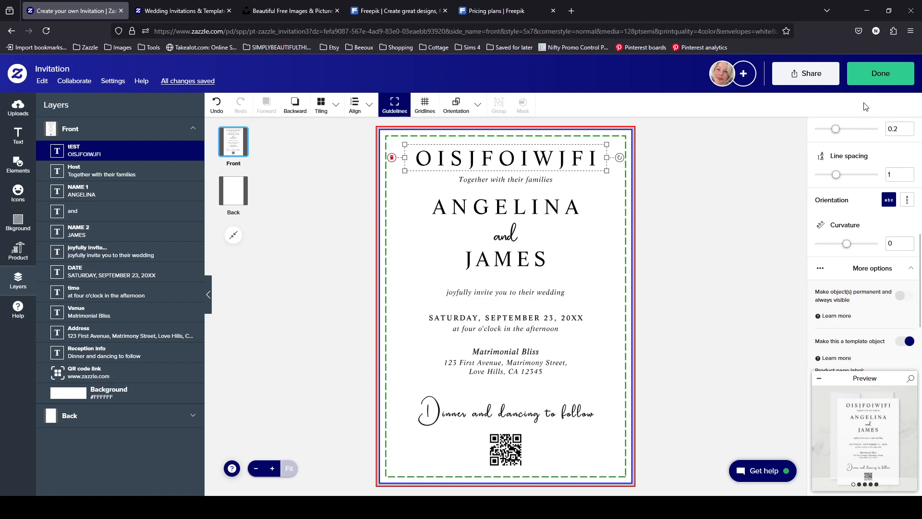
- Finish the design, review its personalization fields down to the QR code link on the product page, and reopen it for editing
click(881, 73)
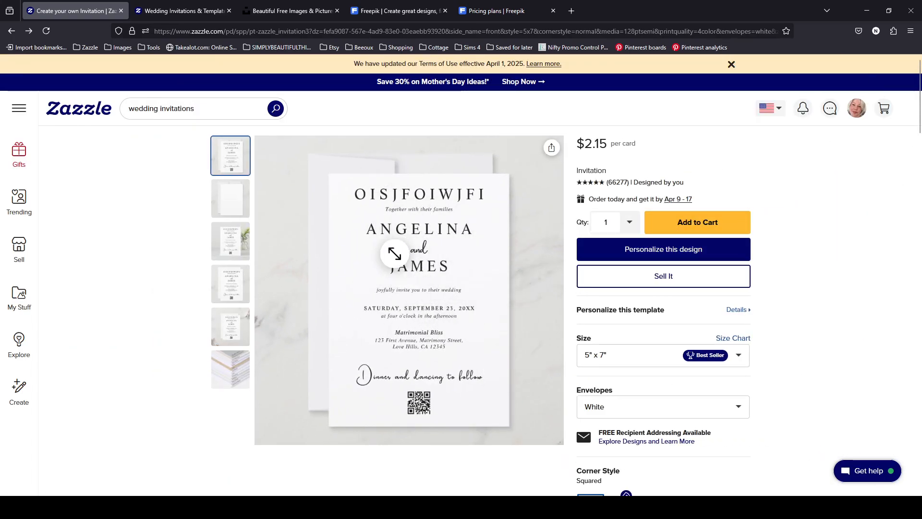
click(656, 259)
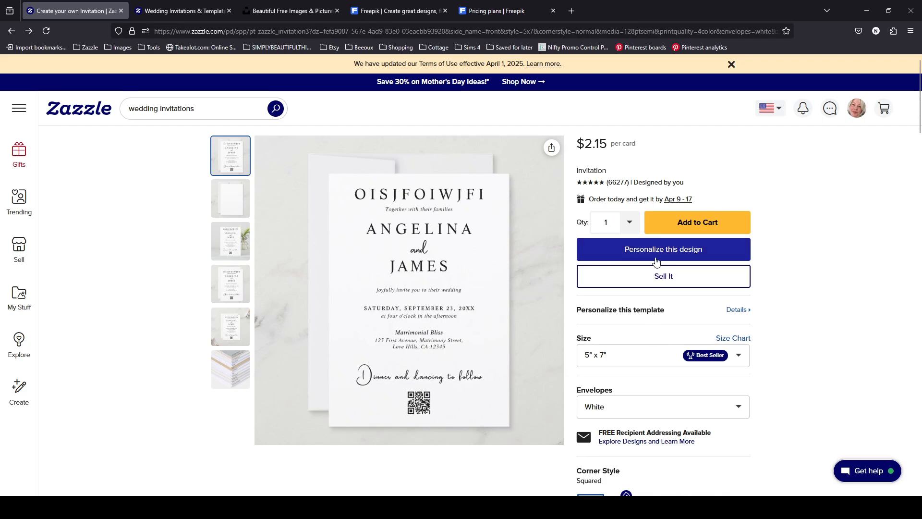
scroll(747, 341, down, 3)
scroll(747, 336, down, 5)
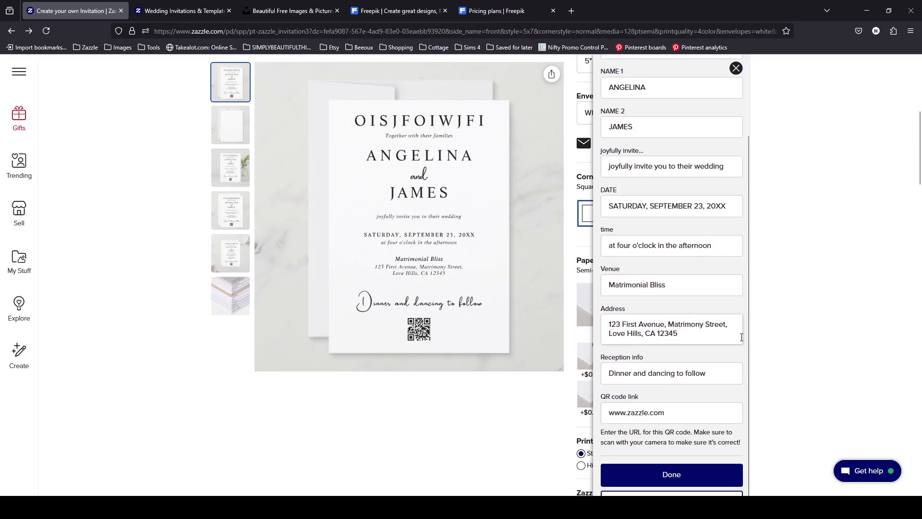
scroll(711, 254, down, 5)
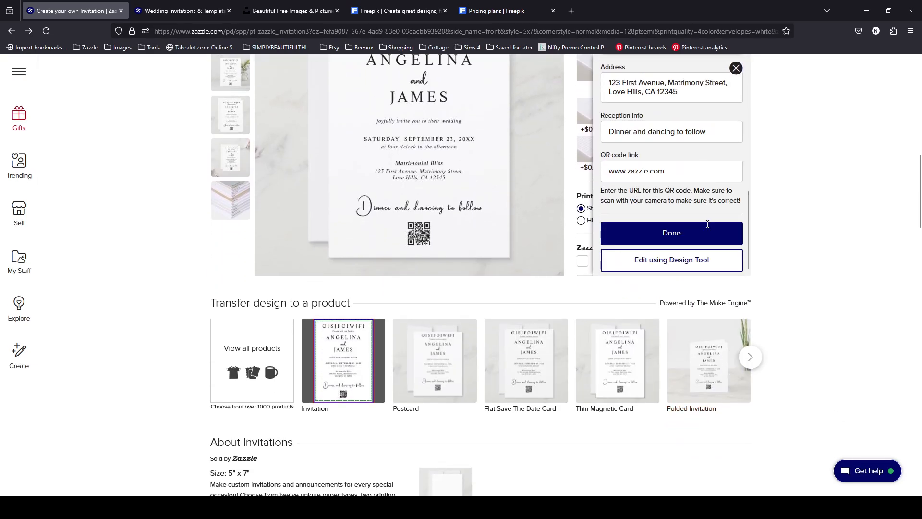
click(679, 257)
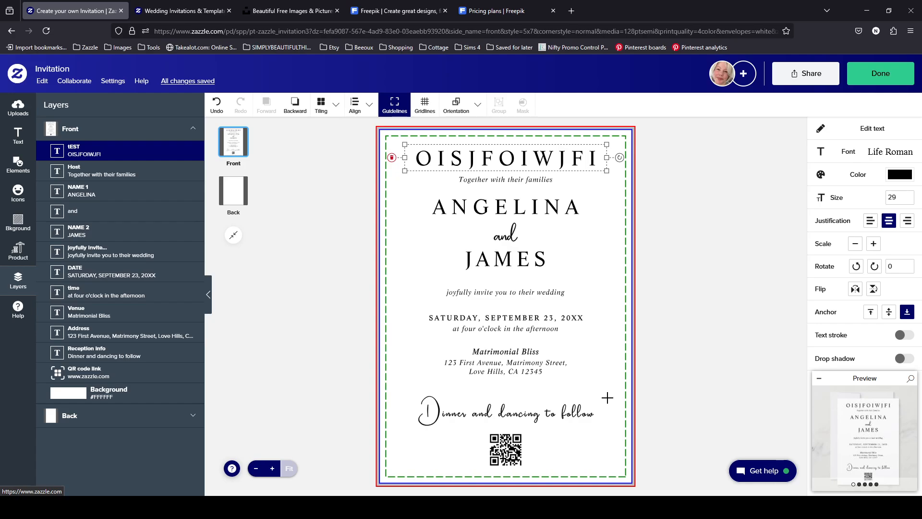
- Inspect the product page labels and URL parameter names of the reception line and the couple's first name line
click(552, 415)
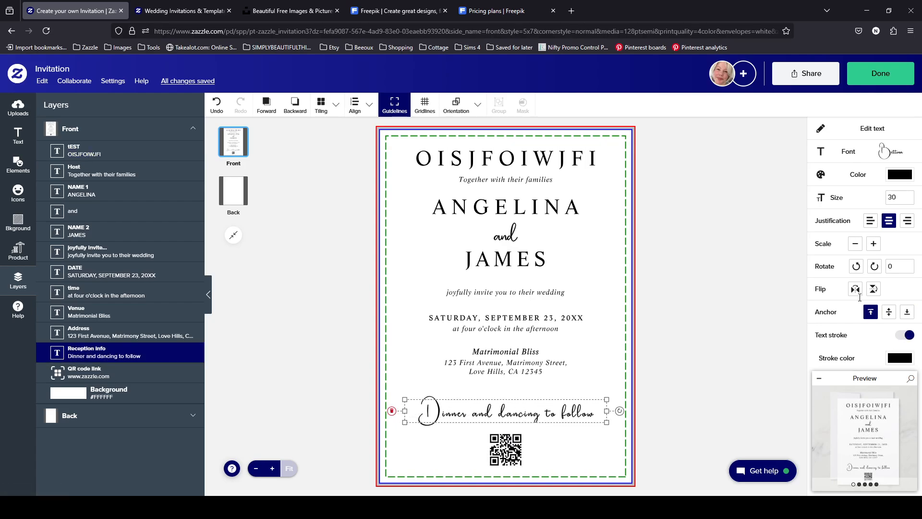
scroll(860, 240, down, 5)
scroll(860, 240, down, 3)
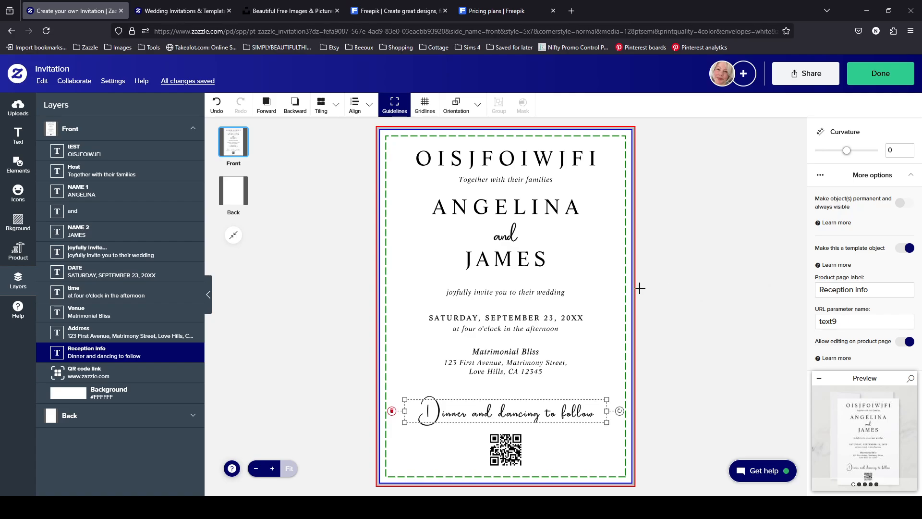
click(567, 217)
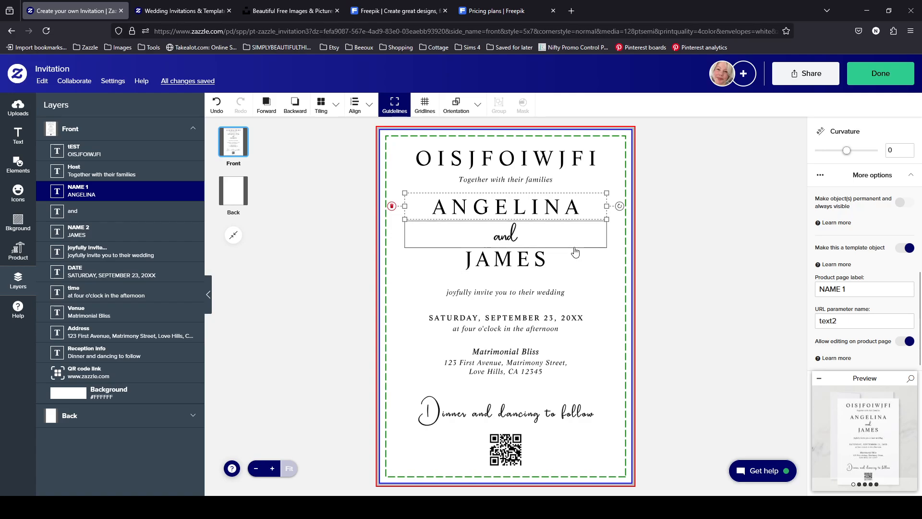
drag(821, 321, 846, 323)
click(837, 321)
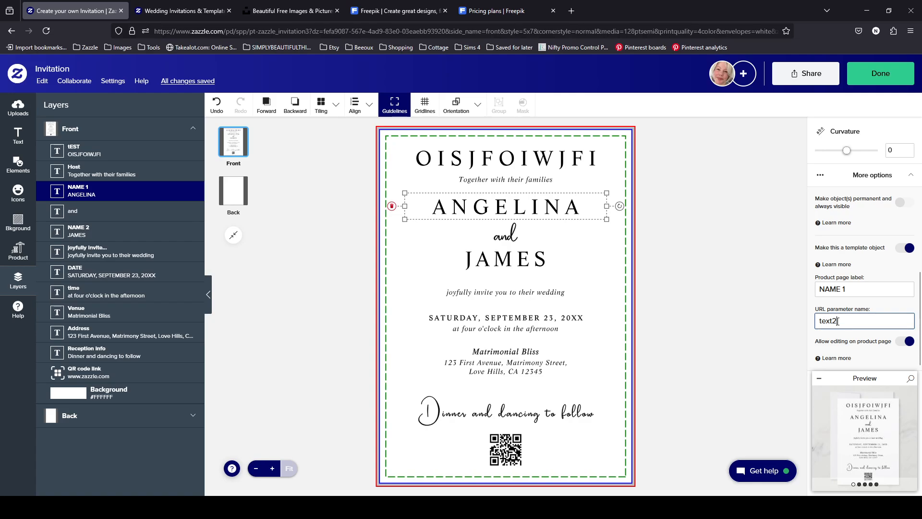
- Check the URL parameter names line by line, from "Together with their families" down to "Dinner and dancing to follow"
click(533, 181)
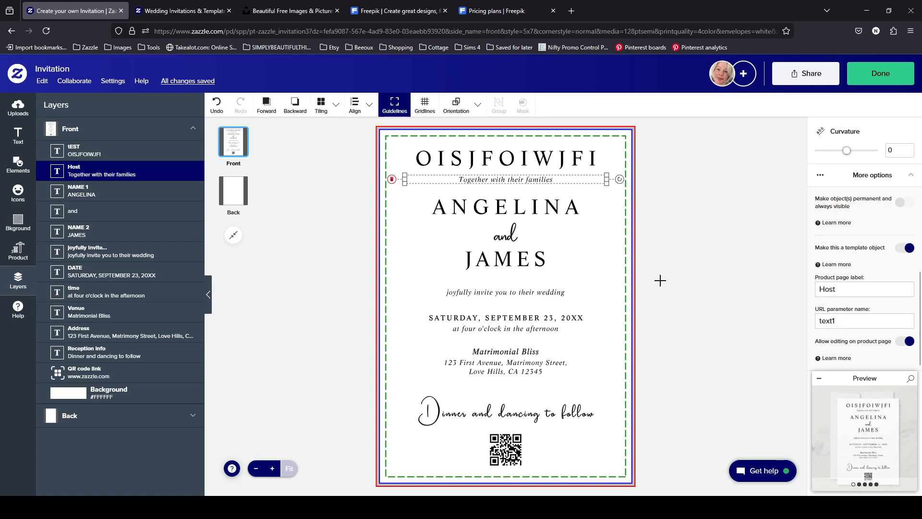
click(537, 209)
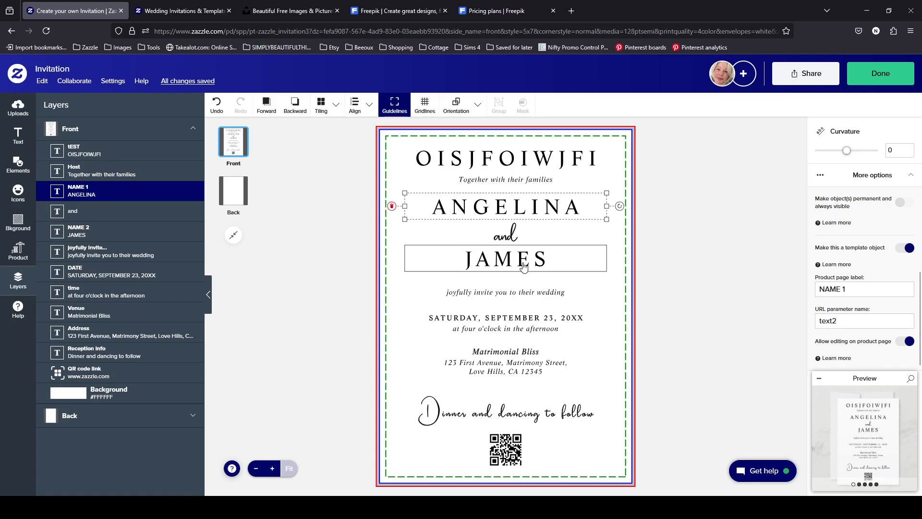
click(524, 268)
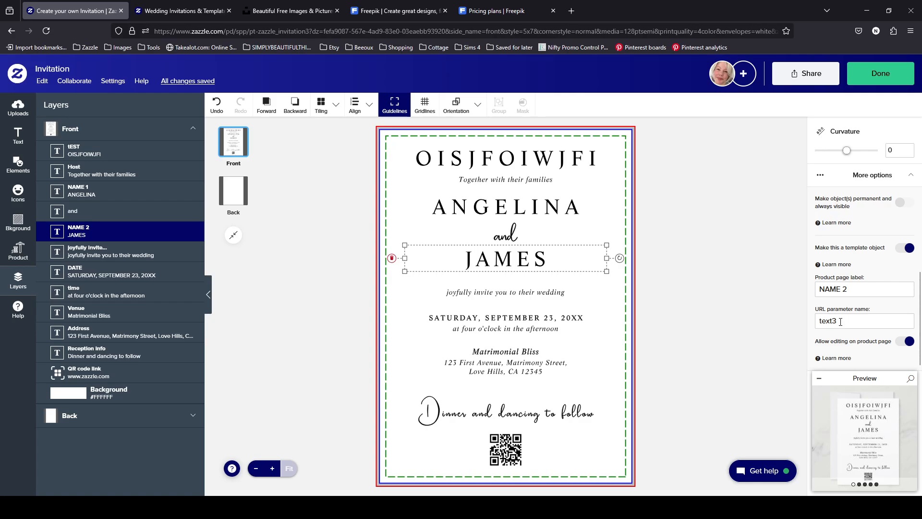
click(541, 293)
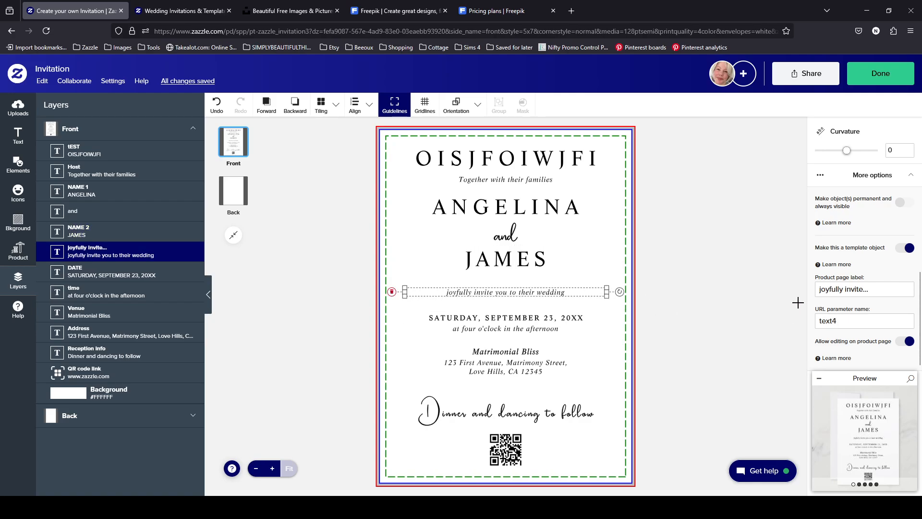
click(582, 318)
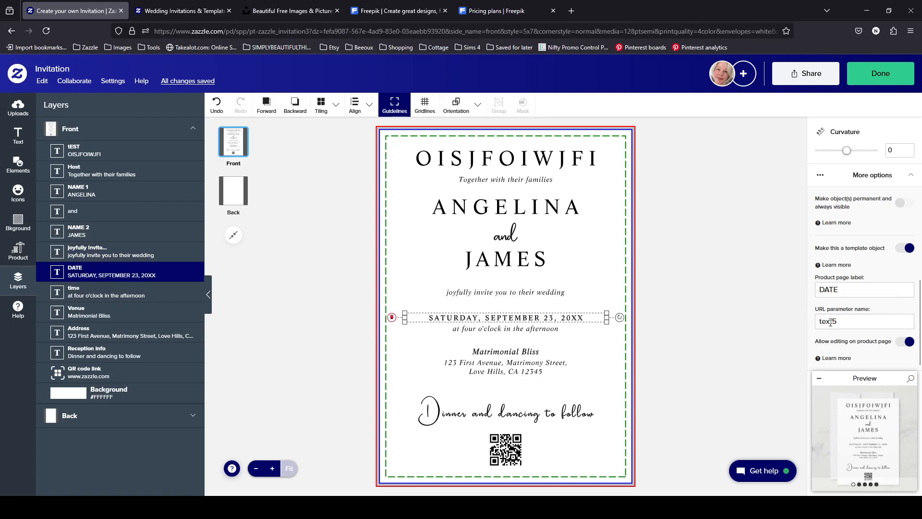
click(527, 329)
click(522, 351)
click(539, 369)
click(489, 412)
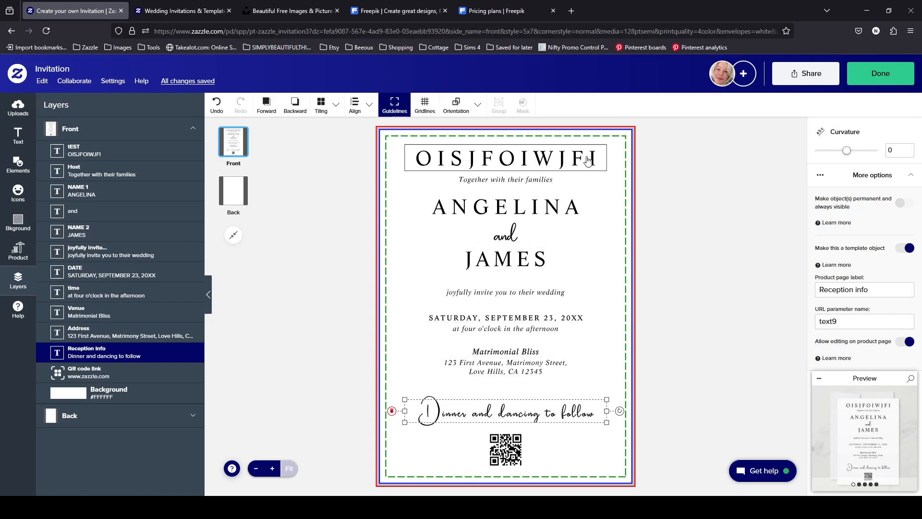
- Compare the URL parameter names of the address, reception and "Together with their families" lines
click(12, 144)
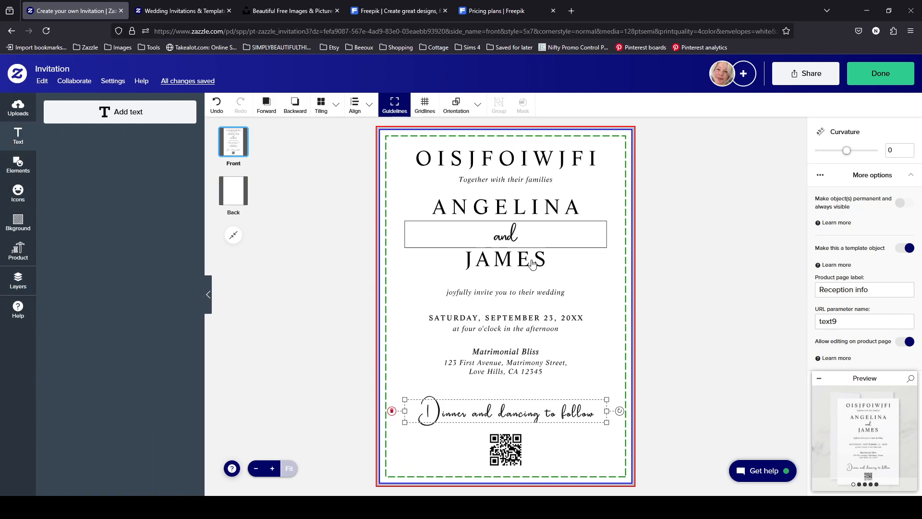
click(556, 375)
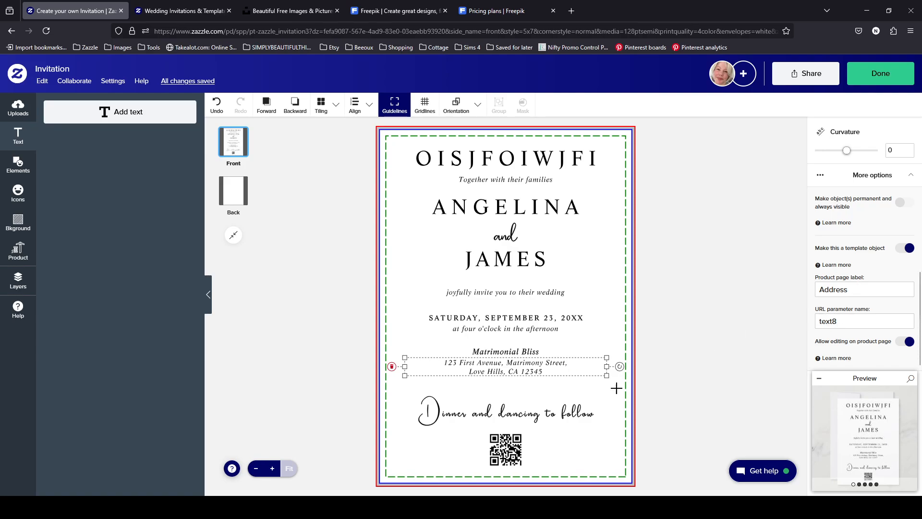
click(572, 412)
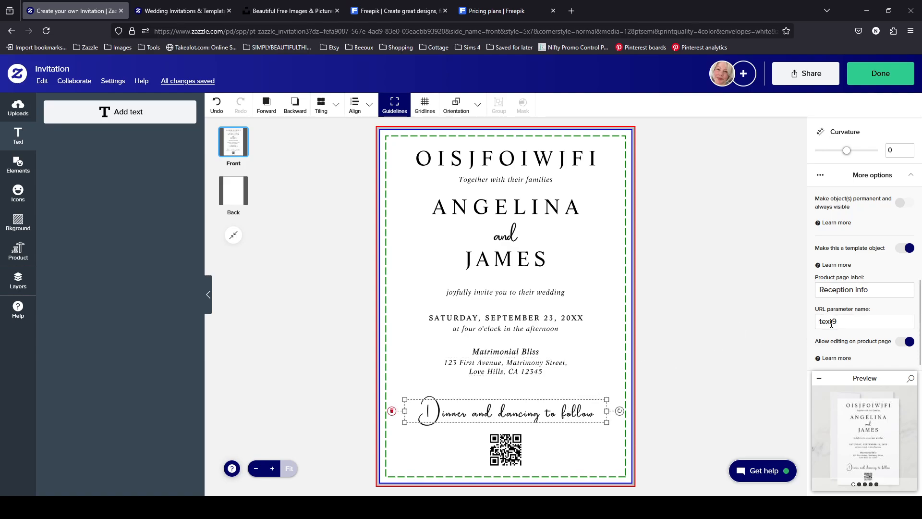
click(541, 383)
click(532, 371)
click(564, 413)
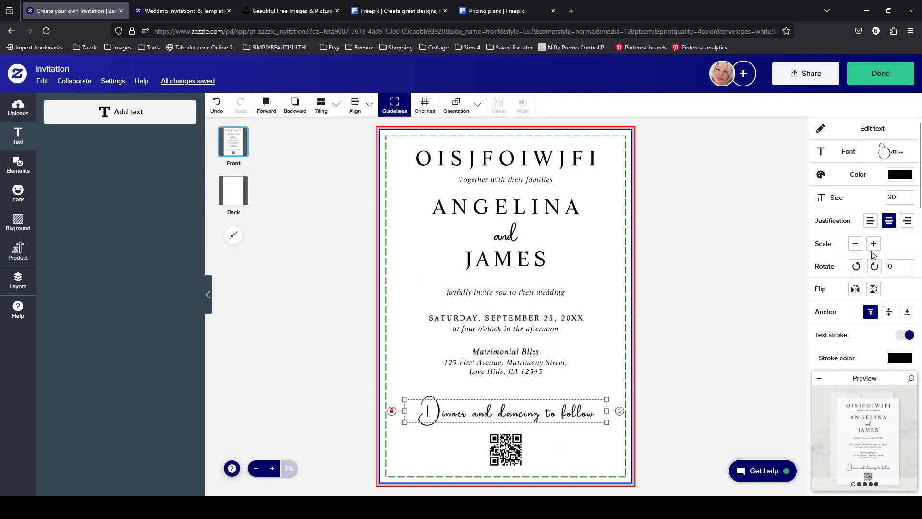
scroll(874, 254, down, 5)
scroll(871, 242, down, 4)
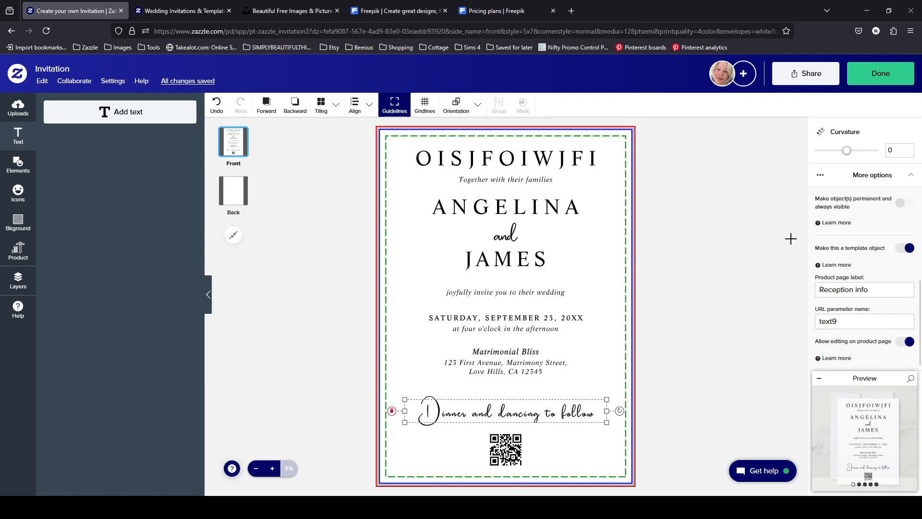
click(553, 181)
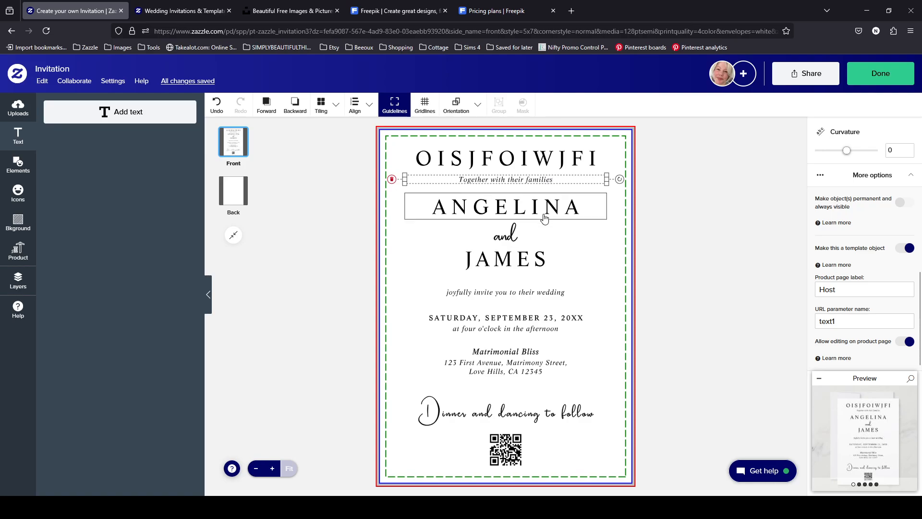
- Turn off the template object setting of the topmost line, dismiss the error dialog and undo the change
click(538, 166)
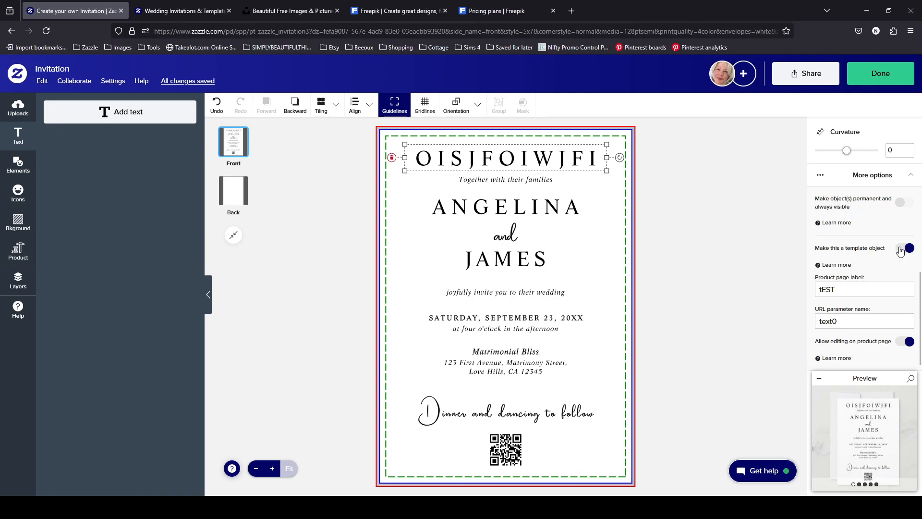
scroll(896, 284, up, 2)
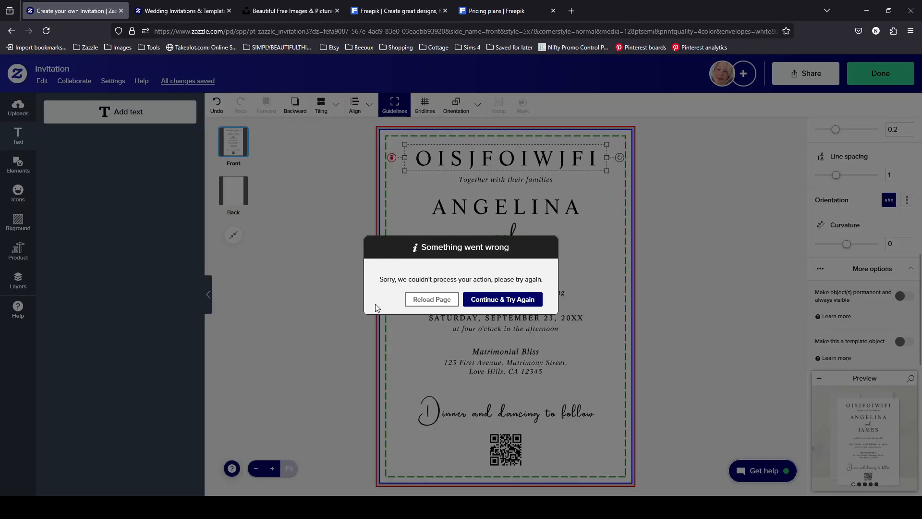
click(502, 300)
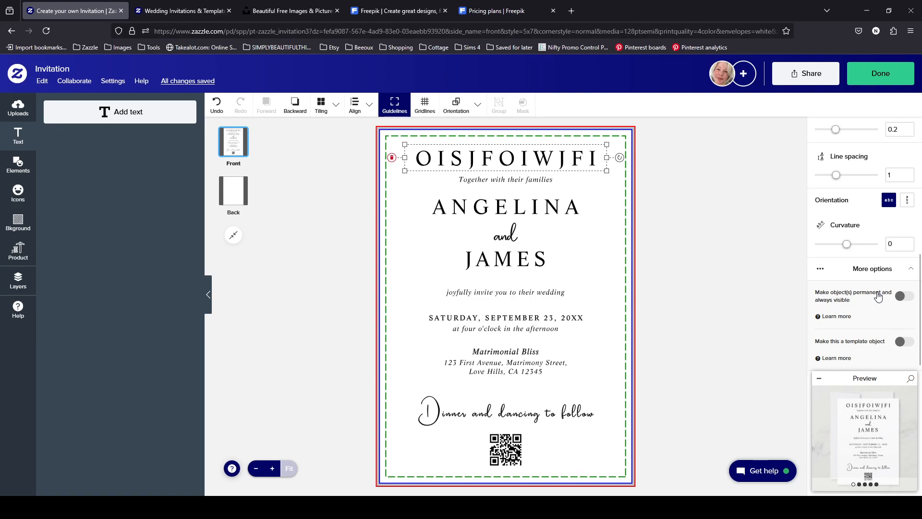
click(213, 108)
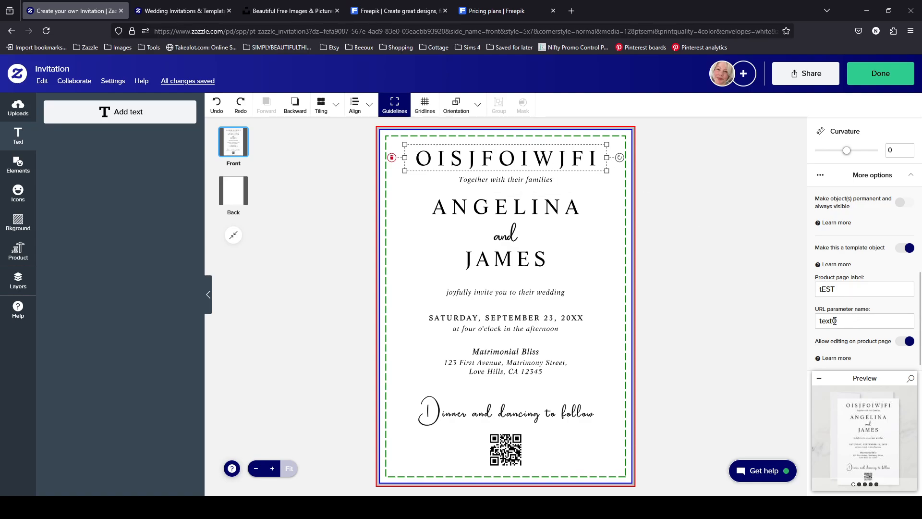
- Set the topmost line's URL parameter name to text11 and compare it with the QR code's parameter name
drag(835, 321, 832, 321)
text(1)
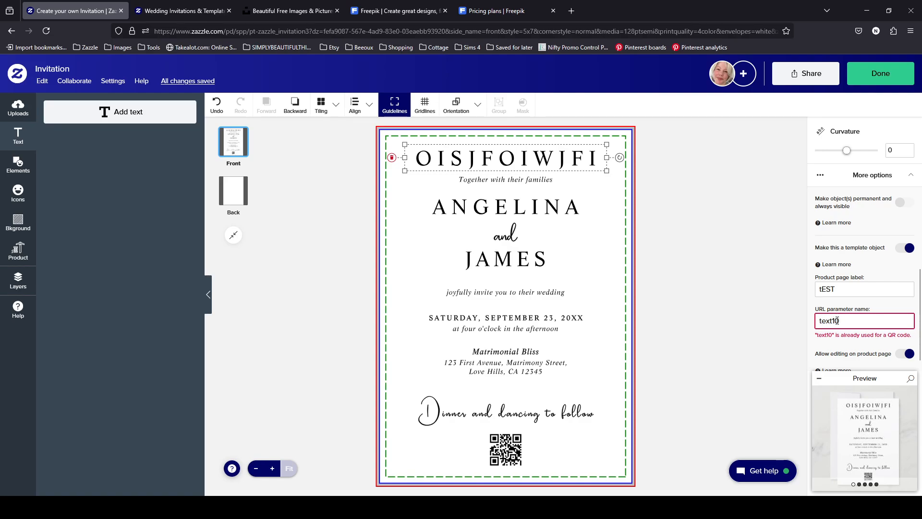
drag(836, 321, 865, 323)
text(1)
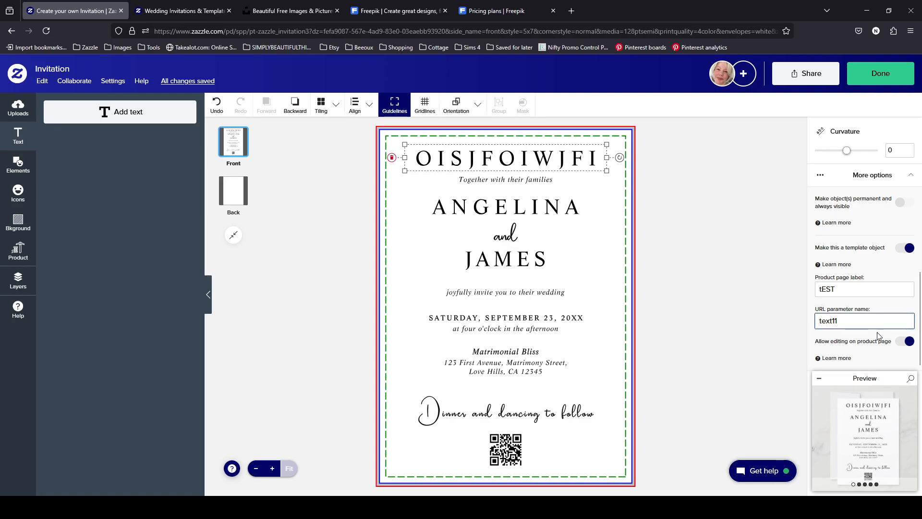
double_click(866, 324)
click(865, 290)
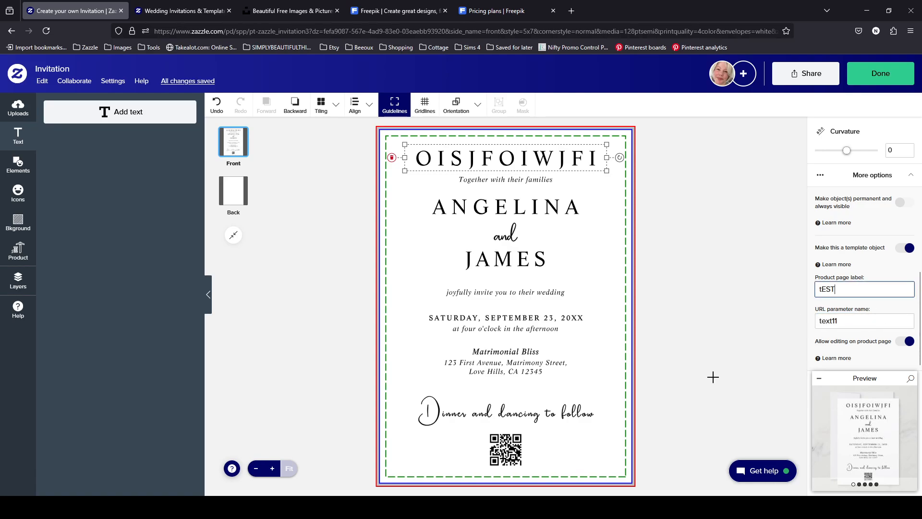
click(509, 444)
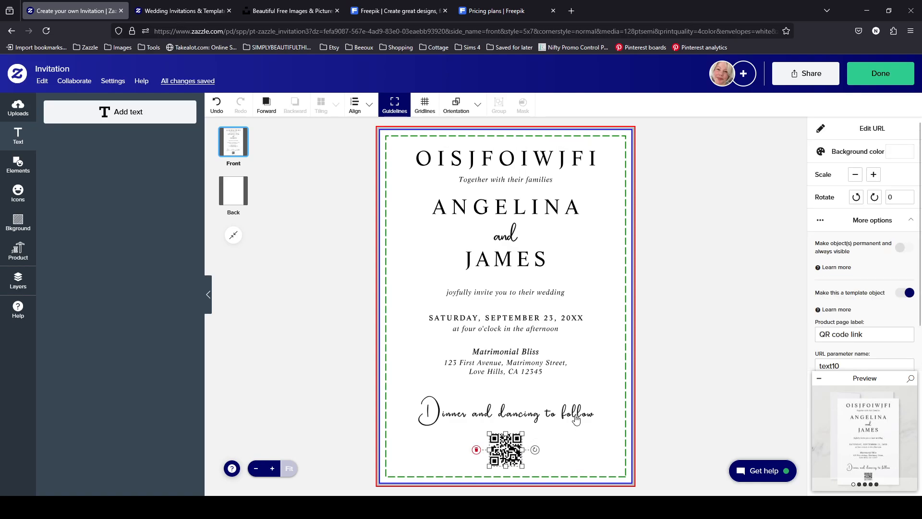
scroll(834, 338, down, 1)
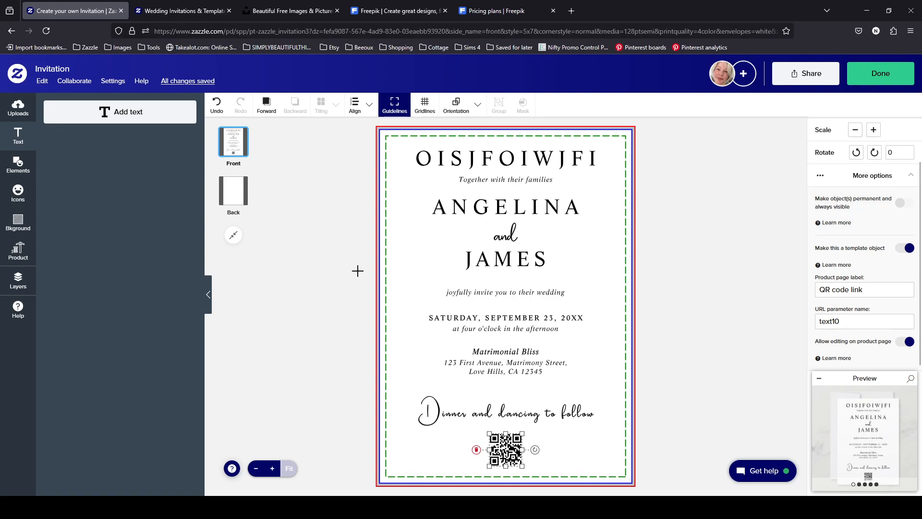
- Add a new text object reading "S;.[AD[PA[" to the front of the invitation
click(165, 117)
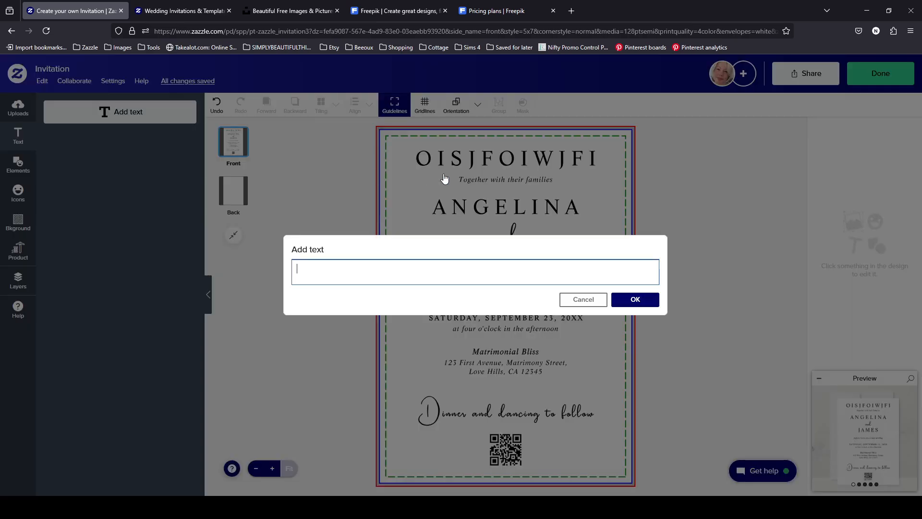
text(S;.[AD[PA)
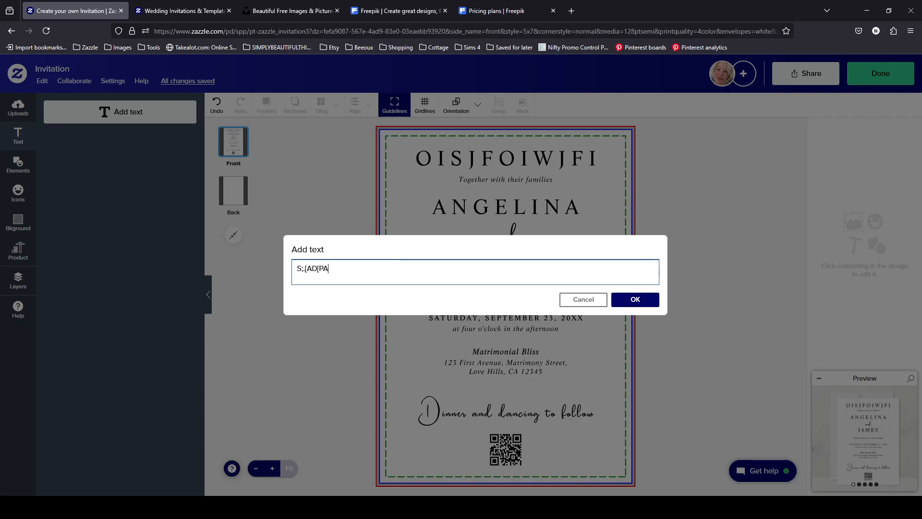
text([)
click(630, 300)
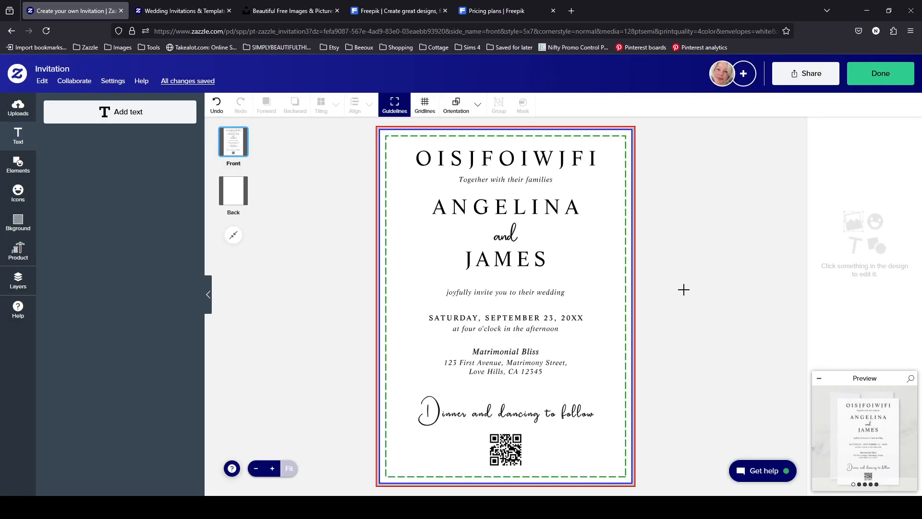
- Make the new "S;.[AD[PA[" text a template object and compare its URL parameter name with the QR code's
scroll(888, 290, down, 5)
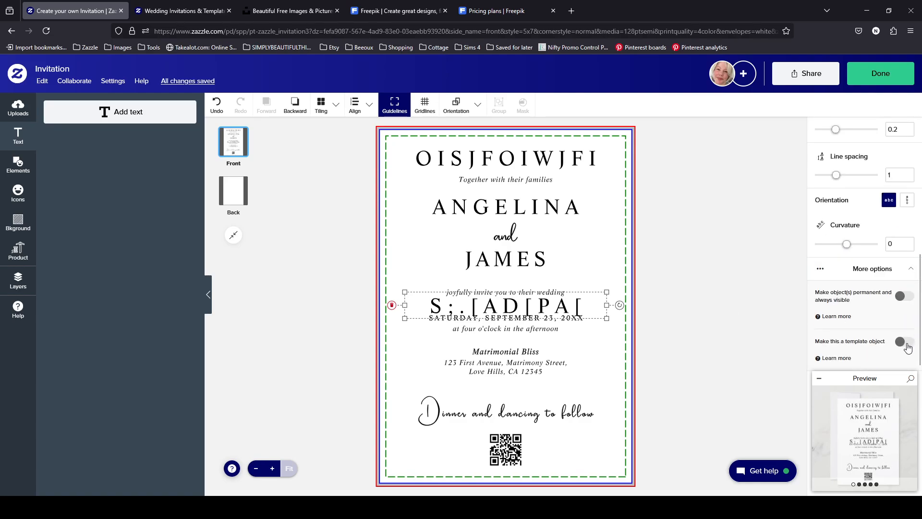
click(905, 342)
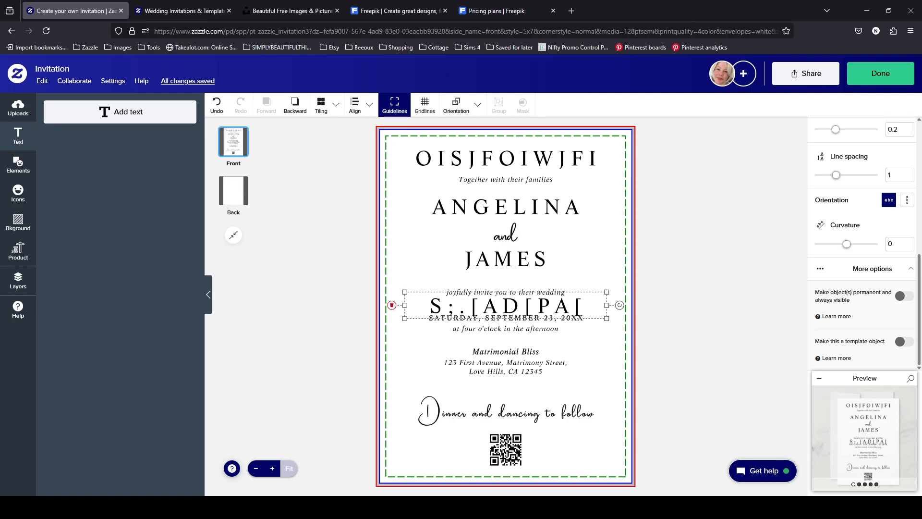
scroll(865, 245, down, 2)
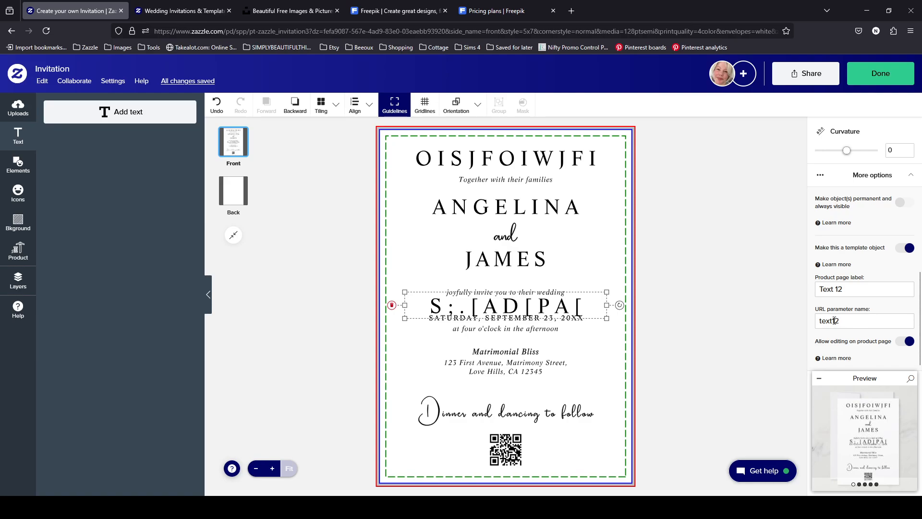
drag(833, 320, 866, 321)
click(866, 322)
click(510, 449)
scroll(838, 324, down, 1)
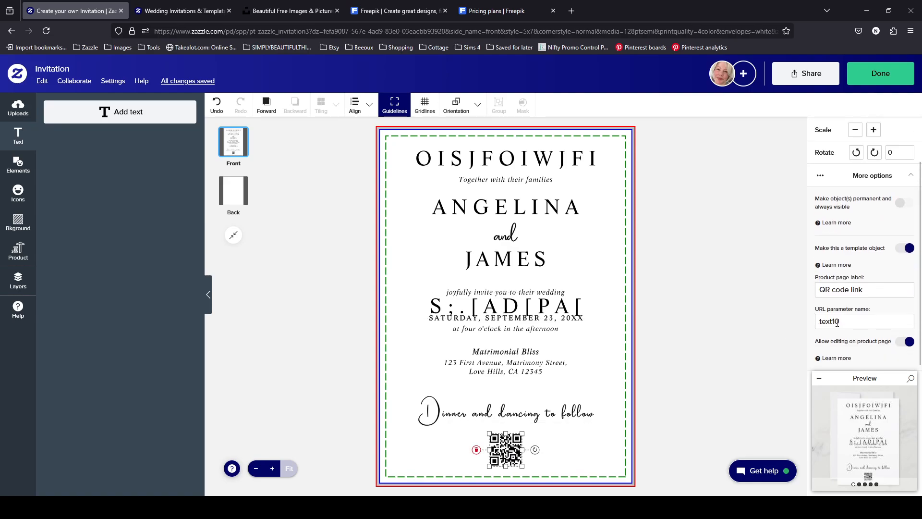
- Set the font size of the "S;.[AD[PA[" text to 20
click(543, 307)
mouse_move(556, 305)
mouse_down()
mouse_move(501, 392)
mouse_move(567, 478)
mouse_move(582, 382)
mouse_move(557, 306)
mouse_up()
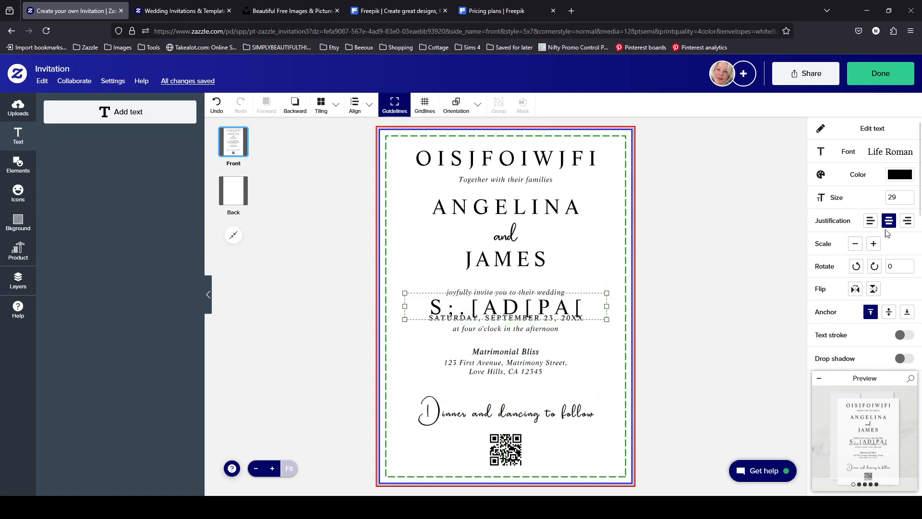
click(901, 197)
drag(901, 197, 833, 198)
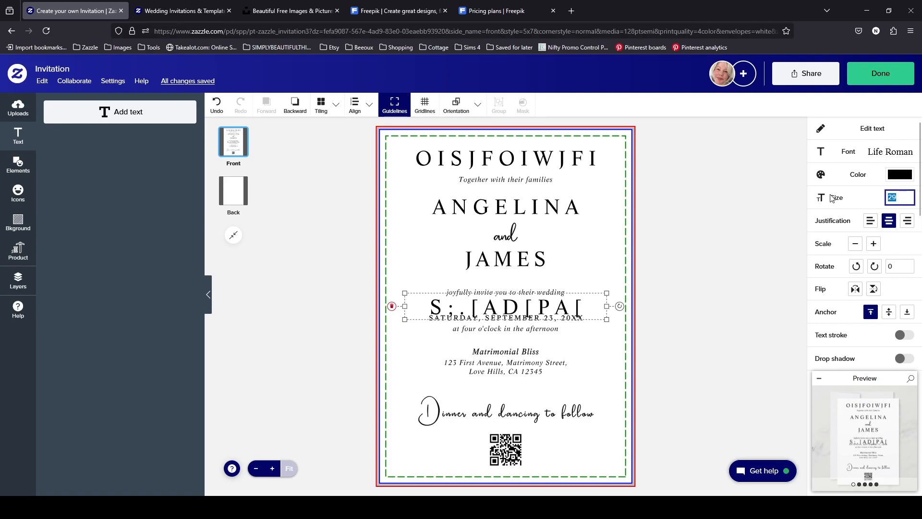
text(20)
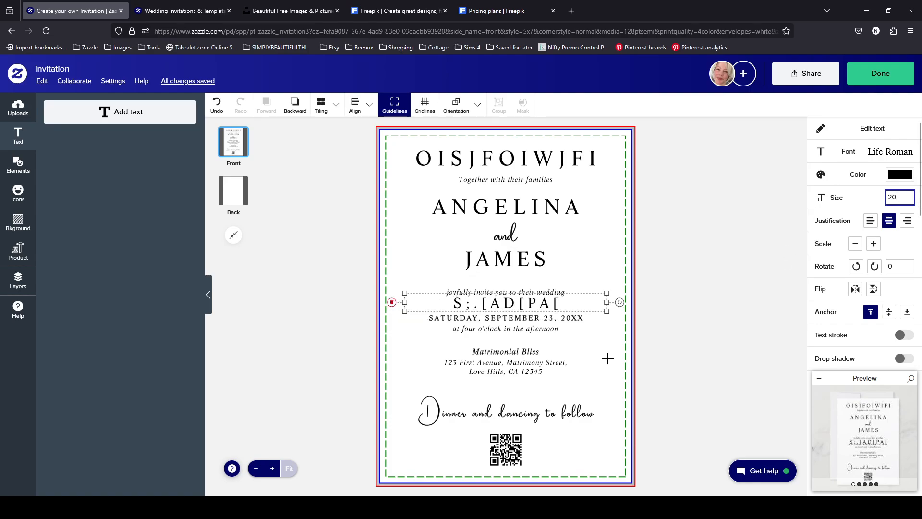
- Compare the URL parameter names of the "joyfully invite you to their wedding" line, the new text below it and the date line
click(567, 293)
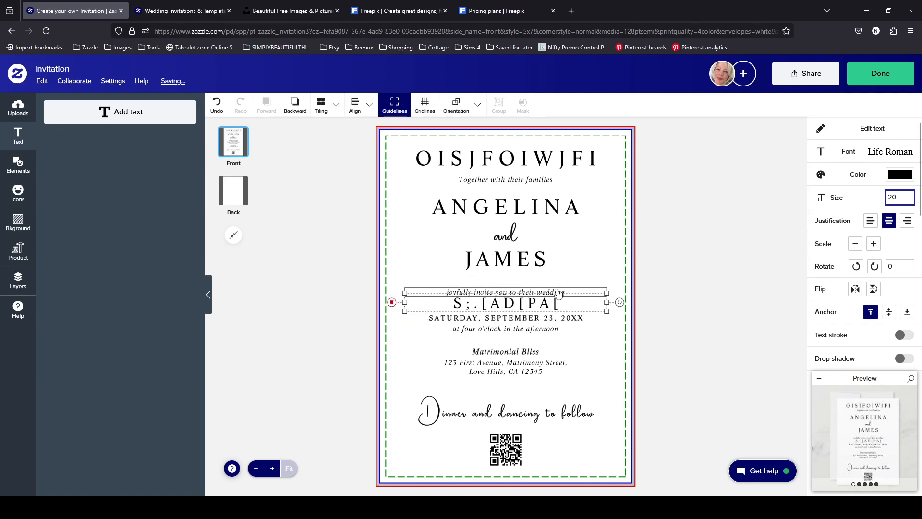
scroll(865, 240, down, 5)
scroll(850, 308, down, 2)
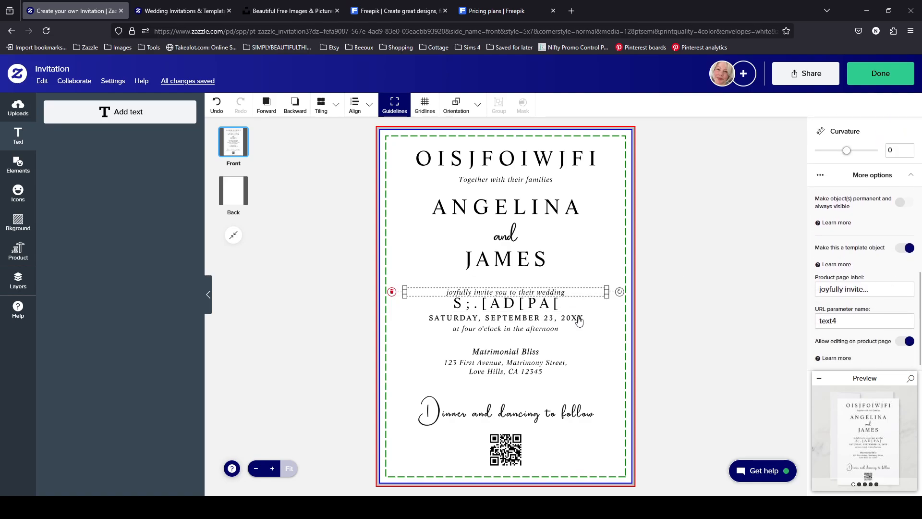
click(558, 309)
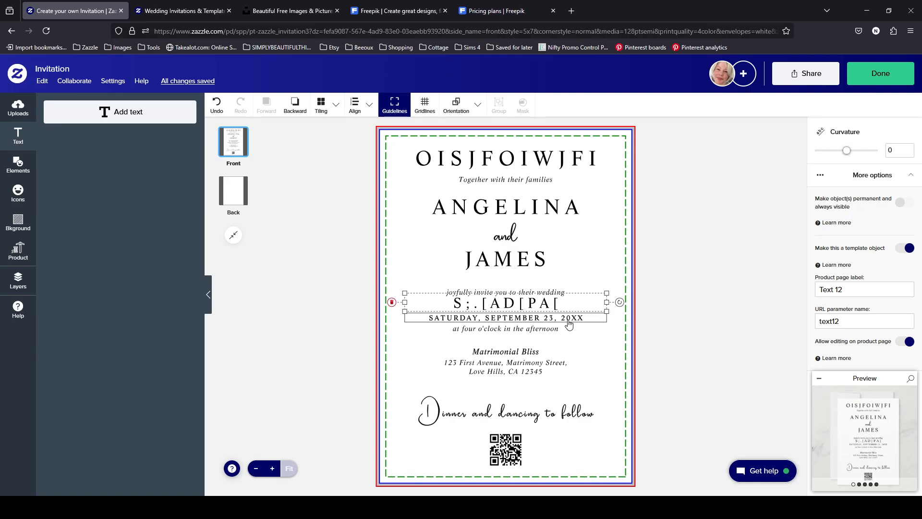
click(569, 323)
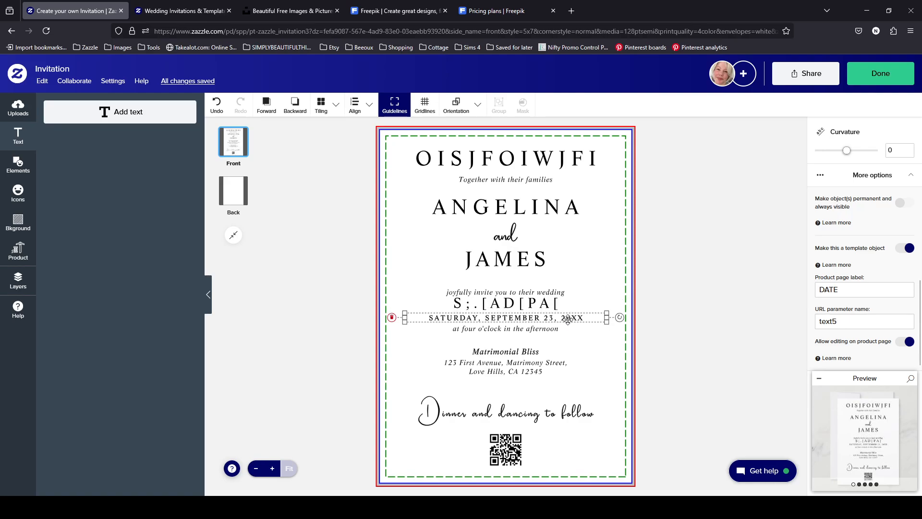
click(561, 292)
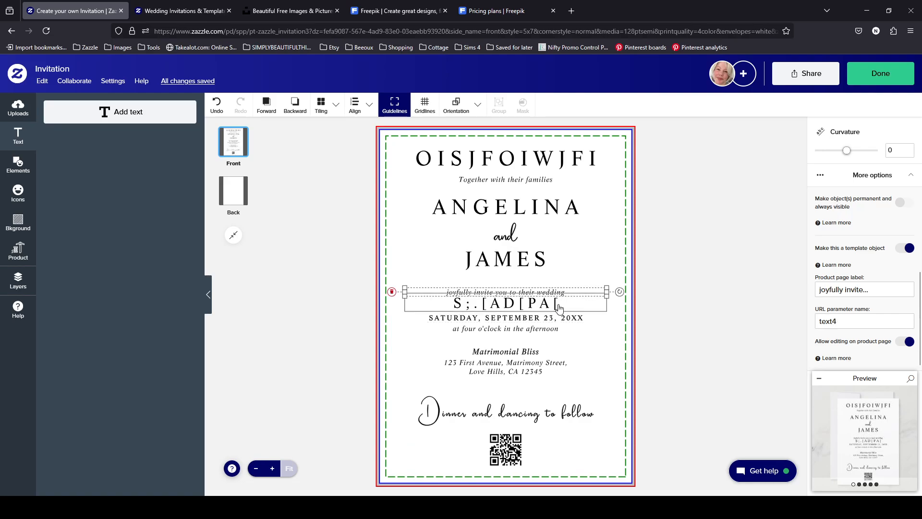
click(560, 308)
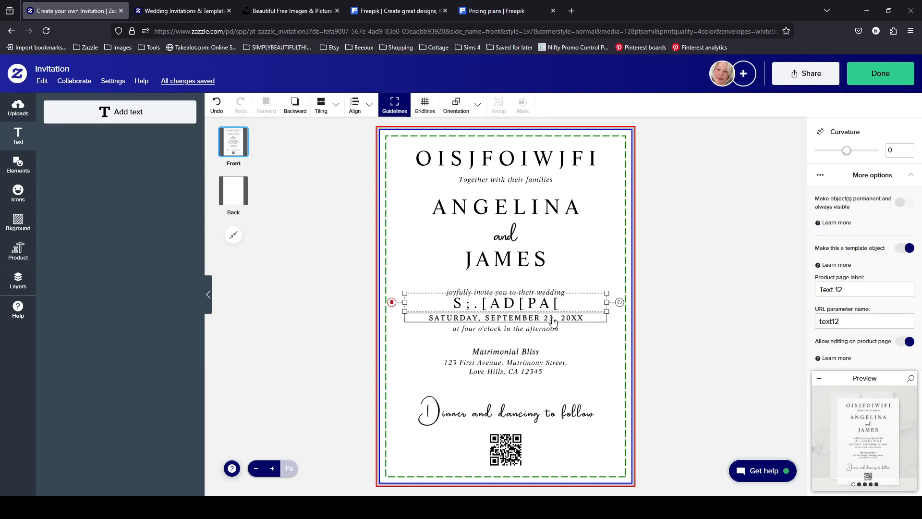
click(553, 321)
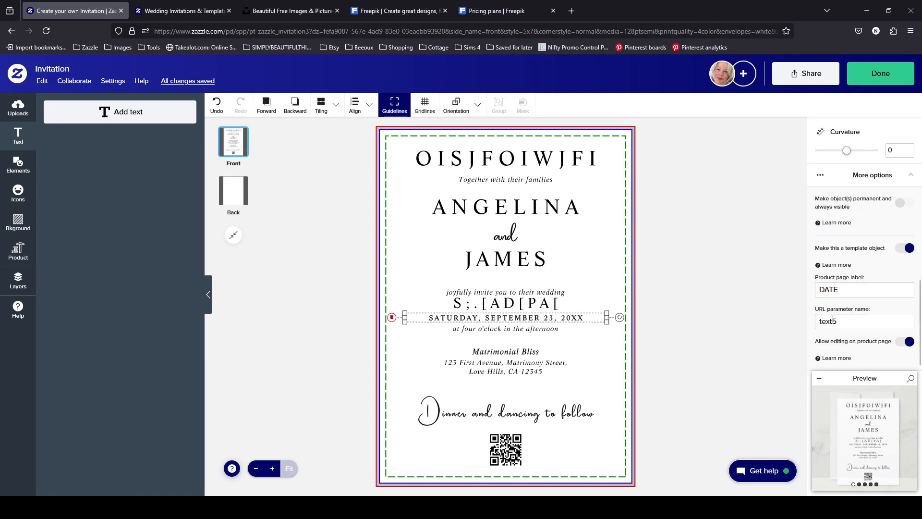
- Set the date line's URL parameter name to text6, check the time line below it and undo the last change
drag(833, 321, 842, 323)
double_click(846, 321)
click(854, 290)
click(570, 333)
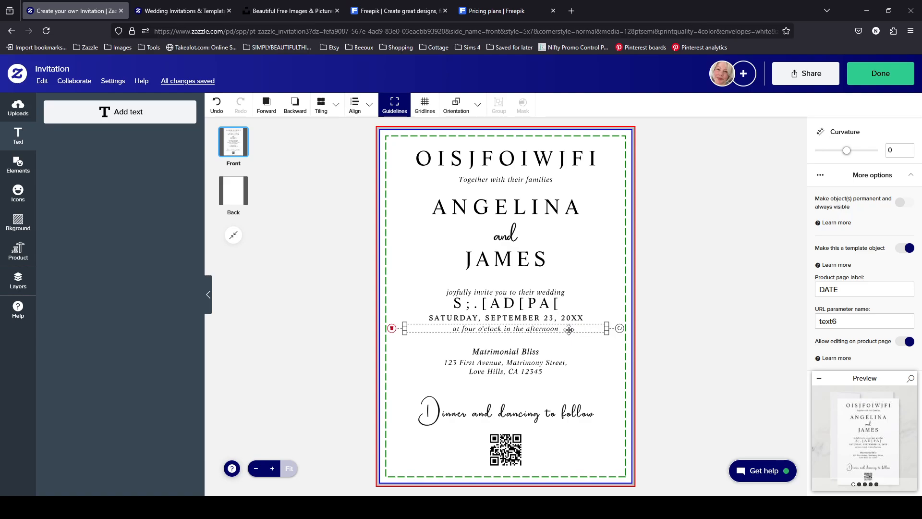
click(226, 106)
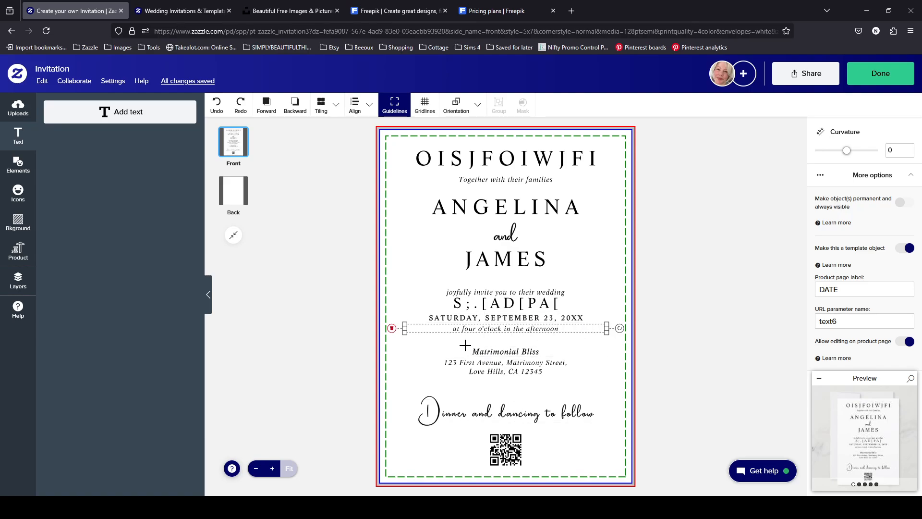
- Check the labels and URL parameter names from the new text and "joyfully invite" line down through date, time, venue, address and reception to the QR code
click(561, 307)
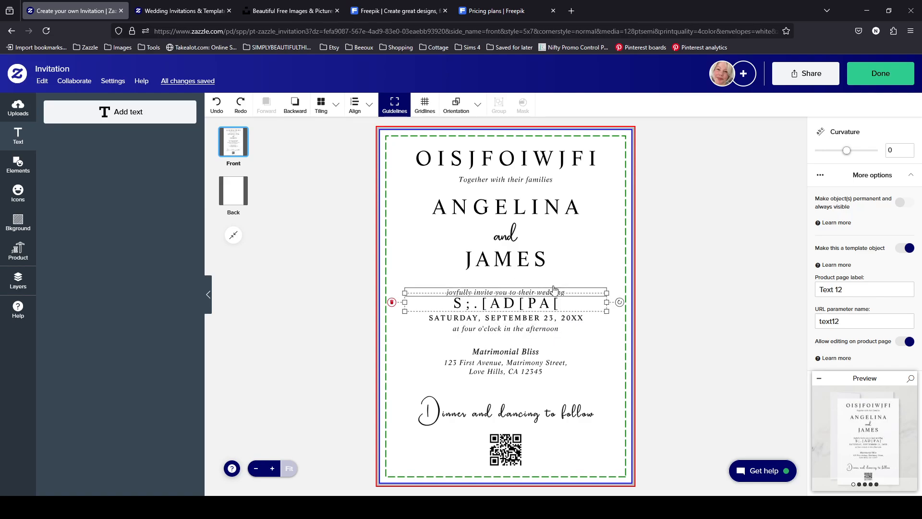
click(522, 292)
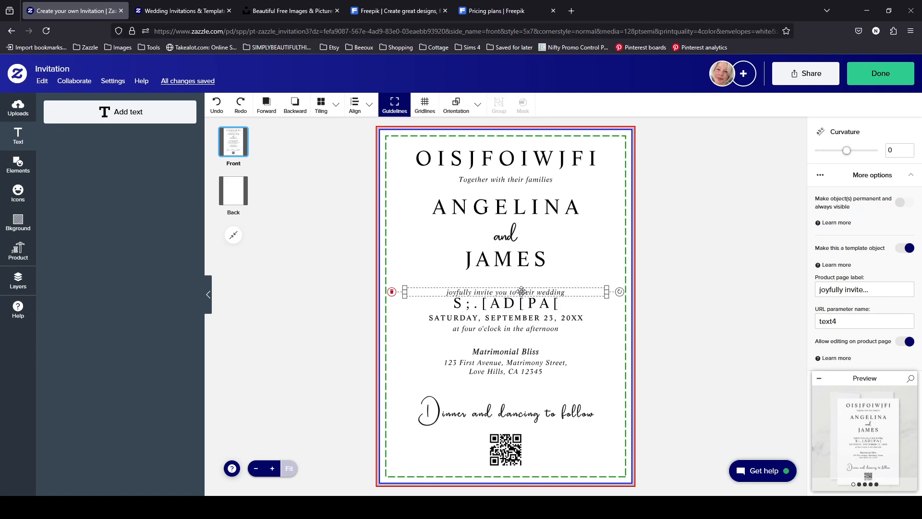
click(834, 321)
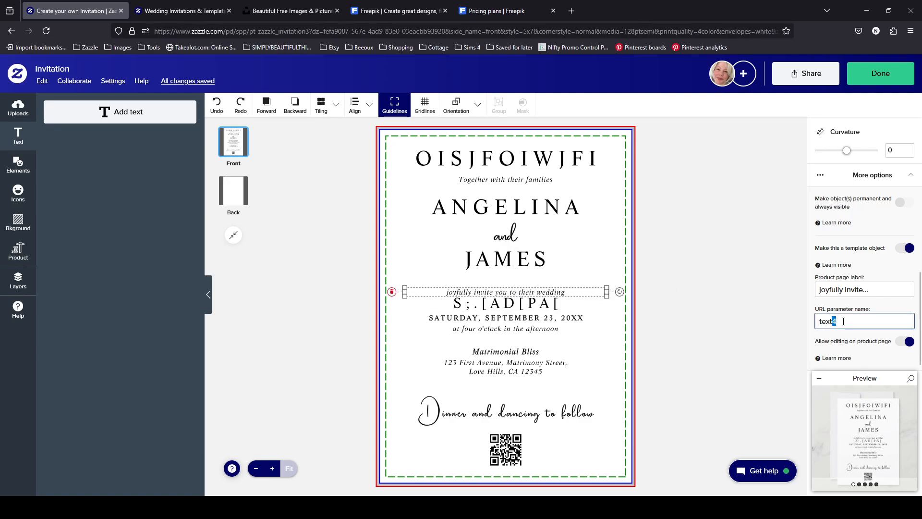
click(555, 320)
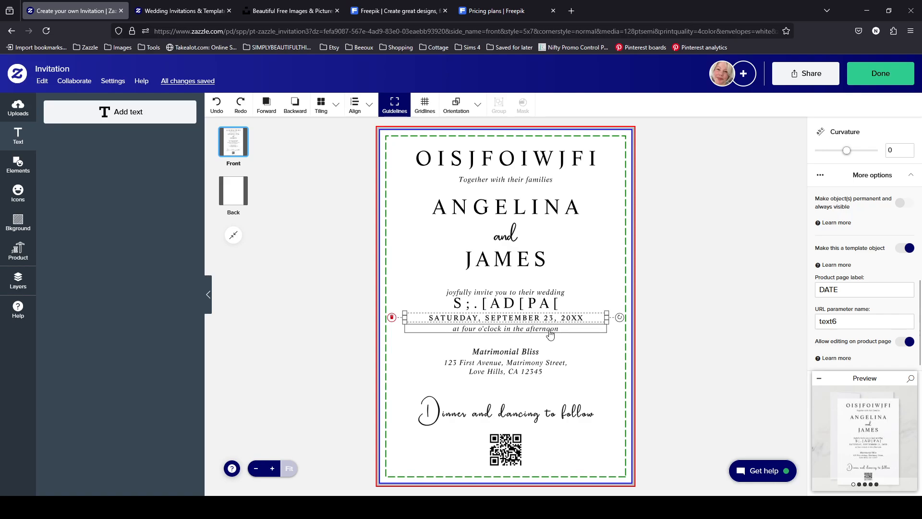
click(550, 331)
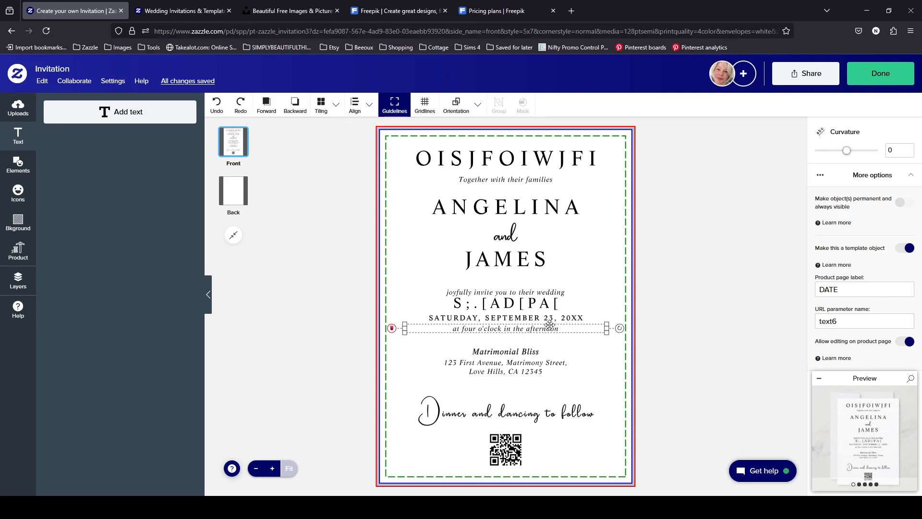
click(524, 351)
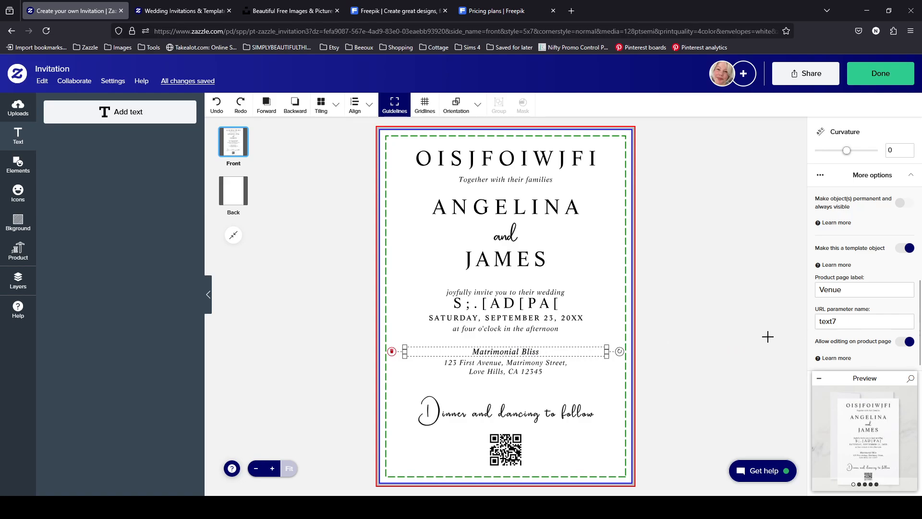
click(523, 371)
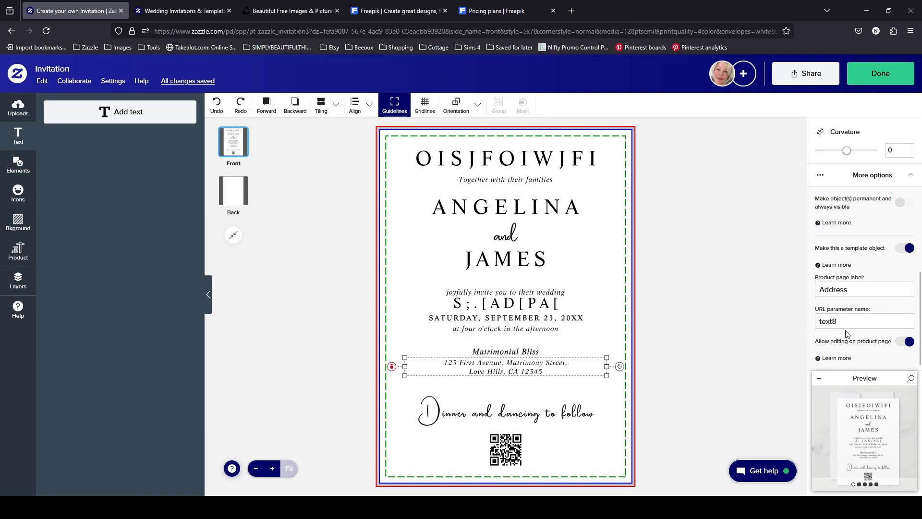
click(538, 422)
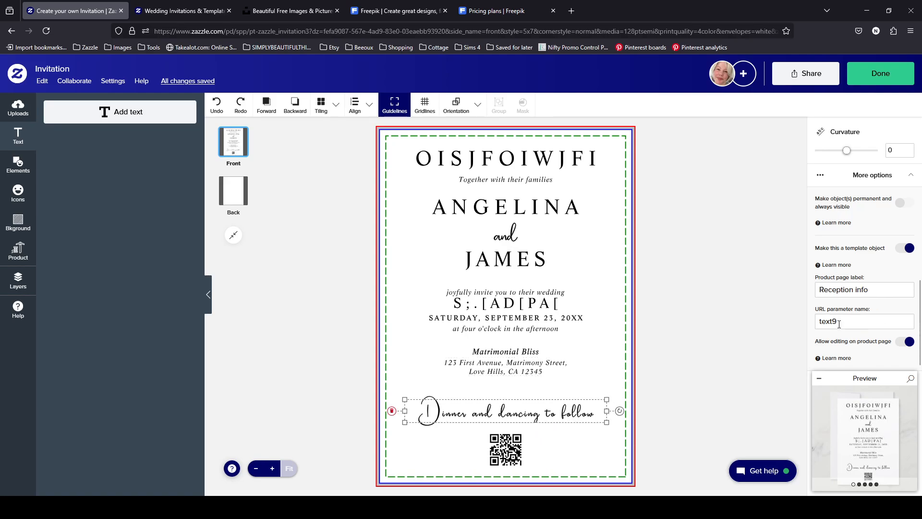
click(506, 449)
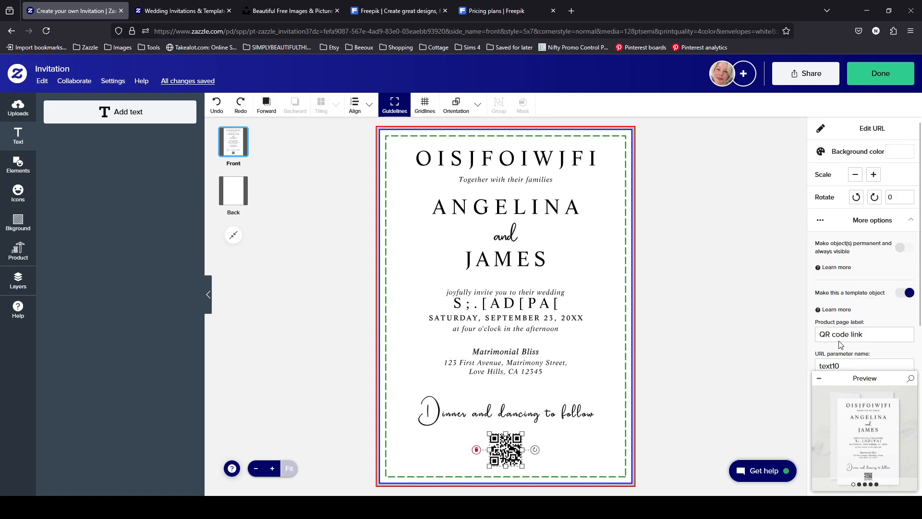
scroll(895, 329, down, 1)
scroll(895, 329, down, 1)
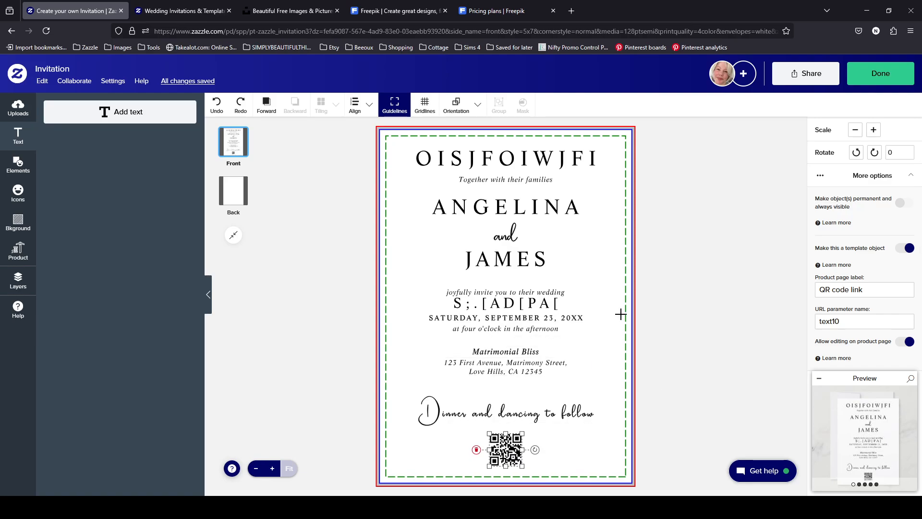
- Recheck the URL parameter name order of the "joyfully invite" line, the new text, the date line and the time line
click(561, 292)
scroll(863, 289, down, 8)
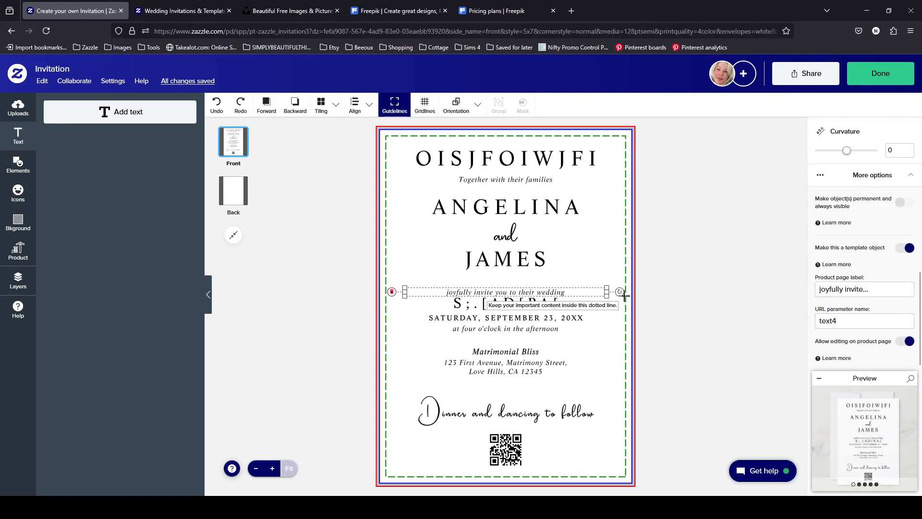
click(564, 306)
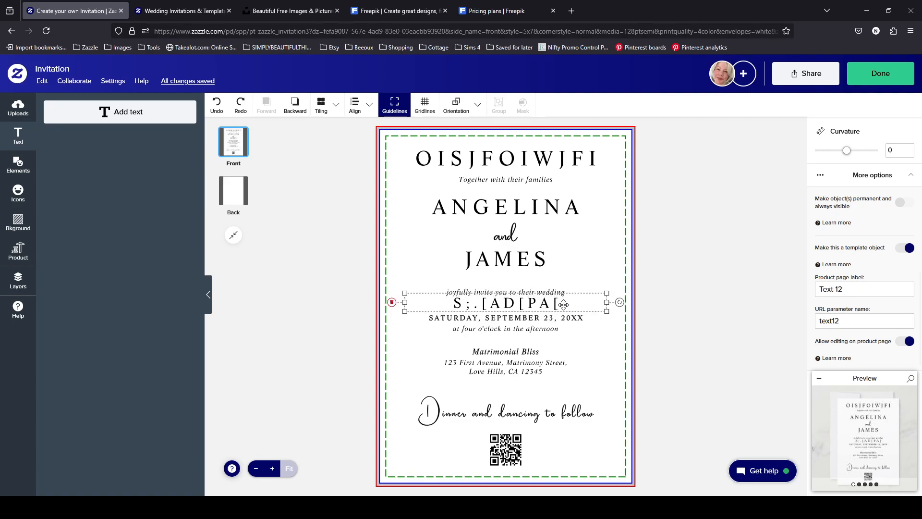
click(559, 318)
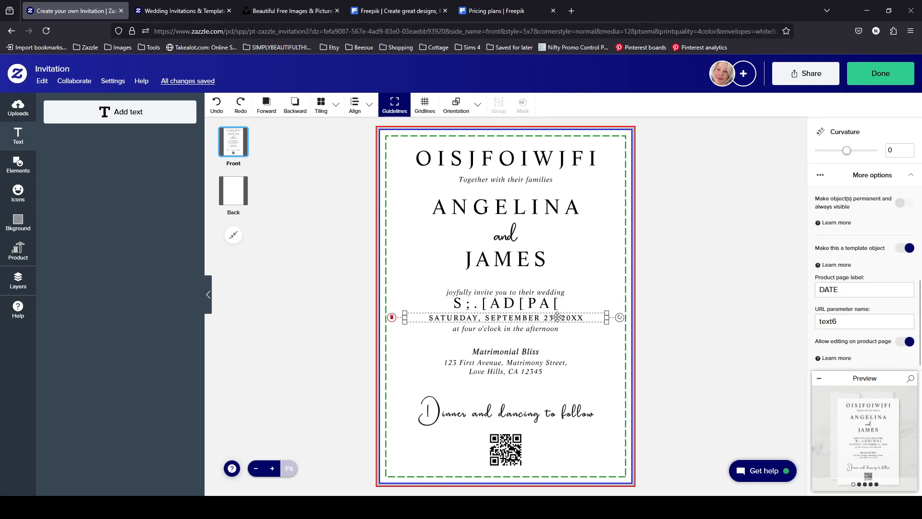
click(557, 330)
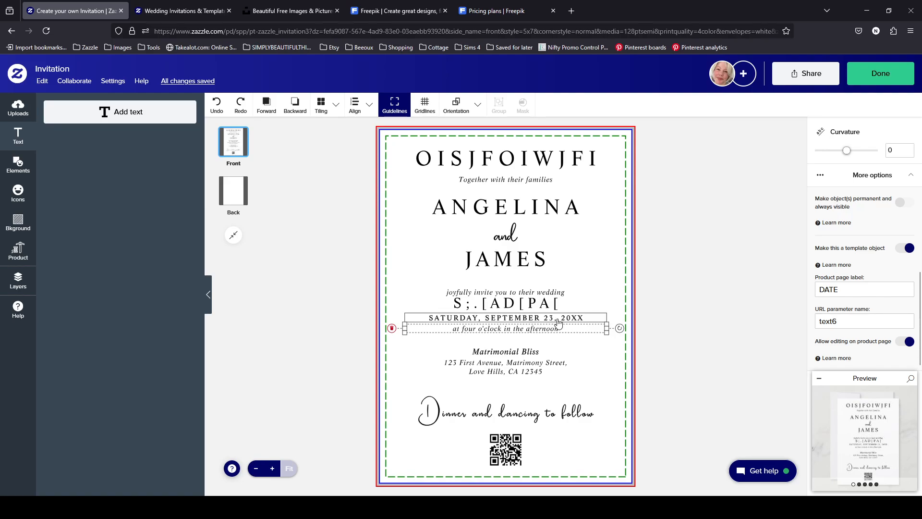
click(552, 293)
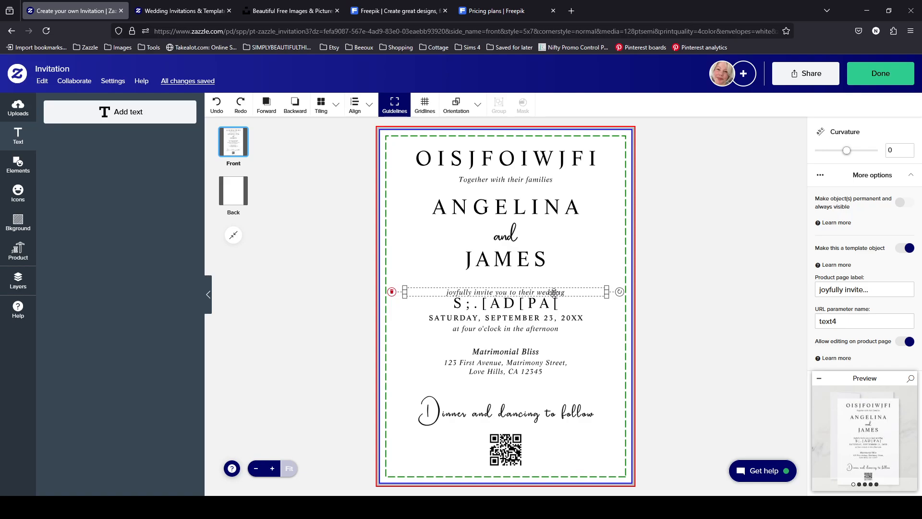
click(548, 307)
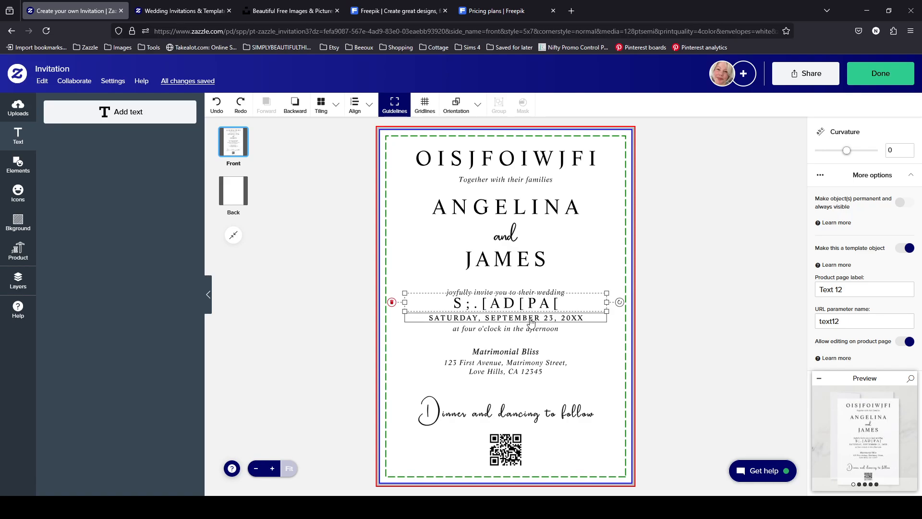
- Check the product page label and URL parameter name of the date line against the time line below it
click(530, 318)
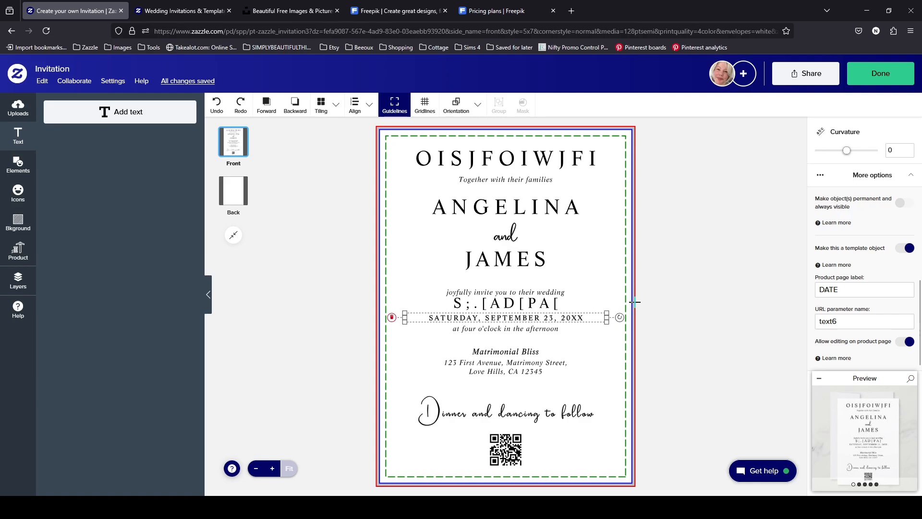
click(542, 329)
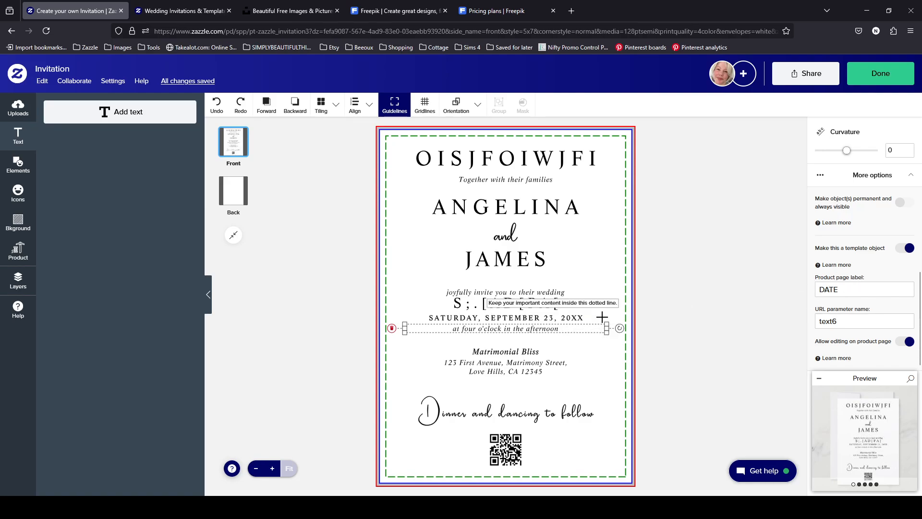
click(833, 322)
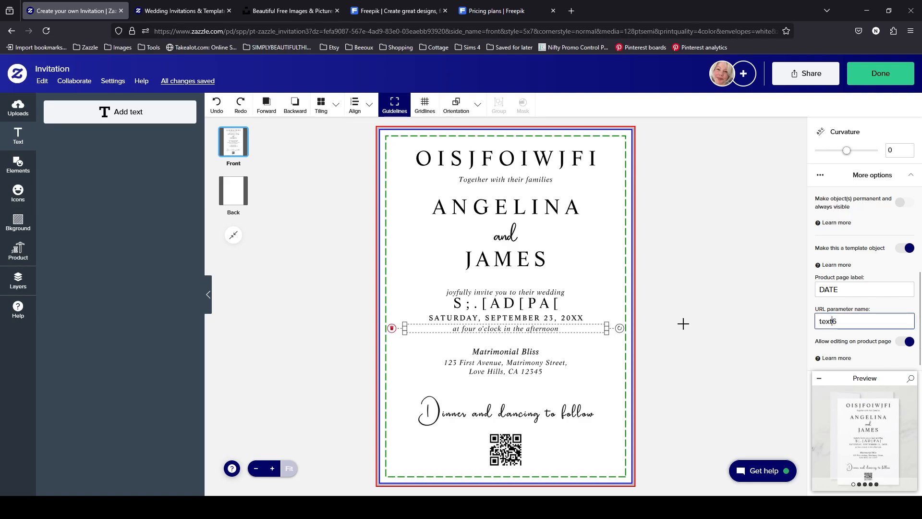
click(601, 318)
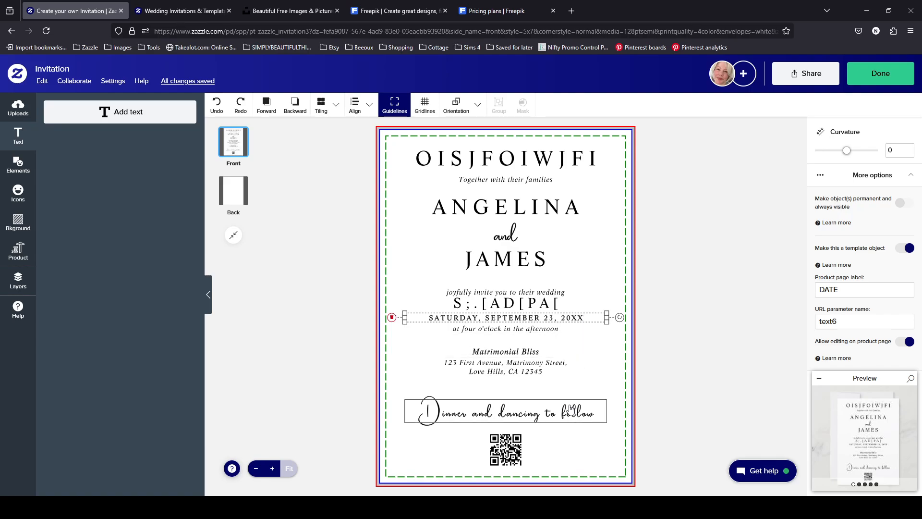
- Try to set the QR code's URL parameter name to text11, then to text12
click(517, 454)
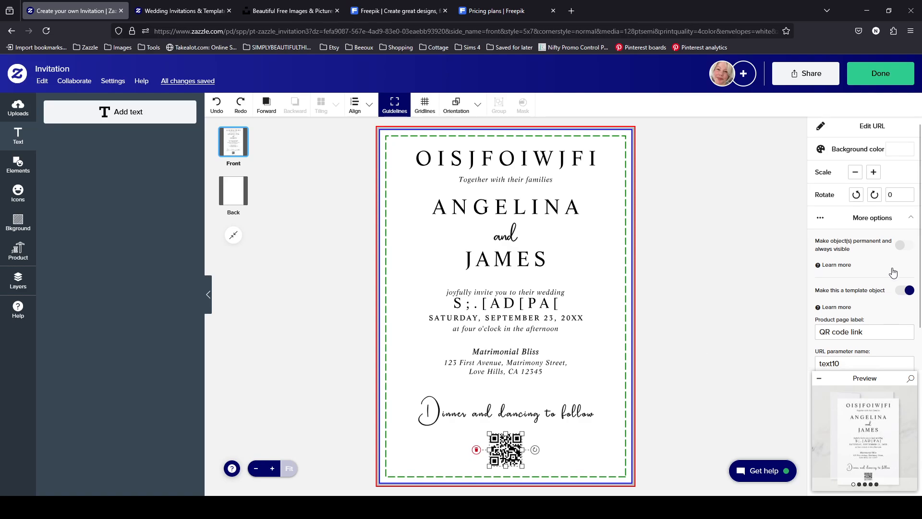
scroll(893, 272, down, 1)
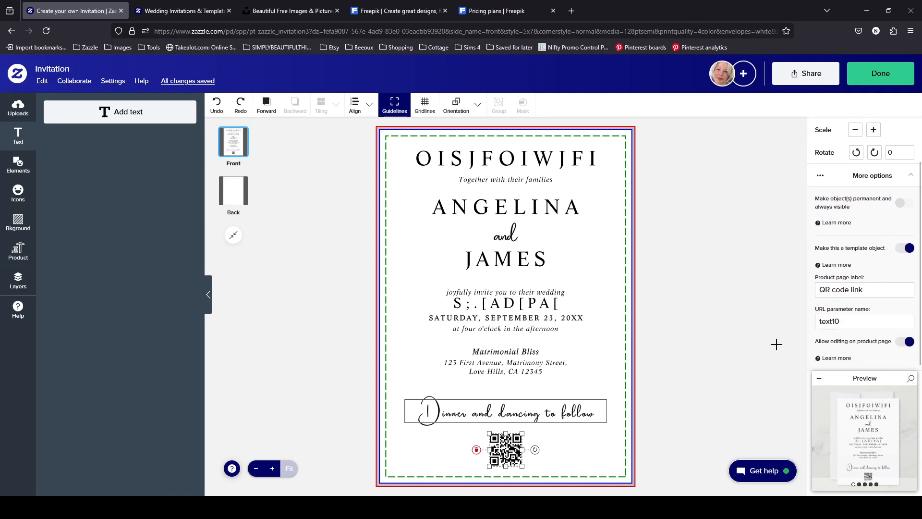
click(837, 320)
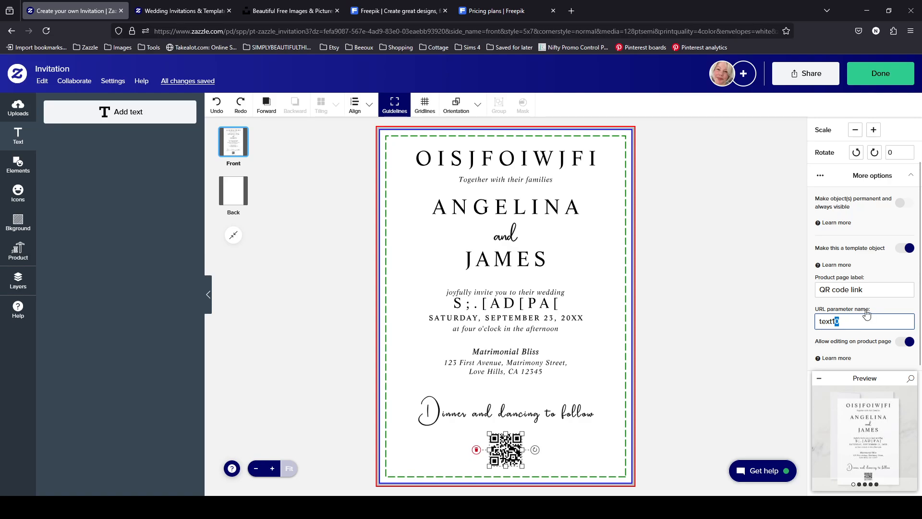
text(1)
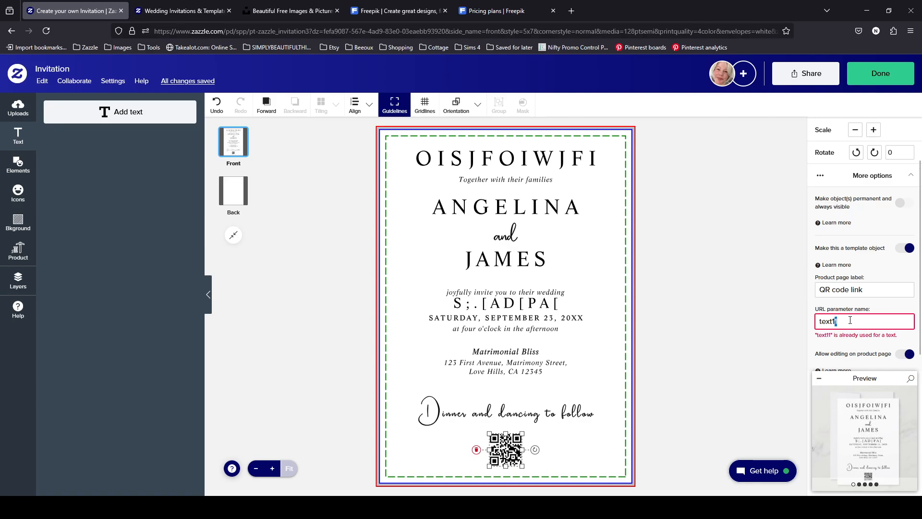
text(2)
click(867, 294)
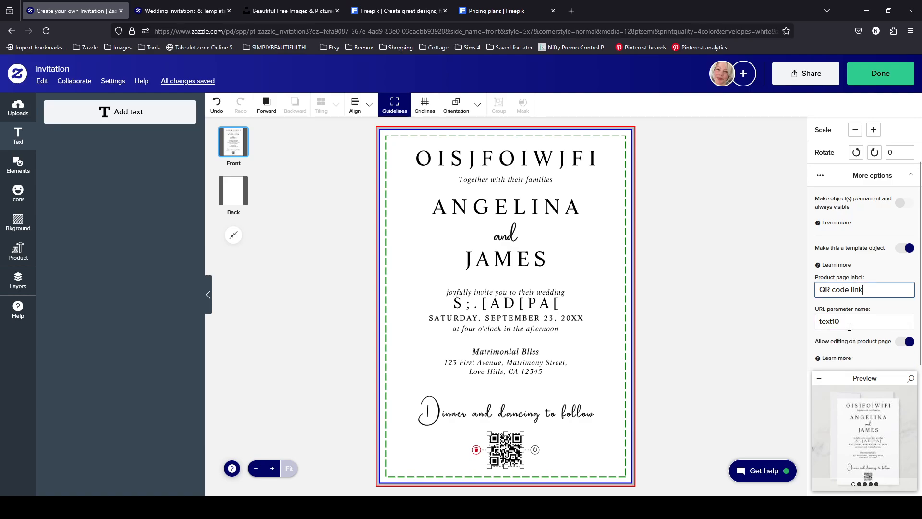
- Set the QR code's URL parameter name to text14
click(846, 322)
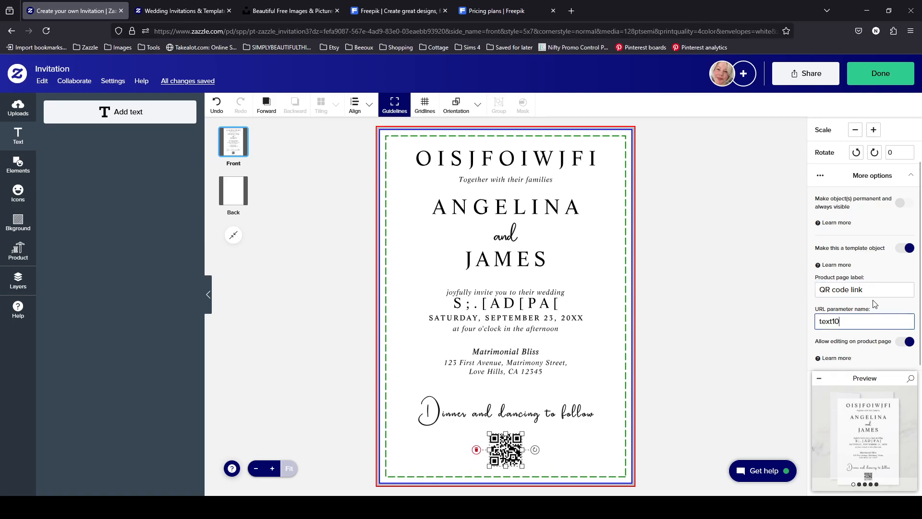
drag(836, 323, 894, 313)
text(12)
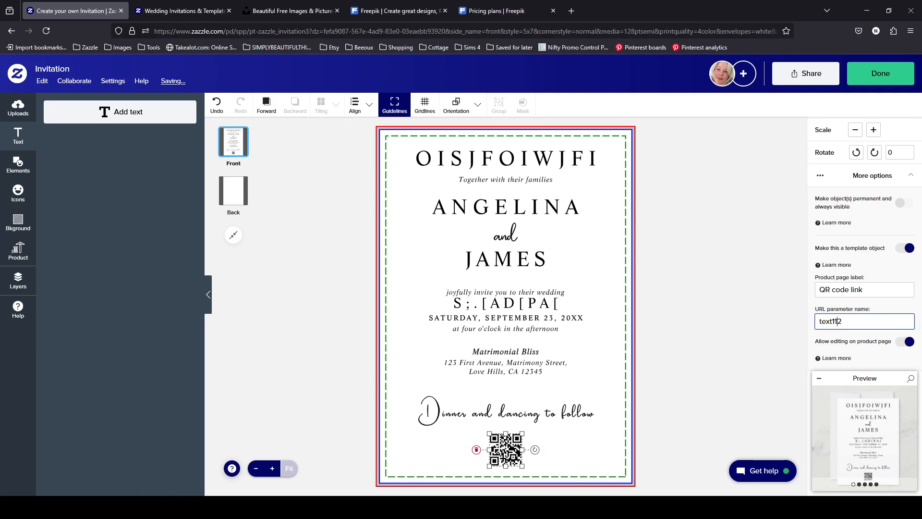
key(BackSpace)
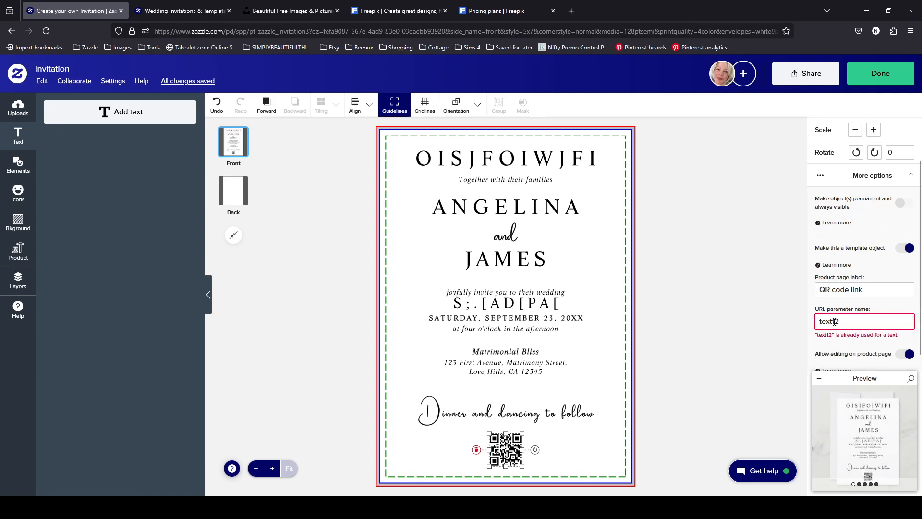
key(BackSpace)
text(4)
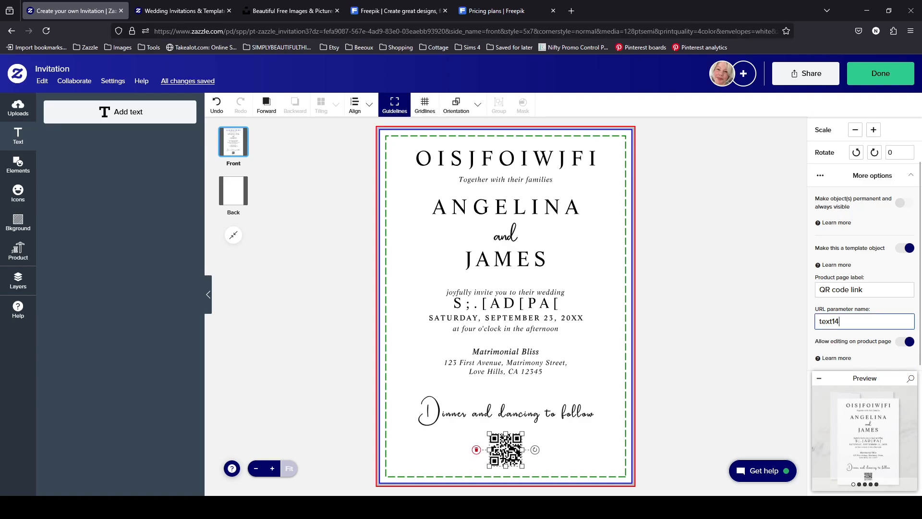
- Check the product page labels and URL parameter names of the QR code and reception line, and show the layers list
click(886, 287)
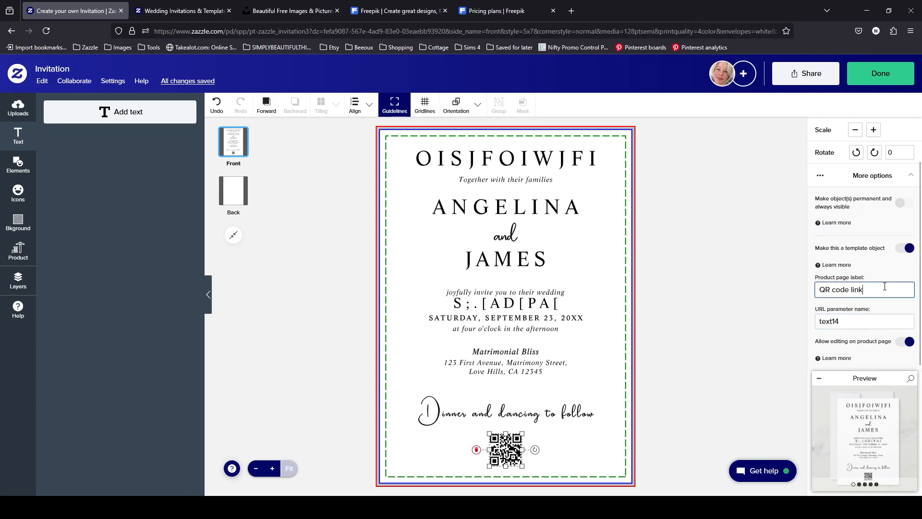
click(850, 320)
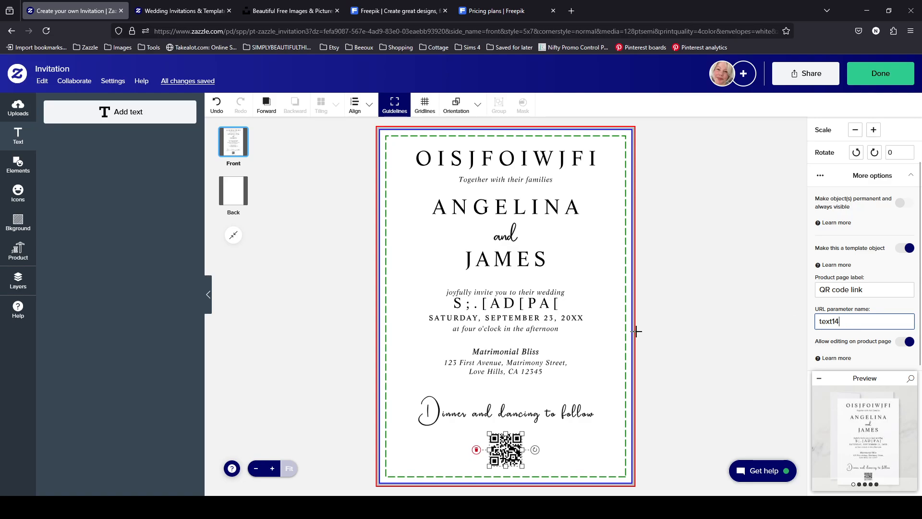
click(567, 412)
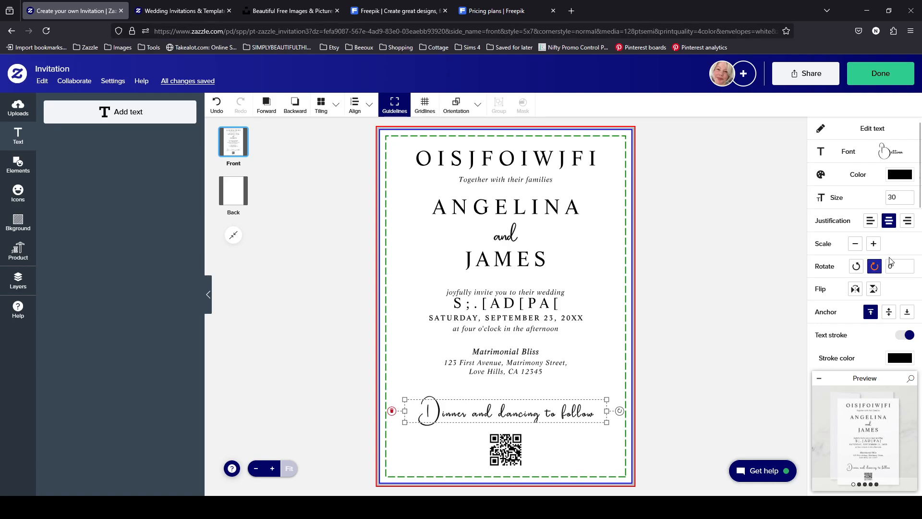
scroll(860, 288, down, 10)
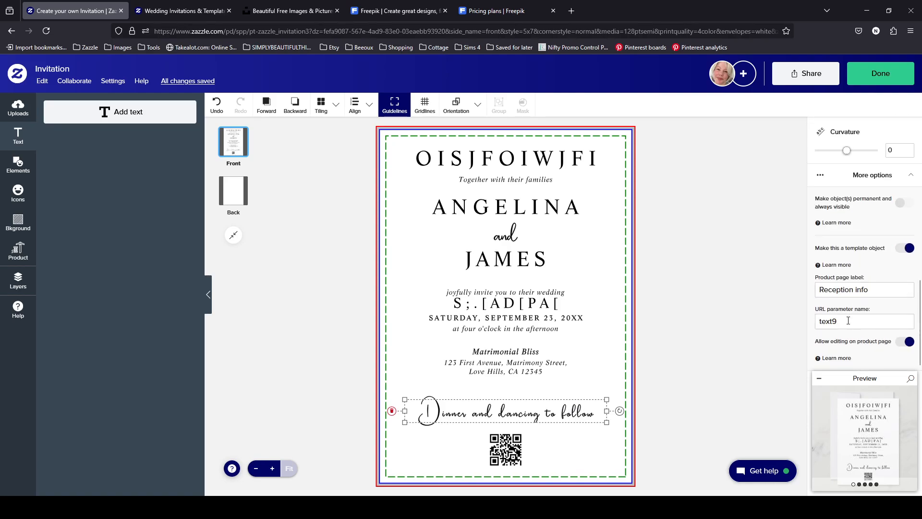
click(508, 457)
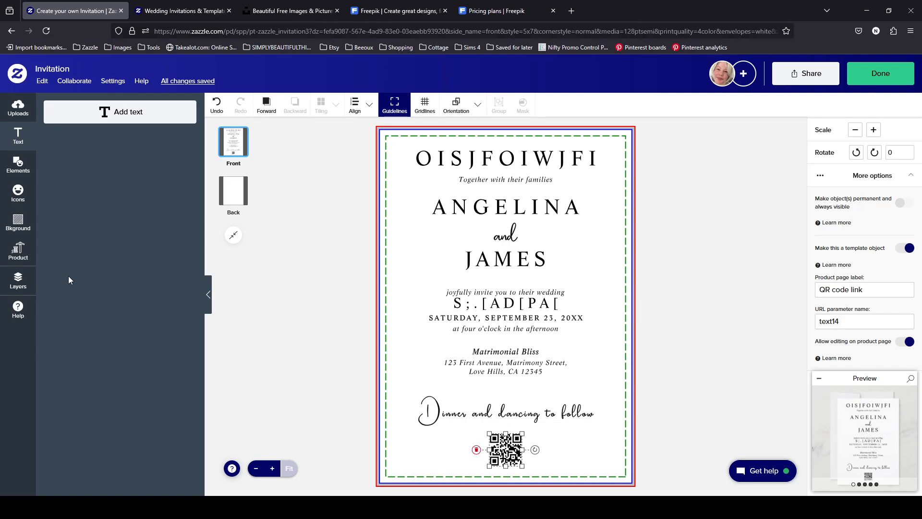
click(18, 280)
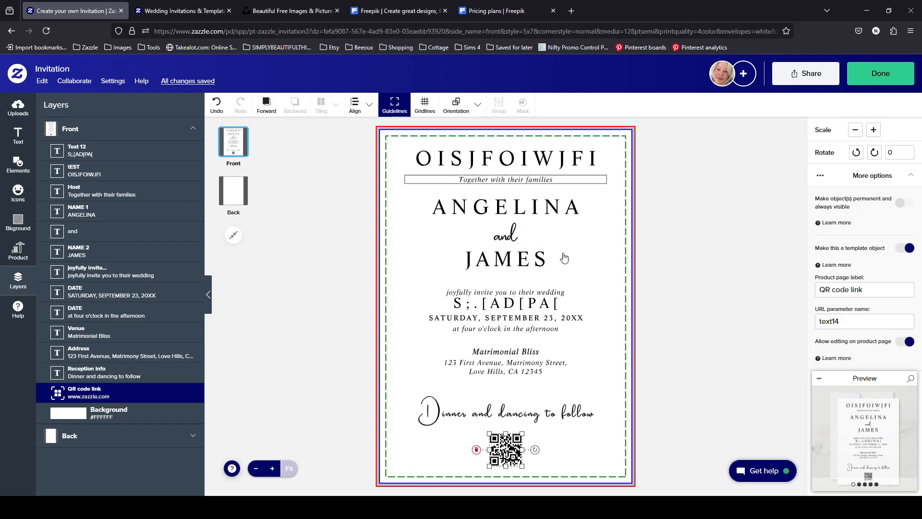
- Finish the design to review the personalization fields on the product page, and return to the design editor
click(879, 70)
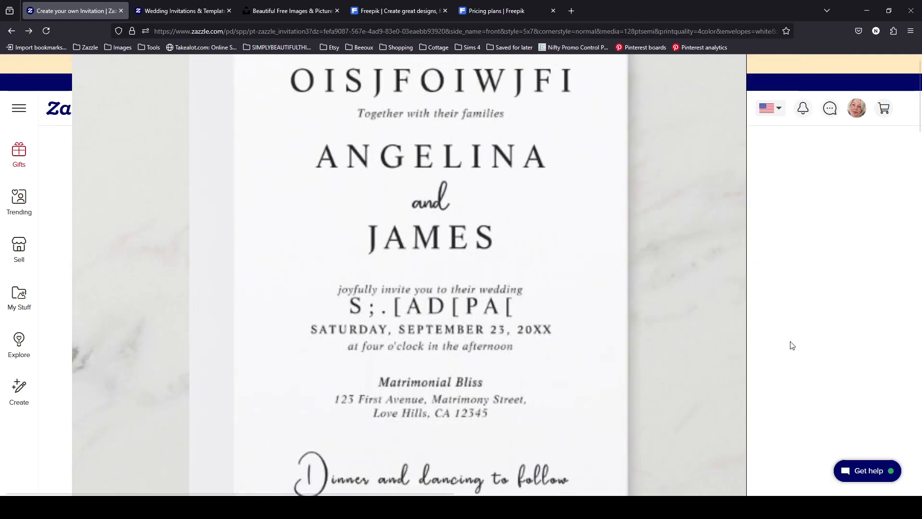
click(738, 314)
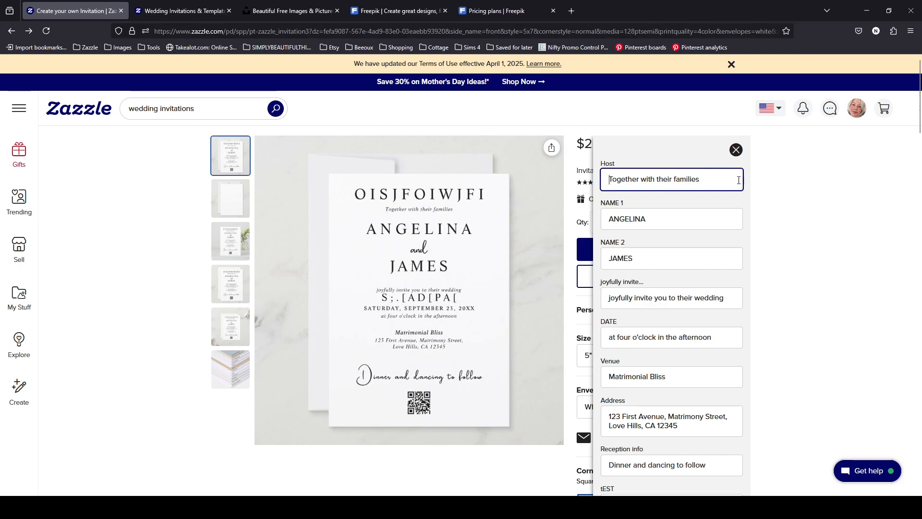
scroll(748, 288, down, 3)
drag(749, 168, 749, 313)
click(682, 318)
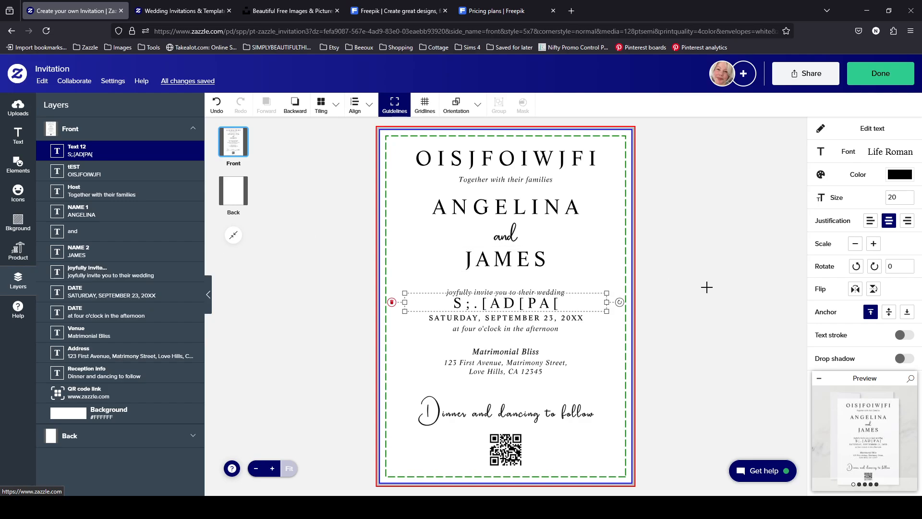
- Compare the product page labels and URL parameter names of the Text 12, QR code and reception info objects
scroll(862, 290, down, 3)
scroll(863, 291, down, 4)
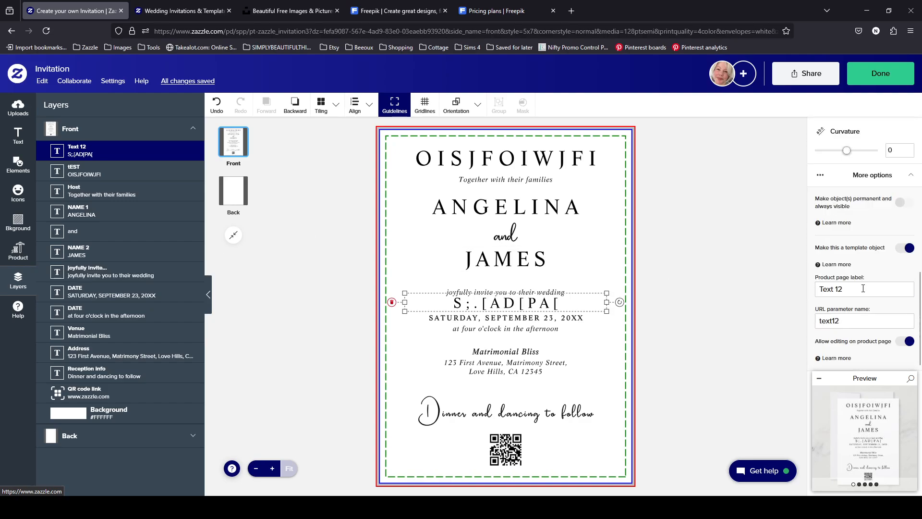
click(511, 445)
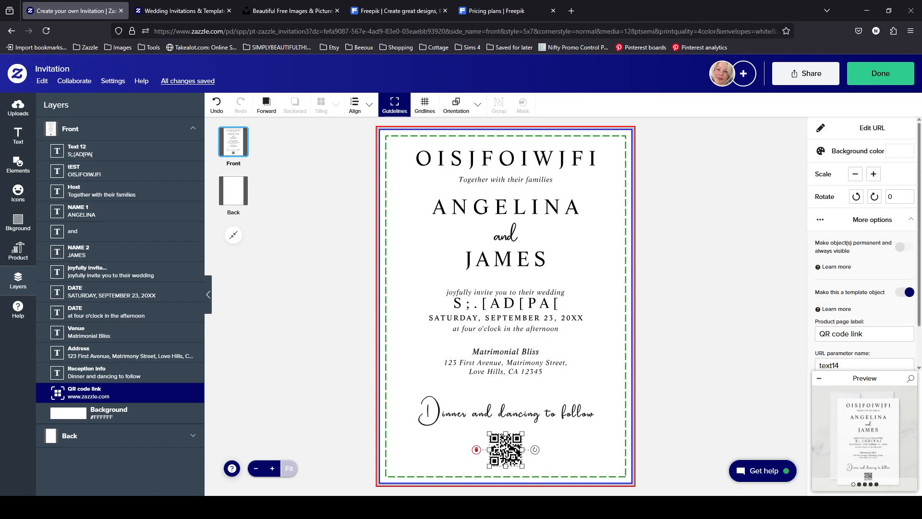
drag(920, 264, 920, 305)
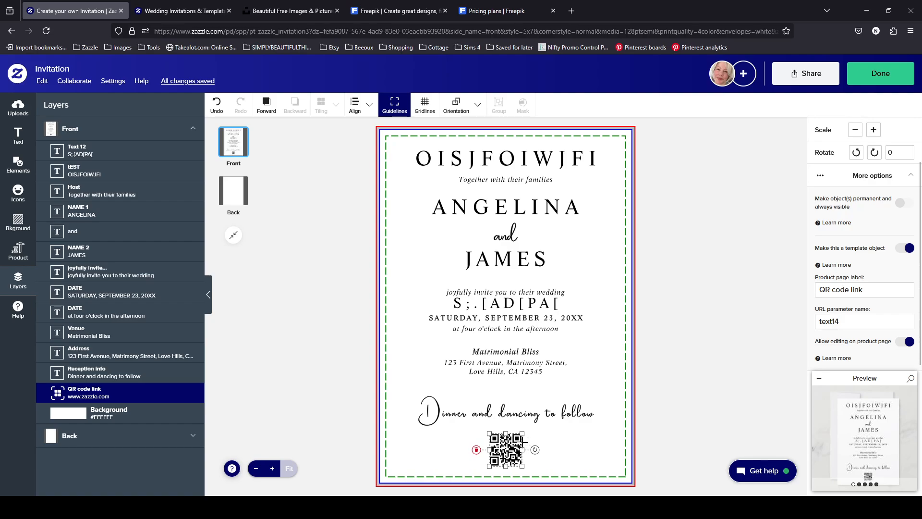
click(535, 418)
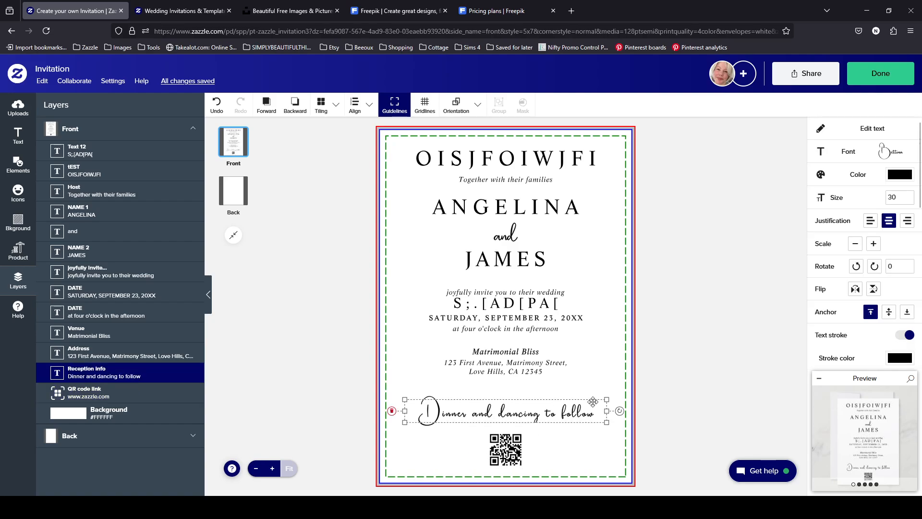
scroll(892, 148, down, 2)
scroll(879, 308, down, 6)
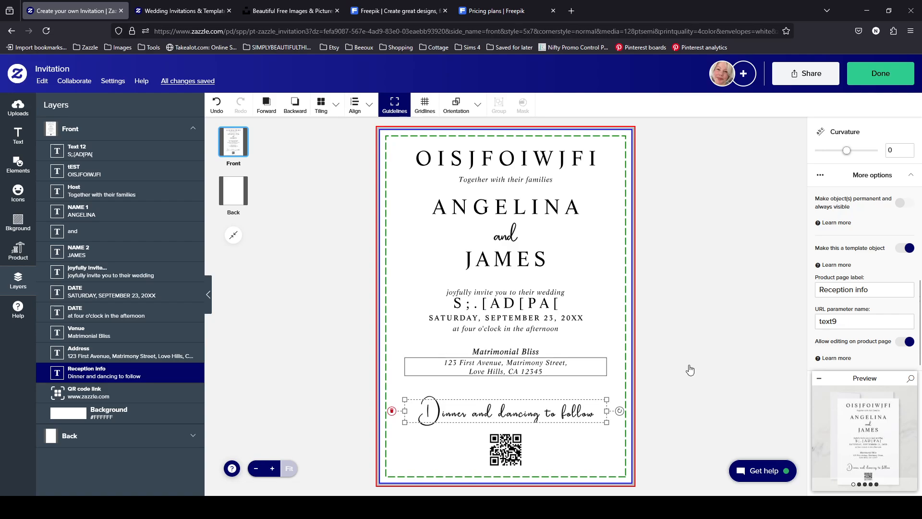
click(832, 321)
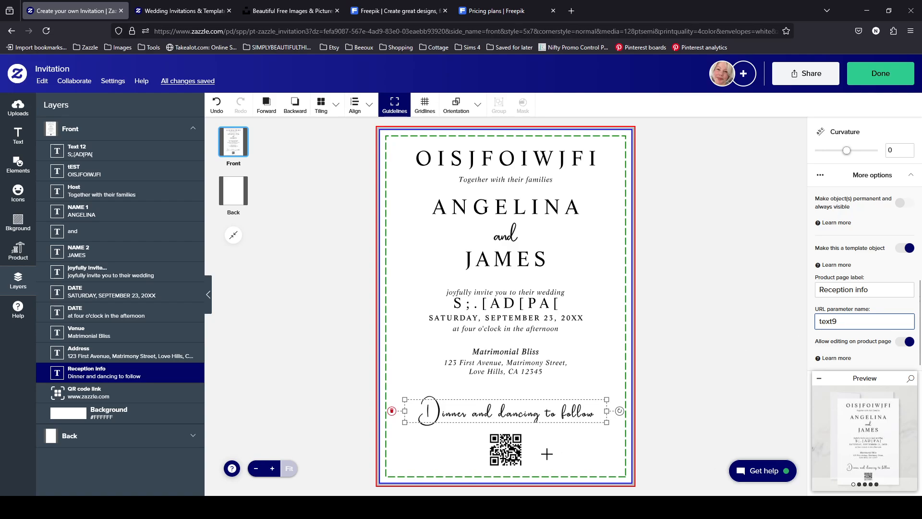
click(507, 450)
click(523, 423)
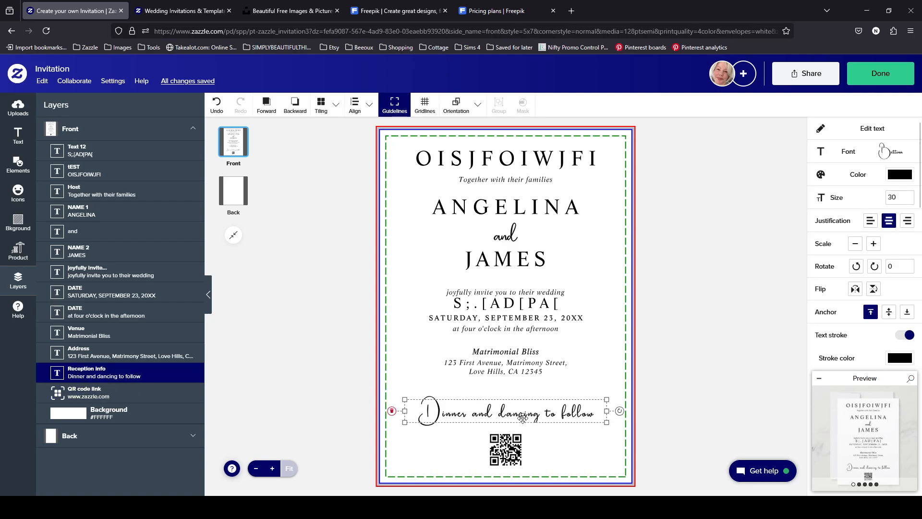
scroll(889, 301, down, 5)
scroll(891, 301, down, 2)
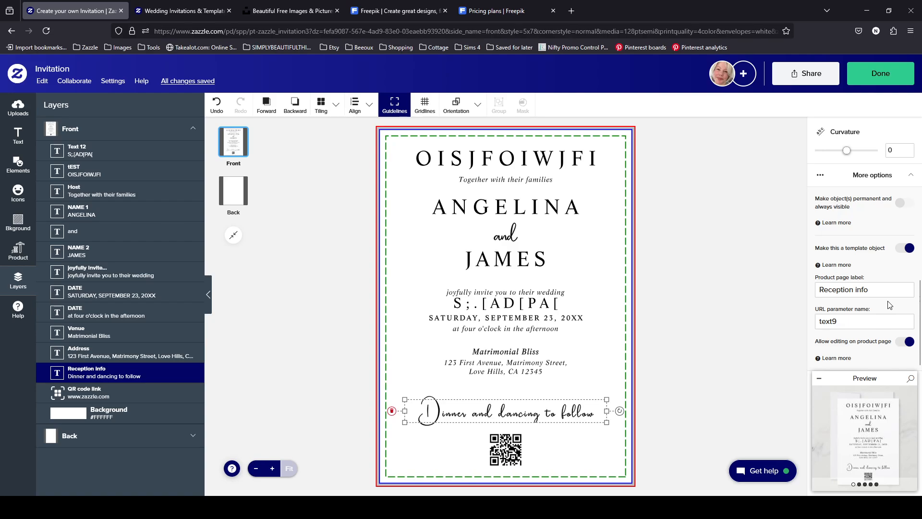
- Set the URL parameter name of the reception info text to text12
click(842, 321)
drag(833, 322, 849, 323)
click(843, 322)
drag(833, 321, 868, 337)
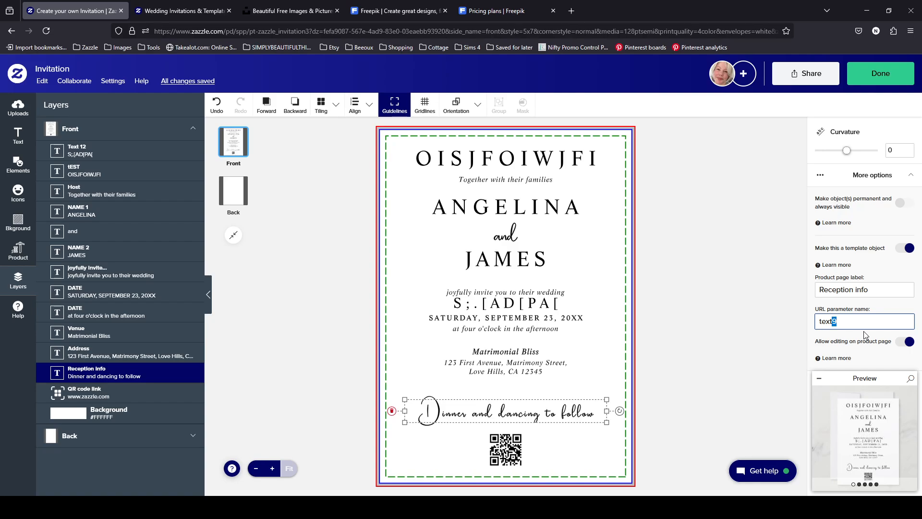
click(868, 321)
text(12)
key(Left)
key(BackSpace)
double_click(864, 322)
click(842, 320)
drag(833, 321, 837, 321)
key(BackSpace)
click(846, 322)
double_click(846, 322)
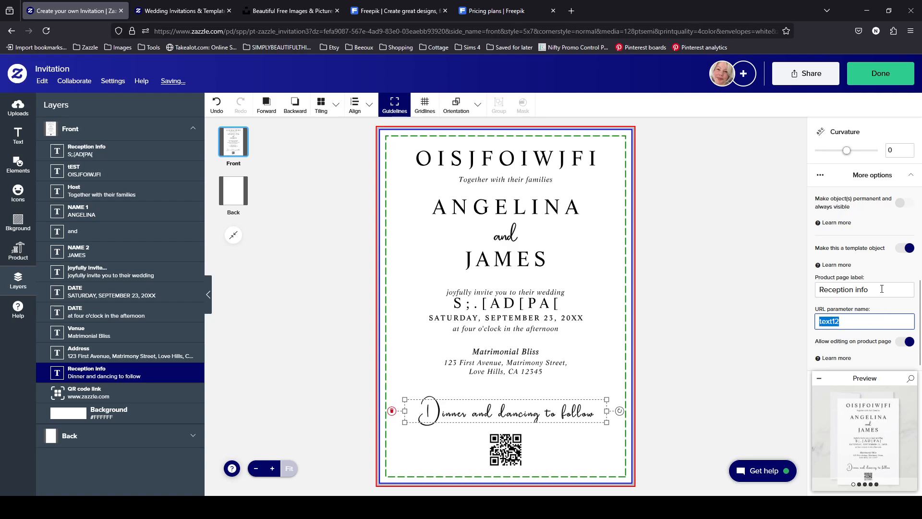
click(882, 291)
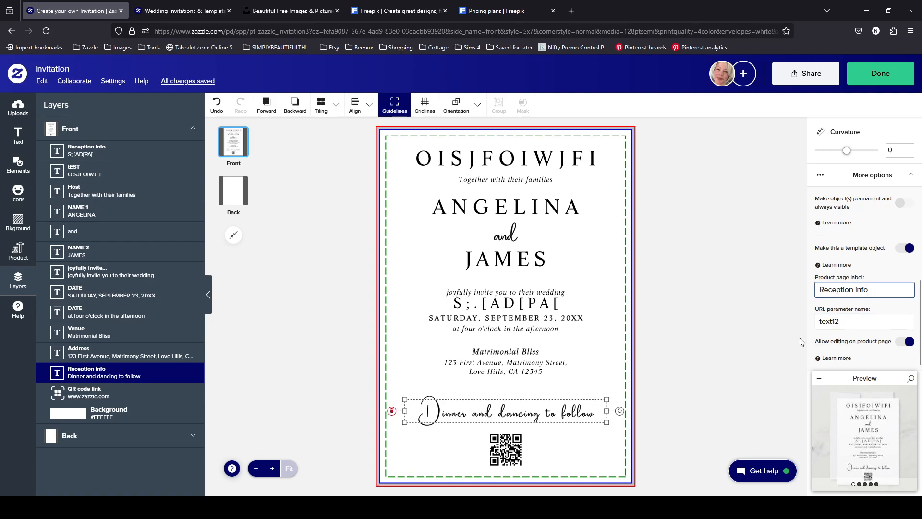
- Compare the product page labels and URL parameter names of the address and reception info texts
click(549, 370)
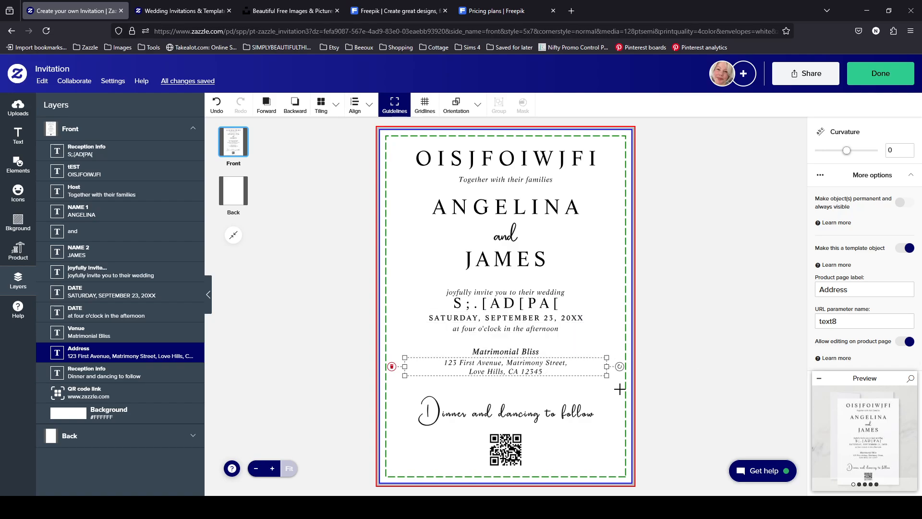
click(584, 405)
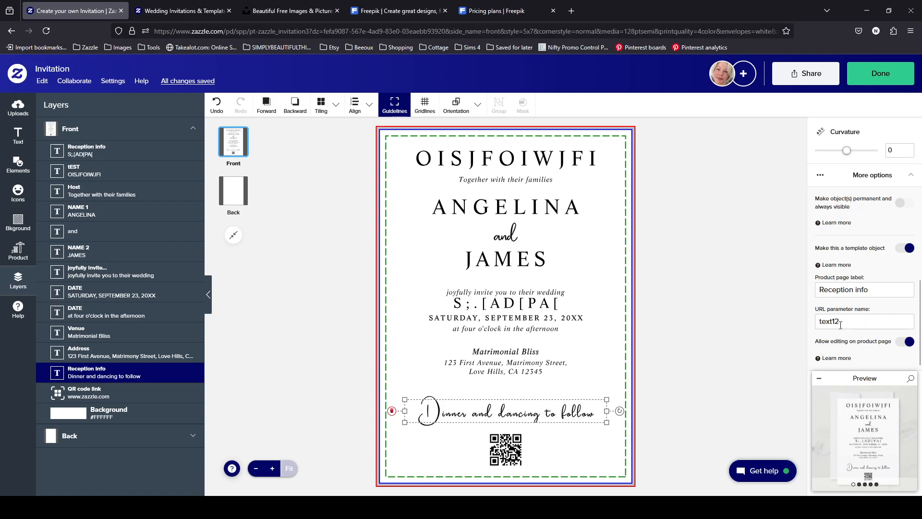
click(529, 374)
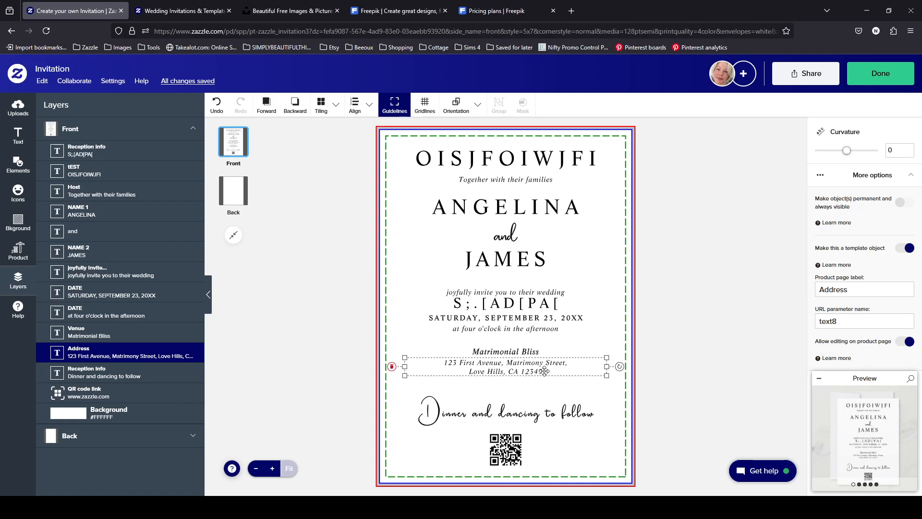
click(543, 408)
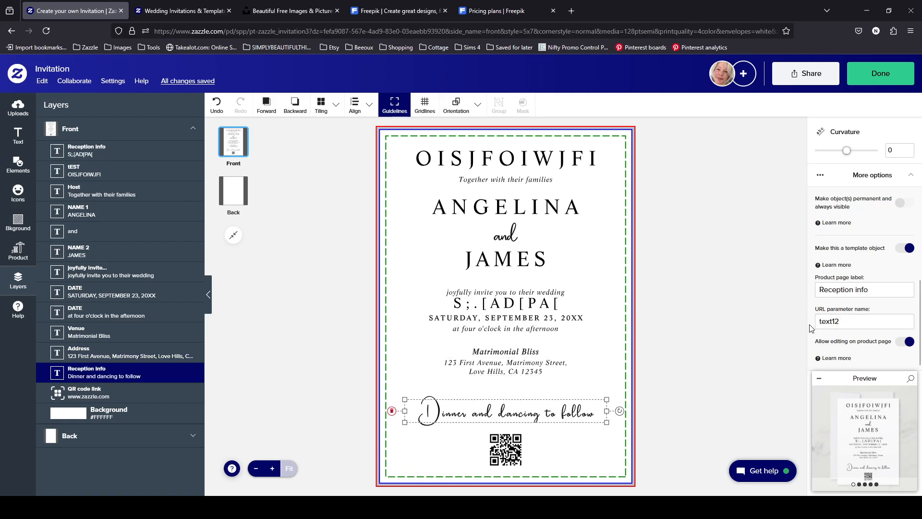
click(556, 370)
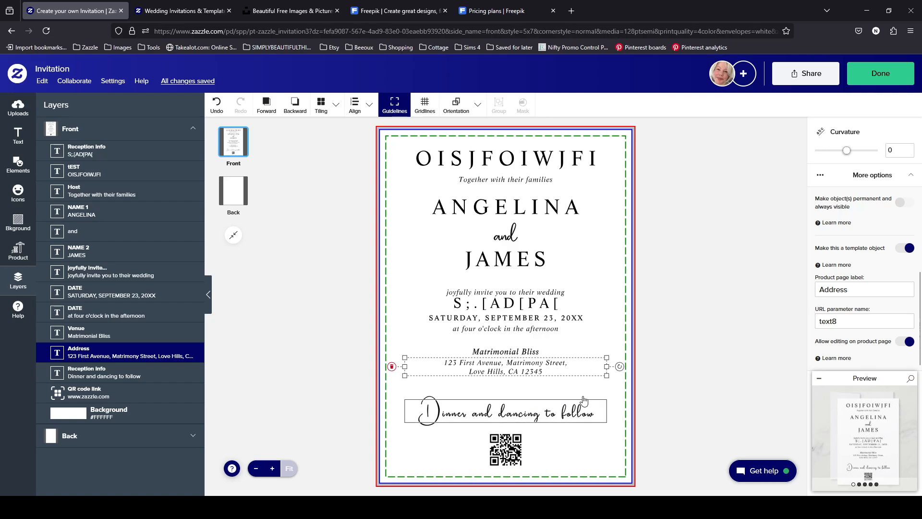
click(537, 411)
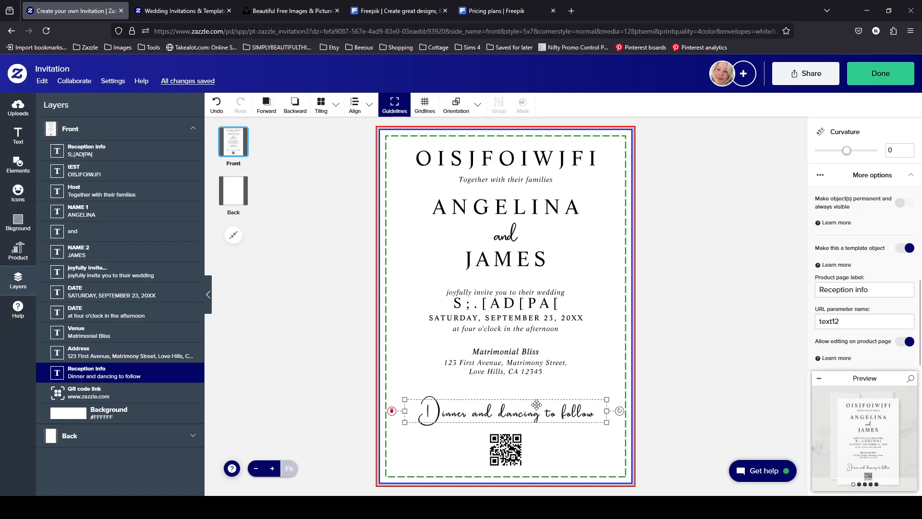
click(546, 371)
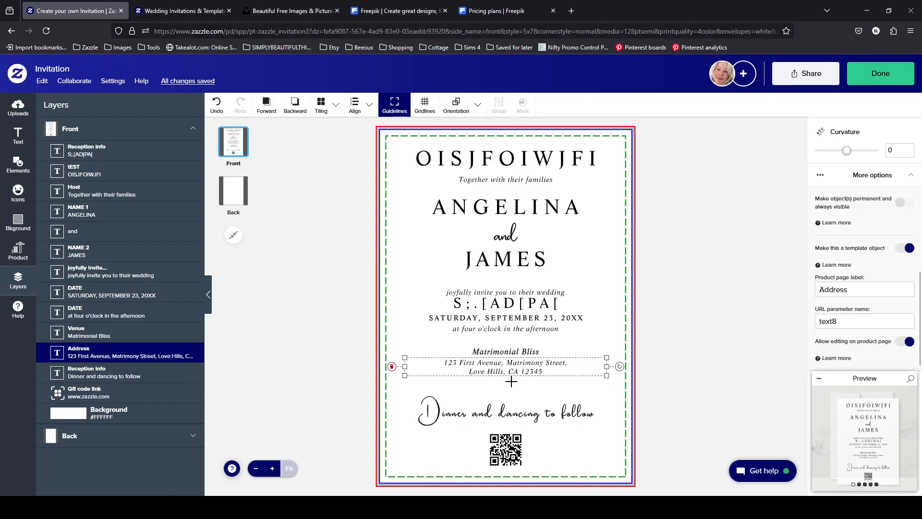
- Set the URL parameter name of the address text to text10
click(842, 322)
text(10)
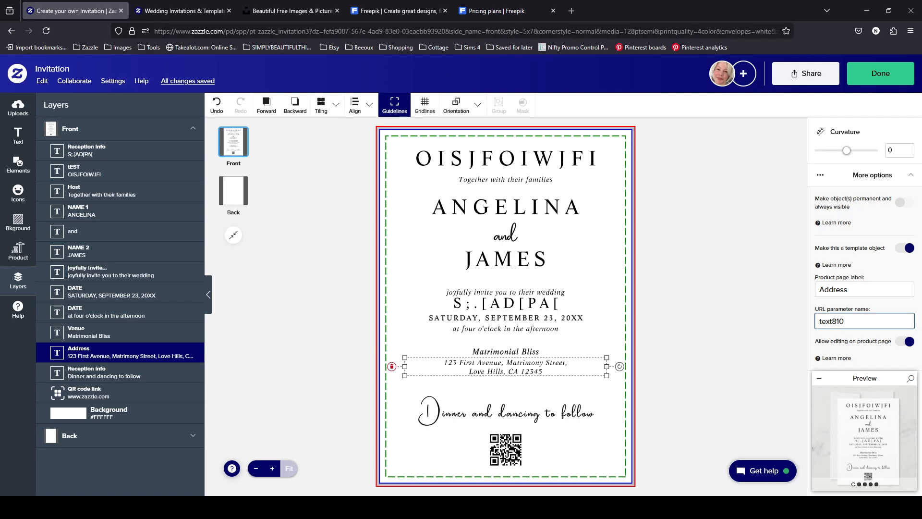
key(Left)
key(BackSpace)
double_click(859, 321)
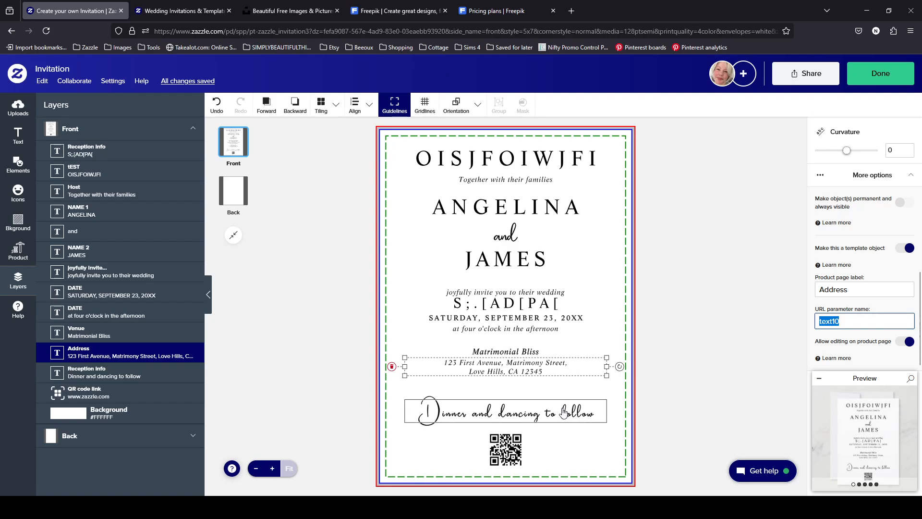
- Move the "S;.[AD[PA[" text from under the invitation line to between the address and the reception line
click(564, 412)
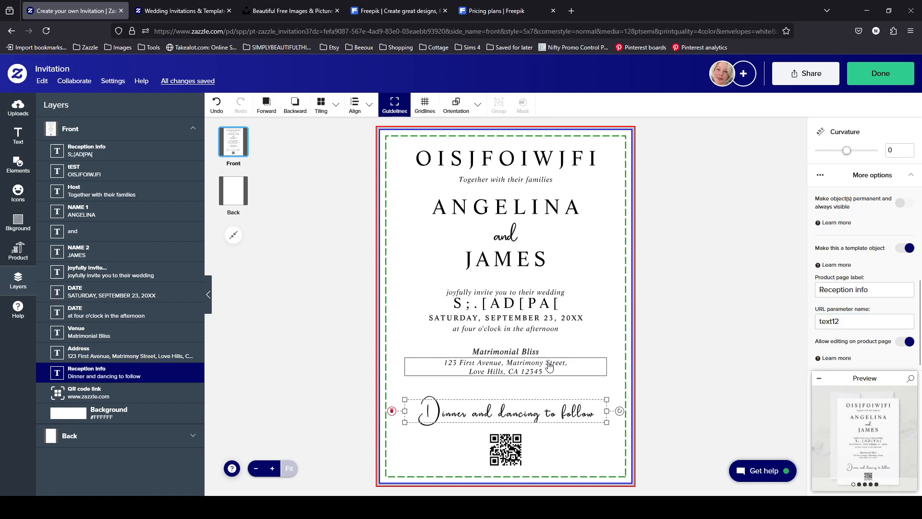
drag(522, 314, 529, 392)
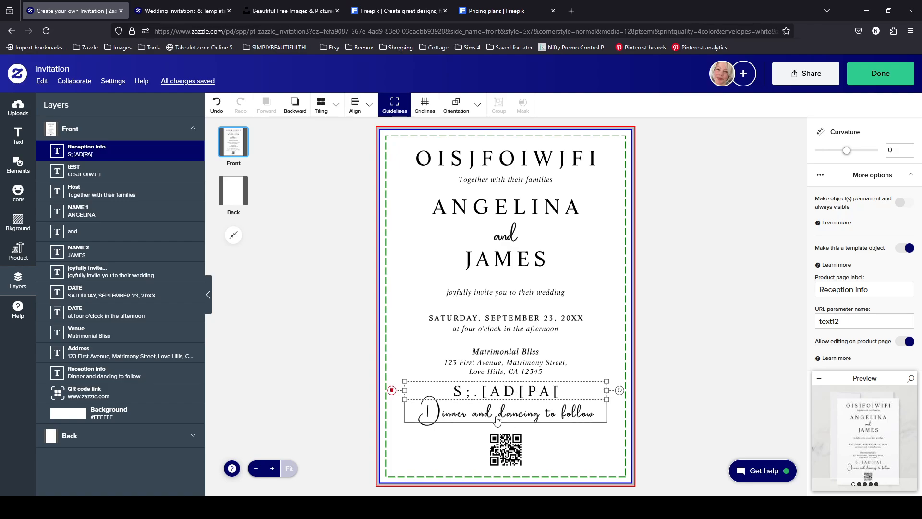
- Try replacing the "S;.[AD[PA[" text with "Dress code", and undo the replacement
double_click(514, 386)
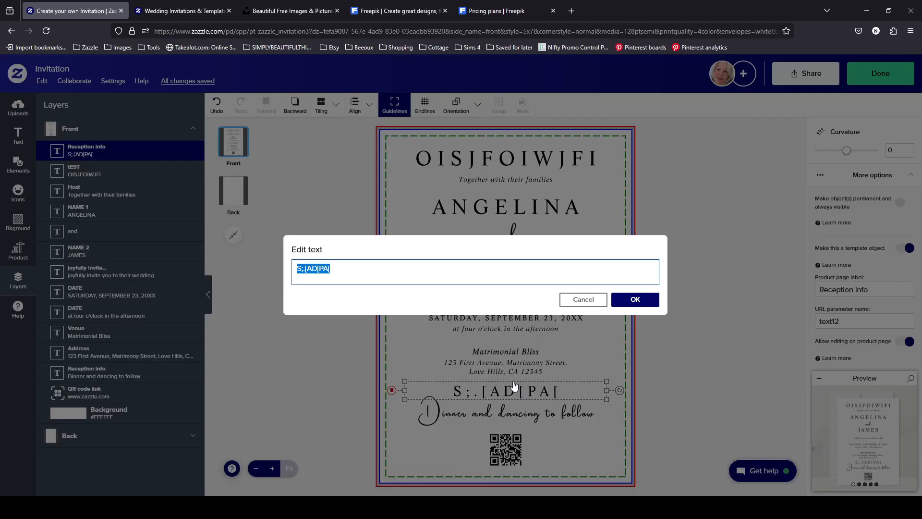
text(Dress code)
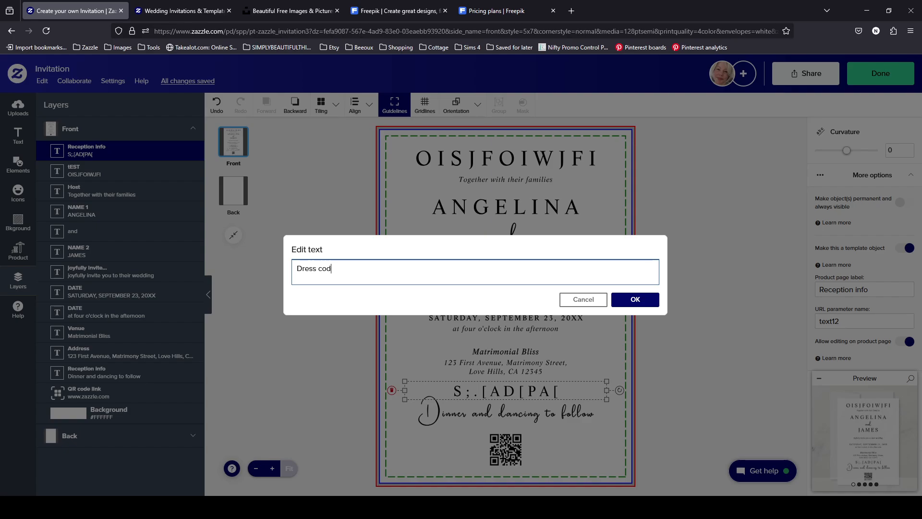
click(639, 299)
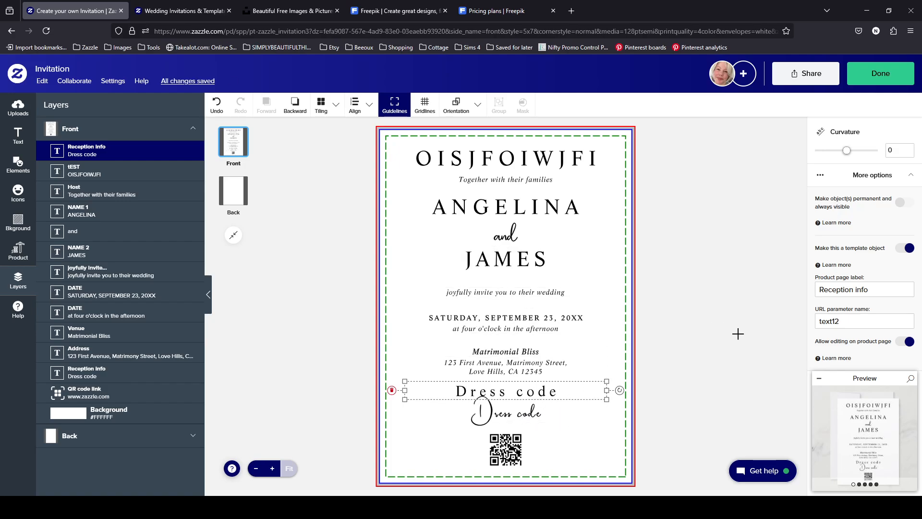
key(ctrl+z)
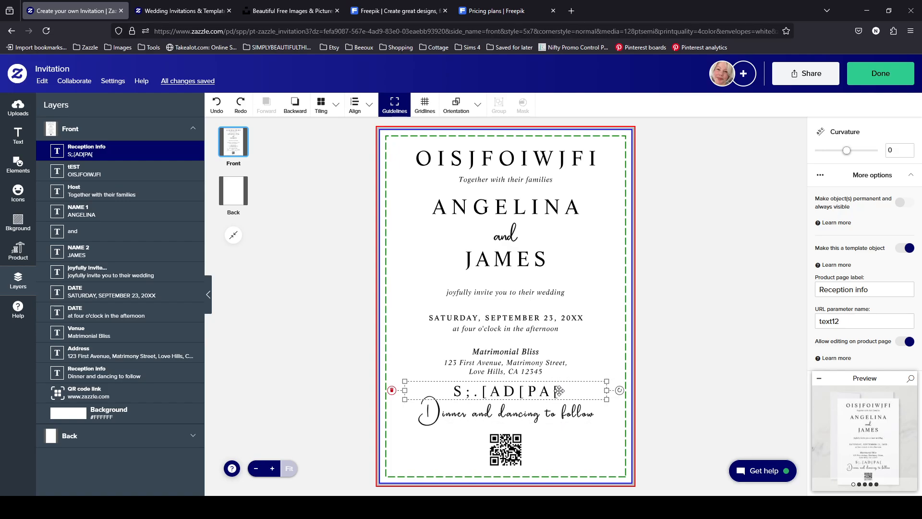
- Delete the "S;.[AD[PA[" text between the address and the reception line
click(584, 410)
click(572, 391)
key(Delete)
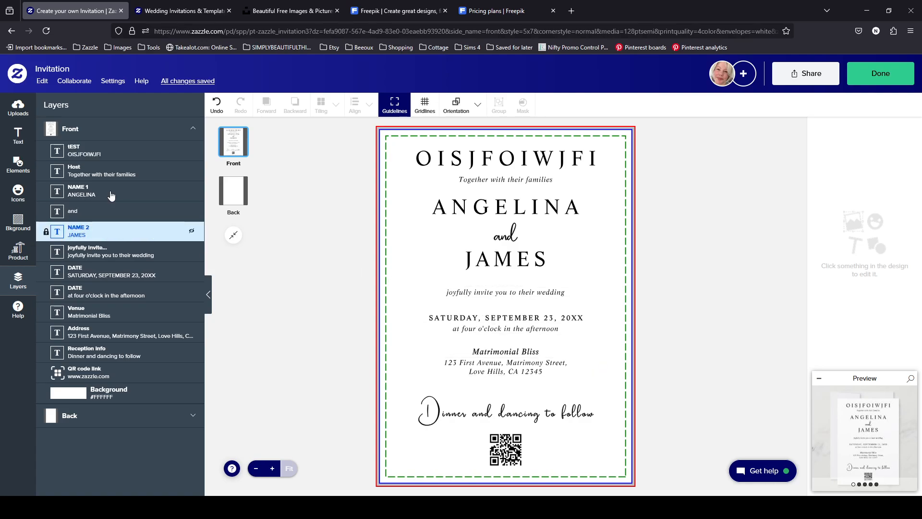
- Add a new text "fwedwd" and place it between the address and the reception line
click(17, 140)
click(182, 119)
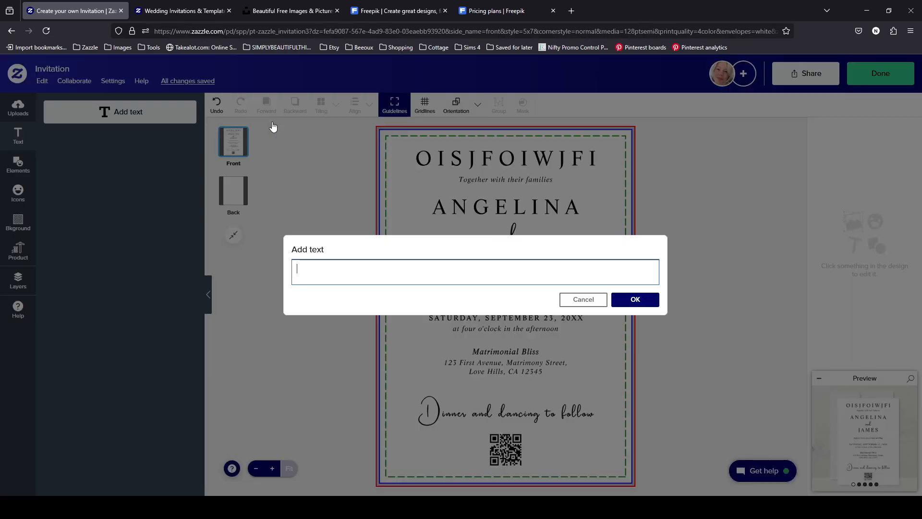
text(fwedfwe)
click(643, 302)
drag(548, 307, 553, 389)
- Compare the template options of the "fwedwd", reception and address texts, and move "fwedwd" above the top line of the invitation
scroll(855, 299, down, 6)
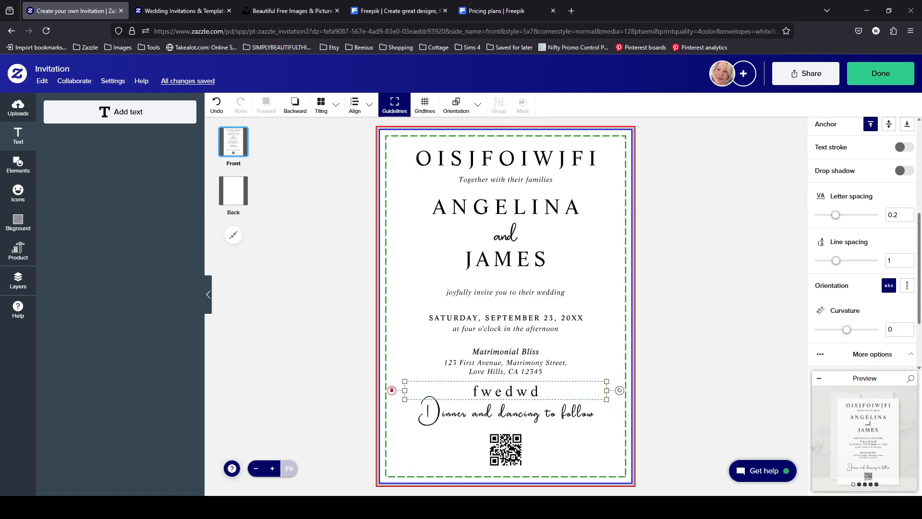
click(568, 412)
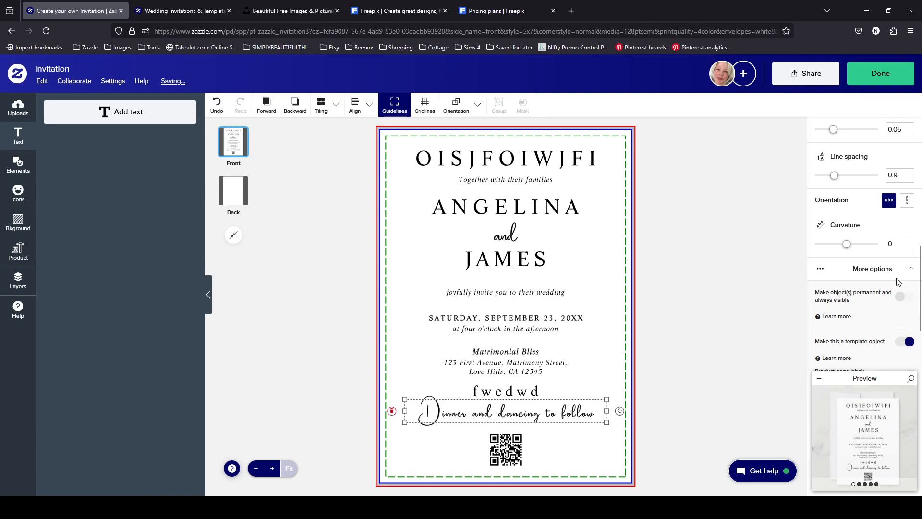
scroll(852, 303, down, 2)
scroll(865, 298, down, 2)
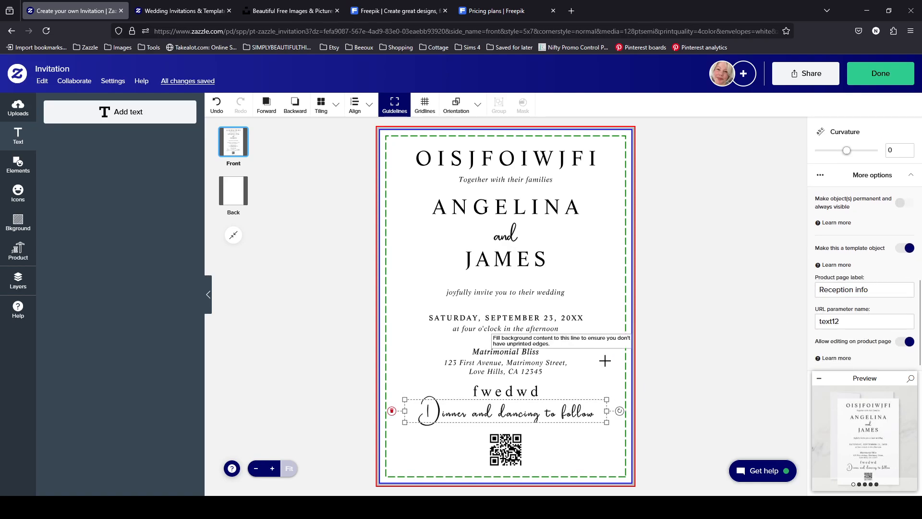
click(529, 371)
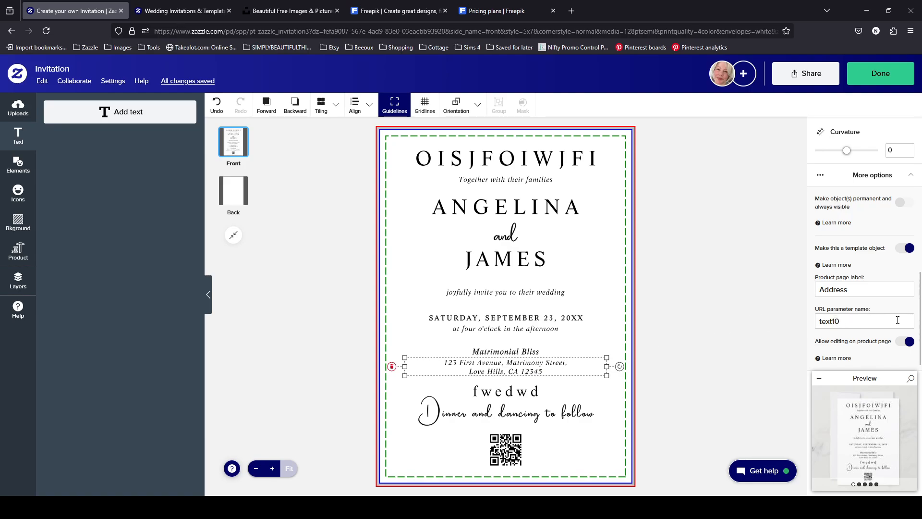
click(548, 394)
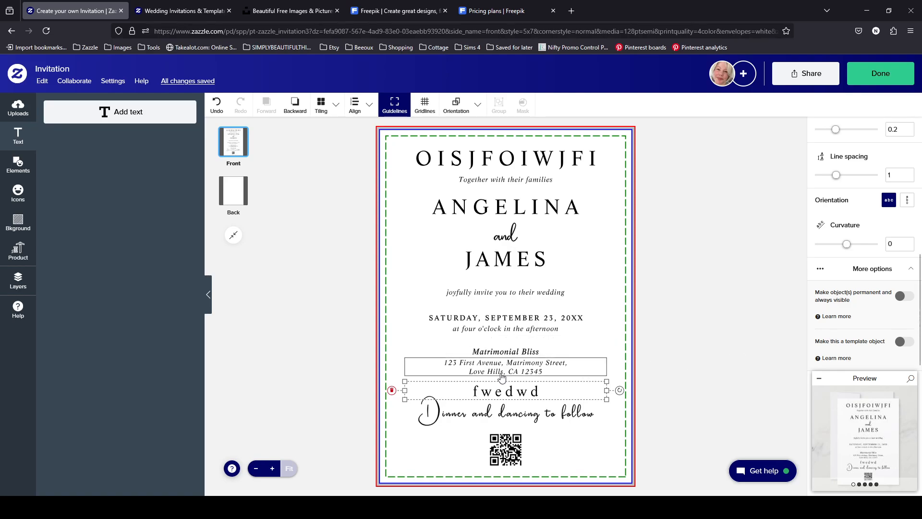
drag(461, 391, 526, 141)
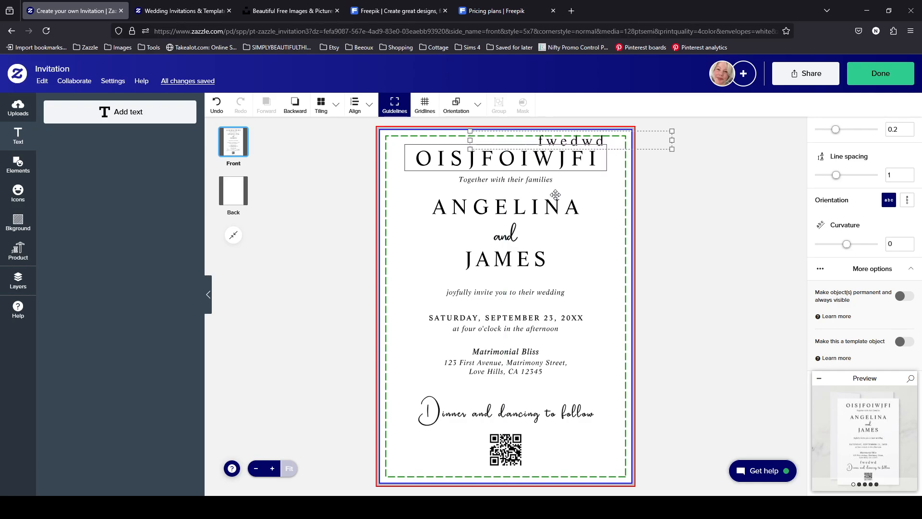
- Compare the product page labels and URL parameter names of the QR code, reception info and address objects
click(519, 450)
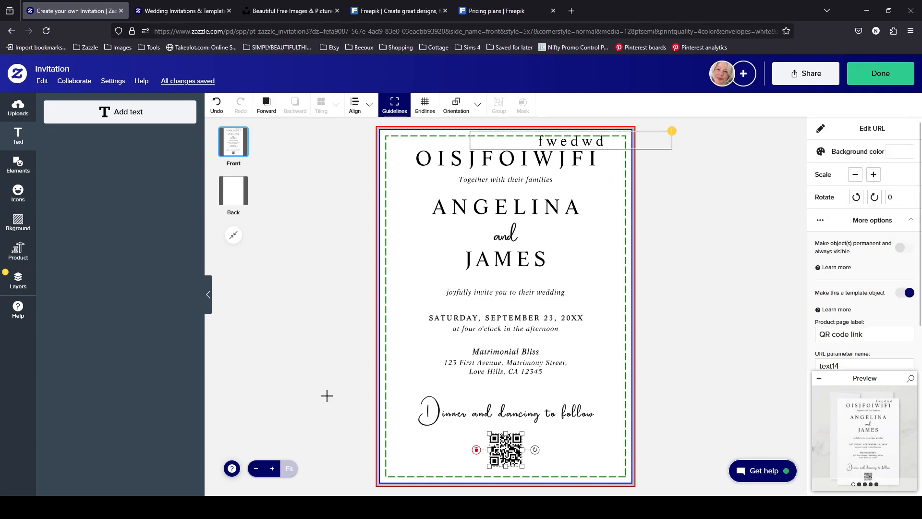
click(512, 368)
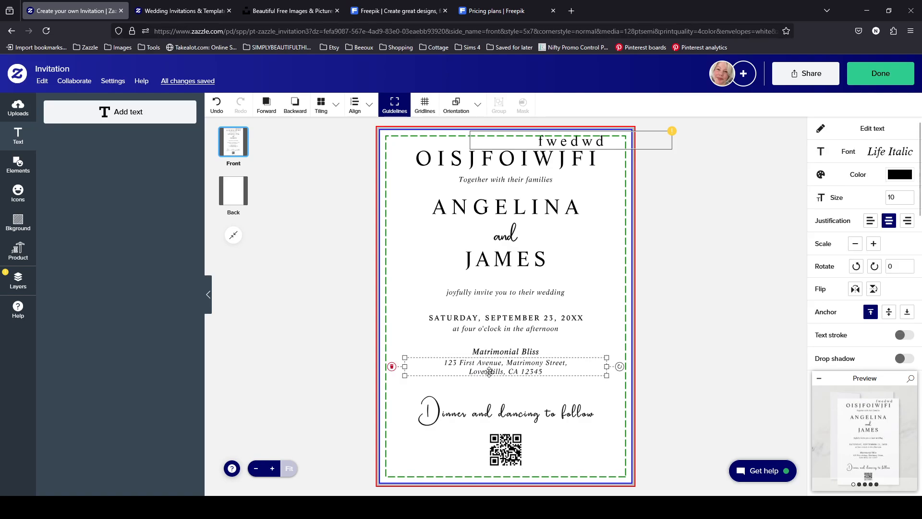
click(513, 415)
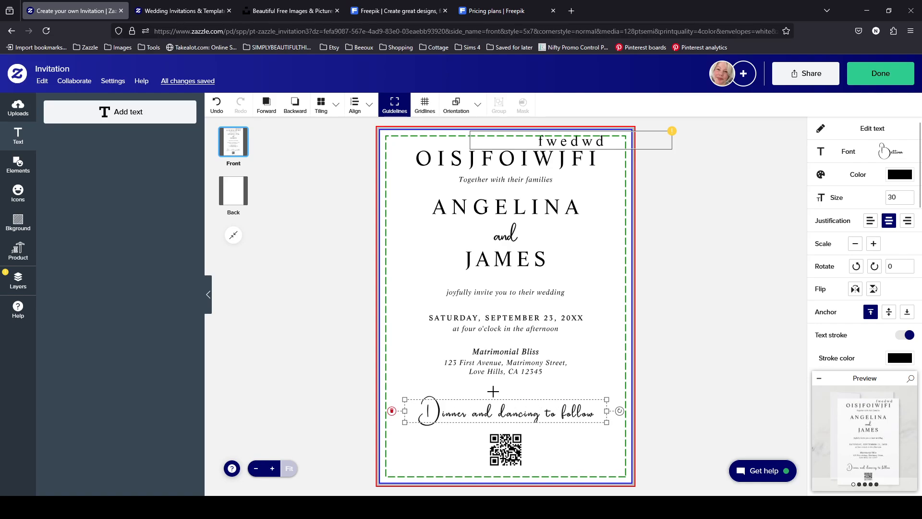
click(544, 374)
scroll(886, 305, down, 10)
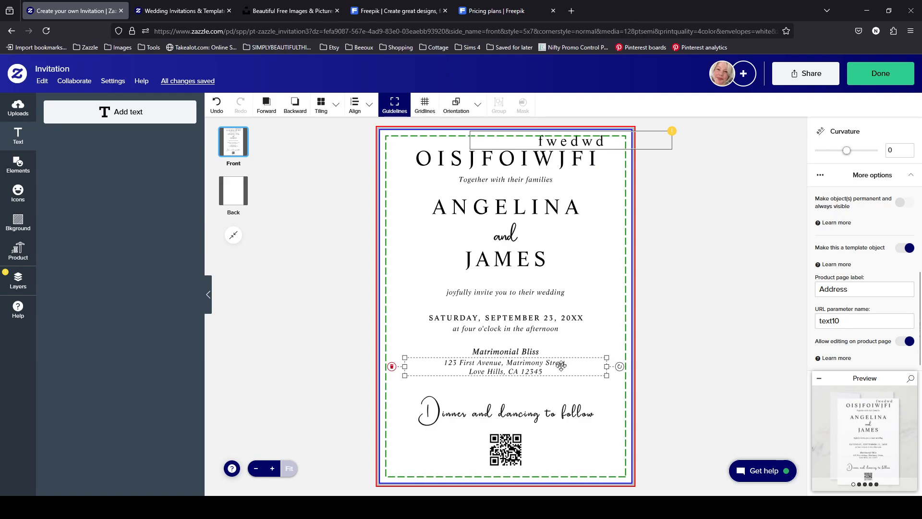
click(543, 421)
click(510, 450)
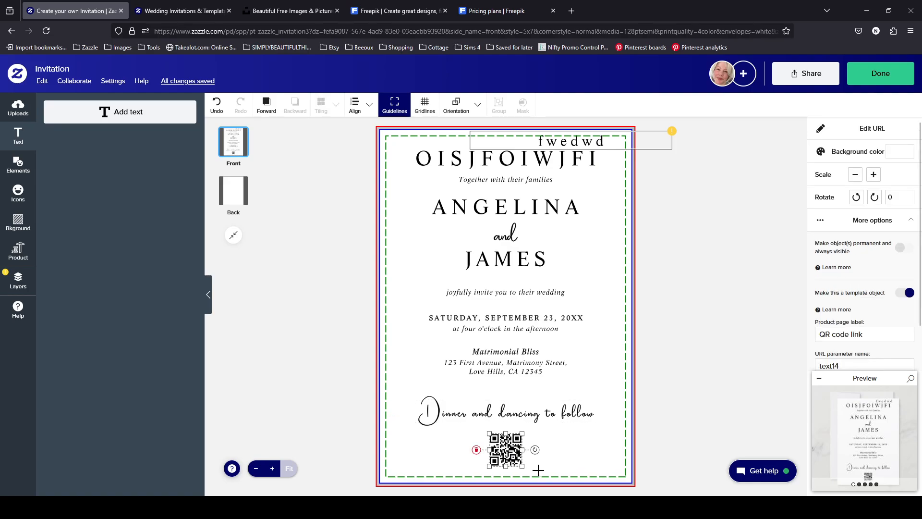
scroll(864, 289, down, 2)
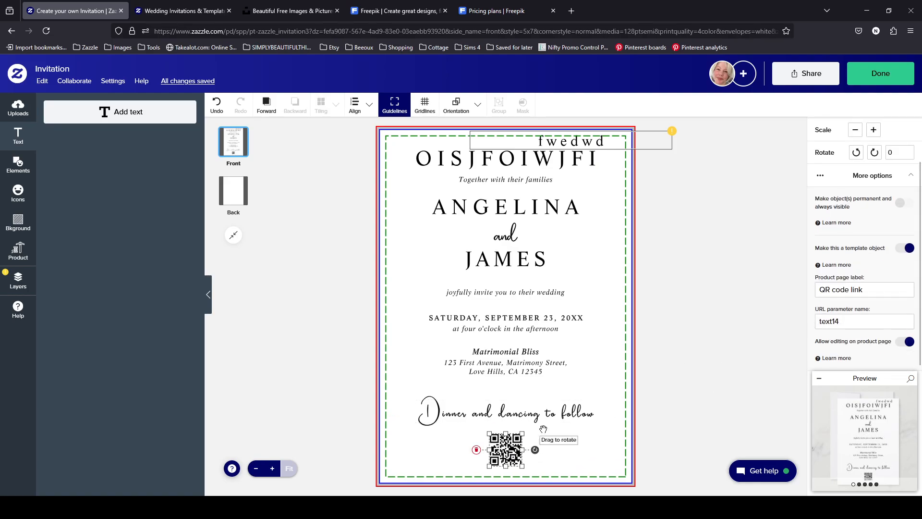
click(458, 414)
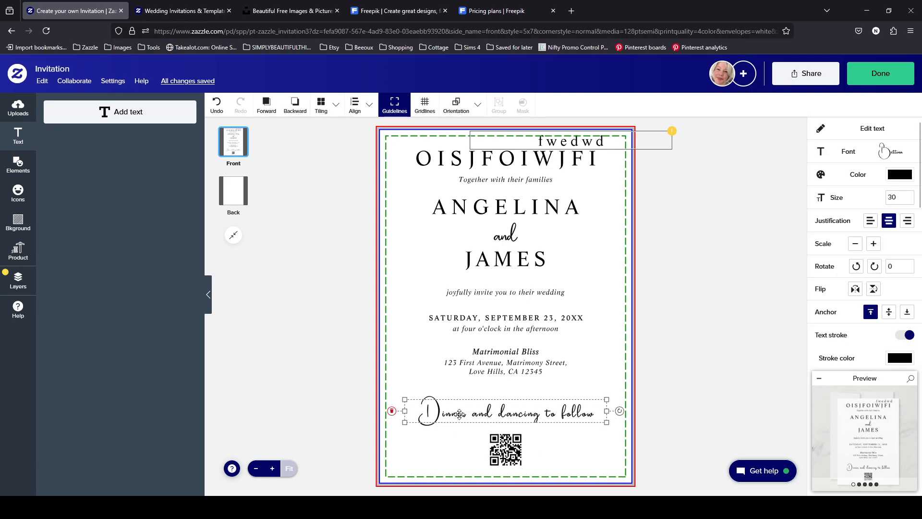
scroll(865, 324, down, 10)
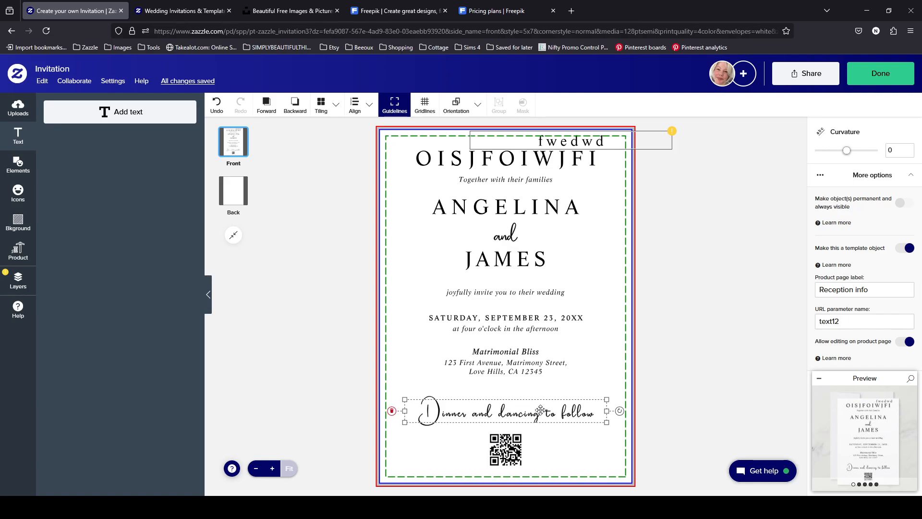
click(537, 369)
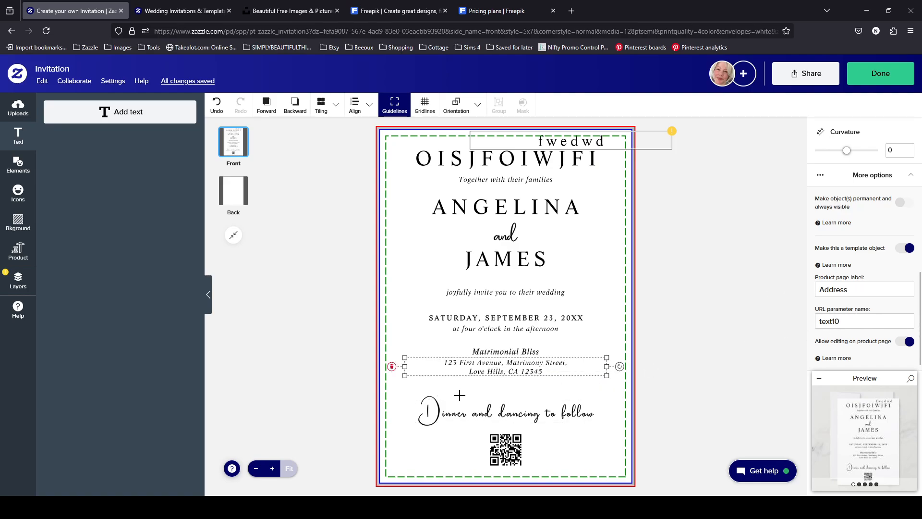
- Highlight the number in the venue text's URL parameter name and compare it with the address text's parameter
click(521, 355)
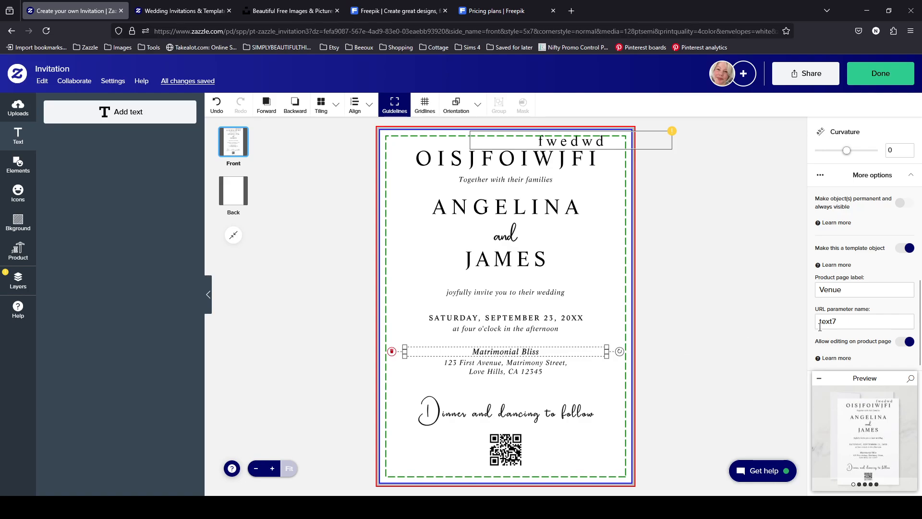
drag(834, 322, 843, 324)
click(569, 366)
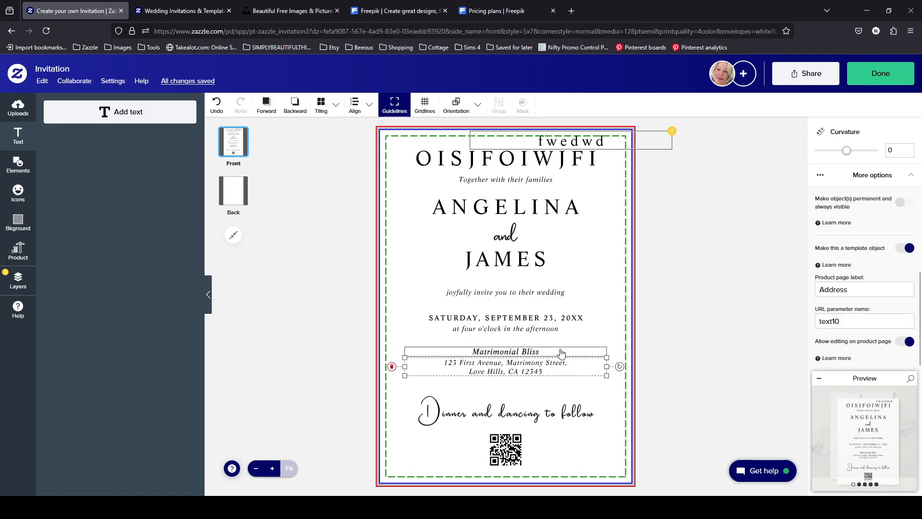
click(561, 353)
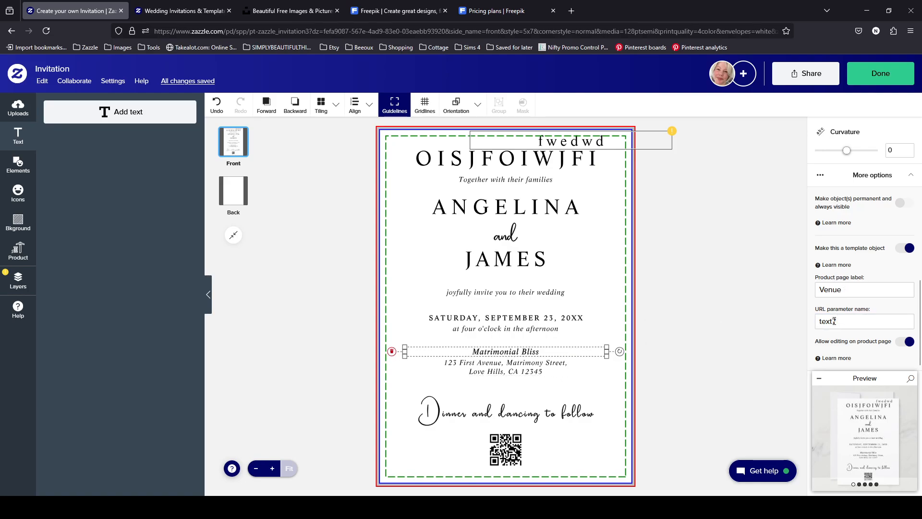
drag(834, 322, 854, 319)
click(533, 368)
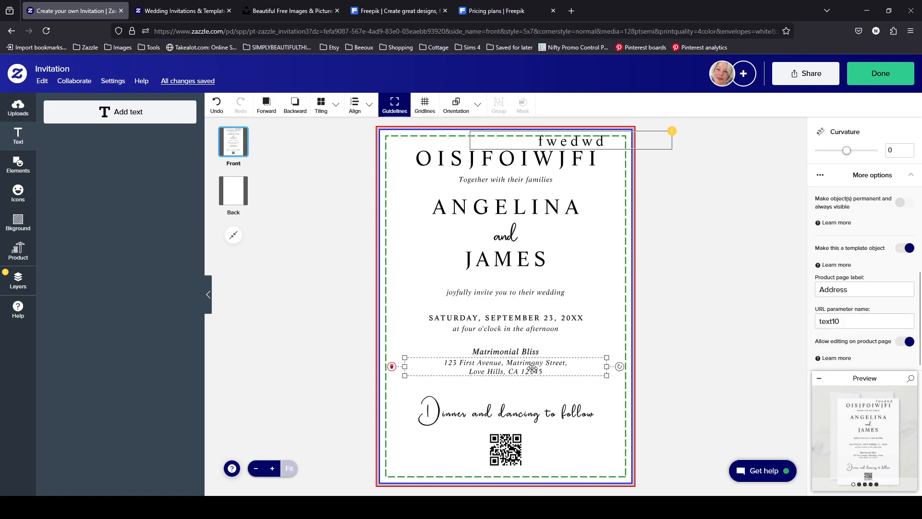
- Set the URL parameter name of the "at four o'clock in the afternoon" text to text7
click(543, 331)
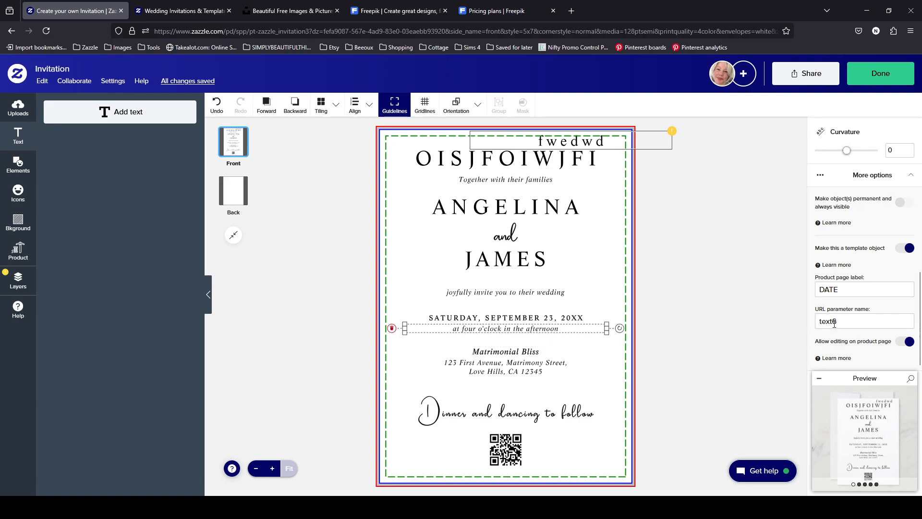
drag(833, 322, 853, 323)
text(7)
double_click(864, 324)
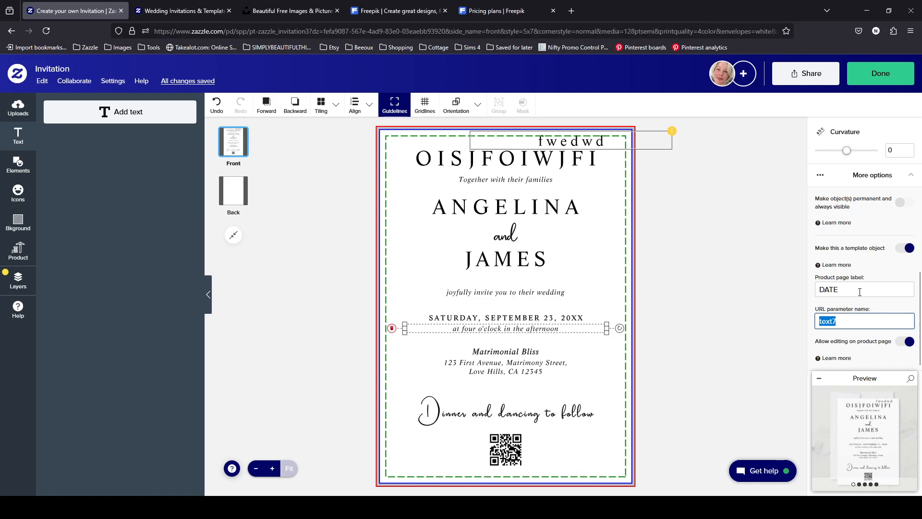
- Check the date line's label and set the product page label of the "at four o'clock in the afternoon" text to time
click(860, 291)
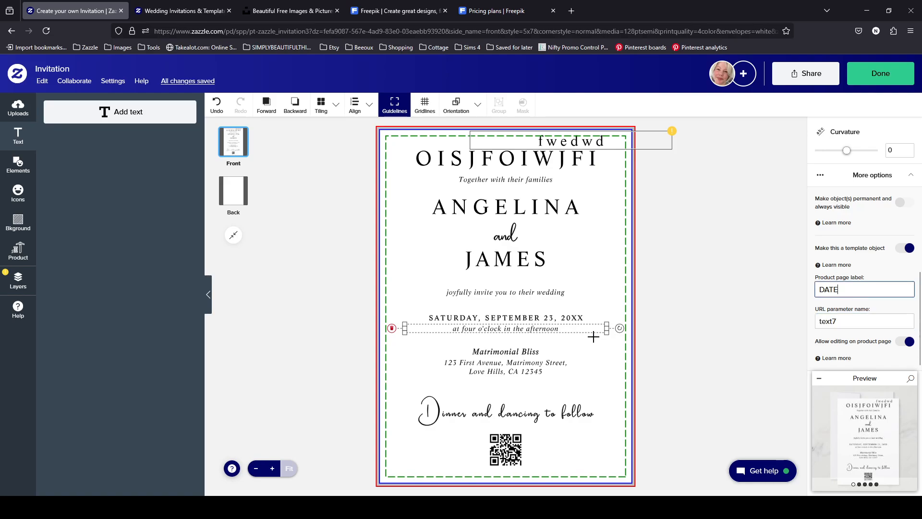
click(581, 318)
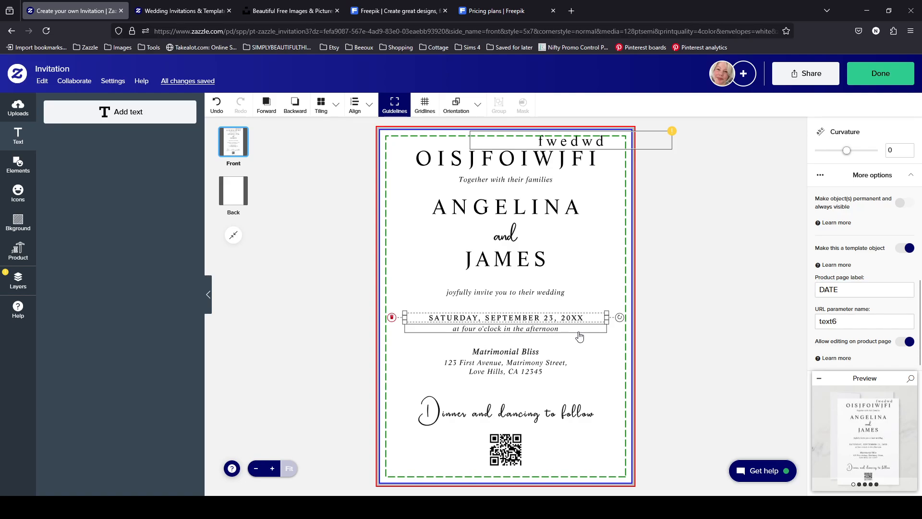
click(580, 336)
double_click(876, 285)
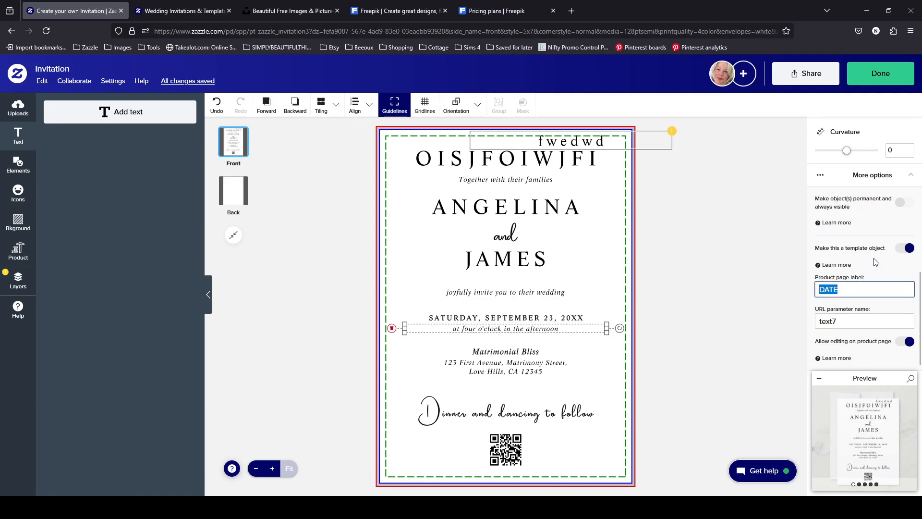
text(time)
click(545, 319)
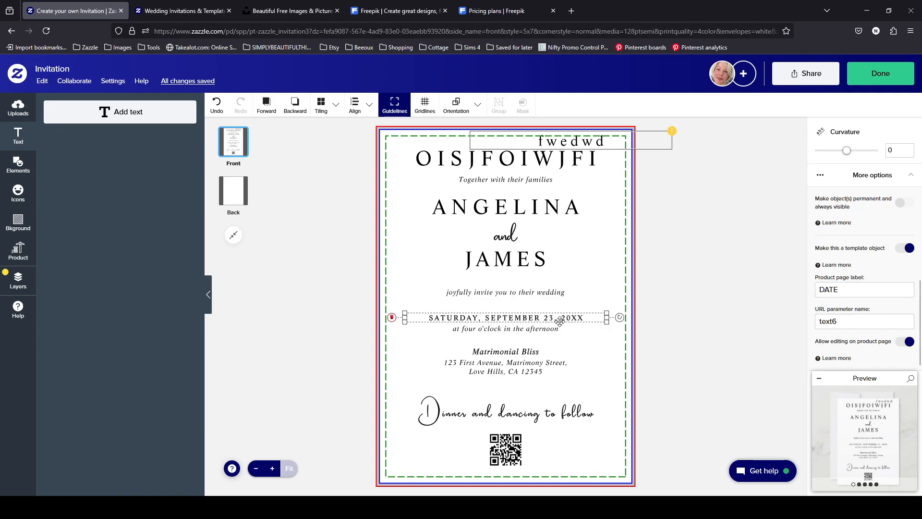
- Compare the product page labels and URL parameter names of the time, date and "joyfully invite you" texts
click(544, 331)
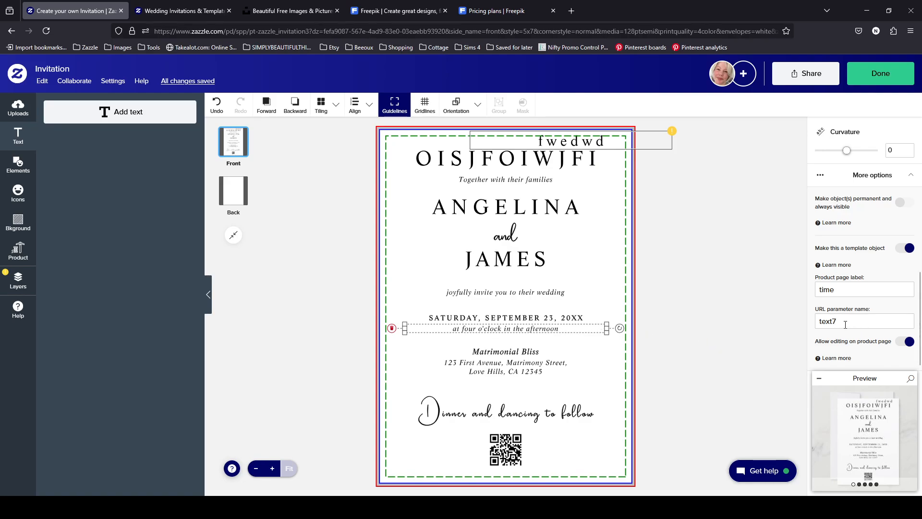
click(535, 317)
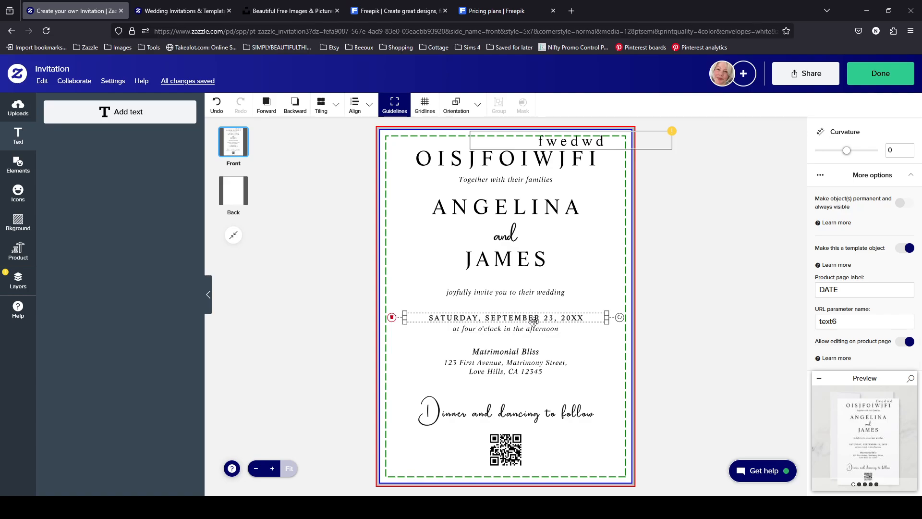
click(538, 292)
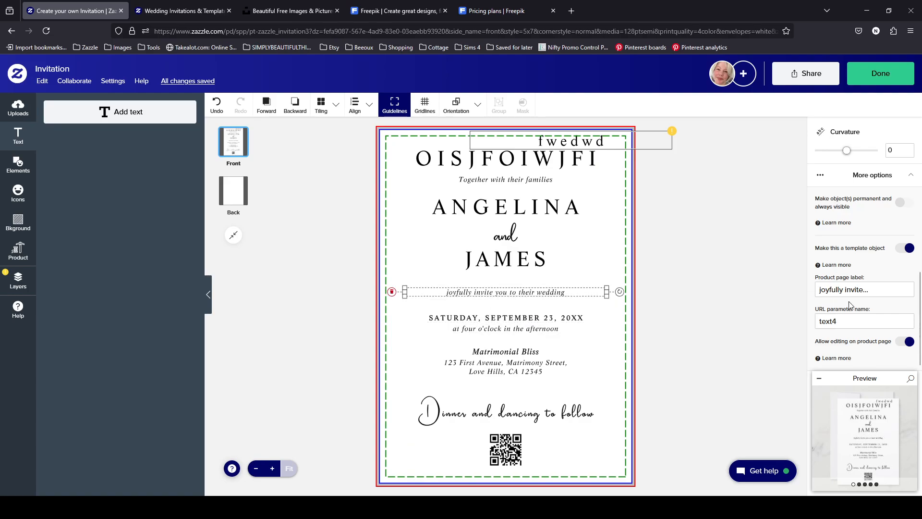
click(550, 319)
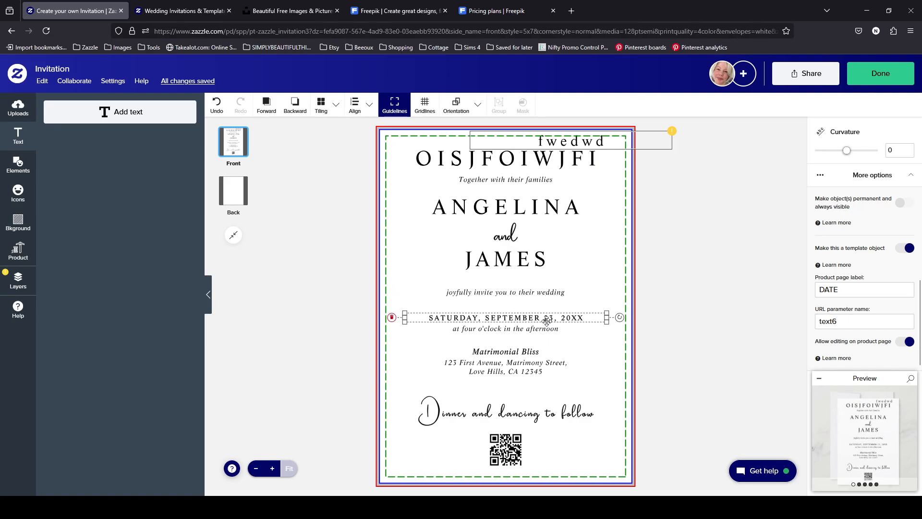
click(554, 298)
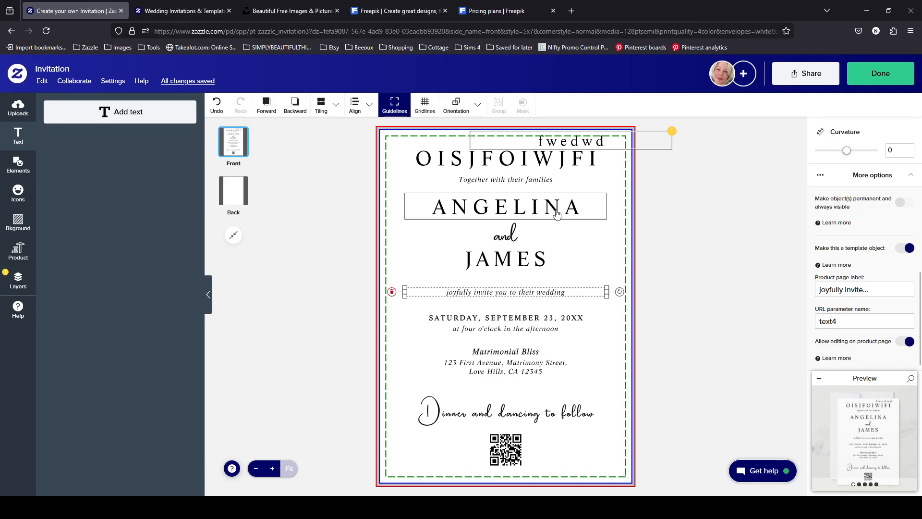
- Move the "fwedwd" text to near the horizontal centre above the top line, and check the date and host texts' template settings
drag(645, 144, 543, 141)
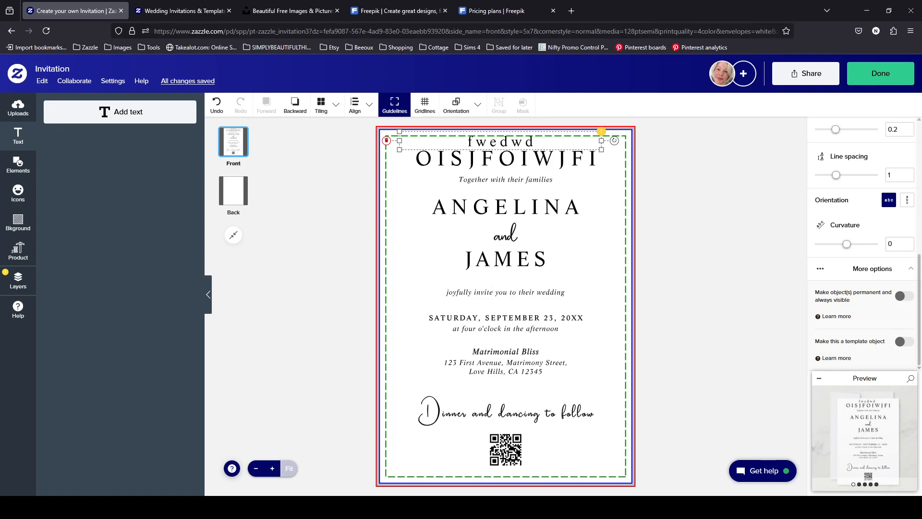
click(540, 317)
scroll(839, 296, down, 2)
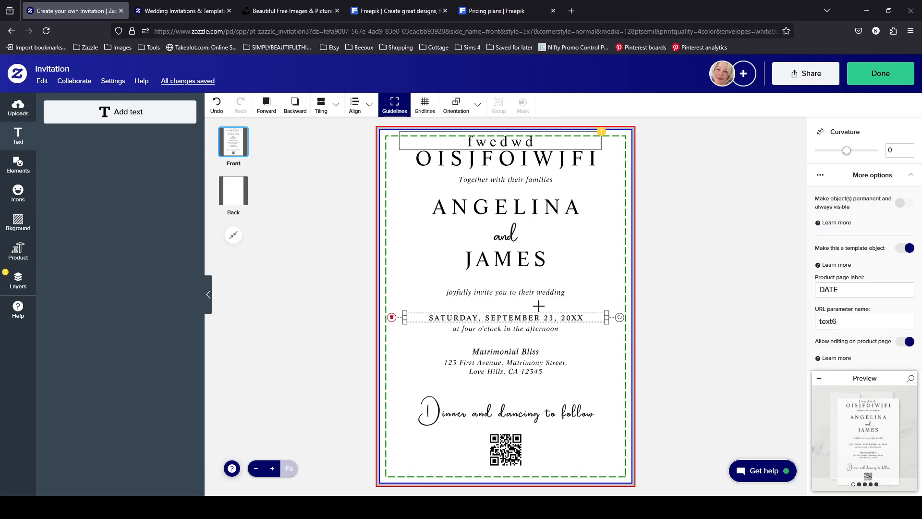
click(539, 181)
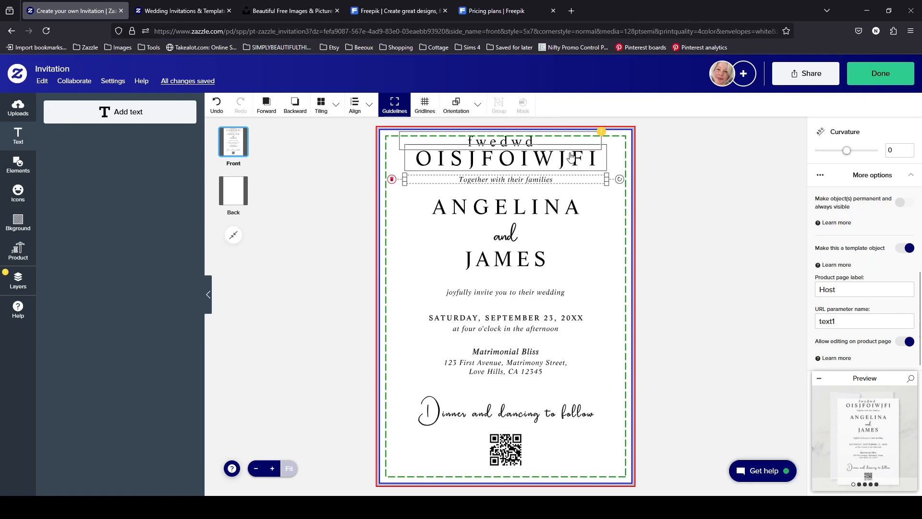
- Check the template settings of the "fwedwd" and "OISJFOIWJFI" texts, including the product page label and URL parameter name
click(530, 142)
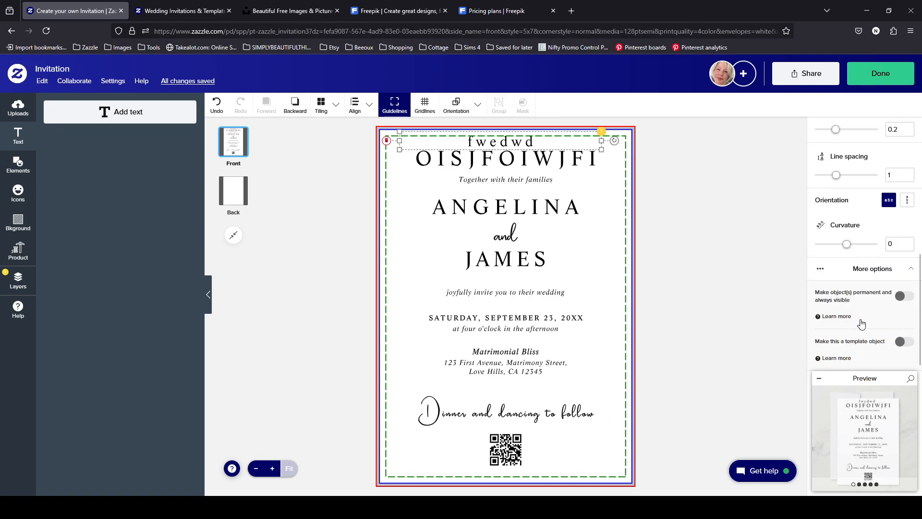
click(518, 162)
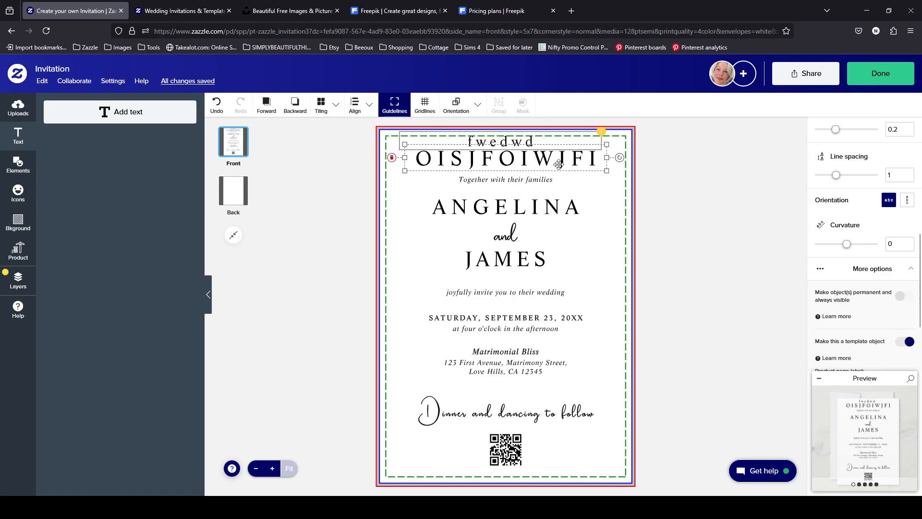
scroll(893, 272, down, 2)
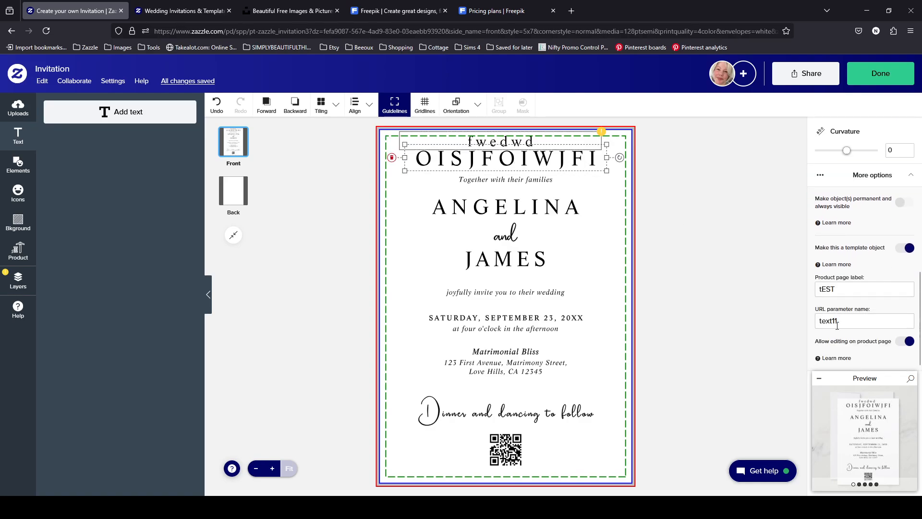
click(668, 157)
click(576, 161)
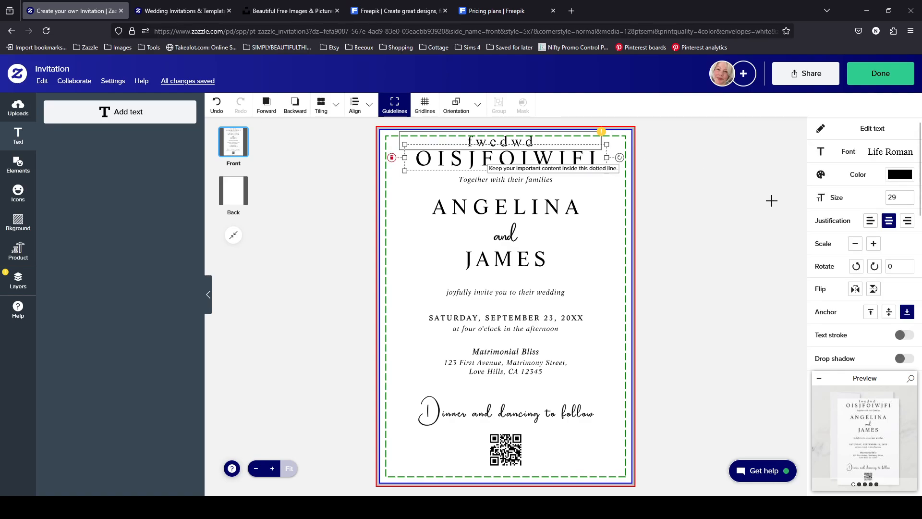
scroll(893, 272, down, 5)
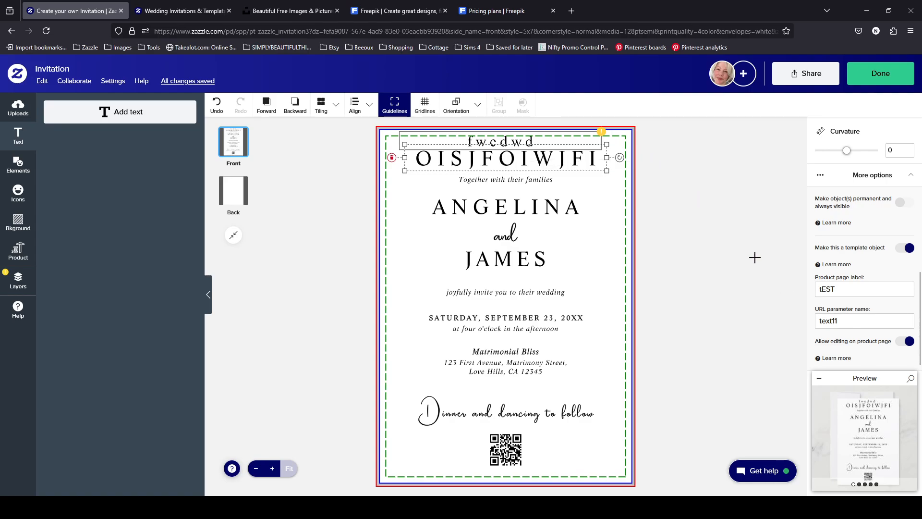
- Compare the URL parameter names of the host and "OISJFOIWJFI" texts, and move the "OISJFOIWJFI" text slightly down and left
click(568, 178)
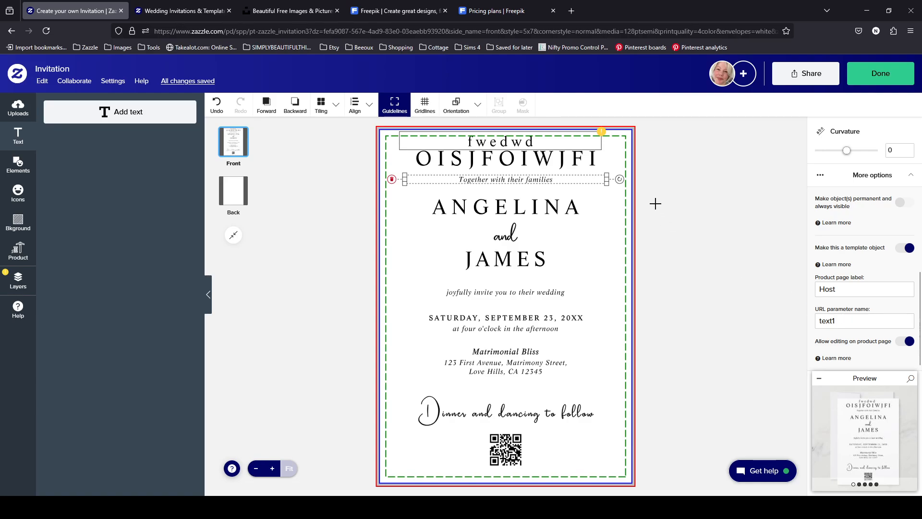
click(510, 164)
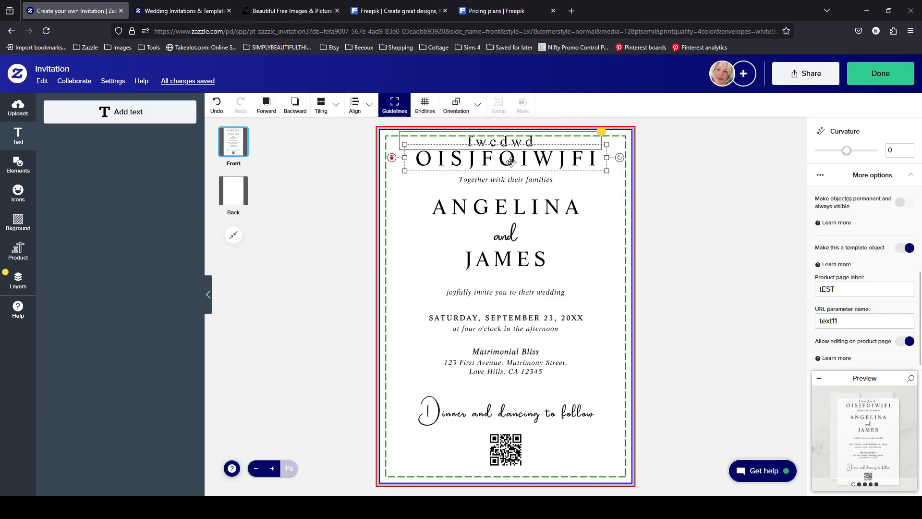
mouse_move(581, 157)
mouse_down()
mouse_move(580, 180)
mouse_move(562, 166)
mouse_move(572, 167)
mouse_up()
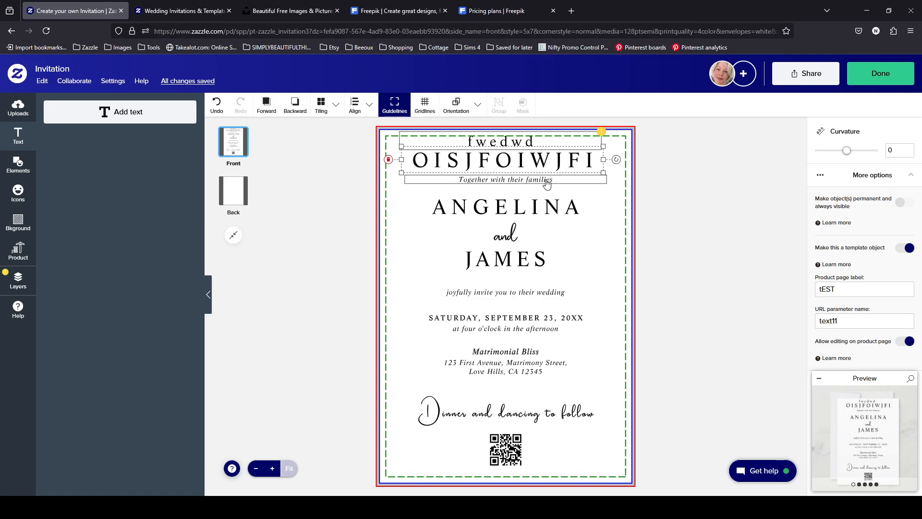
- Compare the product page labels and URL parameter names of the "Together with their families" line and the two couple name texts
click(546, 179)
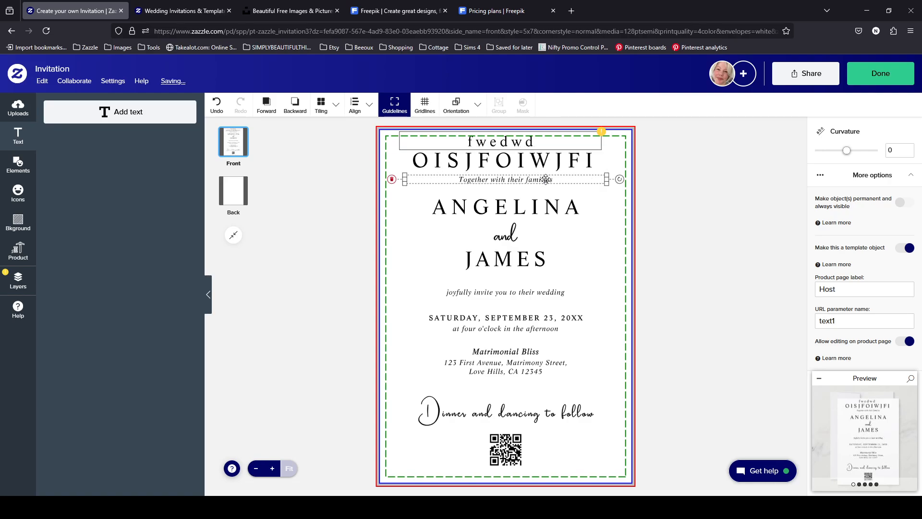
click(548, 210)
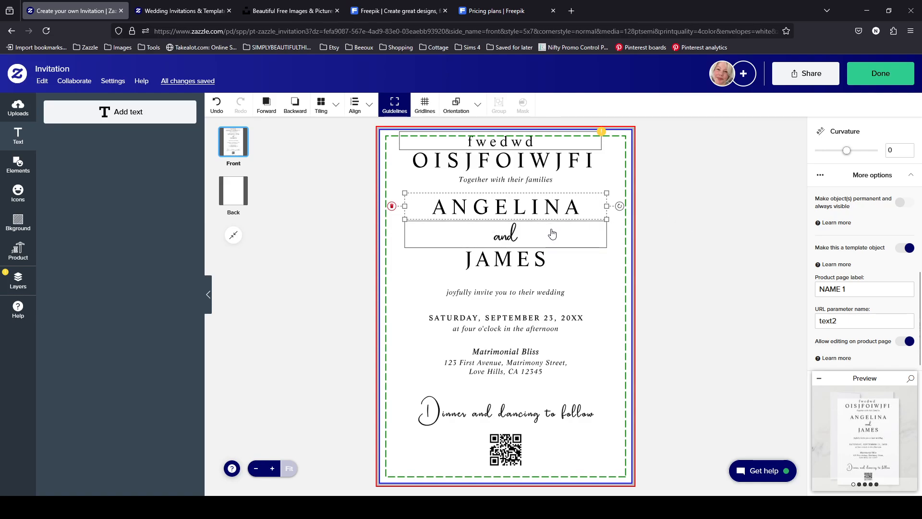
click(539, 260)
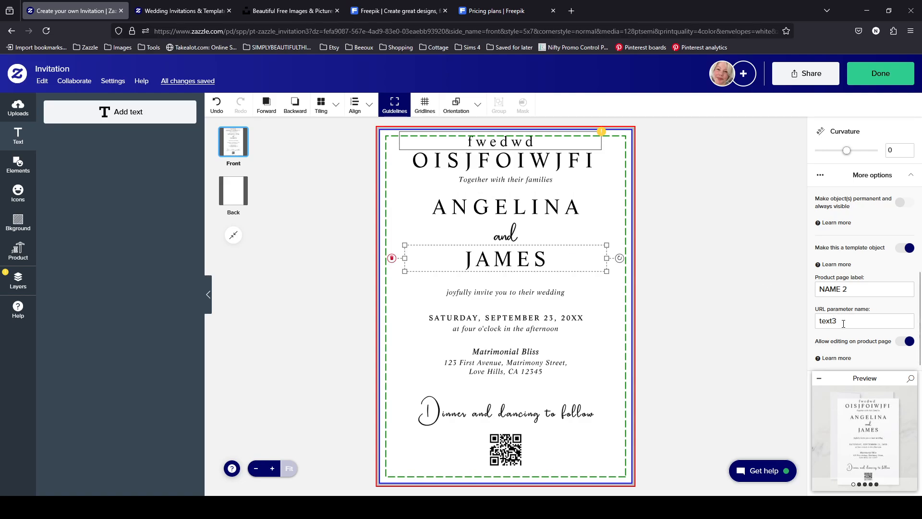
click(560, 207)
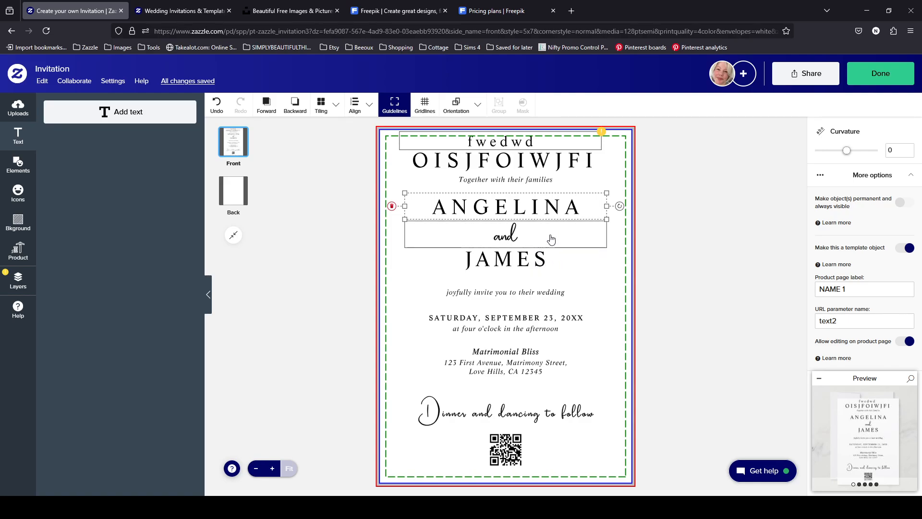
click(563, 264)
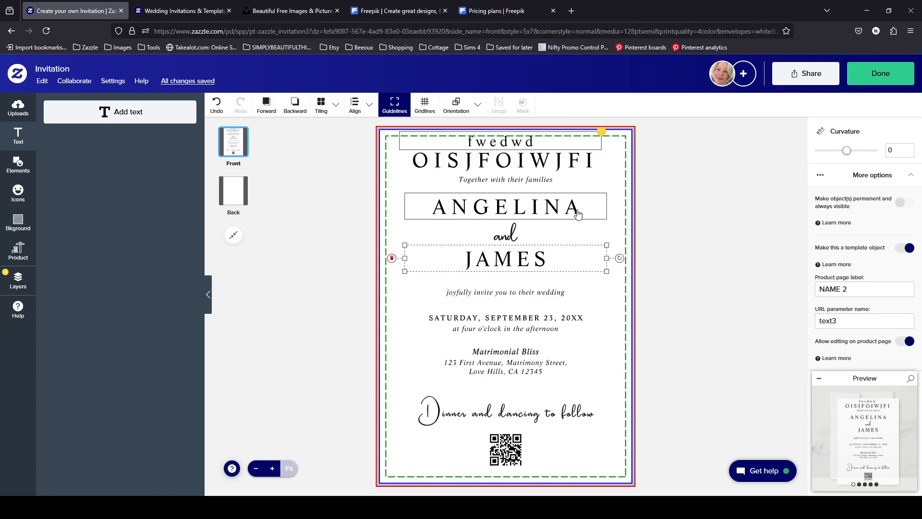
click(838, 321)
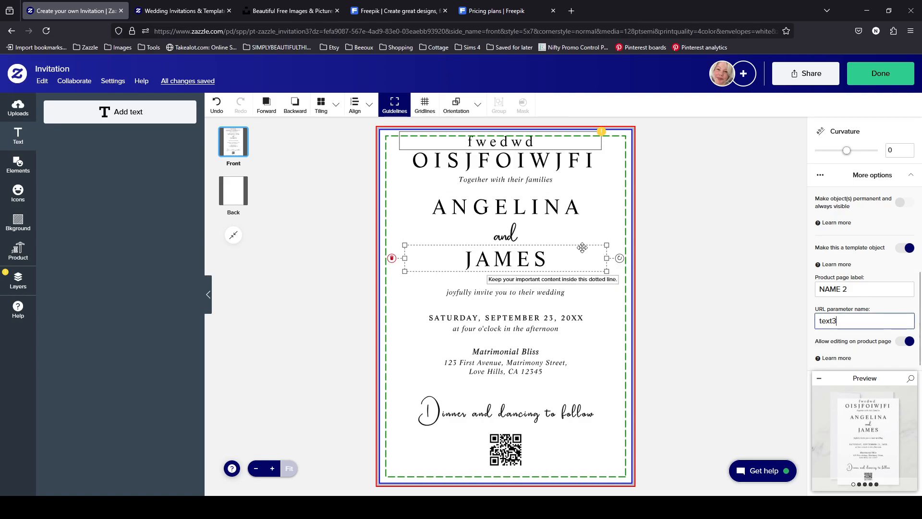
- Review the URL parameter order again from the host line through the first and second couple name texts
click(557, 185)
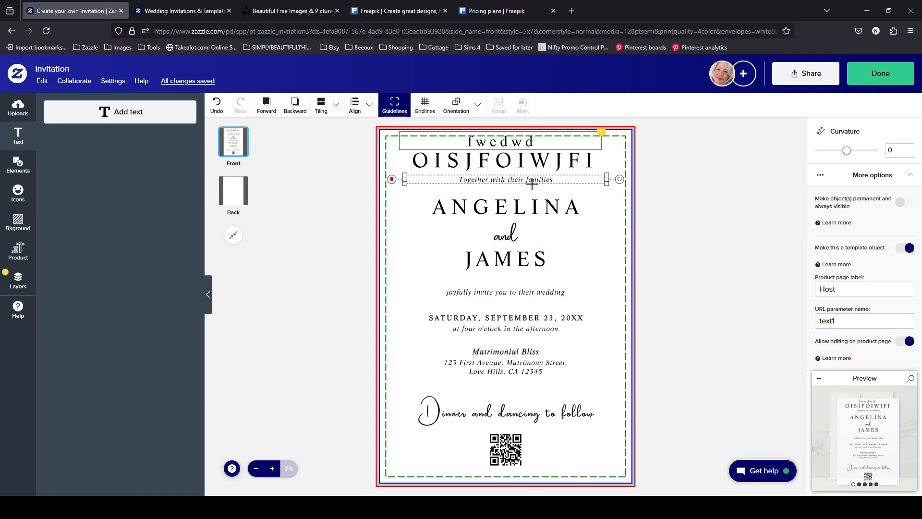
click(532, 208)
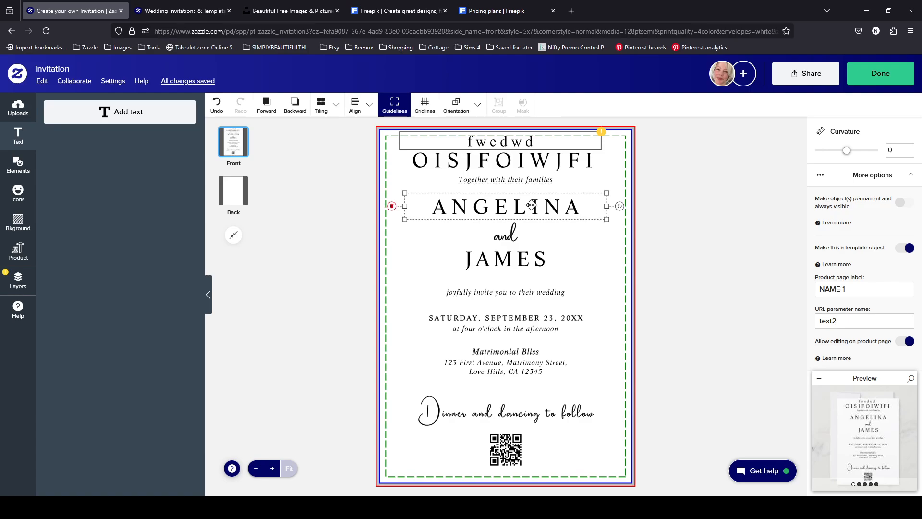
click(520, 251)
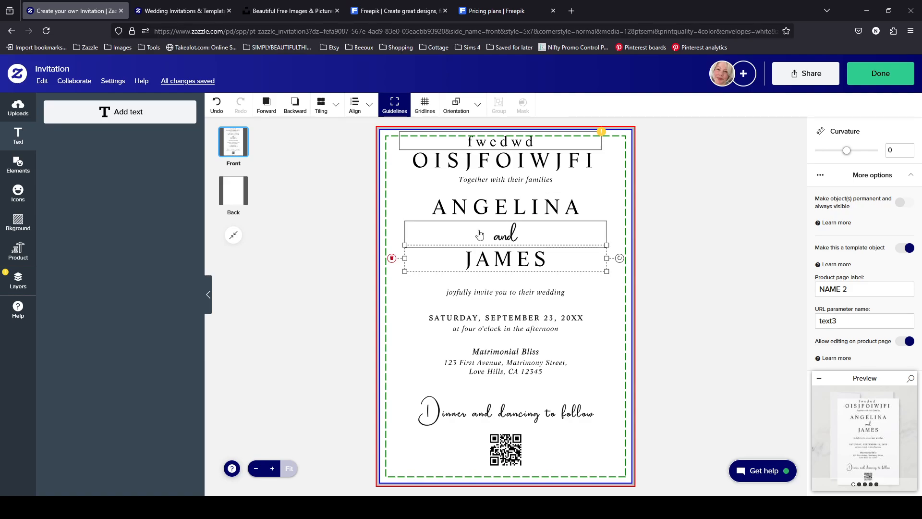
click(528, 212)
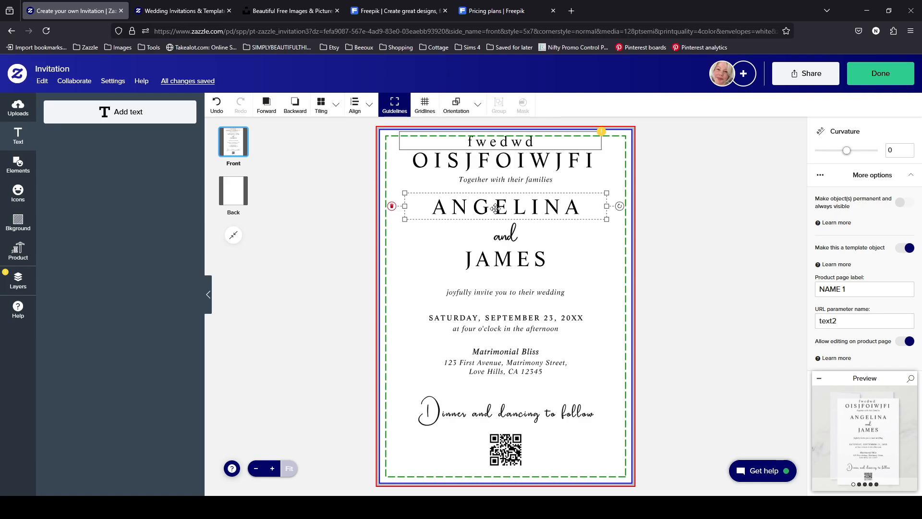
click(508, 258)
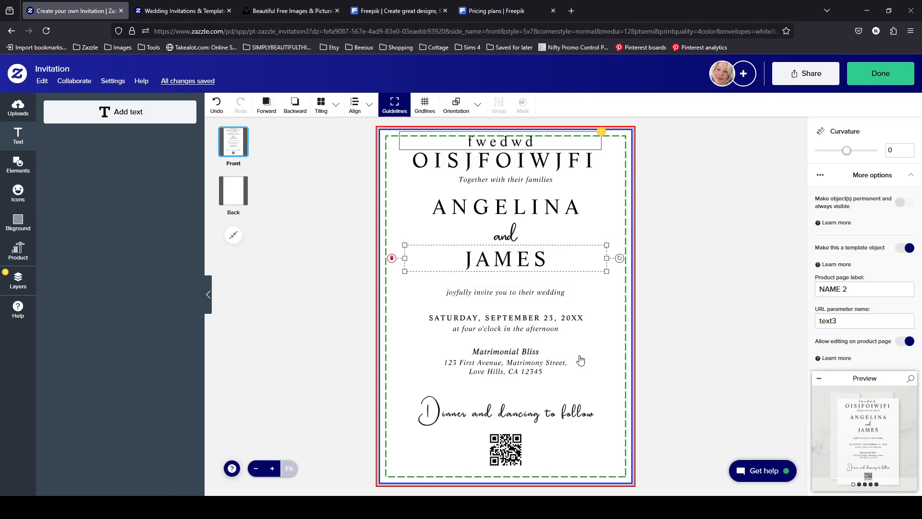
click(537, 263)
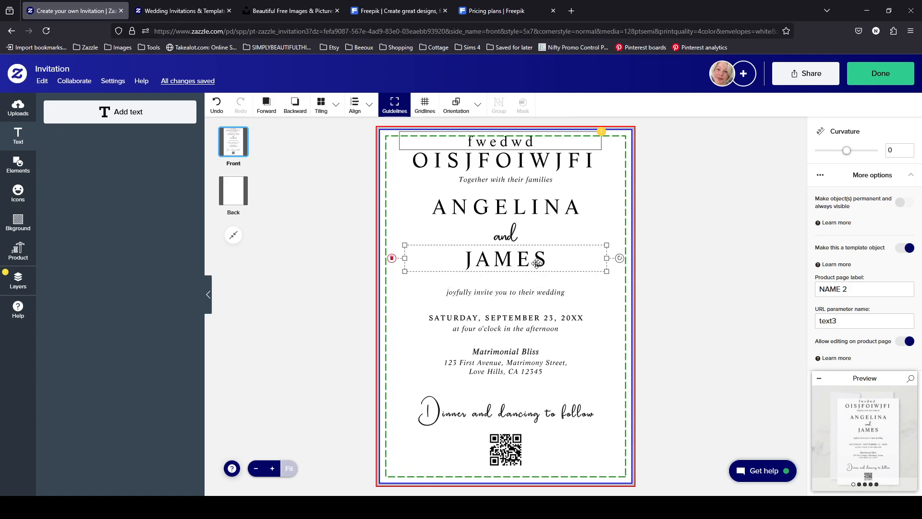
- Check the labels and URL parameter names of the "joyfully invite you", date, time, venue and address texts in order
click(538, 293)
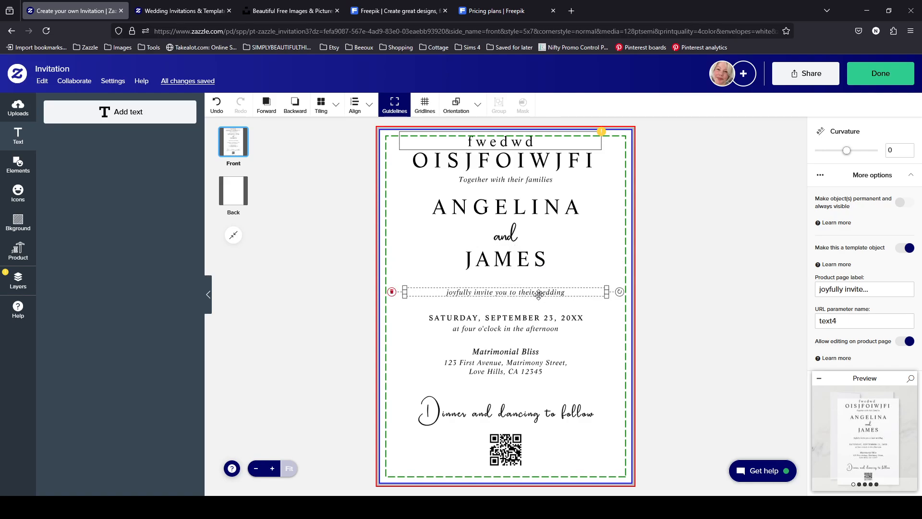
click(540, 320)
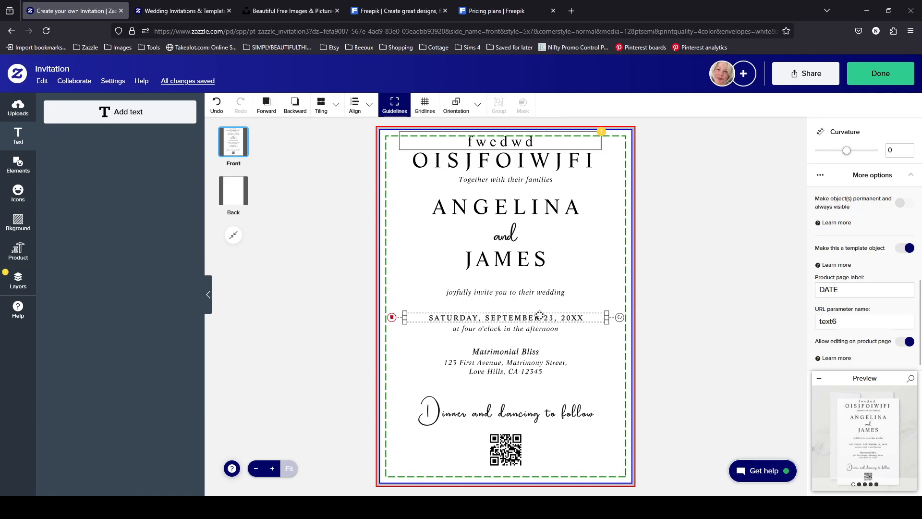
click(534, 330)
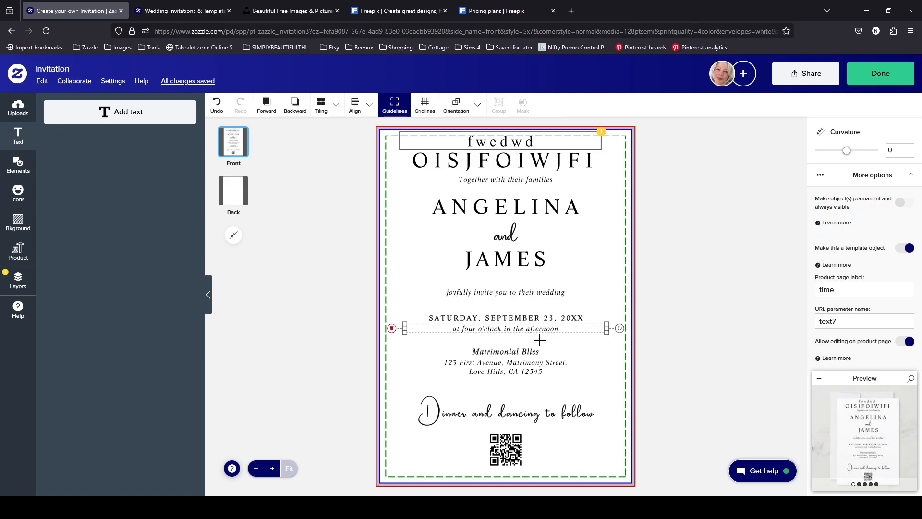
click(503, 351)
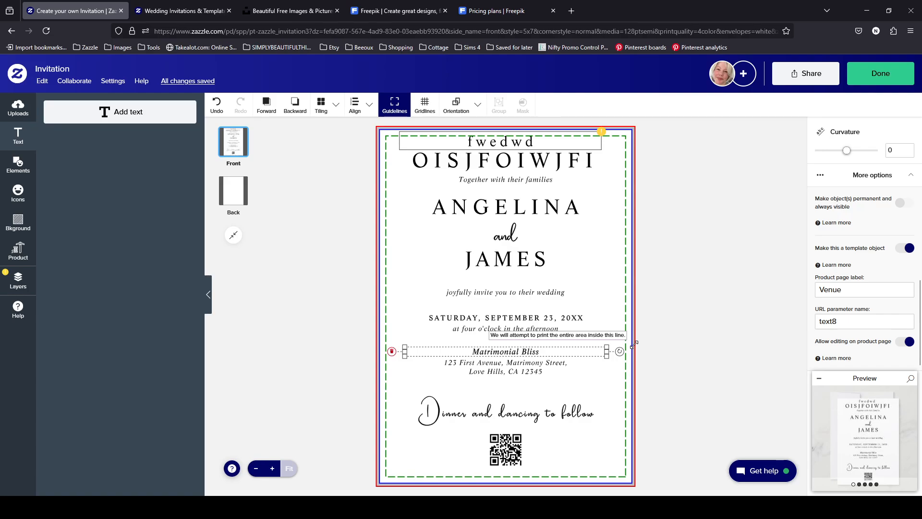
click(537, 364)
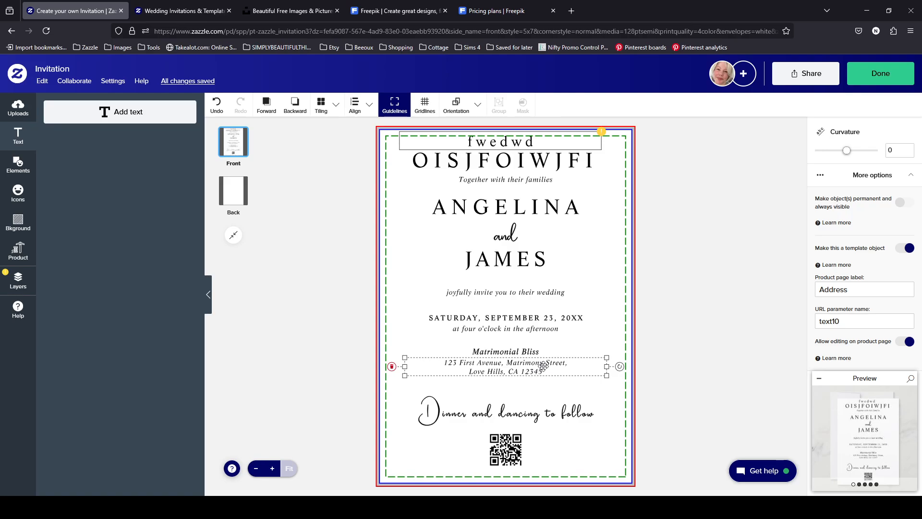
- Compare the product page labels and URL parameter names of the "Dinner and dancing to follow" text and the QR code
click(529, 415)
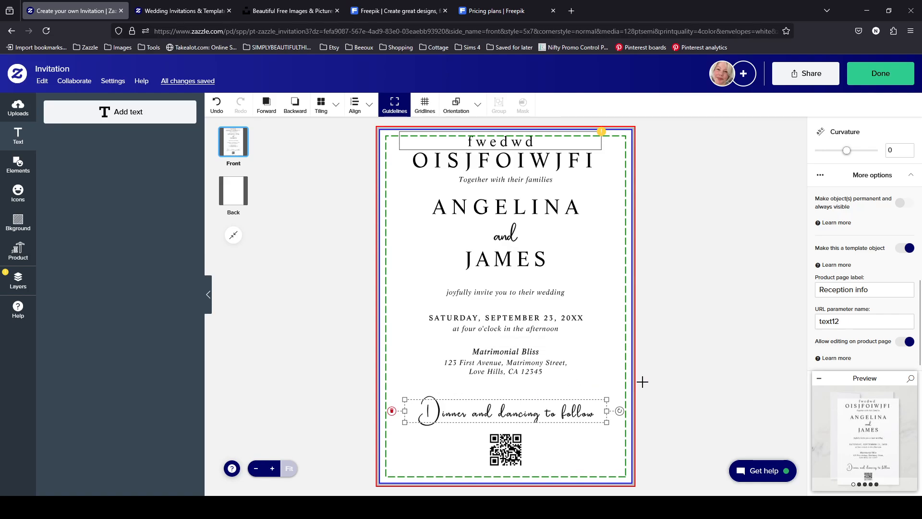
click(510, 453)
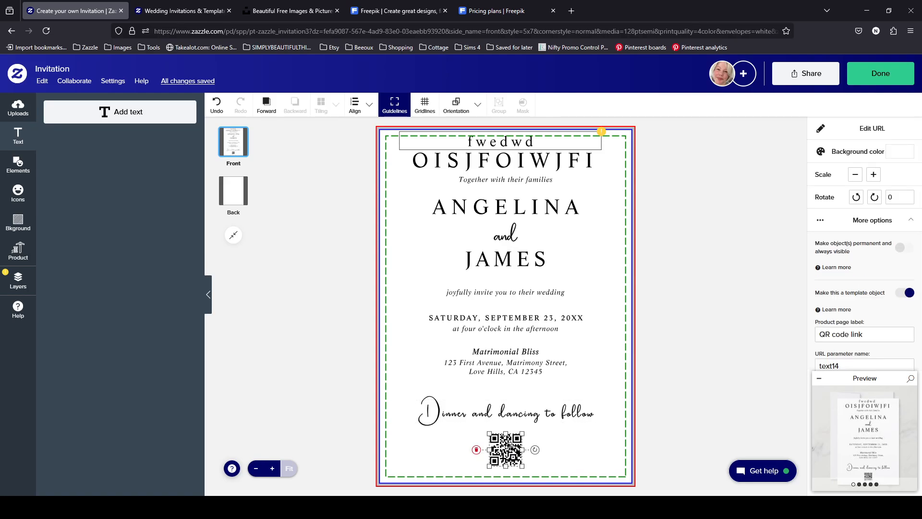
scroll(862, 250, down, 1)
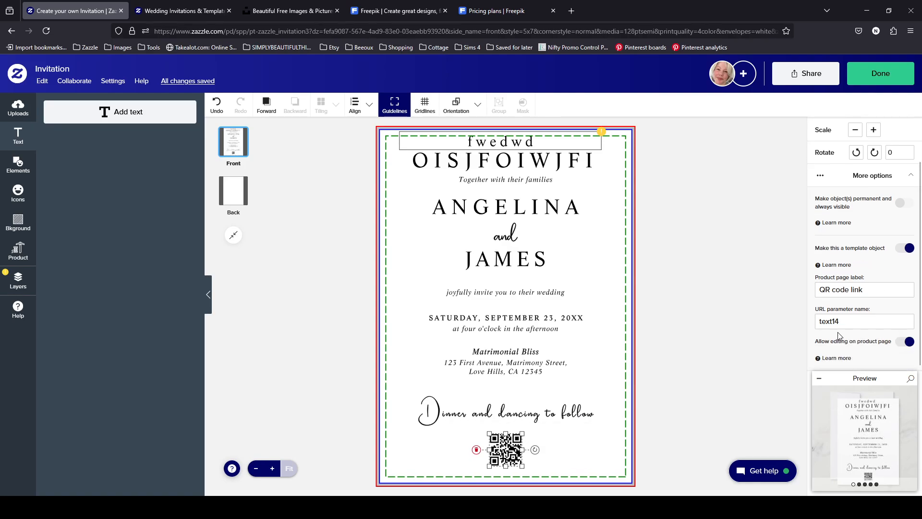
click(537, 416)
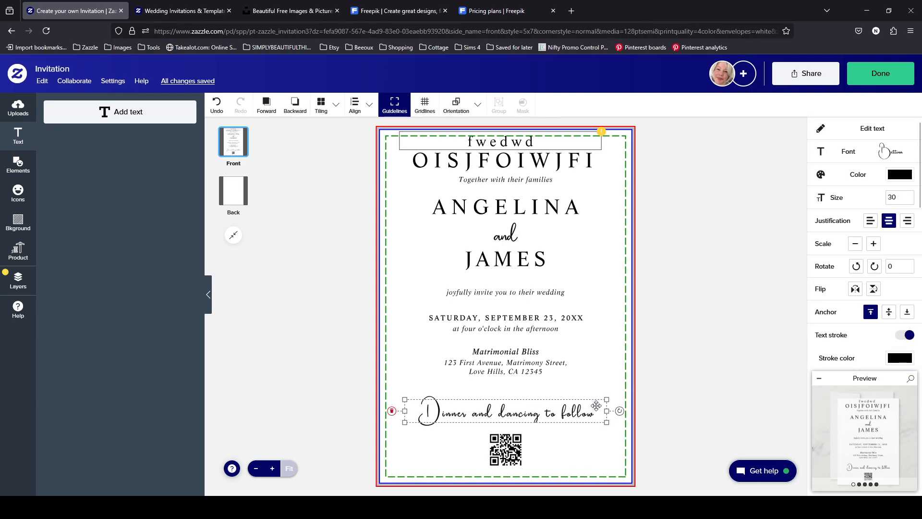
scroll(900, 329, down, 5)
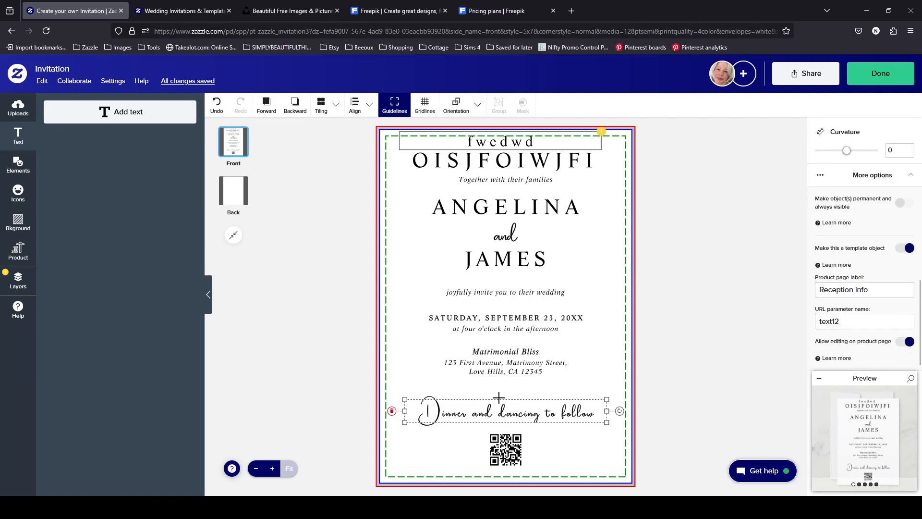
click(505, 450)
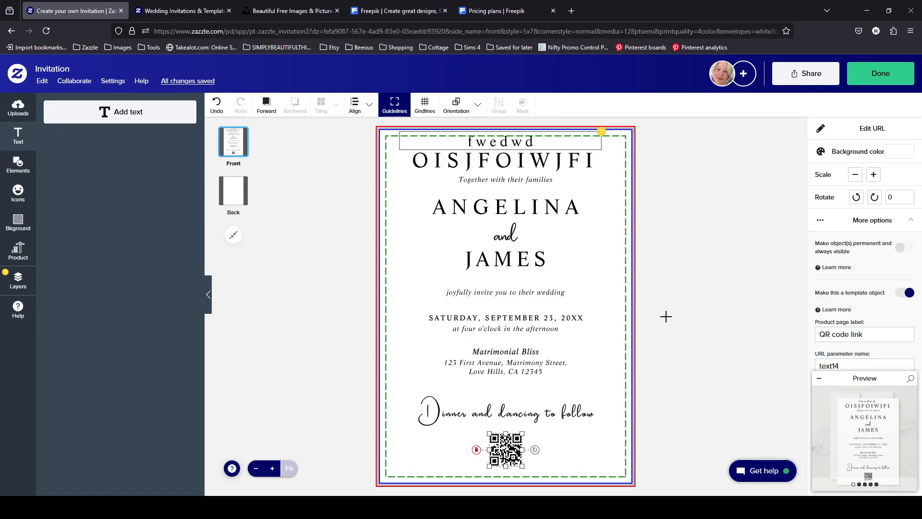
- Examine the number in the URL parameter name of the "OISJFOIWJFI" text
click(551, 144)
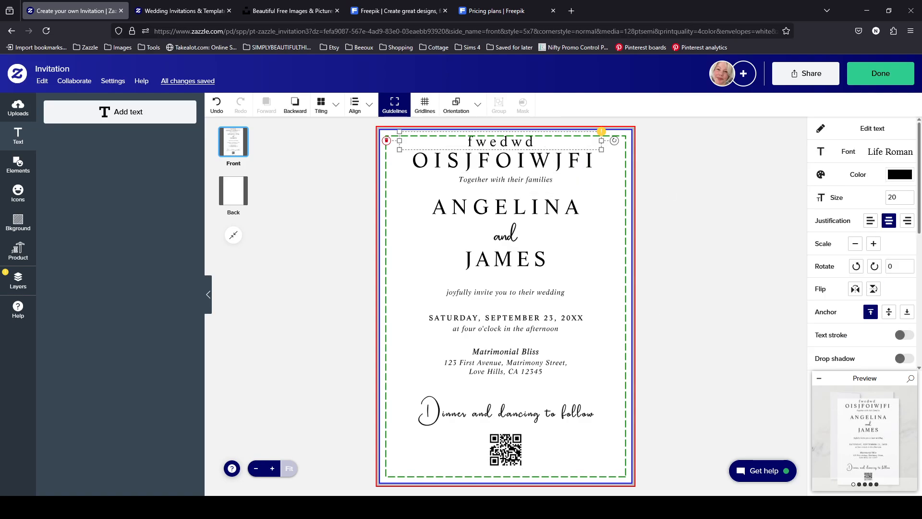
click(544, 163)
scroll(853, 289, down, 6)
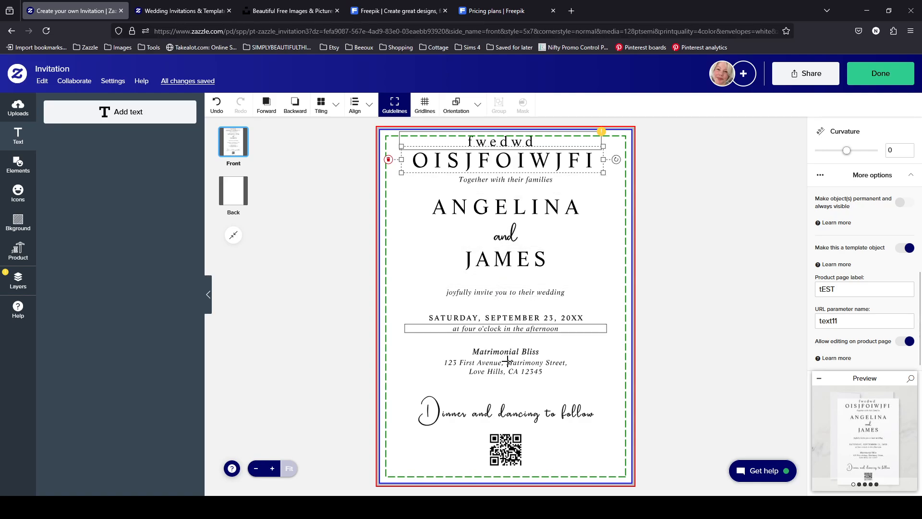
click(834, 323)
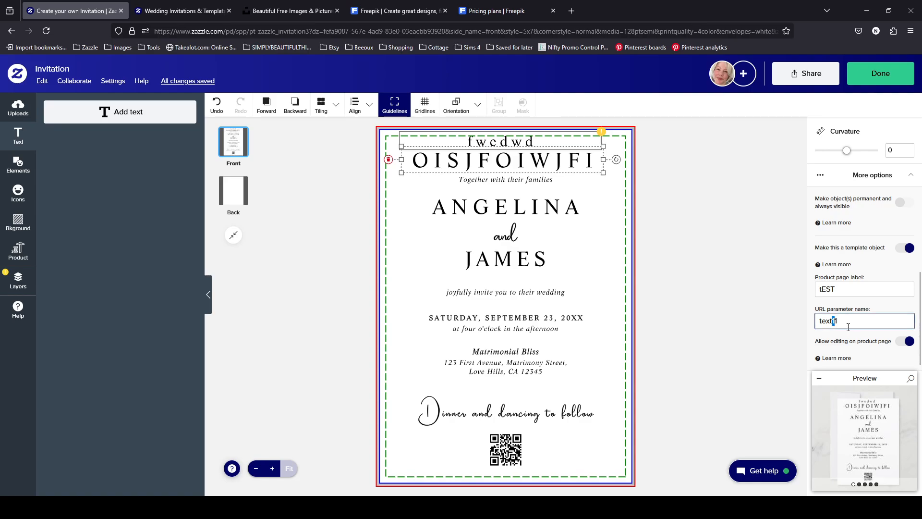
drag(829, 322, 842, 323)
click(855, 322)
- Move the "fwedwd" text down between the address and the "Dinner and dancing to follow" line
click(656, 151)
drag(543, 140, 543, 379)
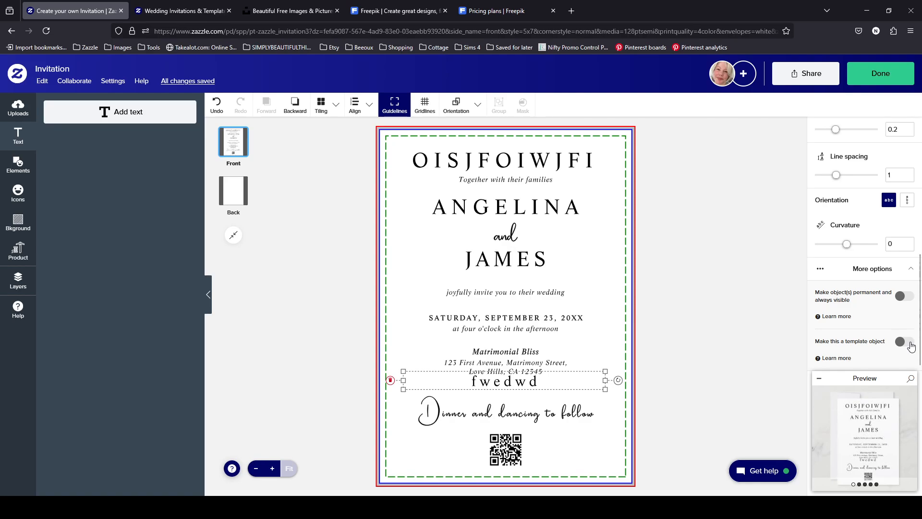
- Make the "fwedwd" text a template object and check the URL parameter names of the QR code and the "Dinner and dancing to follow" text
click(905, 341)
scroll(870, 295, down, 2)
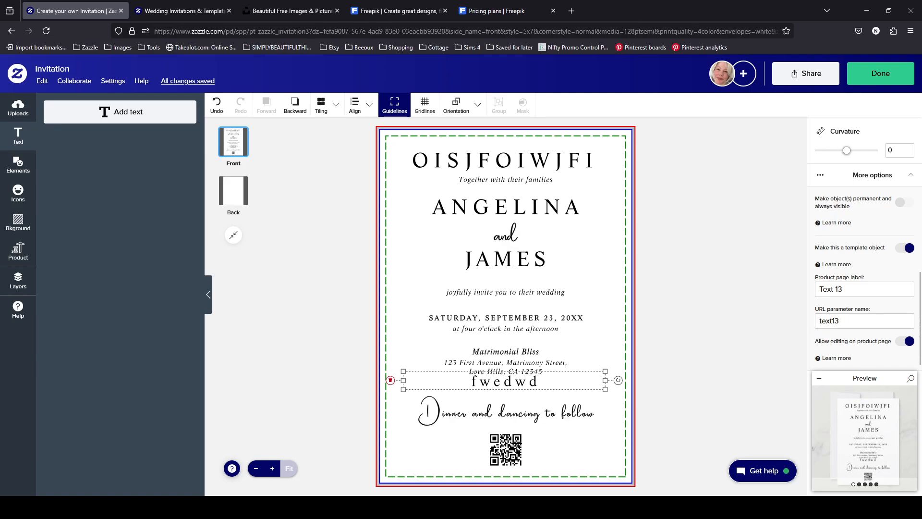
click(505, 456)
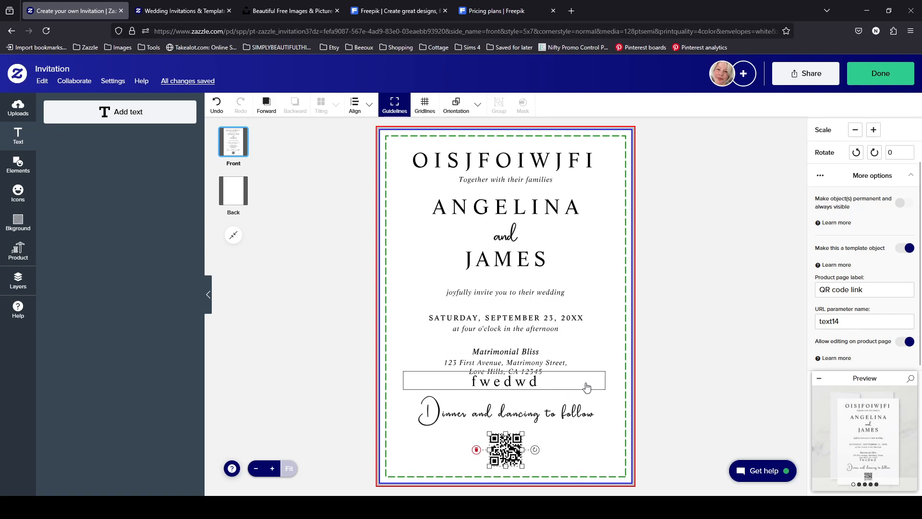
click(507, 413)
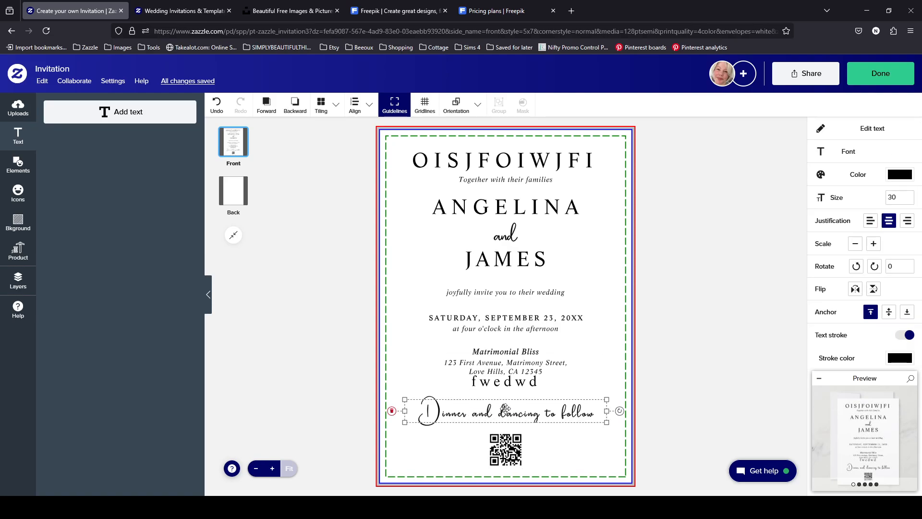
scroll(845, 322, down, 2)
scroll(846, 320, down, 5)
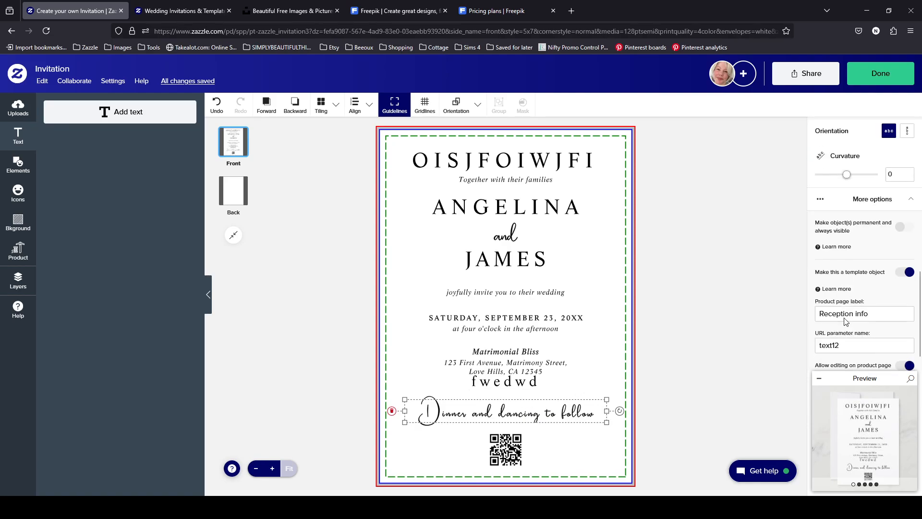
- Move the "fwedwd" text down between "Dinner and dancing to follow" and the QR code, and compare both texts' URL parameter names
click(521, 386)
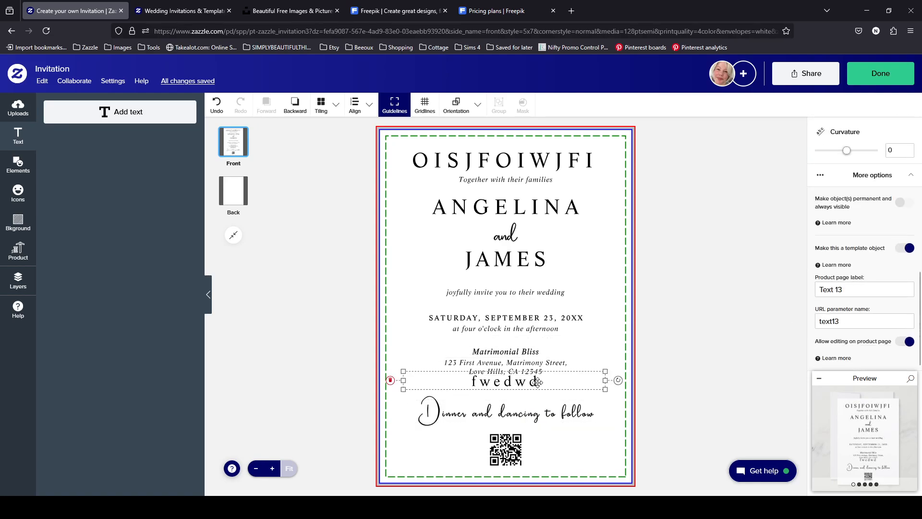
drag(568, 380, 565, 426)
click(566, 404)
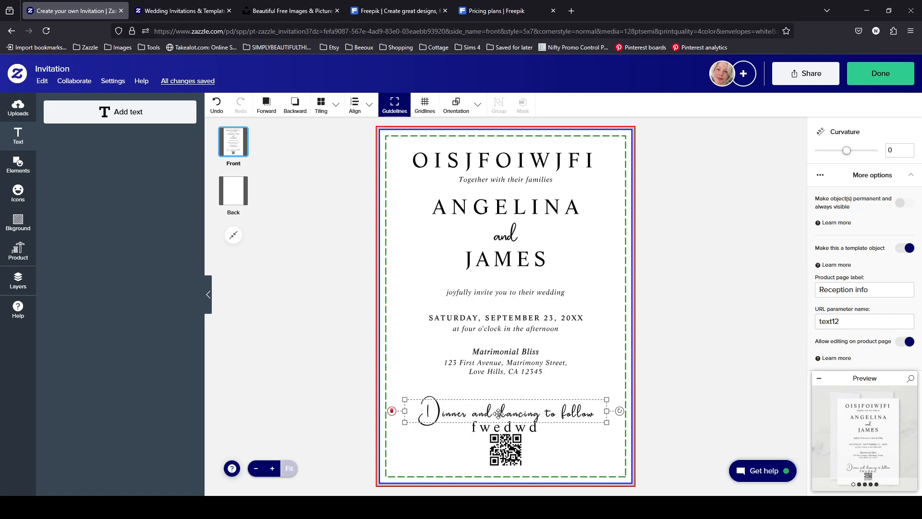
click(512, 429)
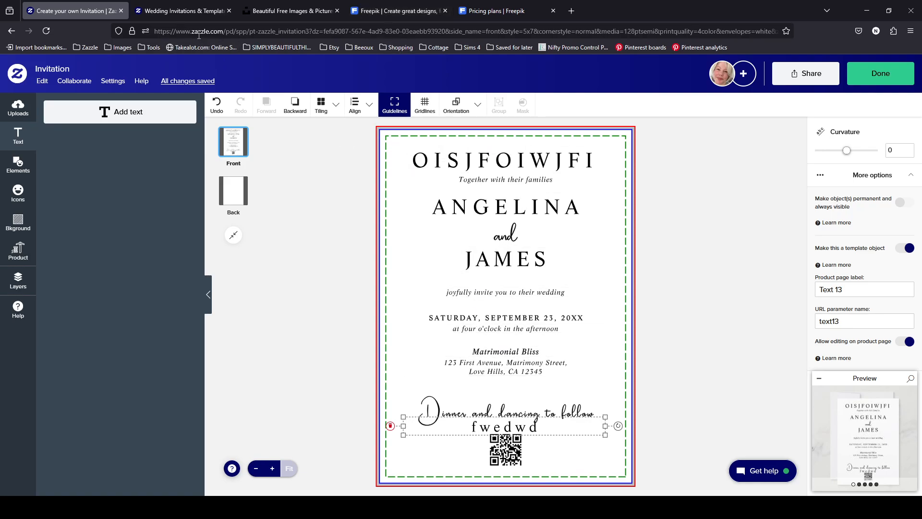
- Switch to Unsplash, compare the yearly and monthly pricing of the Unsplash+ plan, and return to the home page
click(296, 13)
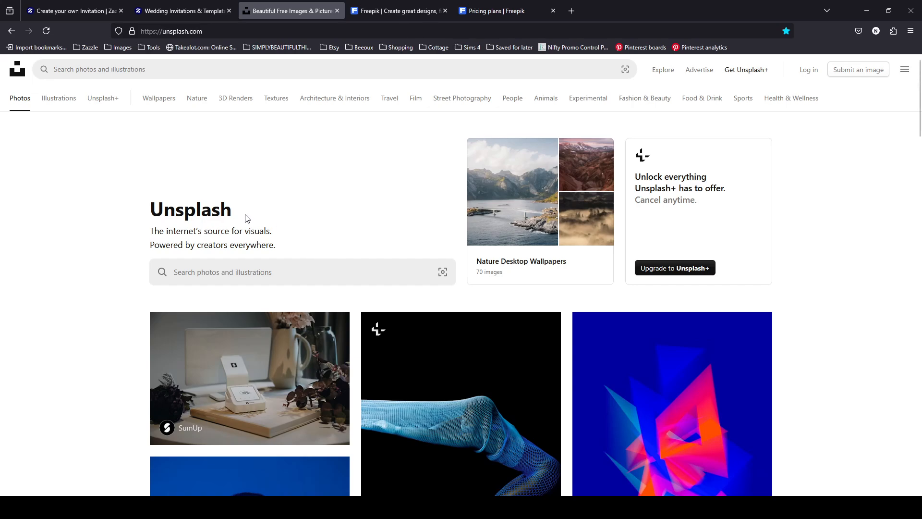
click(751, 76)
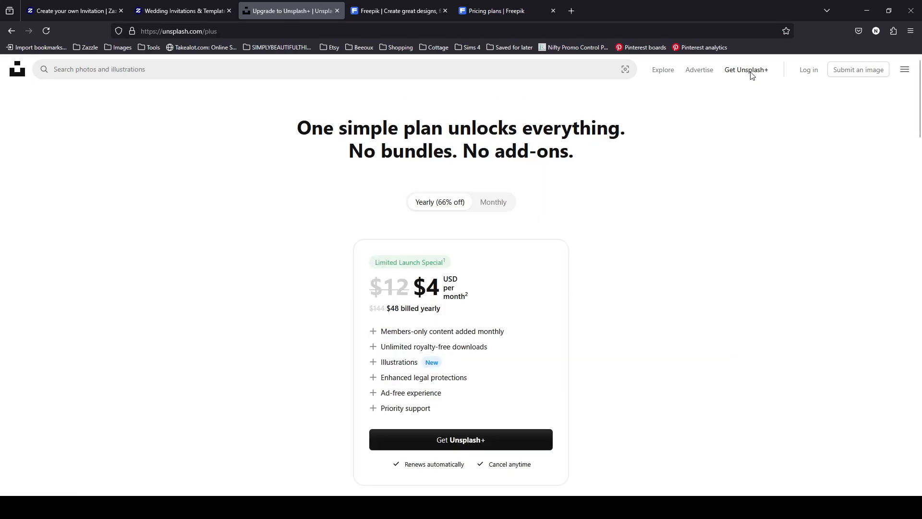
scroll(658, 379, down, 2)
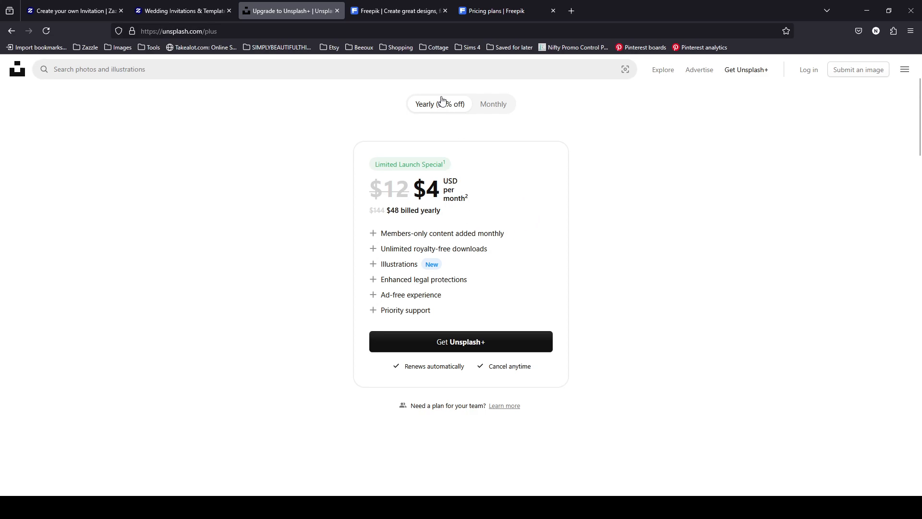
click(492, 103)
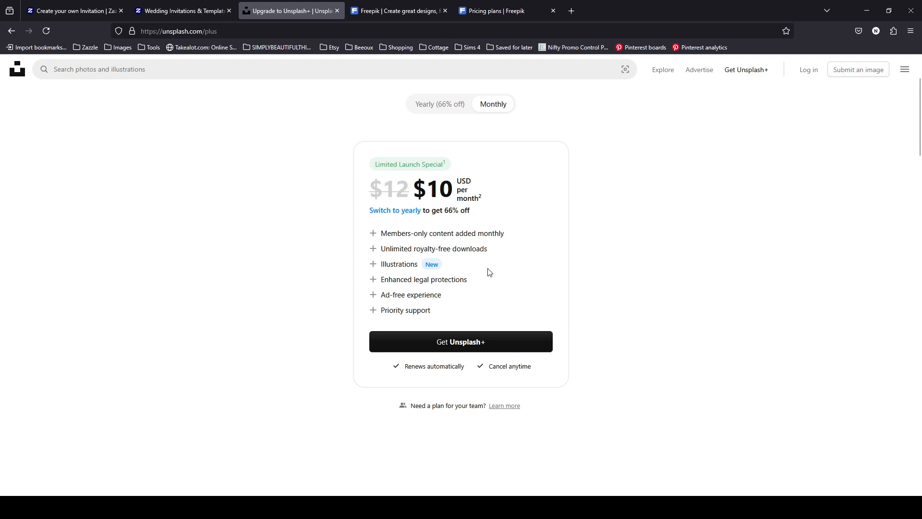
scroll(545, 395, up, 2)
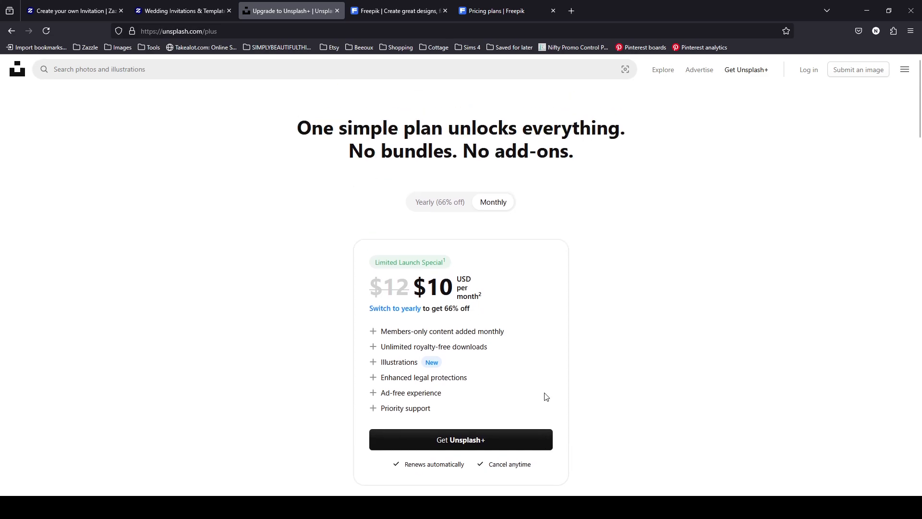
click(11, 31)
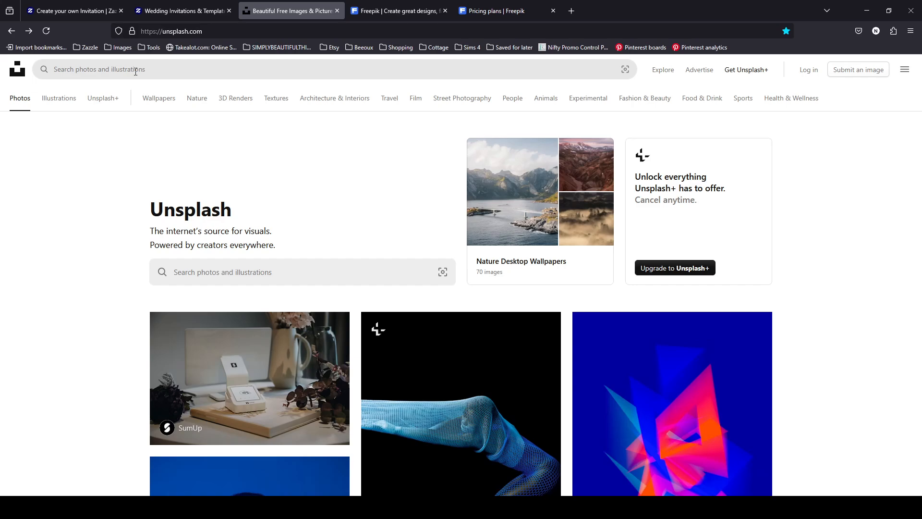
- Search Unsplash for the suggested term "couple at beach" and look over the first photos
click(135, 71)
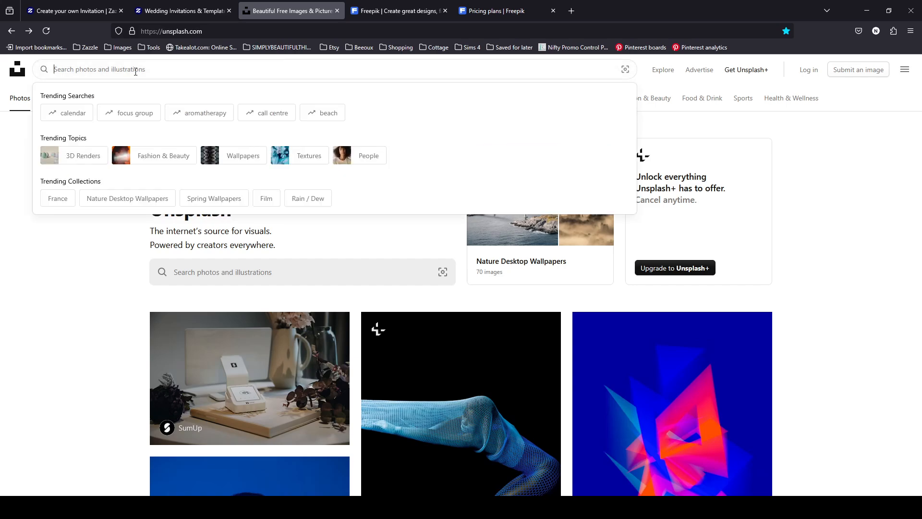
text(c)
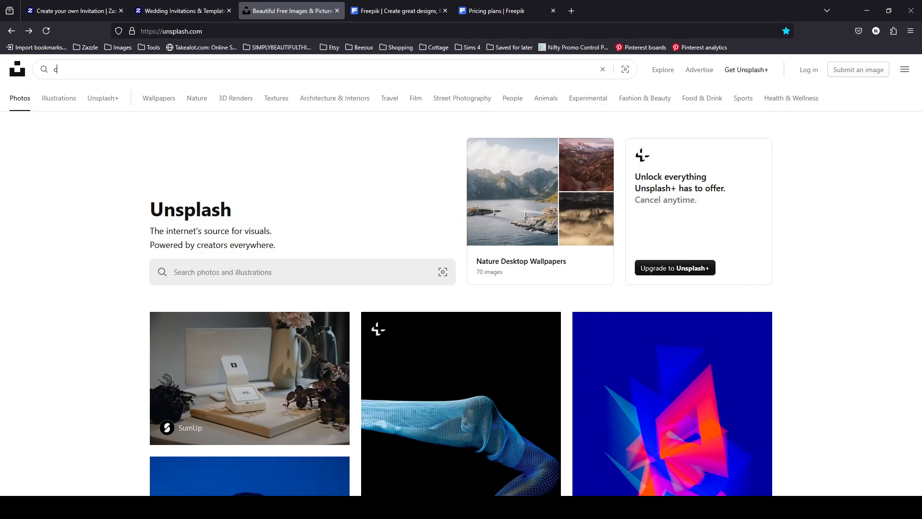
text(ouple)
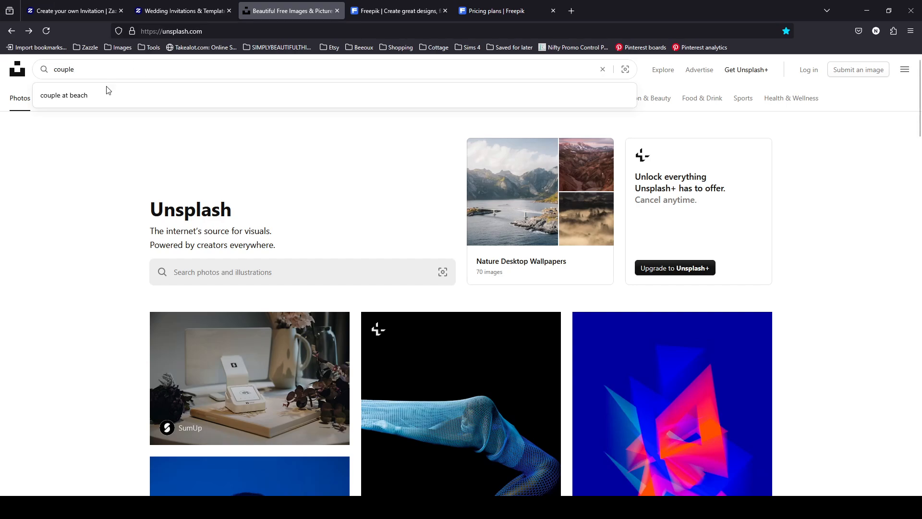
click(79, 96)
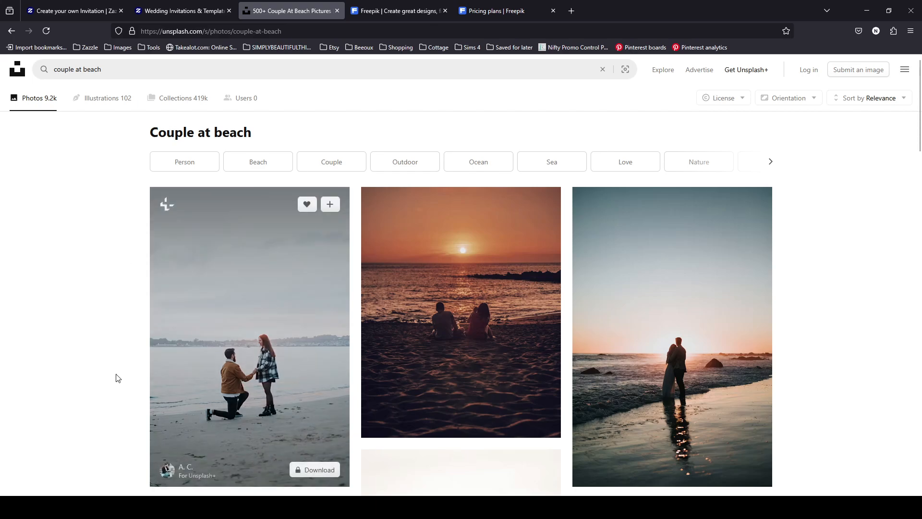
scroll(39, 381, down, 1)
scroll(40, 381, down, 2)
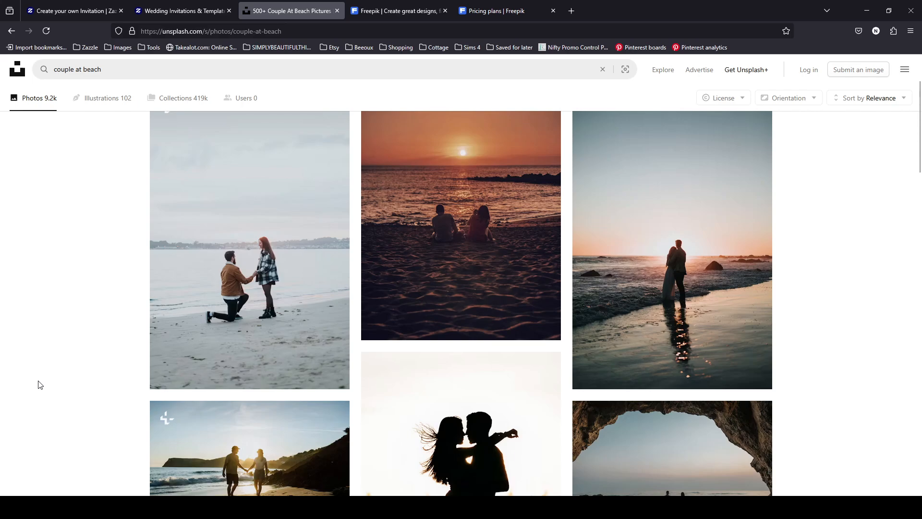
scroll(39, 381, up, 3)
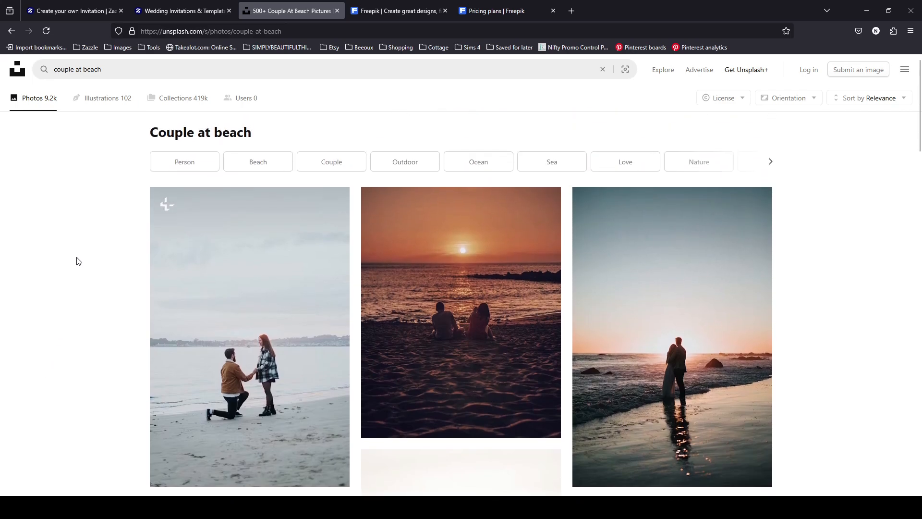
scroll(76, 259, down, 3)
scroll(305, 233, up, 3)
- Filter the "couple at beach" photos by the Free license
click(728, 100)
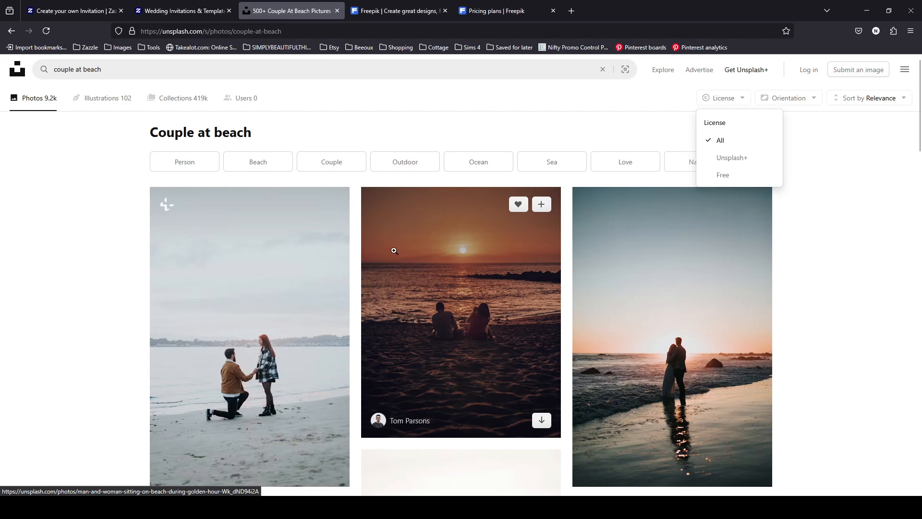
scroll(535, 244, down, 5)
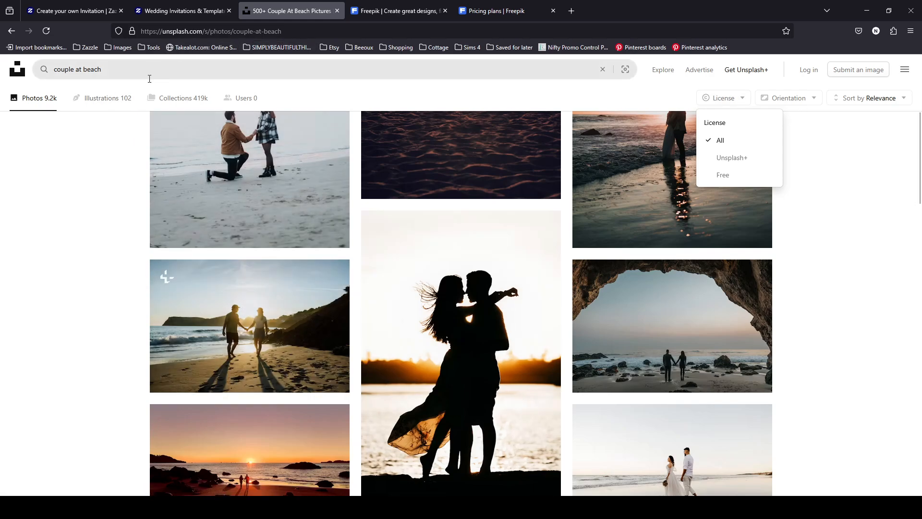
click(726, 102)
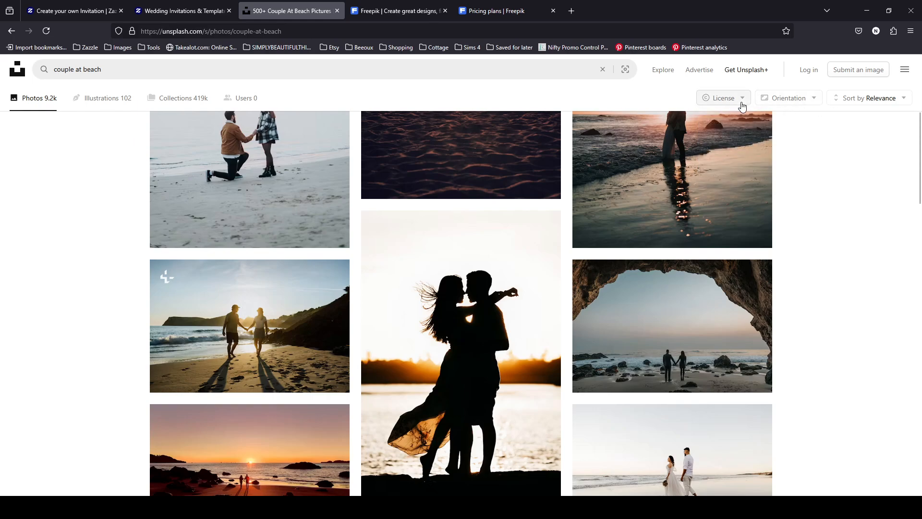
click(737, 104)
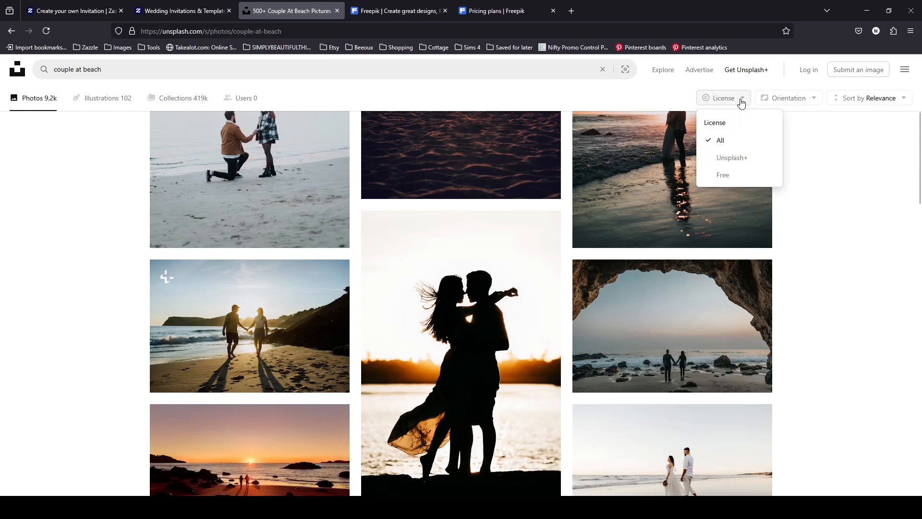
click(728, 176)
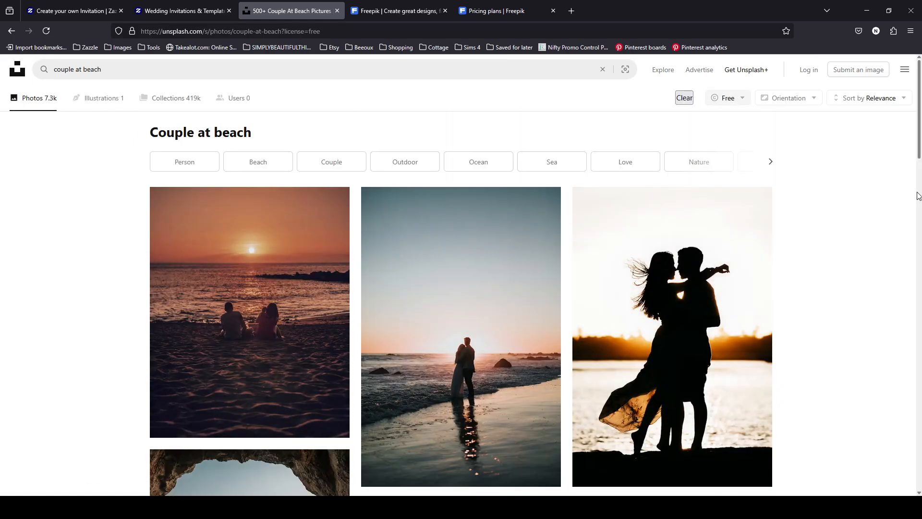
- Browse the free "couple at beach" photos to examine which pictures are available
scroll(892, 213, down, 3)
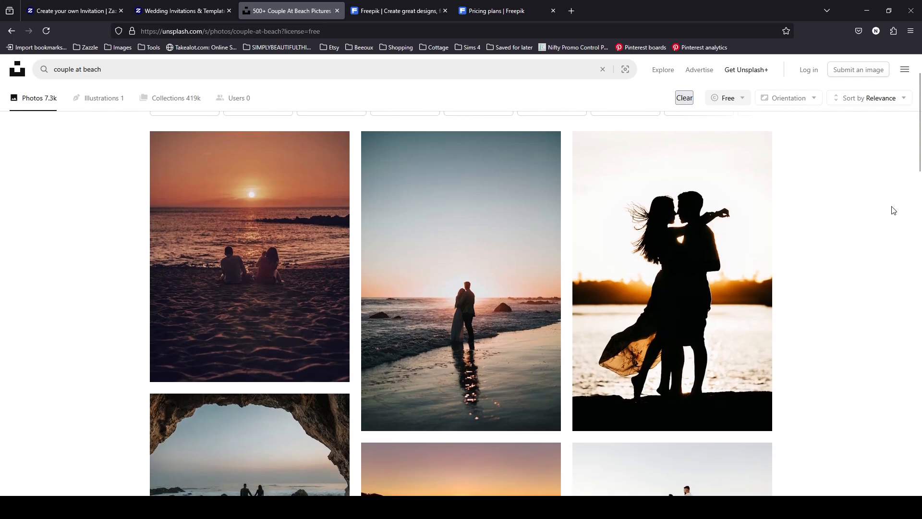
scroll(896, 209, down, 1)
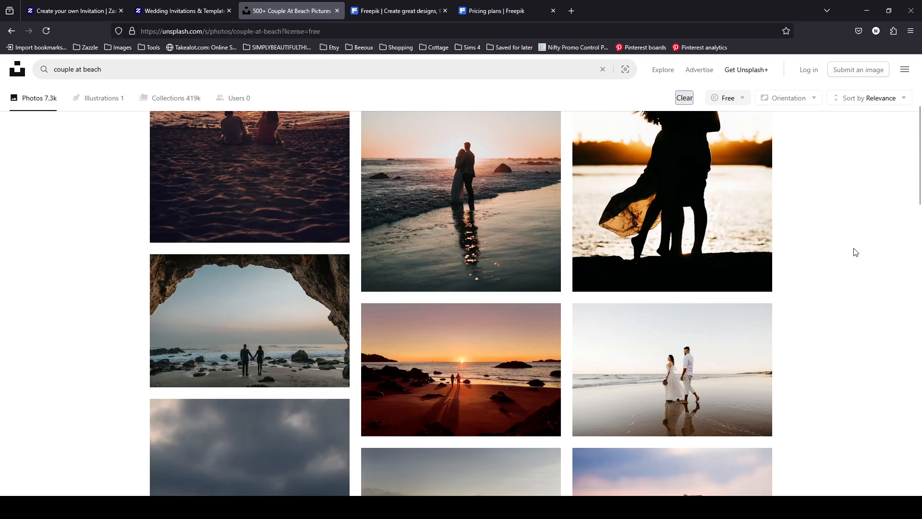
scroll(853, 246, up, 3)
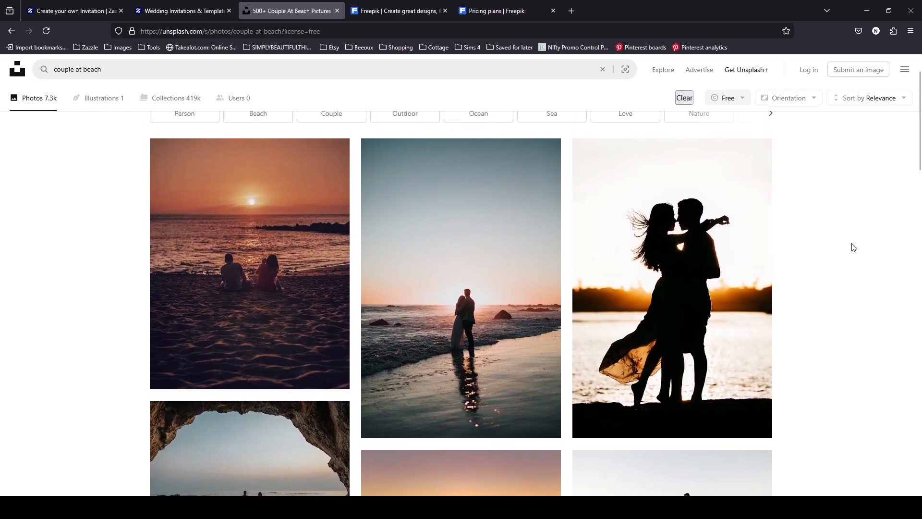
scroll(854, 248, down, 6)
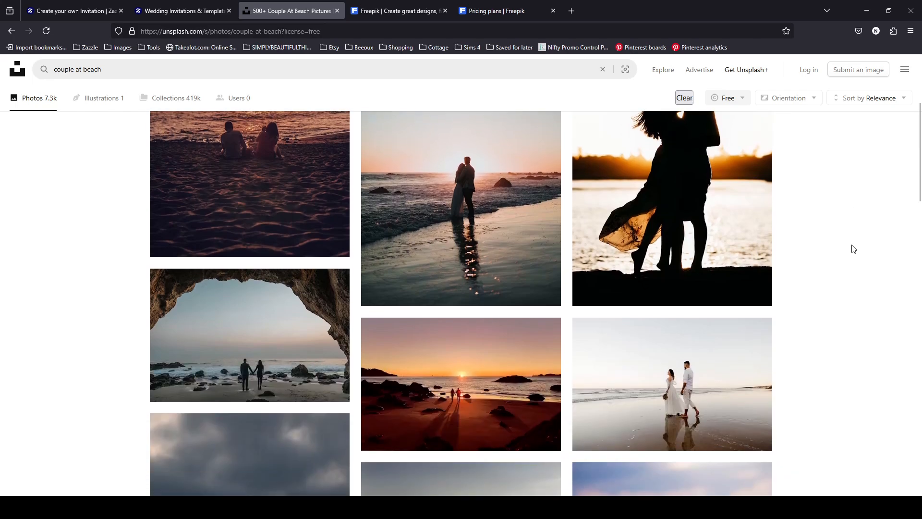
scroll(854, 249, down, 6)
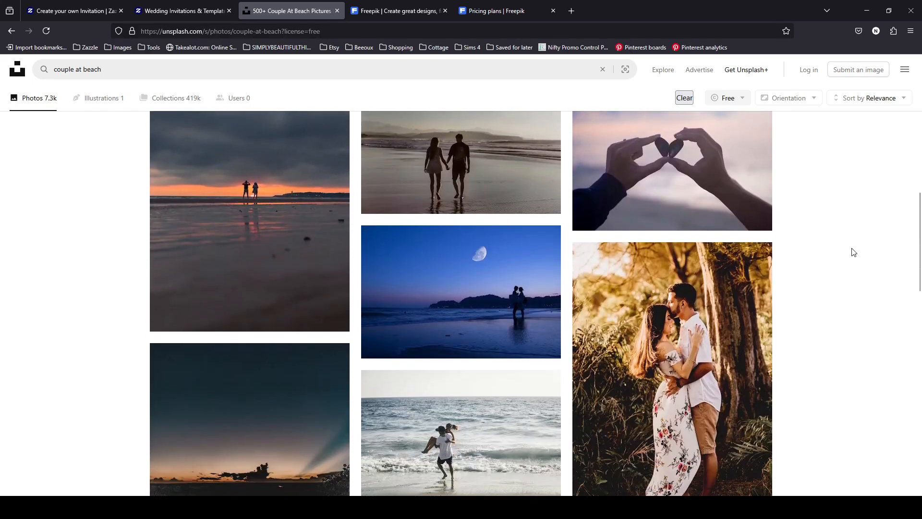
scroll(853, 252, down, 2)
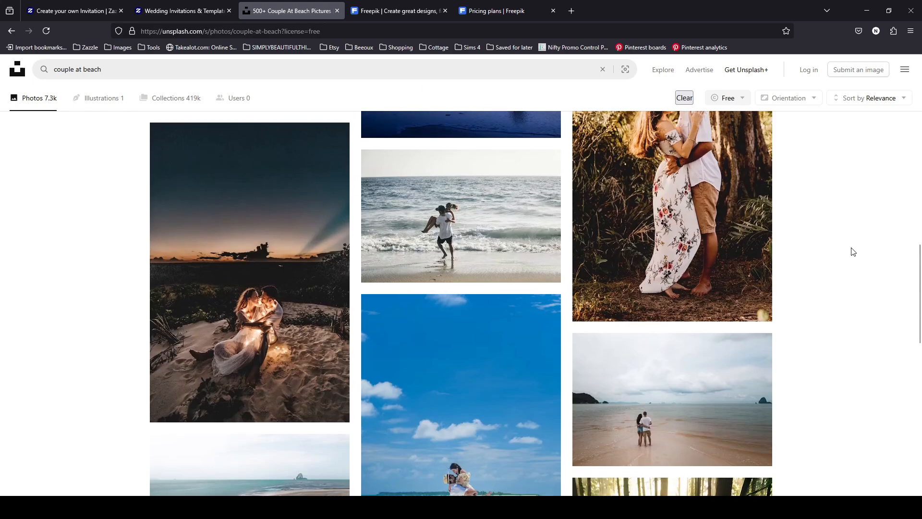
scroll(853, 252, down, 4)
scroll(853, 252, down, 6)
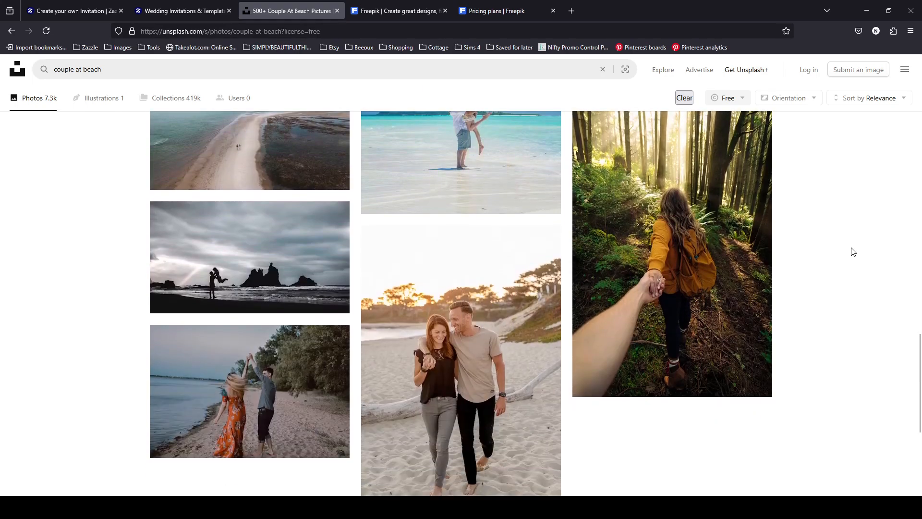
scroll(854, 252, up, 4)
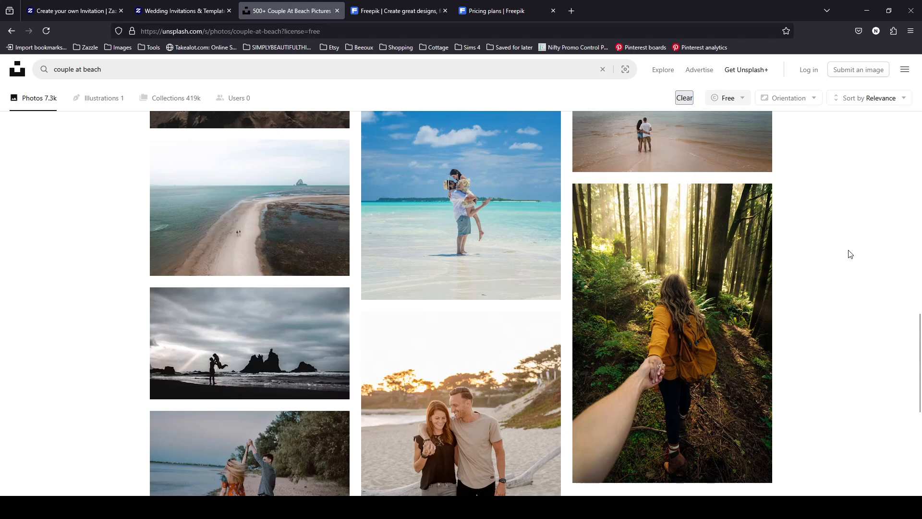
scroll(851, 254, up, 5)
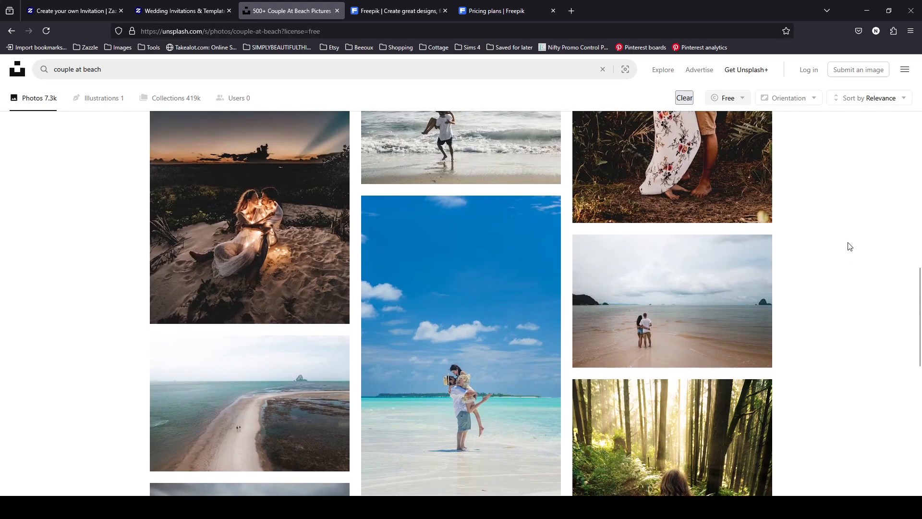
scroll(850, 246, up, 6)
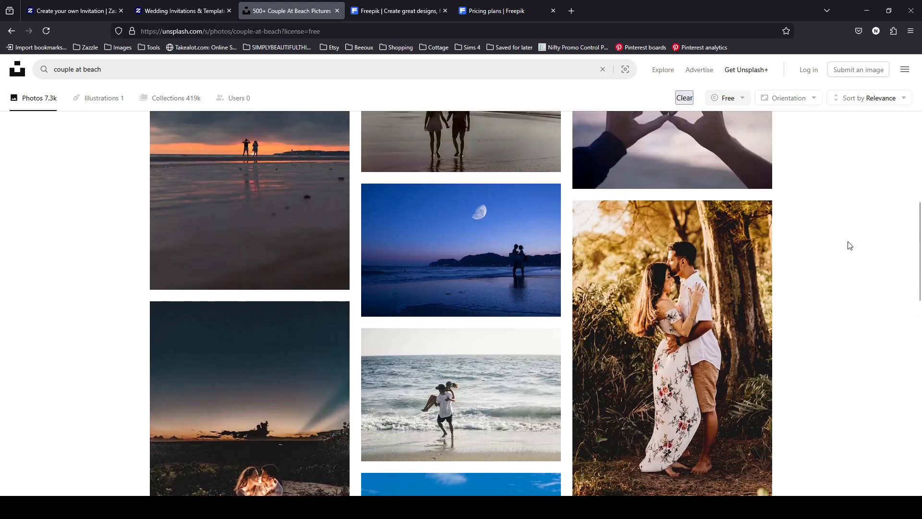
scroll(849, 245, up, 4)
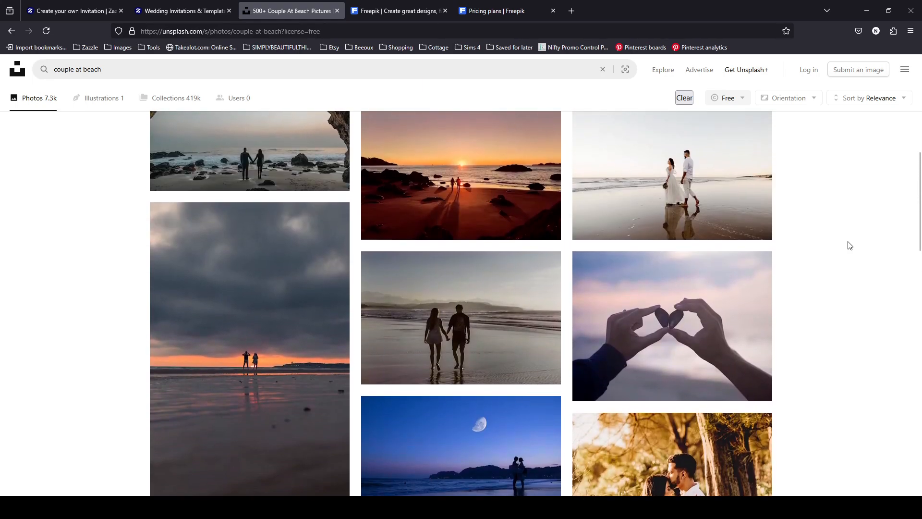
- Look over the profile of the photographer of the couple standing on the shore at sunset, and return to the "couple at beach" results
scroll(849, 245, up, 7)
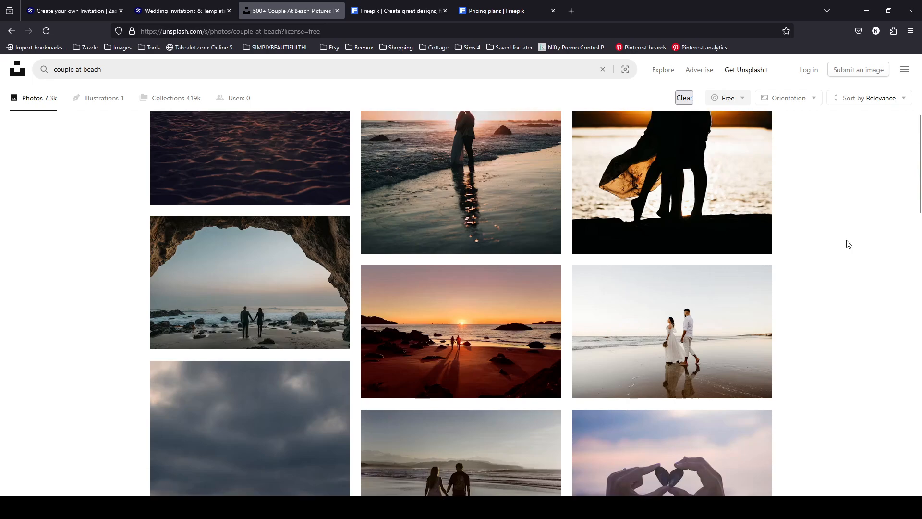
scroll(849, 244, up, 1)
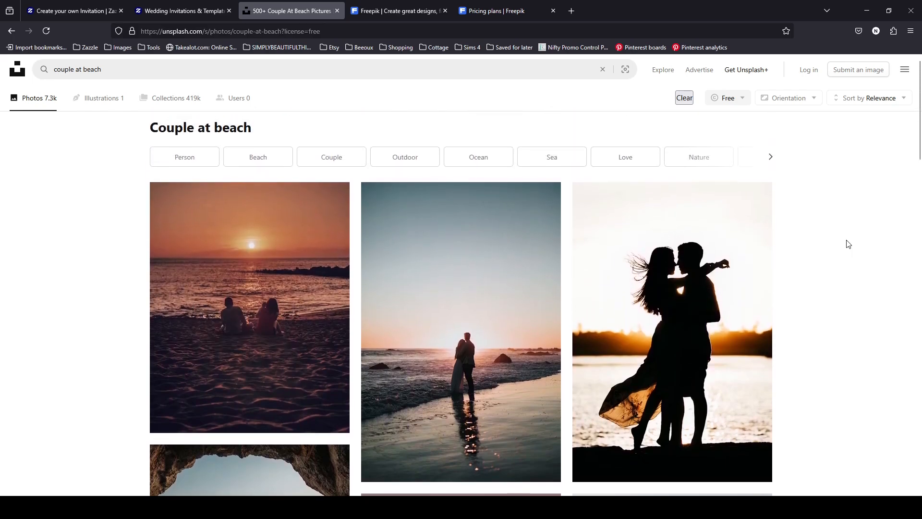
scroll(849, 244, down, 2)
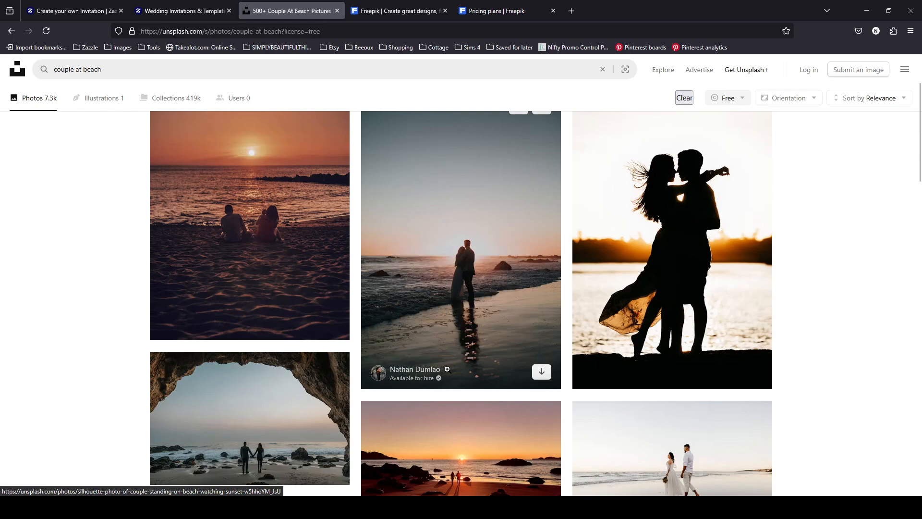
click(429, 376)
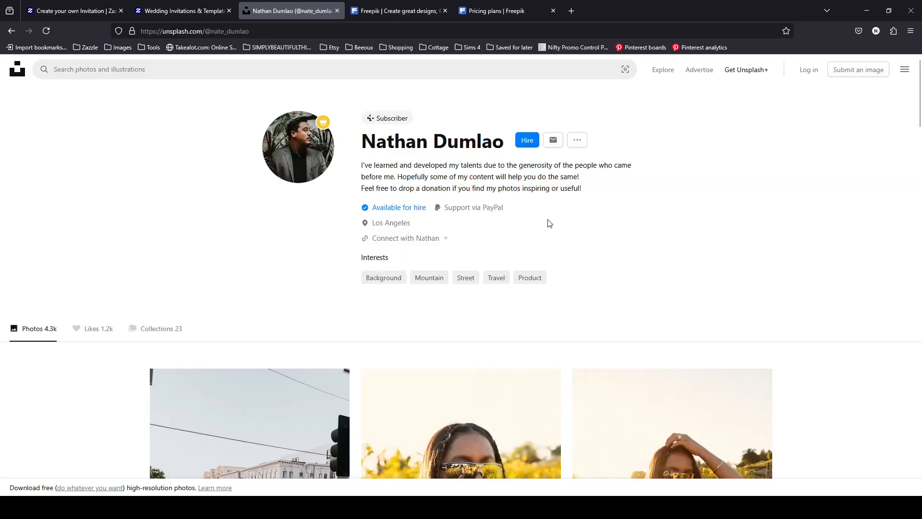
scroll(601, 255, down, 10)
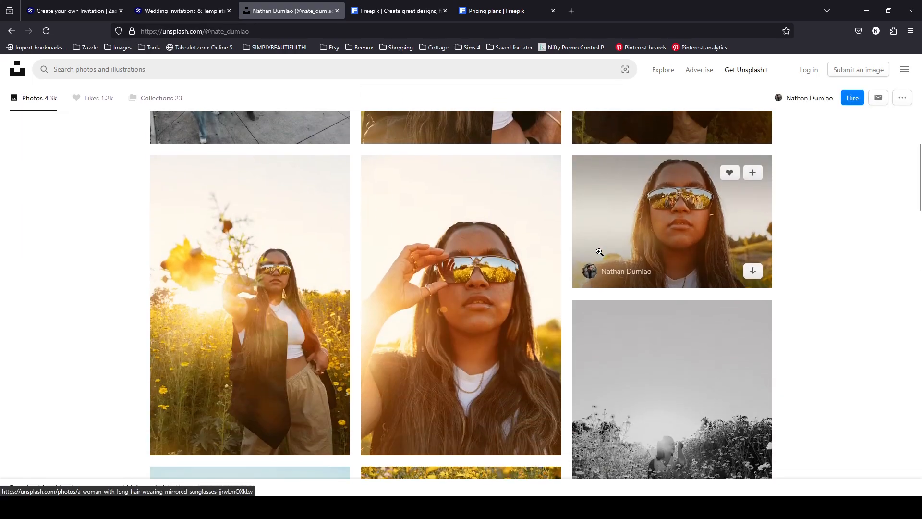
scroll(784, 275, up, 5)
scroll(784, 275, up, 5)
click(12, 31)
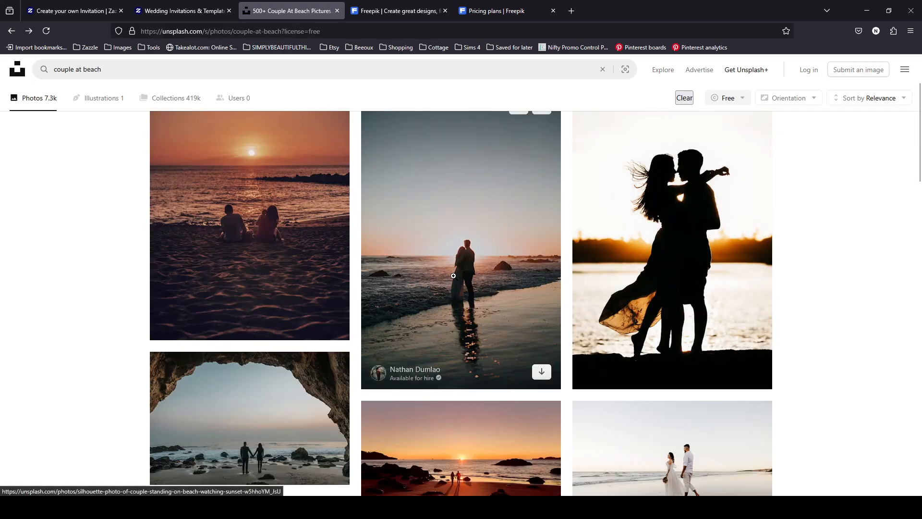
- Reopen the same photographer's profile and browse the portfolio for groups of photos from the same shoot
click(431, 377)
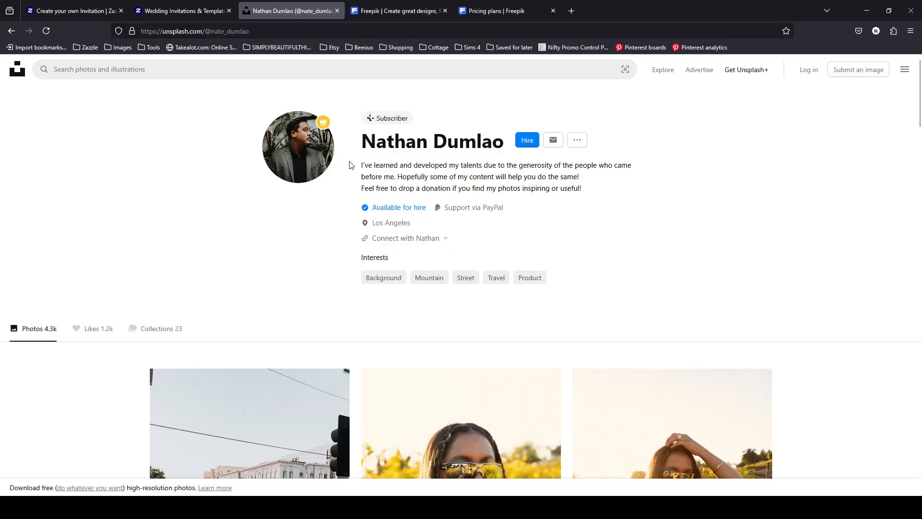
scroll(833, 273, down, 4)
scroll(832, 272, down, 20)
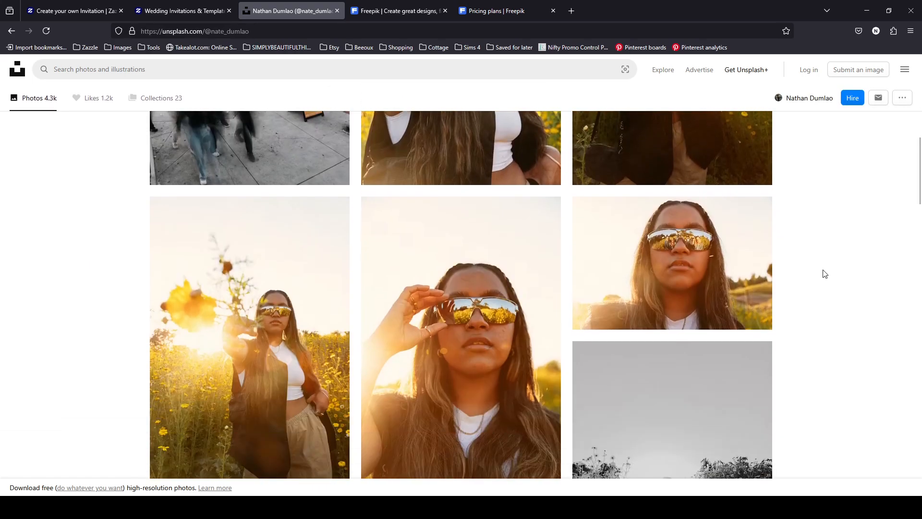
scroll(825, 274, down, 20)
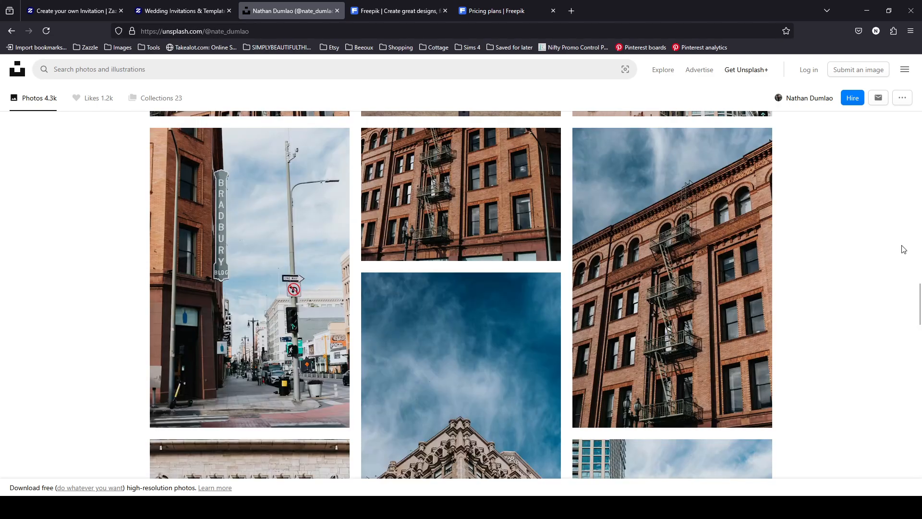
scroll(904, 250, down, 15)
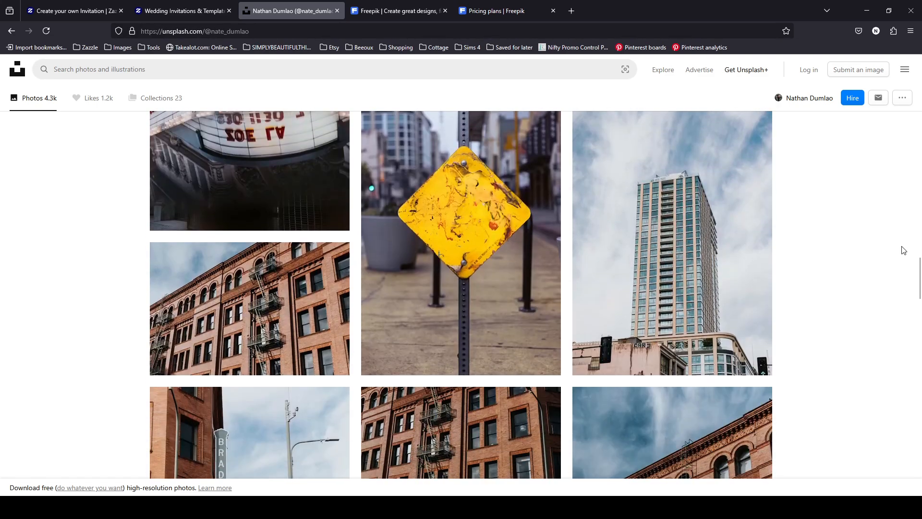
scroll(905, 252, down, 9)
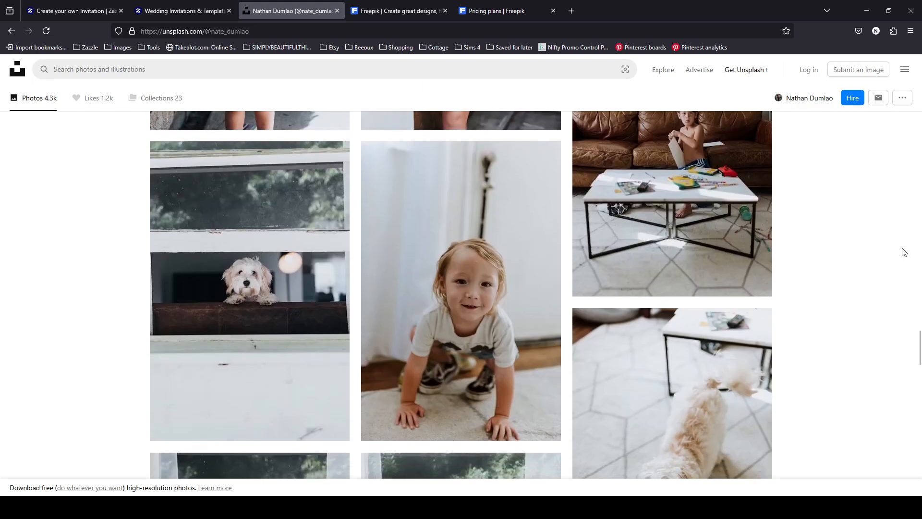
scroll(905, 254, down, 6)
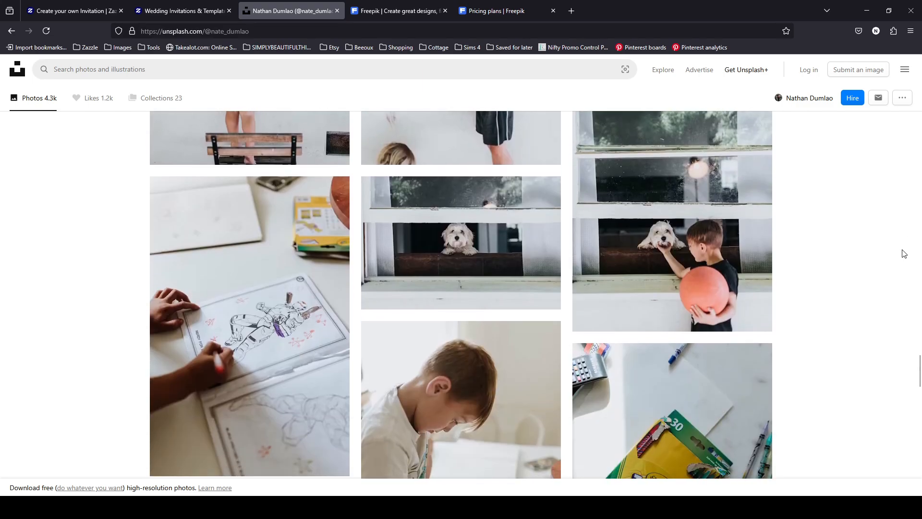
scroll(905, 253, down, 3)
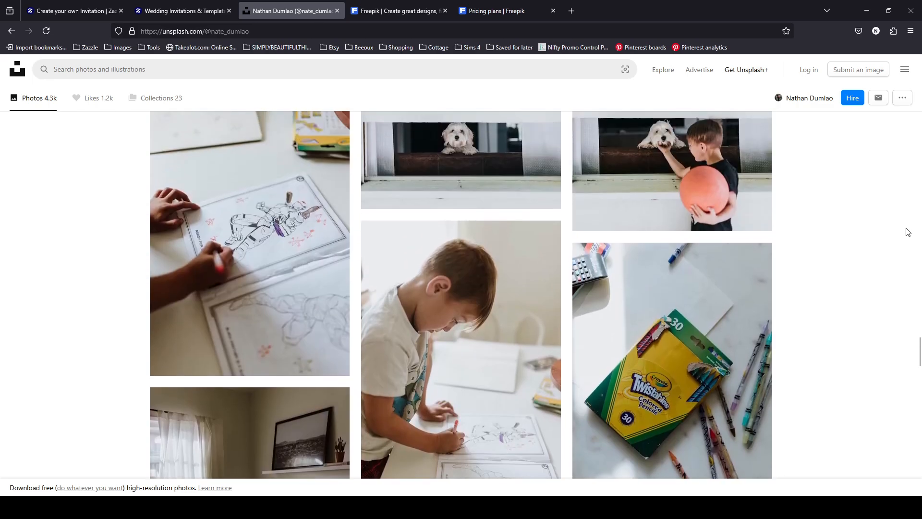
- Examine the toddler photos in the photographer's portfolio for shots that show the same child
scroll(908, 232, up, 10)
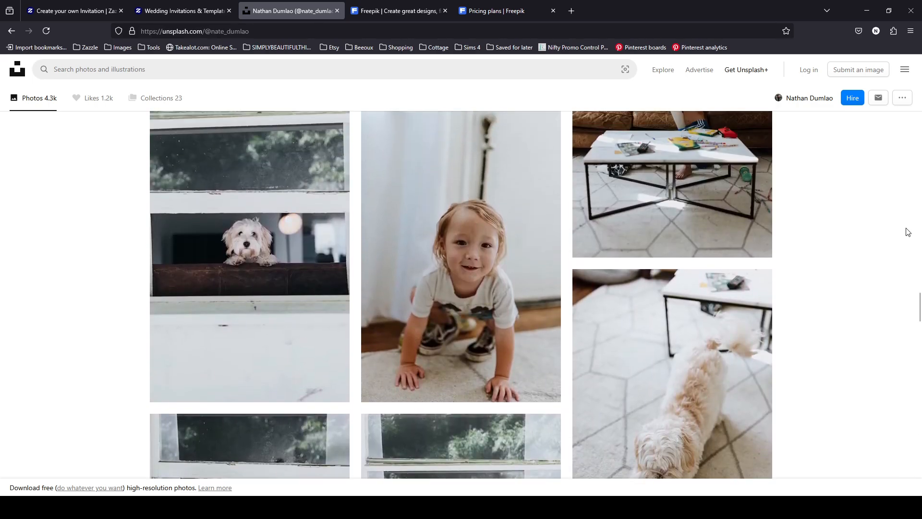
scroll(508, 267, up, 3)
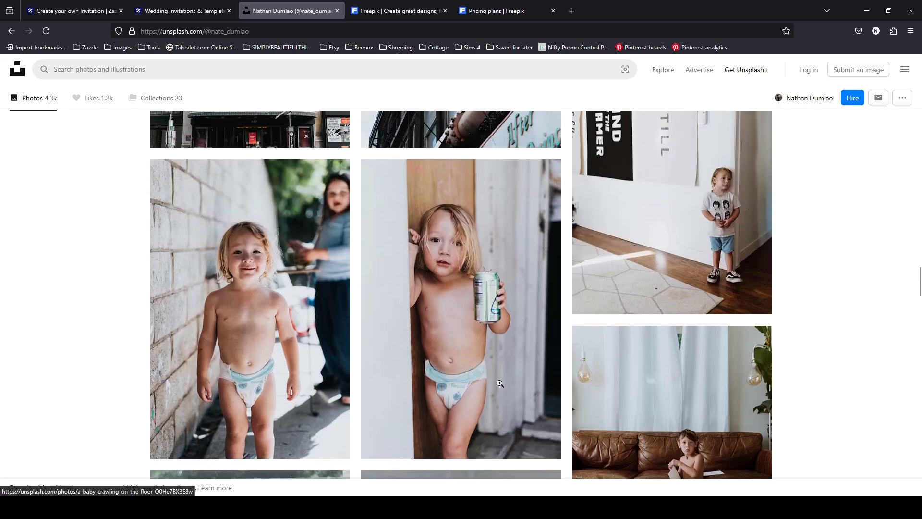
scroll(496, 380, down, 5)
scroll(496, 380, up, 3)
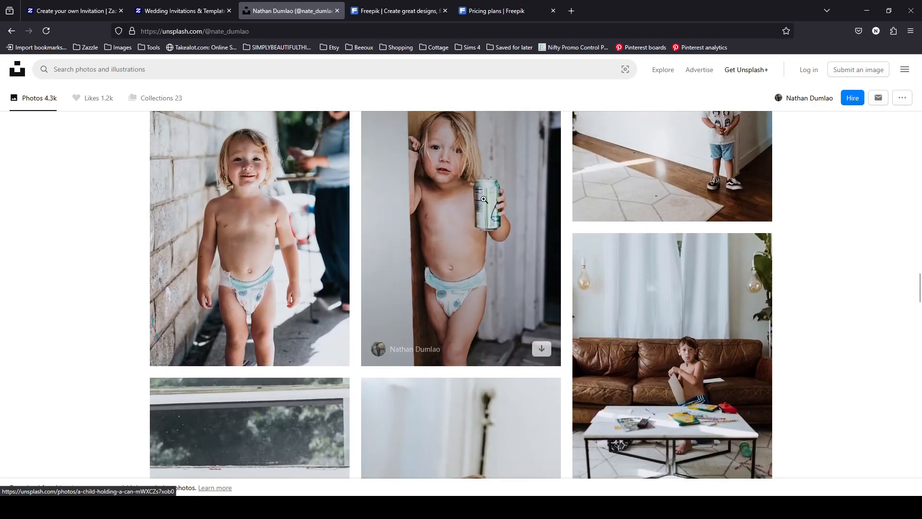
scroll(501, 388, up, 3)
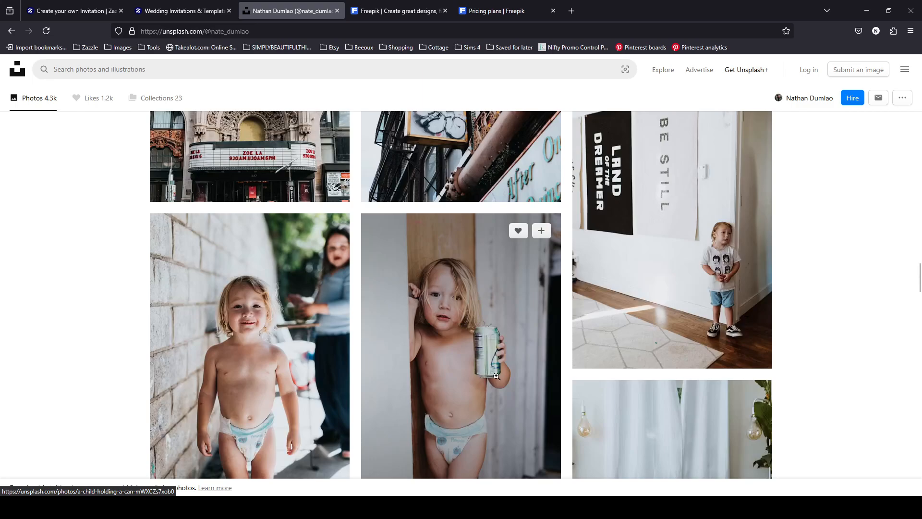
scroll(461, 298, down, 4)
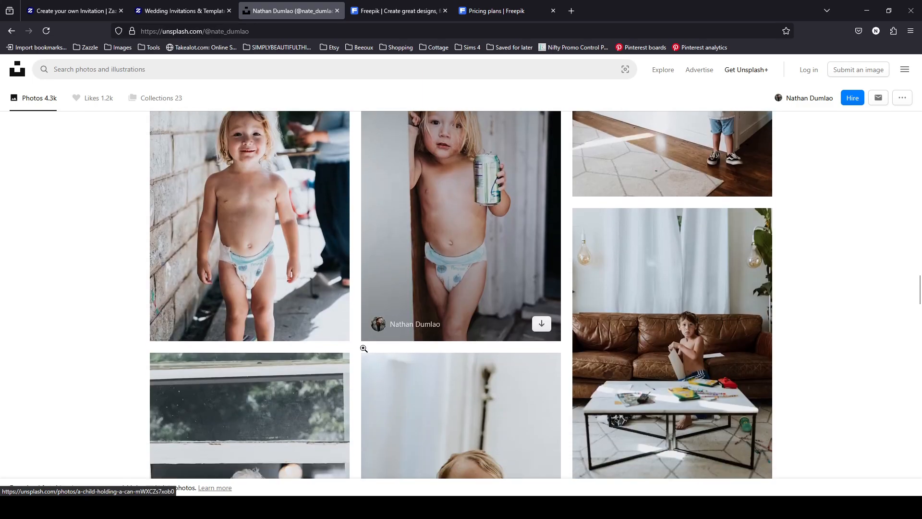
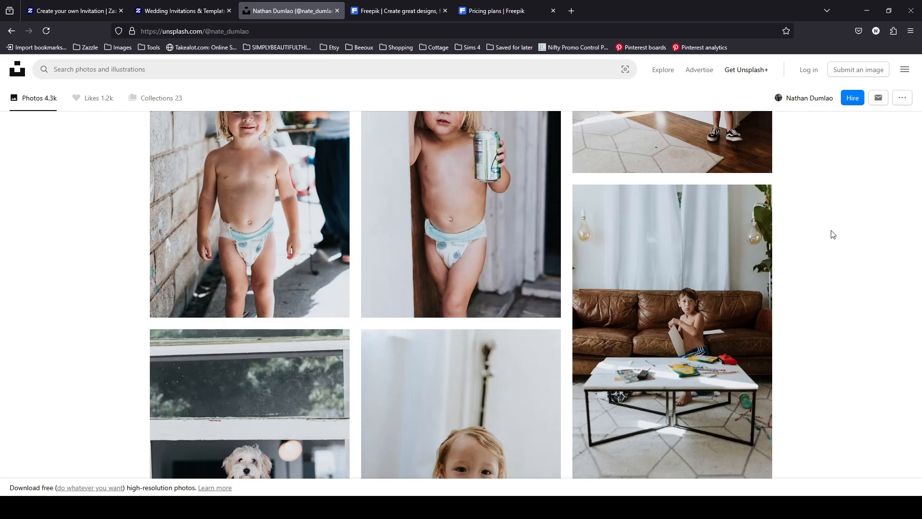
scroll(860, 274, up, 4)
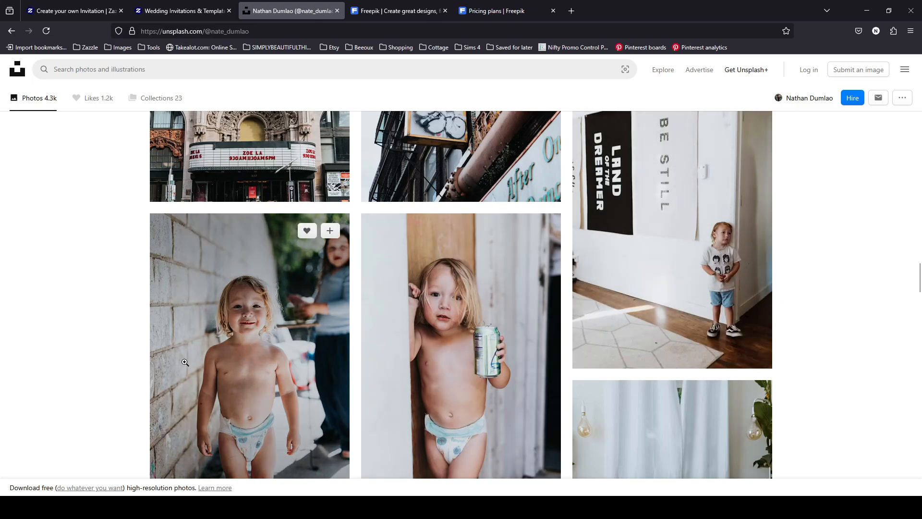
- Compare the portfolio's photos of the children, the dog and the home interior to examine which belong to one series
scroll(865, 293, down, 15)
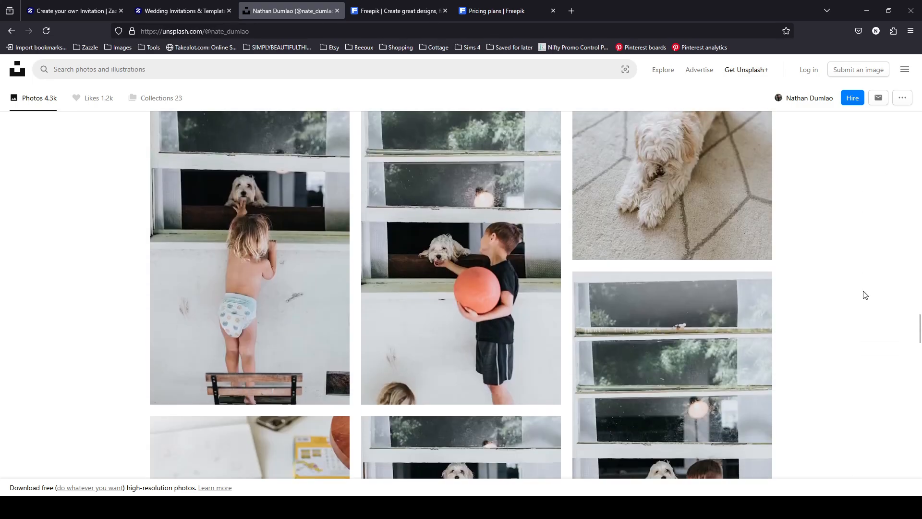
scroll(864, 294, down, 5)
scroll(863, 294, up, 3)
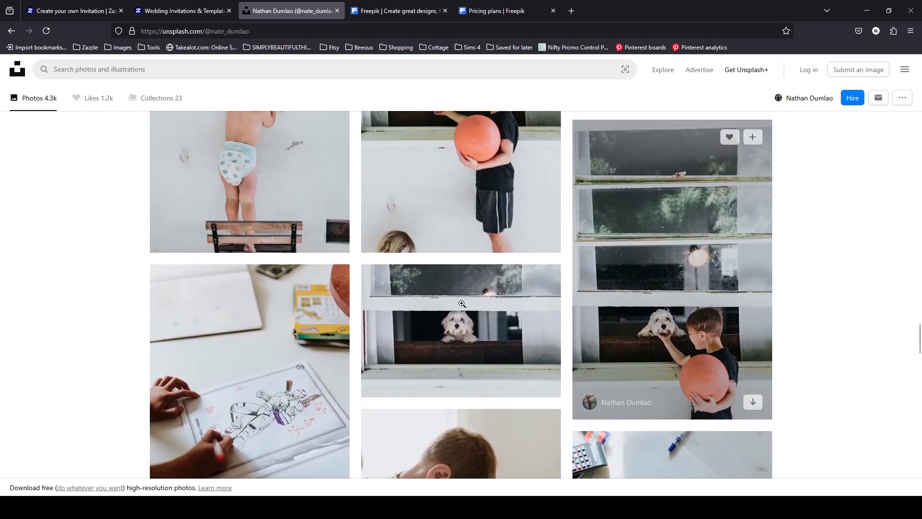
scroll(683, 276, up, 5)
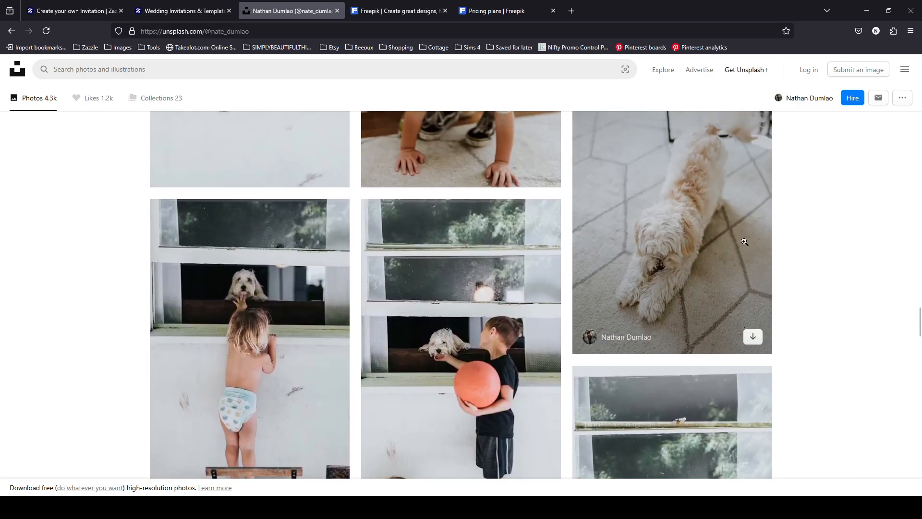
scroll(838, 309, down, 9)
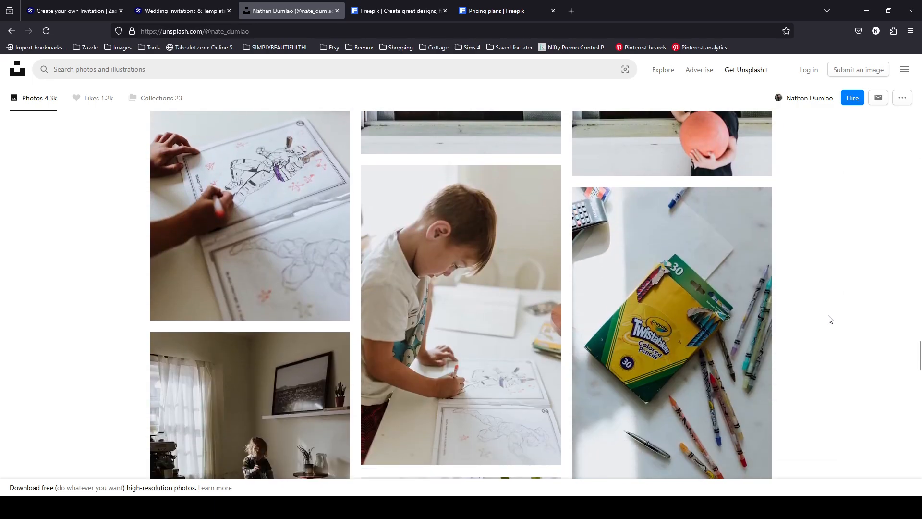
scroll(845, 303, down, 5)
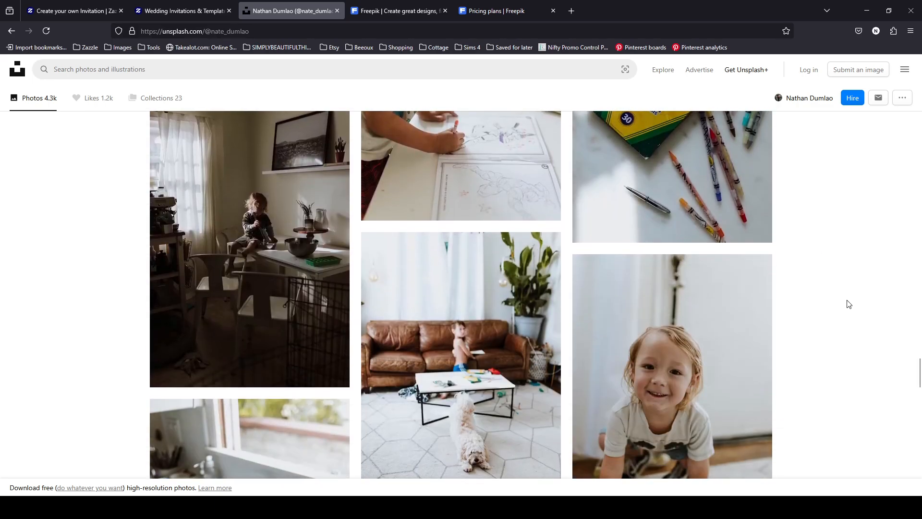
scroll(720, 307, down, 3)
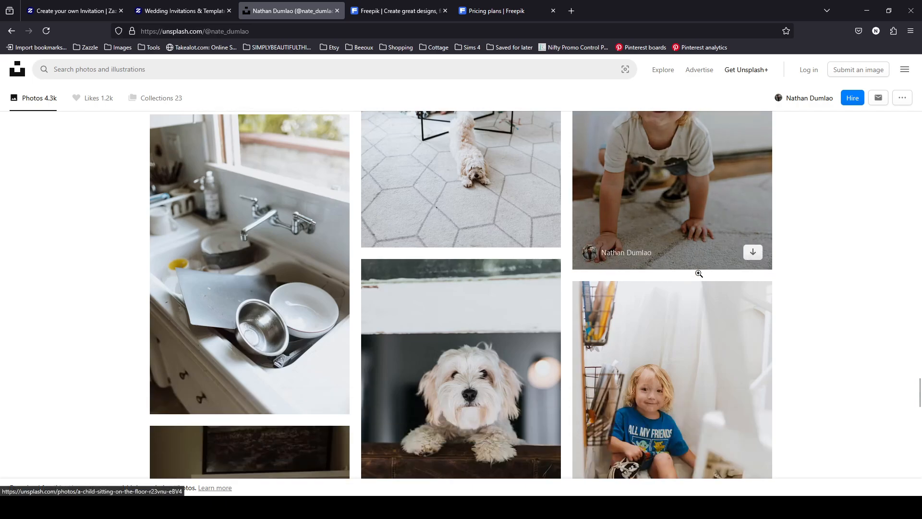
scroll(620, 252, down, 1)
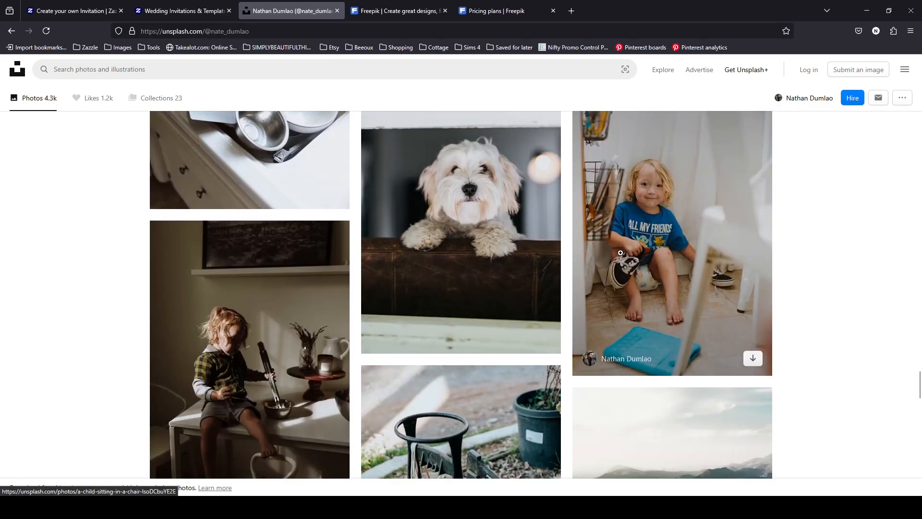
scroll(664, 254, down, 3)
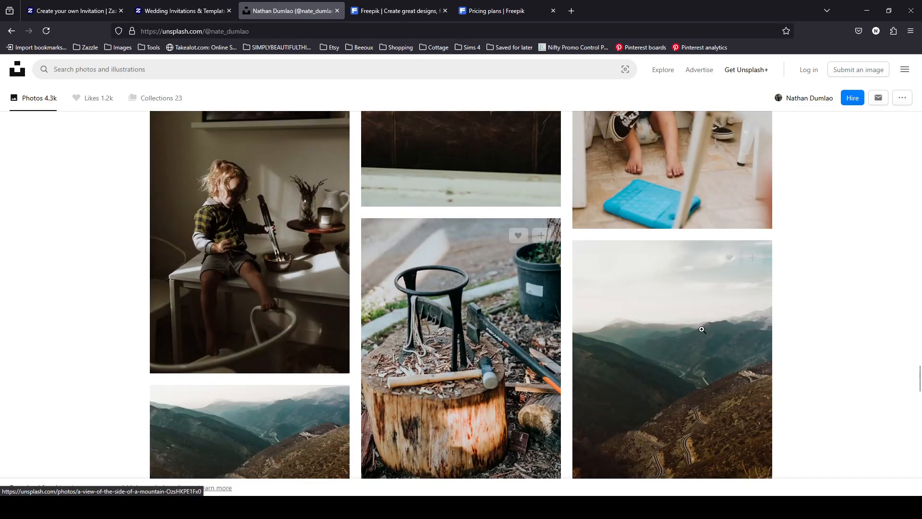
scroll(885, 328, down, 5)
scroll(885, 328, up, 10)
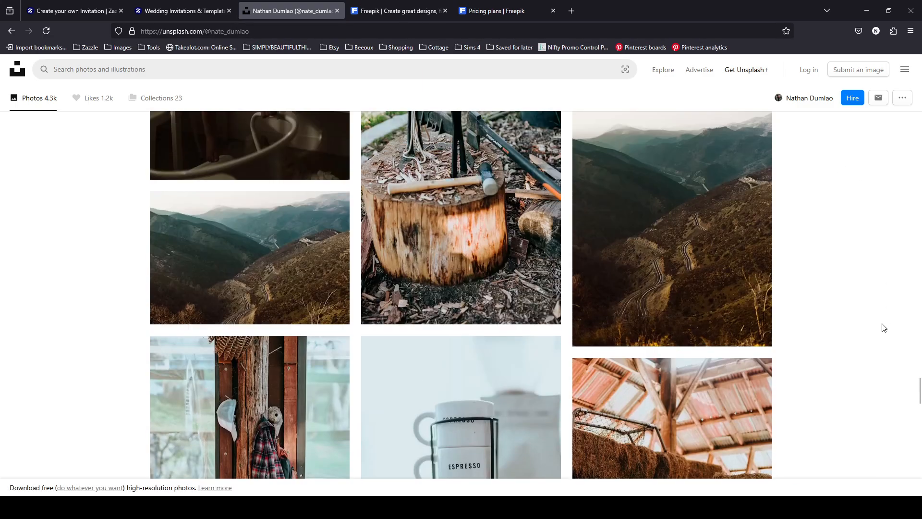
scroll(884, 327, up, 2)
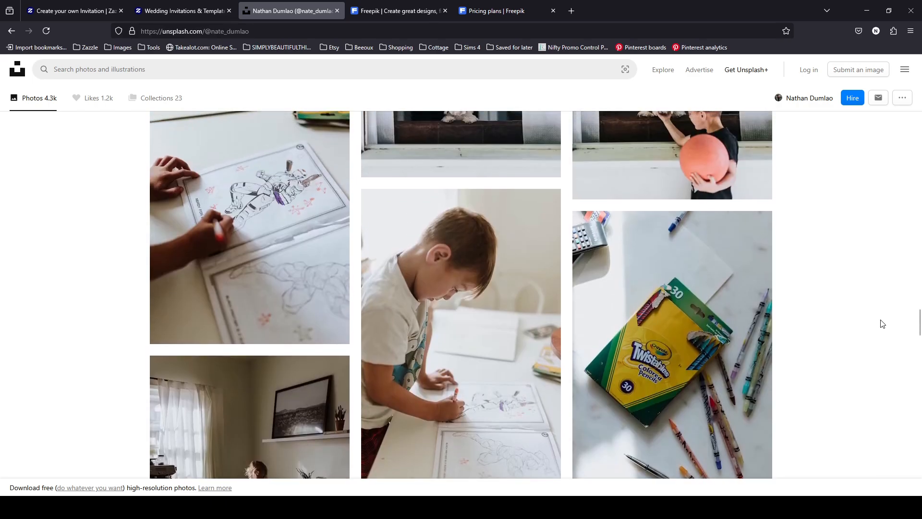
scroll(883, 323, down, 4)
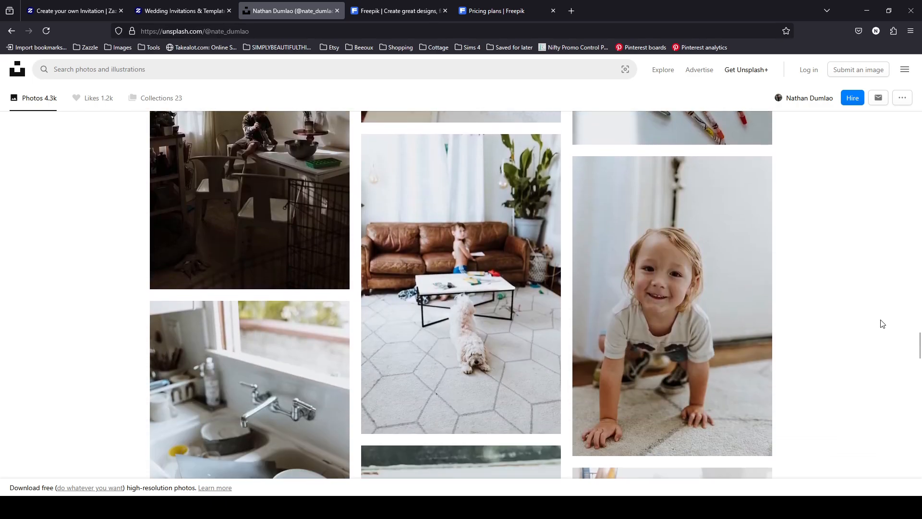
- Browse further through the photographer's portfolio to examine the pier, coffee and food photo series
scroll(883, 324, down, 20)
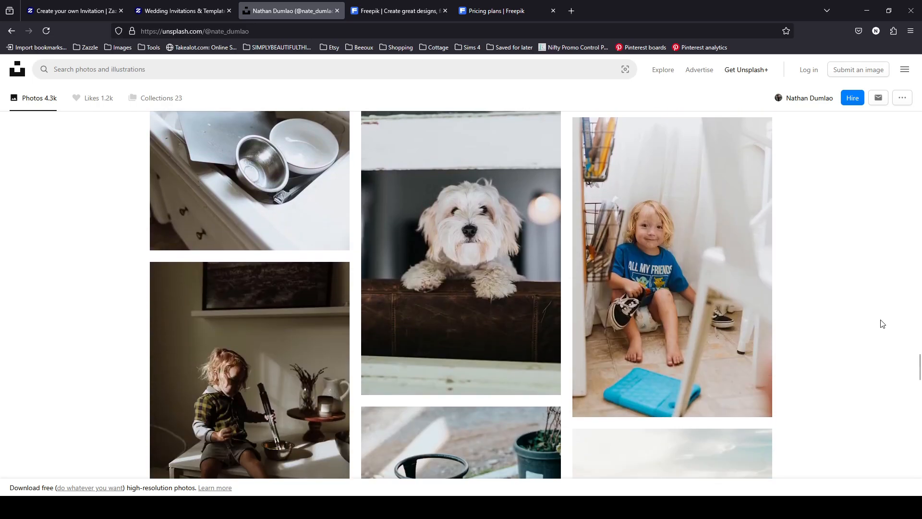
scroll(883, 324, down, 15)
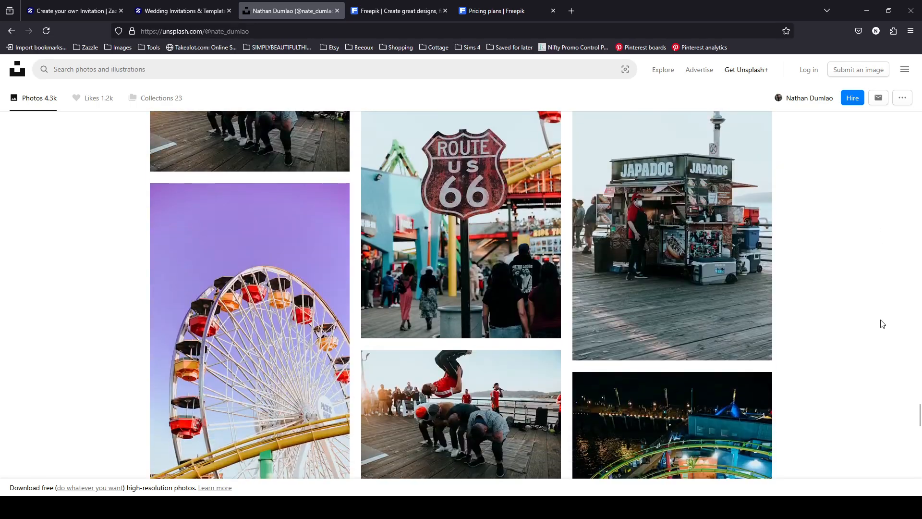
scroll(889, 363, down, 10)
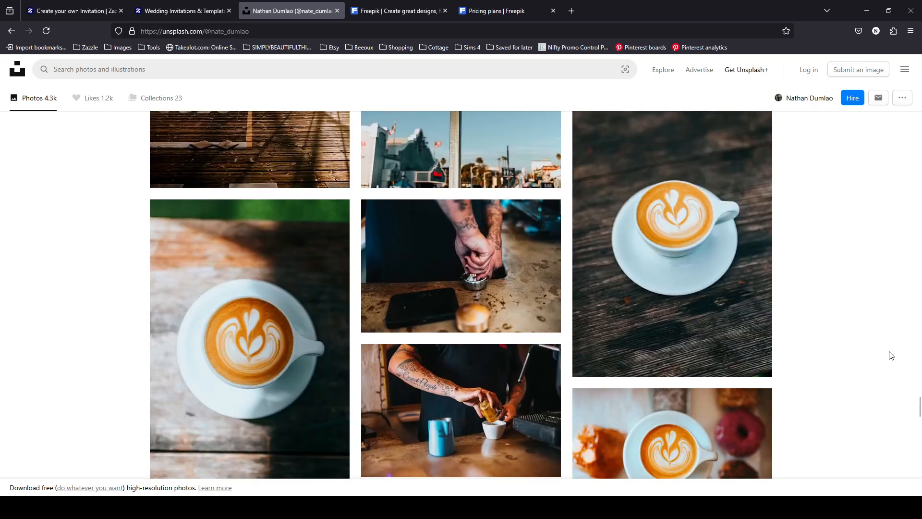
scroll(891, 356, down, 6)
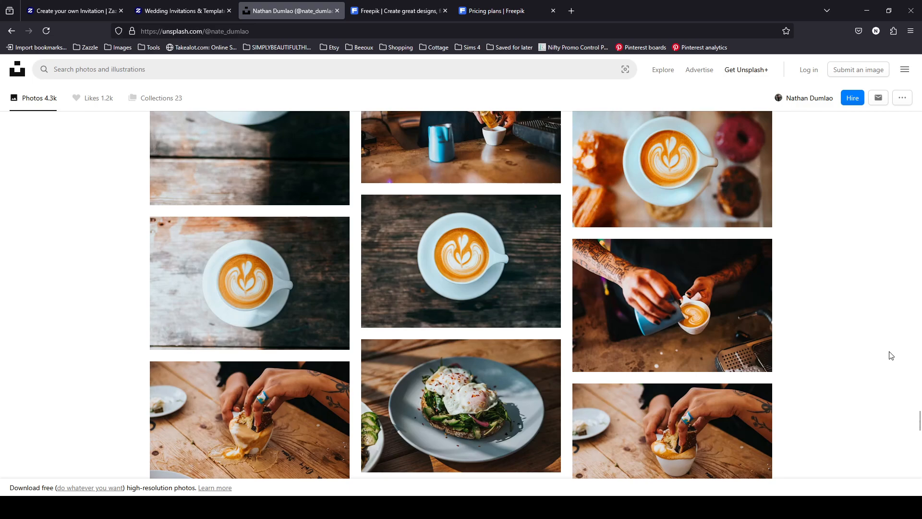
- Browse further through the photographer's portfolio to examine the microphone, city skyline, night street and downtown photo series
scroll(891, 356, down, 20)
scroll(891, 356, down, 20)
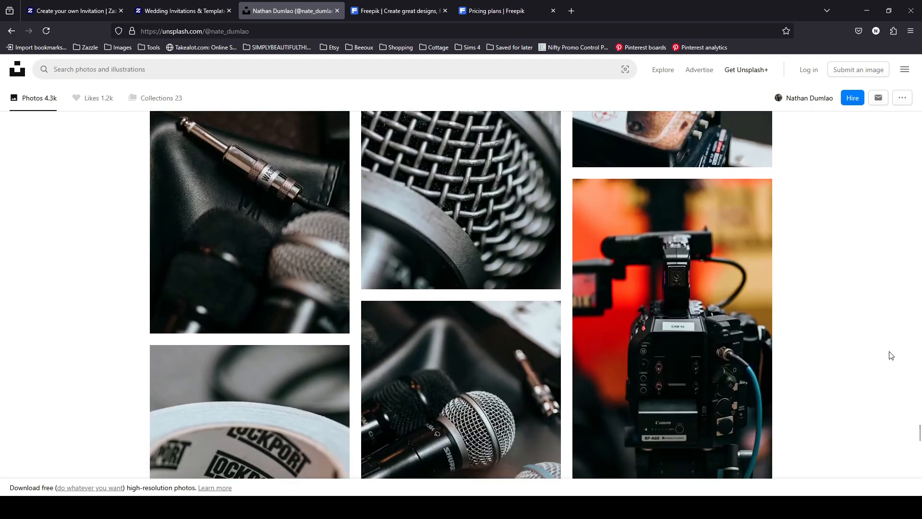
scroll(865, 351, down, 9)
scroll(870, 345, down, 10)
scroll(870, 345, down, 10)
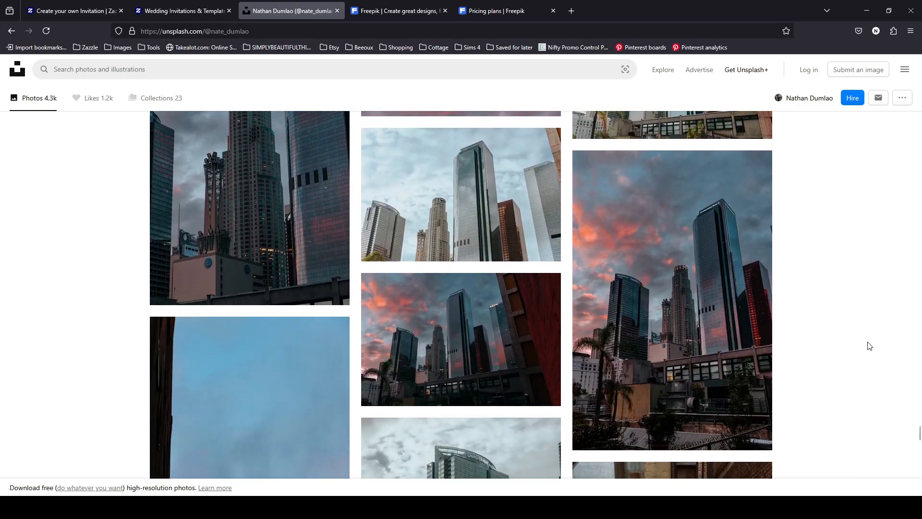
scroll(870, 346, down, 15)
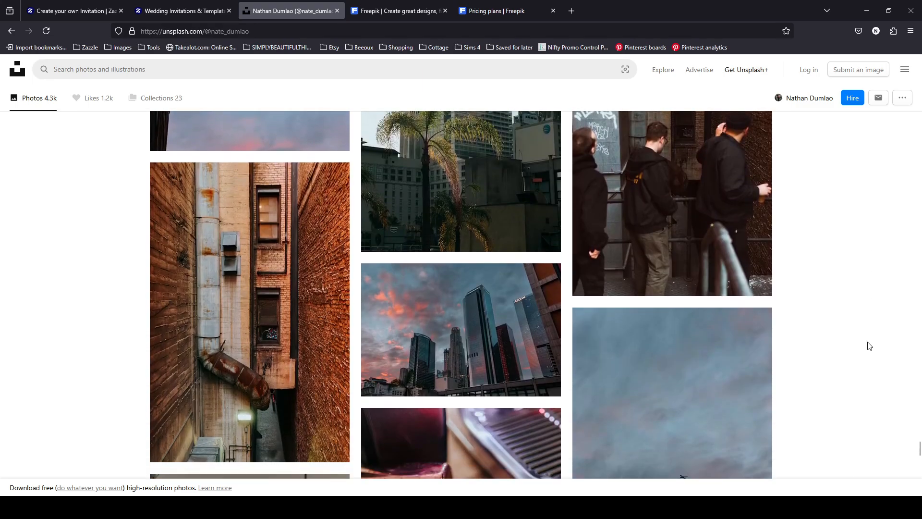
scroll(870, 345, down, 5)
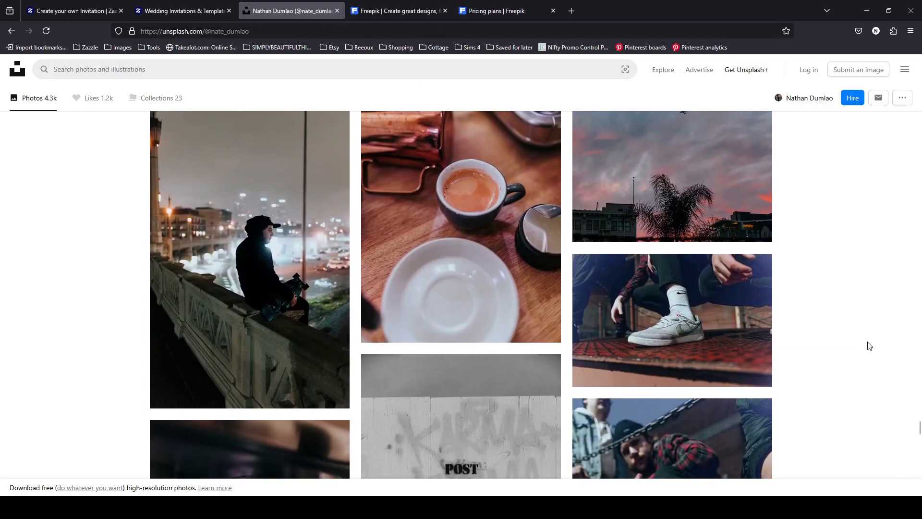
scroll(870, 345, down, 8)
scroll(870, 345, down, 3)
scroll(870, 345, down, 8)
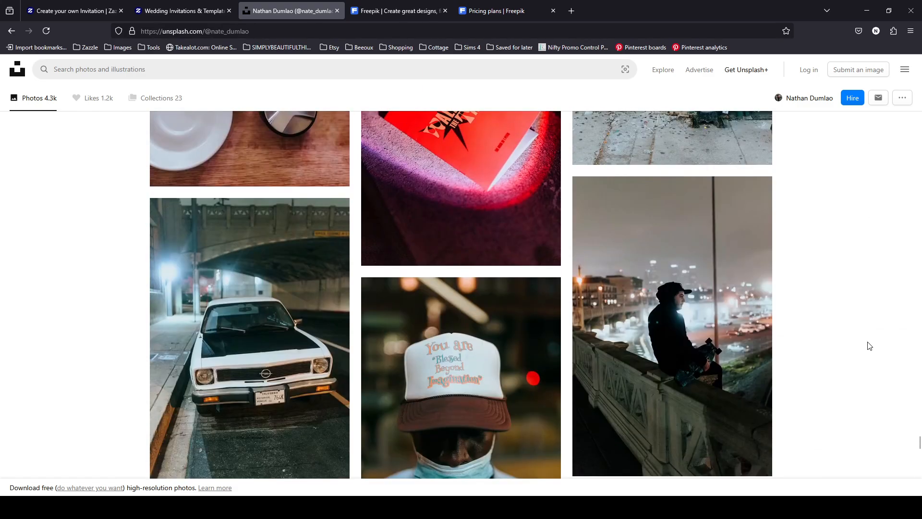
scroll(870, 345, down, 15)
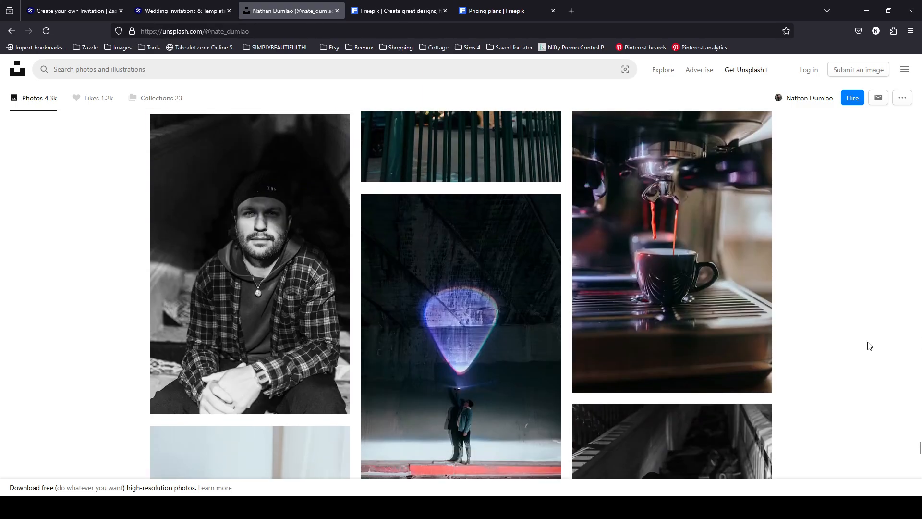
scroll(870, 345, down, 12)
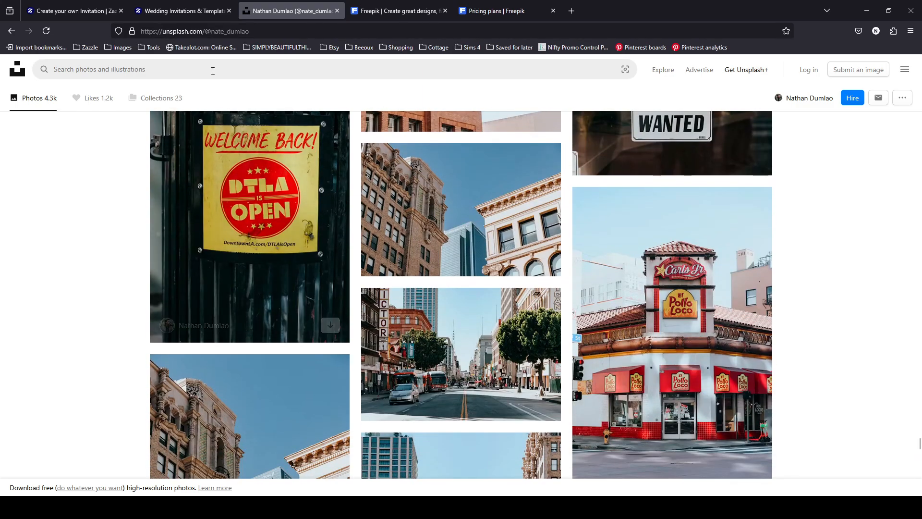
- Return to the free "couple at beach" results and download the photo of the couple standing at the water's edge at sunset
click(11, 31)
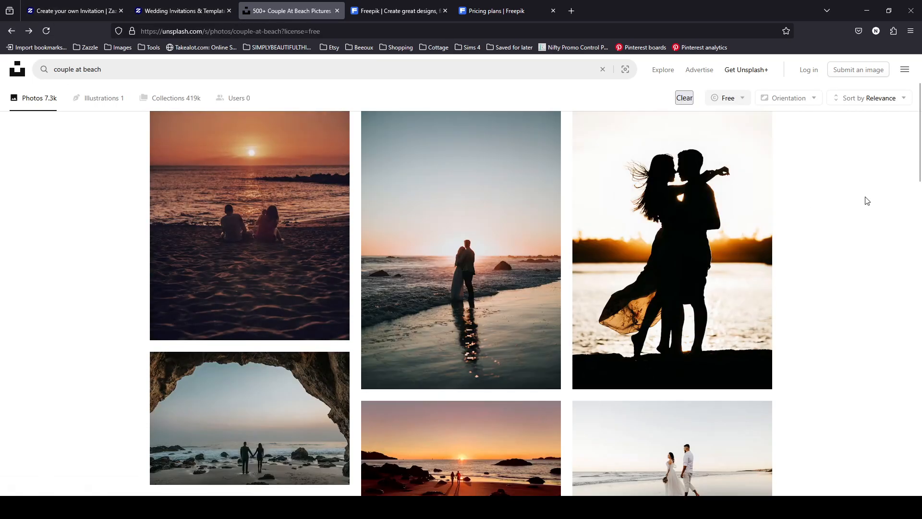
scroll(864, 200, up, 2)
scroll(454, 255, down, 3)
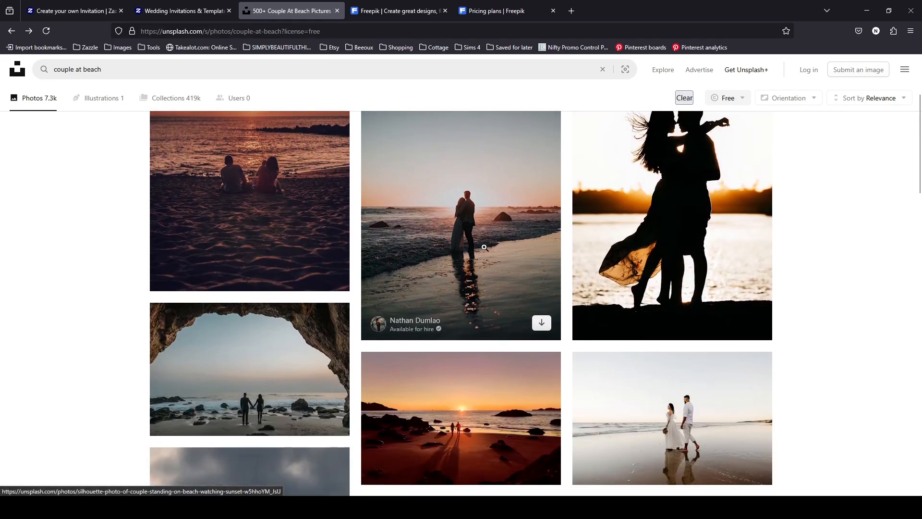
scroll(483, 248, up, 2)
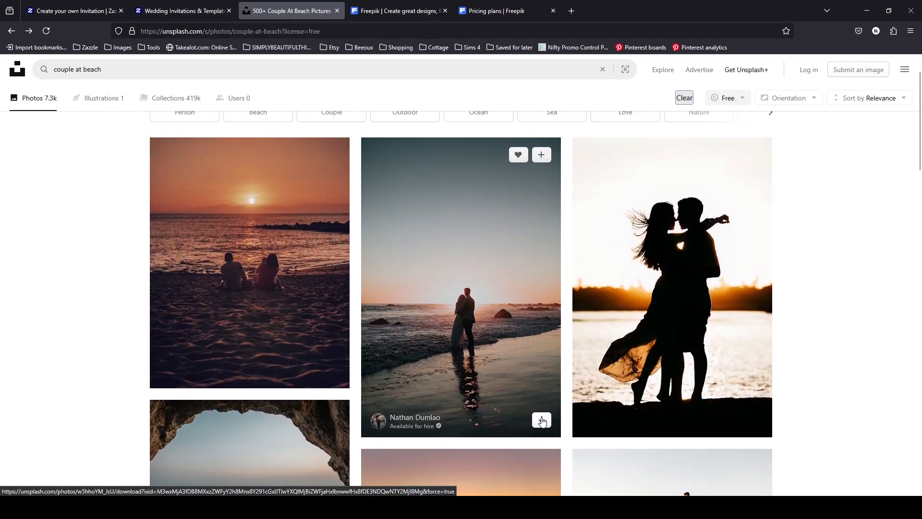
click(542, 419)
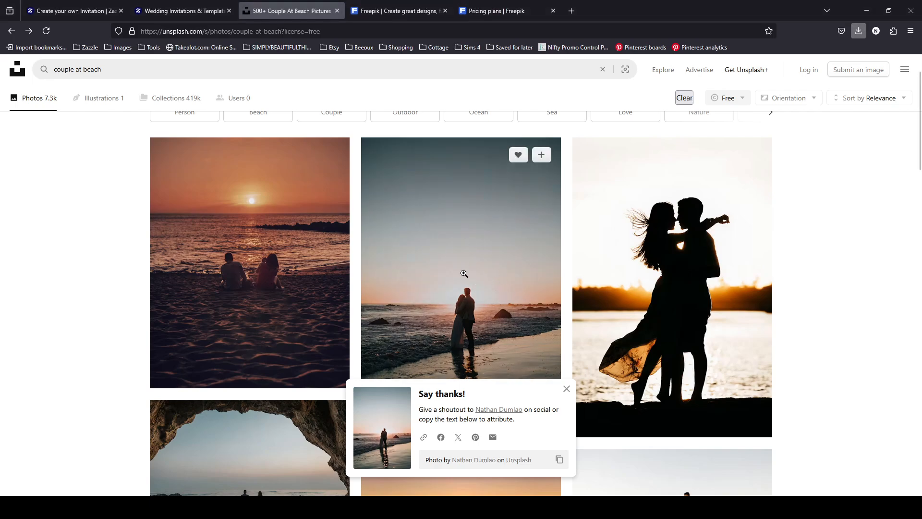
click(566, 389)
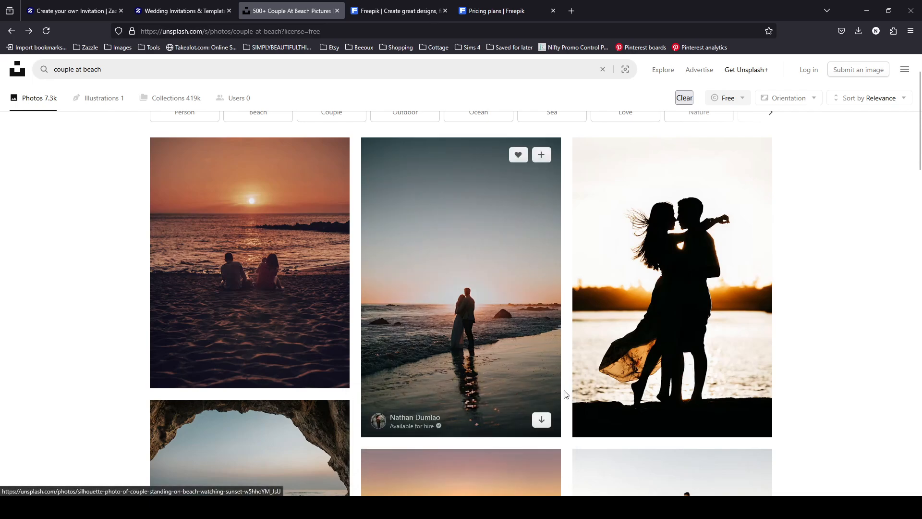
- Download the same sunset couple photo once more and dismiss the thank-you message
click(550, 418)
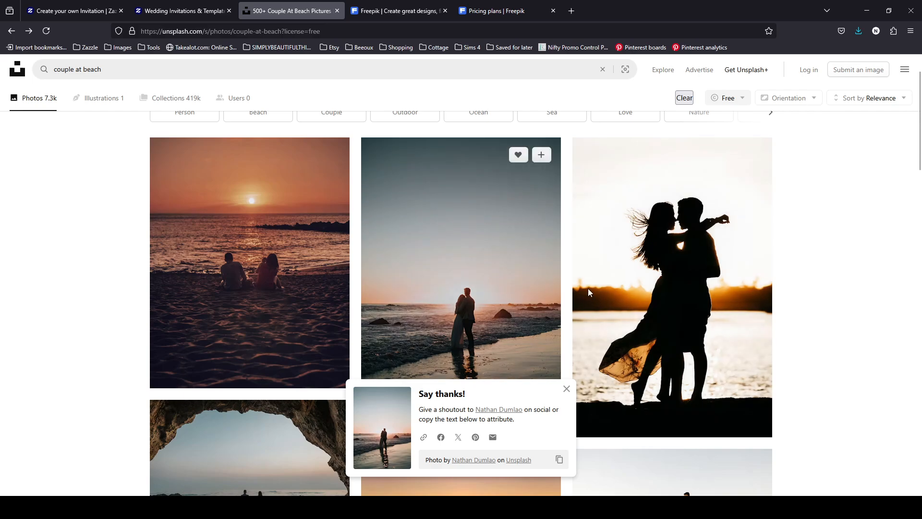
scroll(904, 257, down, 4)
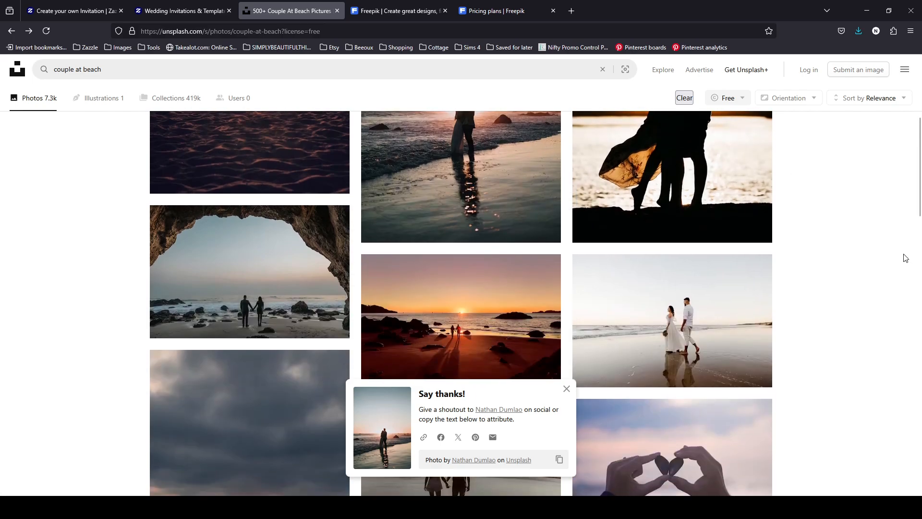
click(566, 389)
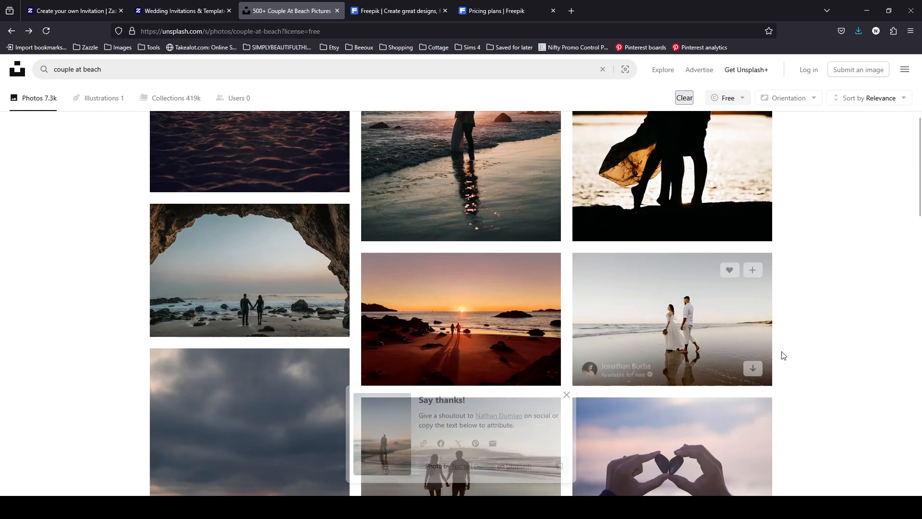
- Download the photo of the couple in white walking along the beach in Original Size (5204 x 3469) and close its detail view
scroll(902, 326, down, 2)
click(739, 254)
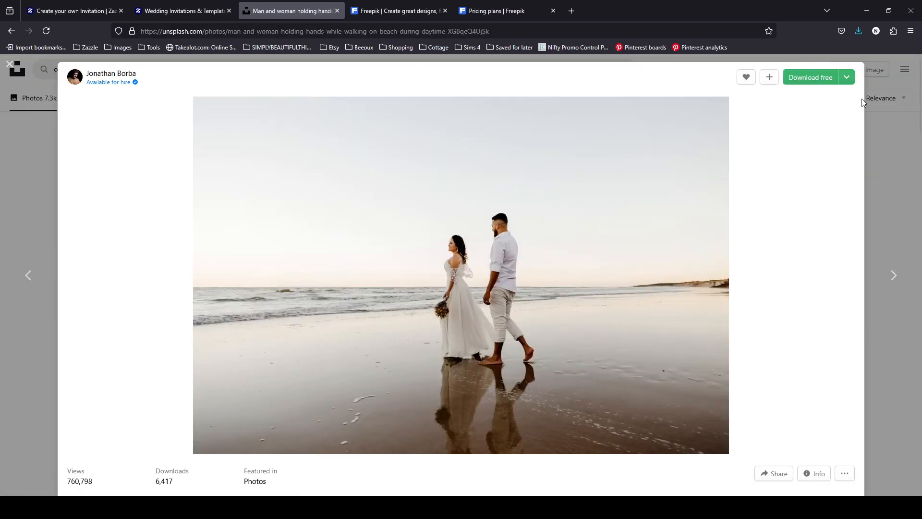
click(848, 77)
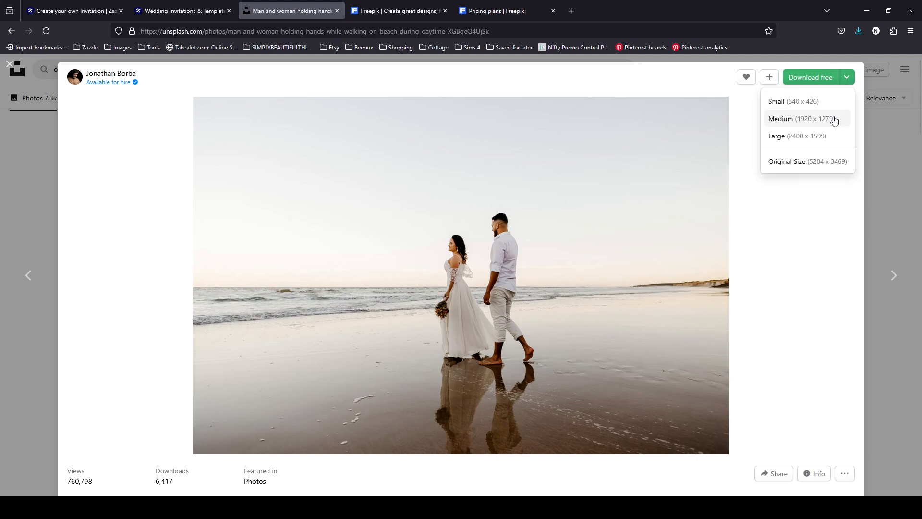
click(806, 169)
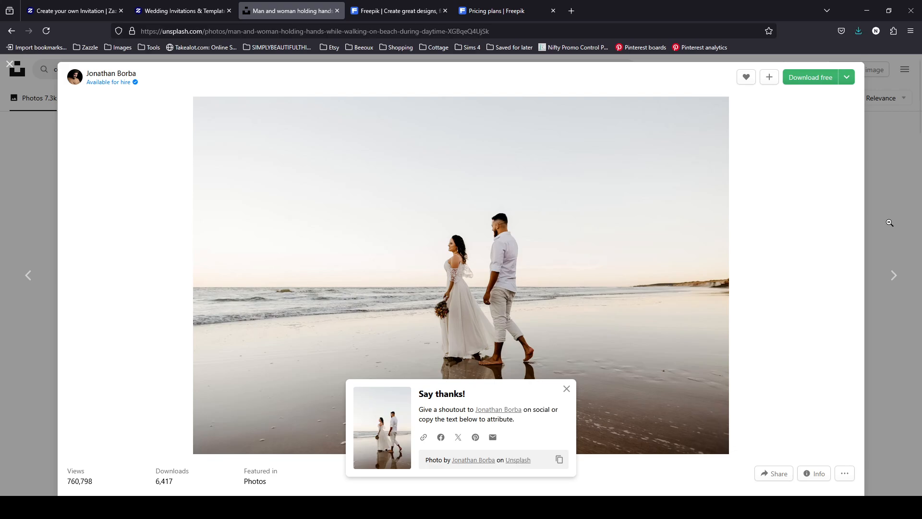
click(886, 226)
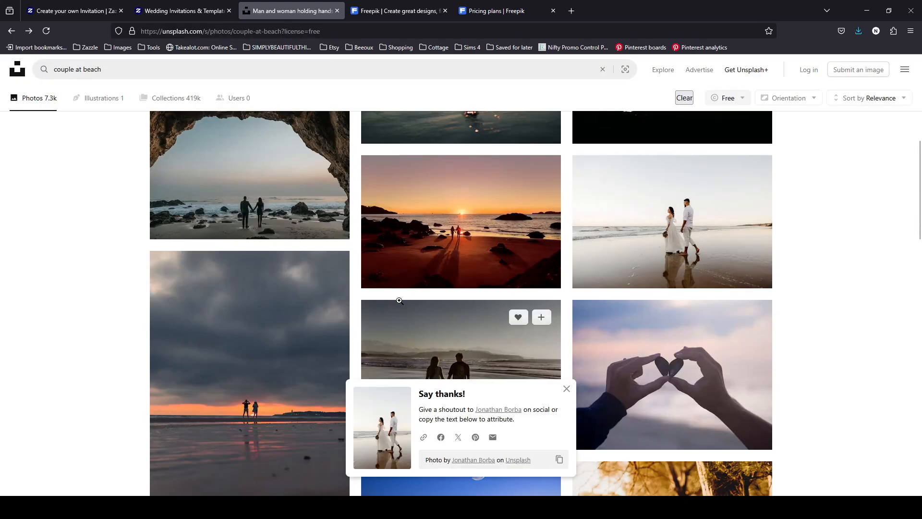
- Compare the first photos in the "couple at beach" results for style, lighting and how clearly the couples are shown
scroll(426, 333, down, 1)
scroll(426, 333, up, 1)
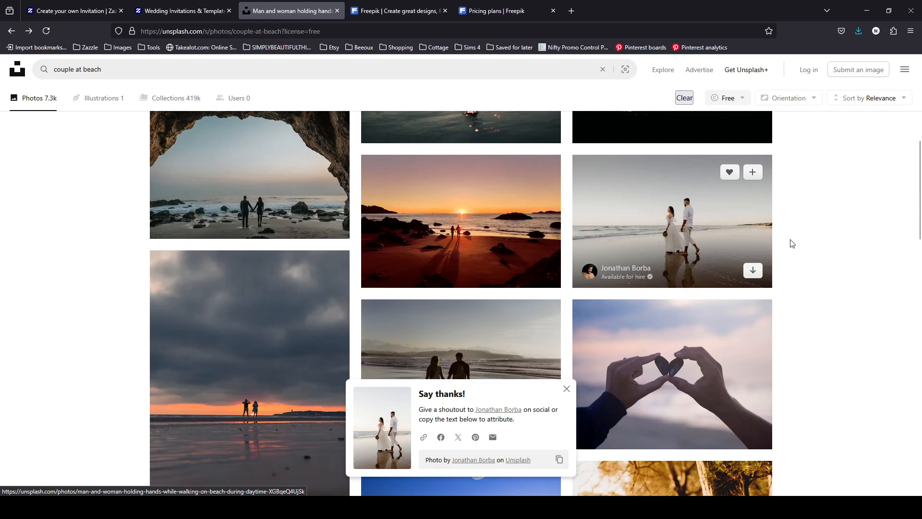
scroll(811, 244, up, 1)
scroll(811, 244, up, 4)
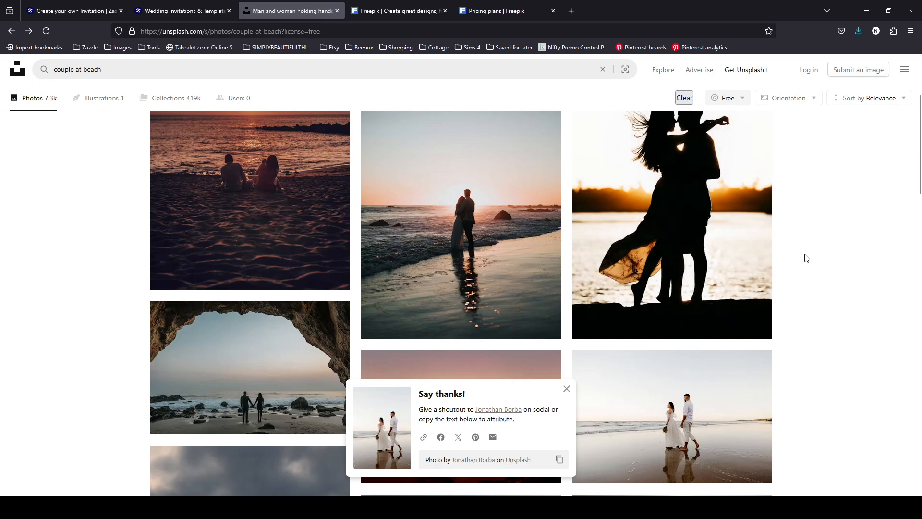
scroll(809, 253, up, 2)
scroll(807, 258, down, 3)
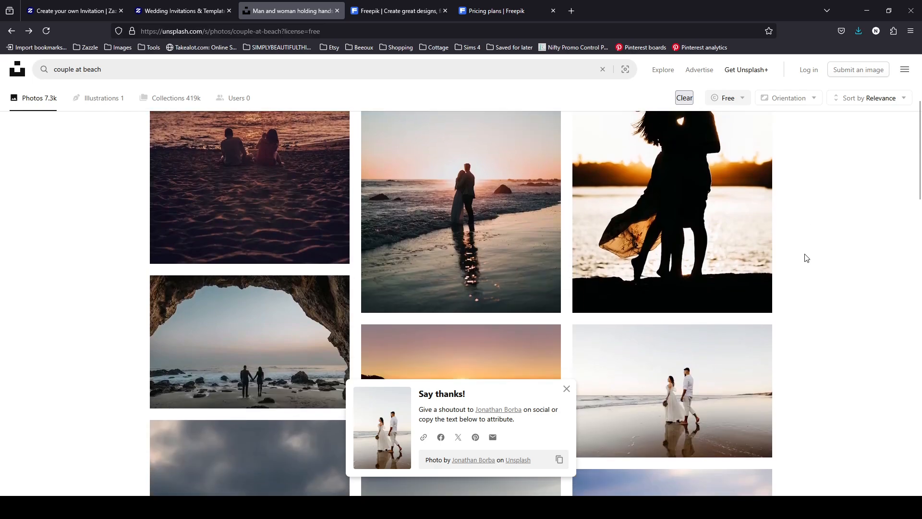
scroll(447, 206, up, 2)
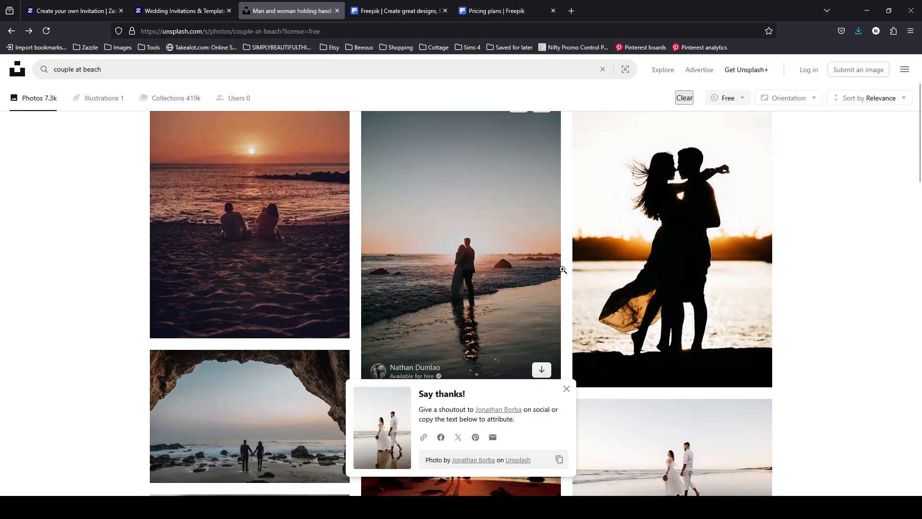
scroll(866, 264, down, 3)
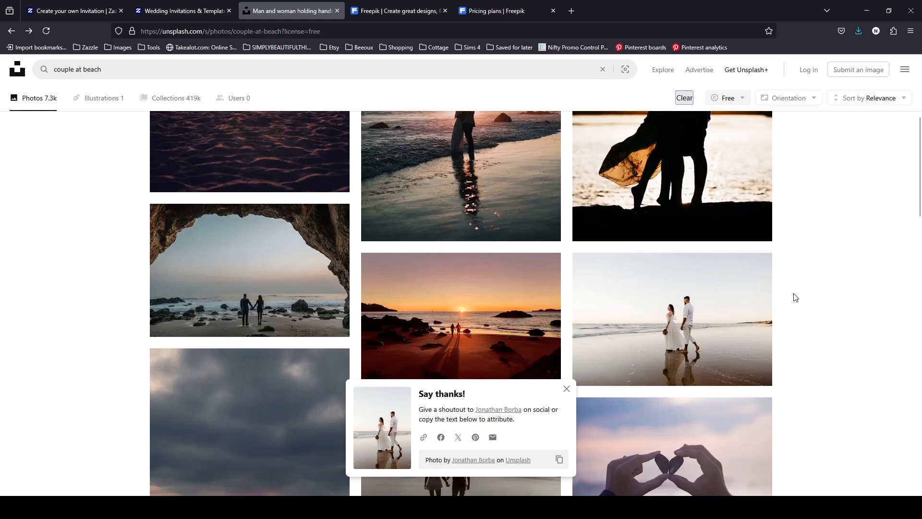
scroll(812, 311, down, 5)
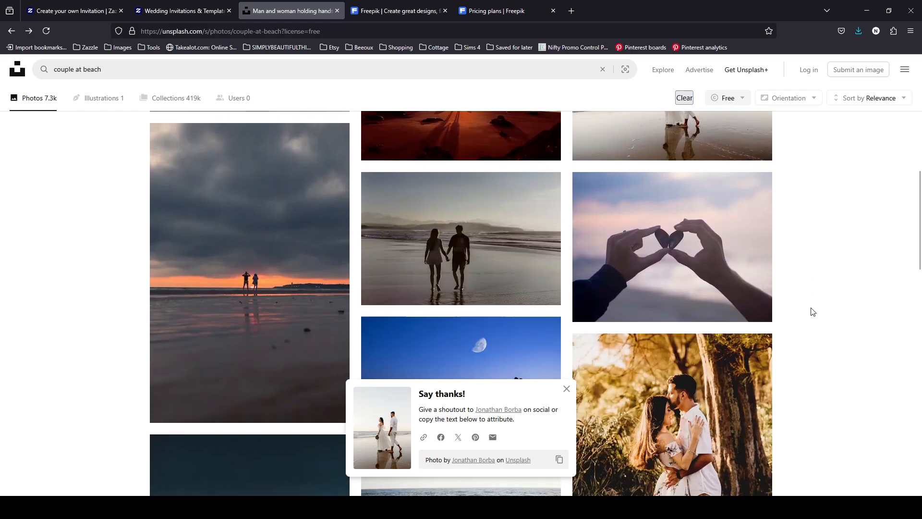
scroll(812, 311, up, 4)
scroll(812, 311, down, 5)
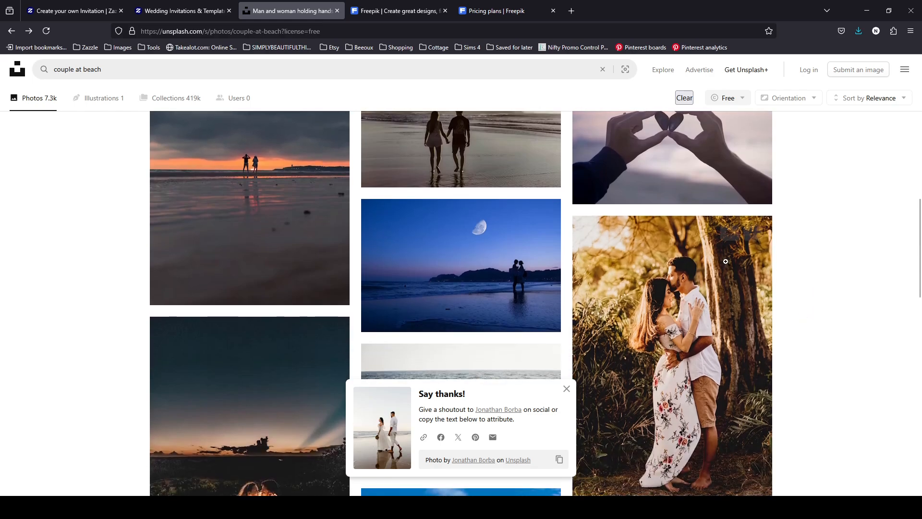
scroll(840, 333, up, 4)
scroll(840, 333, up, 5)
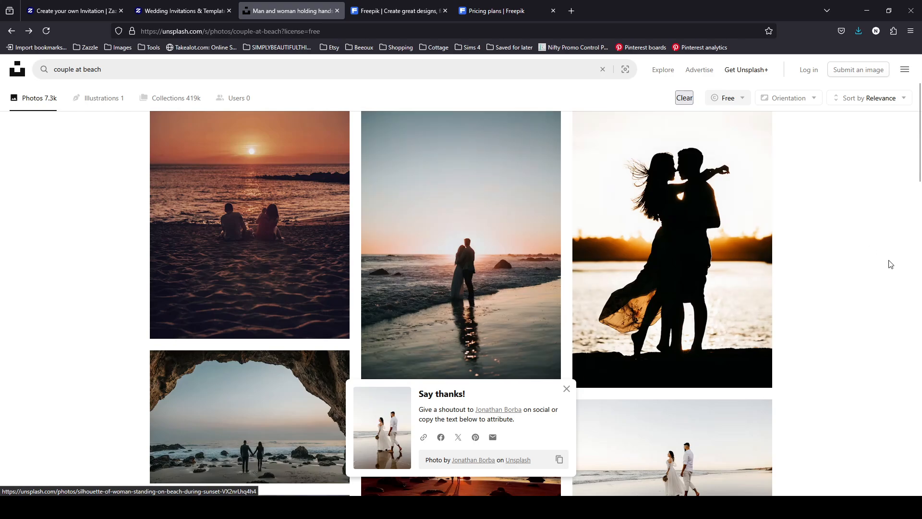
- Examine the "couple at beach" results down to the last loaded photos and review the first ones again
scroll(897, 278, down, 14)
scroll(900, 279, down, 10)
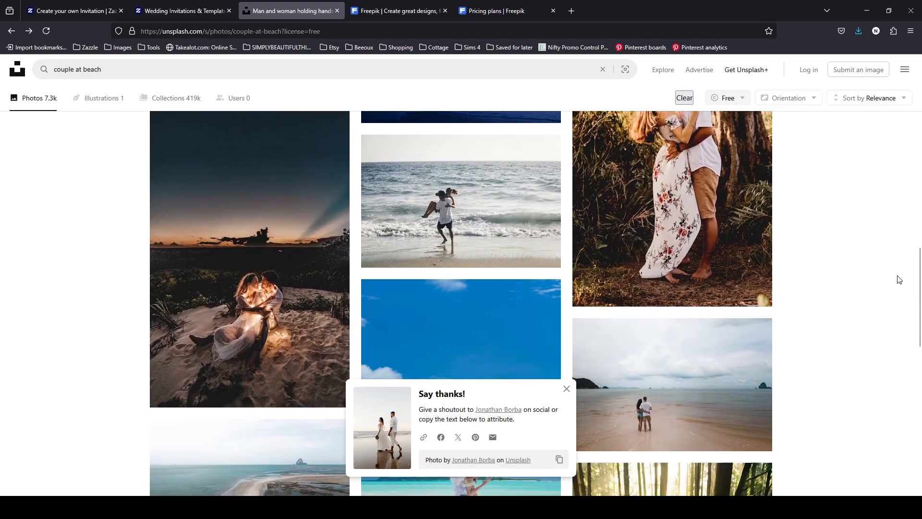
scroll(900, 279, down, 1)
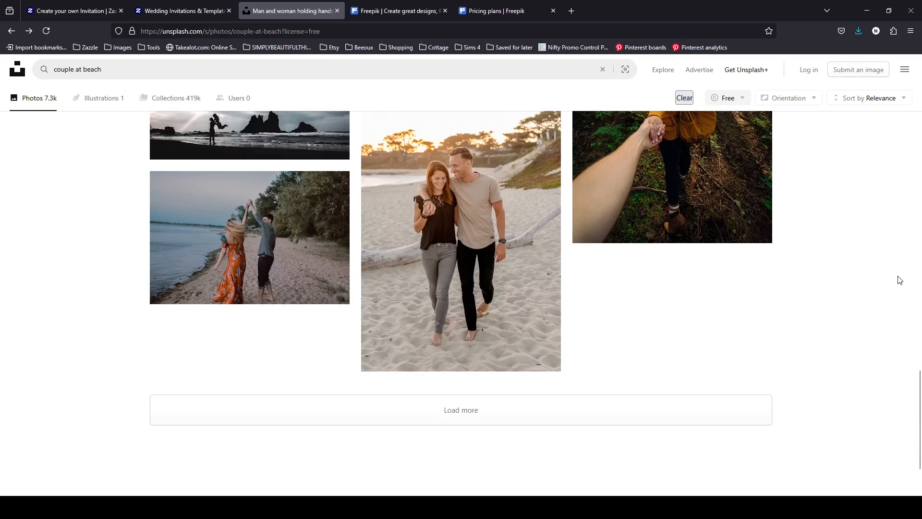
scroll(900, 280, up, 2)
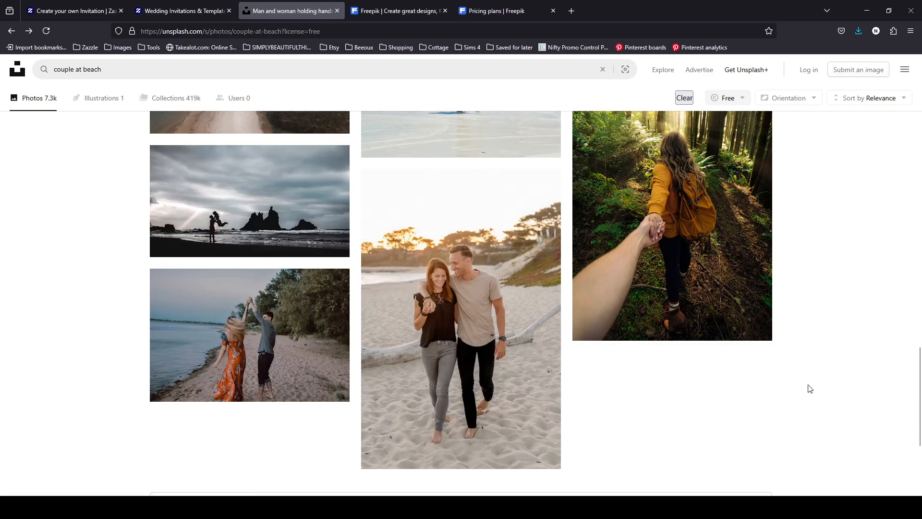
scroll(810, 389, up, 8)
scroll(810, 388, up, 10)
scroll(810, 386, up, 9)
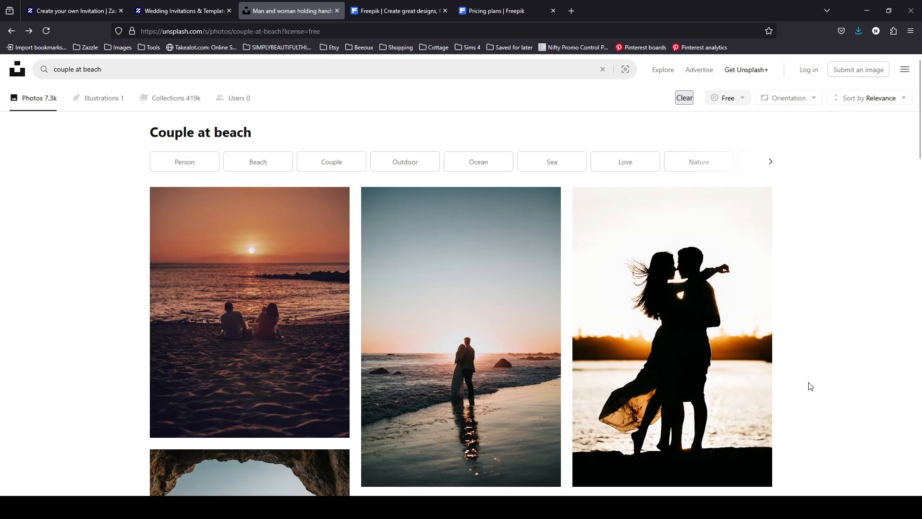
scroll(810, 386, down, 2)
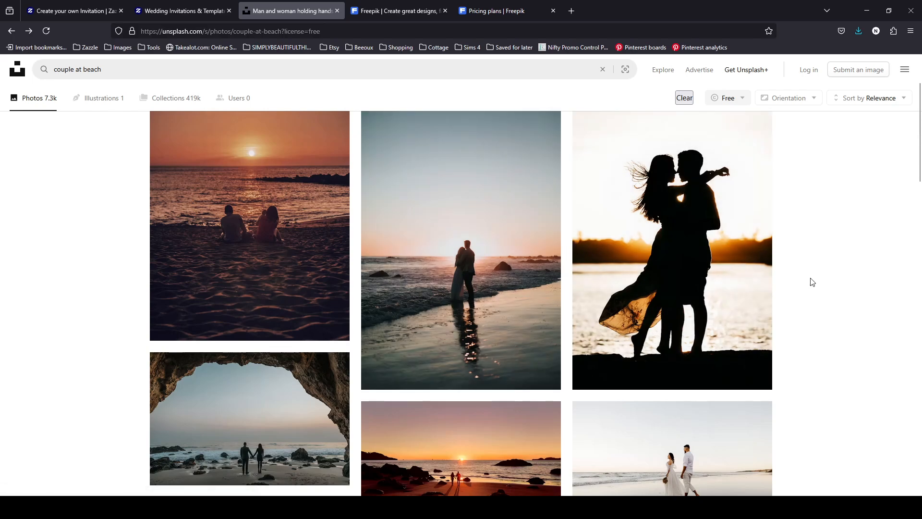
scroll(812, 282, up, 2)
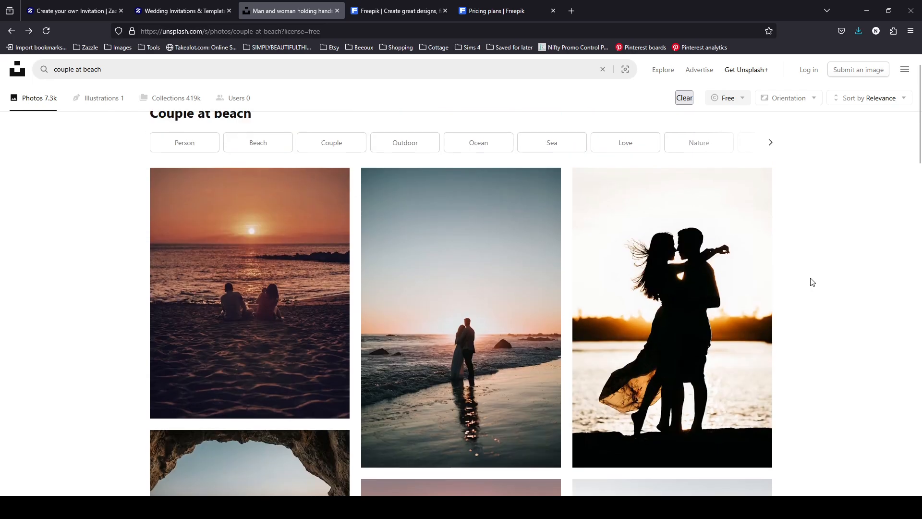
scroll(812, 282, down, 2)
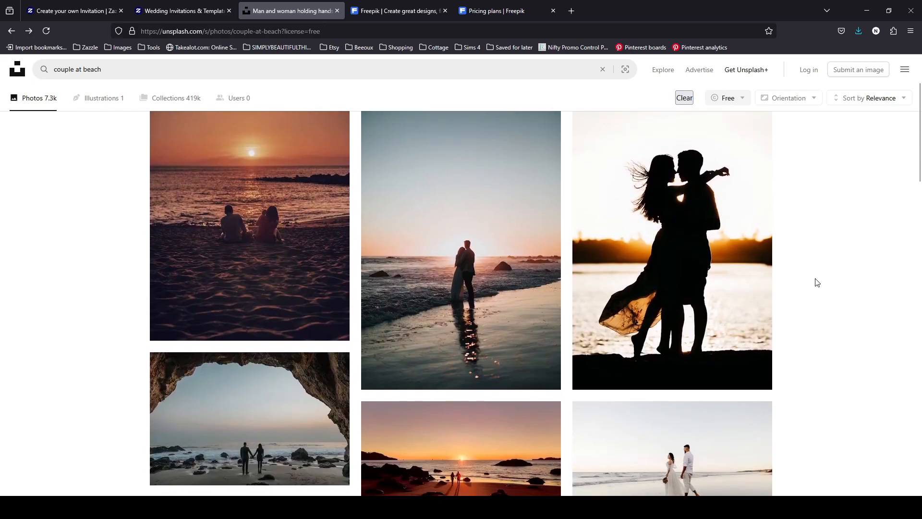
scroll(818, 274, down, 2)
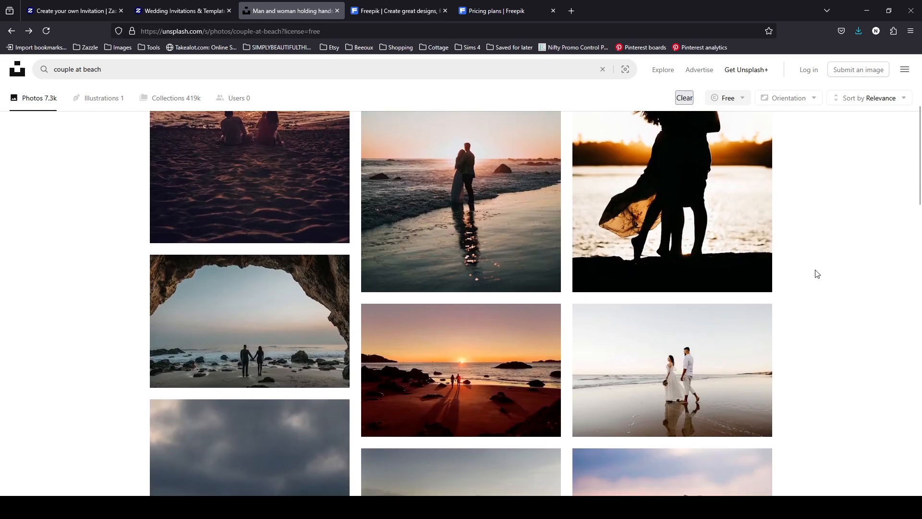
- Review more of the free "couple at beach" photos on Unsplash and return to the first results
scroll(818, 274, down, 4)
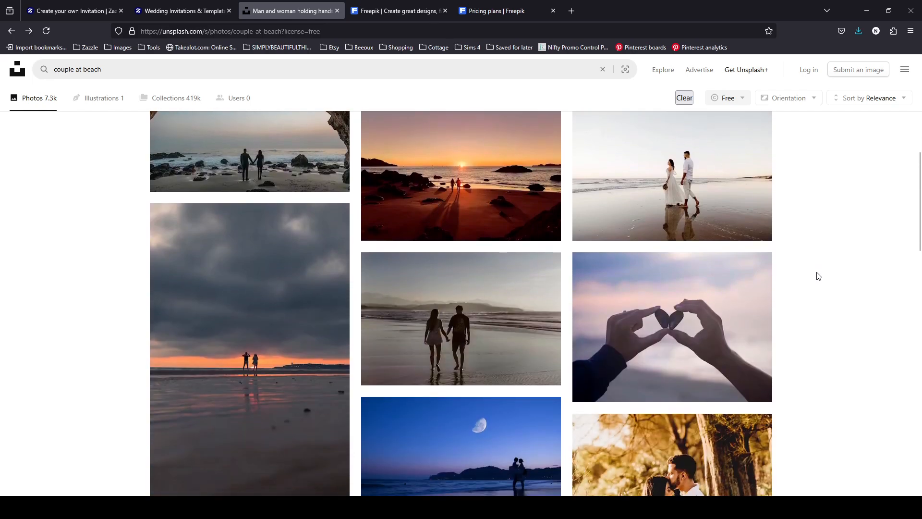
scroll(819, 276, down, 4)
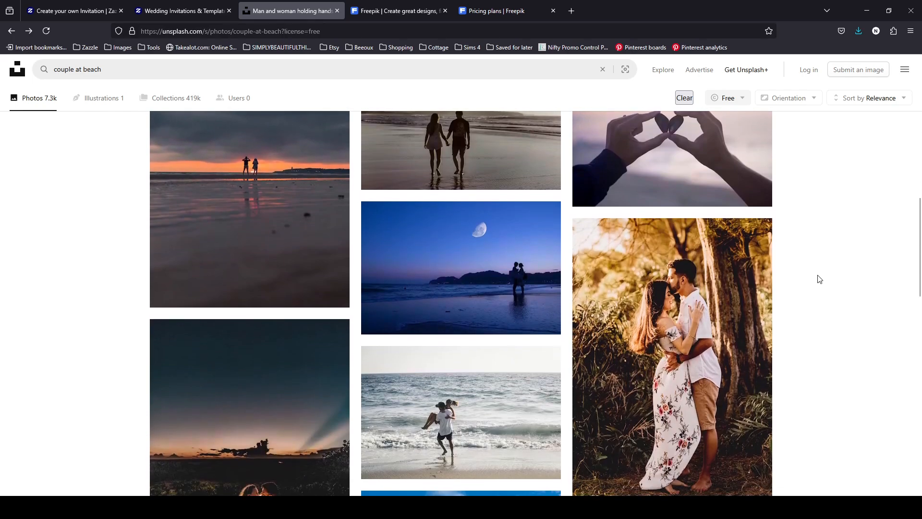
scroll(819, 277, down, 2)
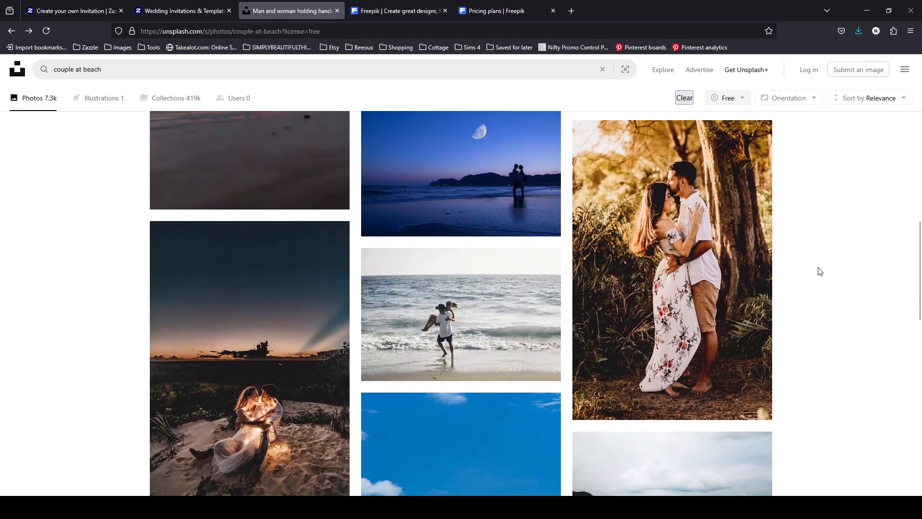
scroll(838, 287, up, 10)
scroll(834, 284, up, 4)
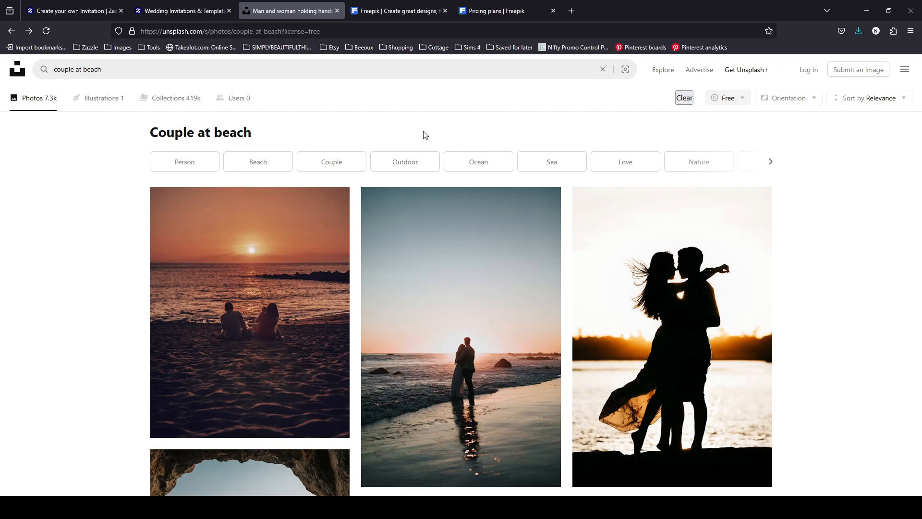
- Switch to Freepik, compare its Essential, Premium and Premium+ plans under monthly billing, and return to the home page
click(403, 10)
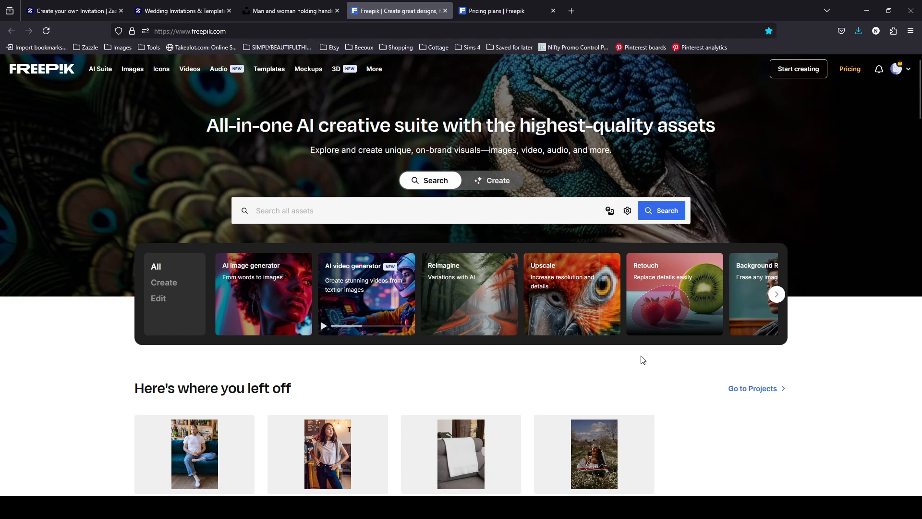
scroll(641, 360, down, 3)
scroll(619, 356, up, 3)
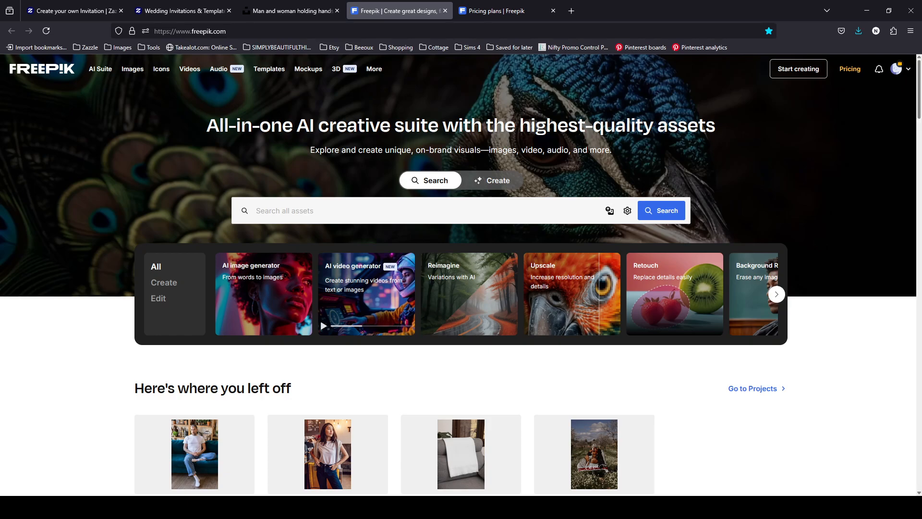
click(851, 69)
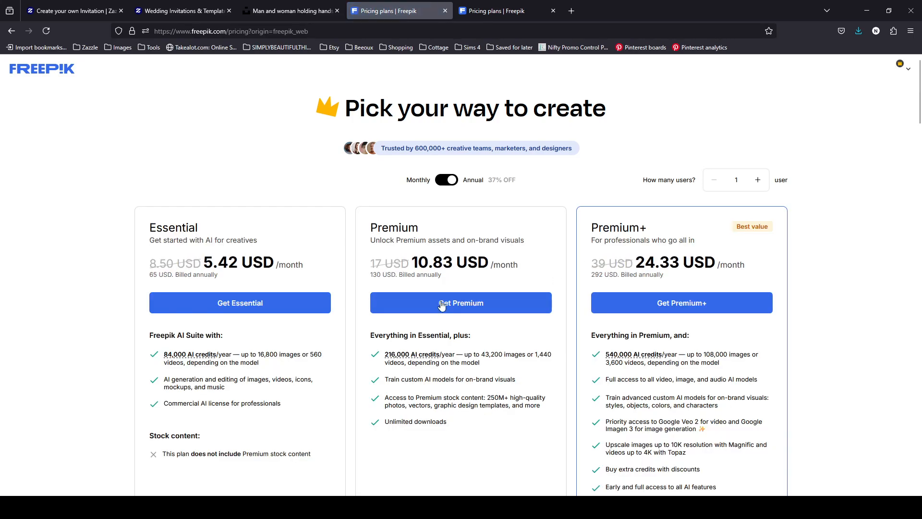
click(446, 180)
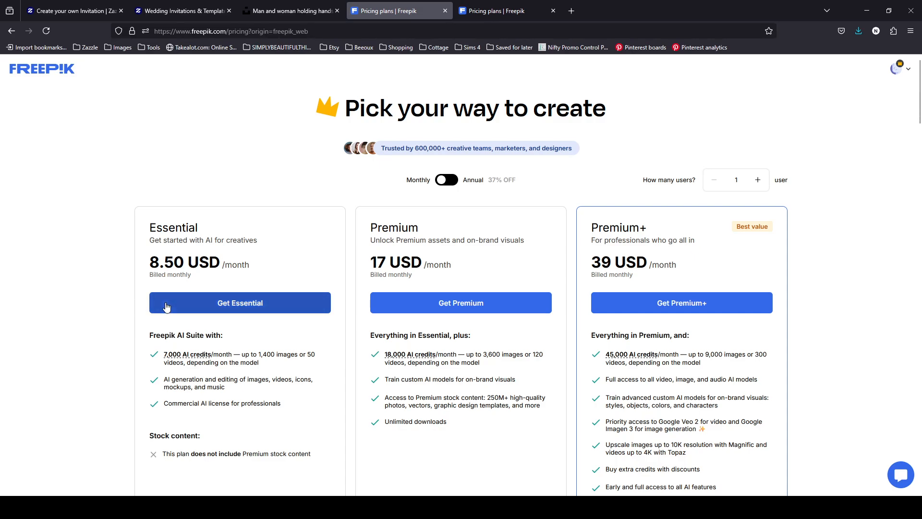
mouse_move(203, 358)
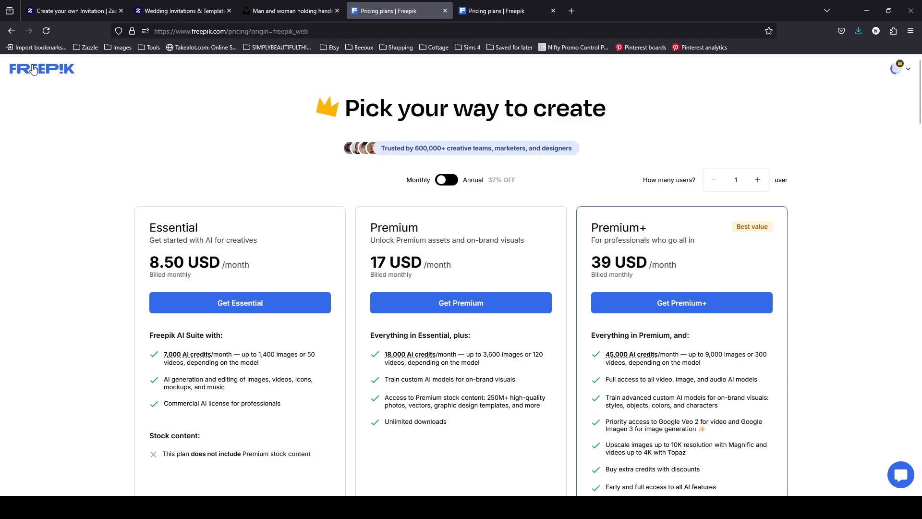
click(17, 29)
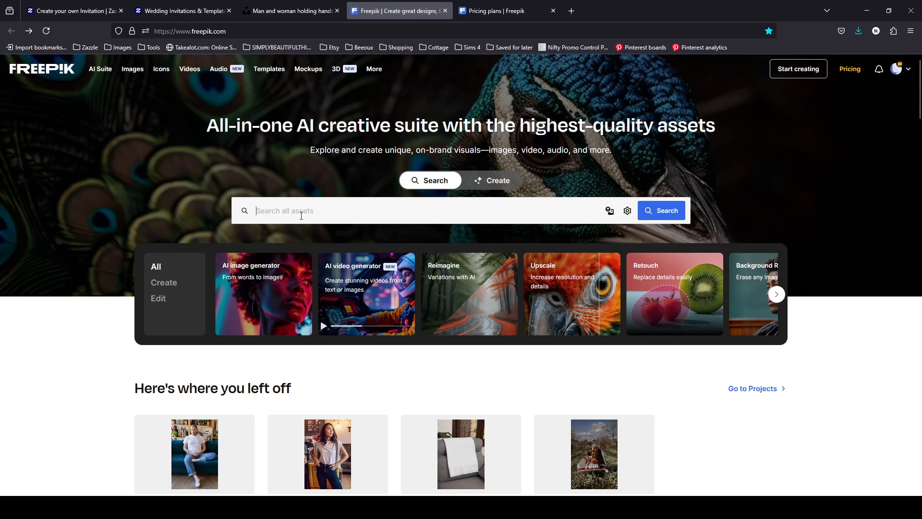
- Search Freepik for "couple on beach" and restrict the results to photos
click(305, 212)
text(co)
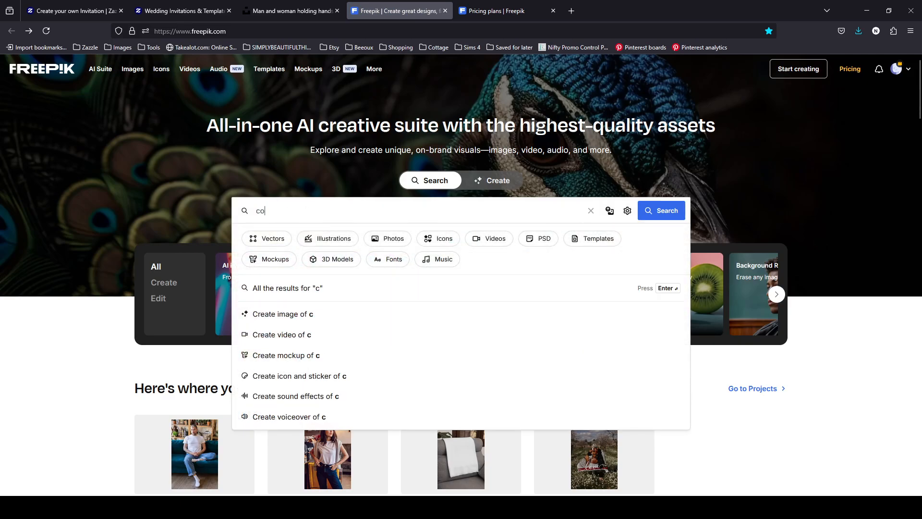
text(uple )
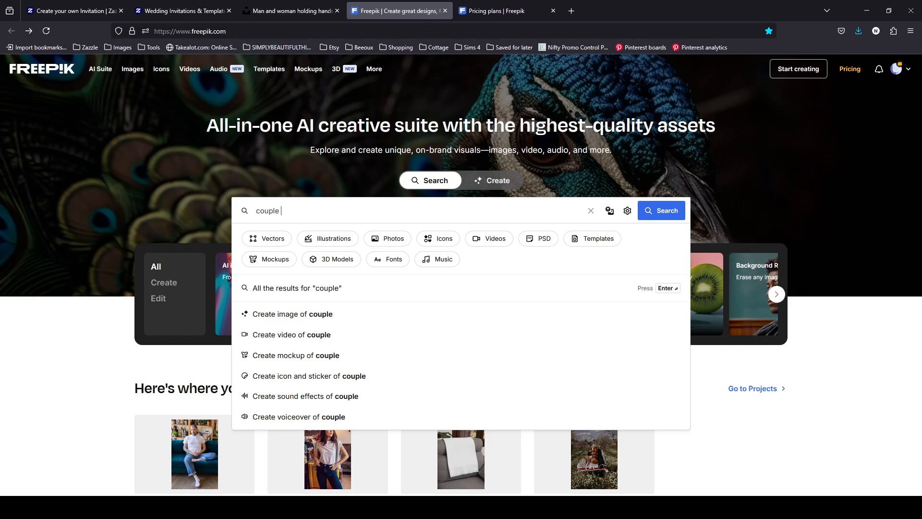
text(on beach)
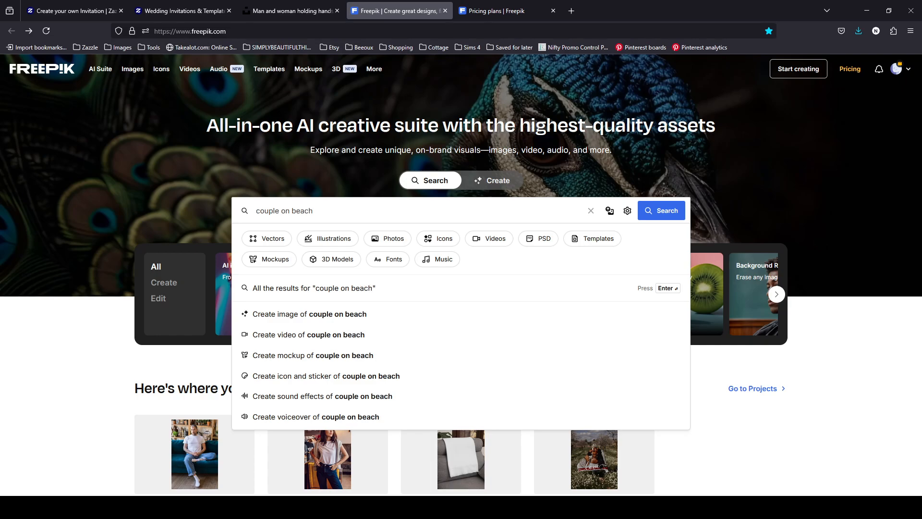
key(Return)
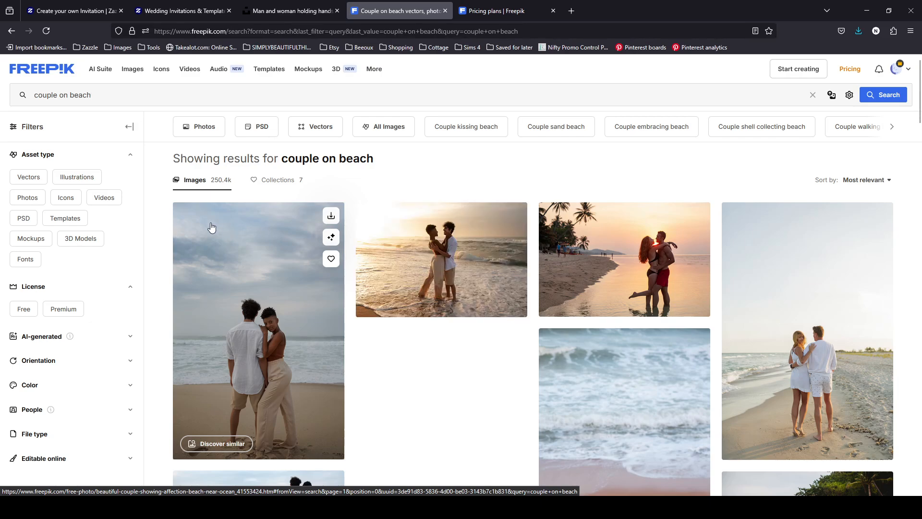
click(27, 198)
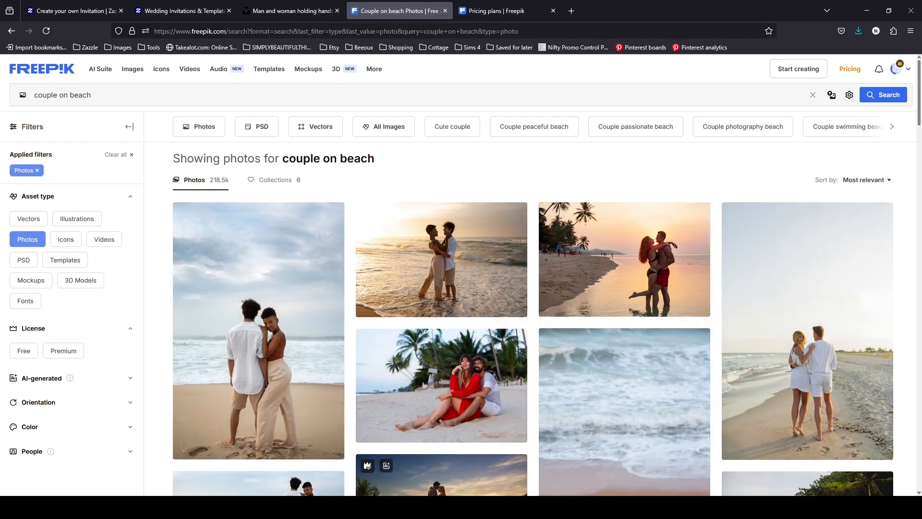
- Examine the "couple on beach" photos for recurring couples, matching styles and premium or AI-generated markings
scroll(918, 297, down, 2)
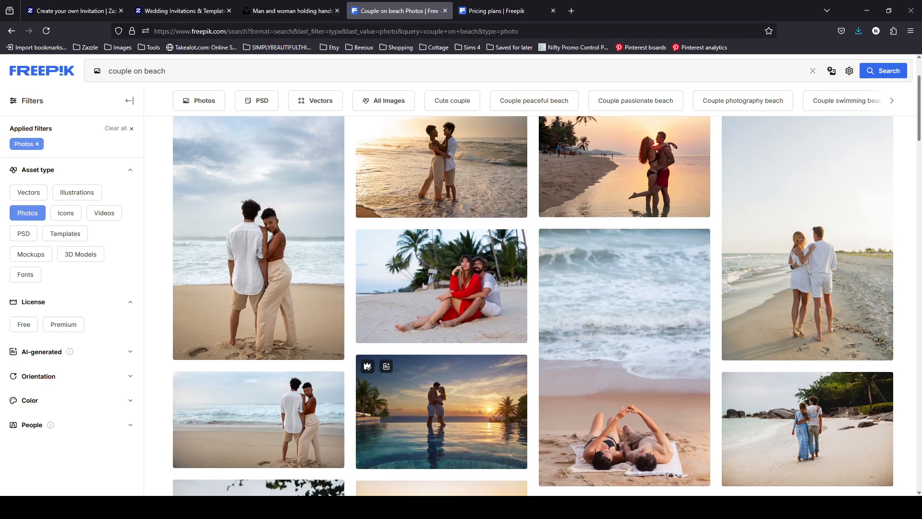
scroll(538, 305, down, 5)
scroll(538, 305, down, 4)
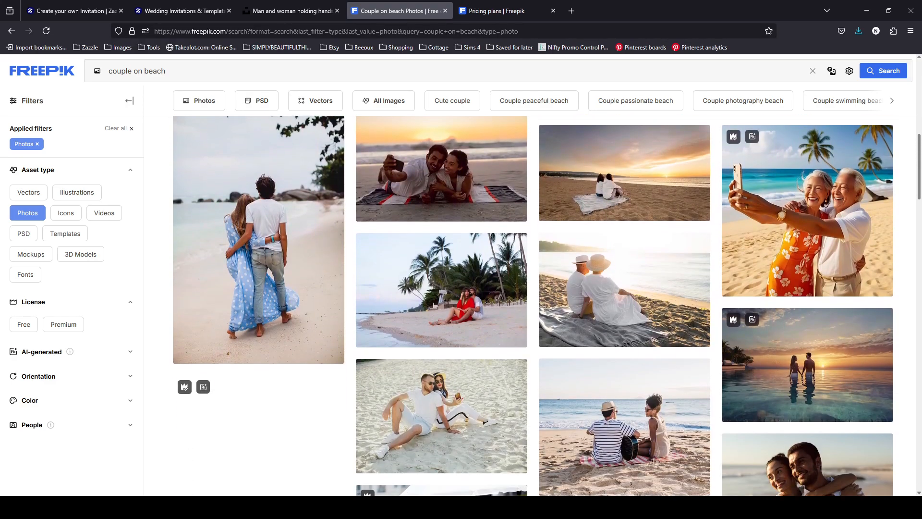
scroll(534, 306, down, 5)
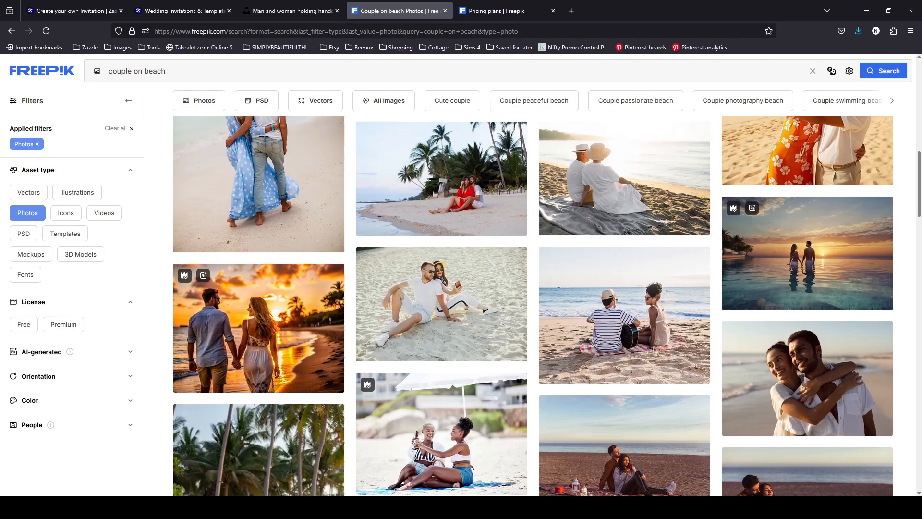
scroll(533, 306, down, 5)
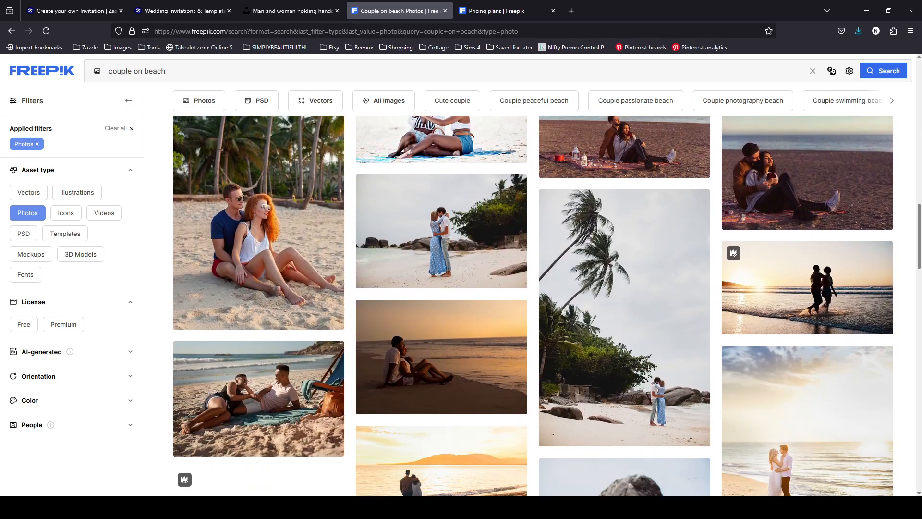
scroll(533, 306, down, 5)
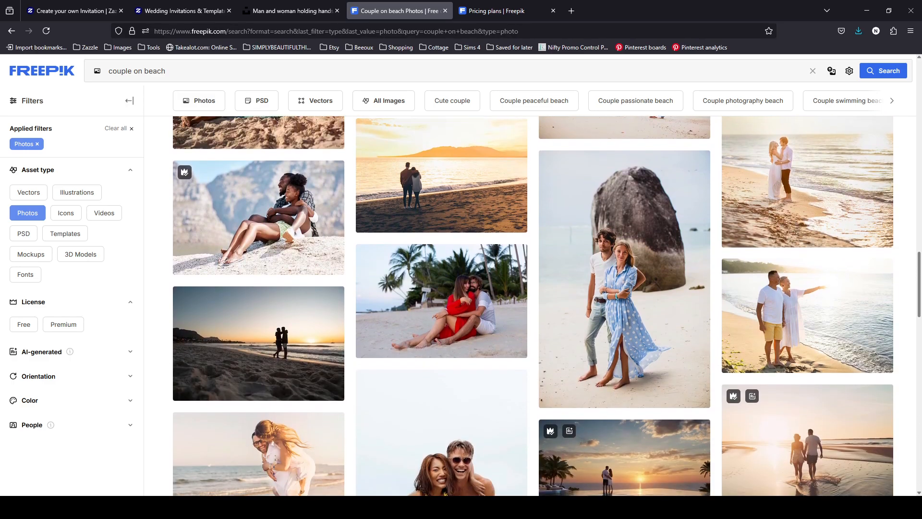
scroll(534, 305, down, 4)
scroll(534, 306, down, 1)
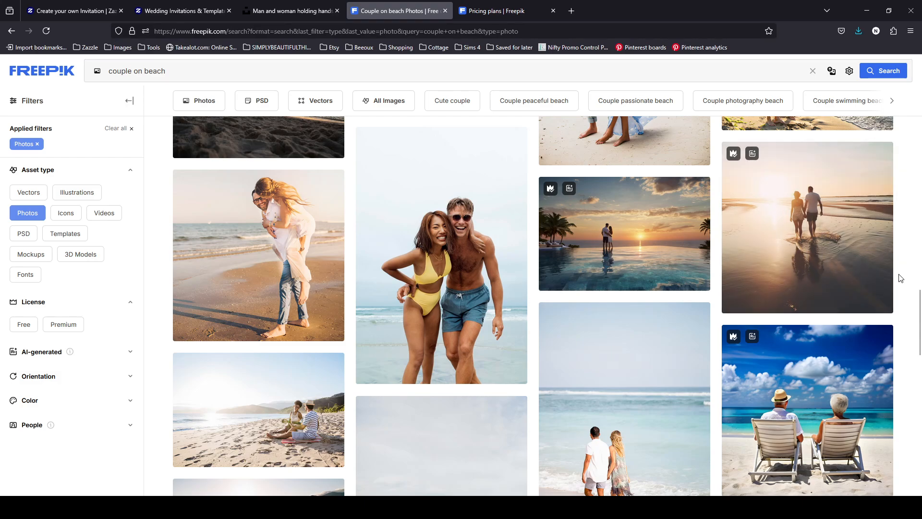
scroll(911, 278, up, 2)
scroll(914, 283, up, 3)
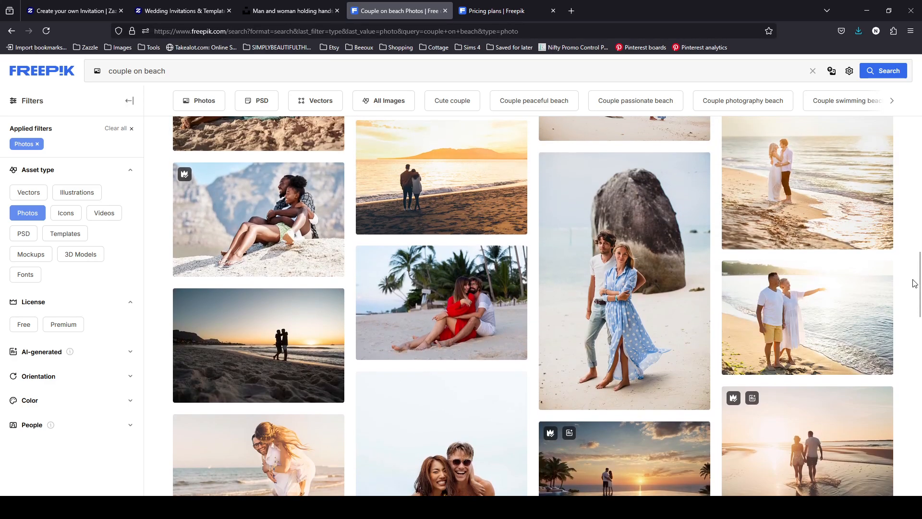
scroll(914, 283, up, 4)
scroll(915, 283, up, 3)
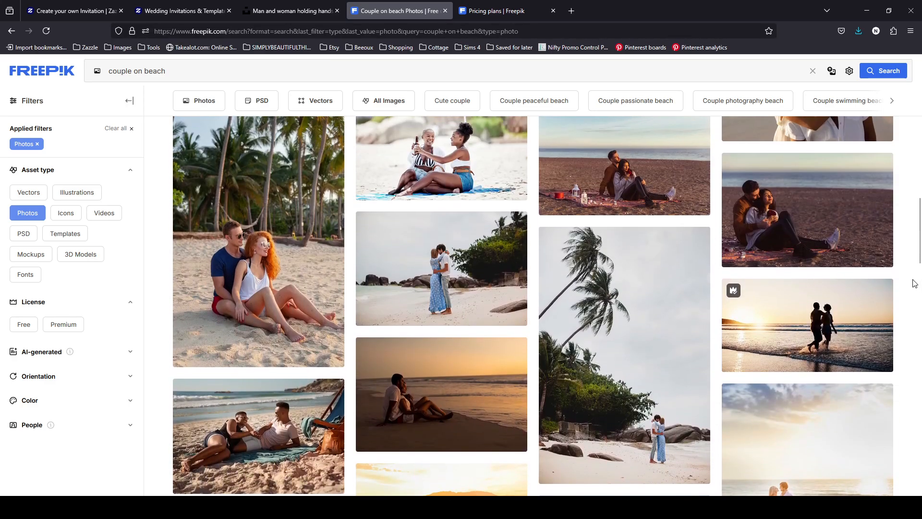
scroll(914, 283, up, 4)
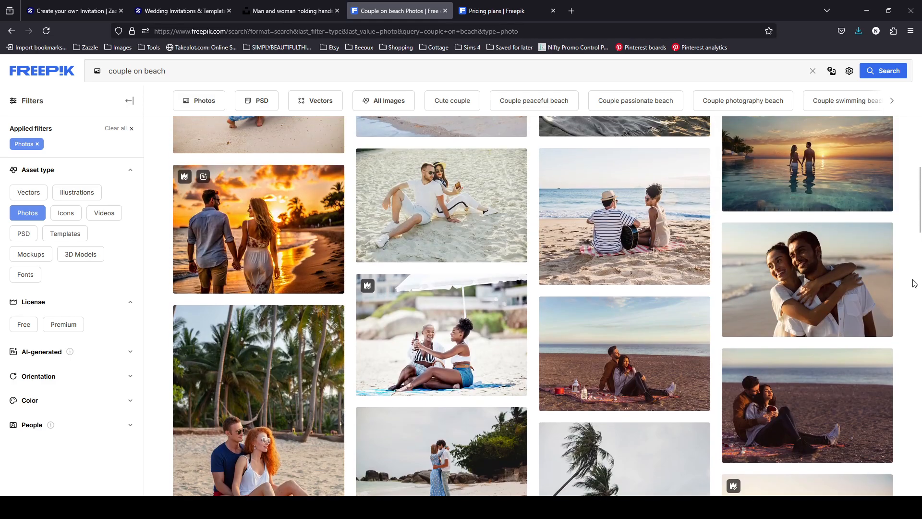
scroll(915, 250, up, 10)
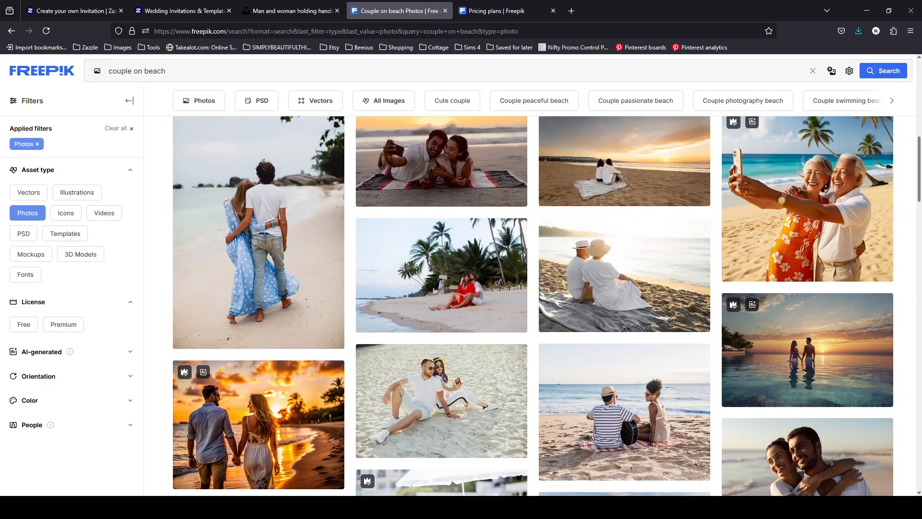
scroll(915, 250, up, 5)
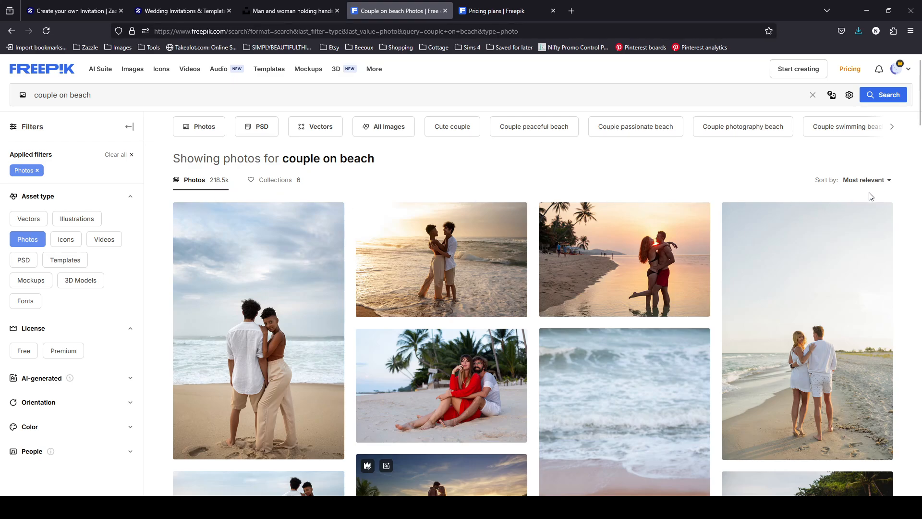
scroll(533, 307, down, 10)
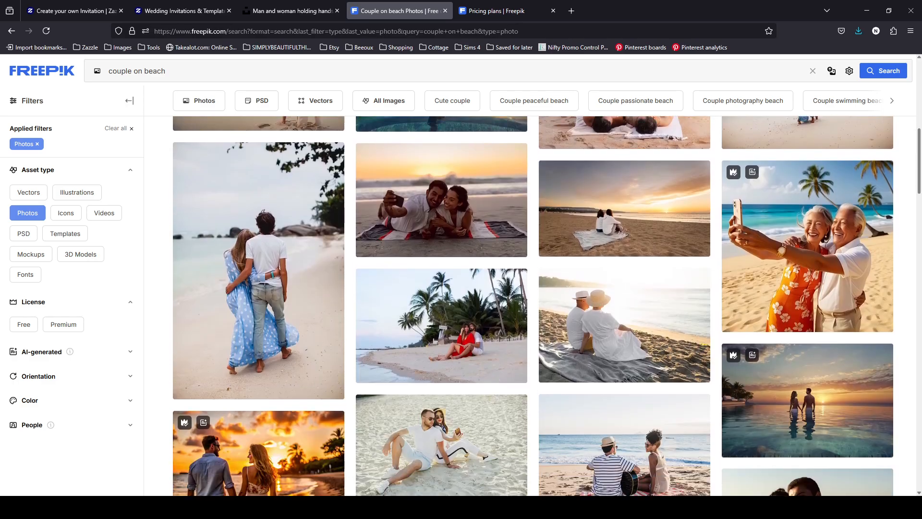
scroll(534, 305, down, 7)
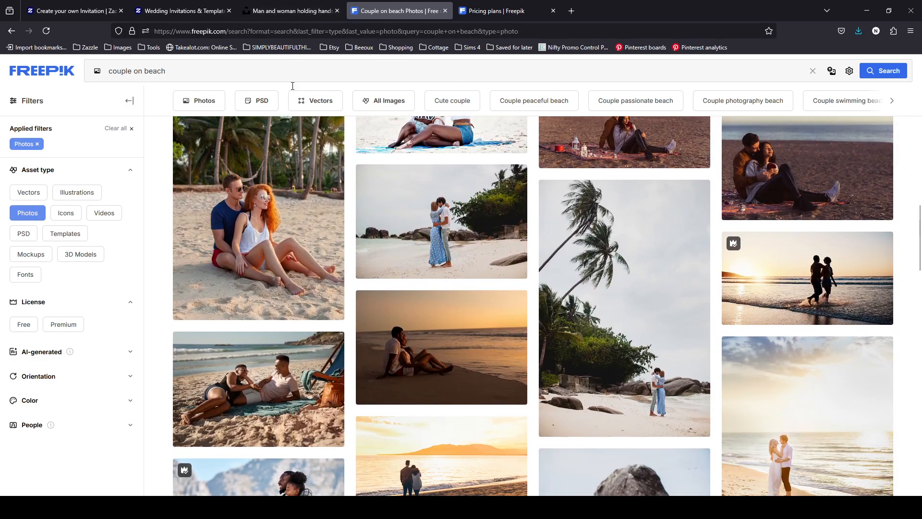
- Return to the Freepik home page and open the AI Image Generator from the AI Suite
click(54, 73)
mouse_move(106, 72)
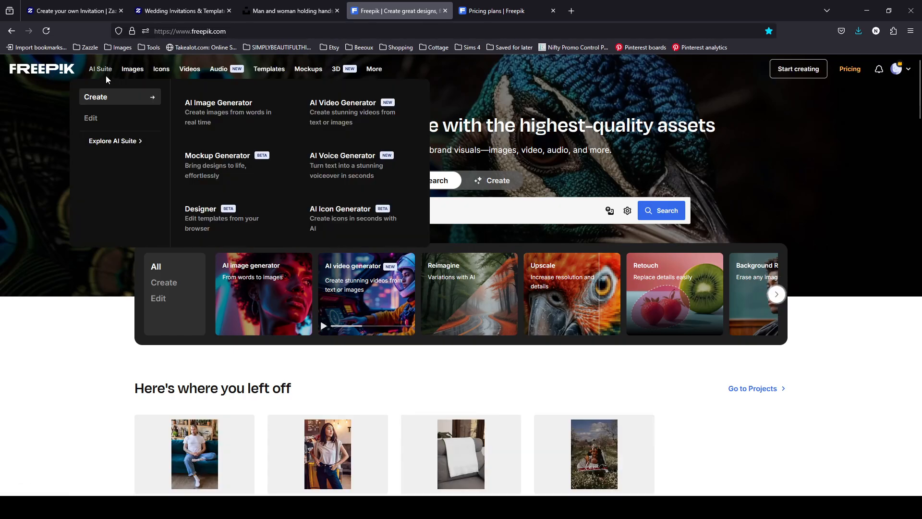
click(210, 108)
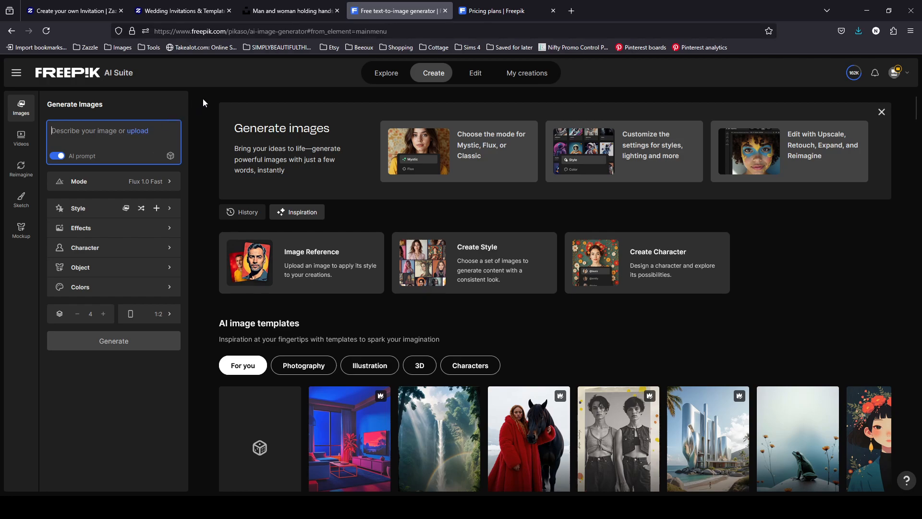
- Revisit the Unsplash "couple at beach" results, then leave Freepik's image generator for the Freepik home page
click(287, 10)
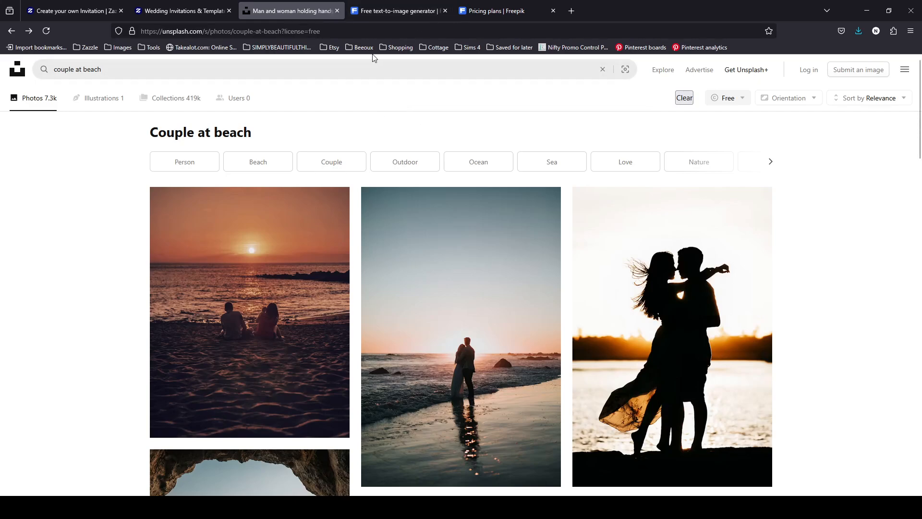
click(386, 11)
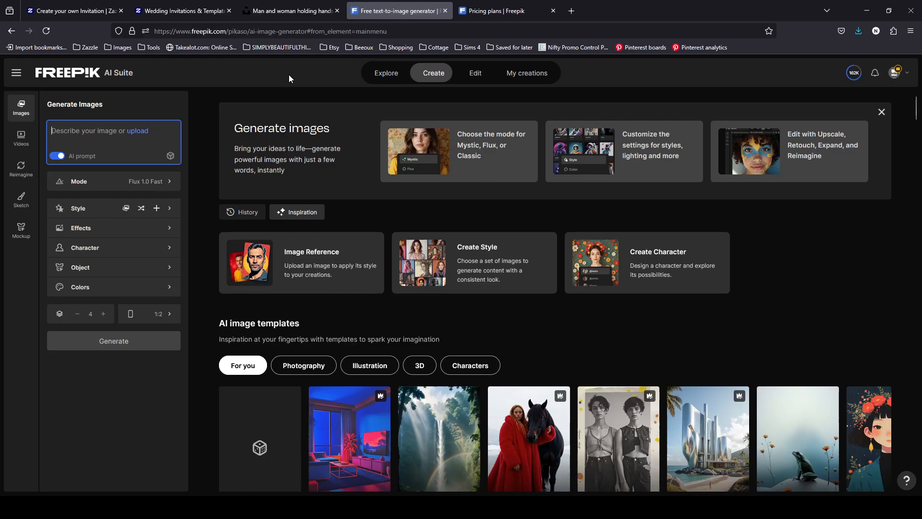
click(11, 30)
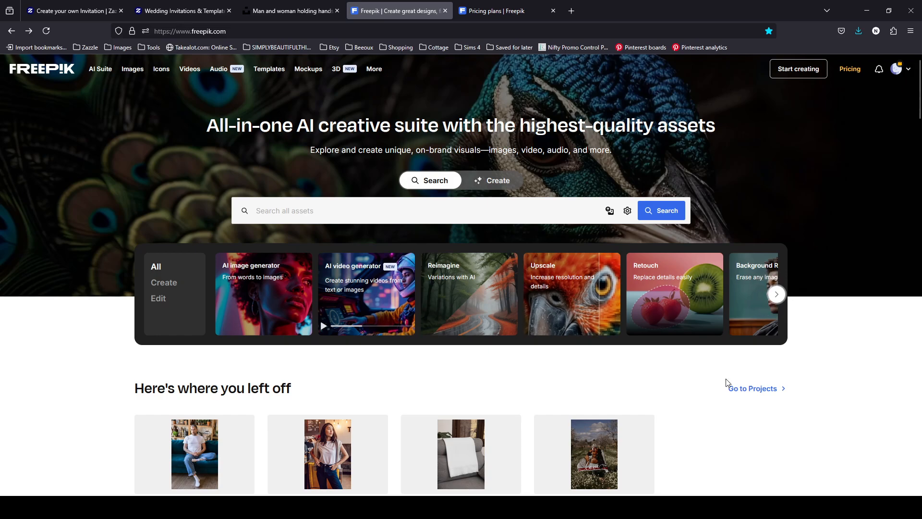
- Reopen the Freepik pricing page and review what the annual Essential, Premium and Premium+ plans include
scroll(656, 246, down, 1)
scroll(832, 190, up, 1)
click(848, 70)
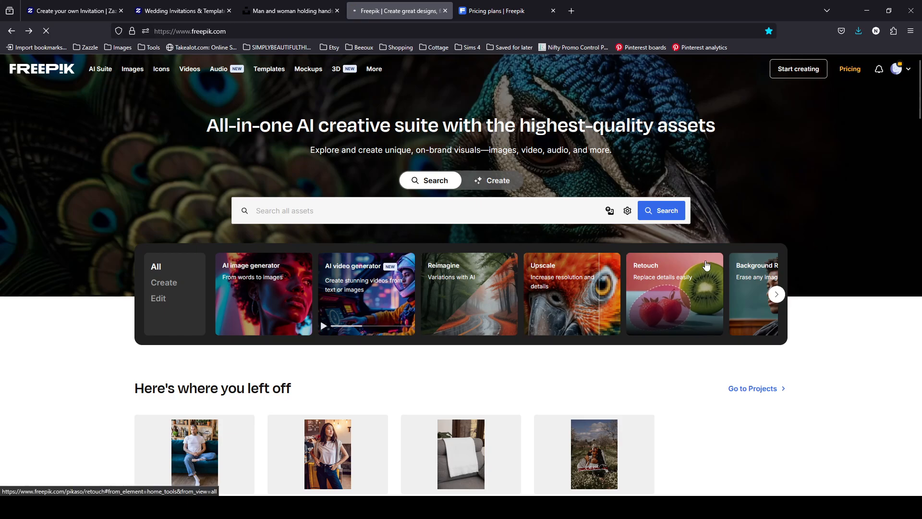
scroll(692, 259, down, 2)
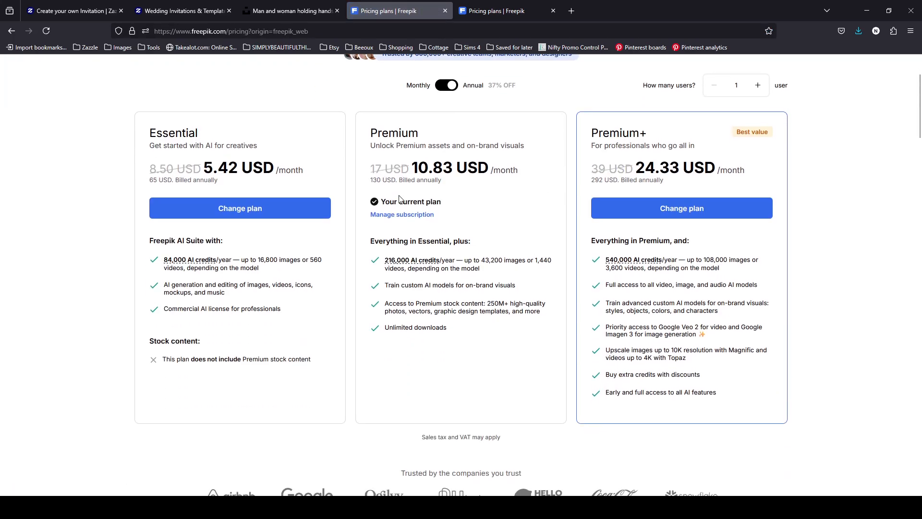
- Show the Freepik plans with monthly billing, then return to the Freepik home page
click(440, 87)
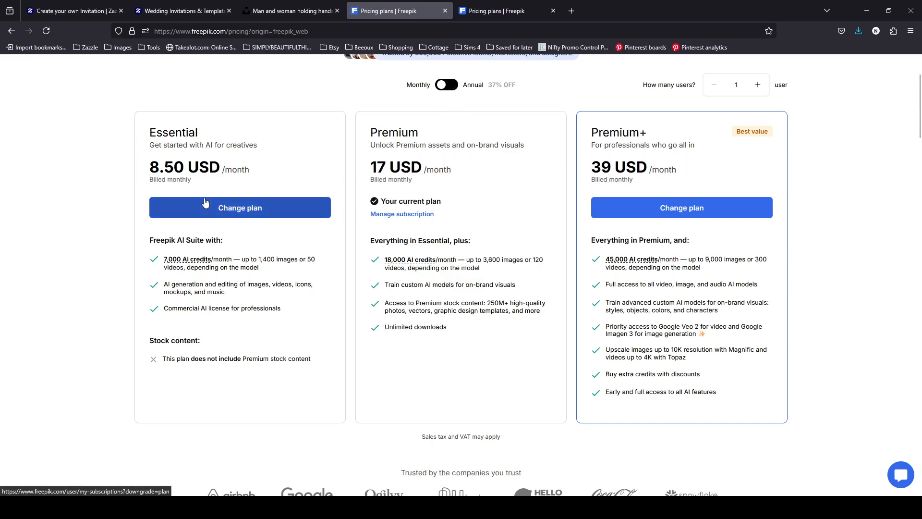
click(11, 31)
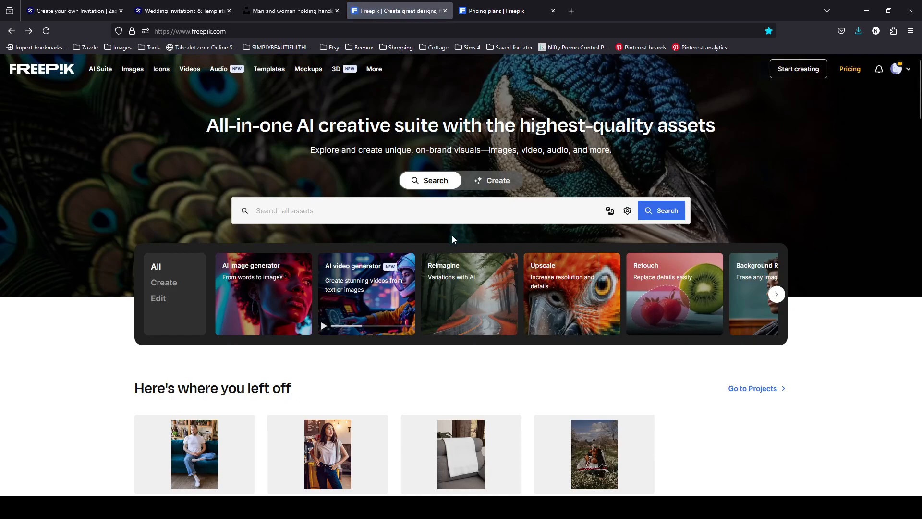
scroll(453, 239, down, 4)
scroll(453, 240, up, 4)
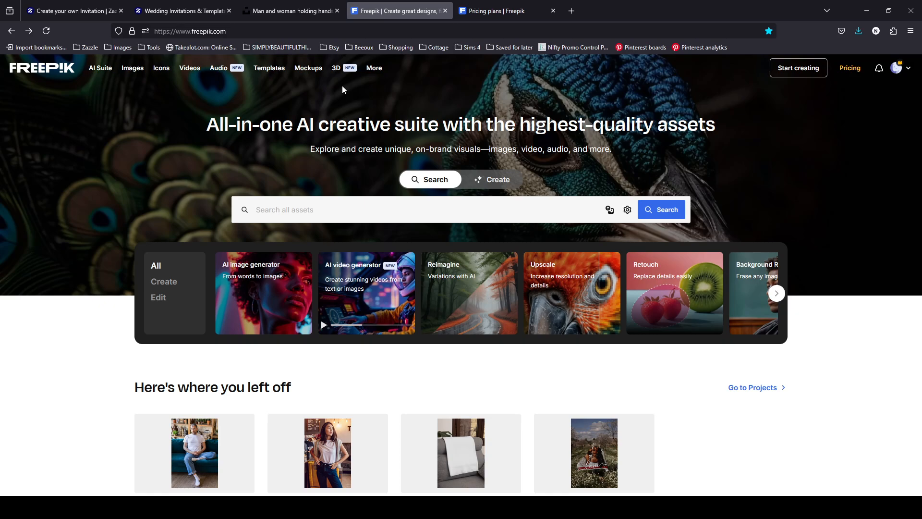
- Search all Freepik assets for "couple"
click(361, 209)
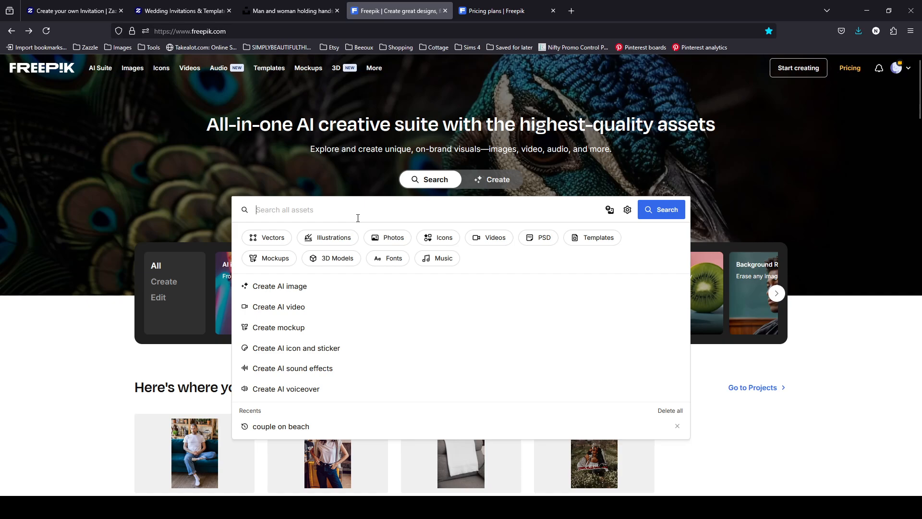
text(couple)
key(Return)
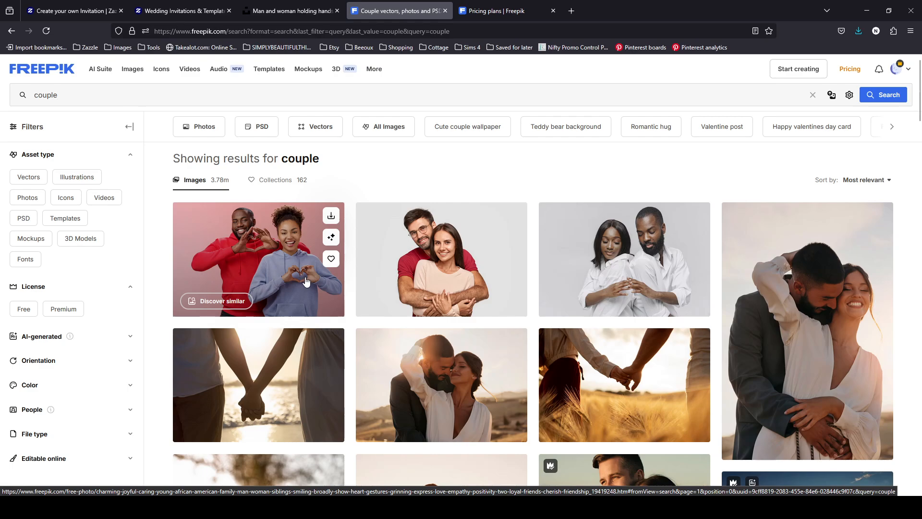
scroll(117, 338, down, 2)
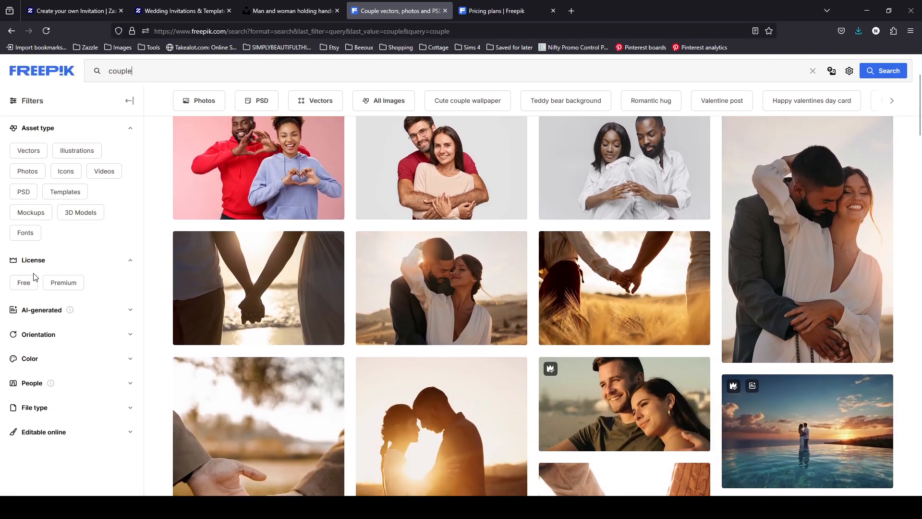
- Compare the "couple" results under the Free and Premium license filters, ending with the Free filter applied
click(29, 288)
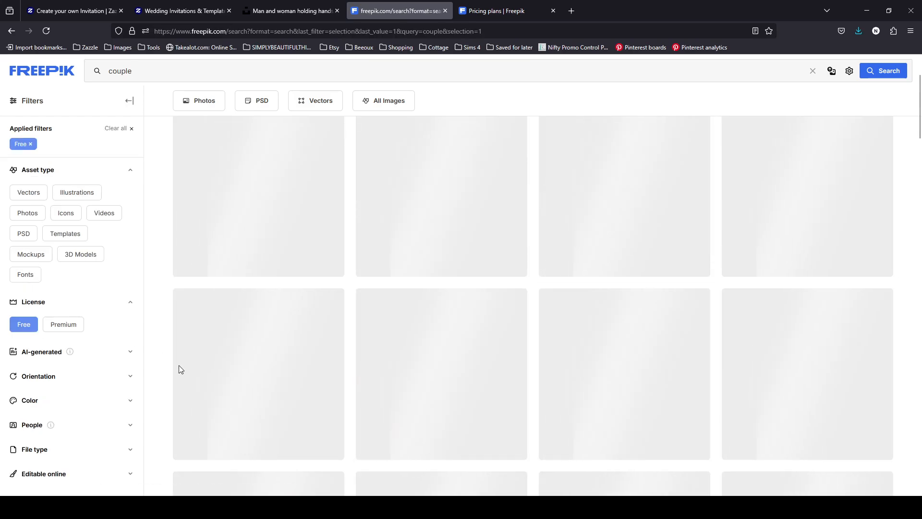
click(65, 327)
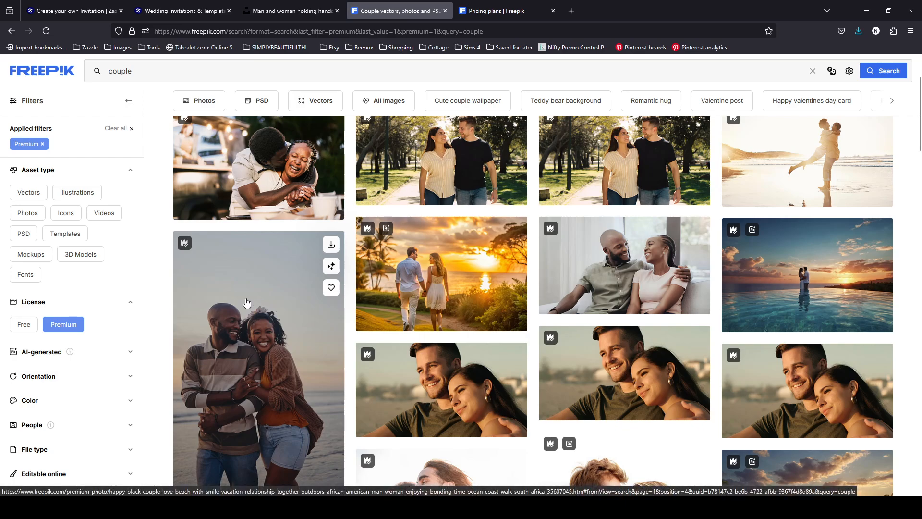
mouse_move(186, 242)
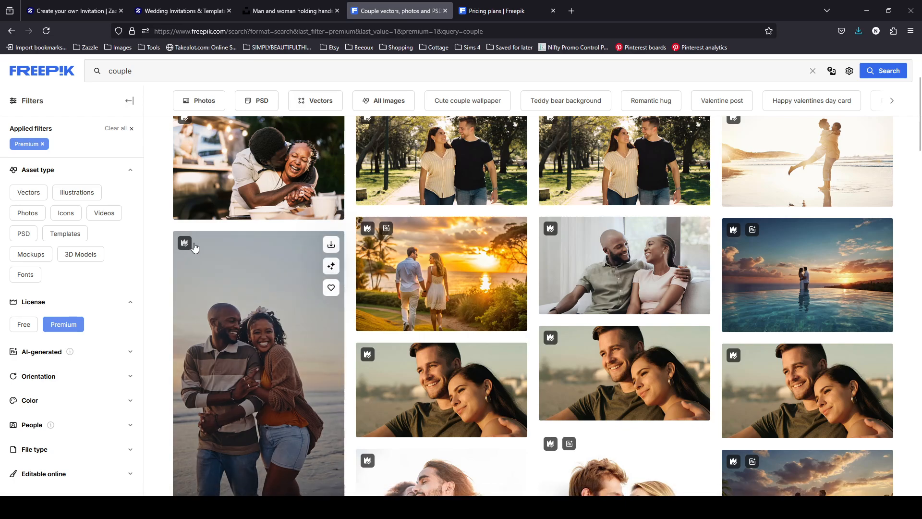
click(23, 326)
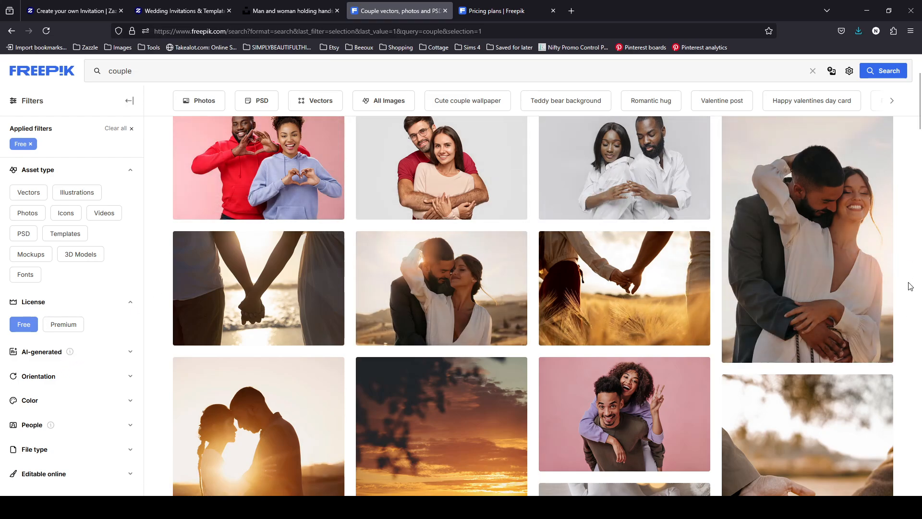
- Find free images similar to the photo of the couple in a dark suit and white dress embracing before the hills
scroll(910, 287, up, 1)
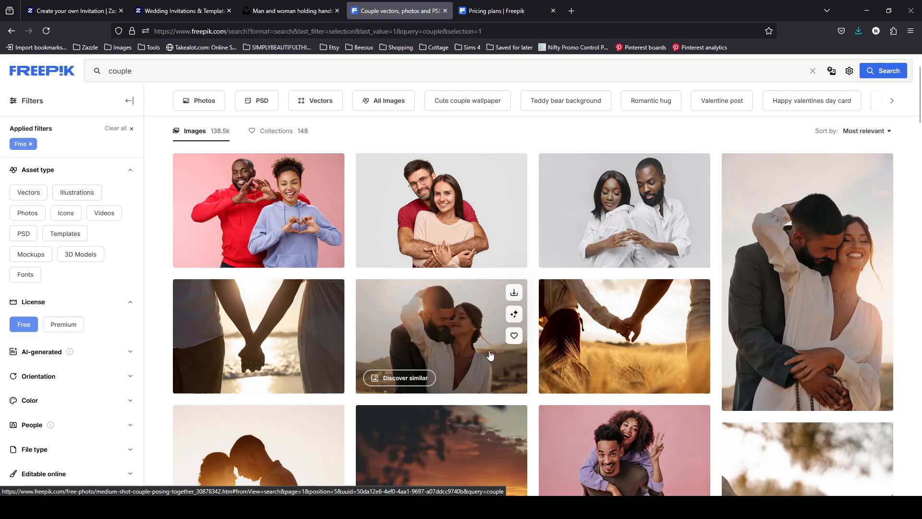
scroll(769, 288, down, 1)
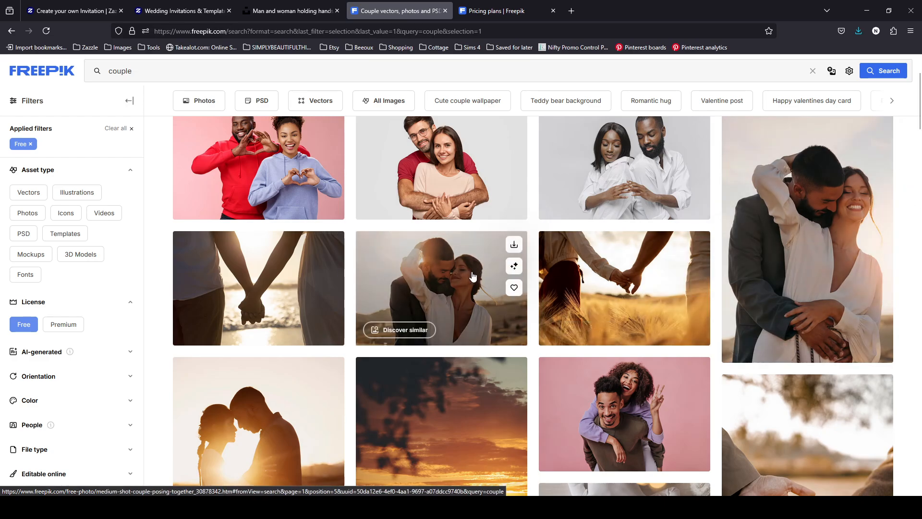
scroll(474, 275, down, 1)
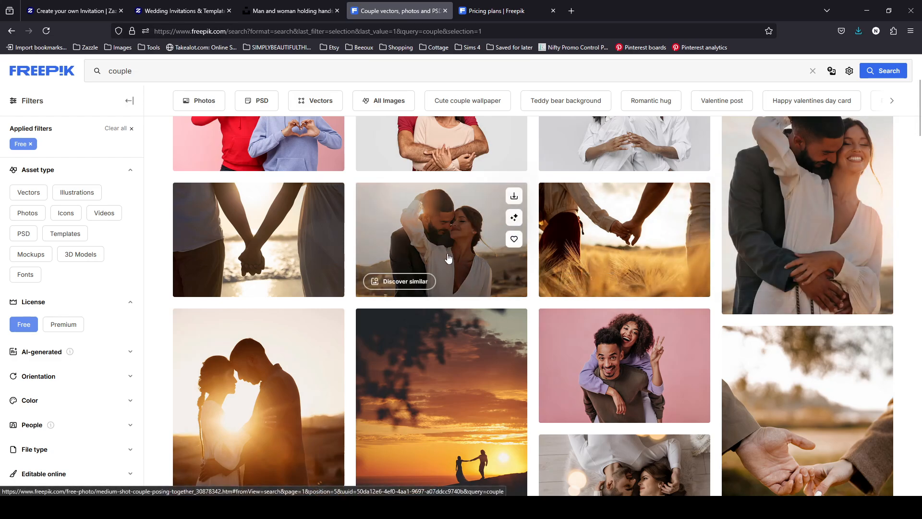
click(405, 283)
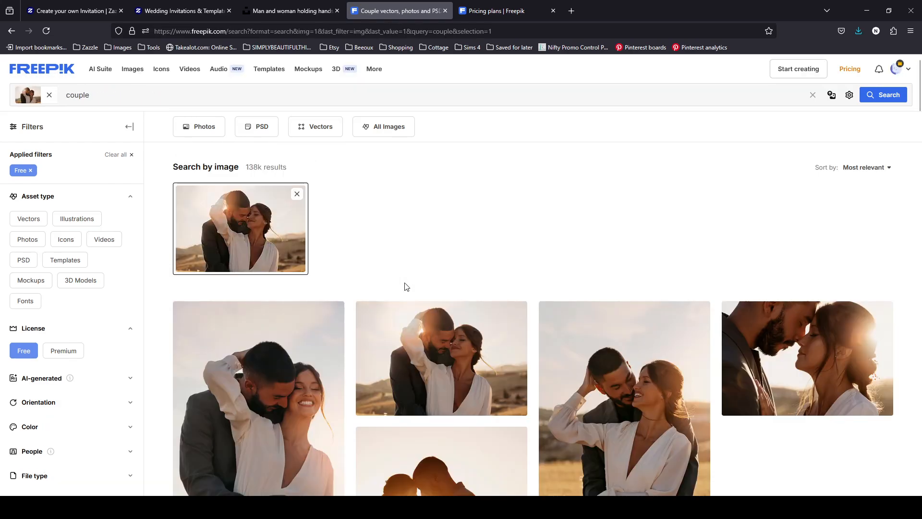
- Examine the similar free images for more photos of the same couple and for couples in a matching style
scroll(405, 287, down, 5)
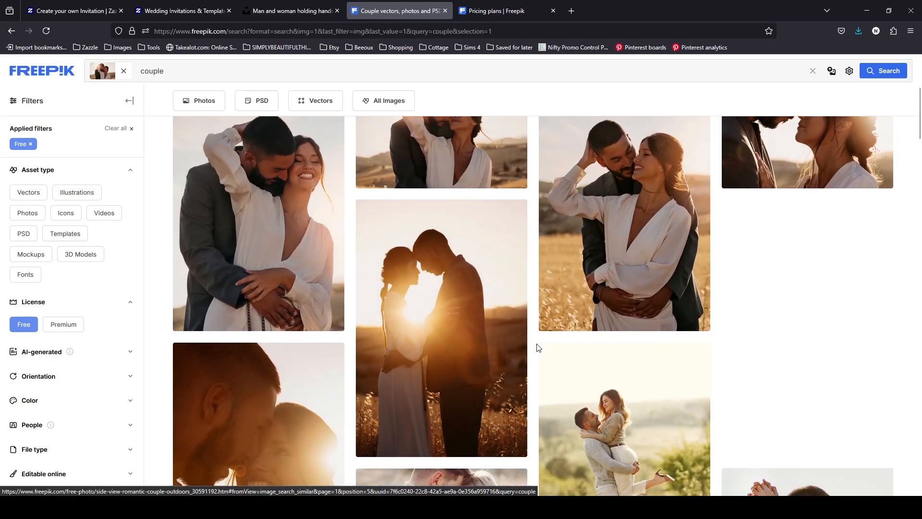
scroll(520, 303, up, 3)
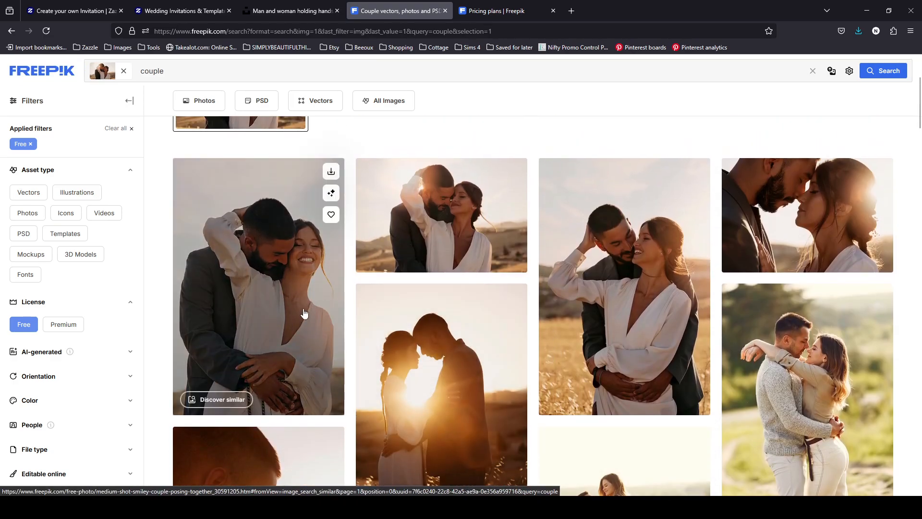
scroll(309, 310, down, 3)
scroll(336, 254, up, 4)
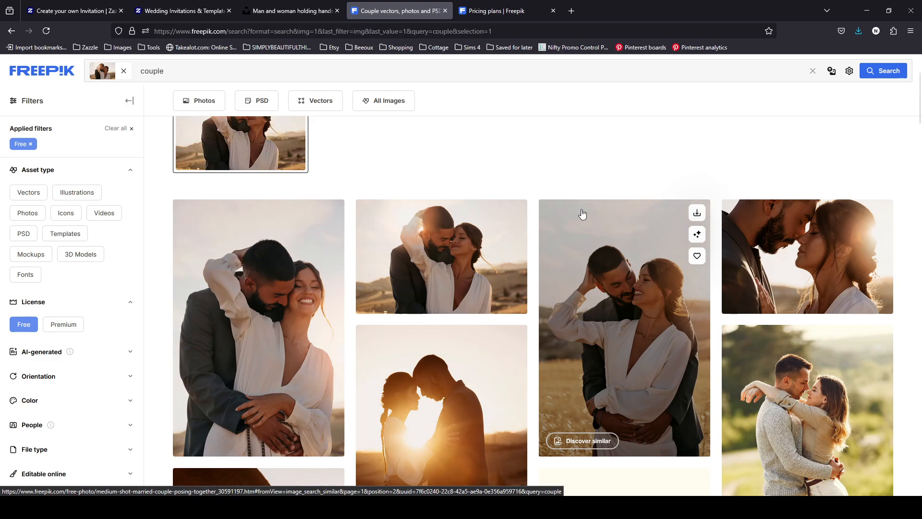
scroll(584, 213, down, 7)
scroll(589, 215, down, 3)
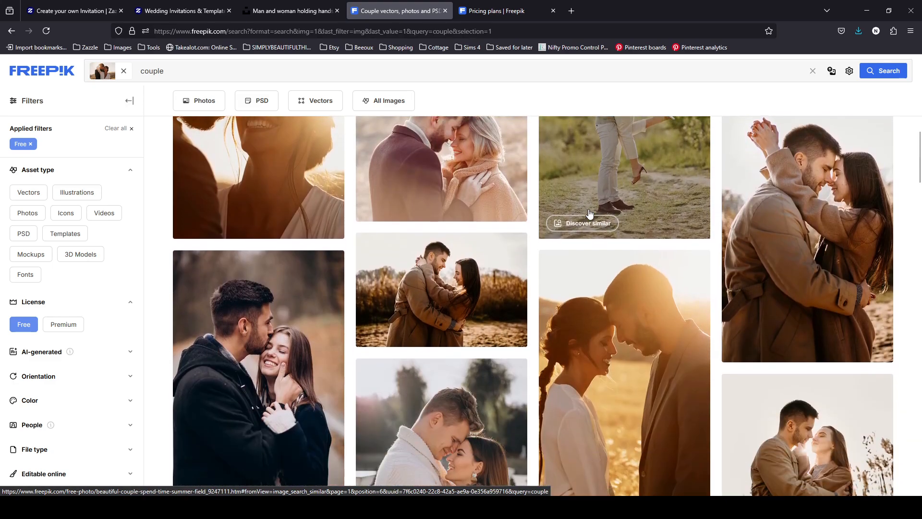
scroll(589, 214, down, 4)
scroll(589, 215, down, 3)
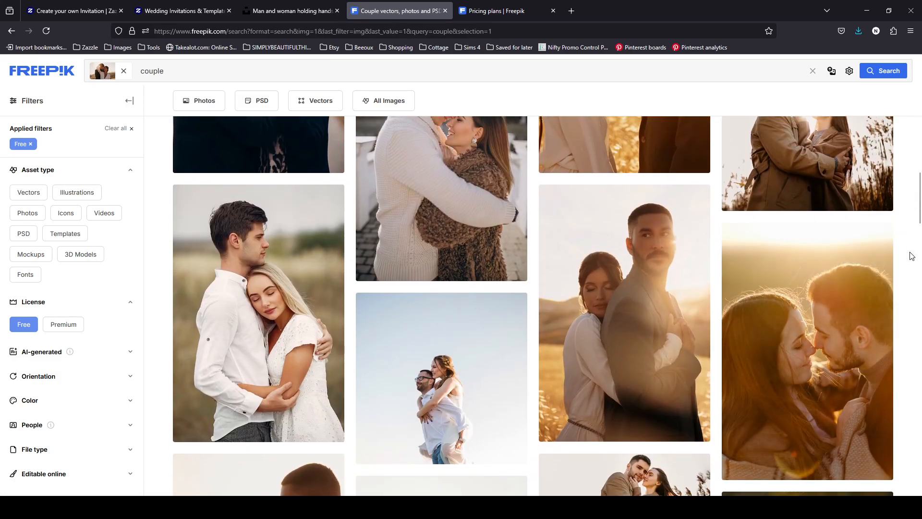
scroll(766, 223, down, 5)
- Return to the free "couple" search results and review the first photos again
click(12, 31)
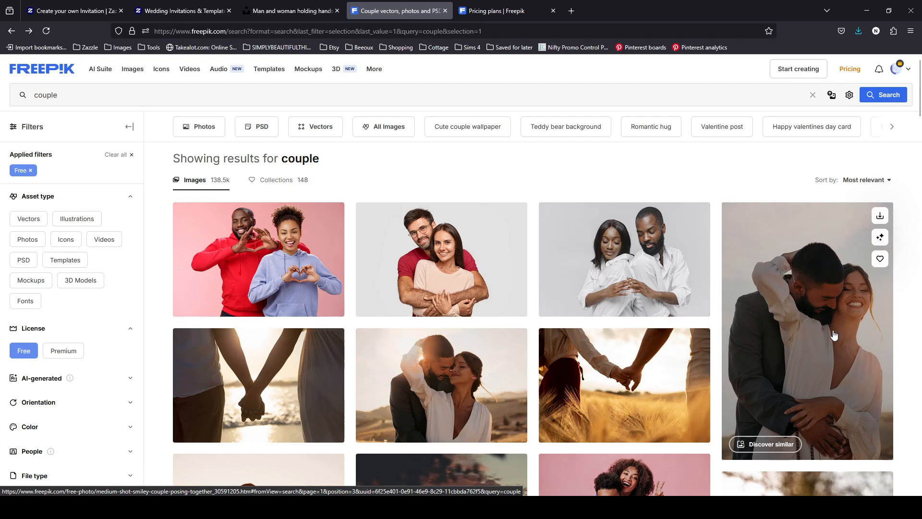
scroll(839, 335, down, 2)
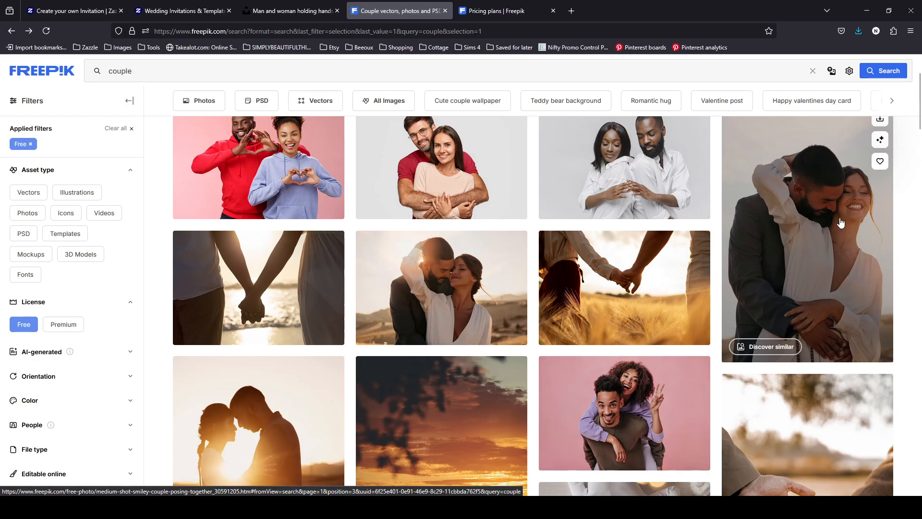
scroll(860, 302, up, 1)
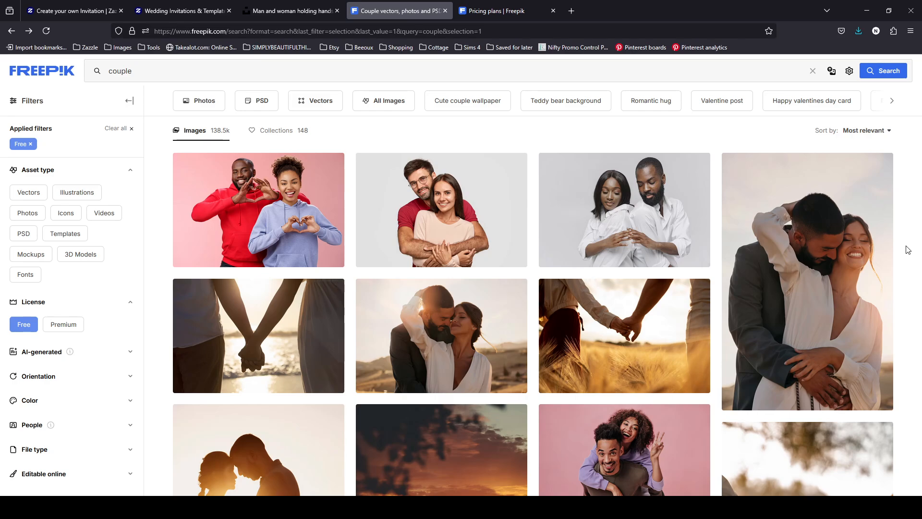
mouse_move(826, 252)
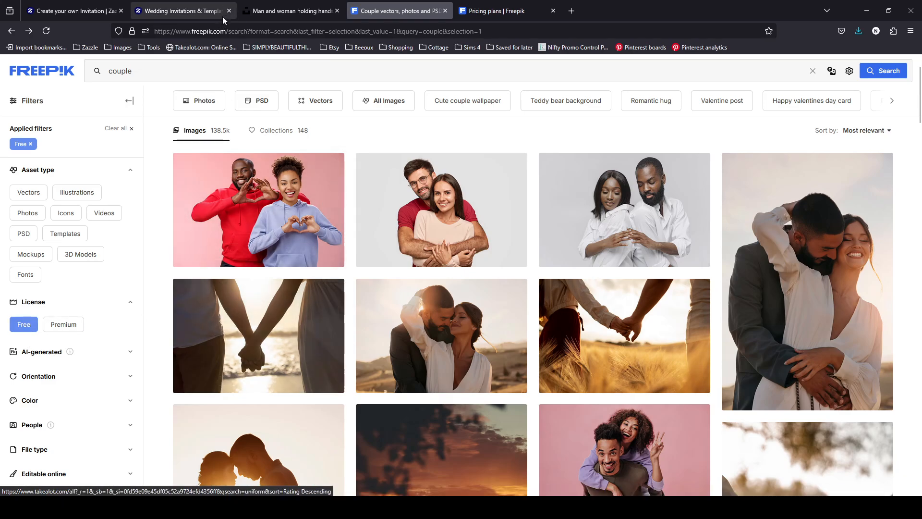
- Switch to the Unsplash "couple at beach" results and look over the free photos
click(288, 11)
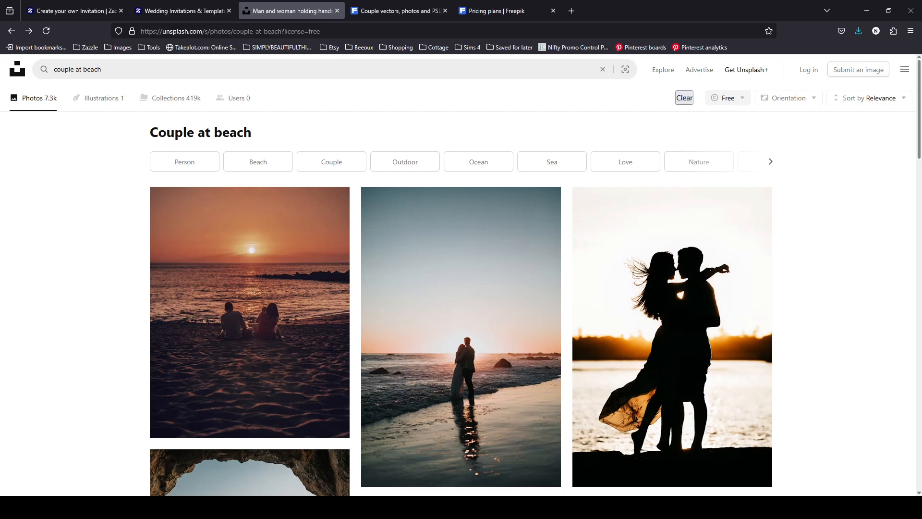
scroll(461, 302, down, 8)
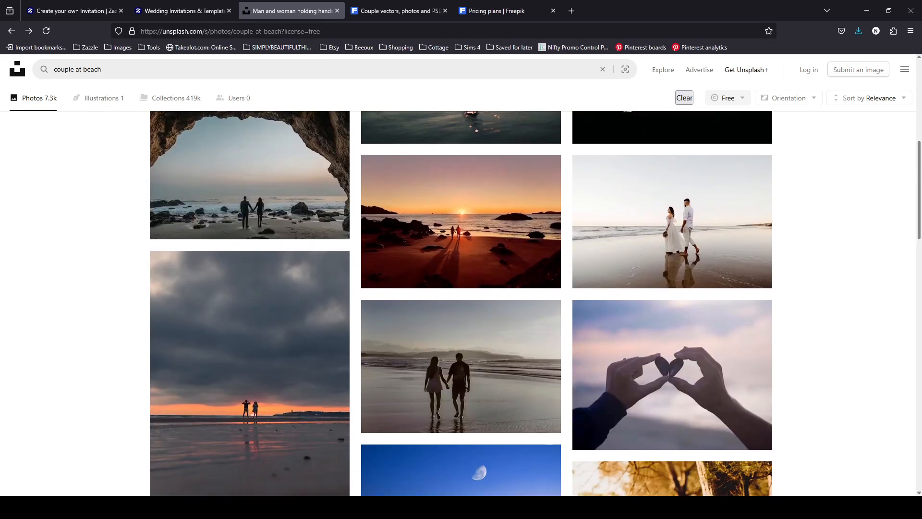
scroll(461, 303, up, 2)
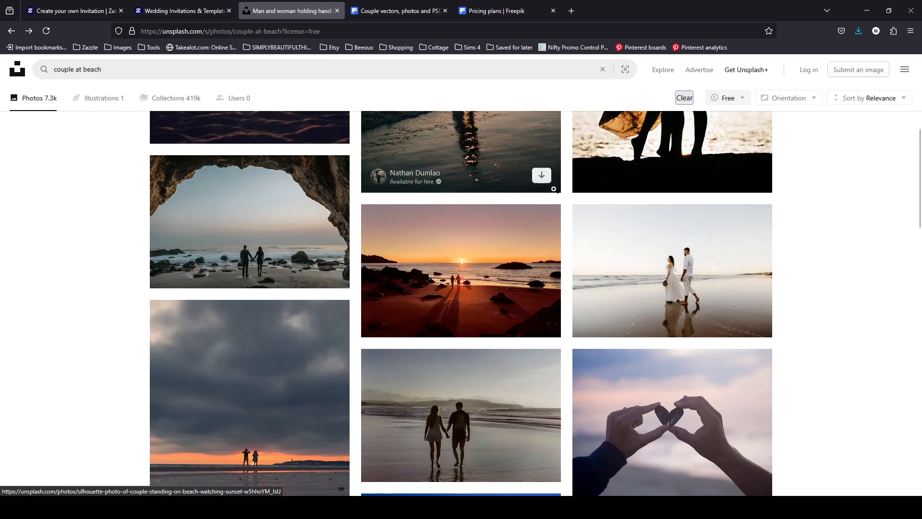
- Switch to the Zazzle invitation design and delete the test texts "OISJFOIWJFI" and "fwedwd" from its front
click(89, 8)
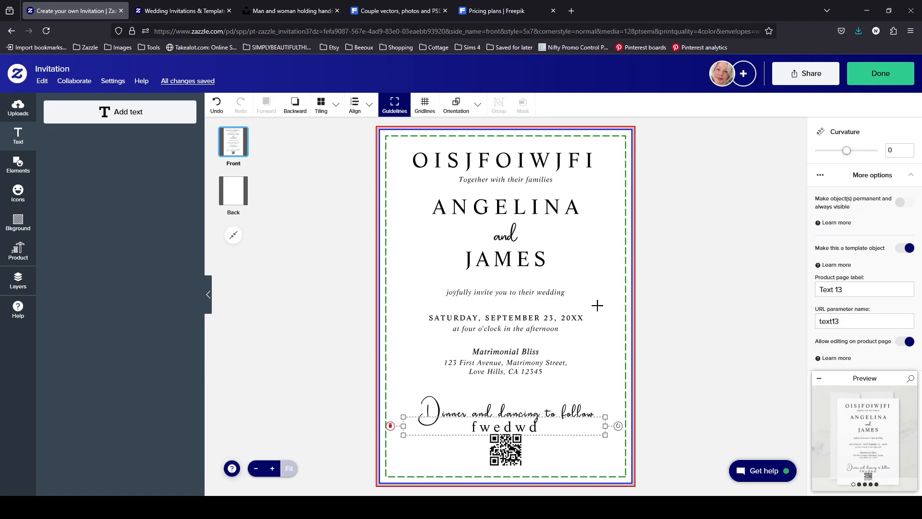
click(567, 167)
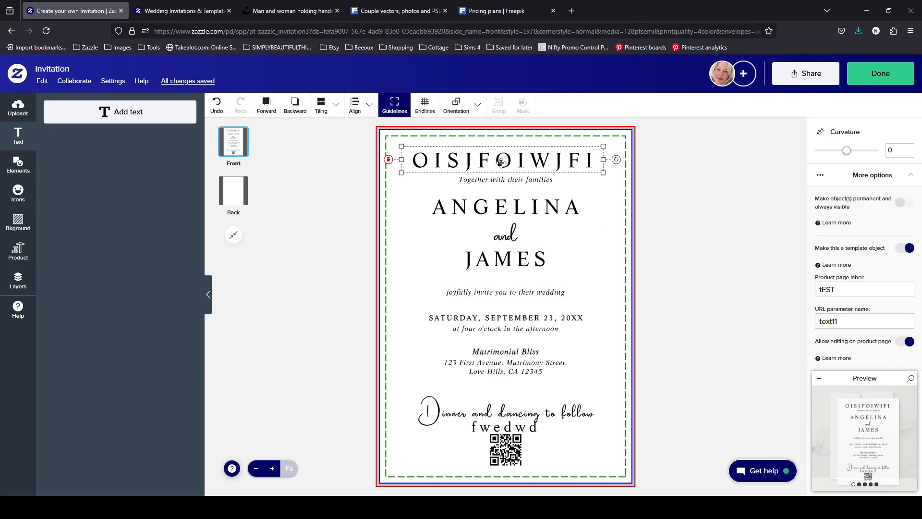
click(389, 160)
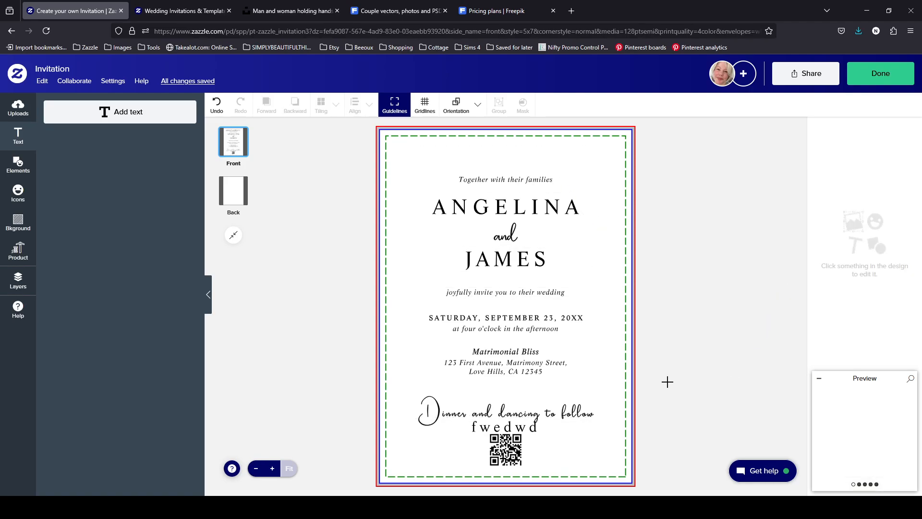
click(528, 434)
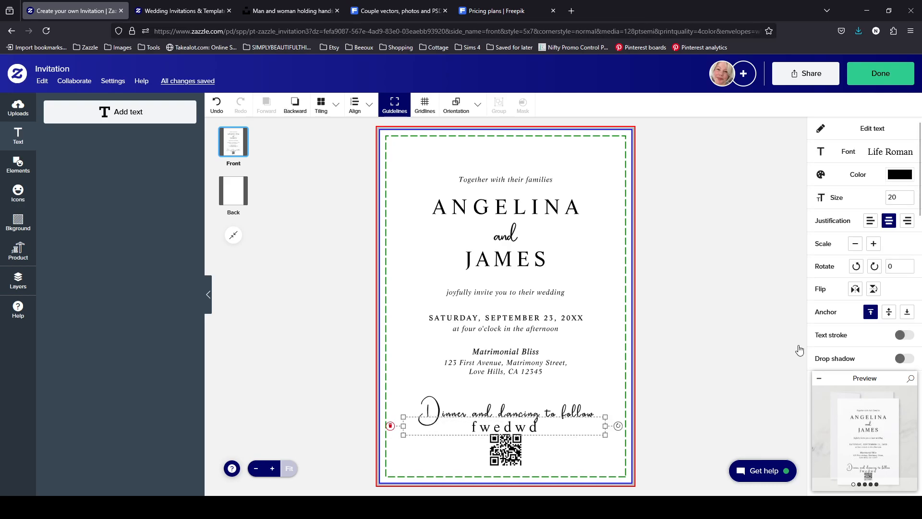
key(Delete)
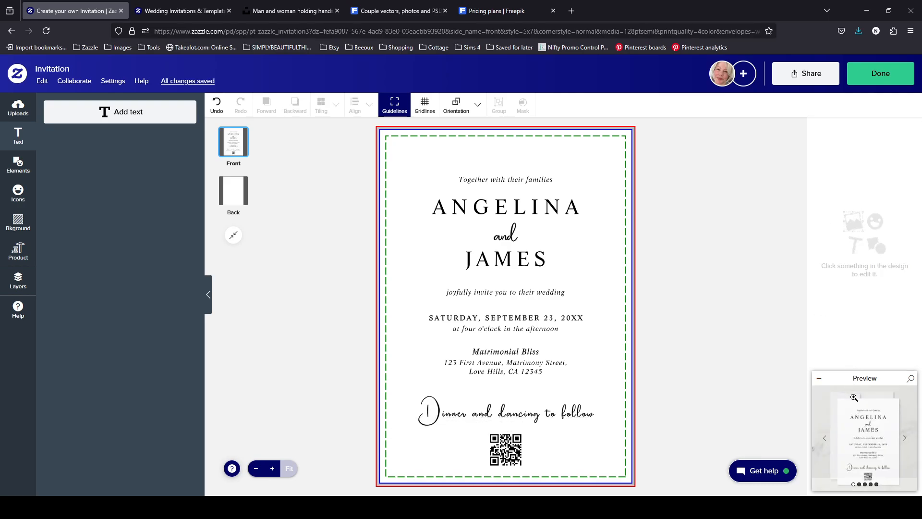
- Check the enlarged product preview of the invitation's front and back, then close it
click(854, 398)
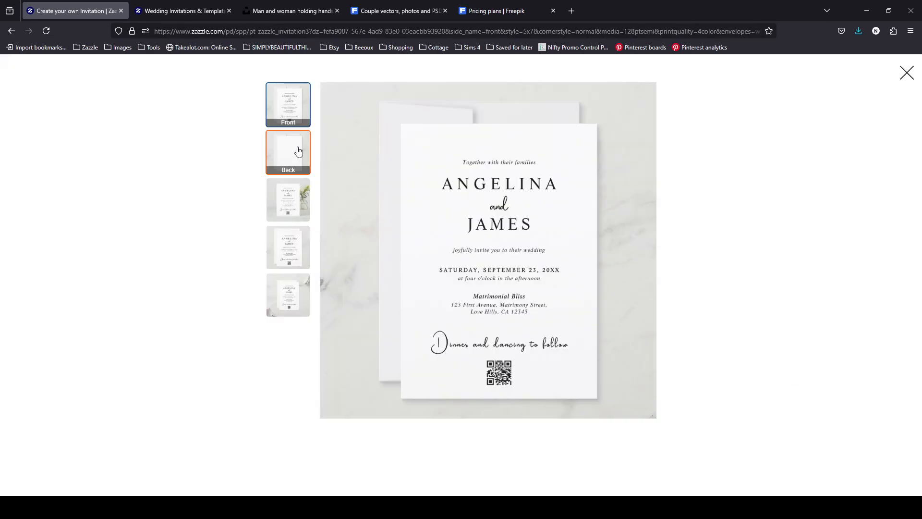
click(299, 151)
click(295, 120)
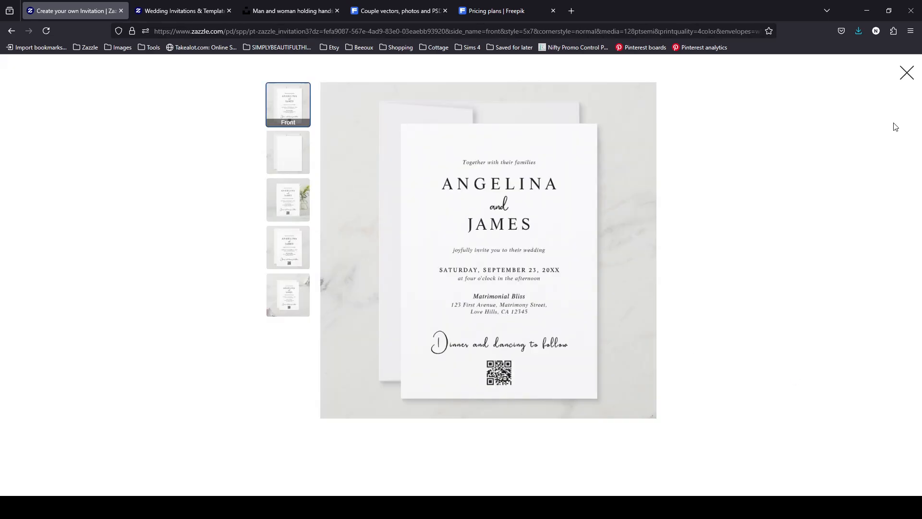
click(907, 72)
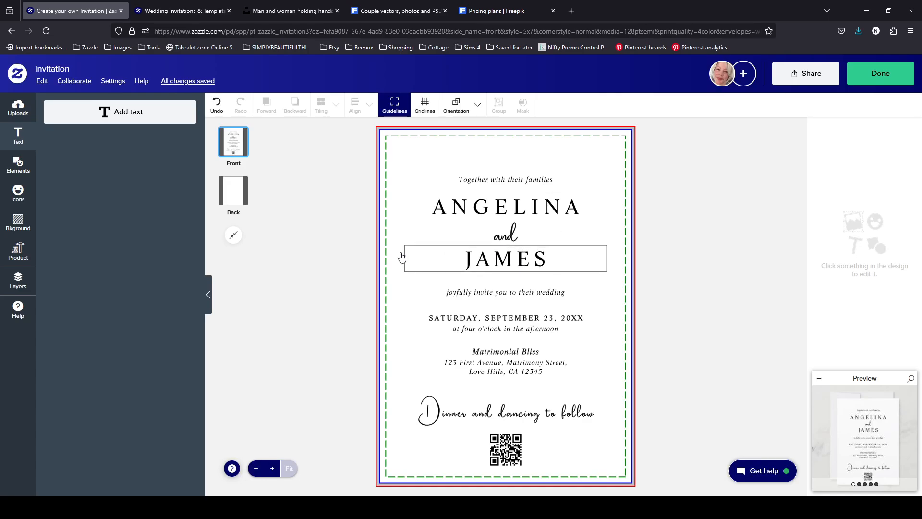
- Finish editing the invitation design and look over the options on its product page
click(907, 83)
scroll(723, 439, down, 2)
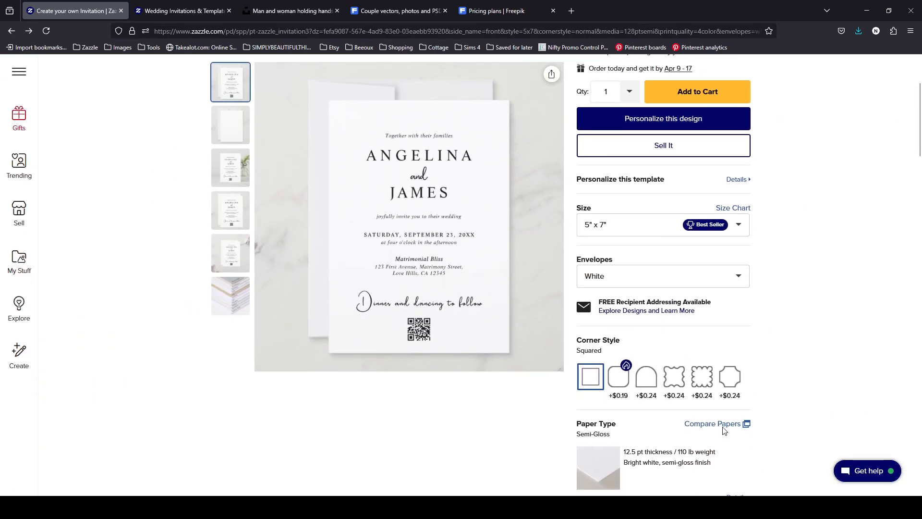
- Open the invitation's personalization form, review its template fields through the QR code link, and close it
click(736, 163)
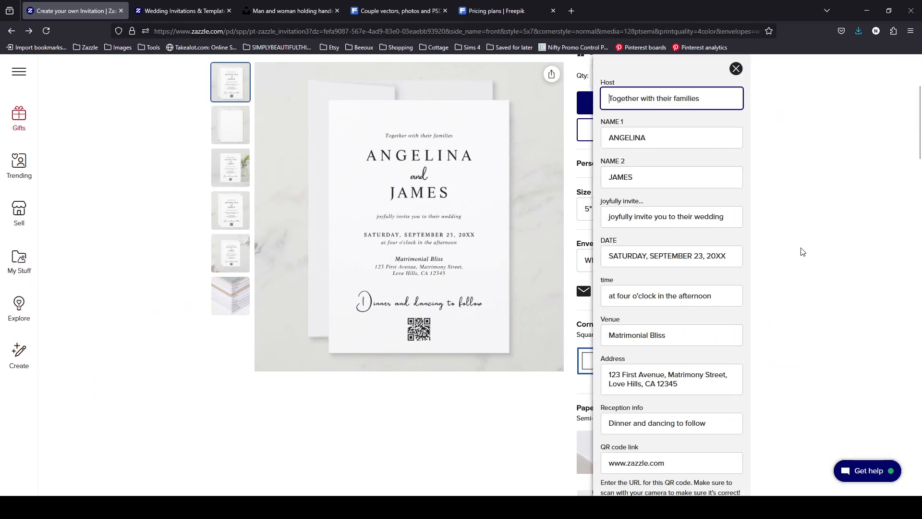
scroll(702, 351, down, 5)
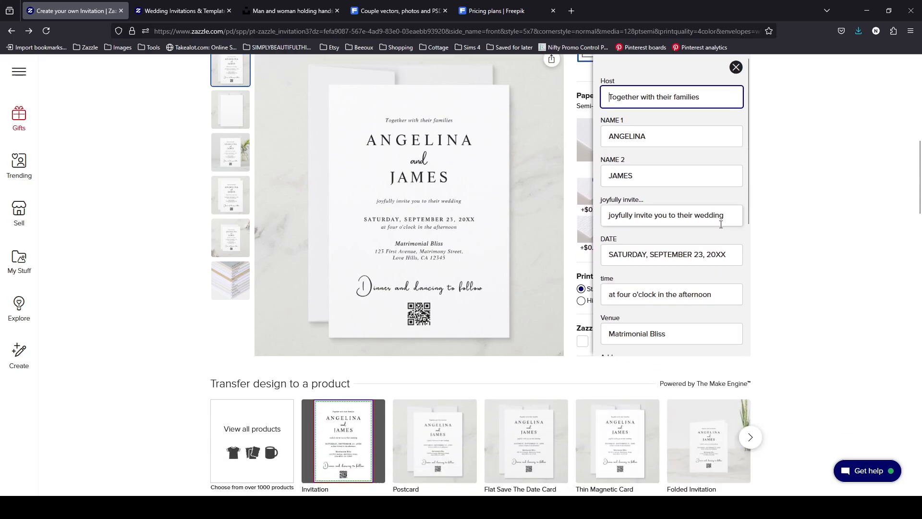
scroll(722, 231, down, 3)
scroll(678, 114, up, 3)
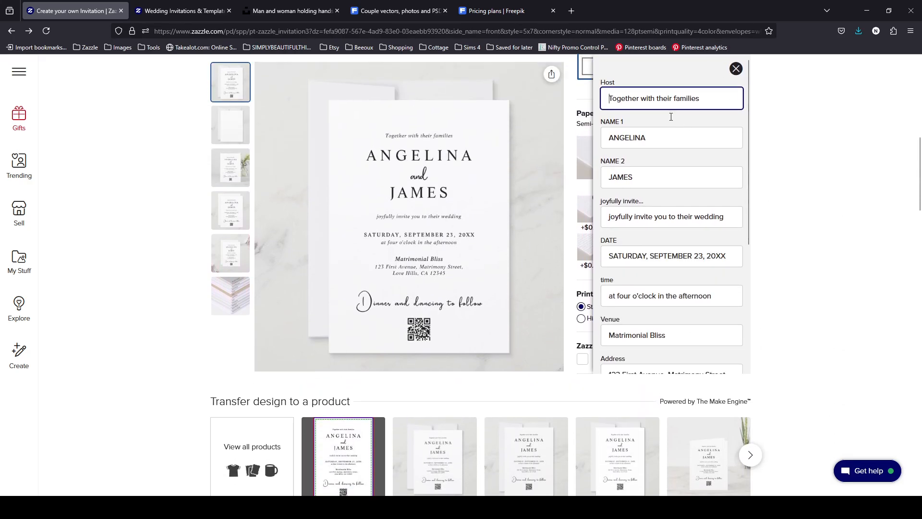
drag(752, 165, 759, 309)
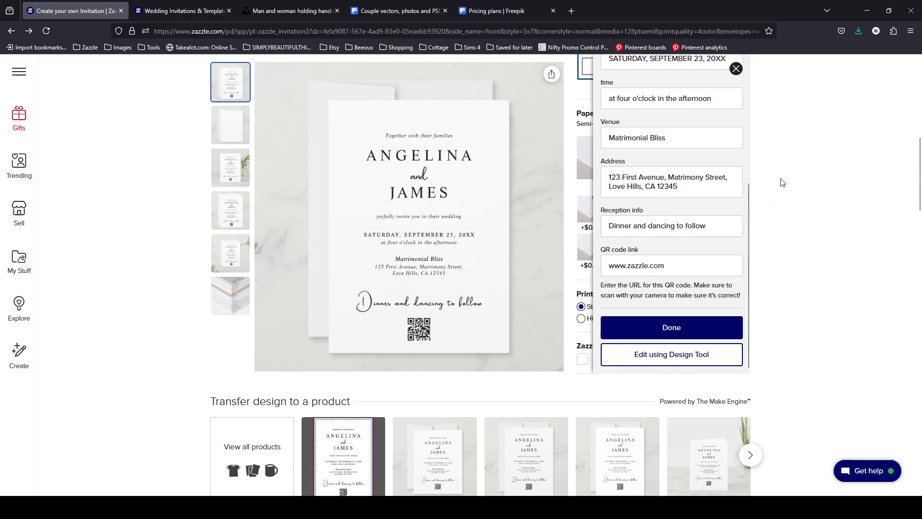
scroll(781, 183, up, 10)
click(736, 68)
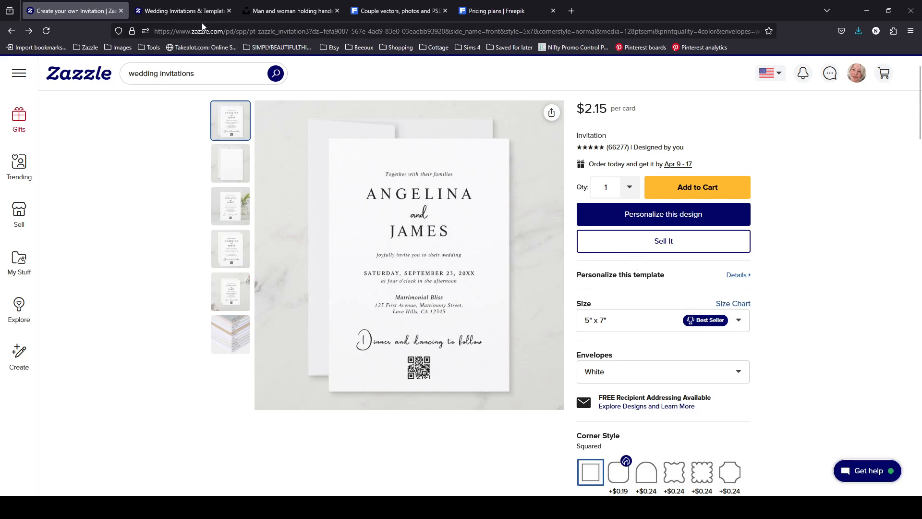
- Switch to the wedding invitations page and open the account's saved designs to look over the stored products
click(154, 10)
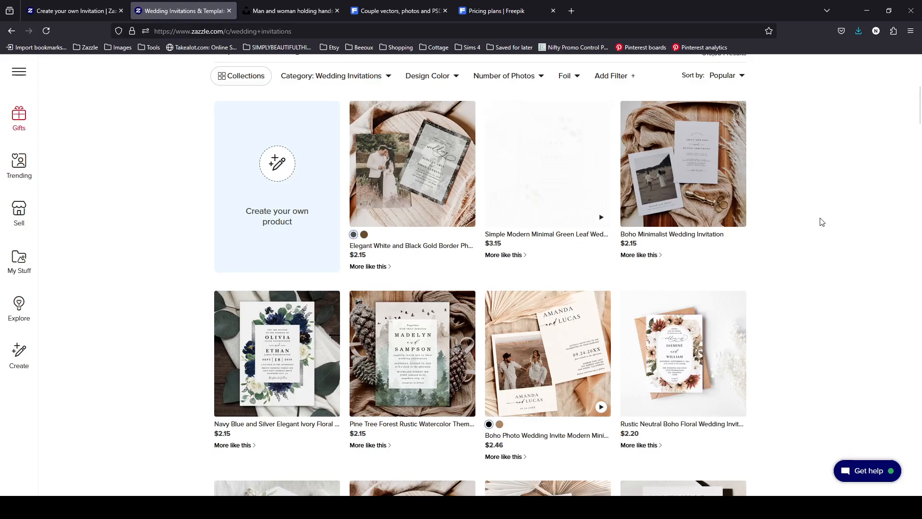
scroll(901, 219, up, 5)
click(862, 113)
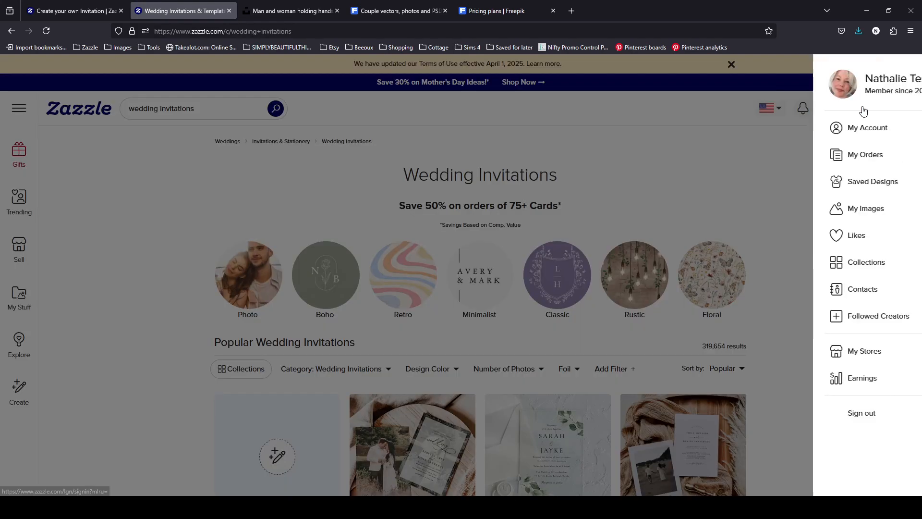
click(770, 185)
scroll(601, 241, down, 1)
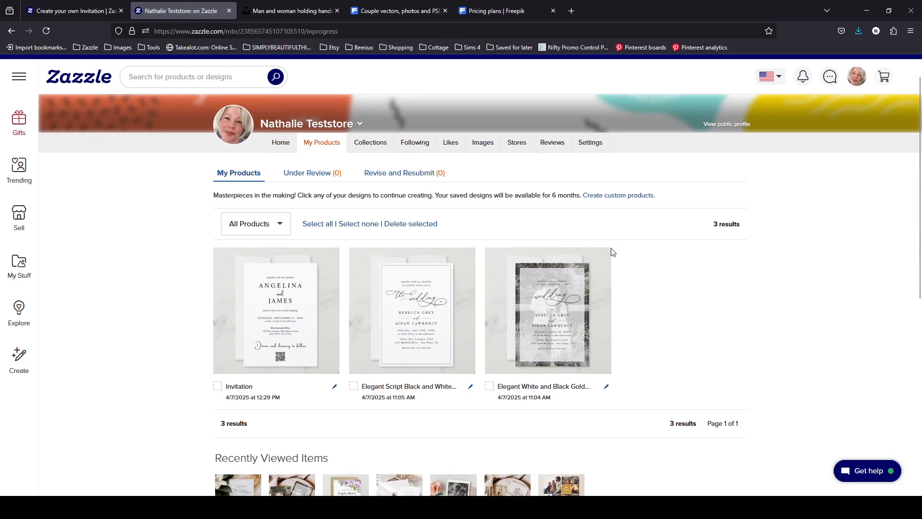
scroll(612, 250, down, 2)
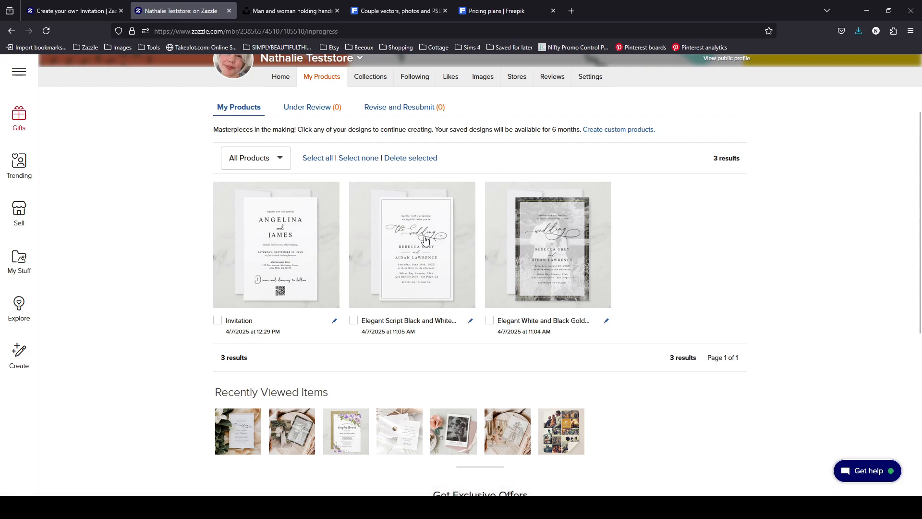
- Delete the two saved designs whose titles begin "Elegant Script Black and White" and "Elegant White and Black Gold"
click(490, 321)
click(429, 159)
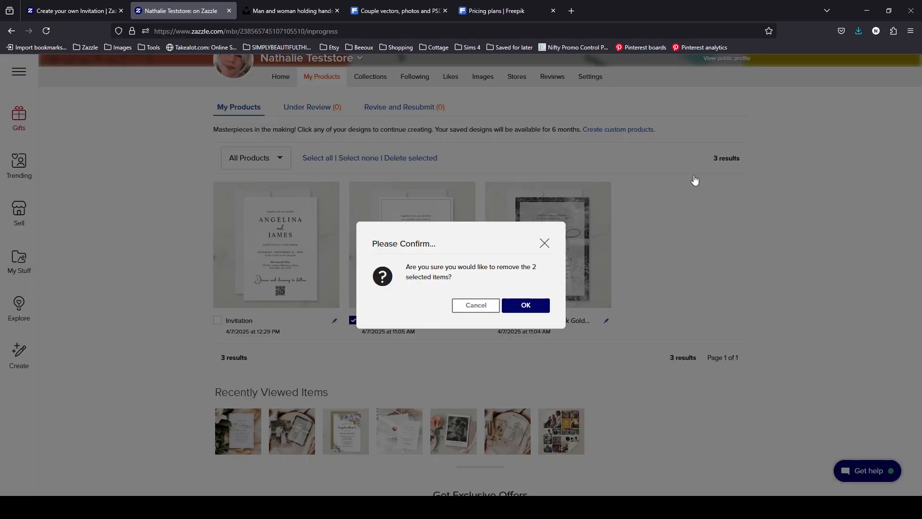
click(524, 306)
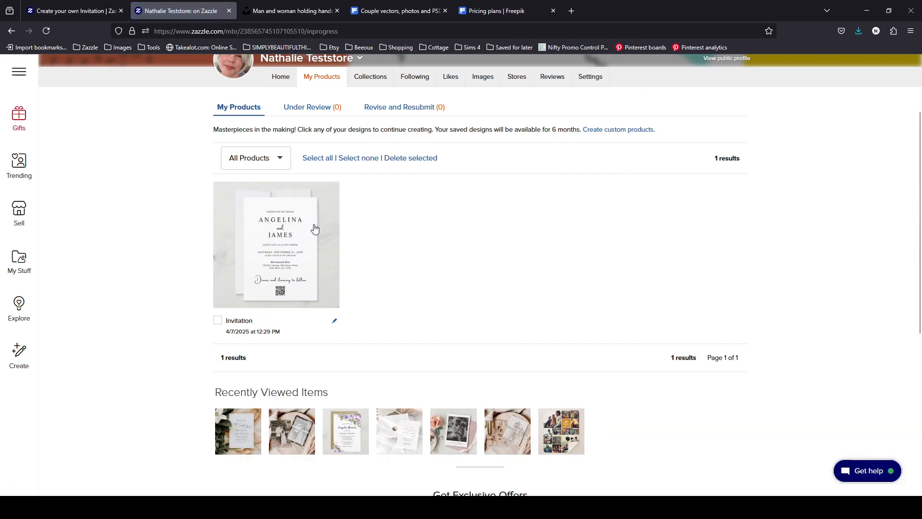
- Filter the account's product list to Saved Designs
click(279, 159)
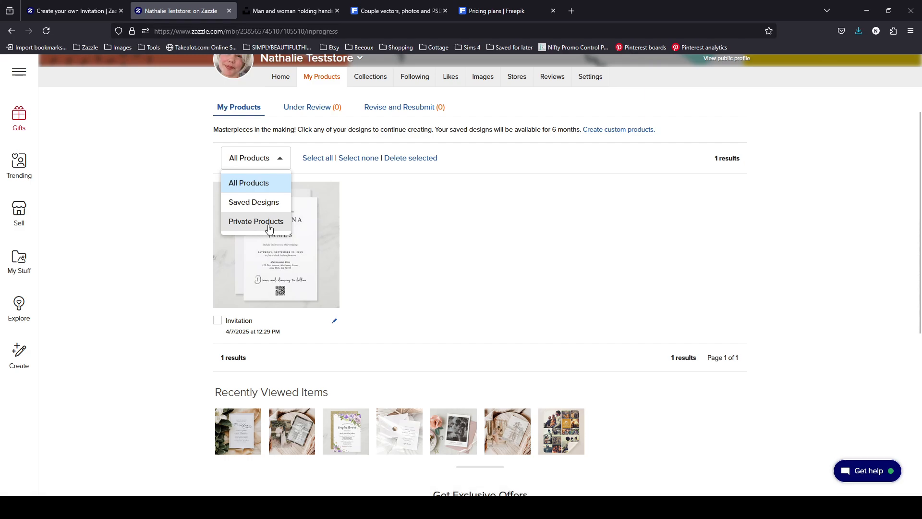
click(266, 202)
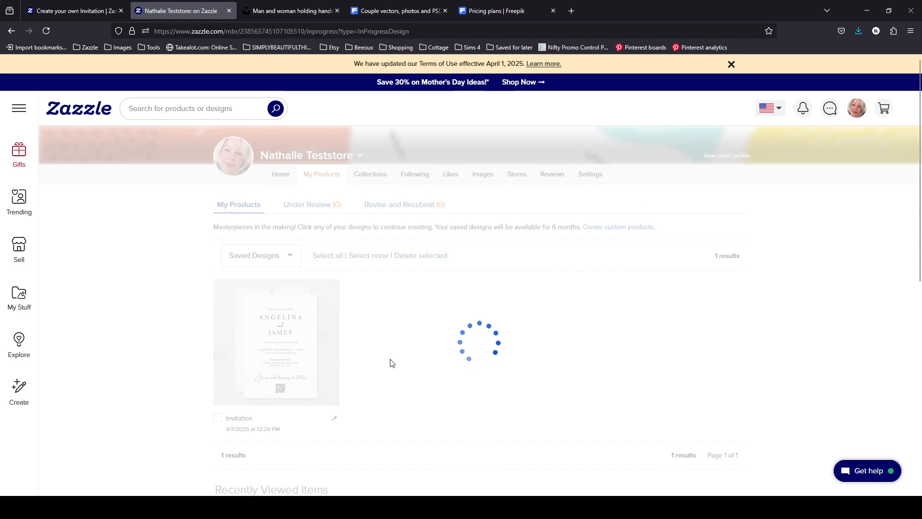
scroll(391, 361, down, 4)
scroll(353, 204, up, 2)
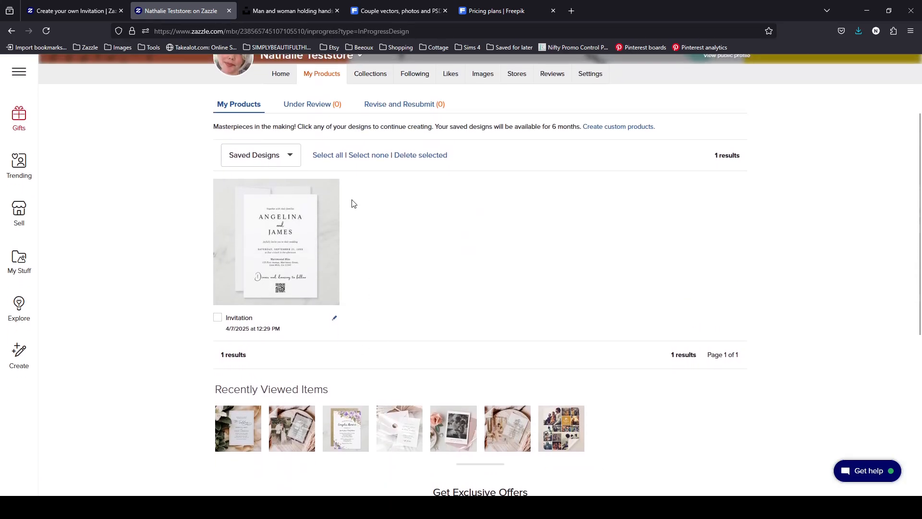
click(277, 244)
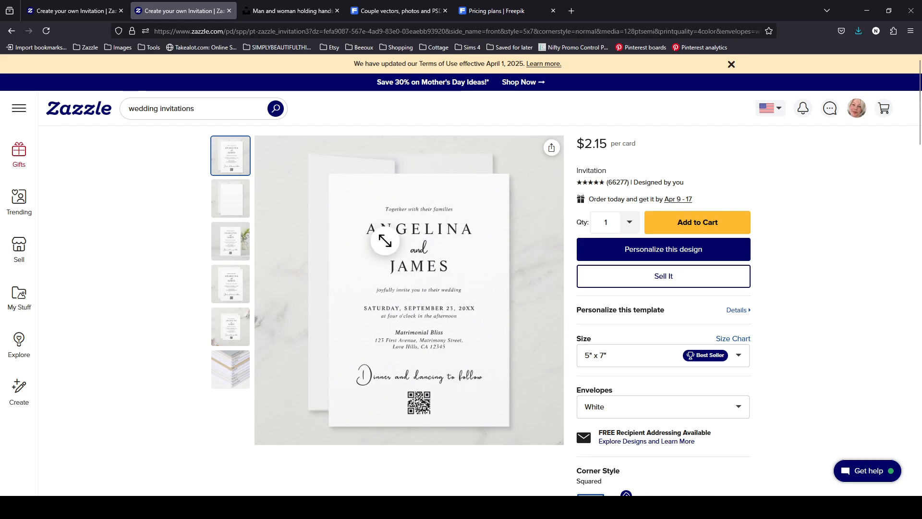
click(91, 8)
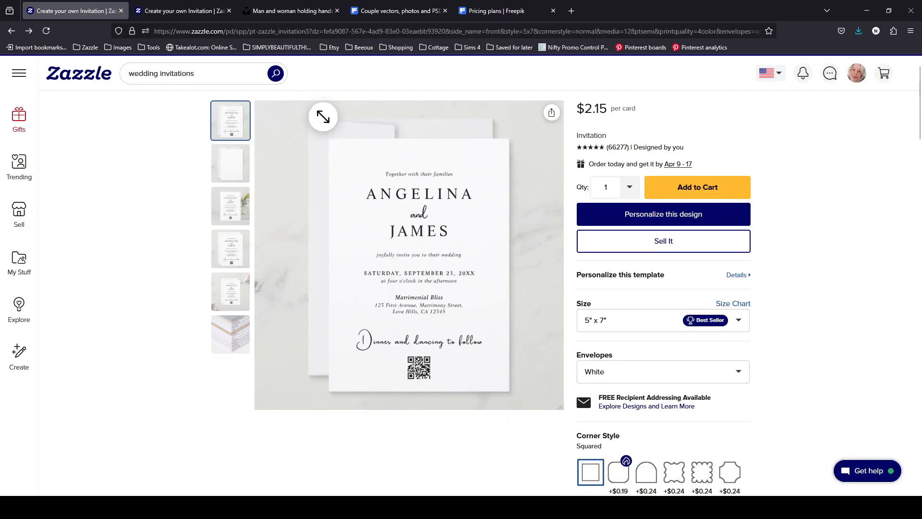
click(195, 11)
click(11, 30)
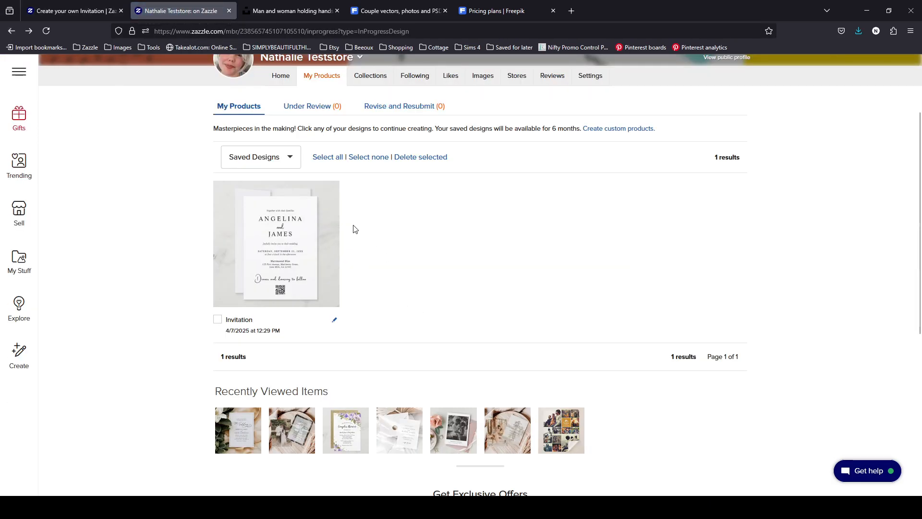
- Open the saved invitation in a new tab, continue to the Design Tool, and select all elements on its front
click(280, 238)
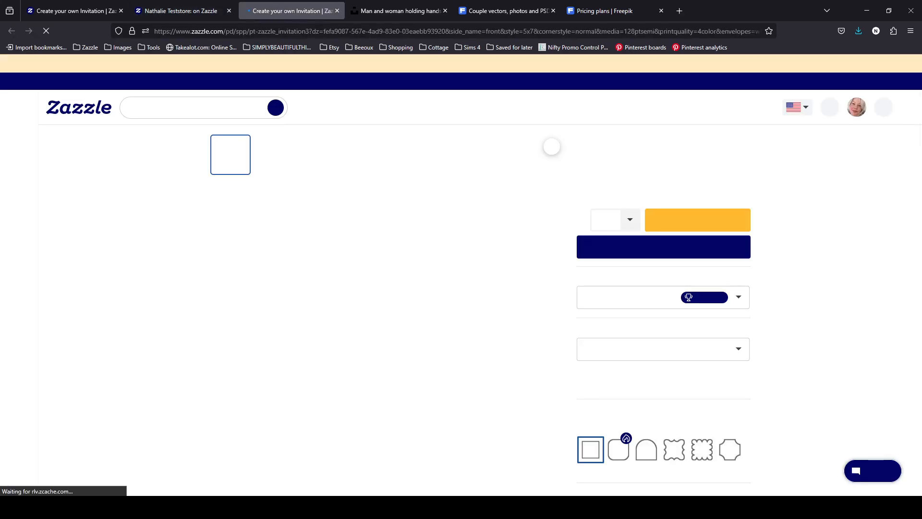
click(654, 250)
scroll(735, 317, down, 2)
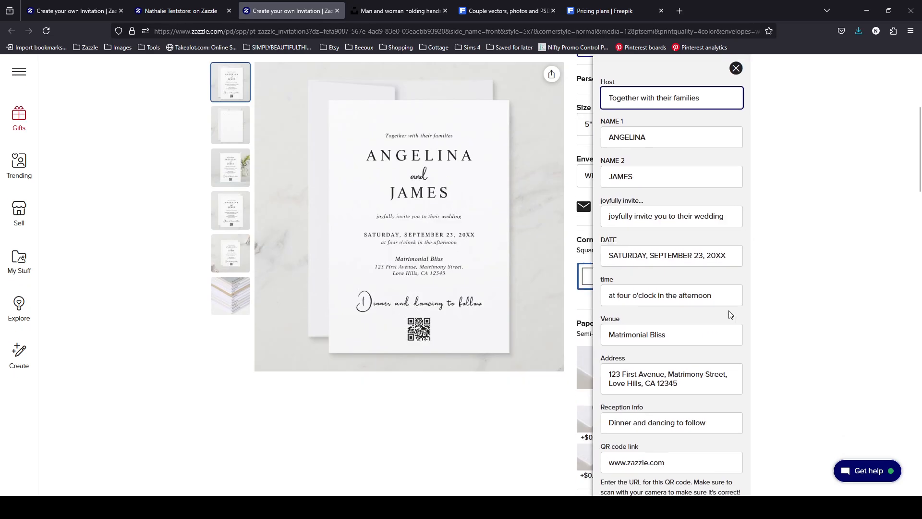
scroll(728, 318, down, 4)
scroll(759, 114, up, 1)
drag(752, 126, 762, 263)
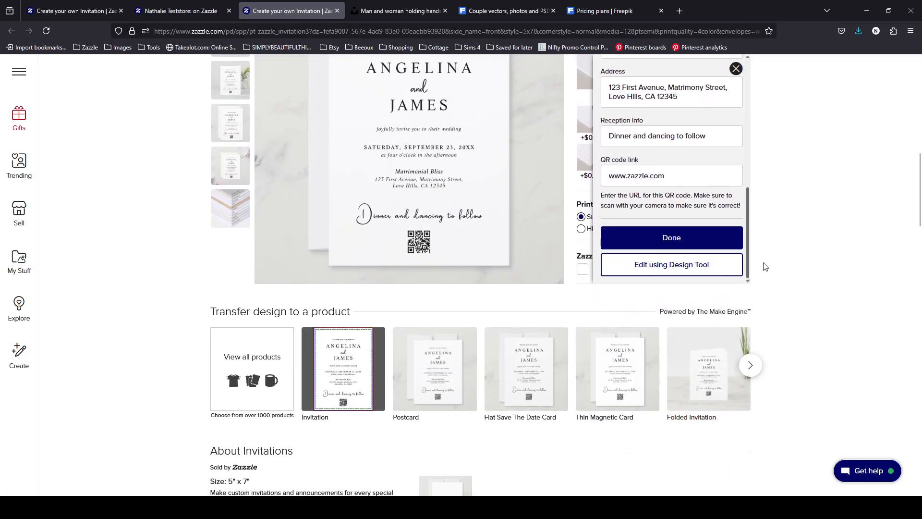
click(684, 270)
drag(674, 157, 348, 475)
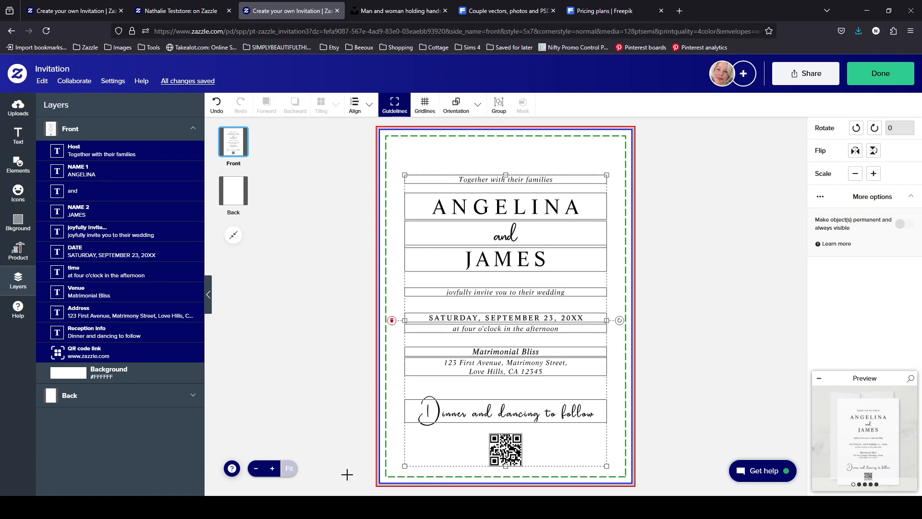
- Return to the invitation's original product page and look over its size, envelope, corner, paper and printing options
click(370, 11)
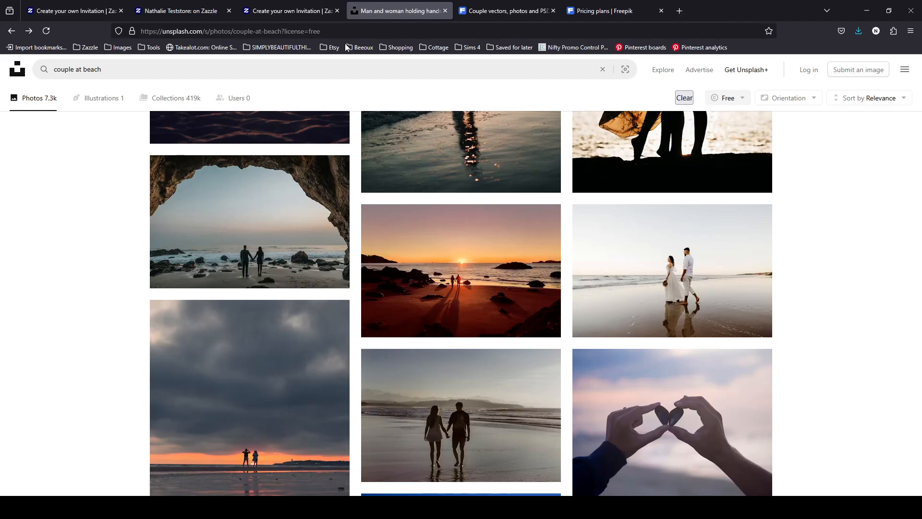
click(204, 12)
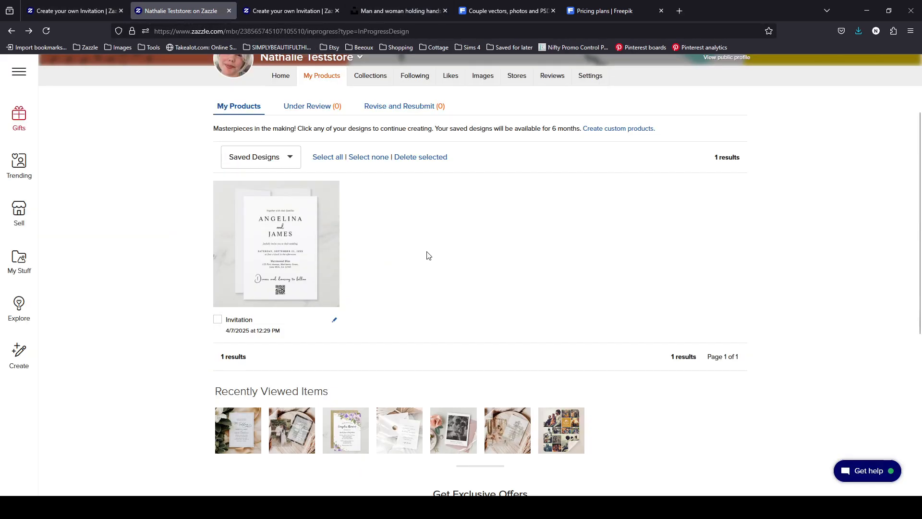
scroll(427, 256, up, 3)
click(81, 13)
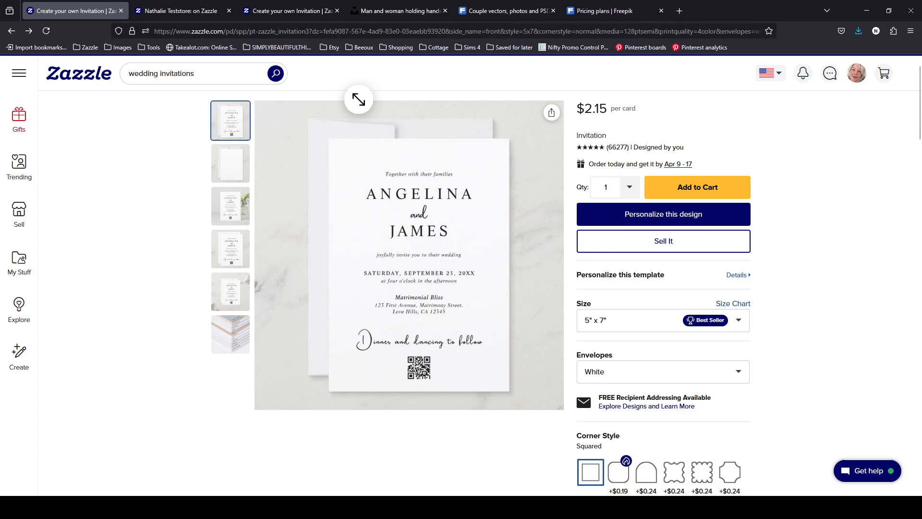
scroll(398, 288, down, 15)
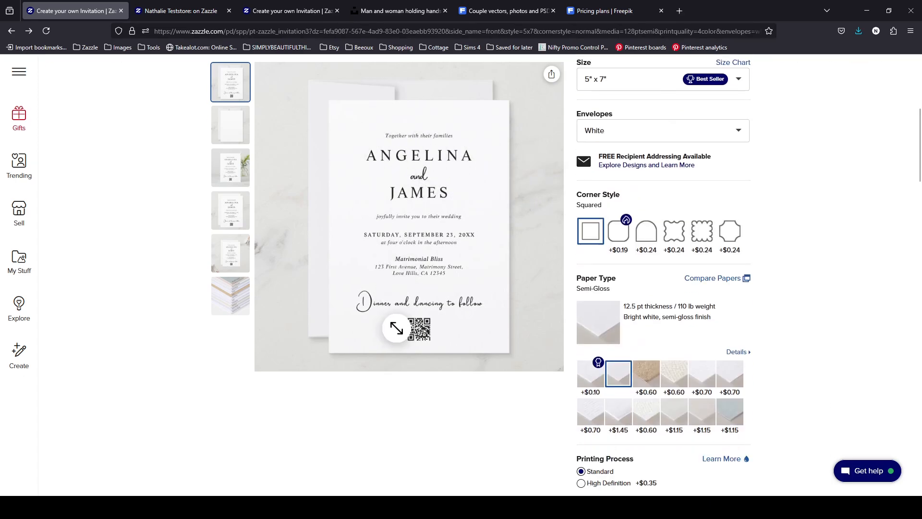
scroll(476, 355, up, 4)
scroll(476, 356, up, 5)
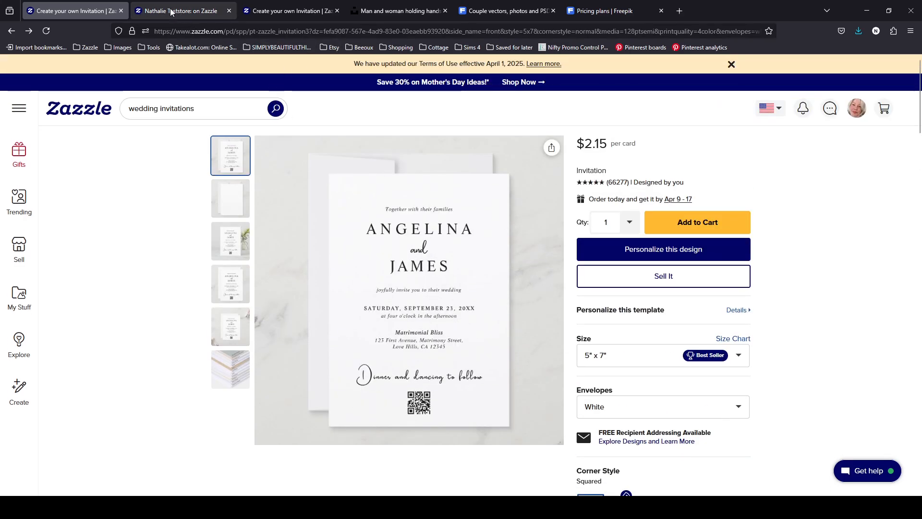
mouse_move(883, 111)
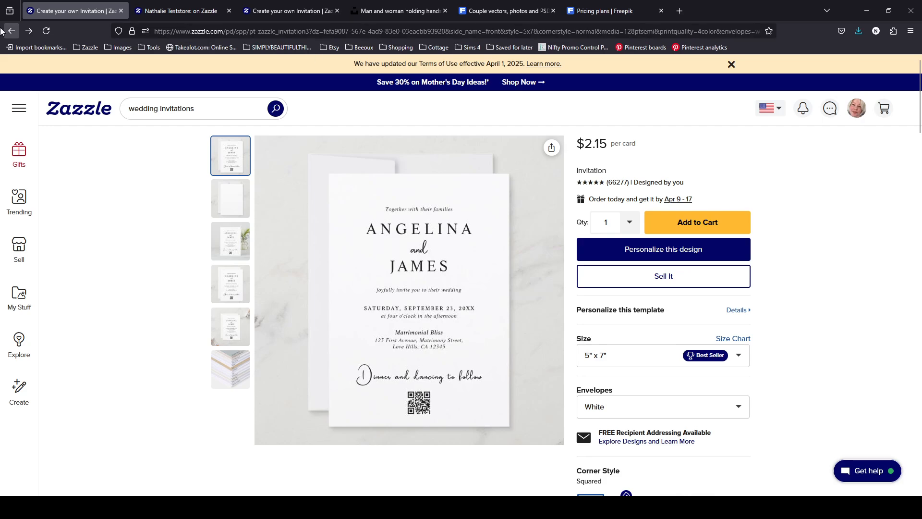
- Open My Test Store from the account's stores and go to its products page
click(170, 12)
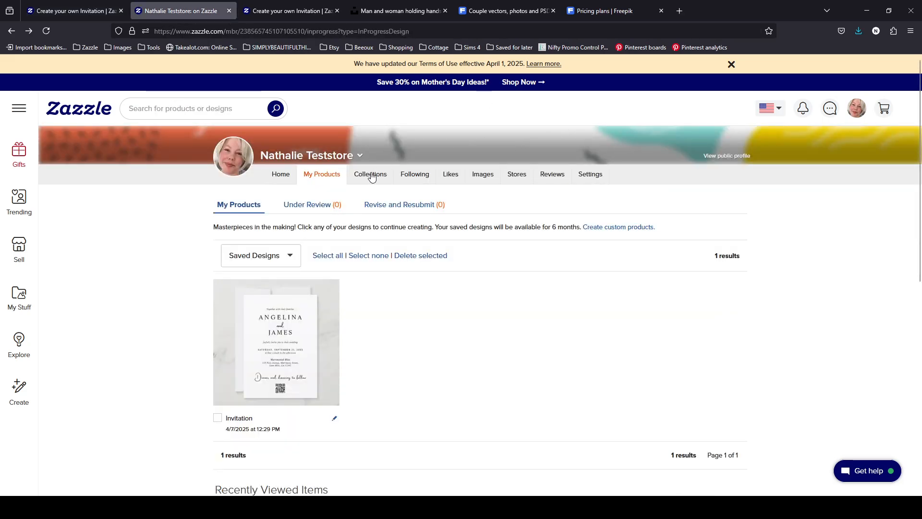
click(513, 175)
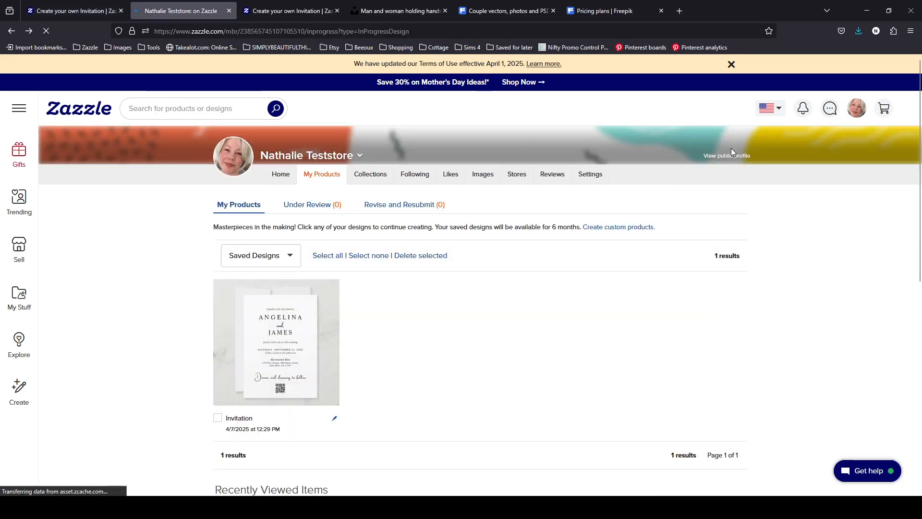
click(307, 273)
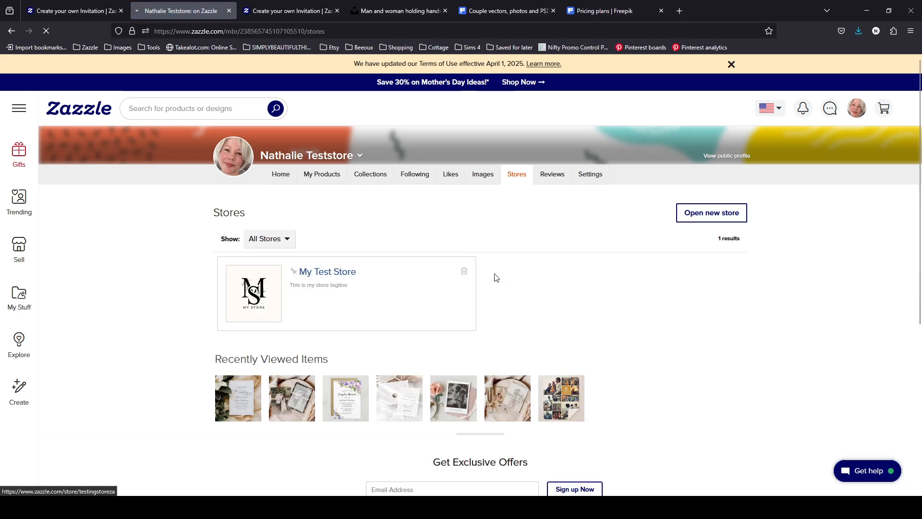
scroll(497, 277, down, 1)
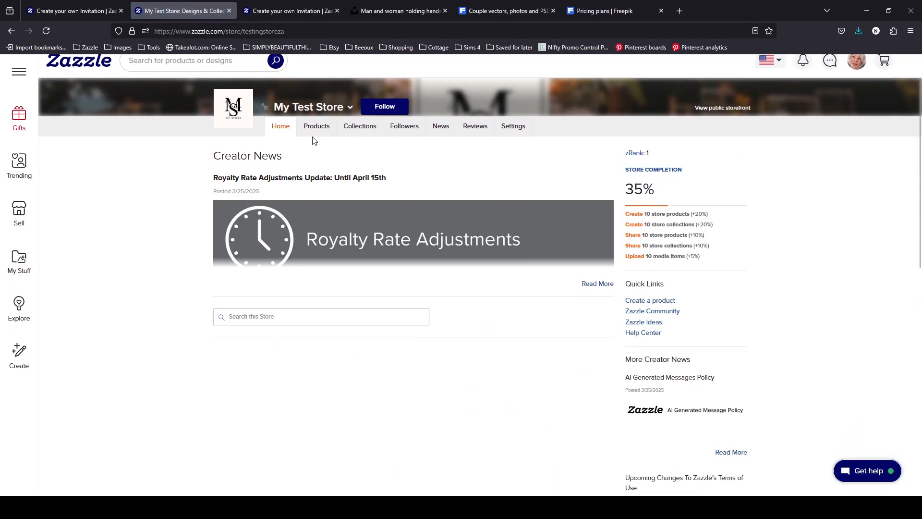
click(312, 132)
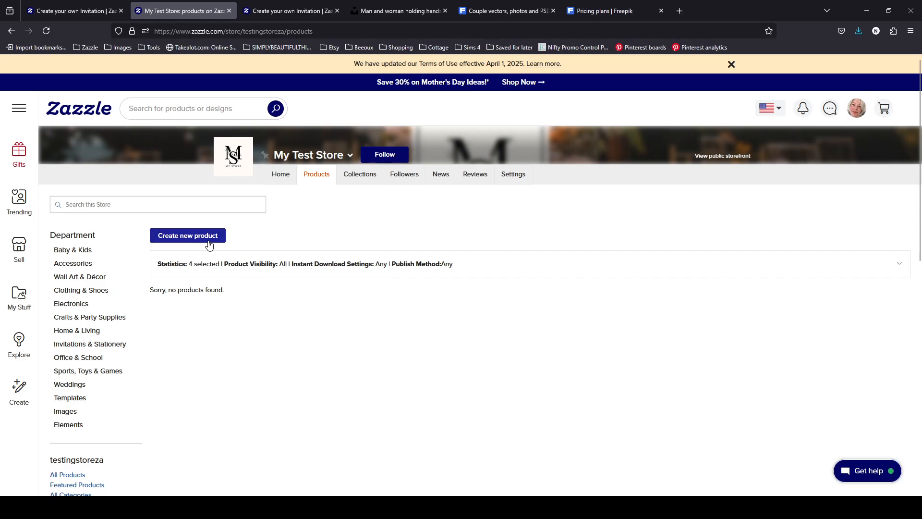
- Start creating a new store product and browse the catalogue of blank products
click(192, 239)
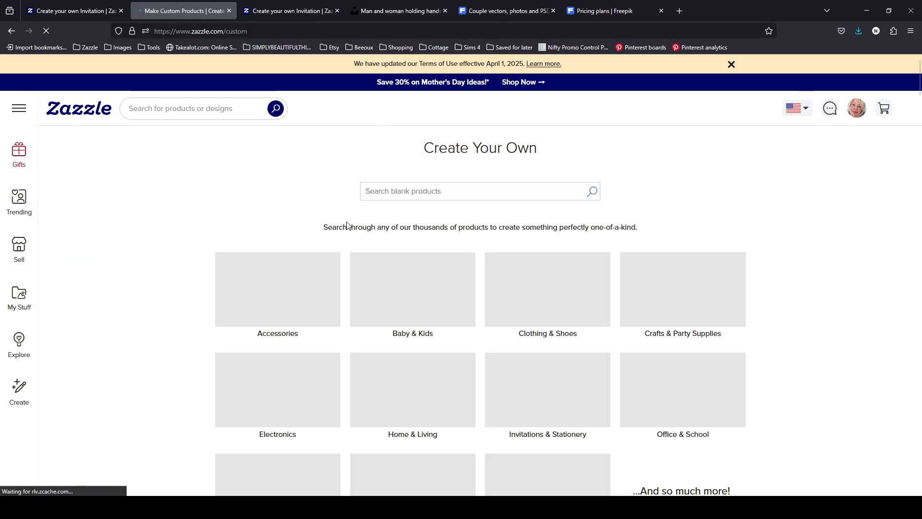
scroll(399, 279, down, 8)
scroll(398, 279, down, 10)
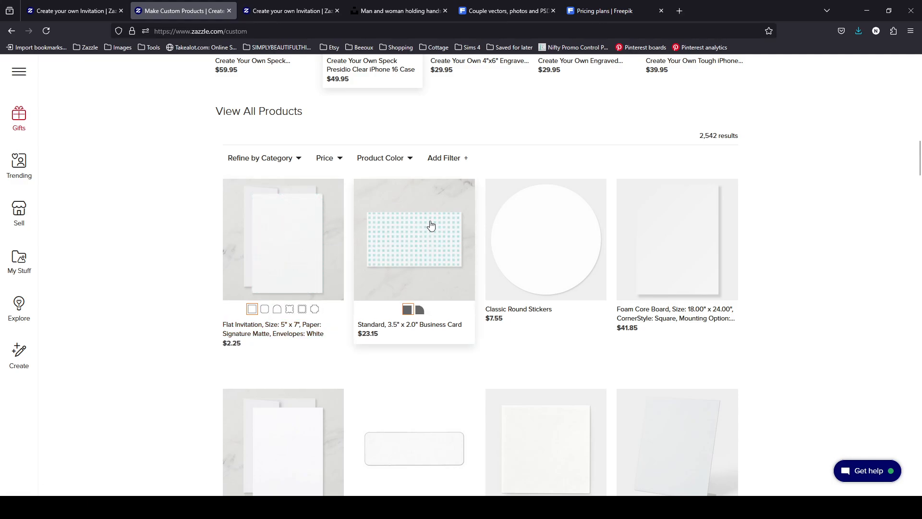
scroll(190, 226, up, 8)
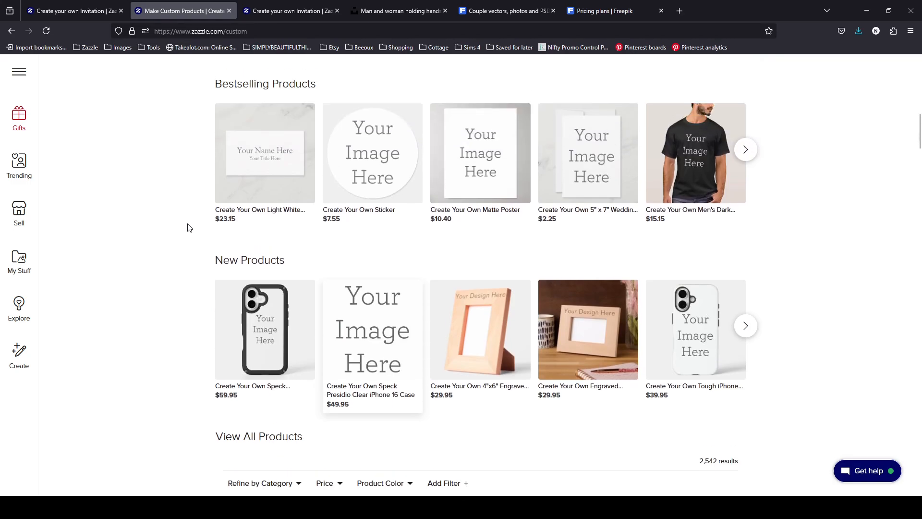
- Choose the blank 5" x 7" Flat Invitation in Signature Matte with white envelopes from the product catalogue and start adding a design to it
scroll(409, 340, down, 9)
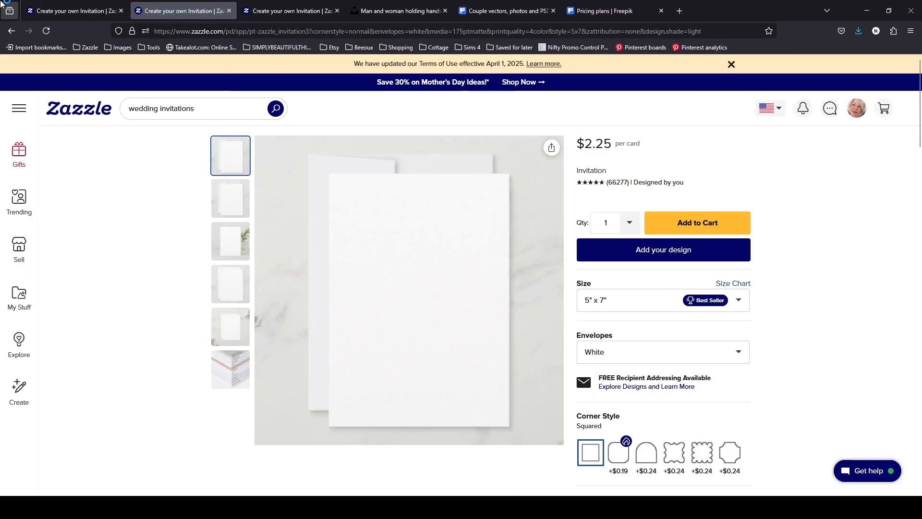
click(12, 31)
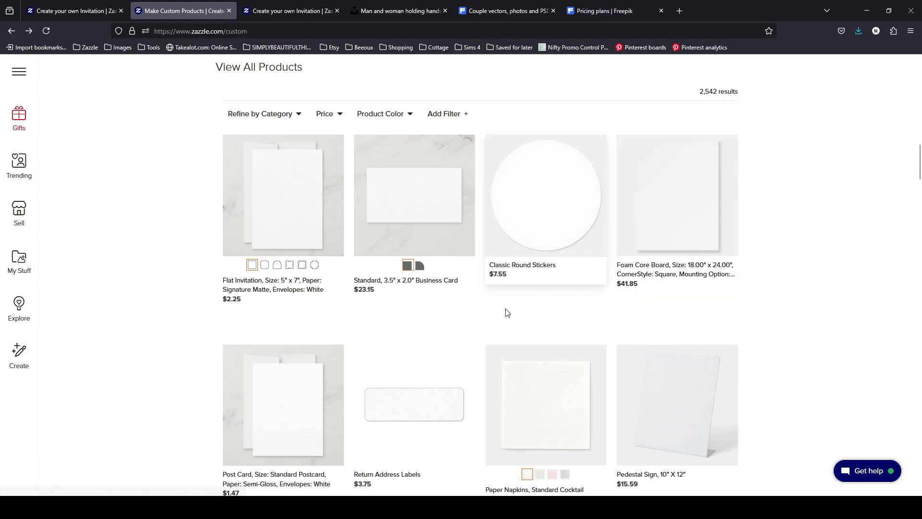
scroll(392, 328, down, 2)
scroll(531, 339, up, 4)
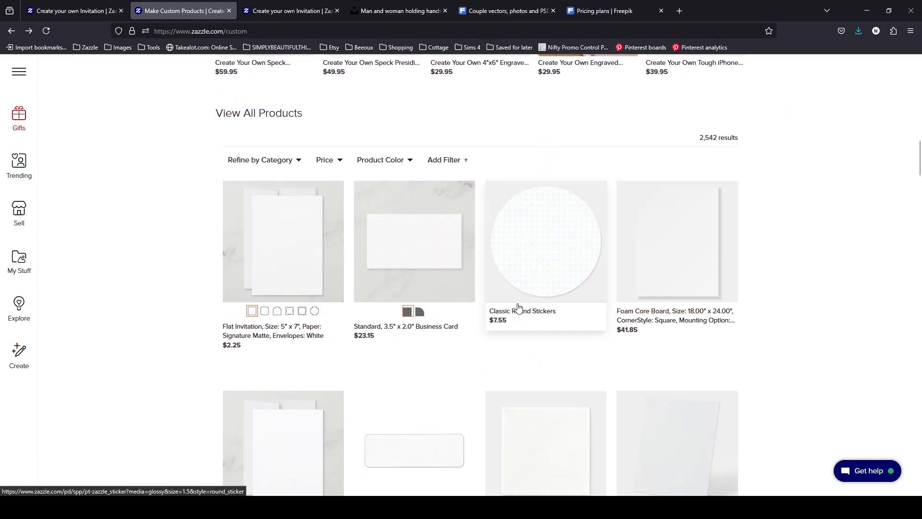
scroll(423, 322, up, 1)
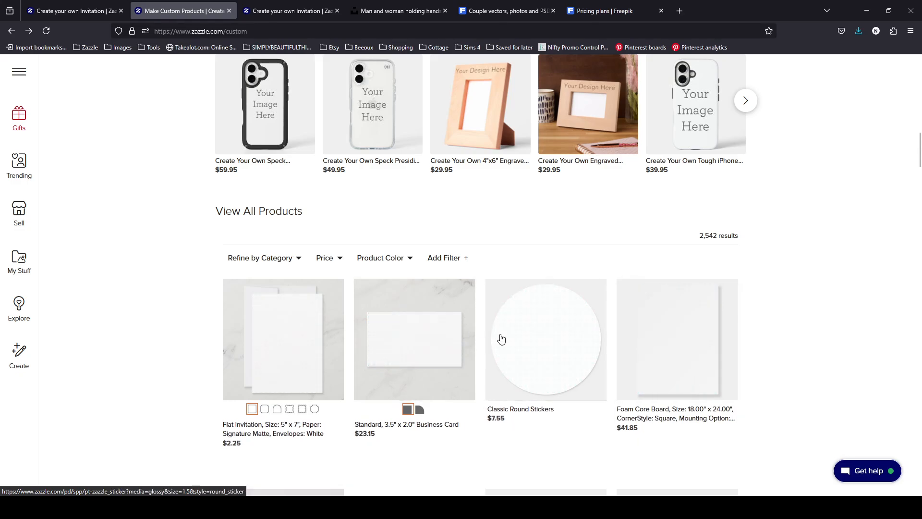
click(270, 328)
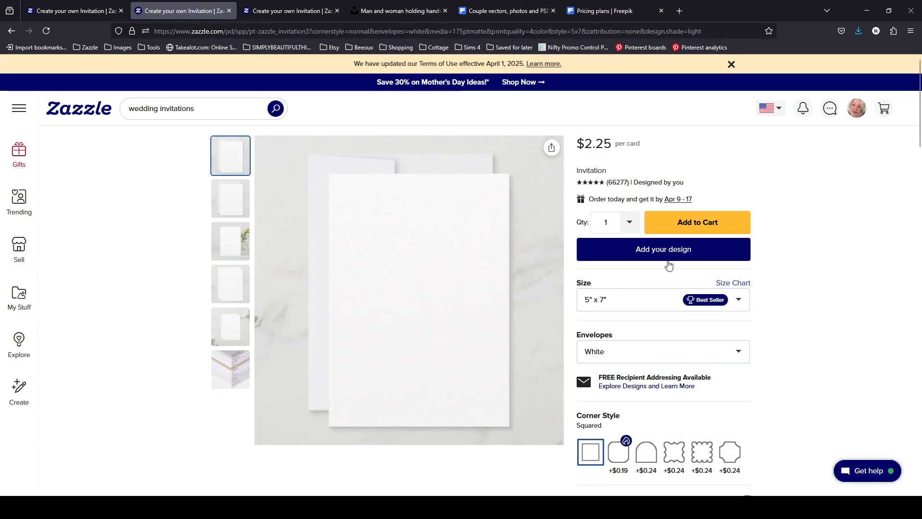
click(665, 252)
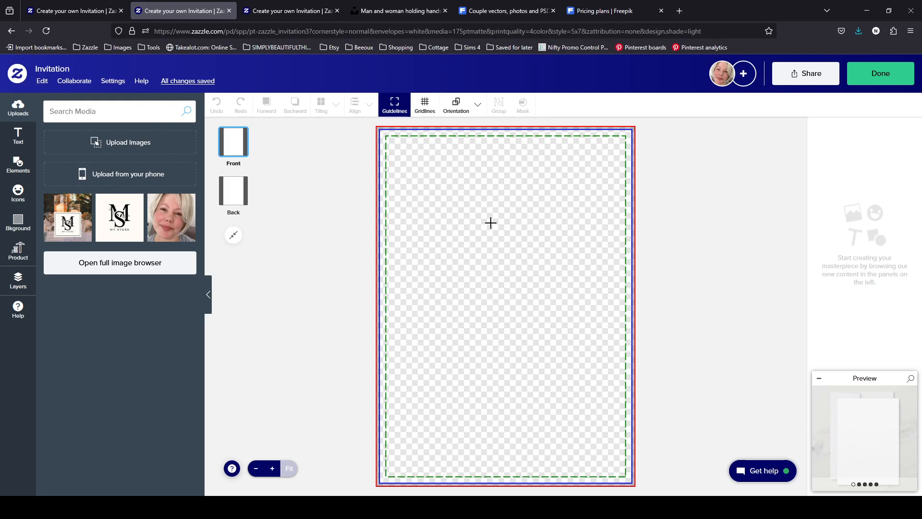
- Paste the copied wedding elements onto the blank invitation's front, checking the NAME 1 template settings and the layers before finishing the design
click(620, 281)
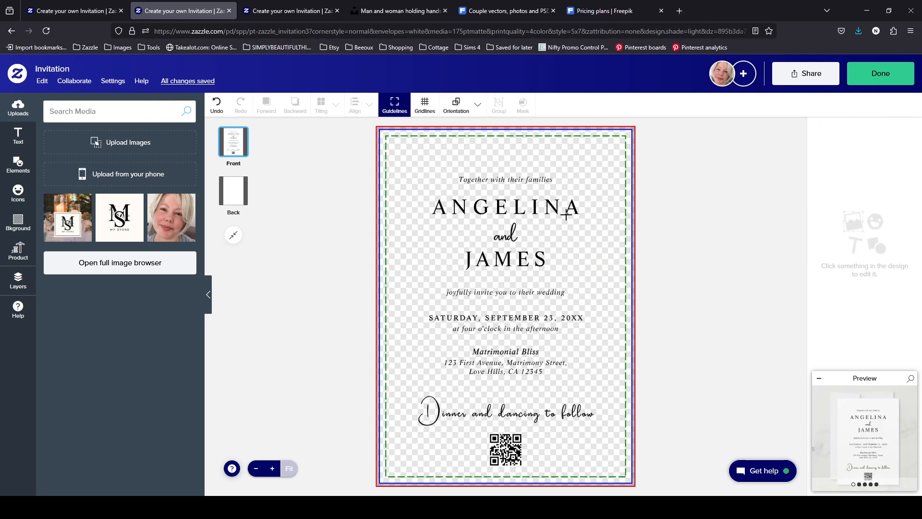
click(505, 207)
scroll(865, 241, down, 10)
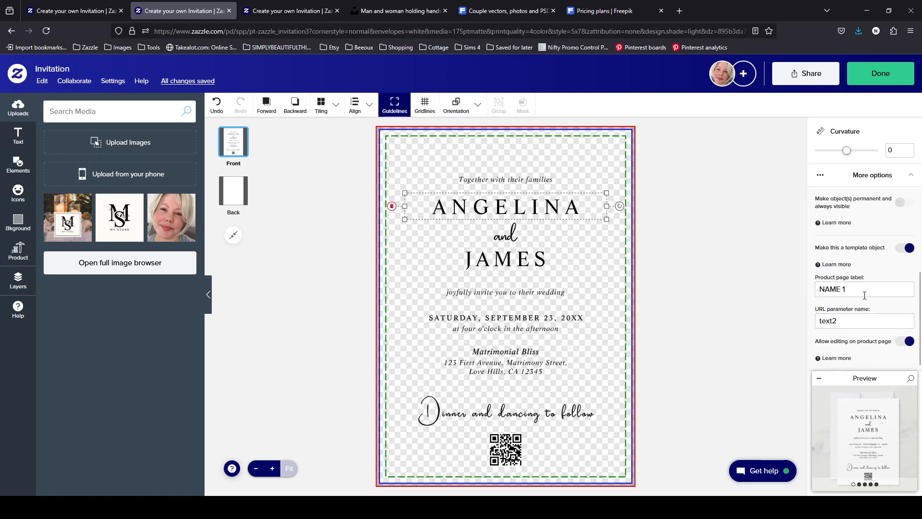
click(18, 280)
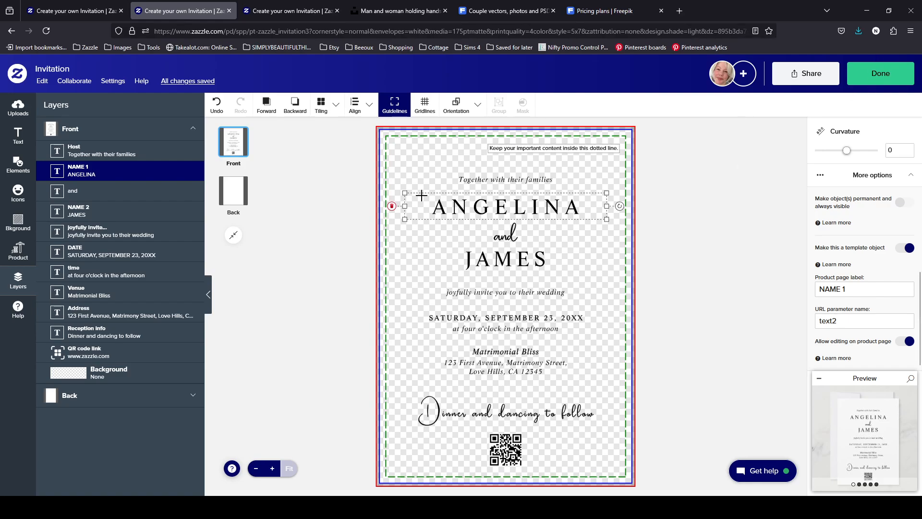
click(905, 74)
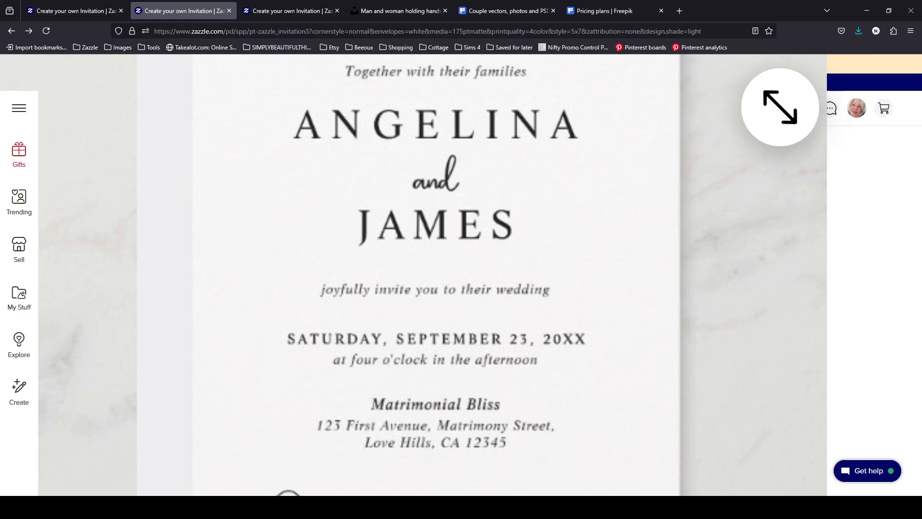